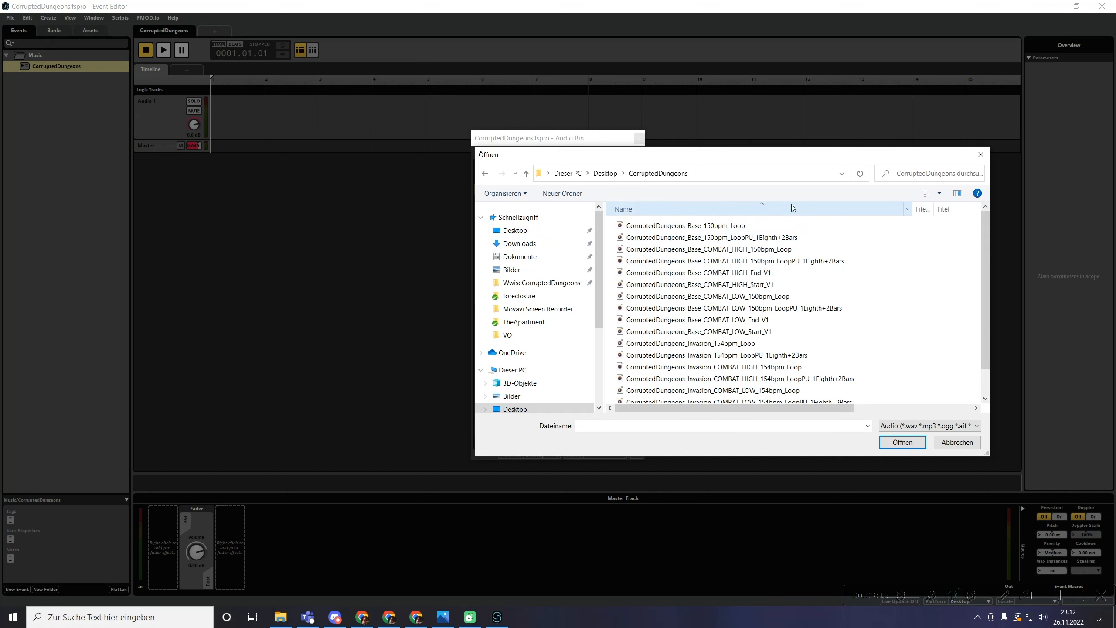
# - Import all WAV files from the CorruptedDungeons desktop folder into the Audio Bin
pyautogui.click(750, 229)
pyautogui.scroll(-2, 708, 328)
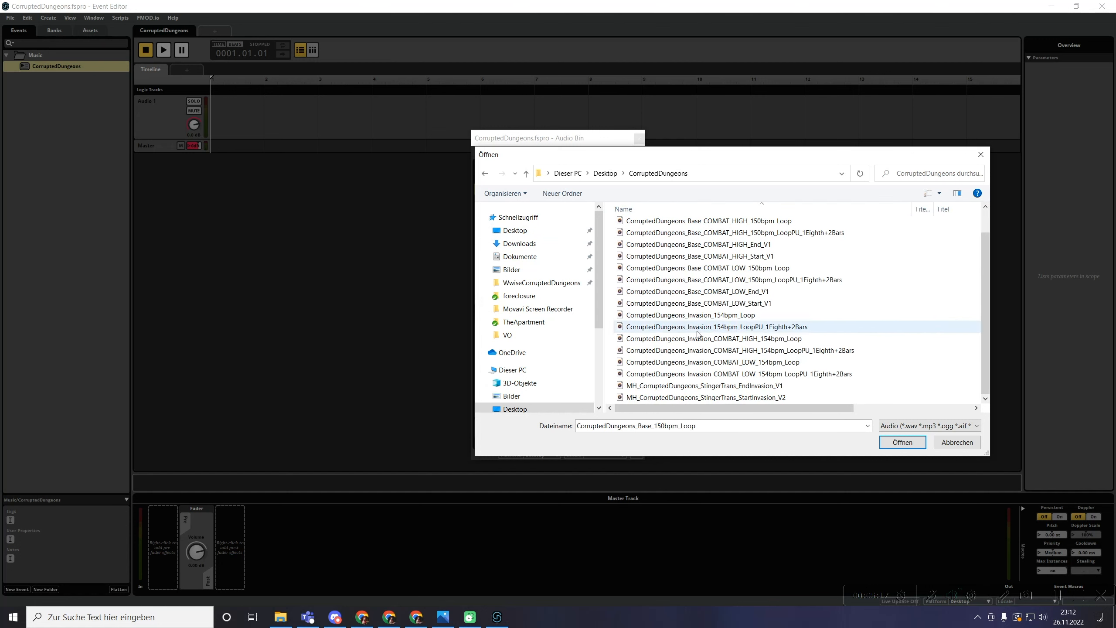
pyautogui.keyDown('shift'); pyautogui.click(728, 399); pyautogui.keyUp('shift')
pyautogui.scroll(2, 754, 313)
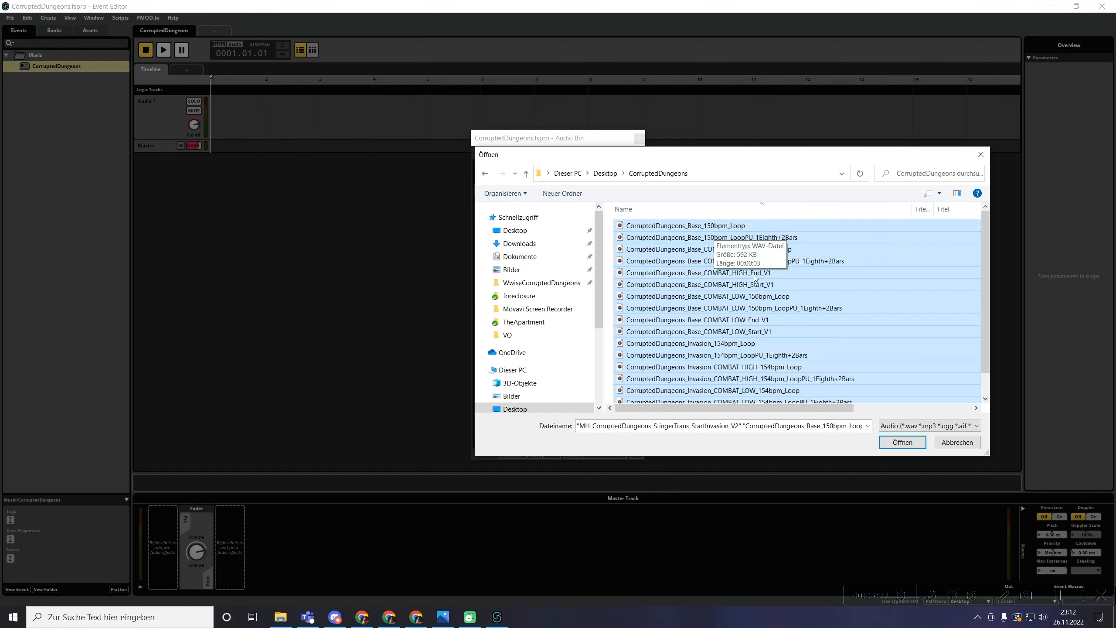
pyautogui.scroll(-1, 751, 308)
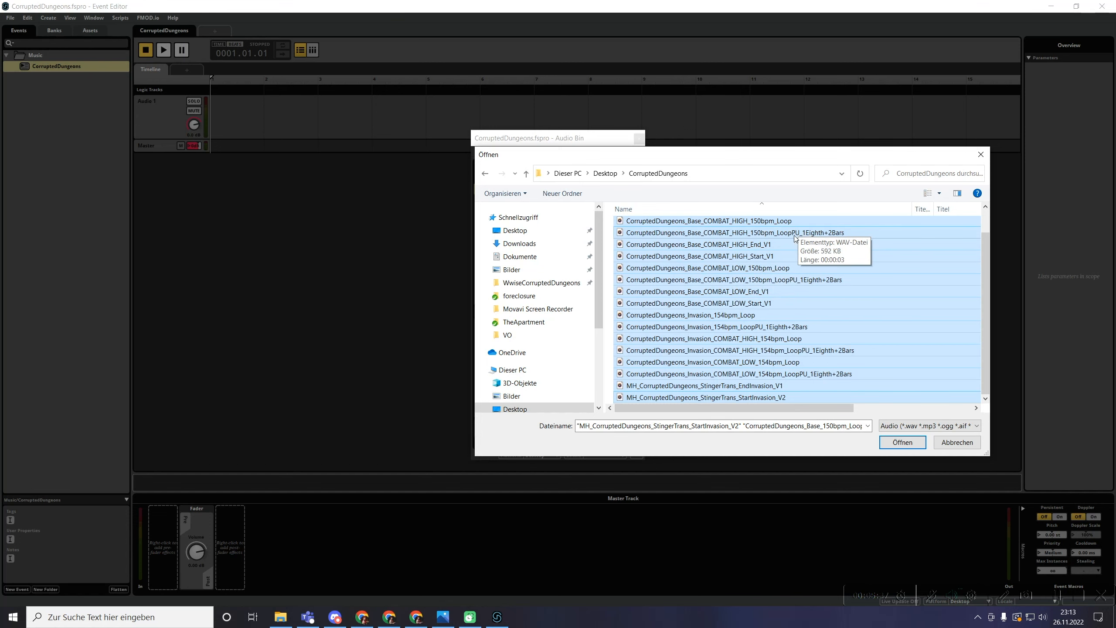
pyautogui.click(902, 442)
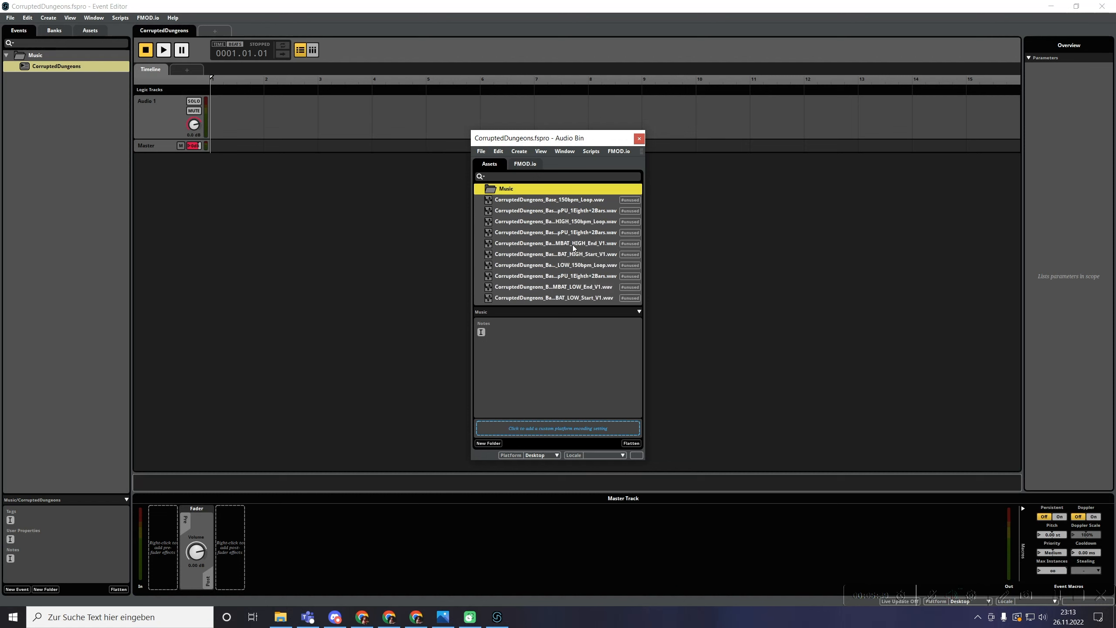
# - Move all imported WAV files into the Music asset folder and shift the Audio Bin window clear of the timeline
pyautogui.click(521, 199)
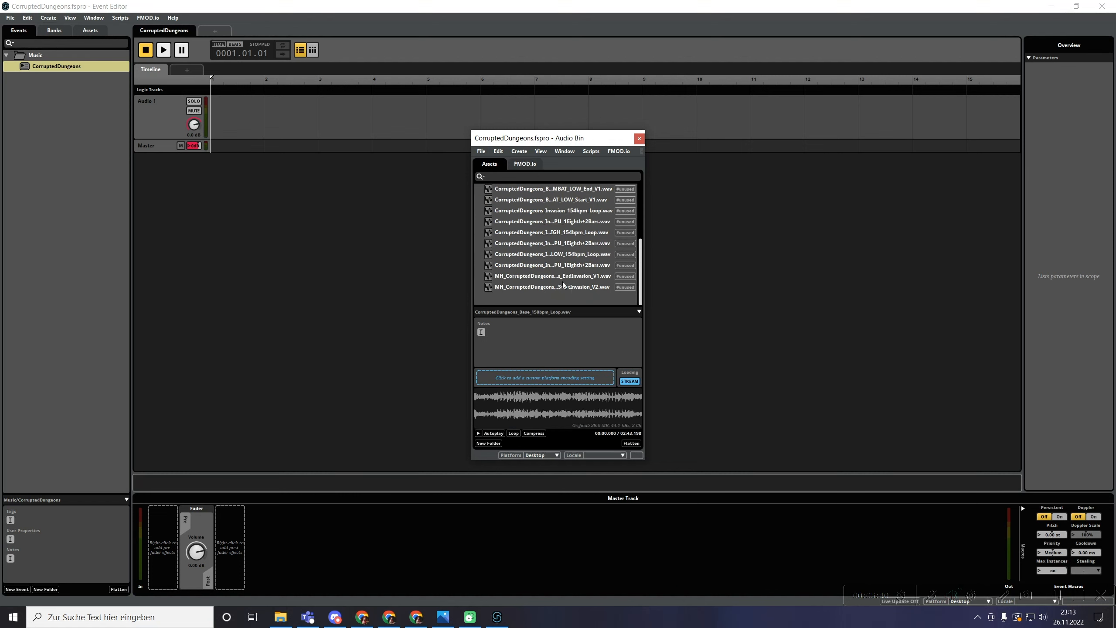
pyautogui.hotkey('shift', 'End')
pyautogui.scroll(5, 532, 211)
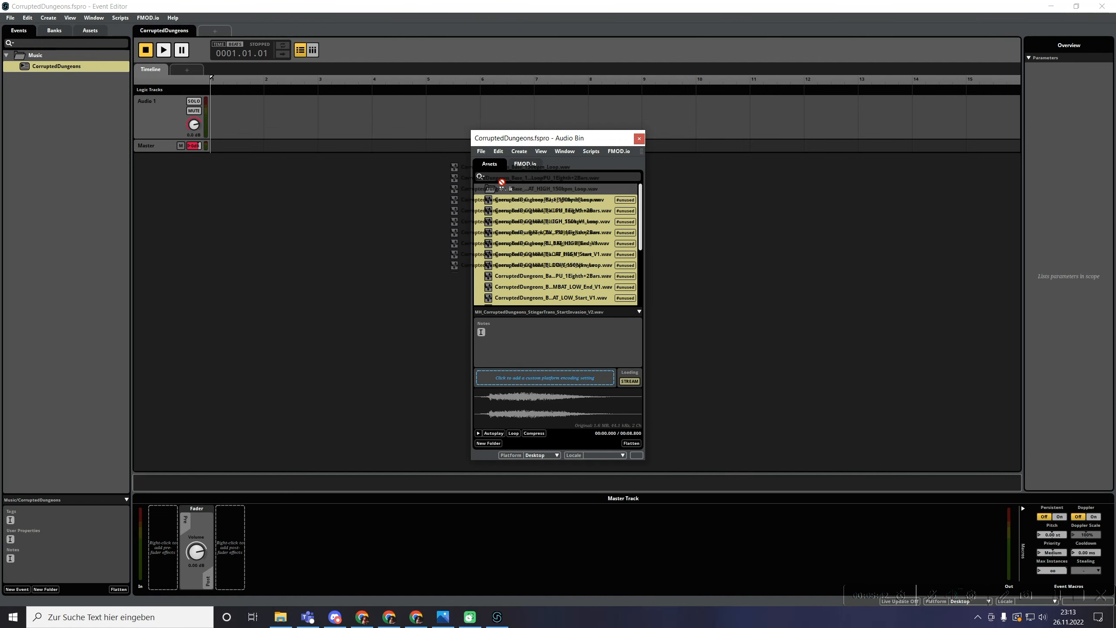
pyautogui.click(544, 206)
pyautogui.scroll(-3, 567, 225)
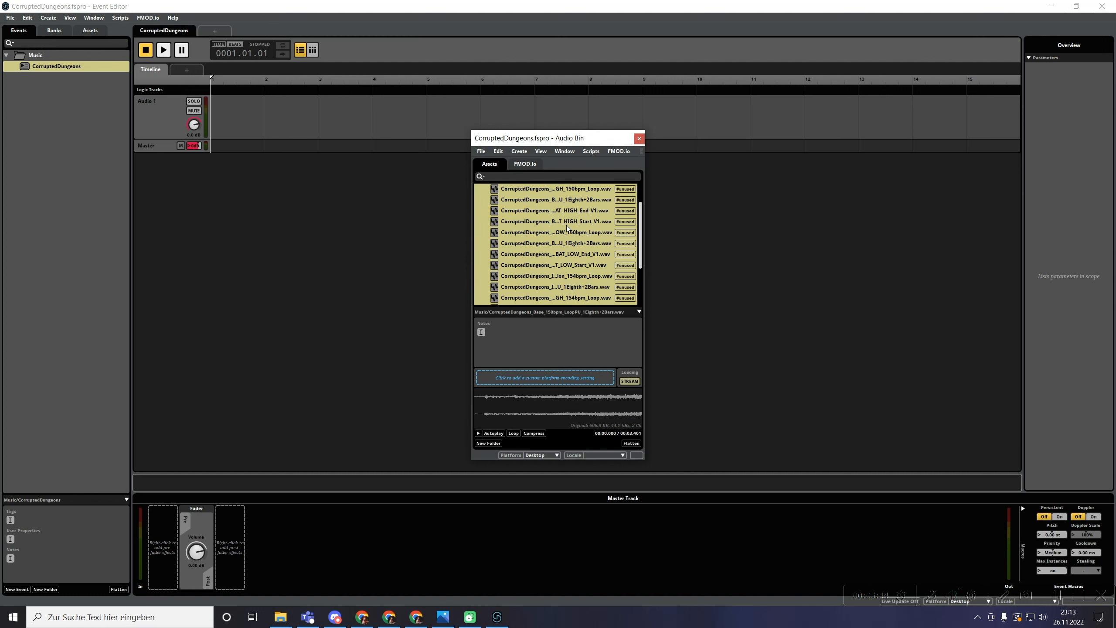
pyautogui.moveTo(596, 137); pyautogui.dragTo(1030, 219)
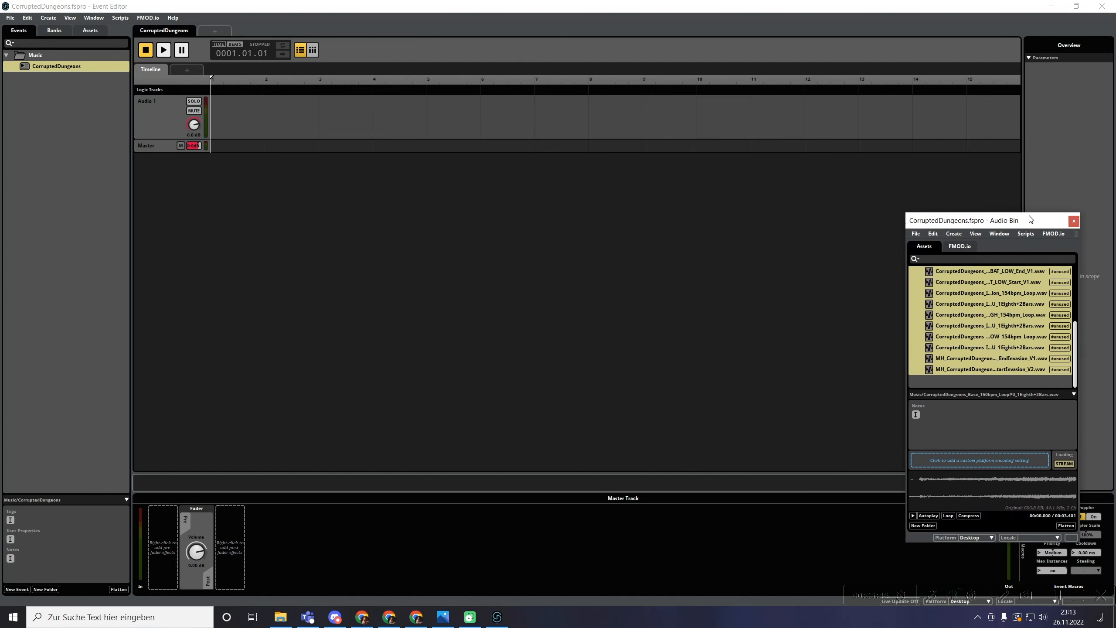
pyautogui.scroll(3, 1011, 317)
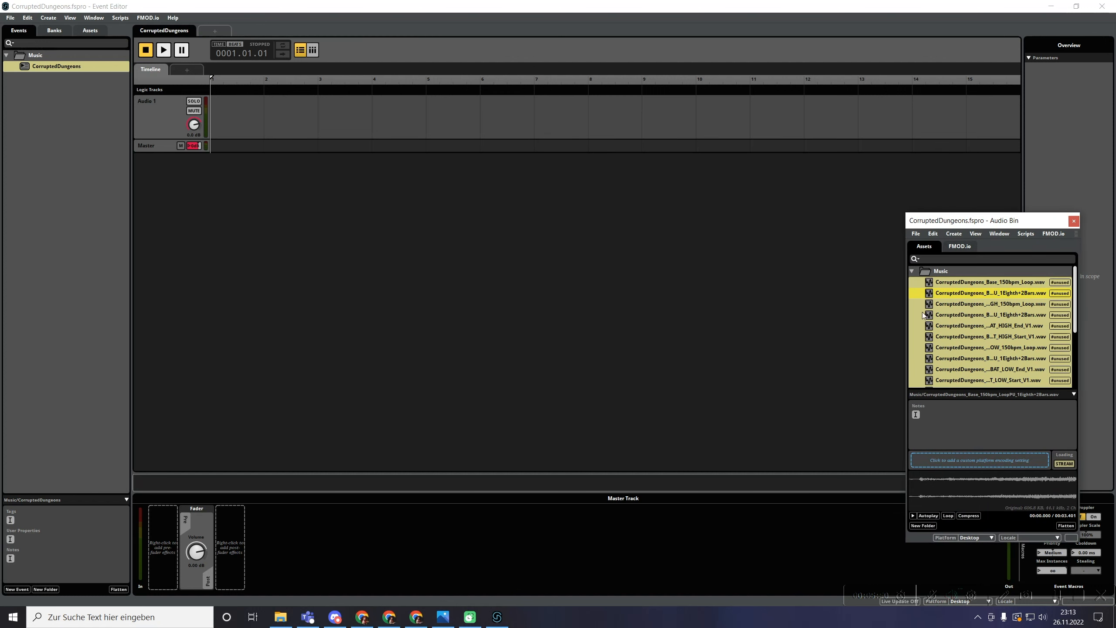
# - Rename the Audio 1 track as Default and widen the Audio Bin window so full file names show
pyautogui.click(152, 104)
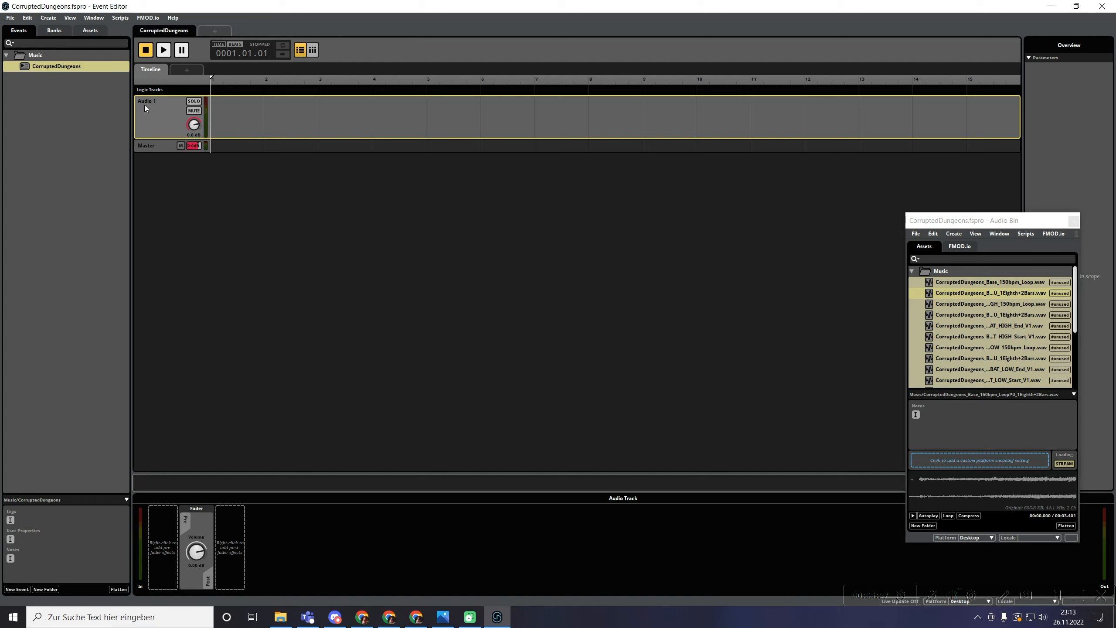
pyautogui.press('BackSpace')
pyautogui.write('Default')
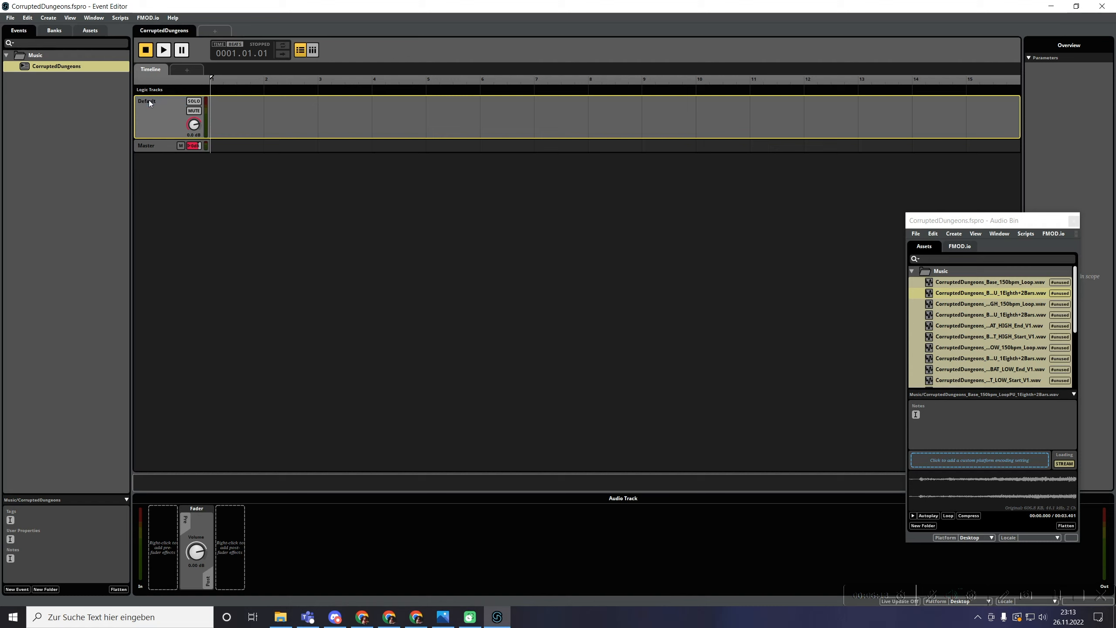
pyautogui.press('Return')
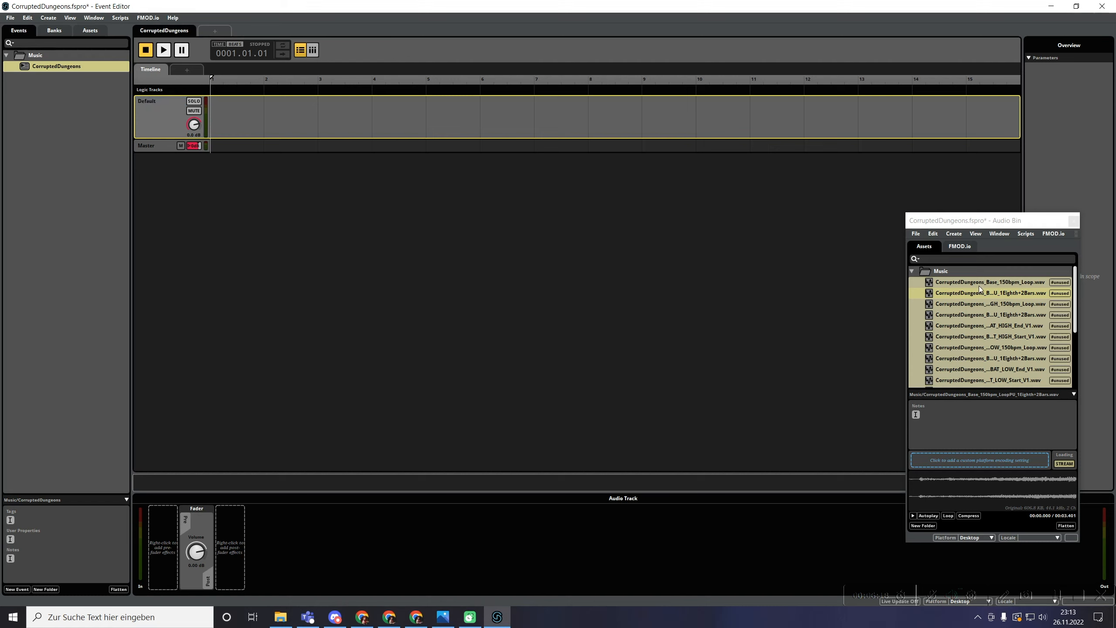
pyautogui.moveTo(906, 311); pyautogui.dragTo(694, 311)
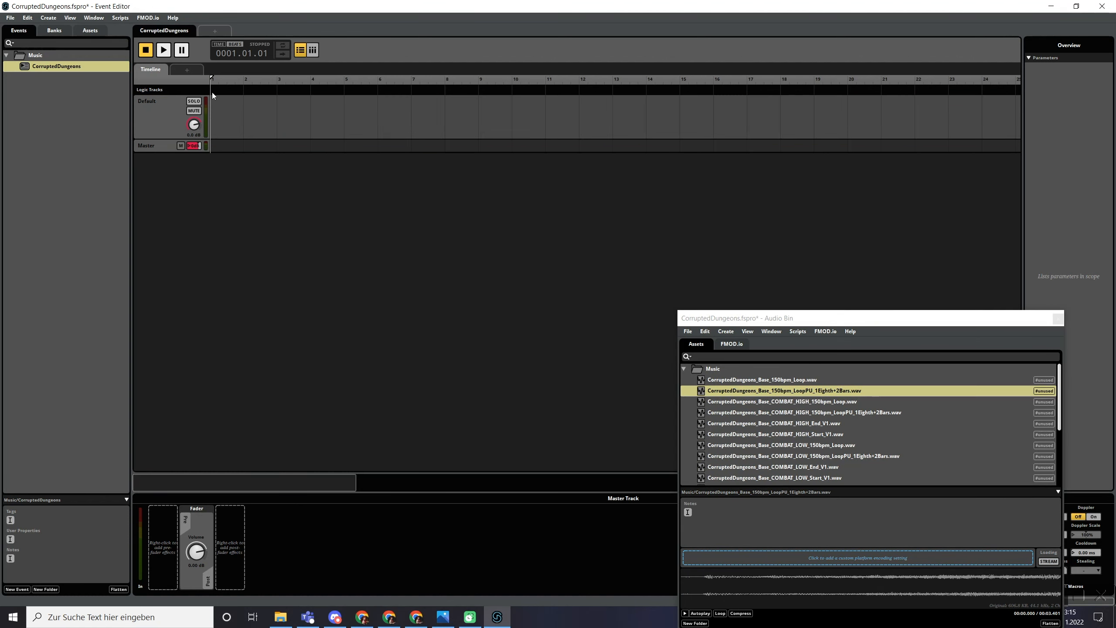
# - Add a tempo marker at the start of the timeline and set it to 150 BPM
pyautogui.rightClick(212, 92)
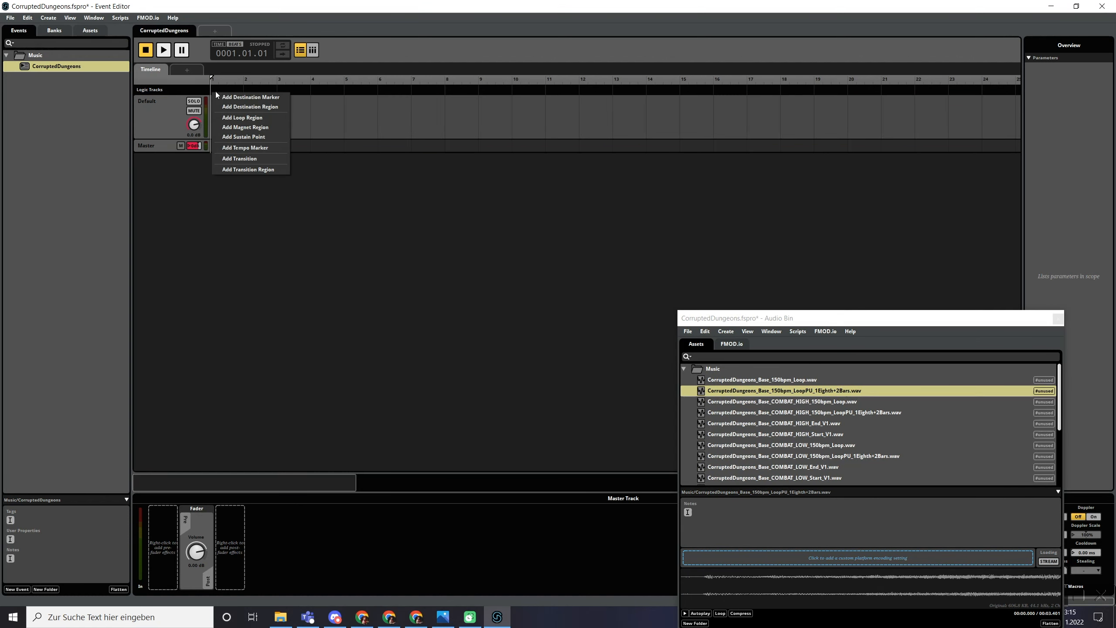
pyautogui.click(248, 148)
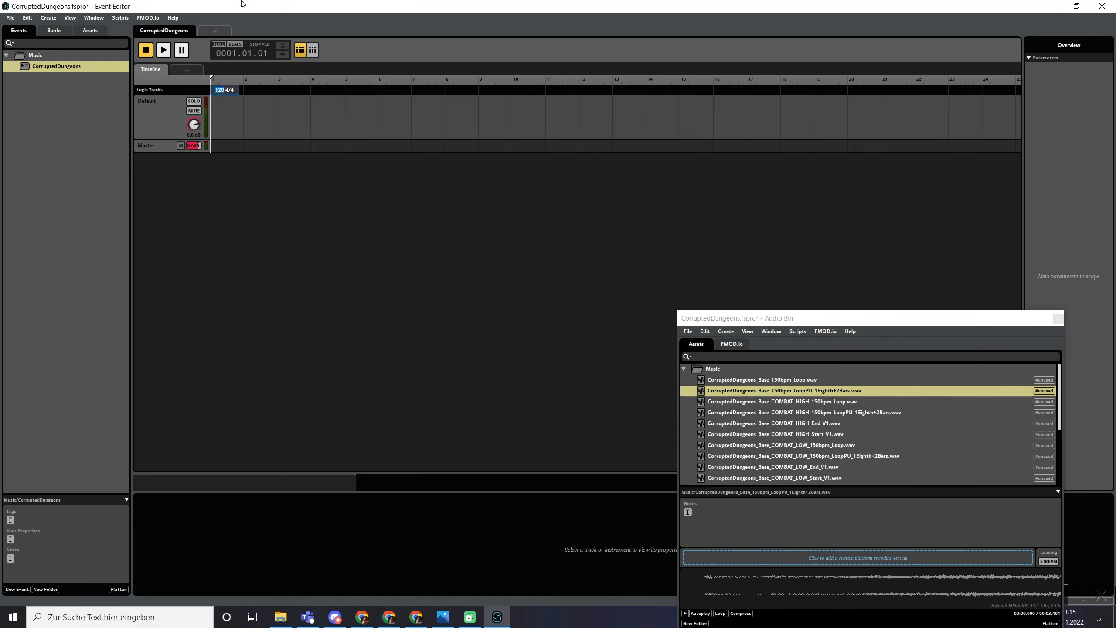
pyautogui.write('1')
pyautogui.write('50')
pyautogui.press('Return')
# - Place CorruptedDungeons_Base_150bpm_LoopPU_1Eighth+2Bars.wav at the start of the Default track, with CorruptedDungeons_Base_150bpm_Loop.wav directly after it
pyautogui.moveTo(805, 393); pyautogui.dragTo(237, 114)
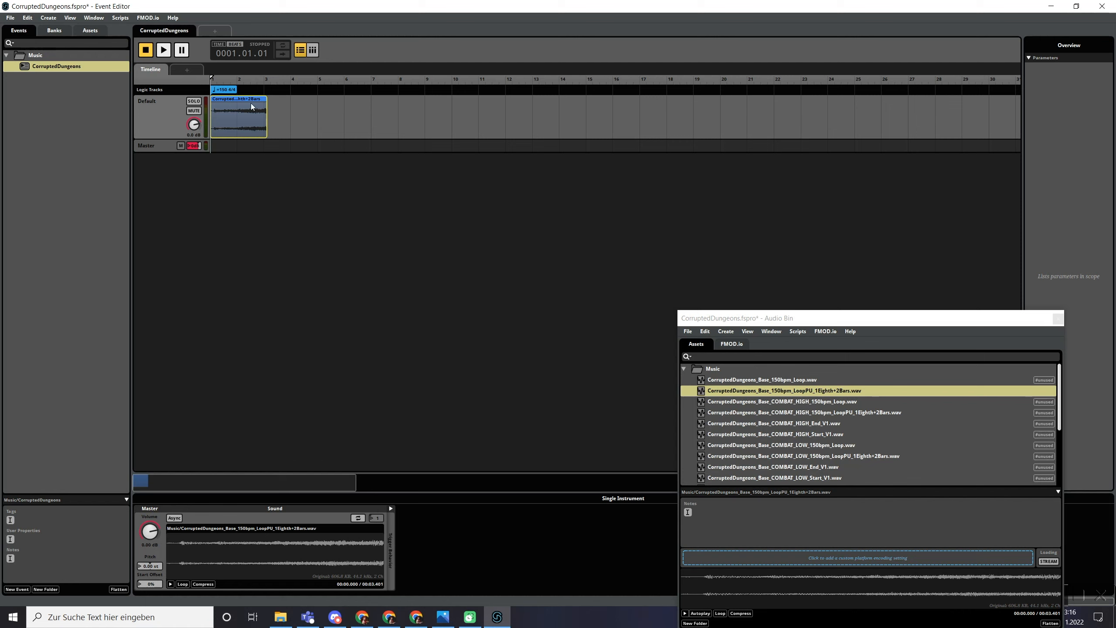
pyautogui.moveTo(790, 380); pyautogui.dragTo(323, 111)
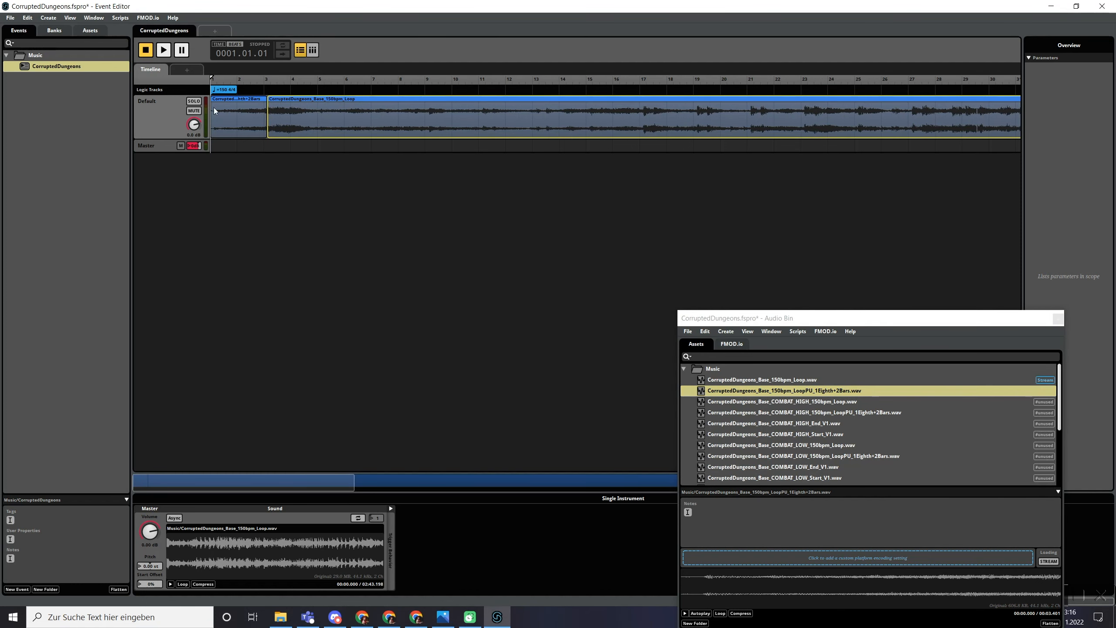
pyautogui.moveTo(303, 481)
pyautogui.mouseDown()
pyautogui.moveTo(955, 482)
pyautogui.moveTo(303, 481)
pyautogui.mouseUp()
# - Create a new loop region spanning the CorruptedDungeons_Base_150bpm_Loop instrument
pyautogui.click(361, 130)
pyautogui.click(361, 113)
pyautogui.rightClick(361, 112)
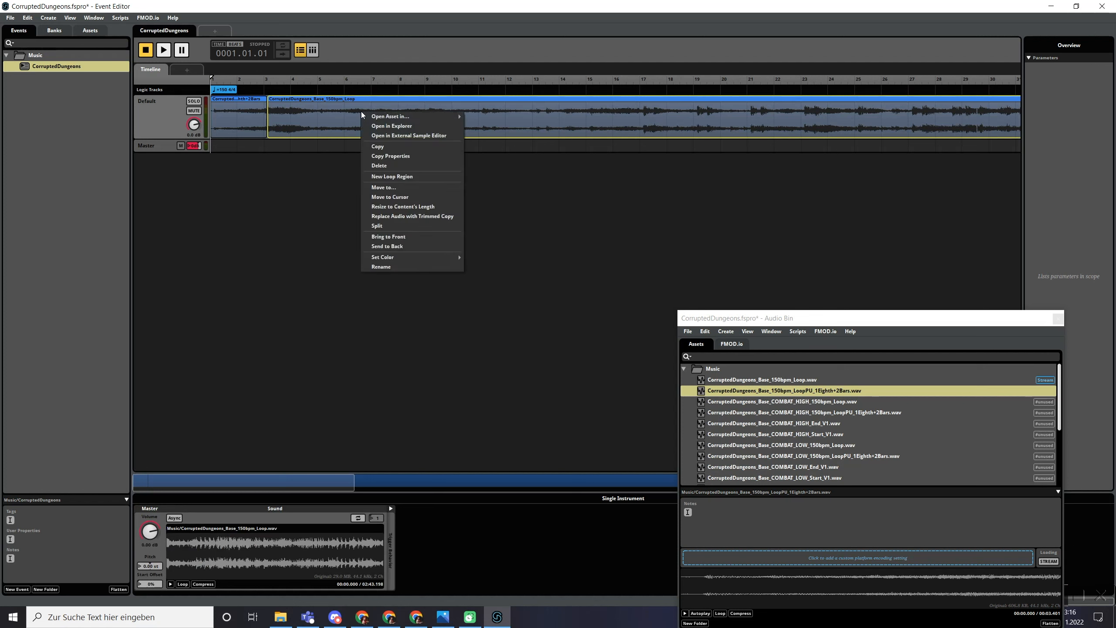
pyautogui.click(397, 177)
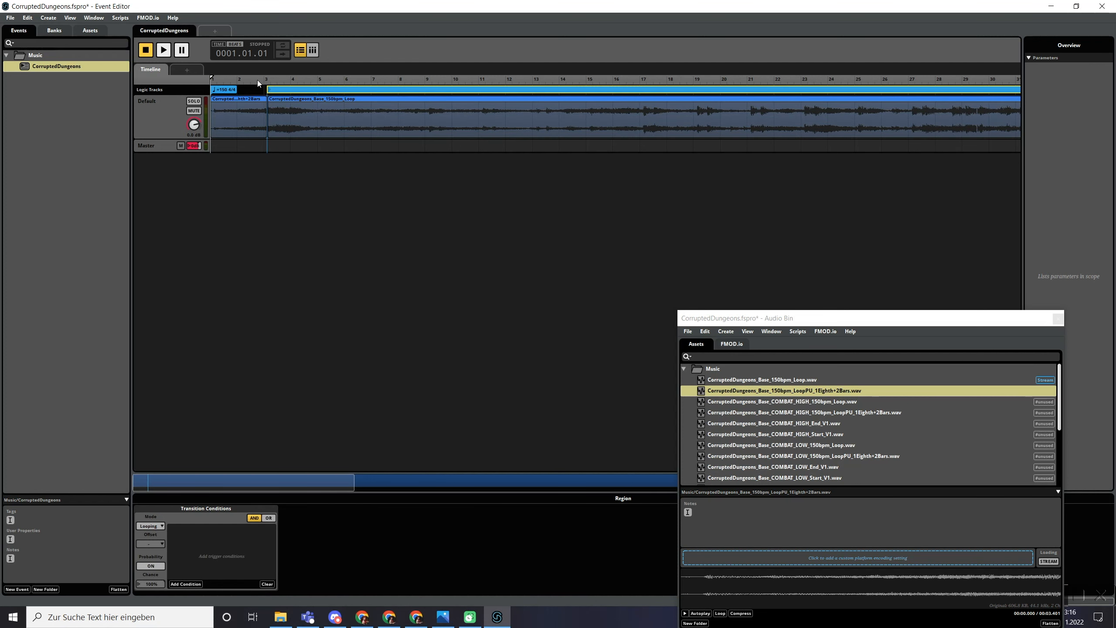
# - Examine the join between pickup and loop, and play the event from the start and from near the loop region's end
pyautogui.scroll(10, 235, 105)
pyautogui.hscroll(10, 825, 91)
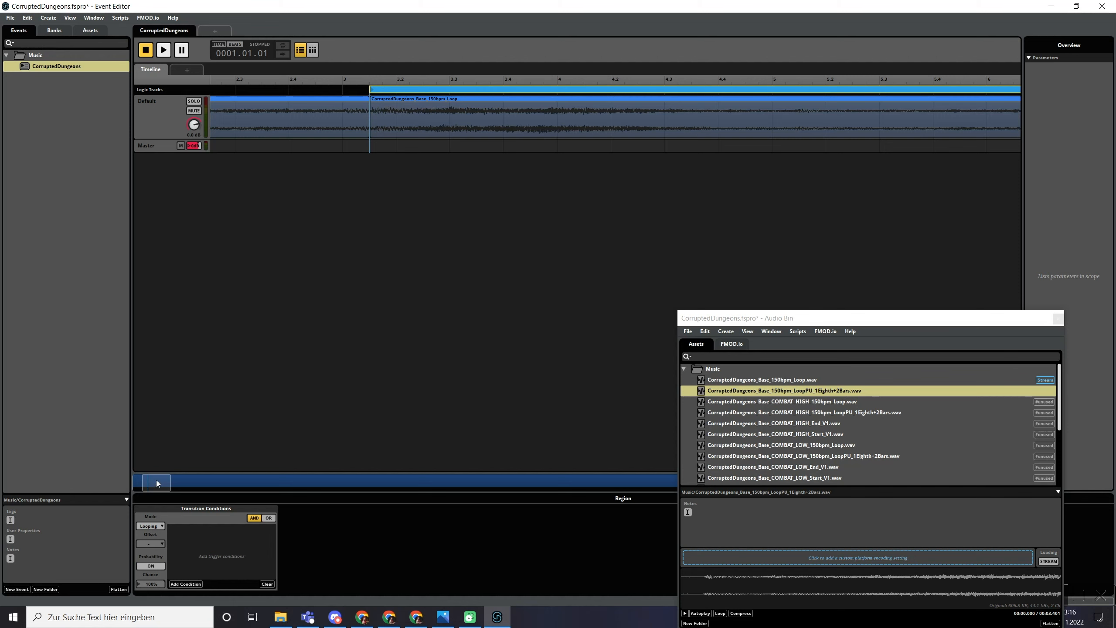
pyautogui.hscroll(-5, 214, 292)
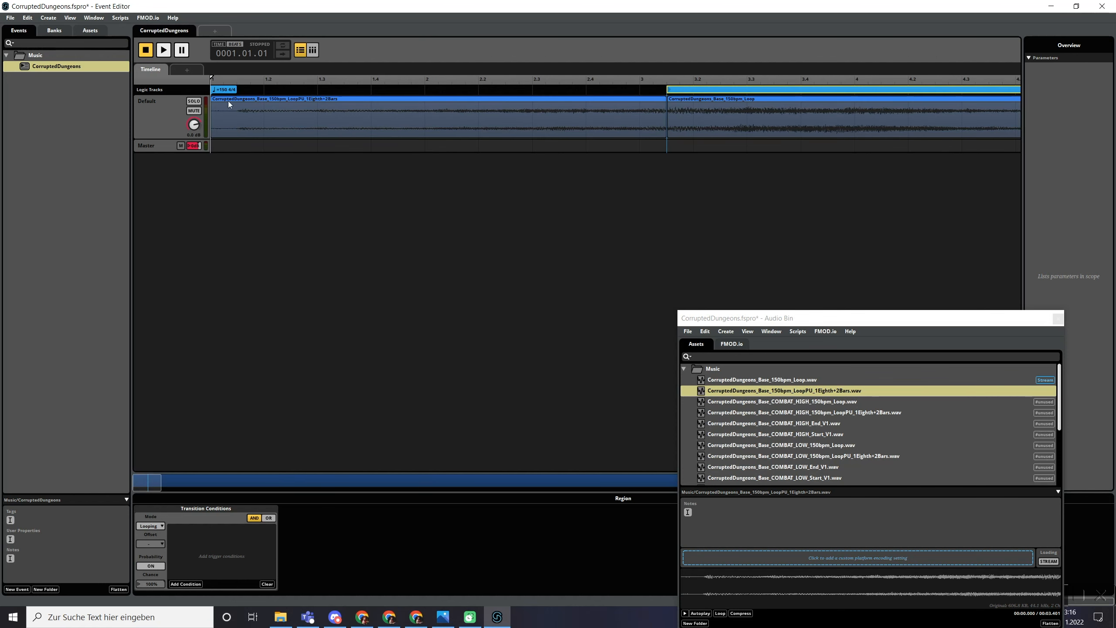
pyautogui.scroll(-5, 254, 92)
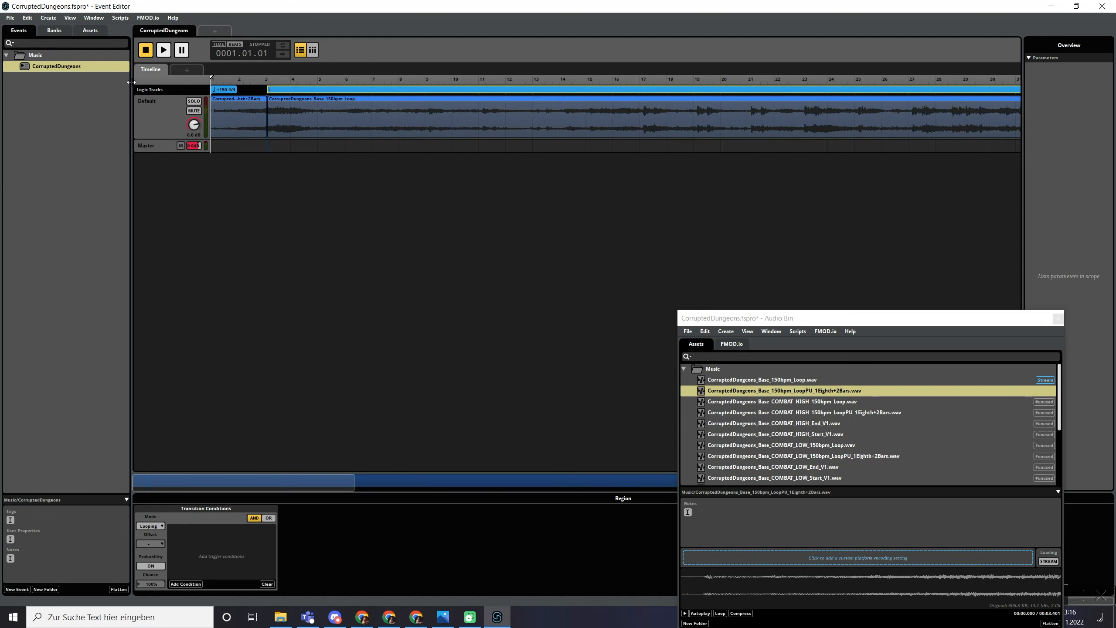
pyautogui.press('space')
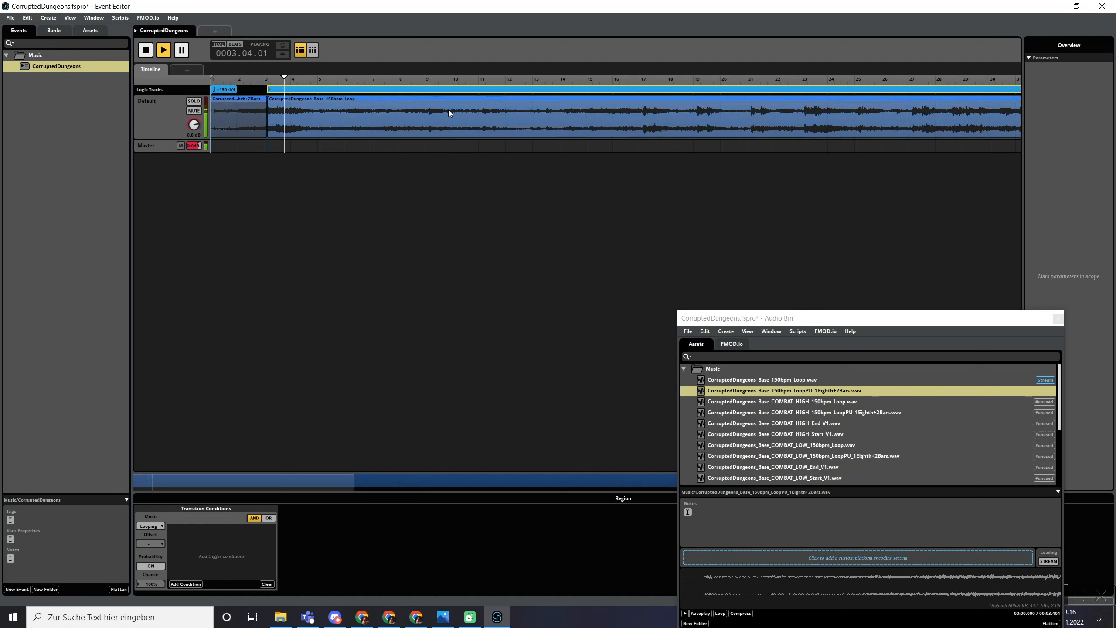
pyautogui.scroll(-5, 508, 110)
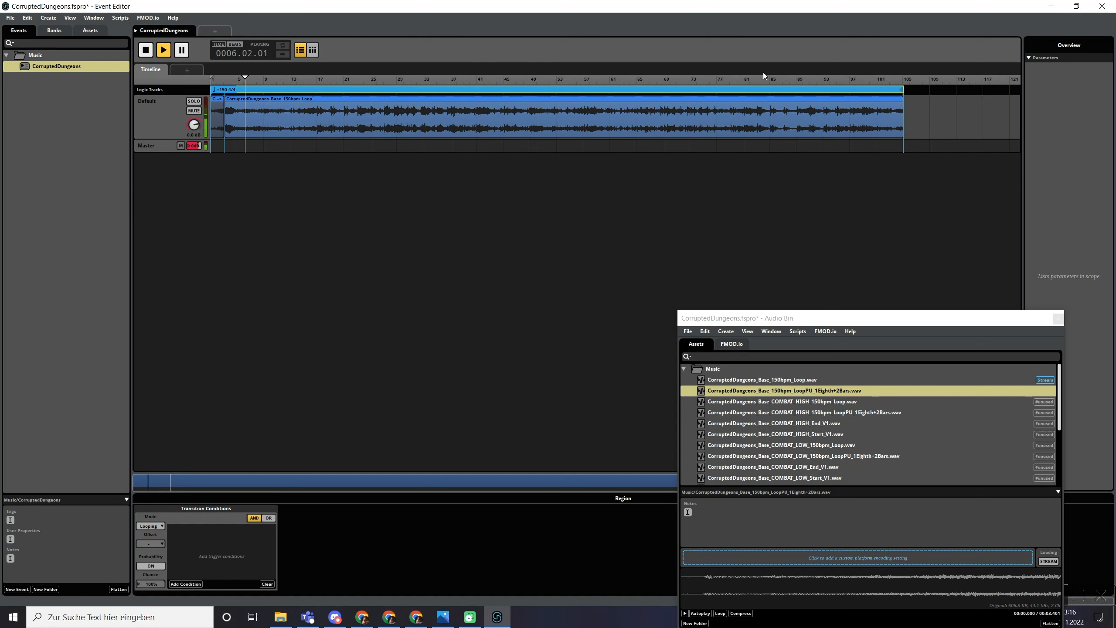
pyautogui.click(870, 81)
pyautogui.press('space')
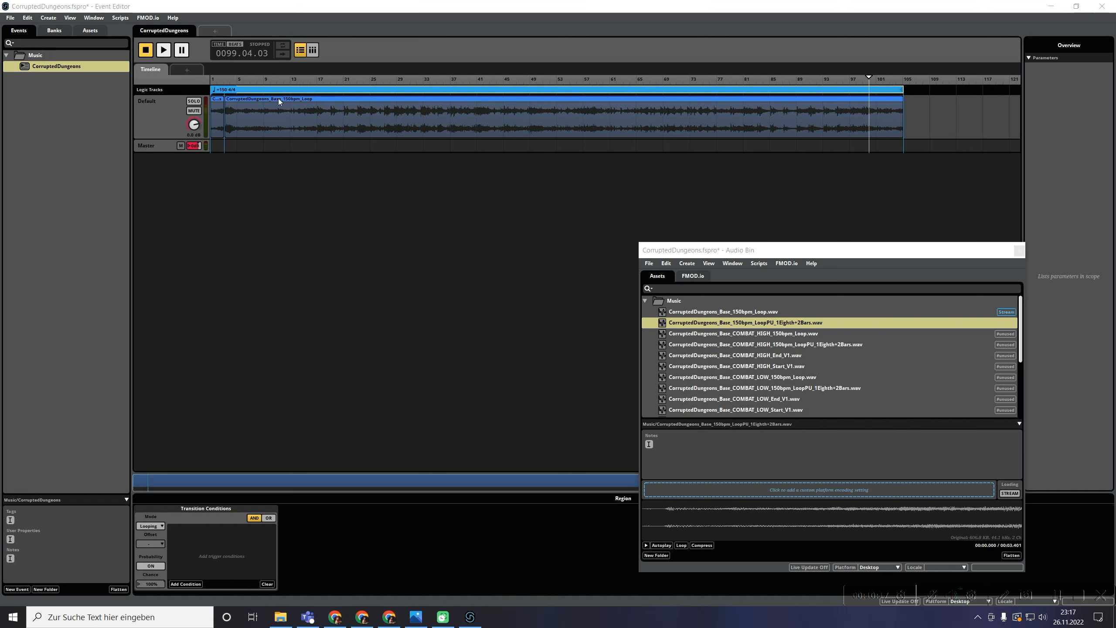
# - Move the loop region onto its own logic track row below the tempo marker and save the project
pyautogui.moveTo(268, 91); pyautogui.dragTo(269, 100)
pyautogui.hotkey('ctrl', 's')
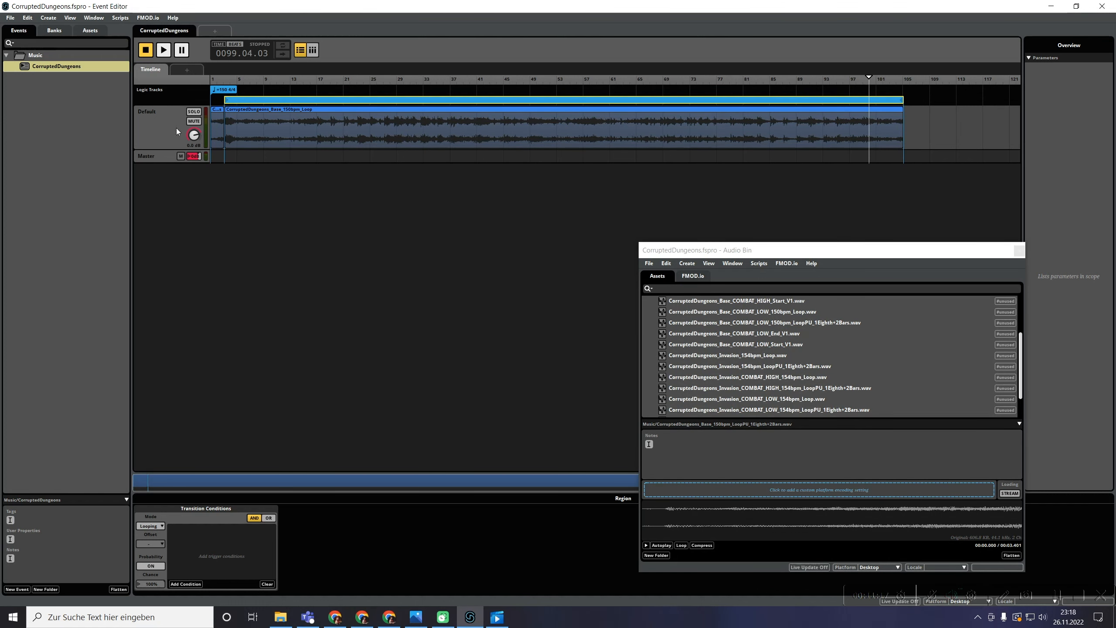
# - Add an audio track below Default and name it Combat_Low
pyautogui.click(156, 126)
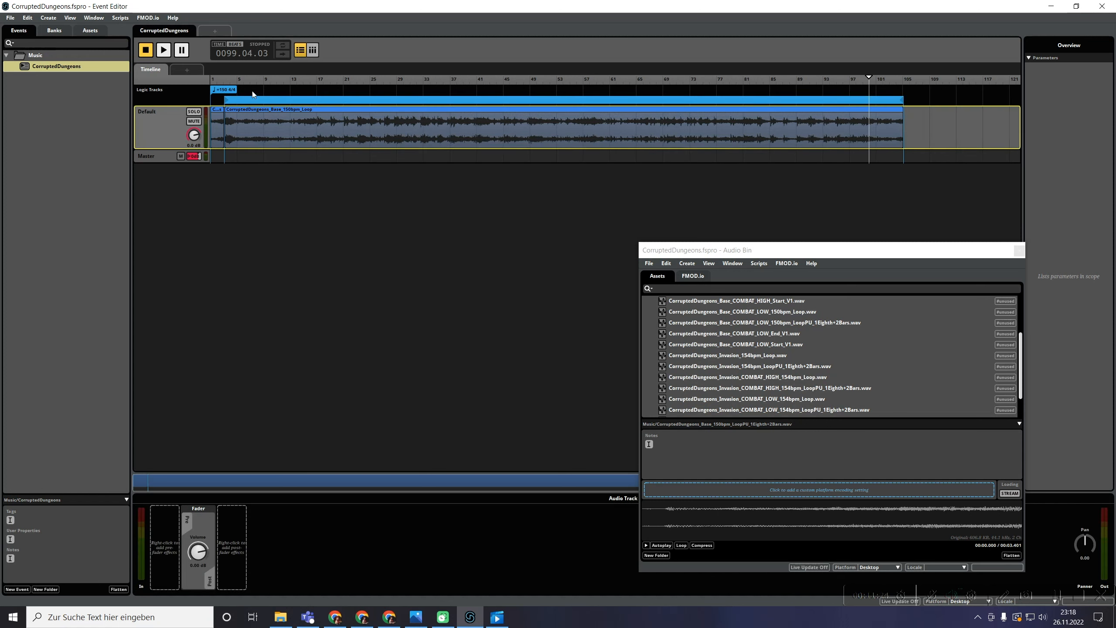
pyautogui.rightClick(163, 119)
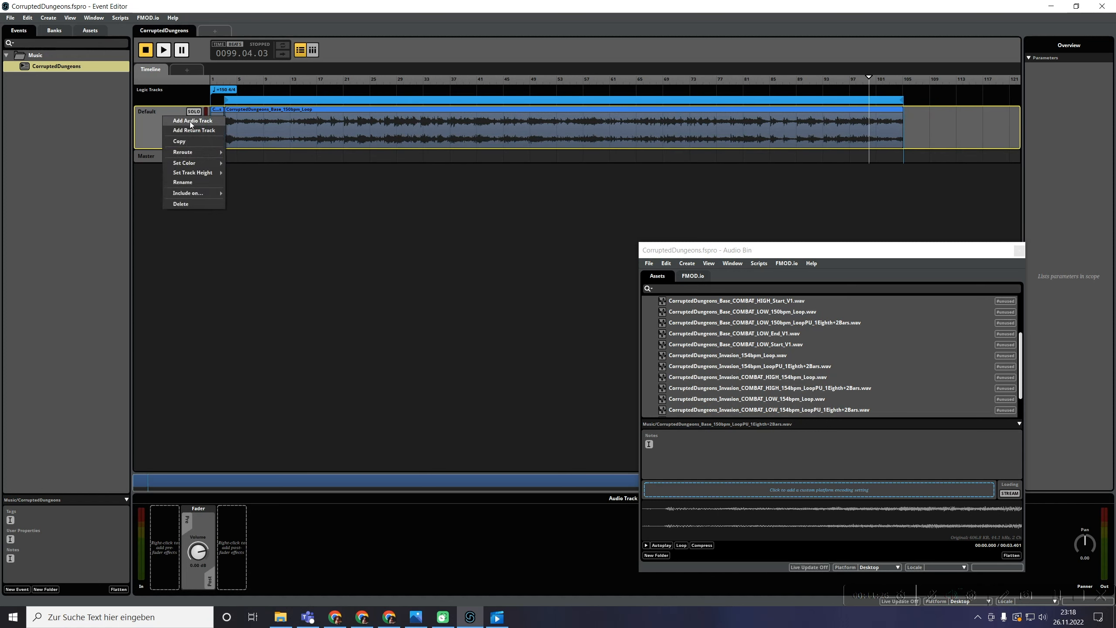
pyautogui.click(190, 121)
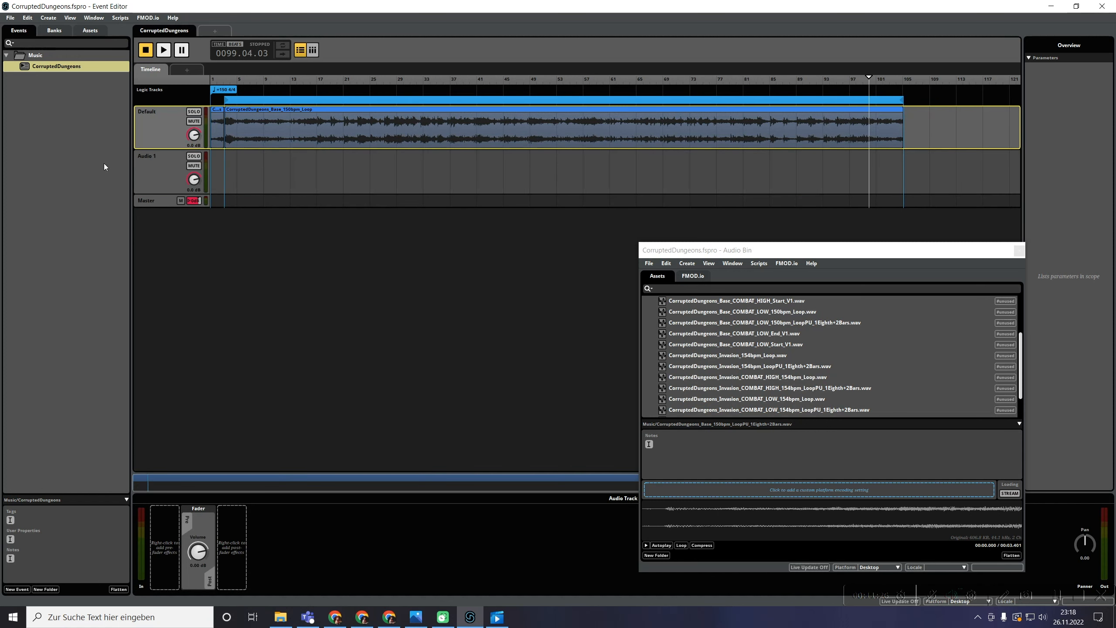
pyautogui.doubleClick(157, 156)
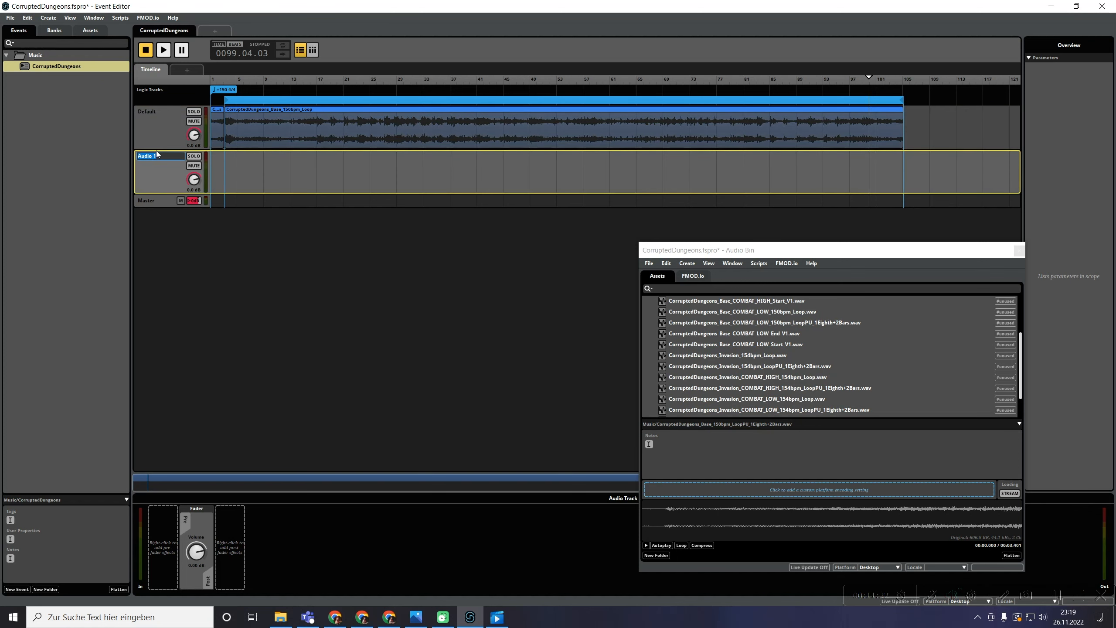
pyautogui.write('Cm')
pyautogui.write('mbat')
pyautogui.write(' Low')
pyautogui.press('Return')
# - Add another audio track below Combat_Low and name it Combat_High
pyautogui.rightClick(147, 171)
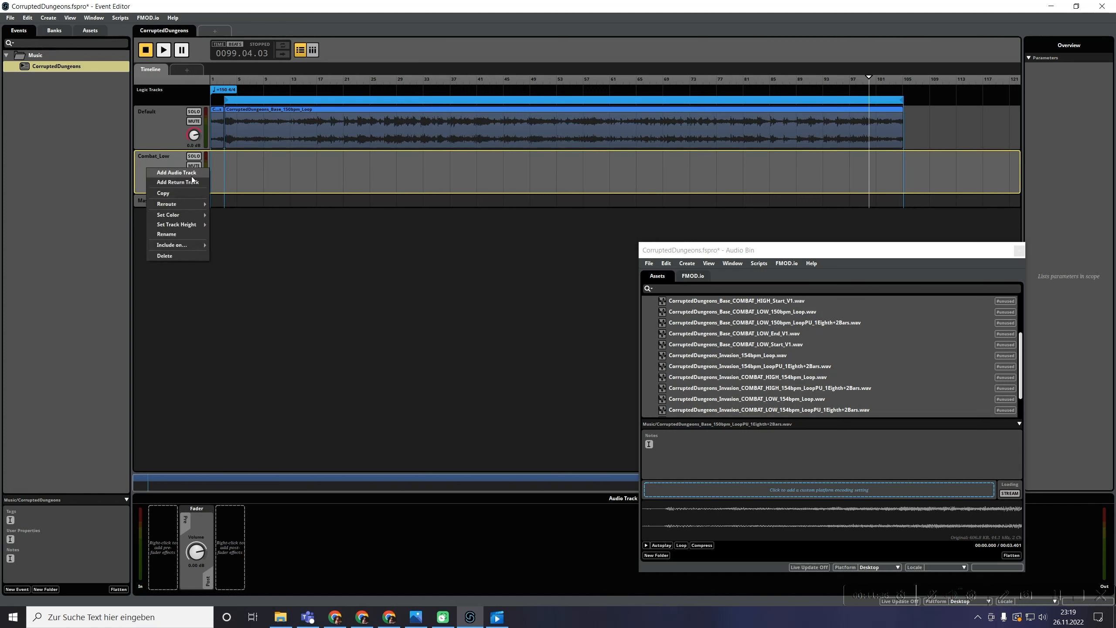
pyautogui.click(165, 175)
pyautogui.doubleClick(157, 201)
pyautogui.write('CombatHigh')
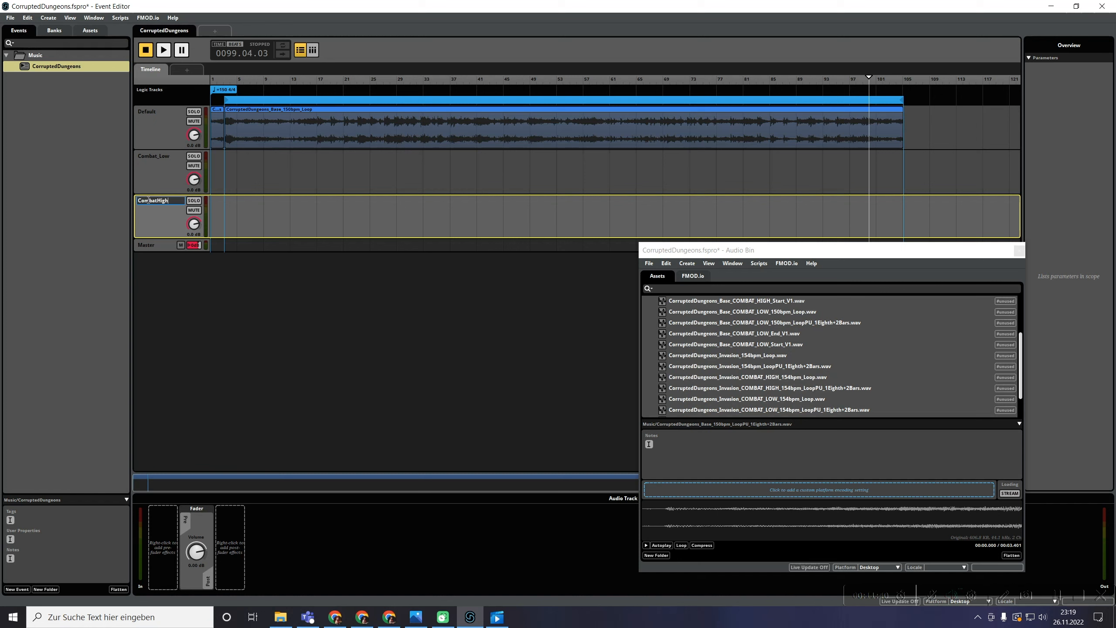
pyautogui.write('_')
pyautogui.press('Return')
# - Place the Base COMBAT_HIGH 150bpm pickup and loop files on the Combat_High track, aligned with the pickup and loop on Default
pyautogui.scroll(2, 745, 336)
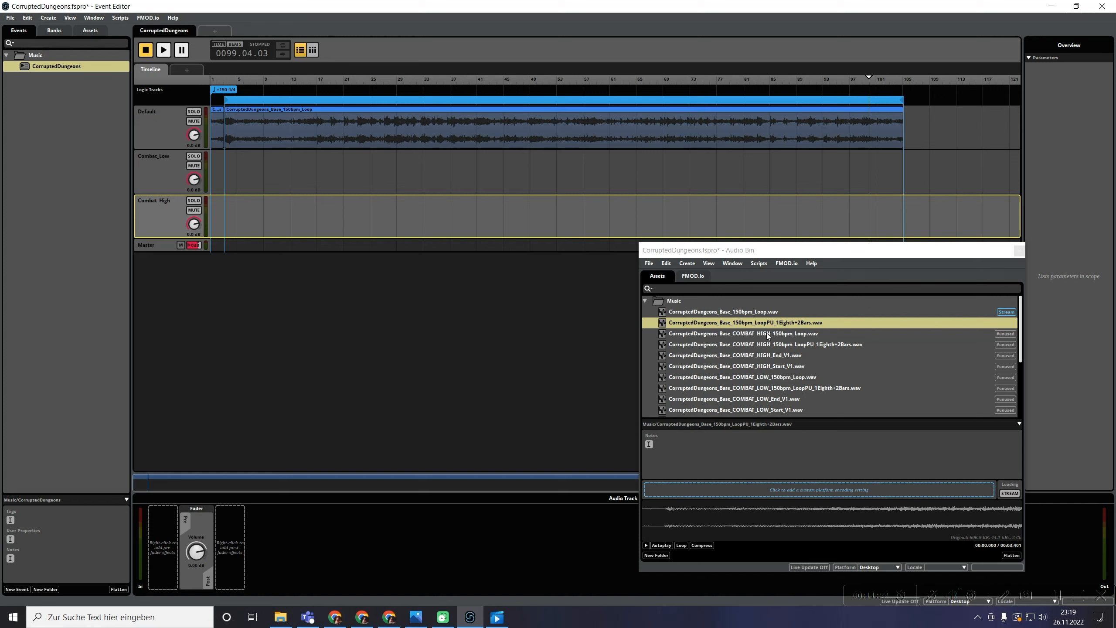
pyautogui.moveTo(754, 333); pyautogui.dragTo(258, 210)
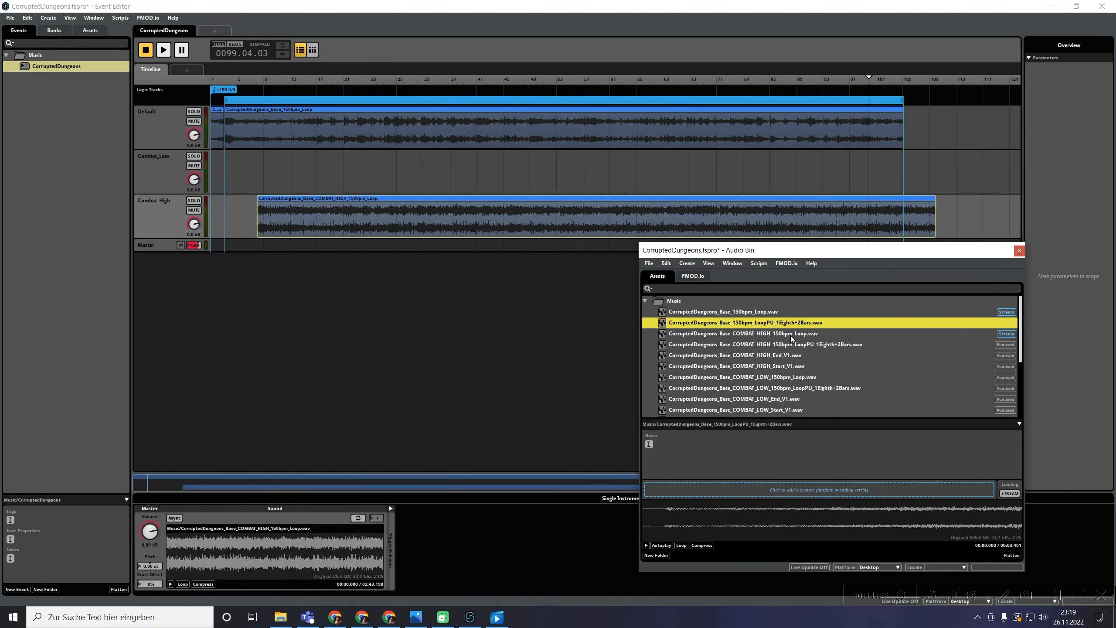
pyautogui.moveTo(785, 347); pyautogui.dragTo(214, 227)
pyautogui.moveTo(314, 226); pyautogui.dragTo(280, 225)
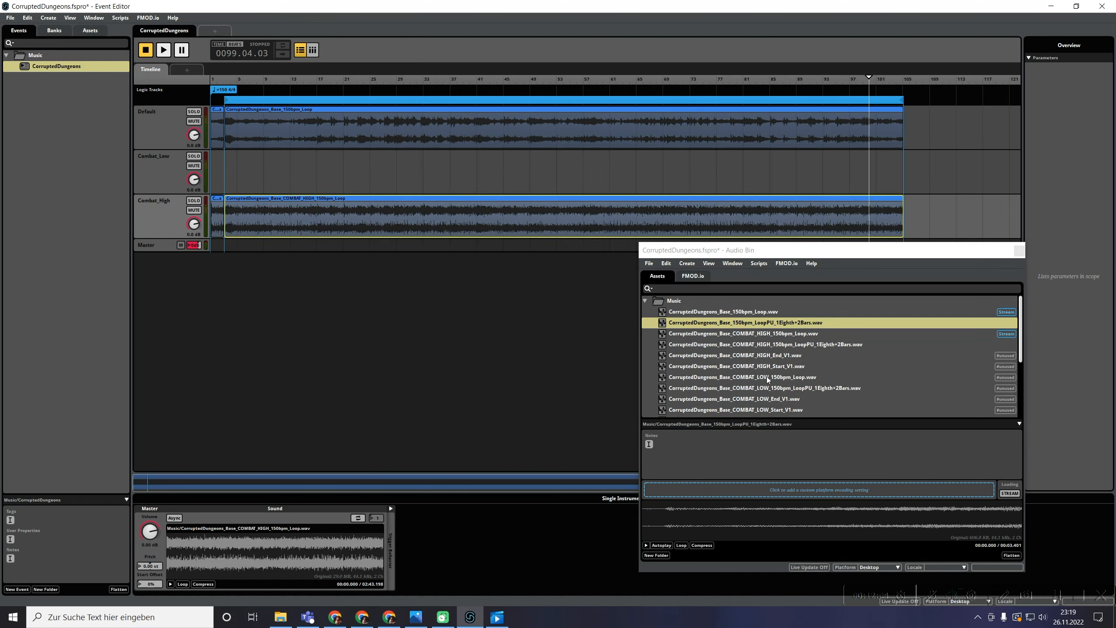
# - Place the Base COMBAT_LOW 150bpm pickup and loop files on the Combat_Low track, aligned with the clips on the other tracks
pyautogui.moveTo(773, 345); pyautogui.dragTo(255, 175)
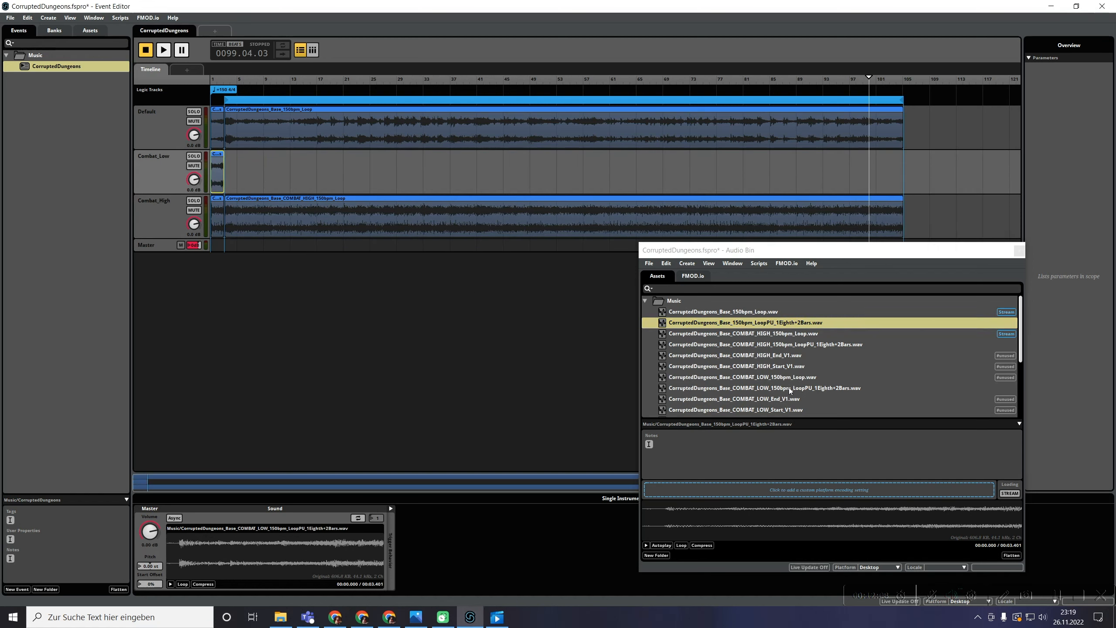
pyautogui.moveTo(782, 379); pyautogui.dragTo(278, 176)
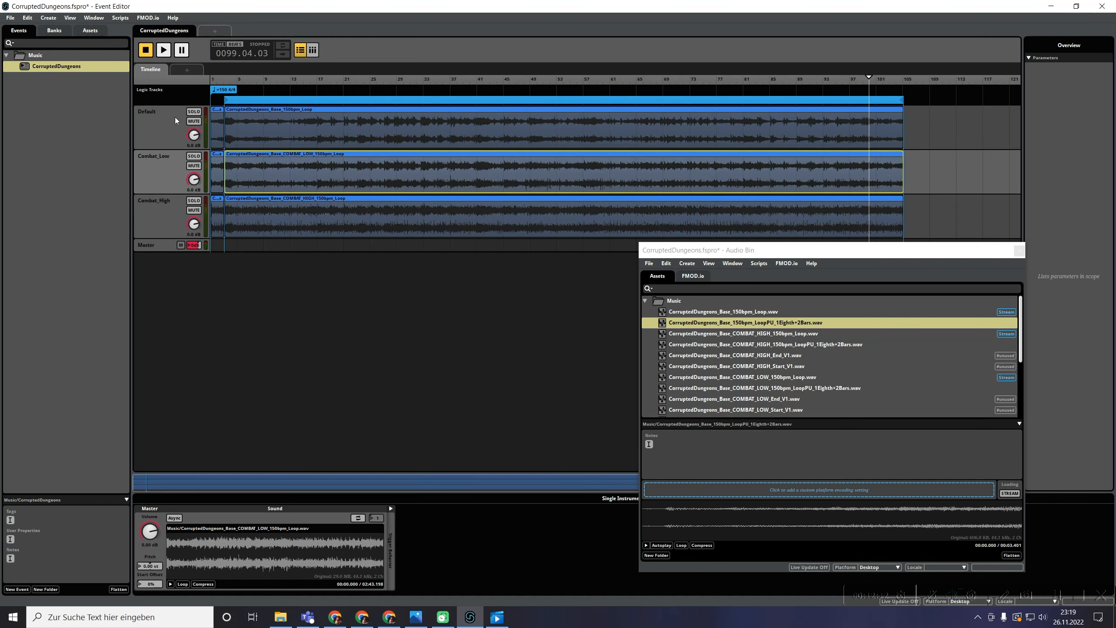
pyautogui.scroll(10, 233, 173)
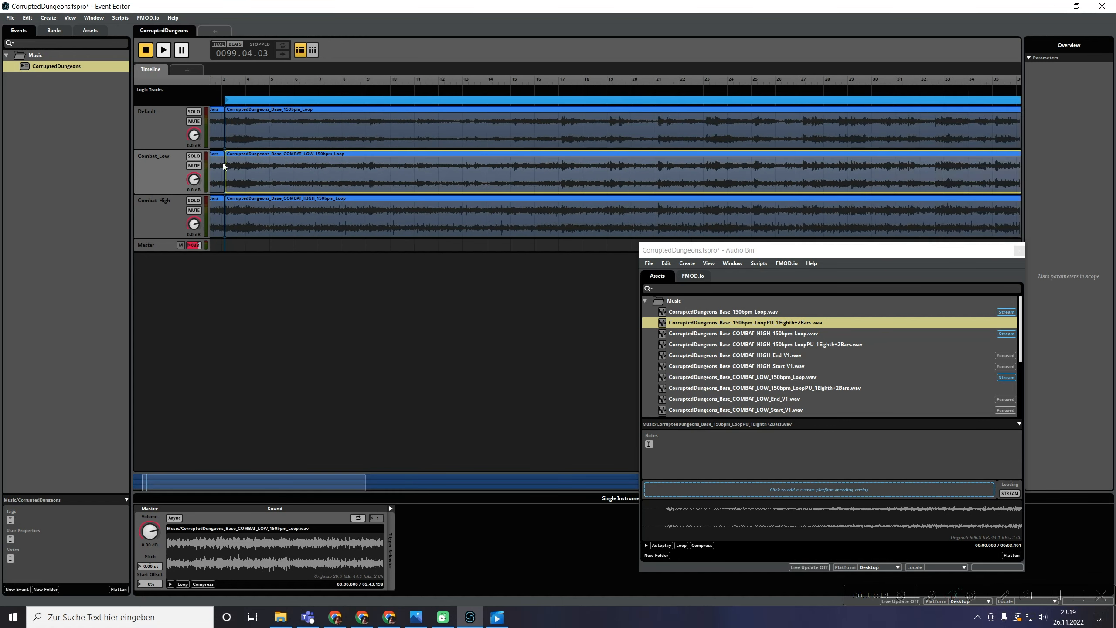
pyautogui.scroll(4, 233, 172)
pyautogui.moveTo(151, 483); pyautogui.dragTo(147, 484)
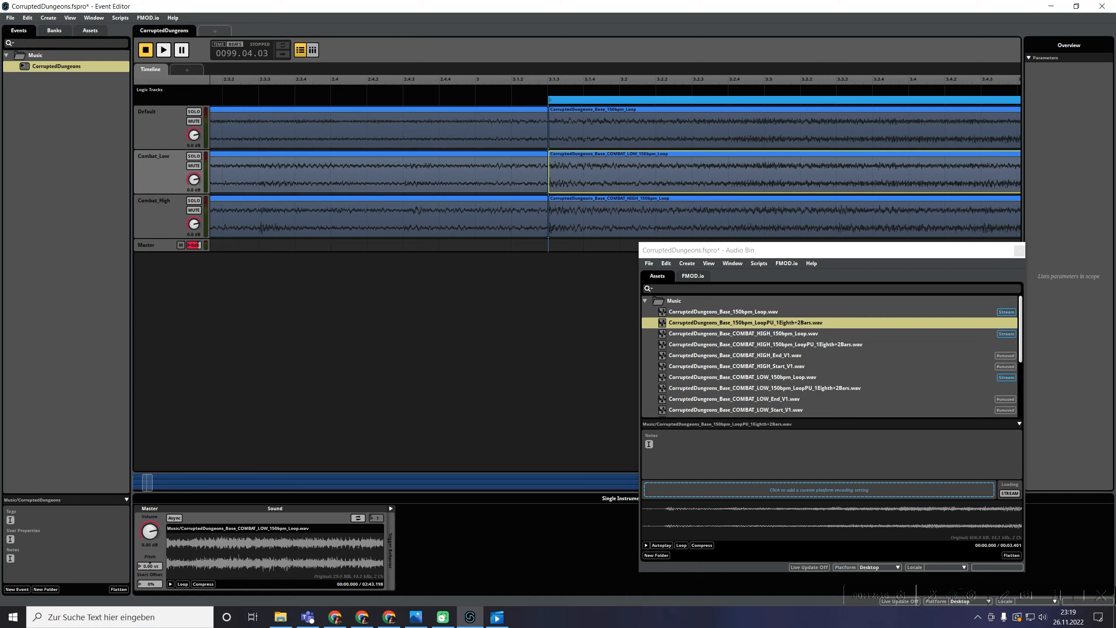
pyautogui.scroll(5, 679, 173)
pyautogui.hscroll(-8, 264, 198)
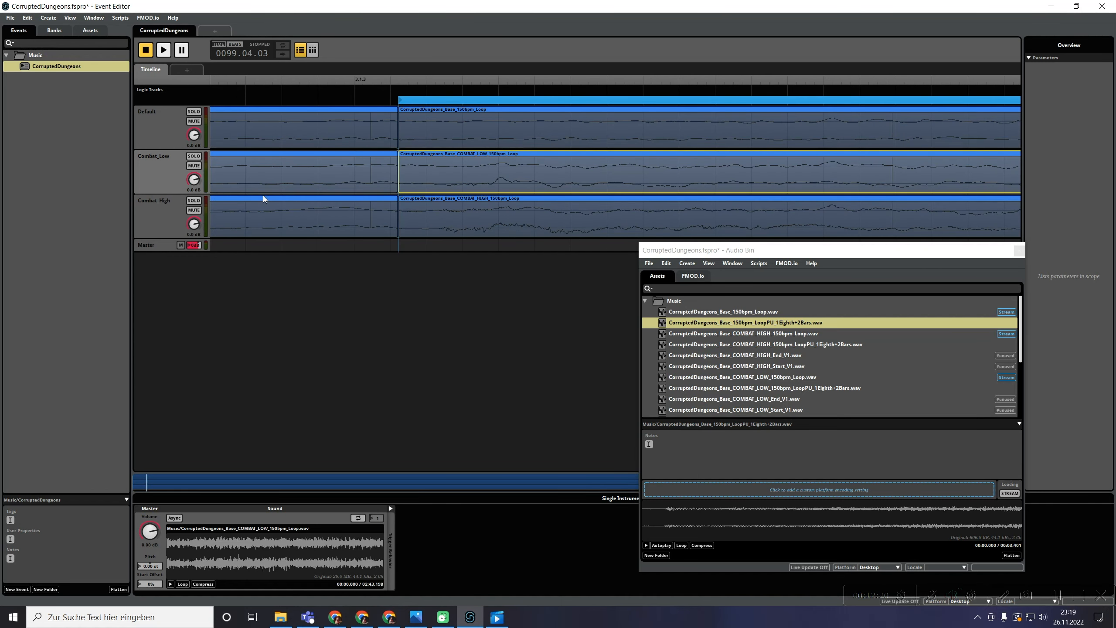
pyautogui.hscroll(-4, 447, 189)
pyautogui.scroll(-6, 567, 173)
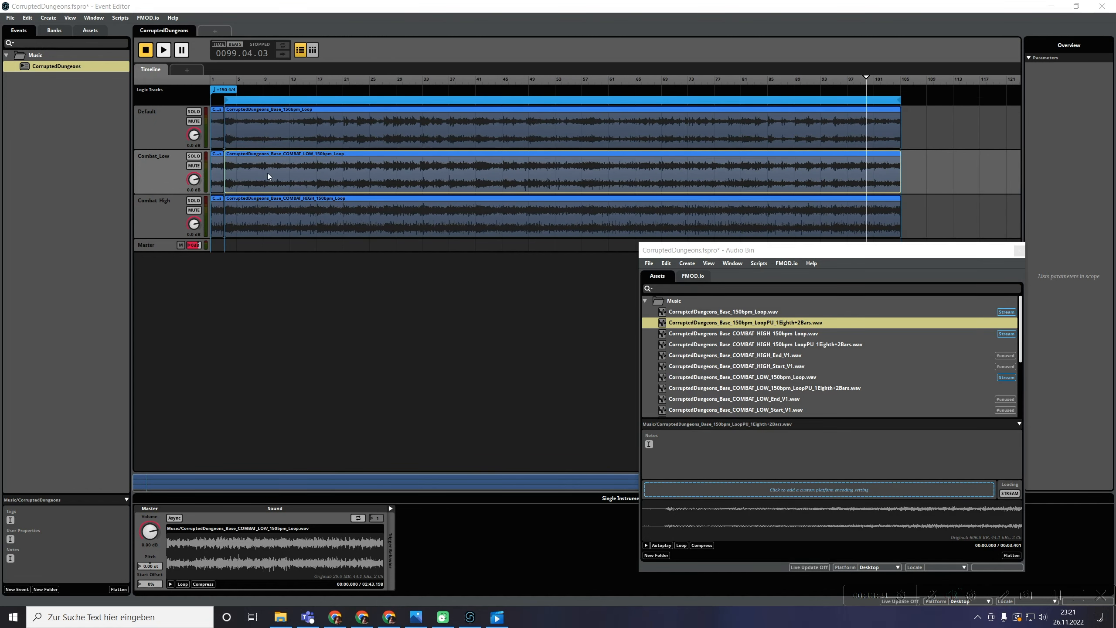
# - Add a parameter sheet with a new user labeled parameter named Progress
pyautogui.click(181, 69)
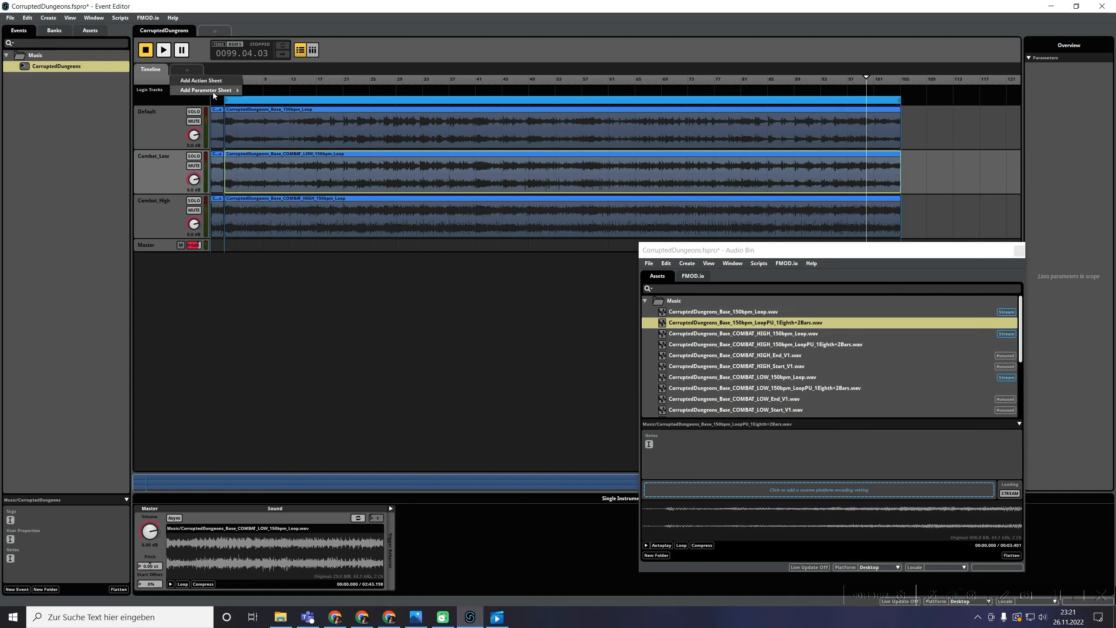
pyautogui.moveTo(214, 95)
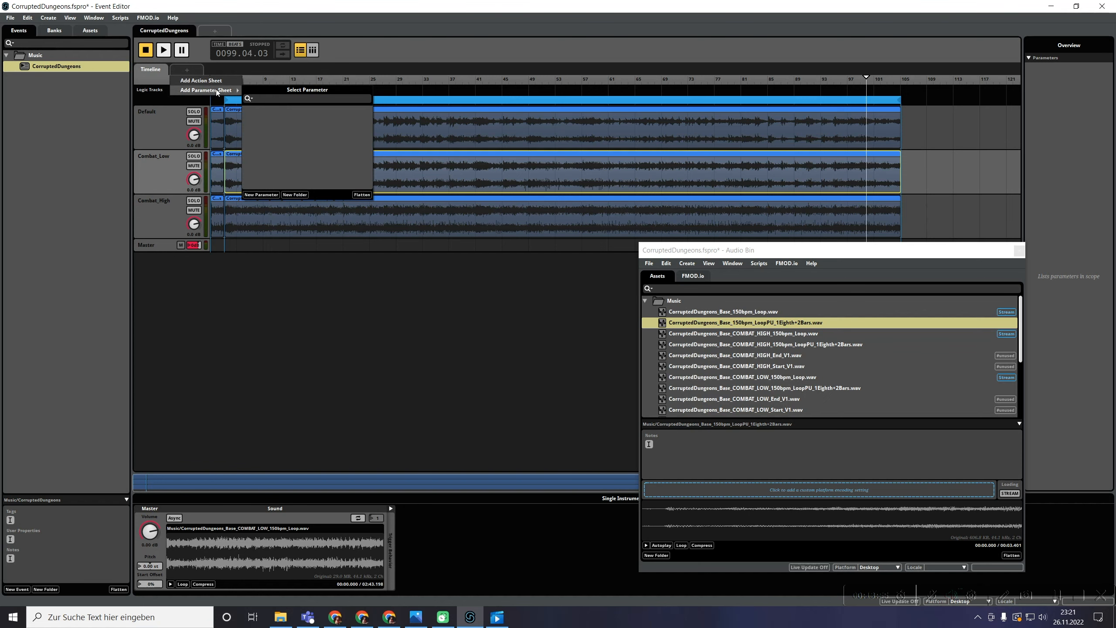
pyautogui.click(266, 196)
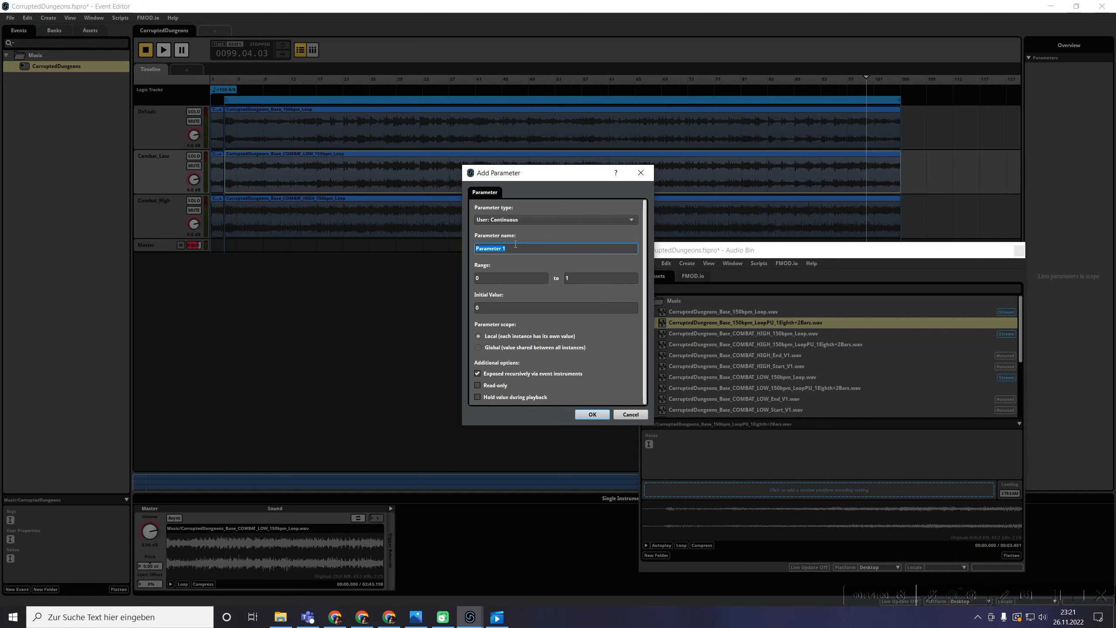
pyautogui.write('Progress')
pyautogui.click(524, 219)
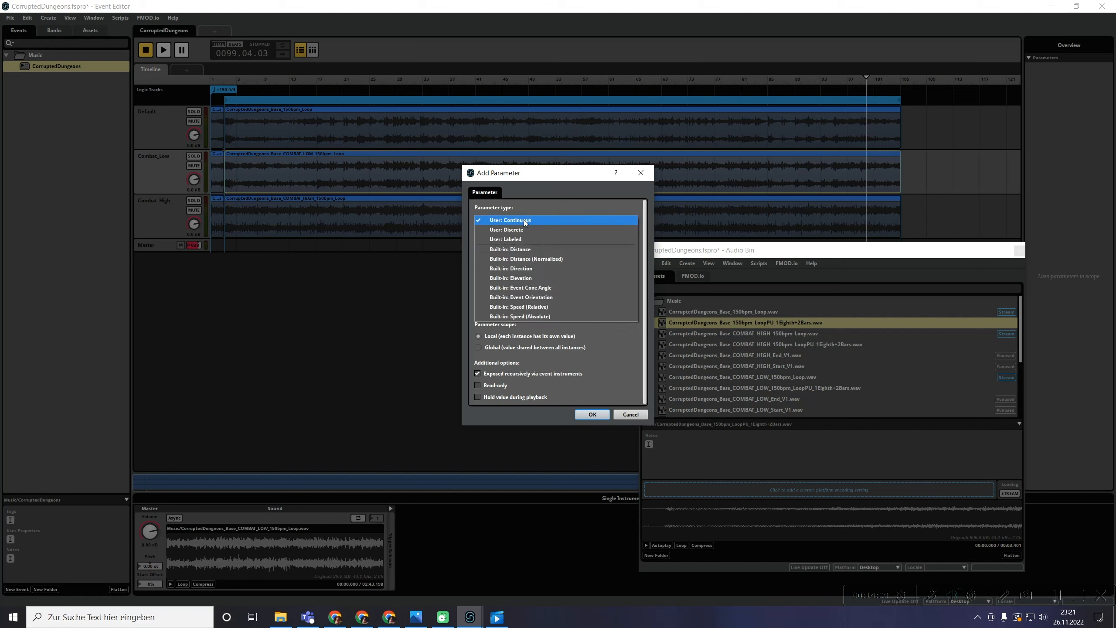
pyautogui.click(517, 241)
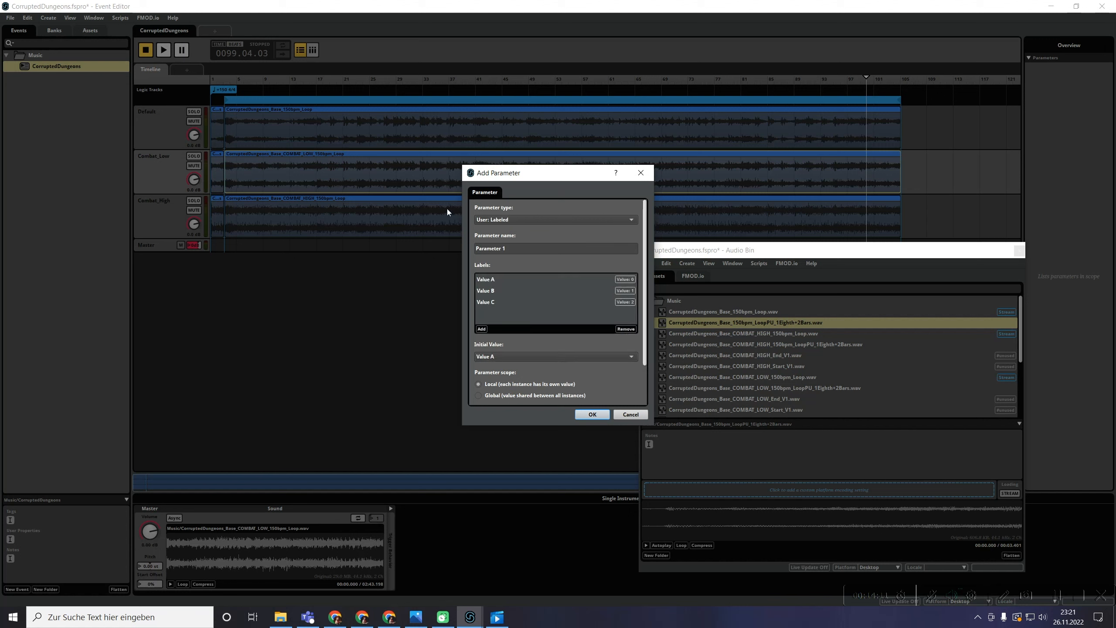
pyautogui.tripleClick(526, 248)
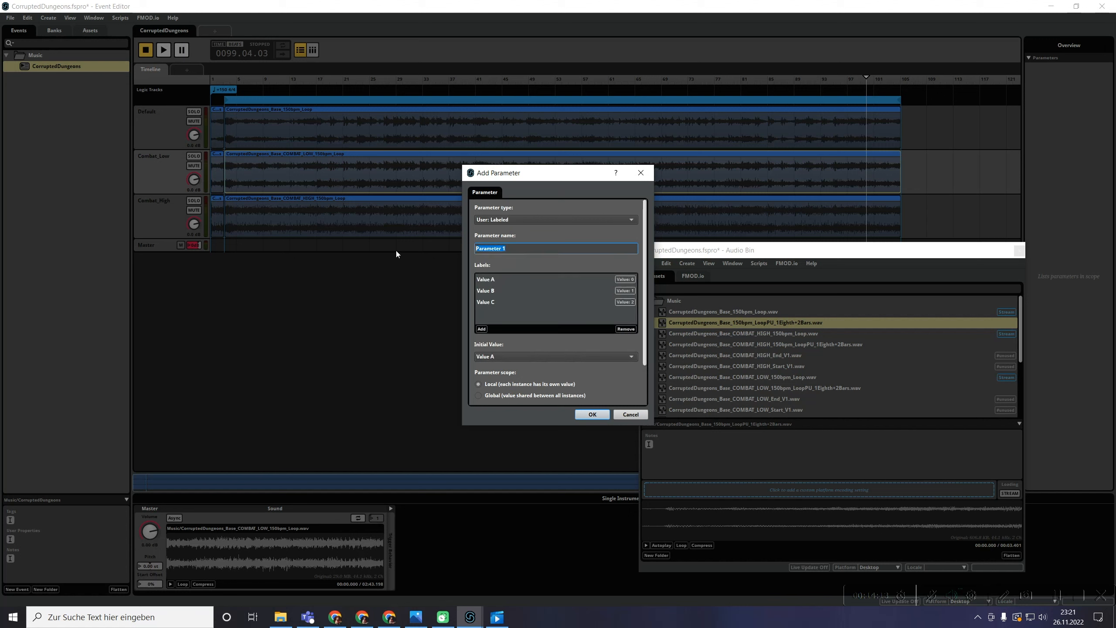
pyautogui.write('Progress')
# - Remove the Value C label from Progress and rename the two remaining labels Base and Invasion
pyautogui.click(517, 306)
pyautogui.click(491, 280)
pyautogui.rightClick(498, 302)
pyautogui.click(516, 314)
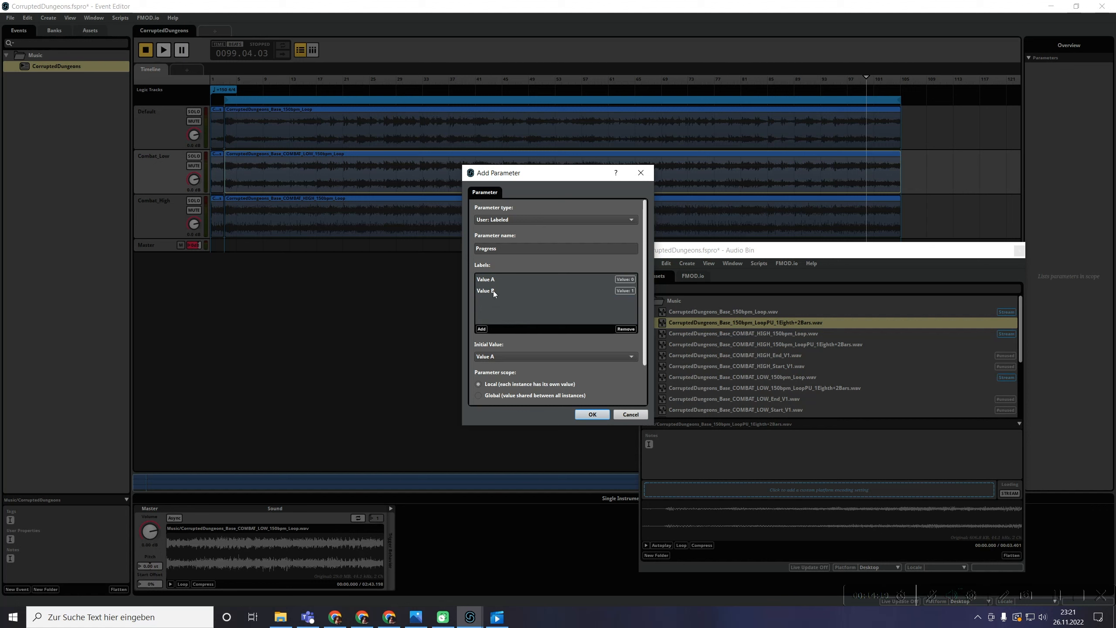
pyautogui.doubleClick(496, 279)
pyautogui.write('Base')
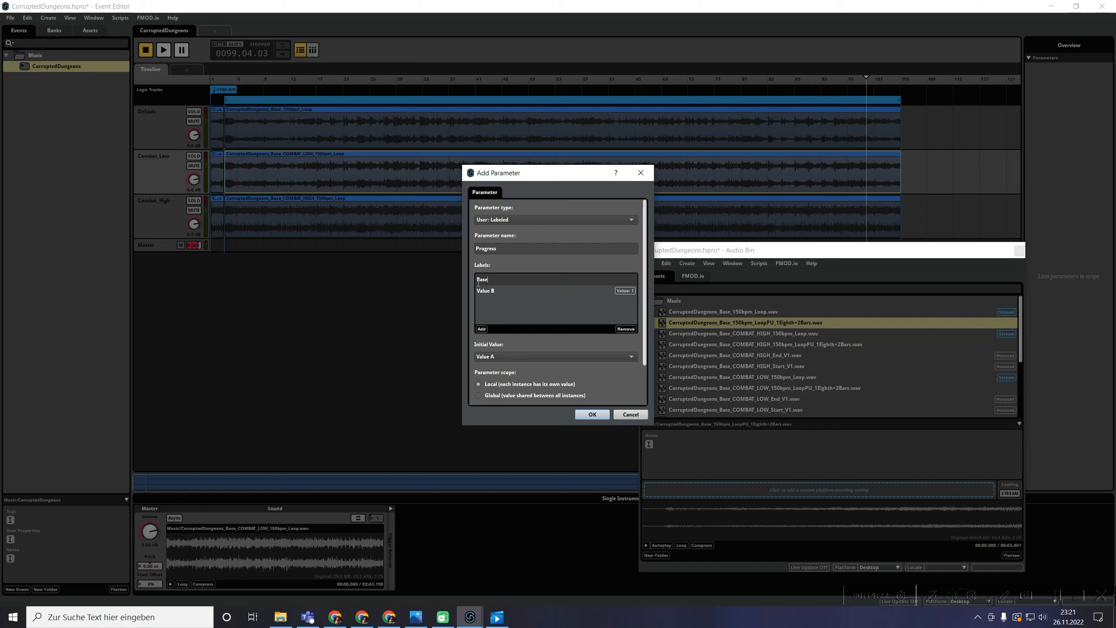
pyautogui.doubleClick(499, 290)
pyautogui.write('Invasion')
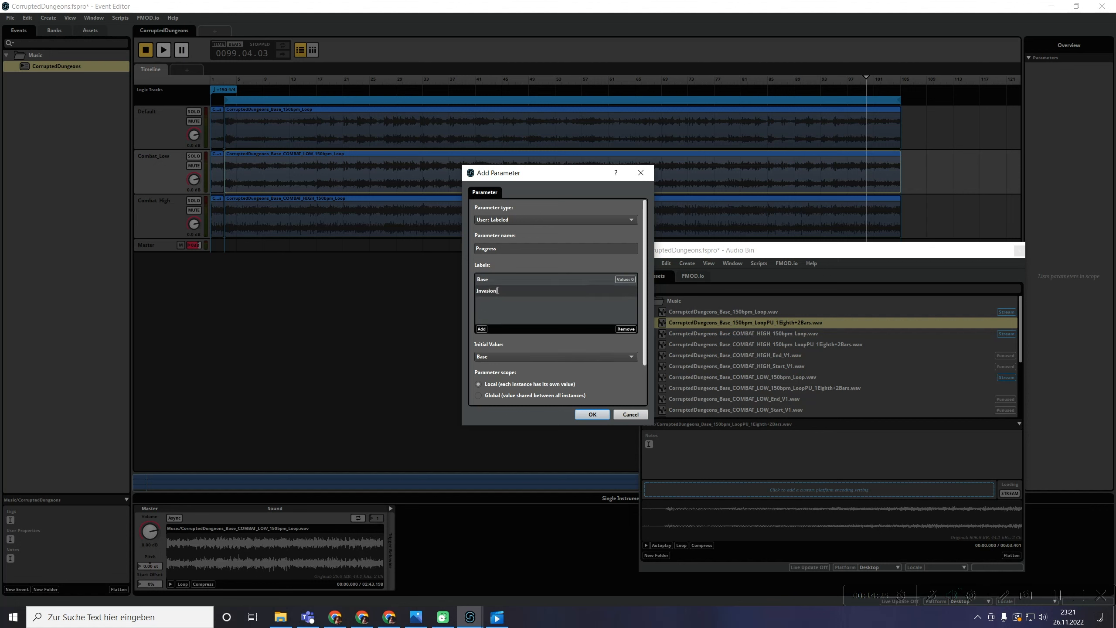
pyautogui.press('Return')
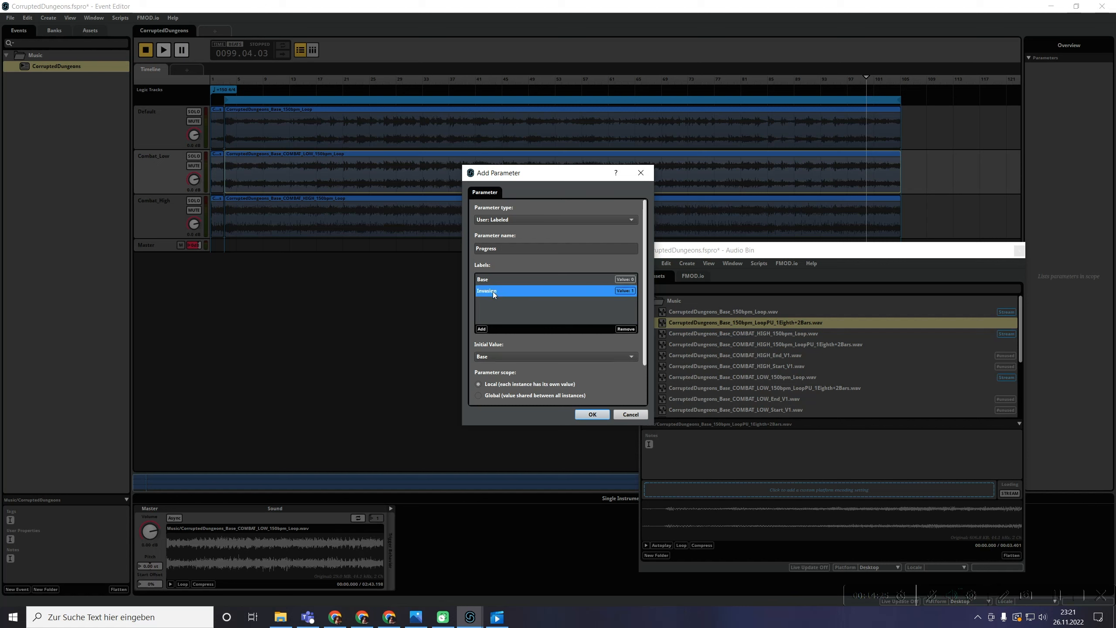
# - Set the Progress parameter's scope to Global and create it
pyautogui.scroll(-1, 491, 357)
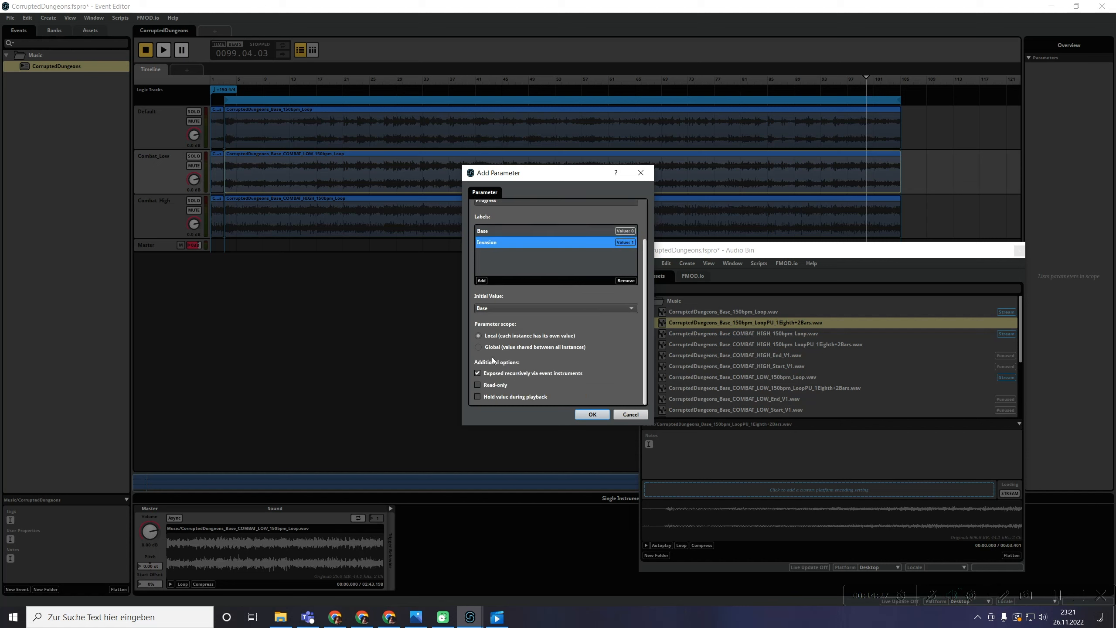
pyautogui.click(481, 349)
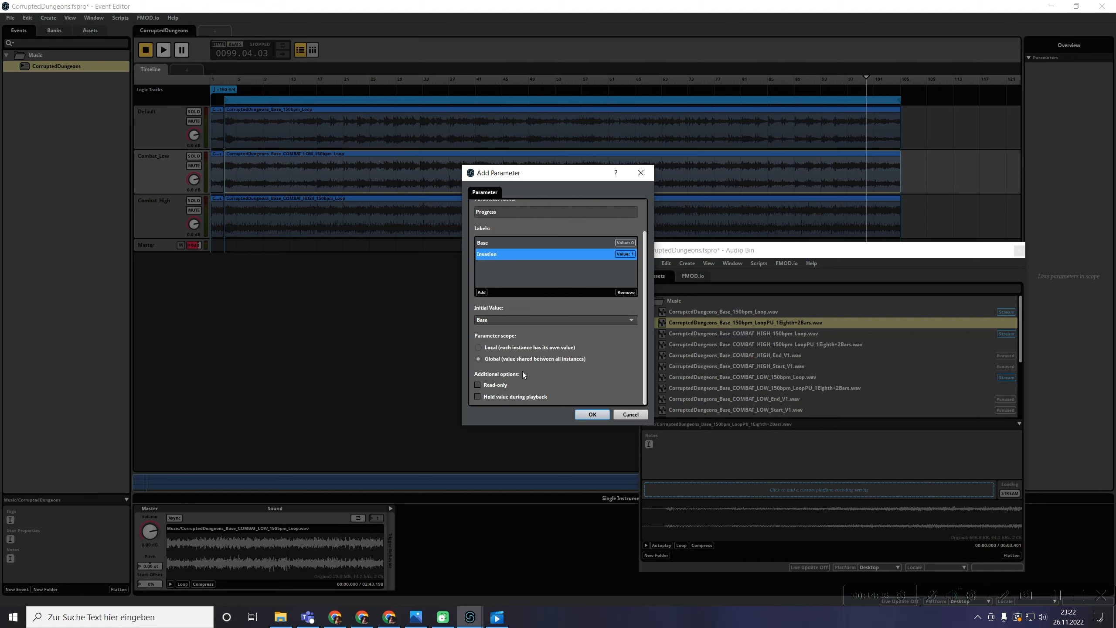
pyautogui.click(588, 415)
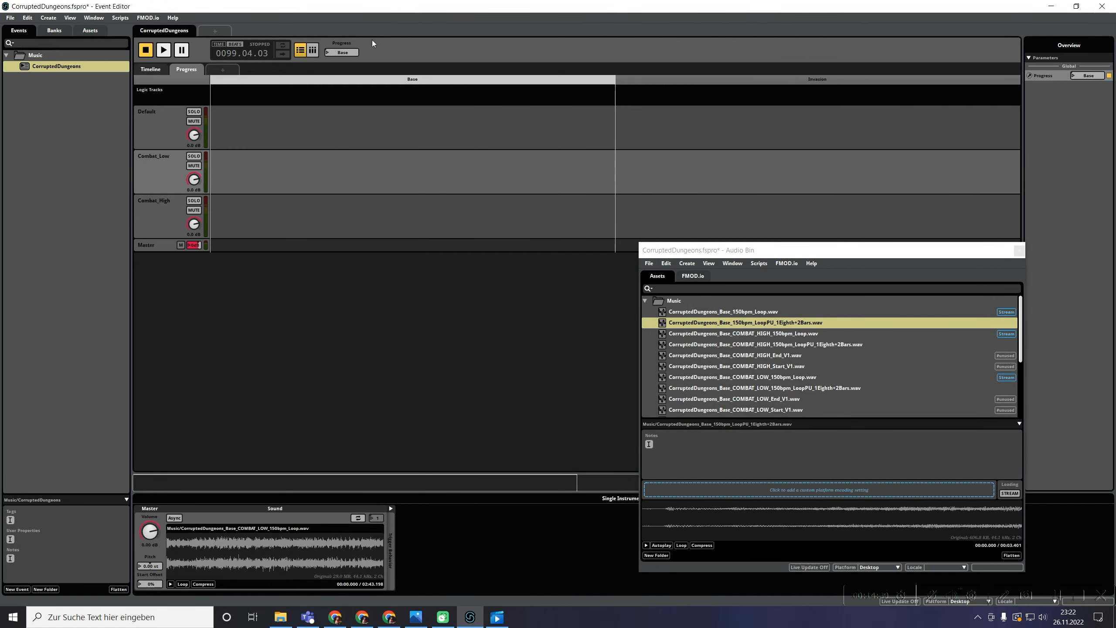
# - Add another parameter sheet with a new user labeled parameter named Combat
pyautogui.click(223, 69)
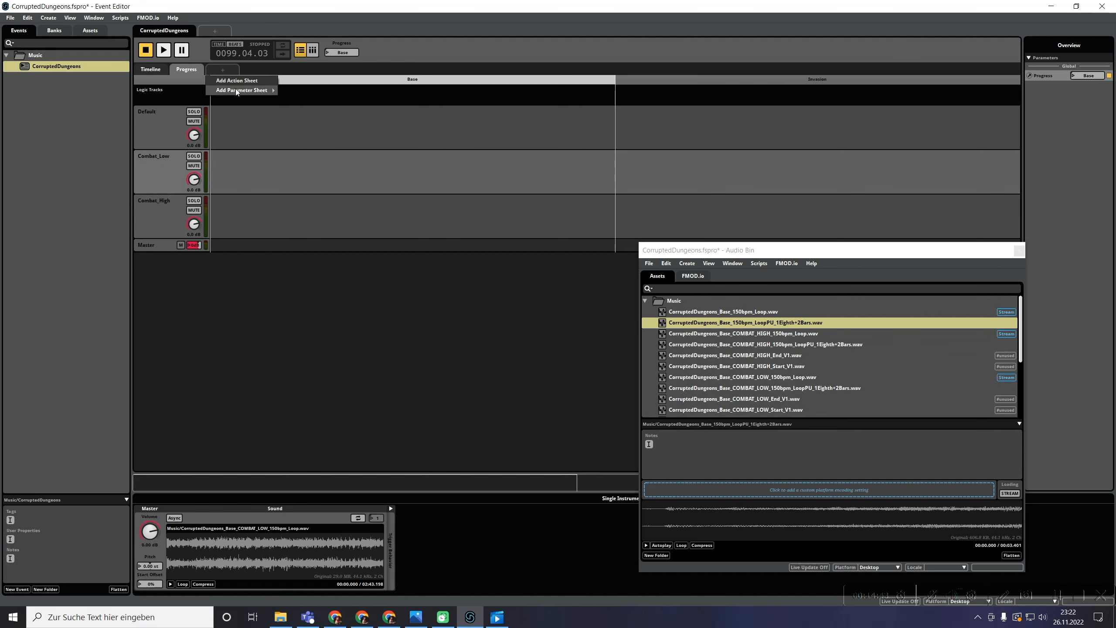
pyautogui.moveTo(235, 90)
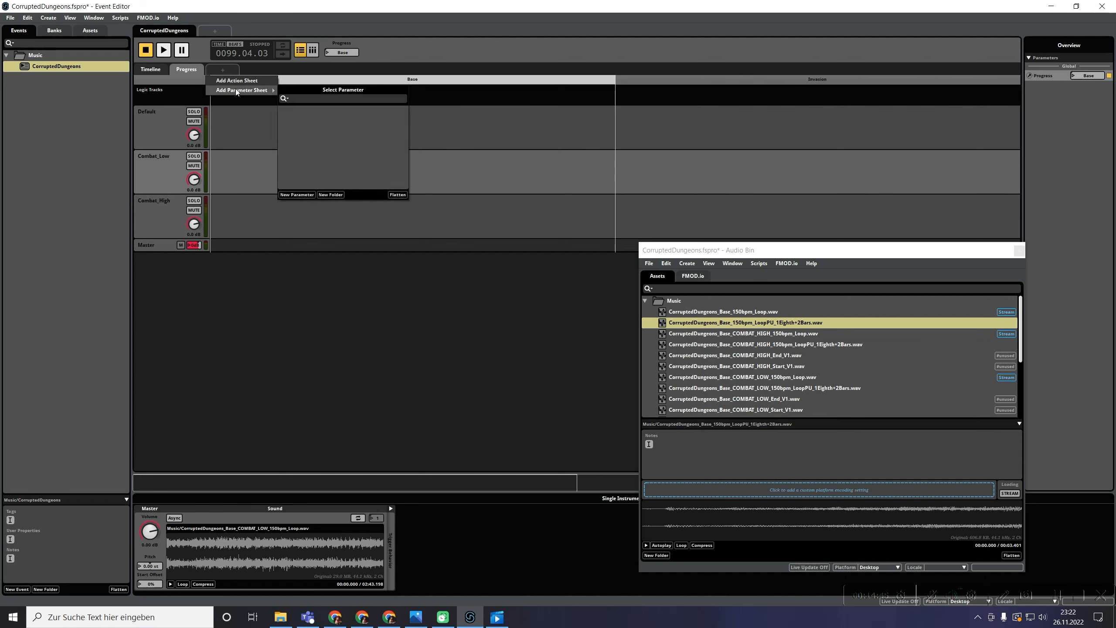
pyautogui.click(310, 195)
pyautogui.click(524, 219)
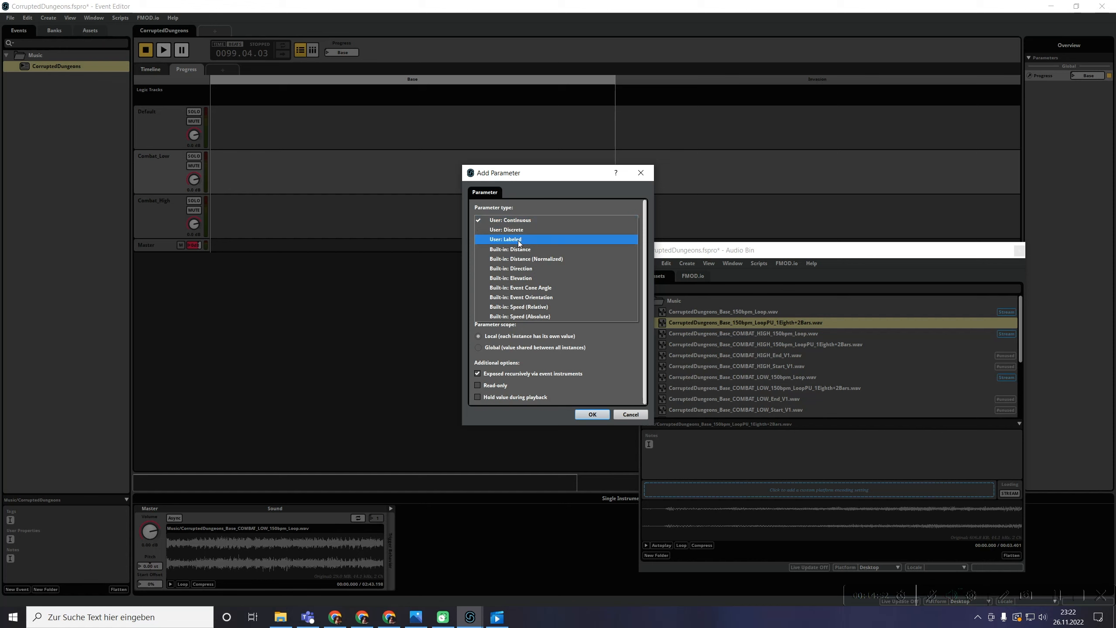
pyautogui.click(518, 241)
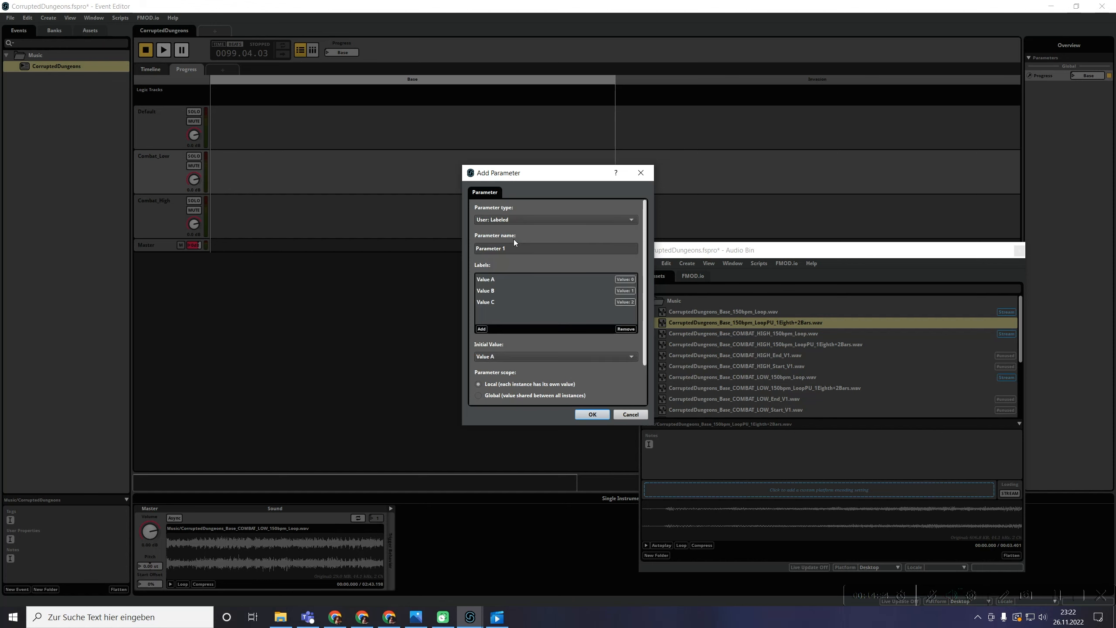
pyautogui.moveTo(511, 249); pyautogui.dragTo(419, 245)
pyautogui.write('Combat')
# - Remove the Value C label from Combat and rename the two remaining labels InCombat and NoCombat
pyautogui.click(481, 303)
pyautogui.rightClick(499, 302)
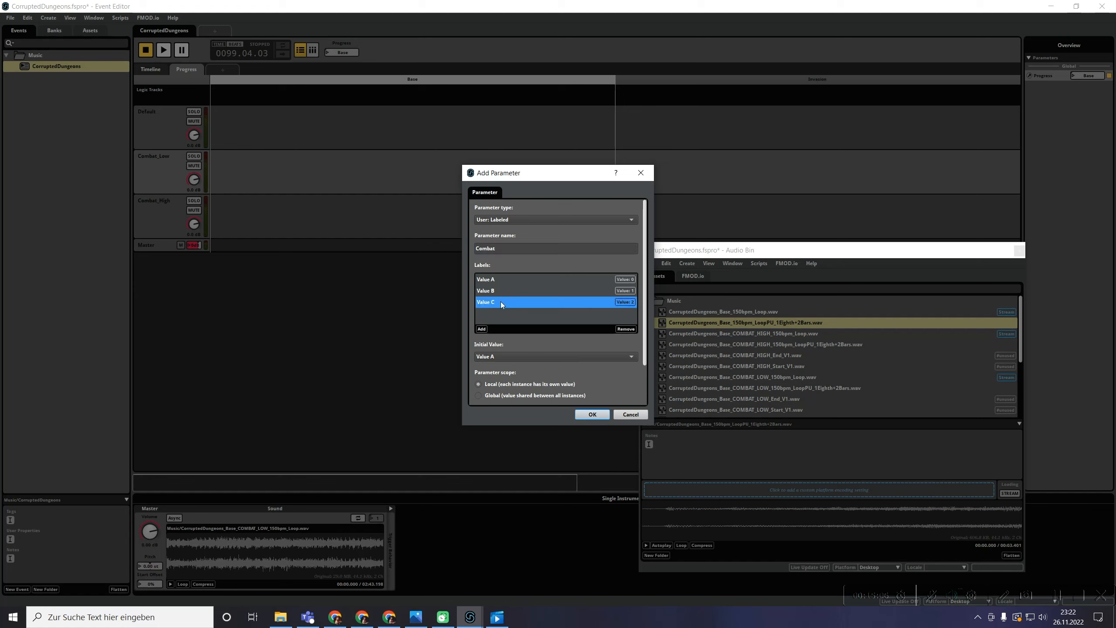
pyautogui.click(522, 317)
pyautogui.doubleClick(497, 279)
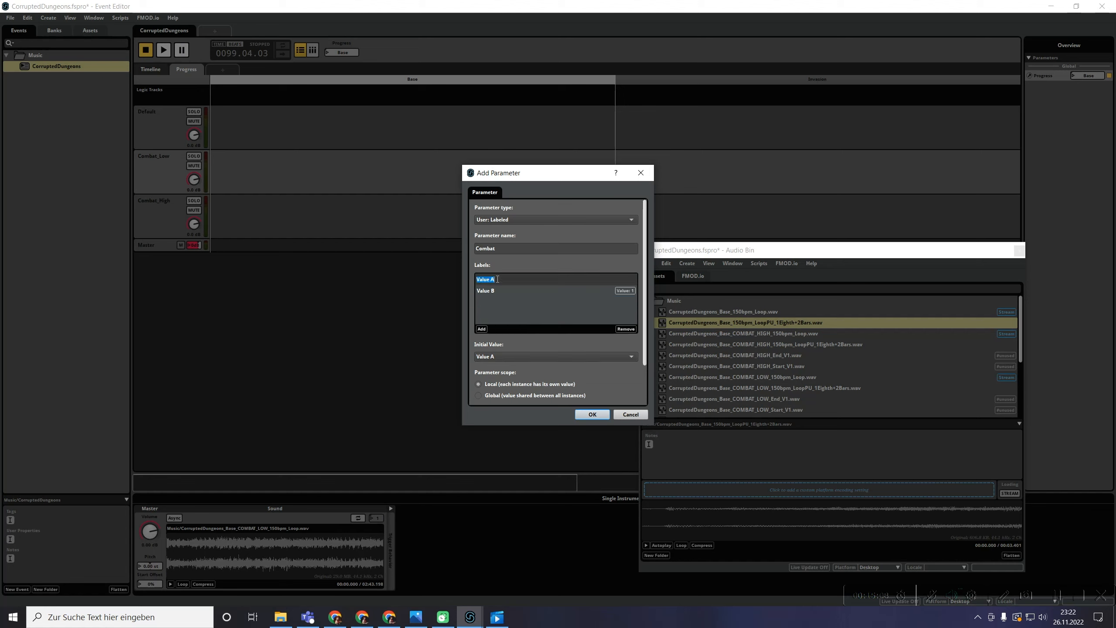
pyautogui.write('InCombat')
pyautogui.doubleClick(497, 291)
pyautogui.write('NoCombat')
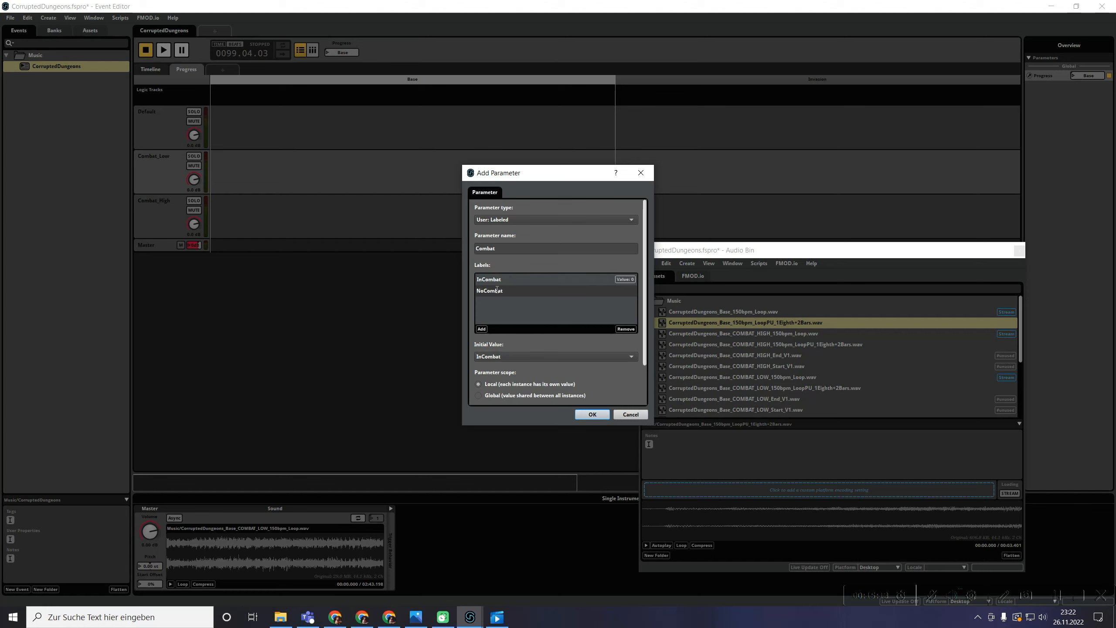
pyautogui.press('Return')
# - Set the Combat parameter's initial value to NoCombat and its scope to Global, and create it
pyautogui.click(528, 358)
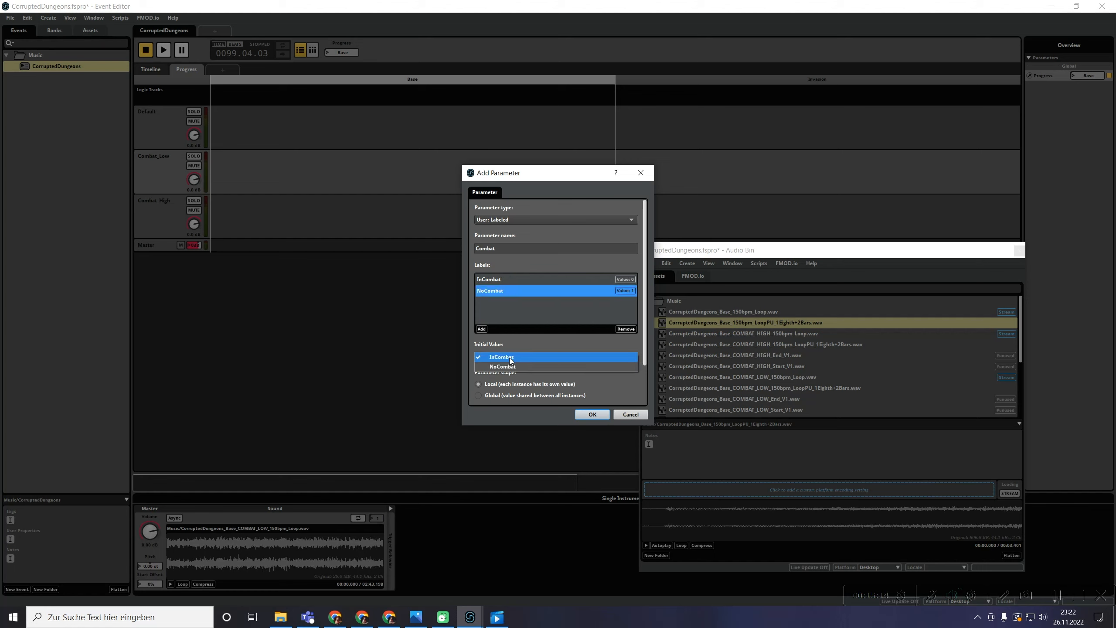
pyautogui.click(504, 369)
pyautogui.scroll(-2, 506, 346)
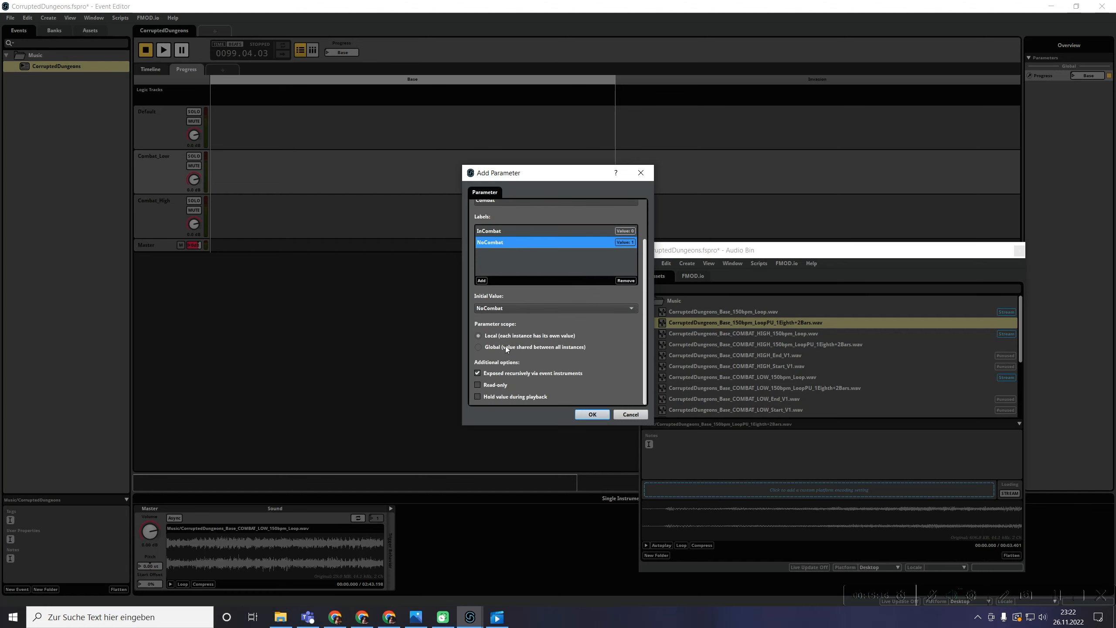
pyautogui.click(480, 348)
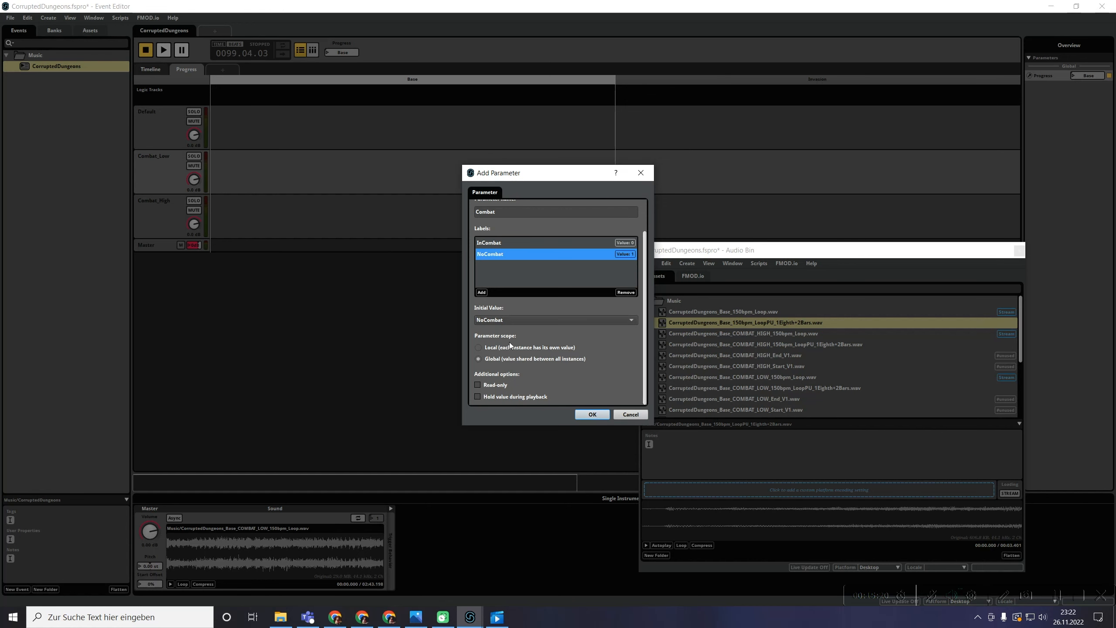
pyautogui.scroll(2, 510, 347)
pyautogui.click(589, 414)
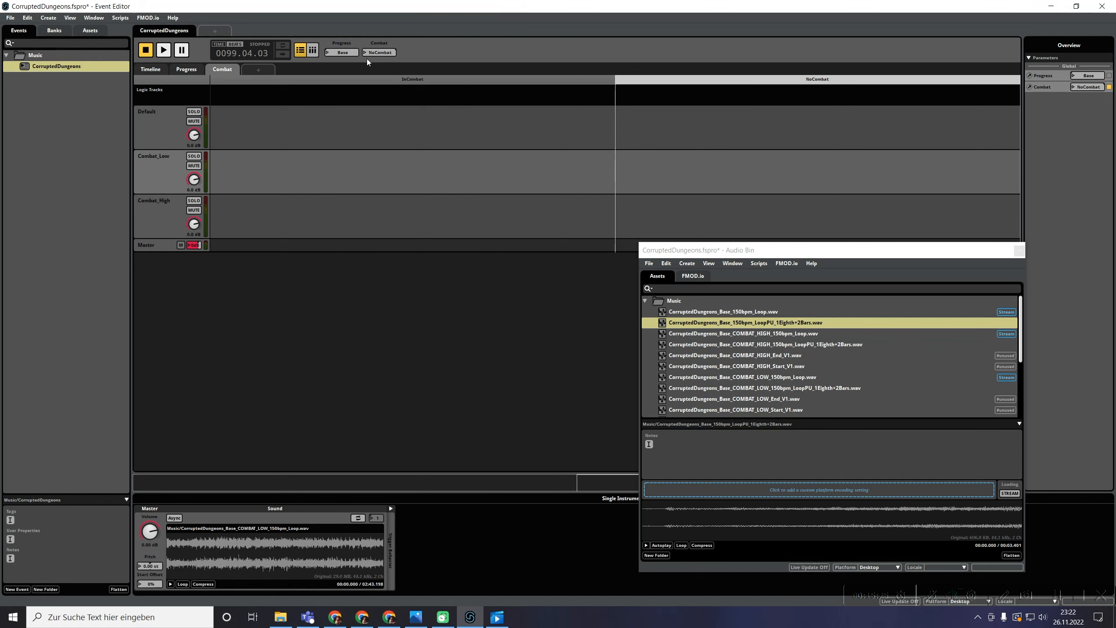
# - Add a third parameter sheet with a new user labeled parameter named CombatIntensity
pyautogui.click(260, 71)
pyautogui.moveTo(273, 91)
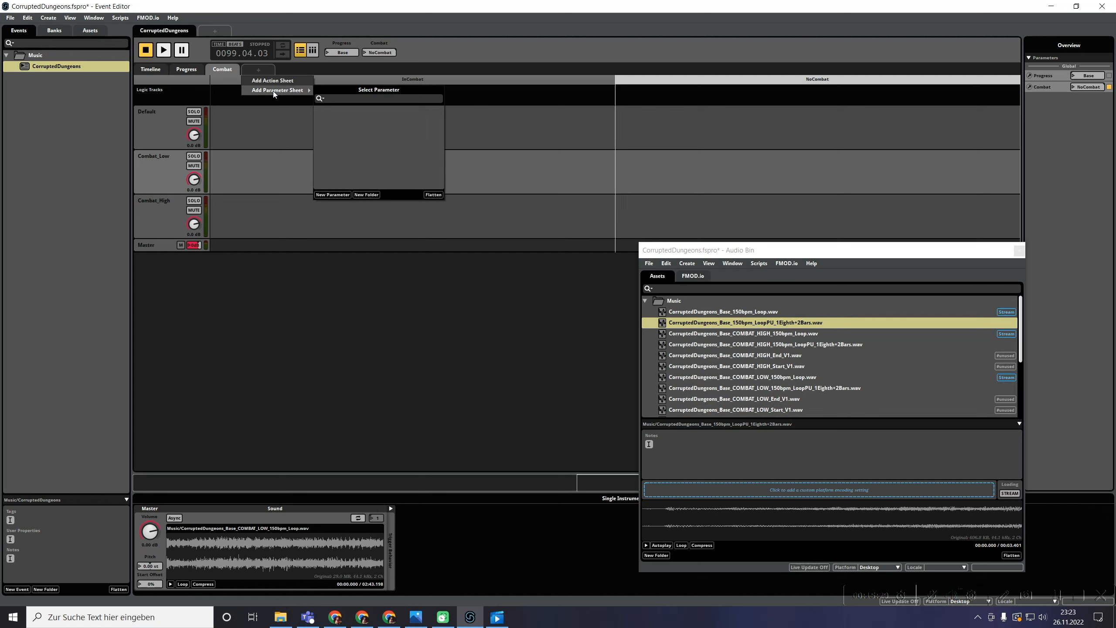
pyautogui.click(340, 195)
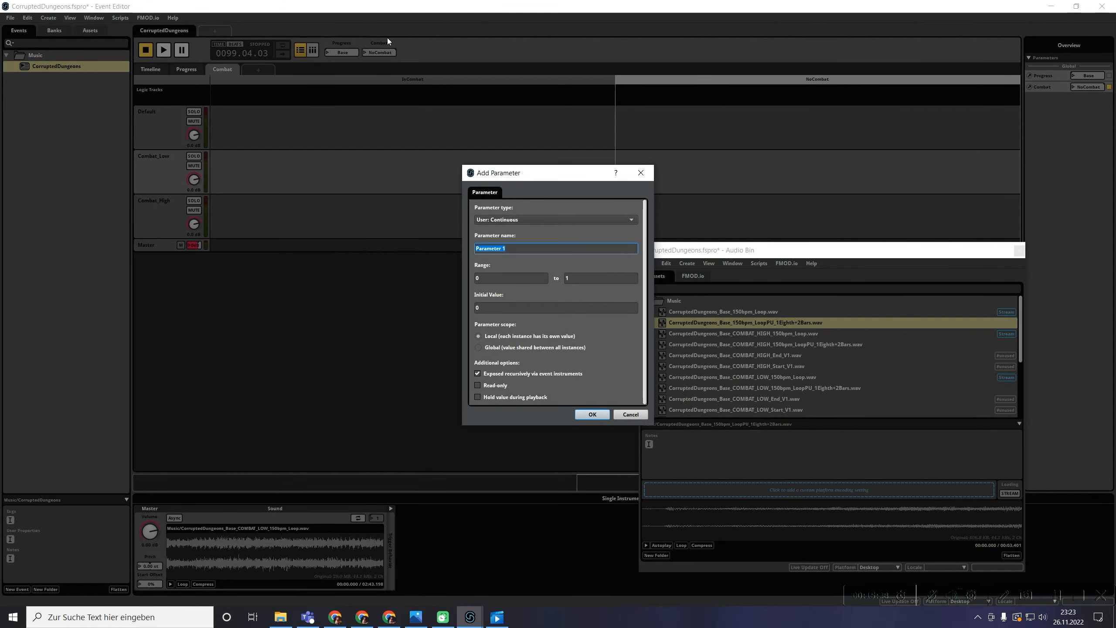
pyautogui.click(517, 220)
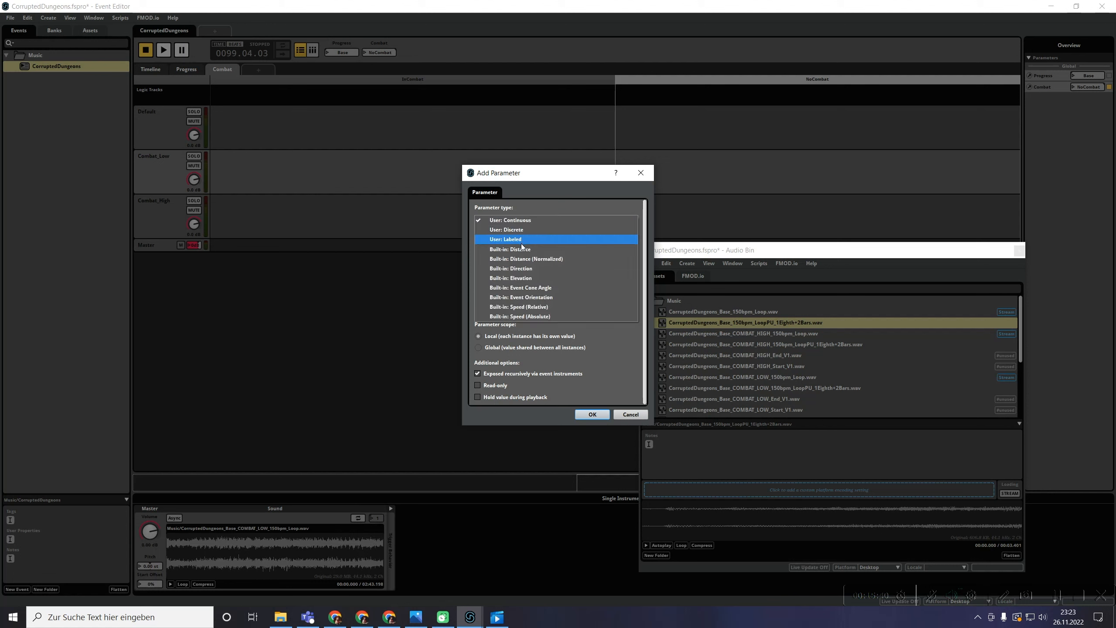
pyautogui.click(512, 240)
pyautogui.tripleClick(501, 249)
pyautogui.write('CombatI')
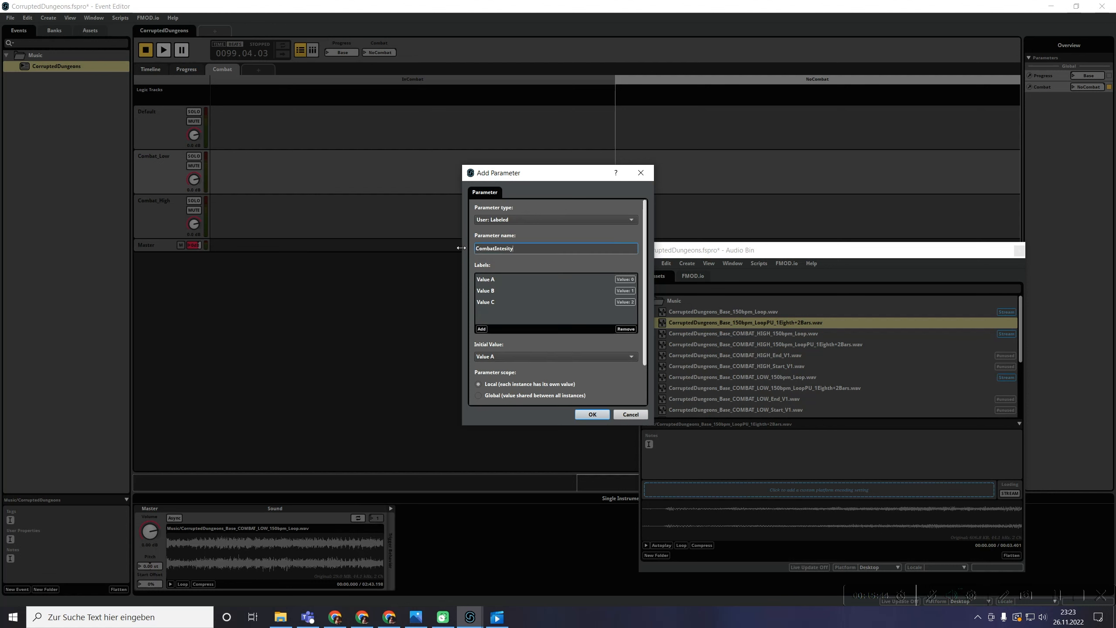
pyautogui.write('n')
# - Rename the first two CombatIntensity labels Low and High
pyautogui.doubleClick(500, 281)
pyautogui.moveTo(500, 280); pyautogui.dragTo(484, 279)
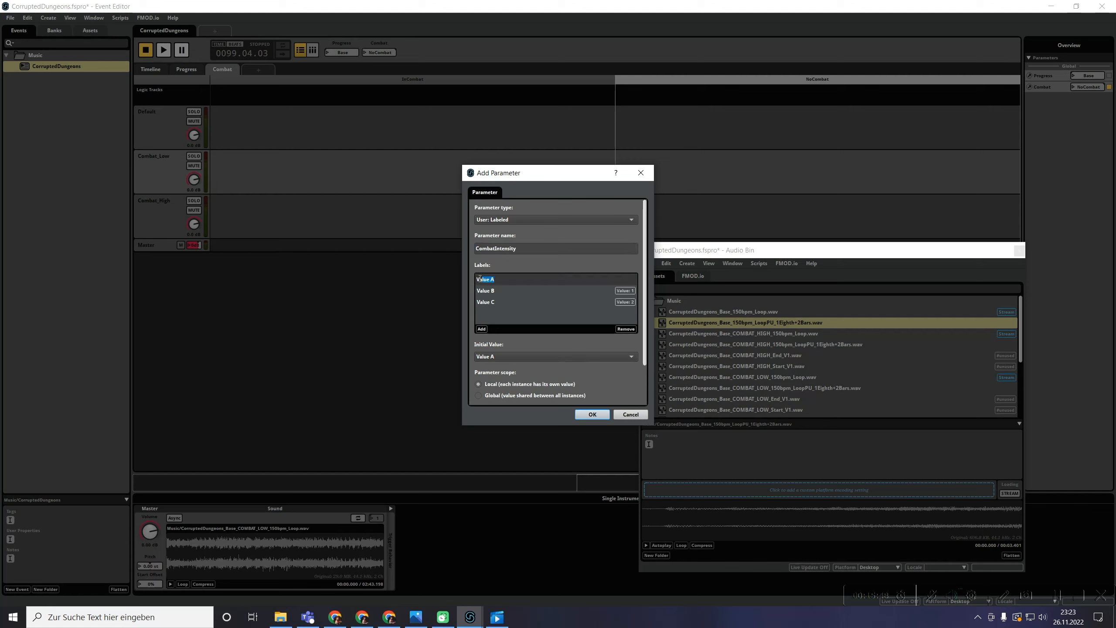
pyautogui.doubleClick(492, 289)
pyautogui.write('High')
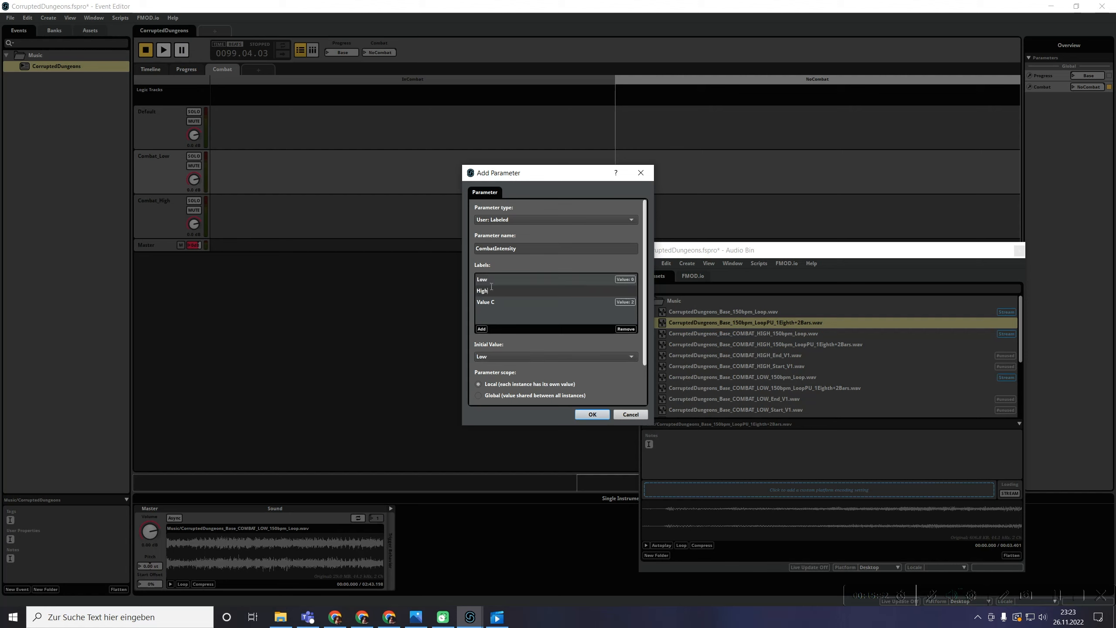
pyautogui.press('Return')
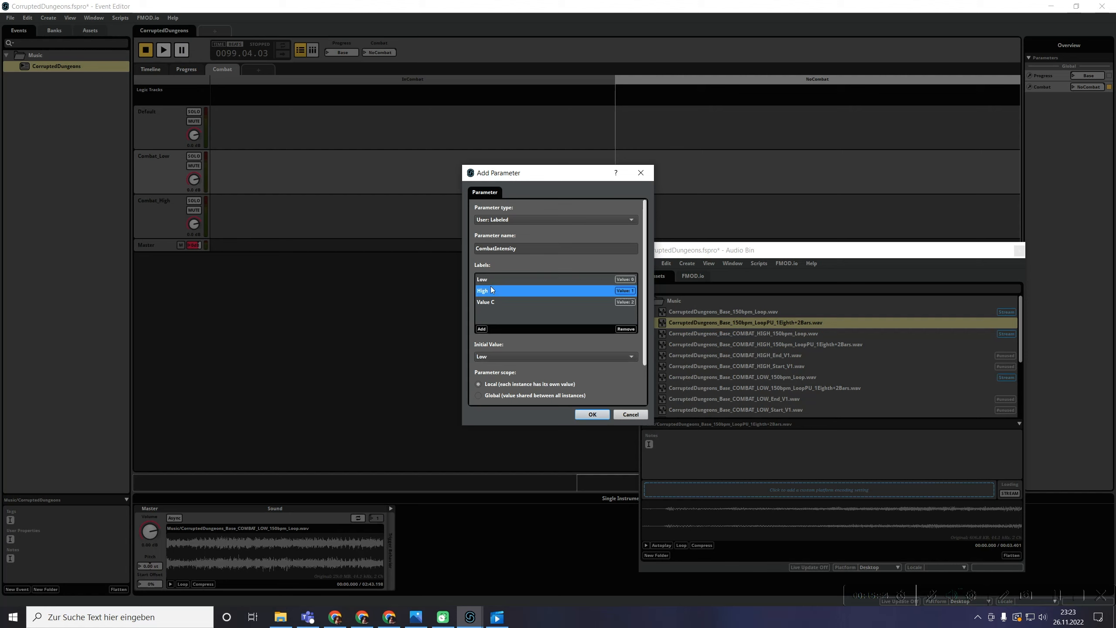
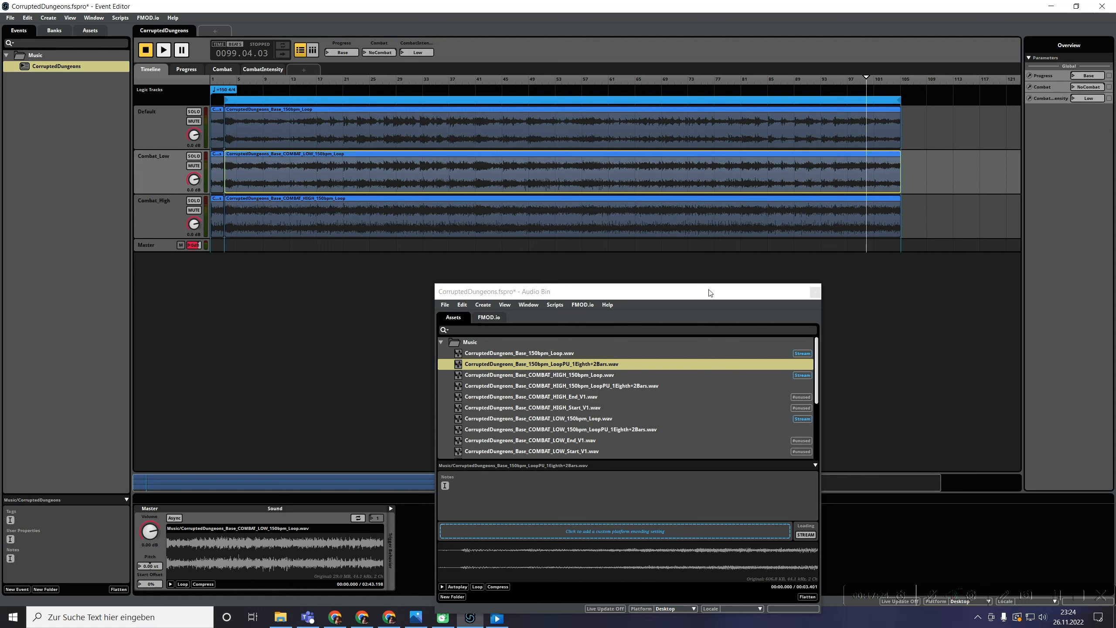
# - Copy the whole Base section with its pickups, loops and loop region and paste it at about bar 108
pyautogui.moveTo(638, 291); pyautogui.dragTo(1102, 327)
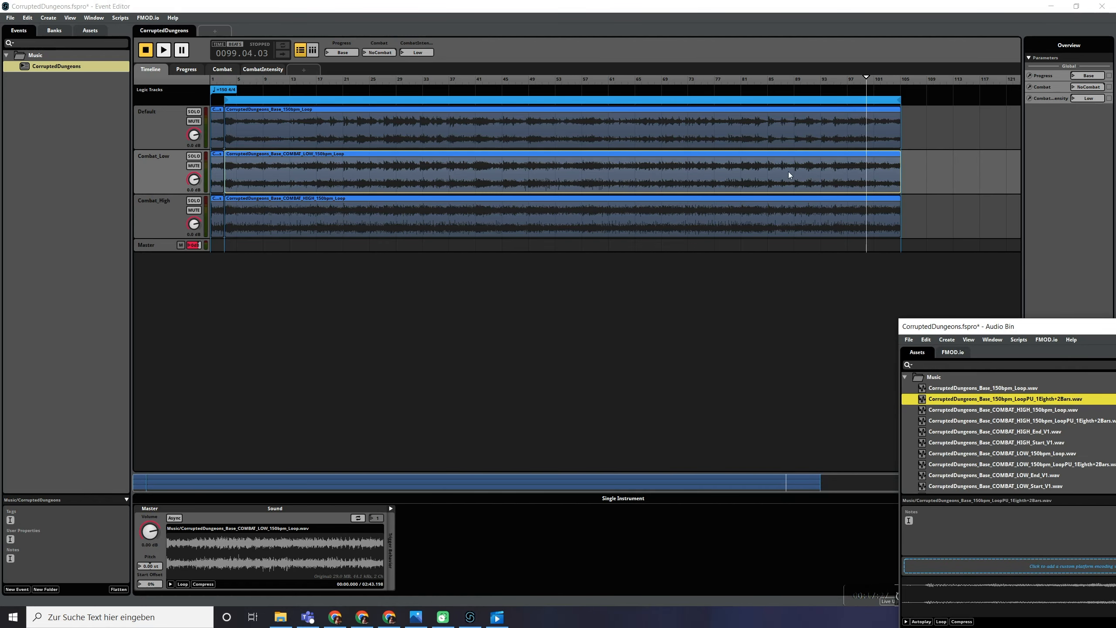
pyautogui.moveTo(929, 232); pyautogui.dragTo(191, 96)
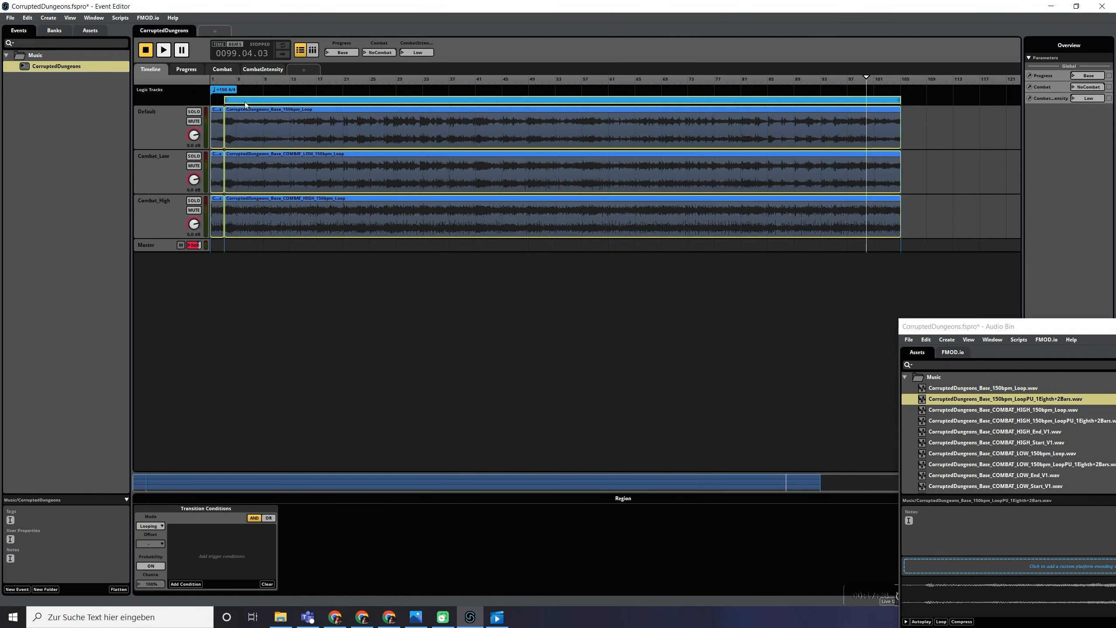
pyautogui.click(928, 81)
pyautogui.hotkey('ctrl', 'v')
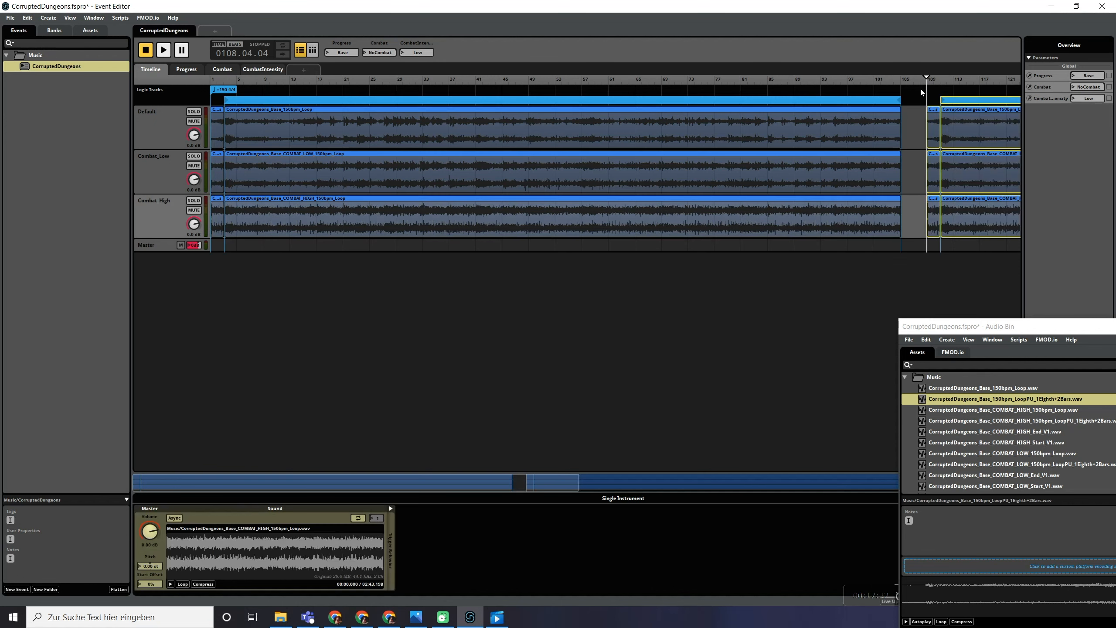
# - Paste another copy of the Base section at about bar 216 and shift it so its loop starts at the playhead
pyautogui.click(532, 485)
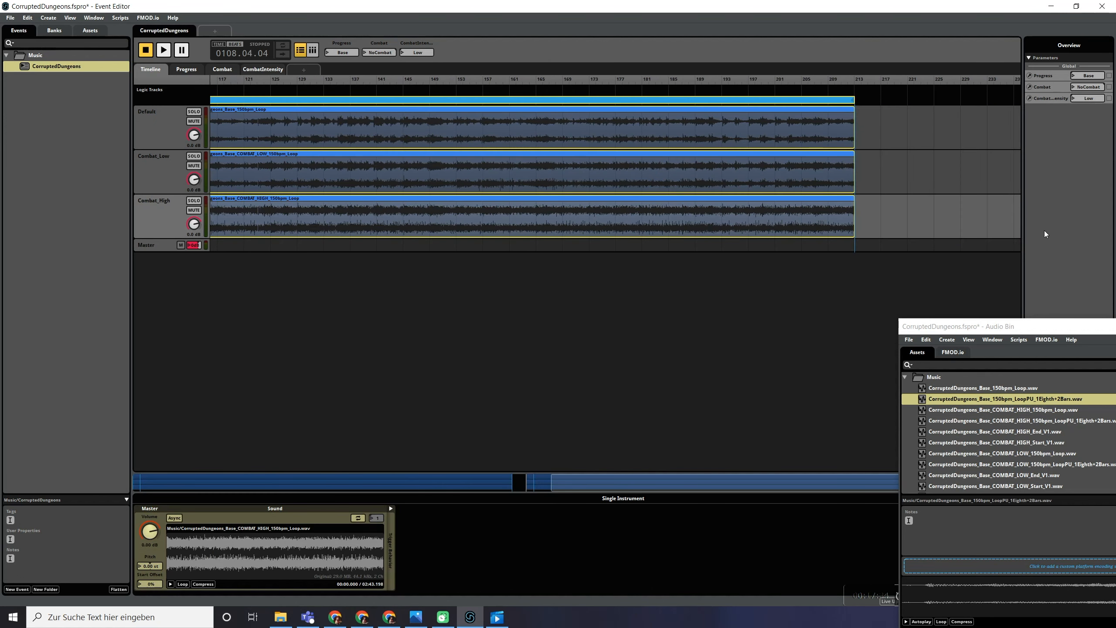
pyautogui.click(880, 79)
pyautogui.hotkey('ctrl', 'v')
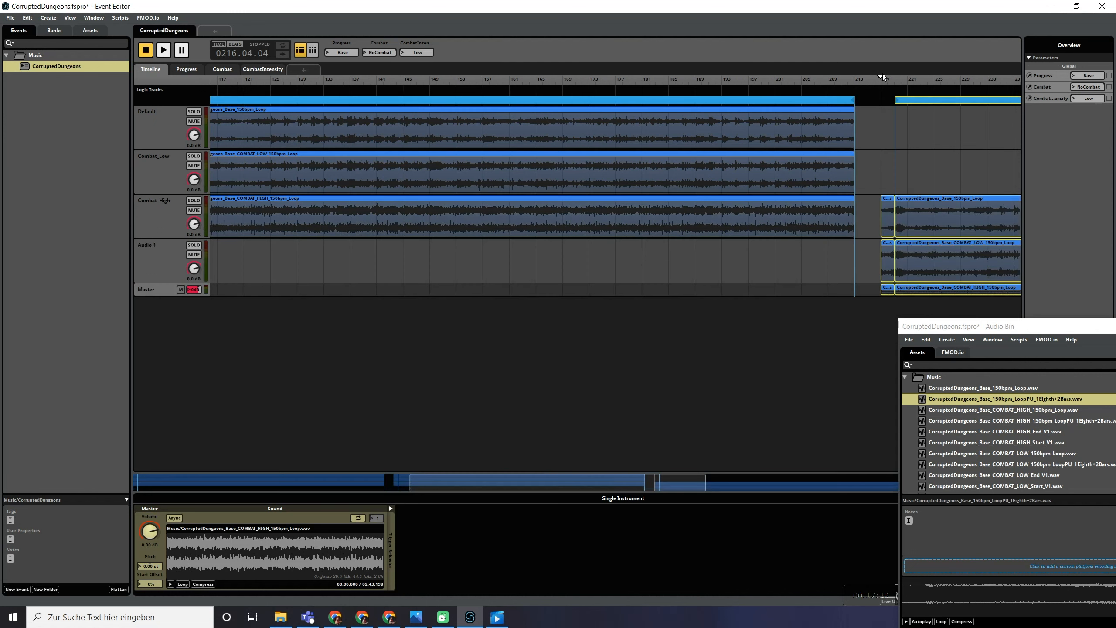
pyautogui.moveTo(924, 208); pyautogui.dragTo(915, 207)
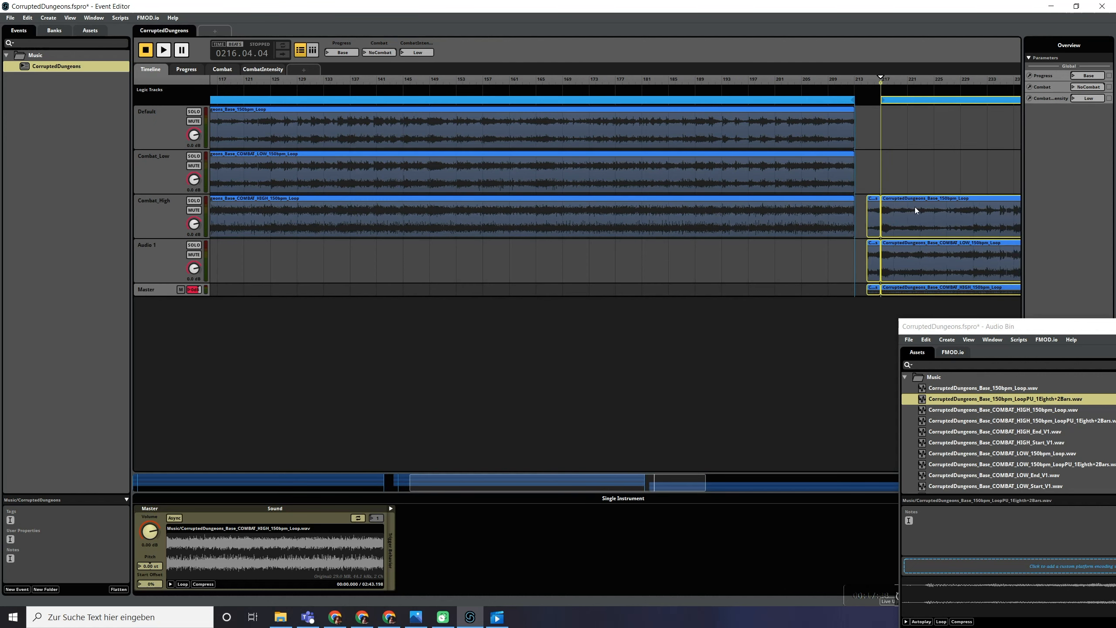
# - Shift the second Base section slightly earlier and delete its pickup clips from all three tracks
pyautogui.moveTo(818, 263); pyautogui.dragTo(210, 95)
pyautogui.hscroll(-6, 688, 224)
pyautogui.moveTo(397, 115); pyautogui.dragTo(415, 215)
pyautogui.moveTo(449, 102); pyautogui.dragTo(439, 102)
pyautogui.moveTo(398, 251); pyautogui.dragTo(394, 102)
pyautogui.press('Delete')
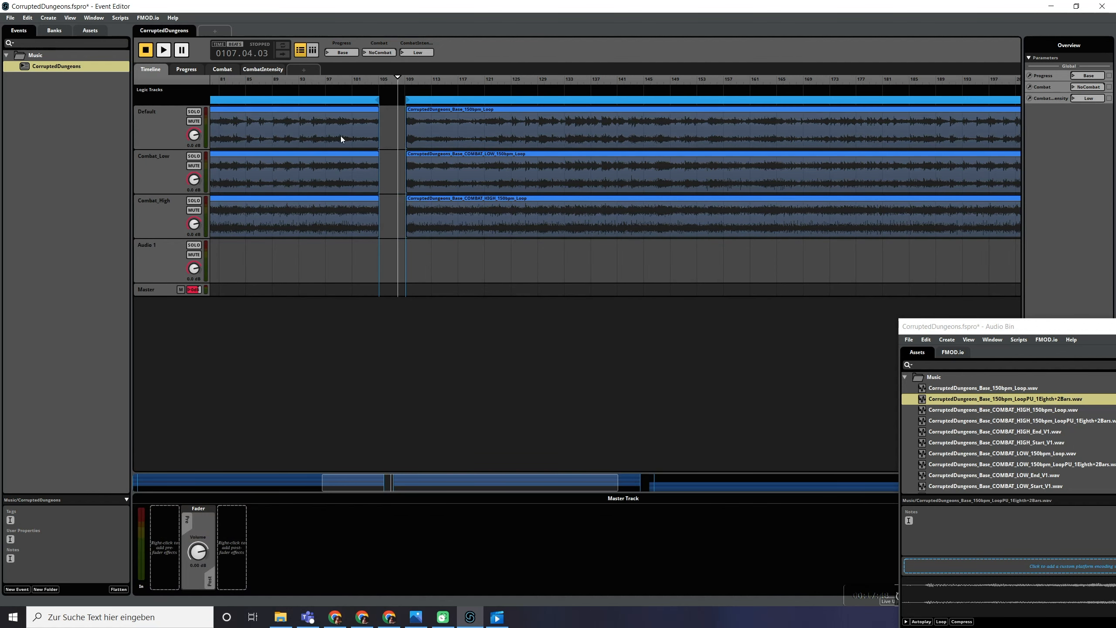
# - Move the third Base section's clips up to the Default, Combat_Low and Combat_High tracks and delete its pickup clips
pyautogui.moveTo(418, 468); pyautogui.dragTo(632, 468)
pyautogui.moveTo(511, 199); pyautogui.dragTo(571, 124)
pyautogui.press('Delete')
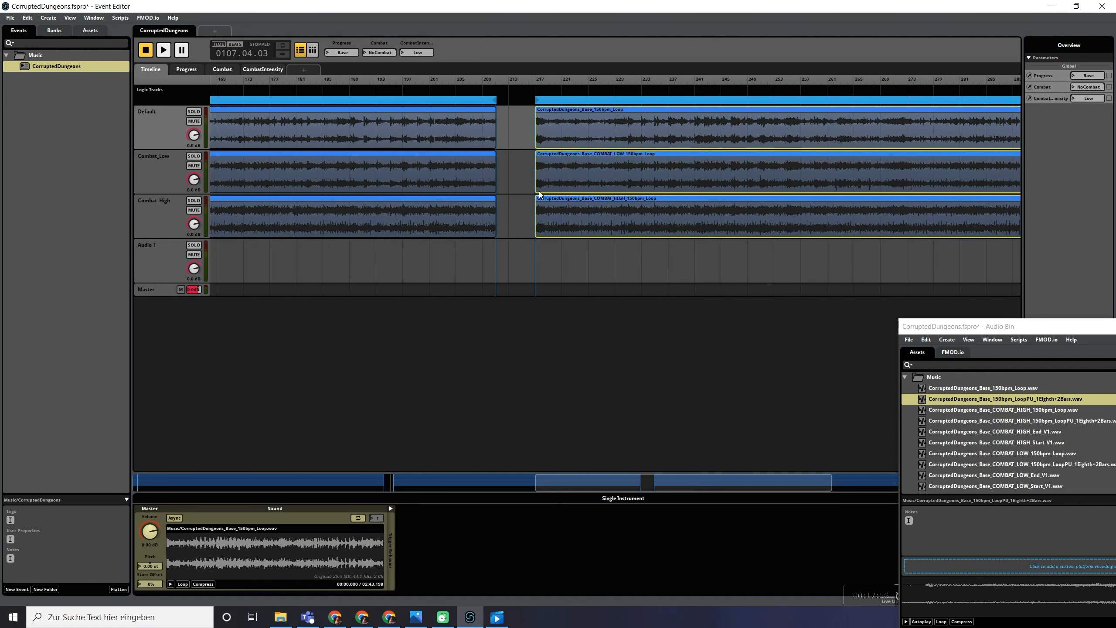
# - Add a tempo marker of 154 BPM at about bar 321, just after the third Base section
pyautogui.hscroll(-4, 414, 187)
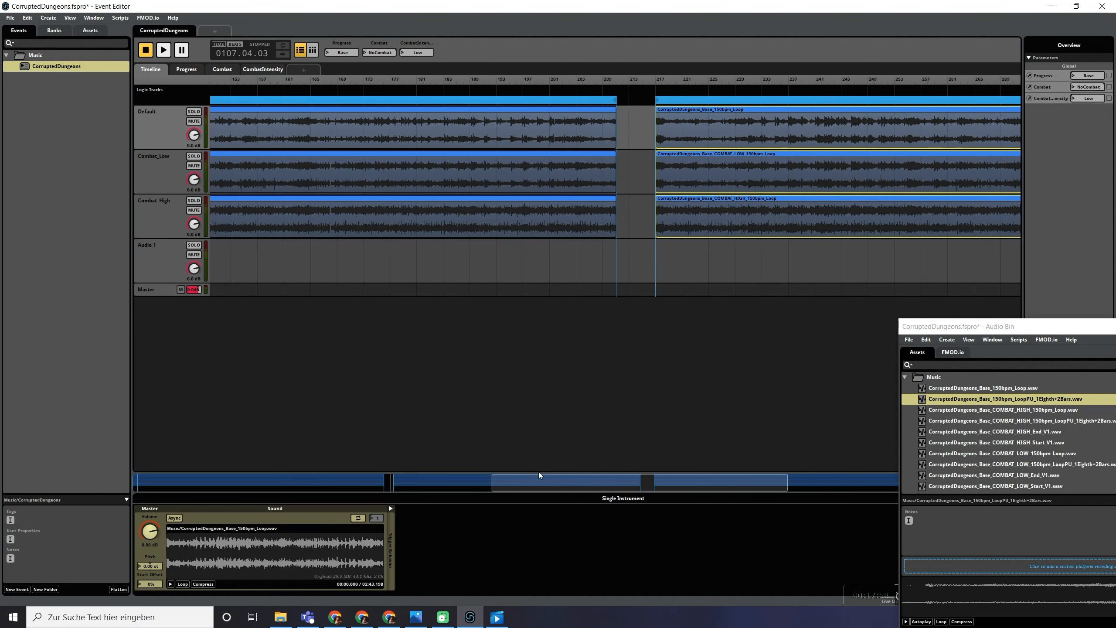
pyautogui.moveTo(787, 490)
pyautogui.mouseDown()
pyautogui.moveTo(834, 490)
pyautogui.moveTo(478, 487)
pyautogui.moveTo(779, 486)
pyautogui.mouseUp()
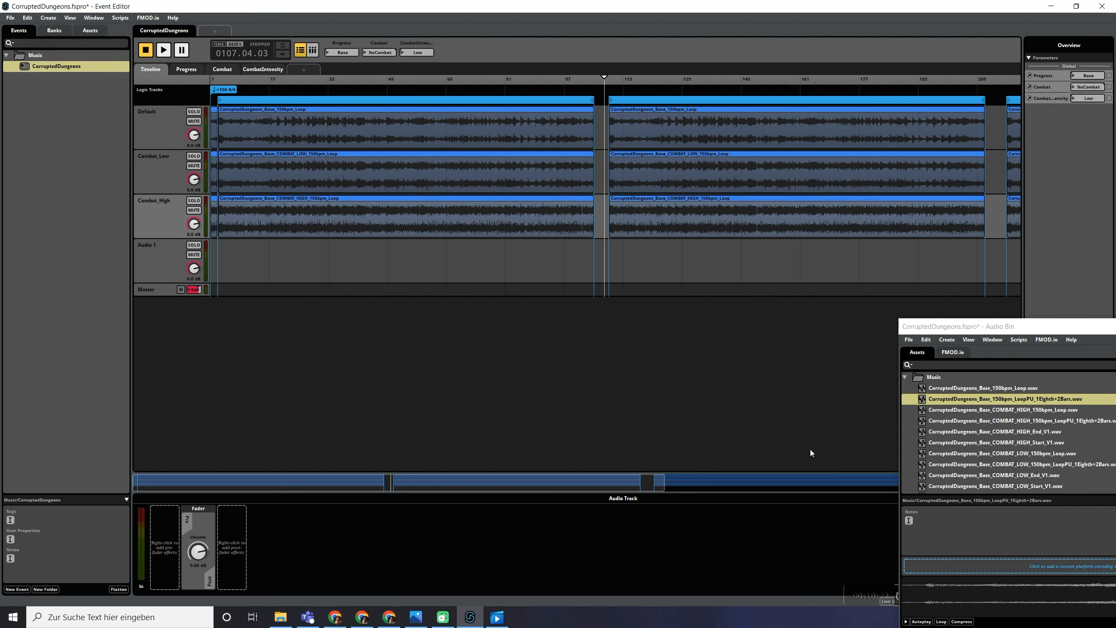
pyautogui.moveTo(354, 487); pyautogui.dragTo(729, 483)
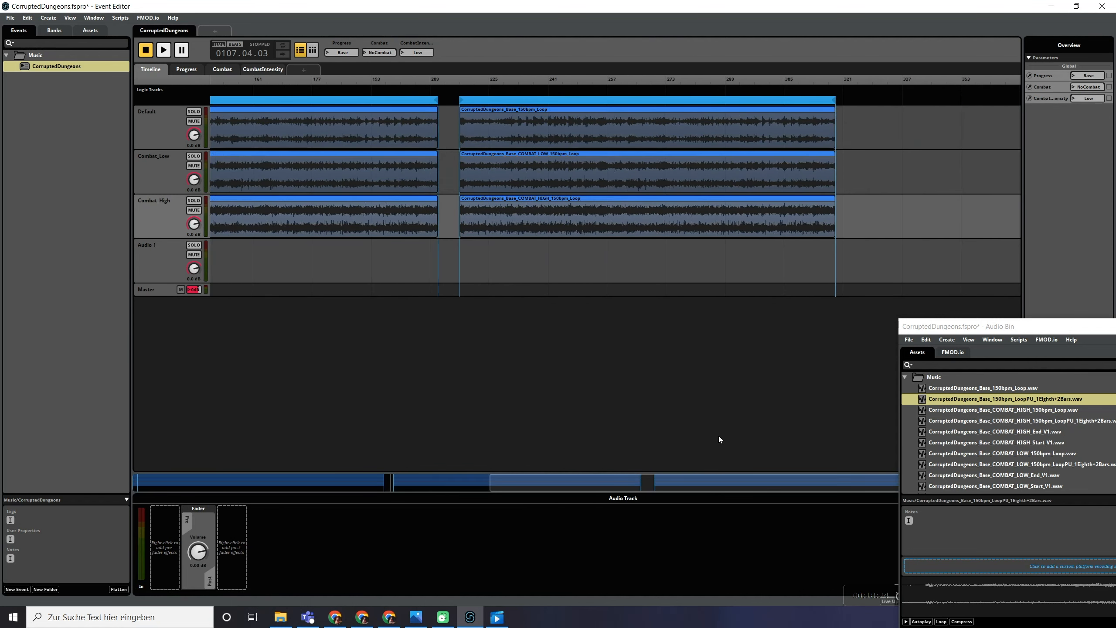
pyautogui.rightClick(845, 88)
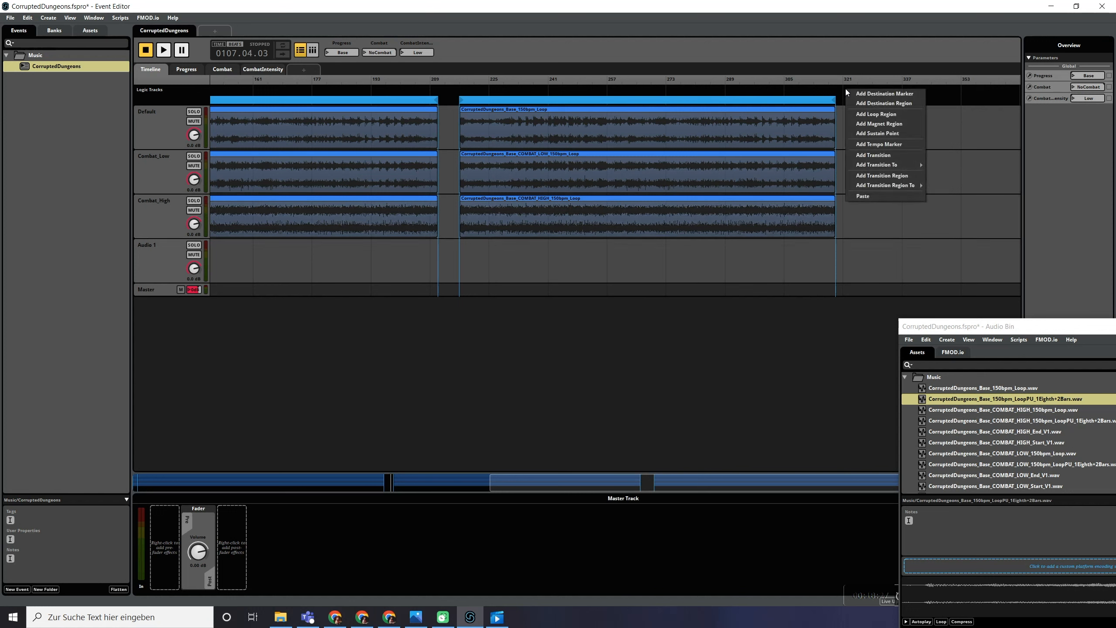
pyautogui.click(880, 145)
pyautogui.write('154')
pyautogui.press('Return')
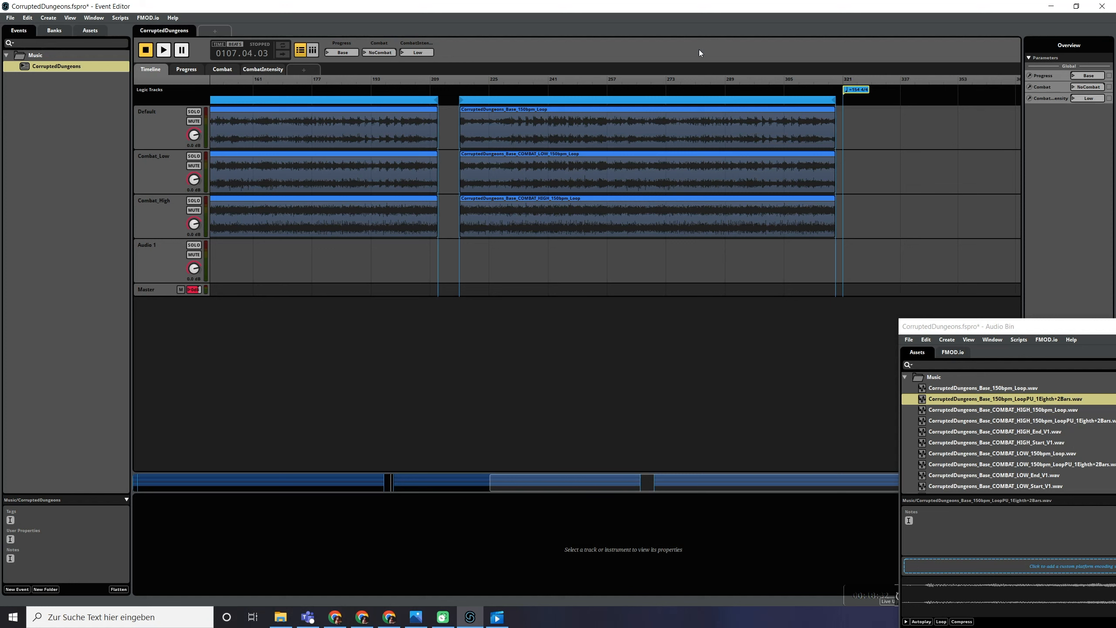
# - Delete the empty Audio 1 track
pyautogui.scroll(-1, 1036, 458)
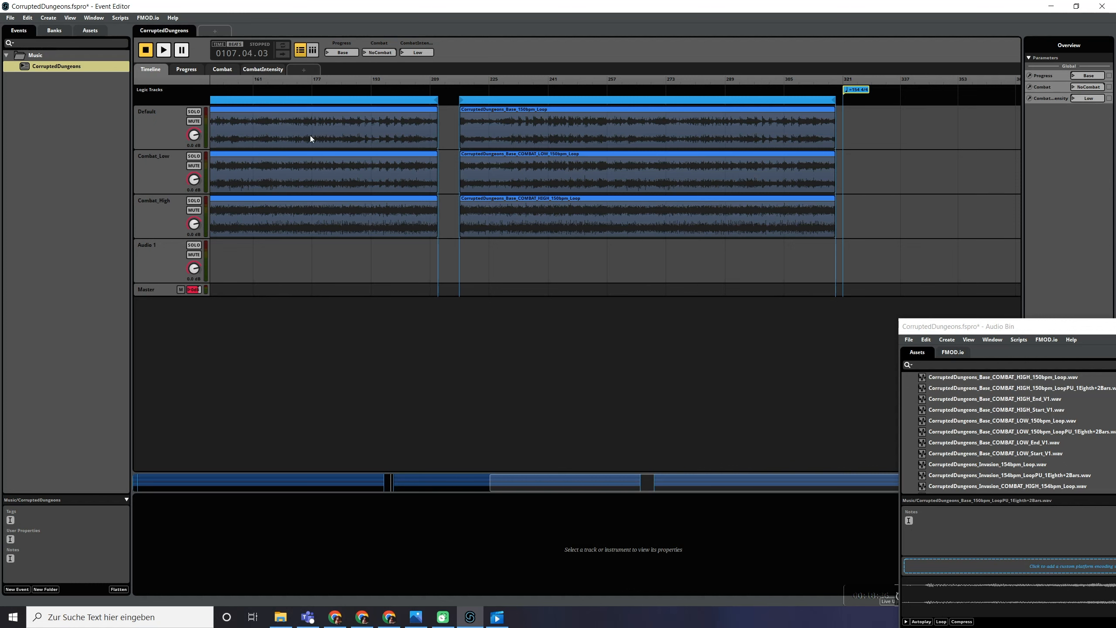
pyautogui.click(152, 246)
pyautogui.press('Delete')
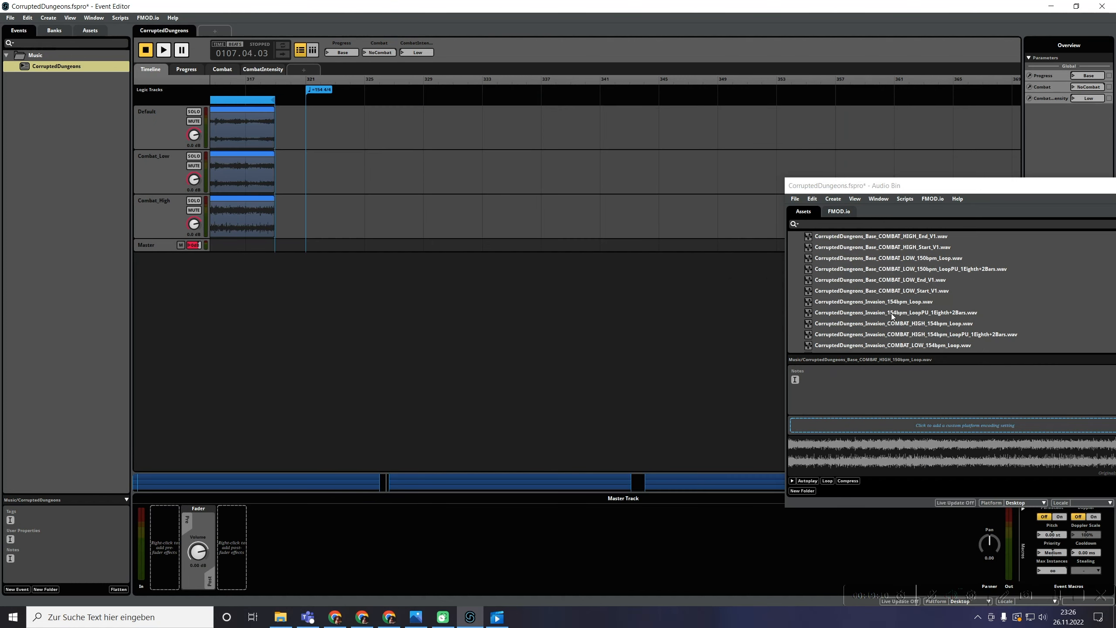
# - Place the Invasion 154bpm pickup and loop files on the Default track from the 154 BPM marker, and add a loop region over the loop
pyautogui.moveTo(896, 334); pyautogui.dragTo(323, 134)
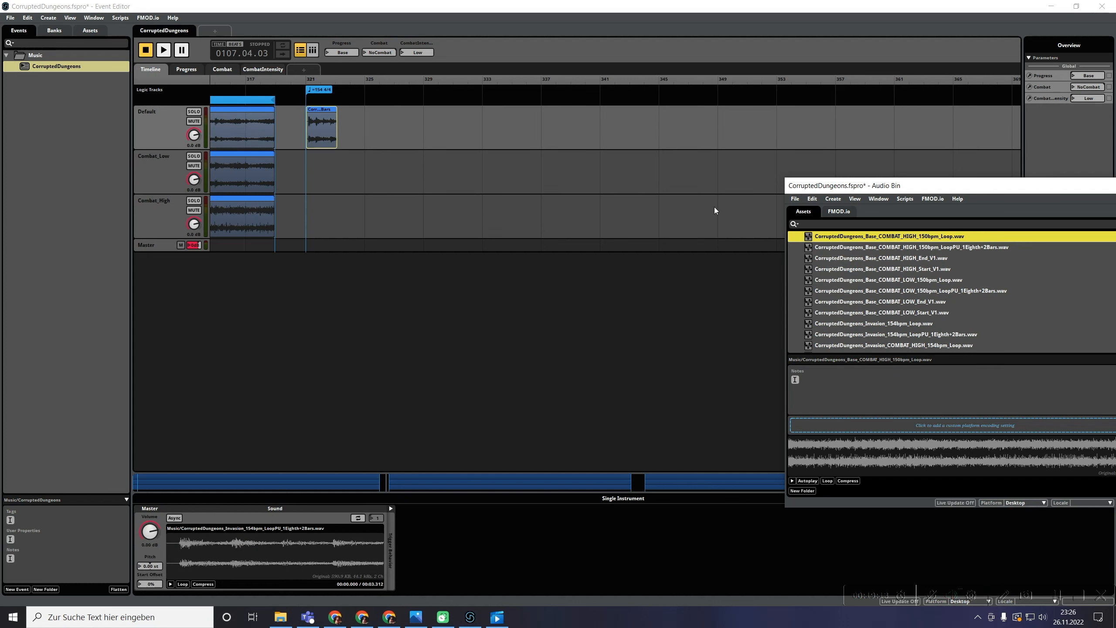
pyautogui.scroll(-3, 916, 330)
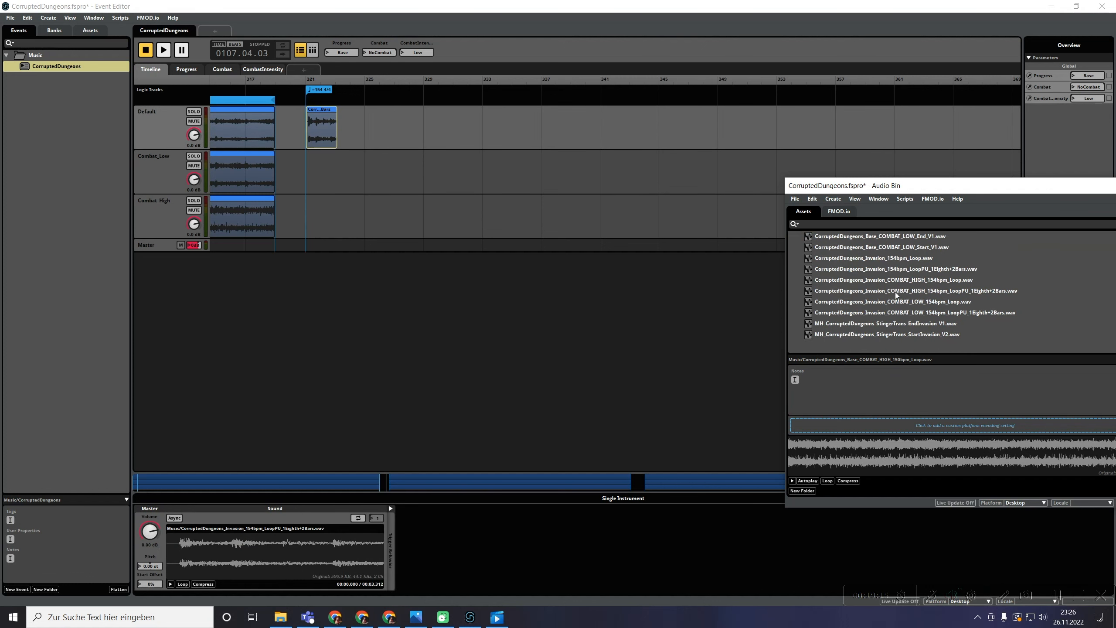
pyautogui.moveTo(906, 266); pyautogui.dragTo(372, 127)
pyautogui.rightClick(381, 127)
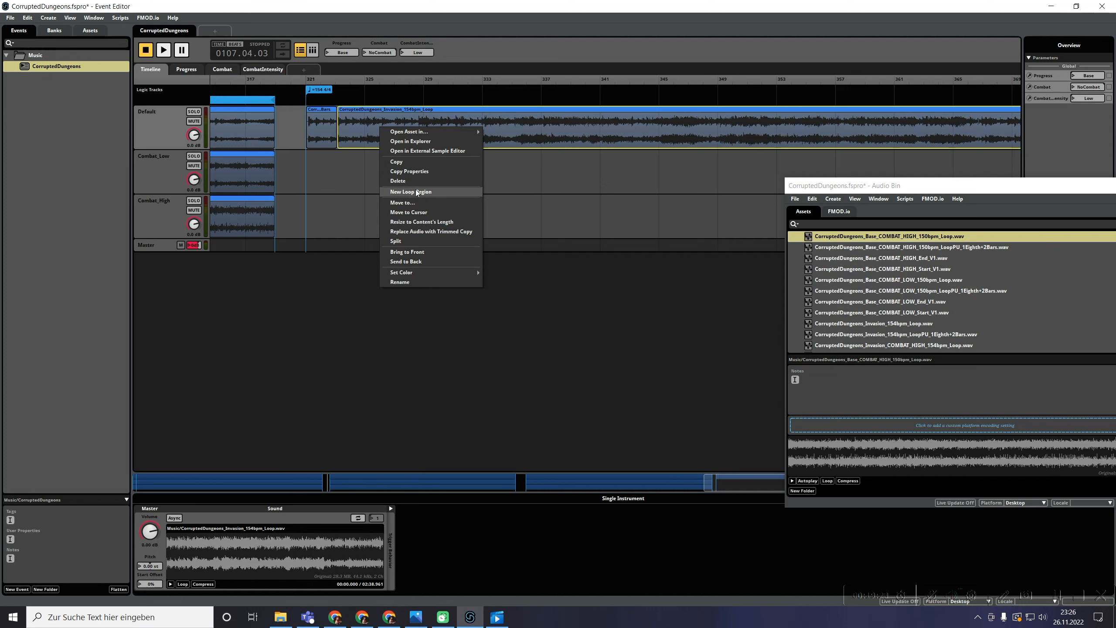
pyautogui.click(417, 192)
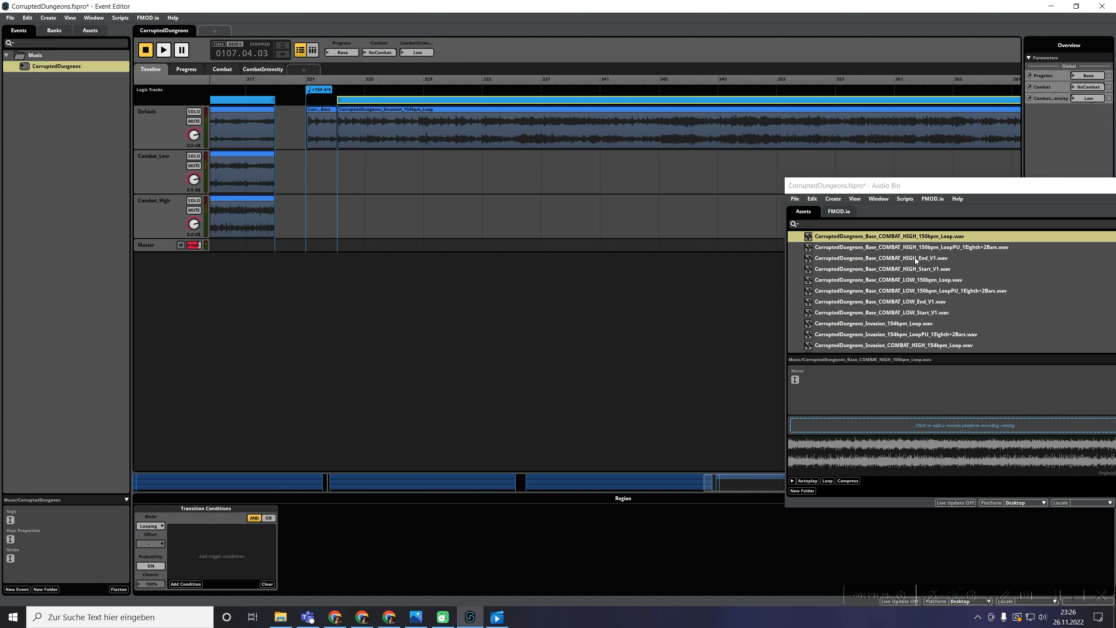
# - Place the Invasion COMBAT_LOW 154bpm loop and its pickup on the Combat_Low track, aligned with the Default clips
pyautogui.scroll(1, 889, 313)
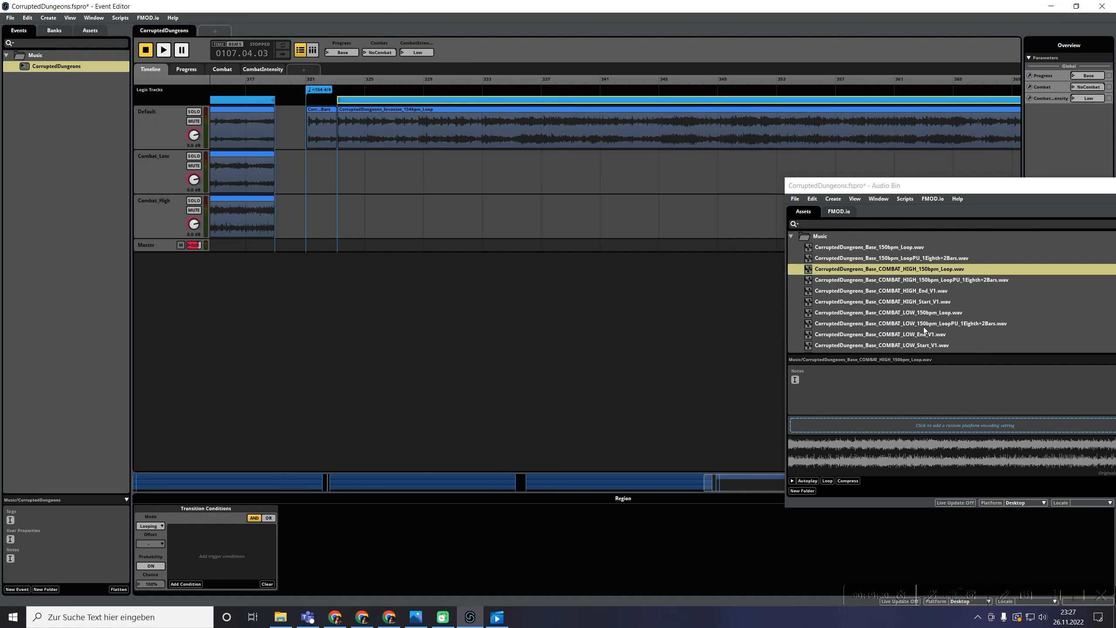
pyautogui.scroll(-3, 892, 314)
pyautogui.moveTo(892, 301)
pyautogui.mouseDown()
pyautogui.moveTo(302, 167)
pyautogui.moveTo(365, 178)
pyautogui.mouseUp()
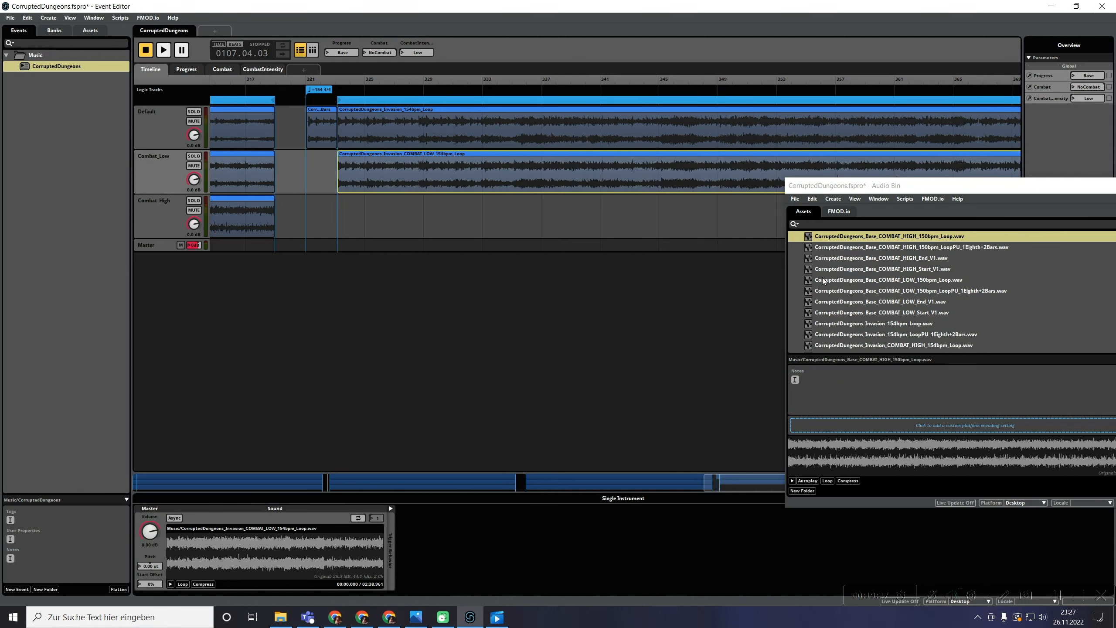
pyautogui.scroll(-2, 929, 332)
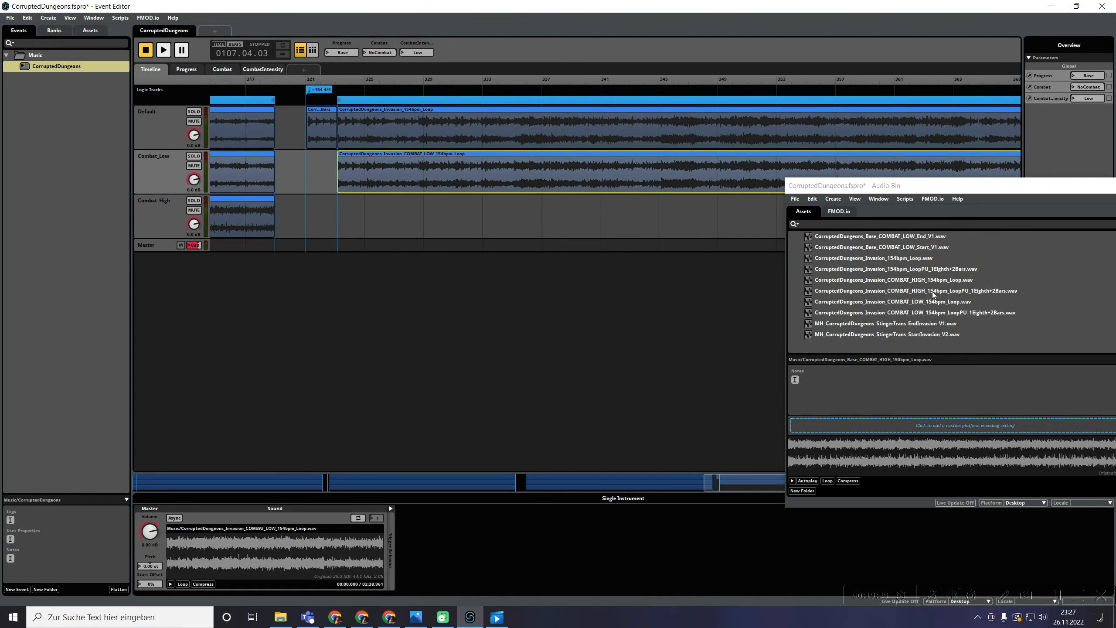
pyautogui.moveTo(937, 313); pyautogui.dragTo(313, 165)
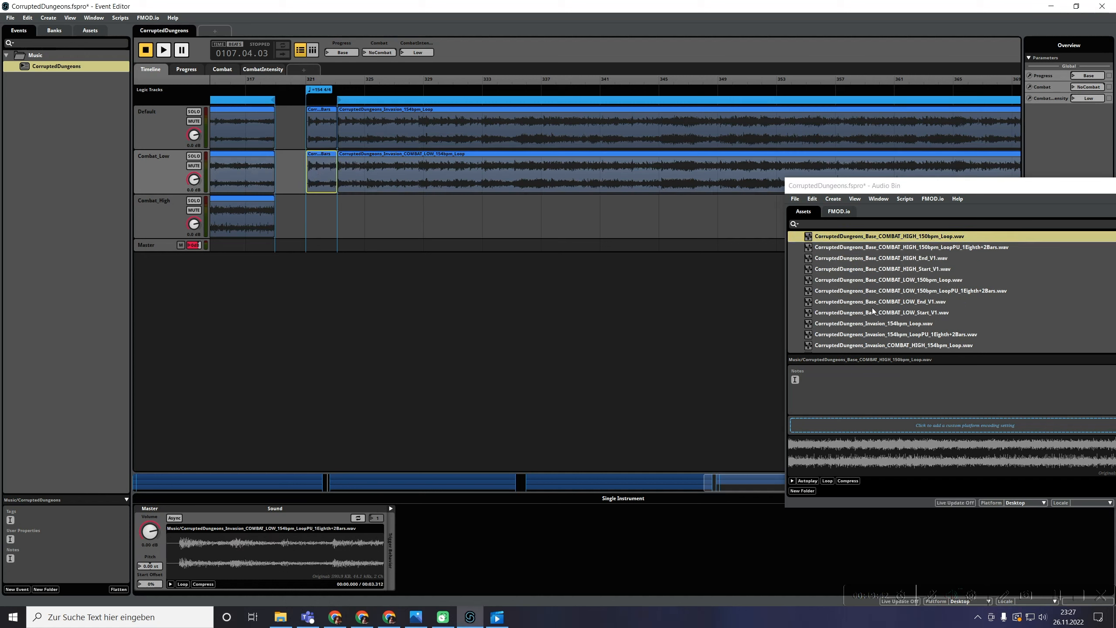
# - Place the Invasion COMBAT_HIGH 154bpm pickup and loop on the Combat_High track, aligned with the clips above
pyautogui.scroll(-2, 937, 308)
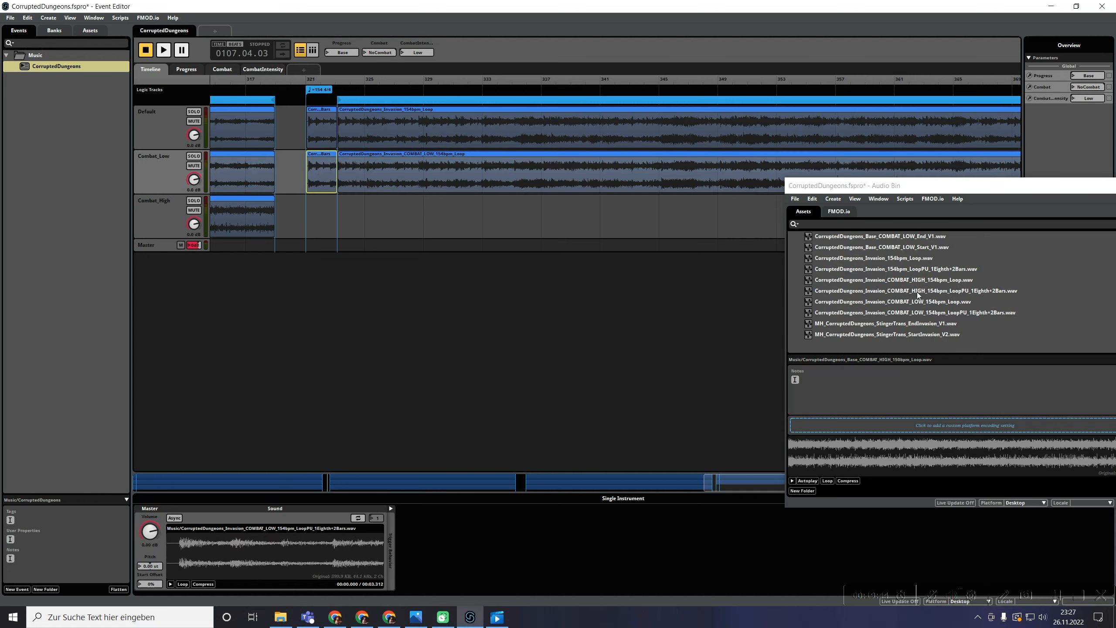
pyautogui.moveTo(920, 291); pyautogui.dragTo(311, 214)
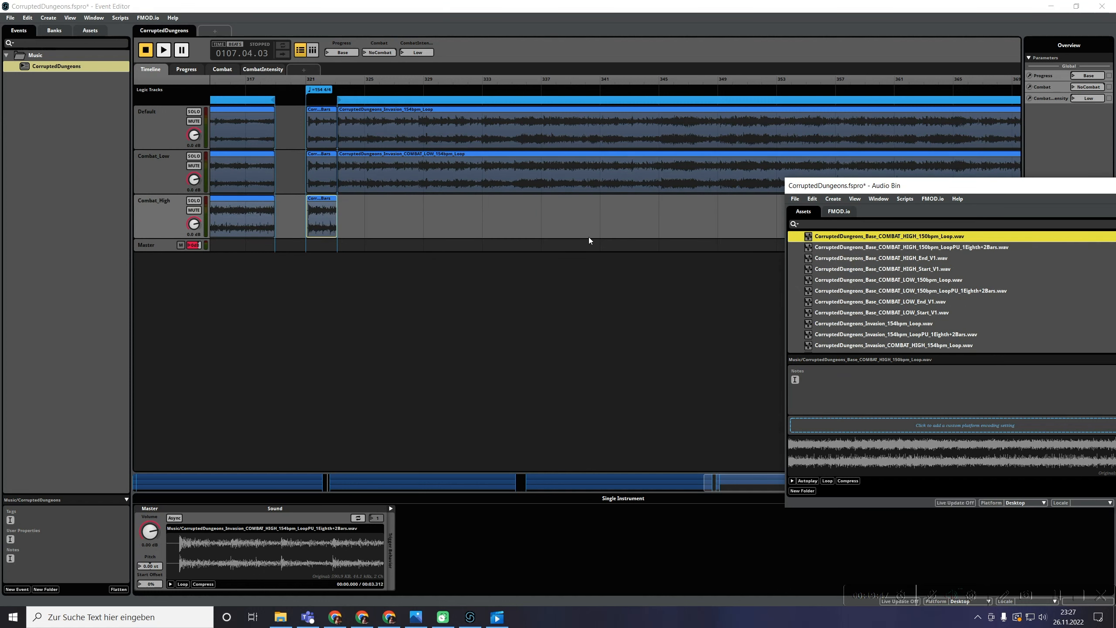
pyautogui.scroll(-3, 954, 287)
pyautogui.moveTo(945, 302); pyautogui.dragTo(377, 218)
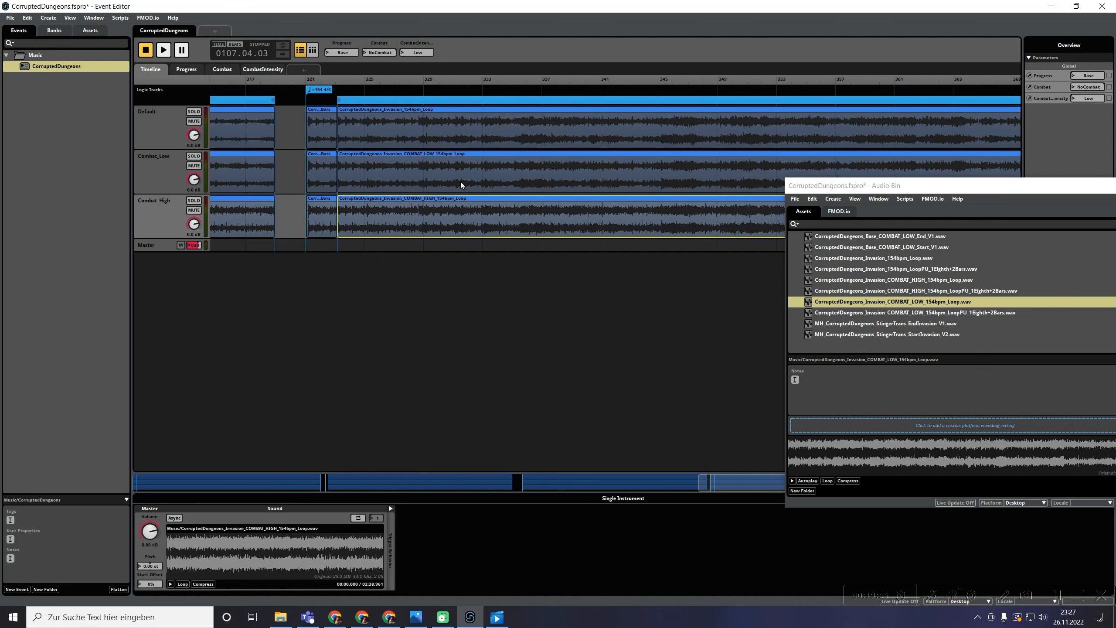
# - Copy the three Invasion loops with their loop region, without pickups, and paste them after the first Invasion section
pyautogui.scroll(-5, 415, 189)
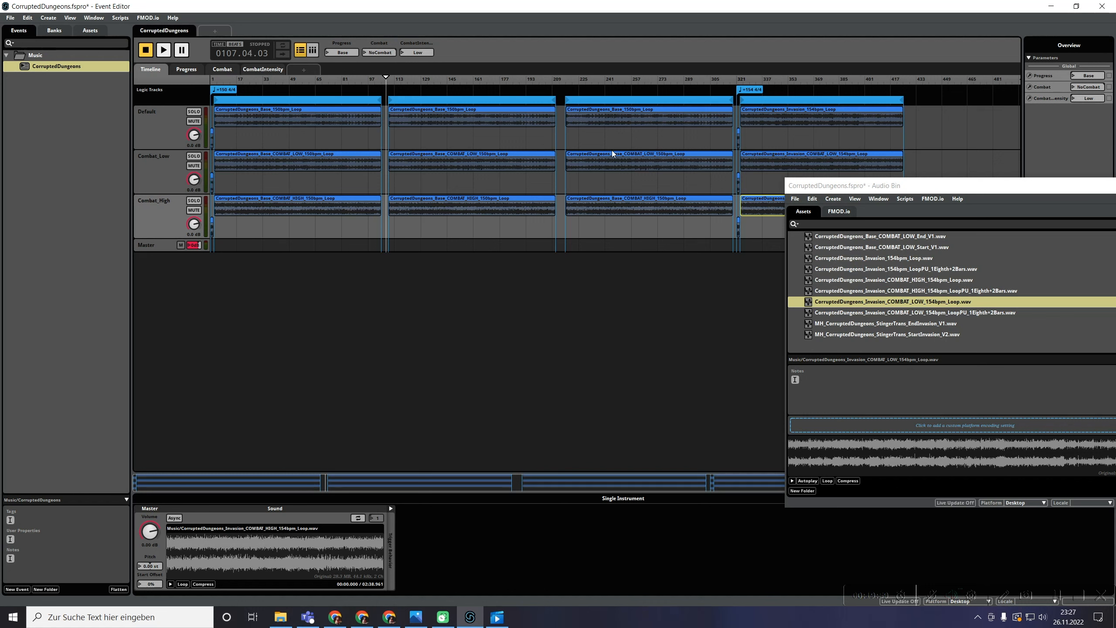
pyautogui.moveTo(871, 188); pyautogui.dragTo(836, 394)
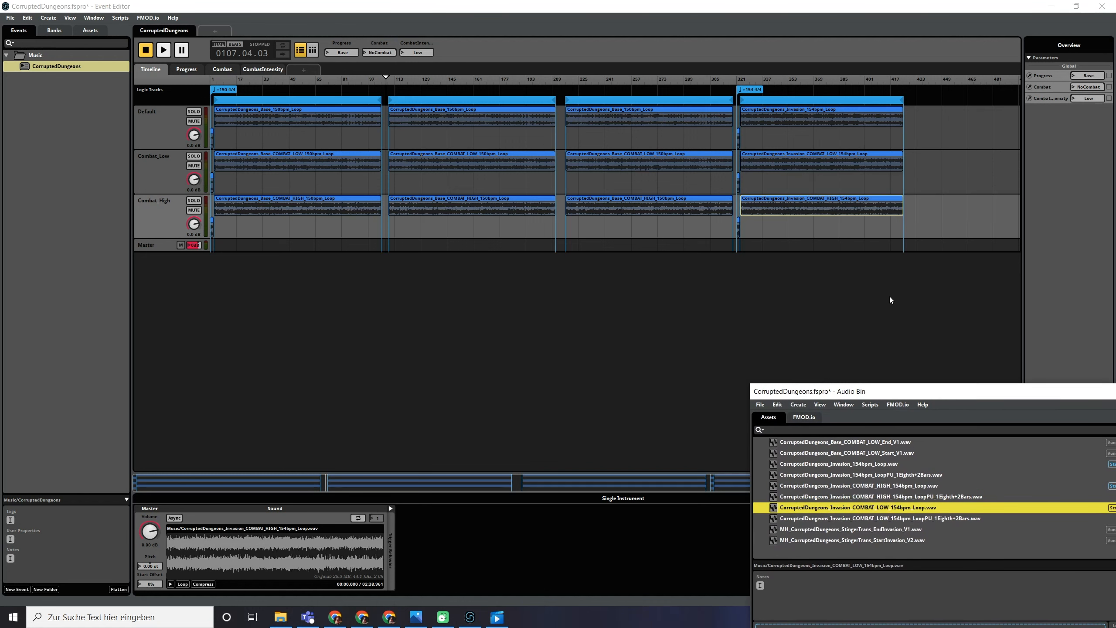
pyautogui.moveTo(918, 233); pyautogui.dragTo(791, 93)
pyautogui.click(917, 83)
pyautogui.hotkey('ctrl', 'v')
# - Paste a third Invasion section at bar 544 and move its clips up to the Default, Combat_Low and Combat_High tracks
pyautogui.moveTo(577, 483); pyautogui.dragTo(747, 470)
pyautogui.click(906, 79)
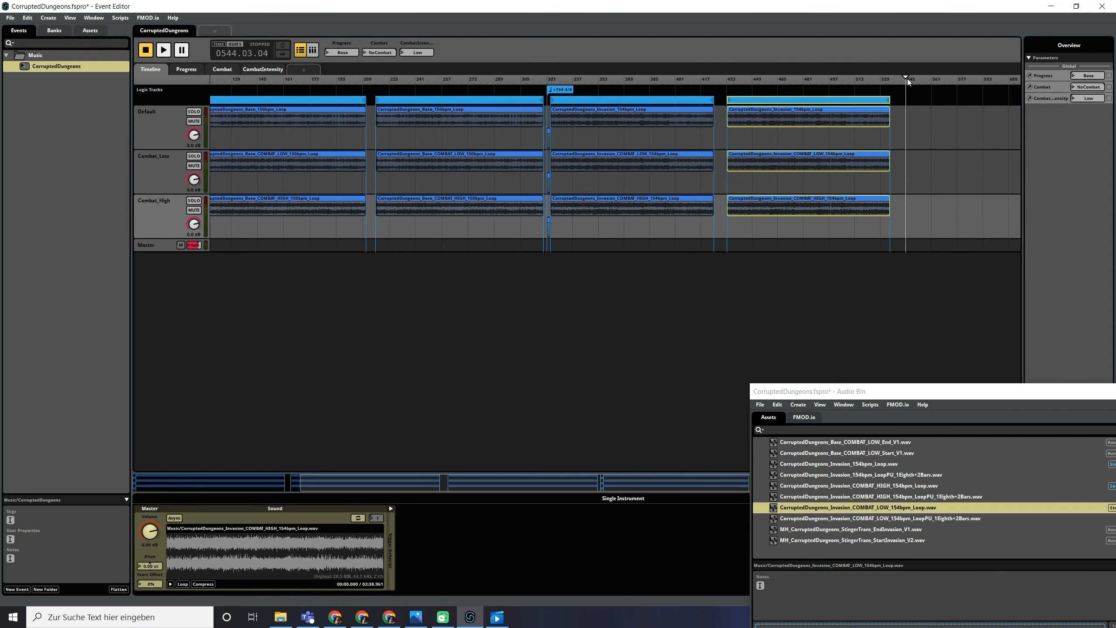
pyautogui.hotkey('ctrl', 'v')
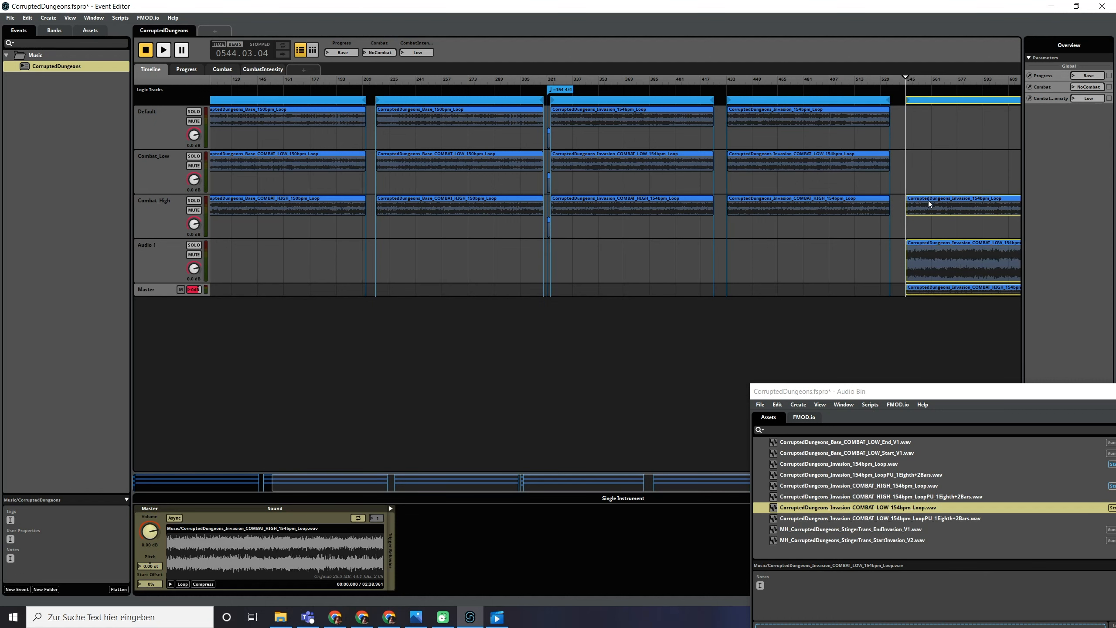
pyautogui.moveTo(928, 201); pyautogui.dragTo(924, 117)
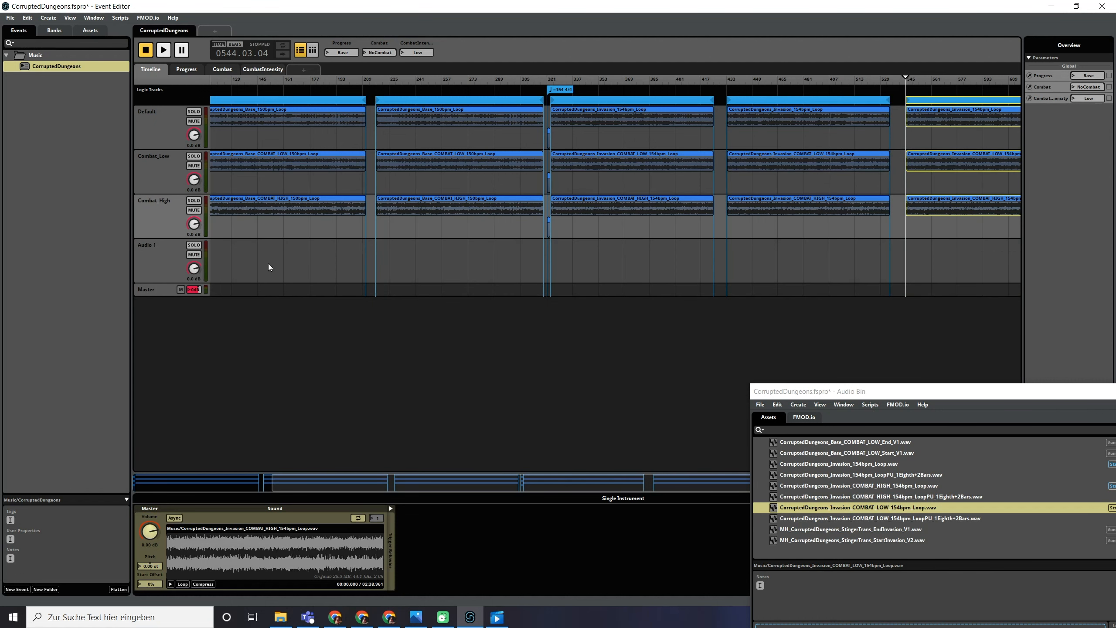
# - Rename the Audio 1 track to Trasitions
pyautogui.hscroll(-5, 268, 267)
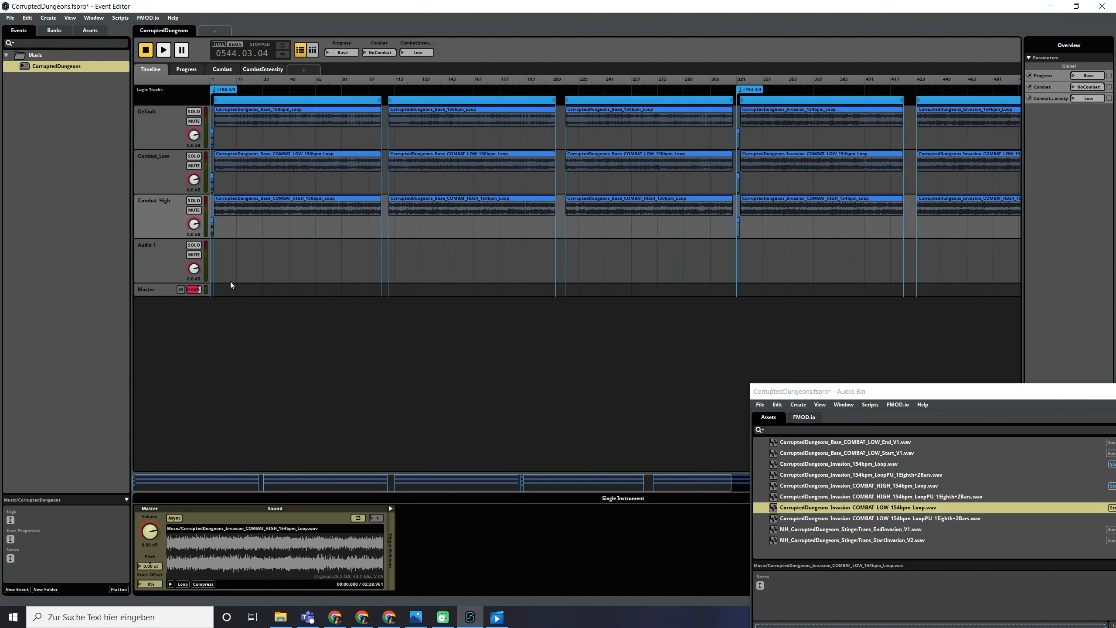
pyautogui.click(150, 245)
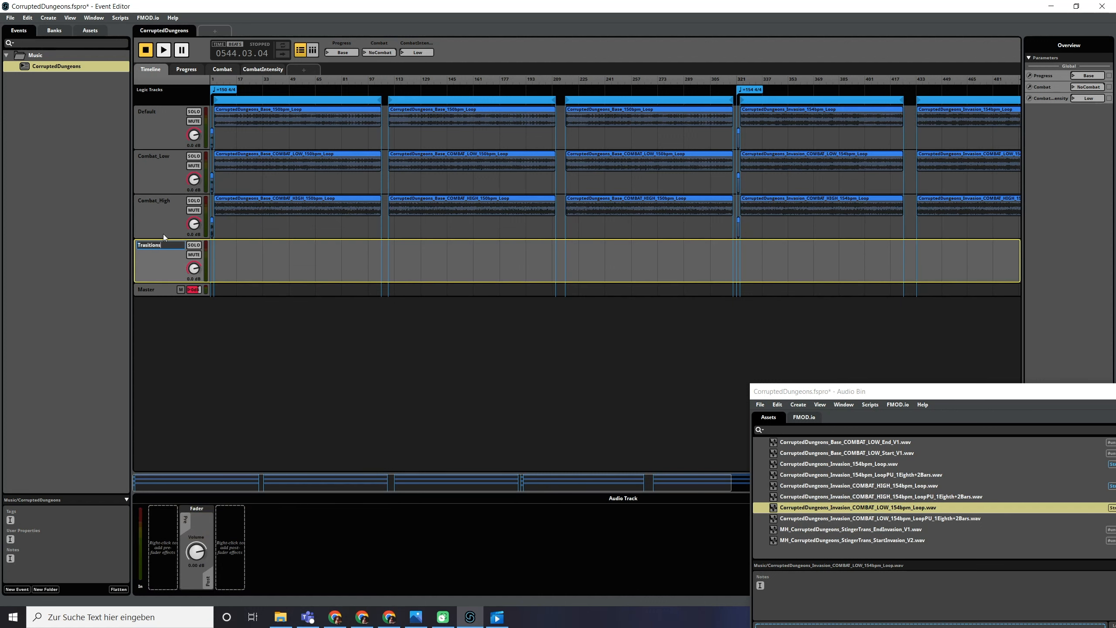
pyautogui.press('Return')
# - Add a destination marker named Base at the start of the first Base loop and move that section's loop region to a lower logic row
pyautogui.click(252, 137)
pyautogui.scroll(6, 280, 127)
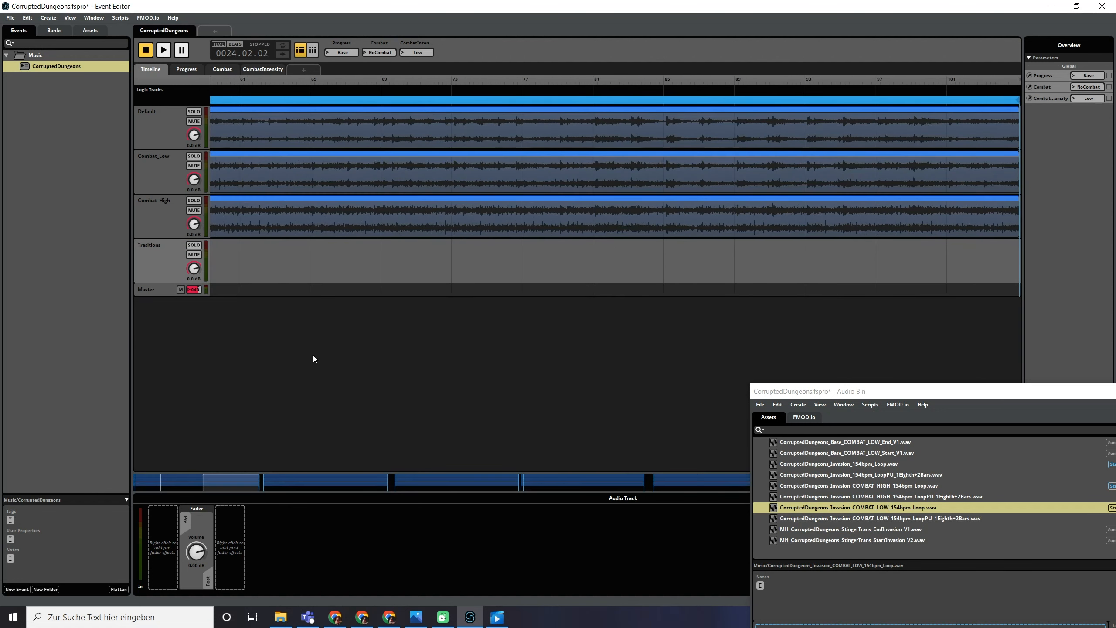
pyautogui.moveTo(258, 480); pyautogui.dragTo(424, 483)
pyautogui.moveTo(311, 488); pyautogui.dragTo(239, 481)
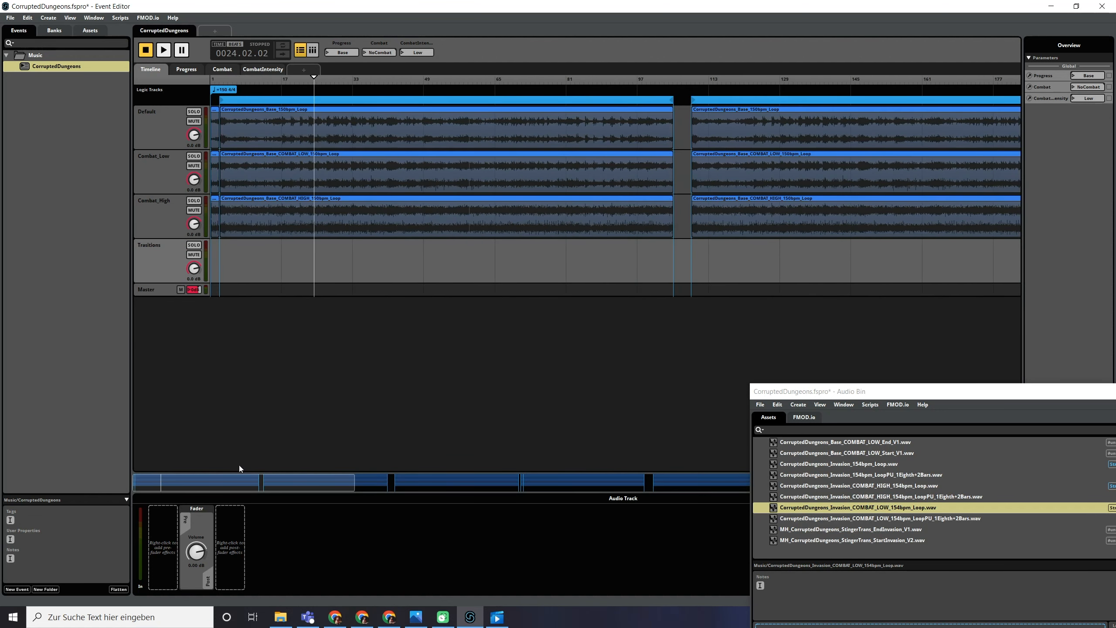
pyautogui.rightClick(260, 91)
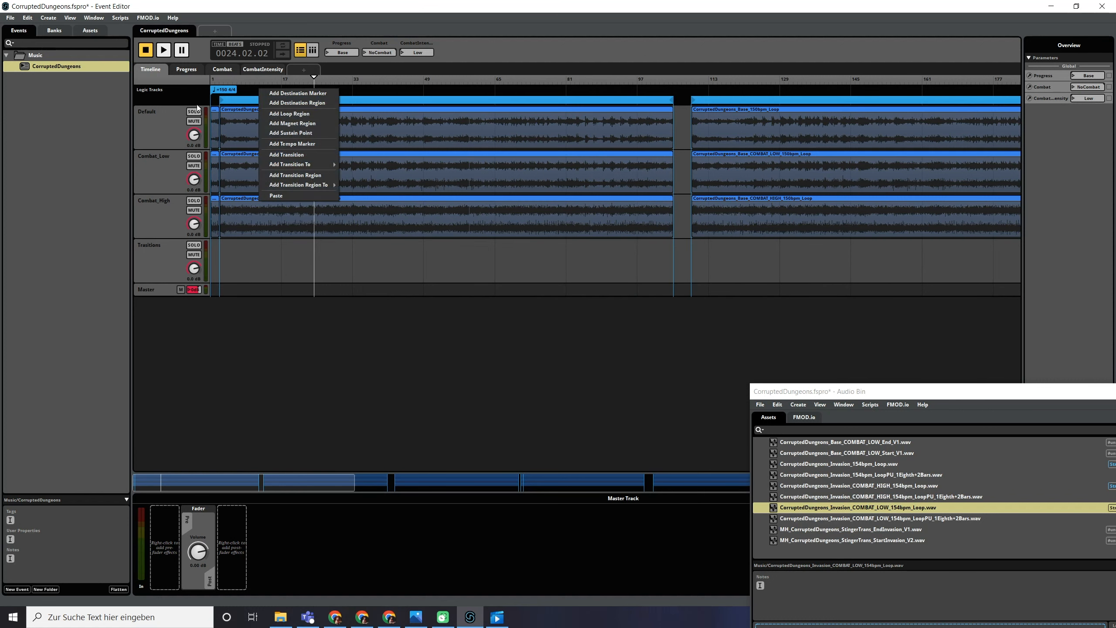
pyautogui.click(296, 93)
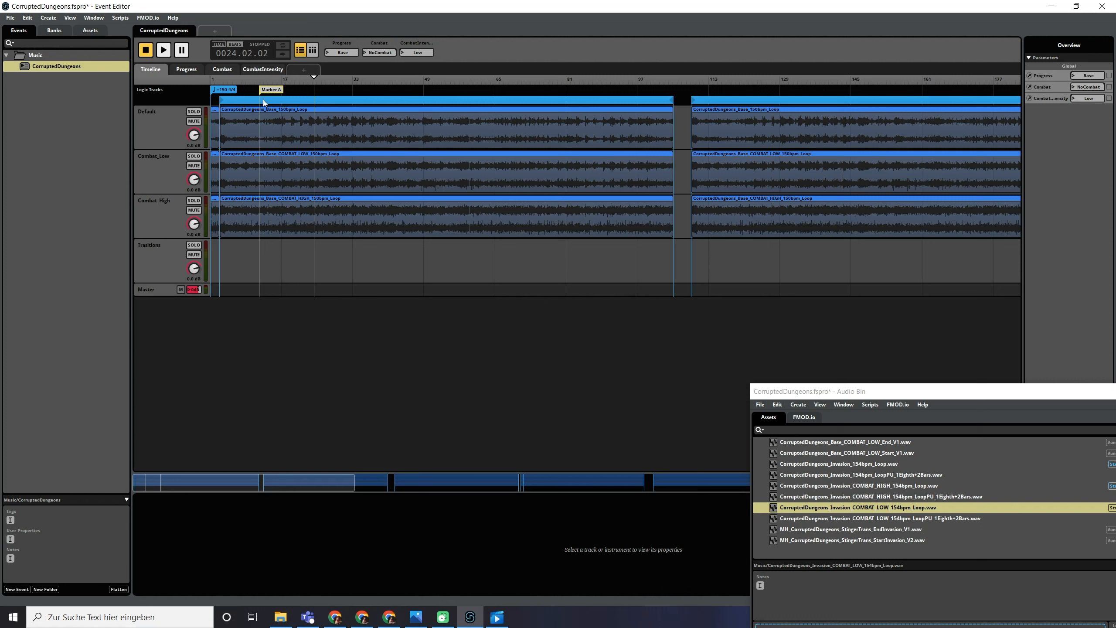
pyautogui.moveTo(264, 103); pyautogui.dragTo(225, 92)
pyautogui.moveTo(236, 103); pyautogui.dragTo(241, 121)
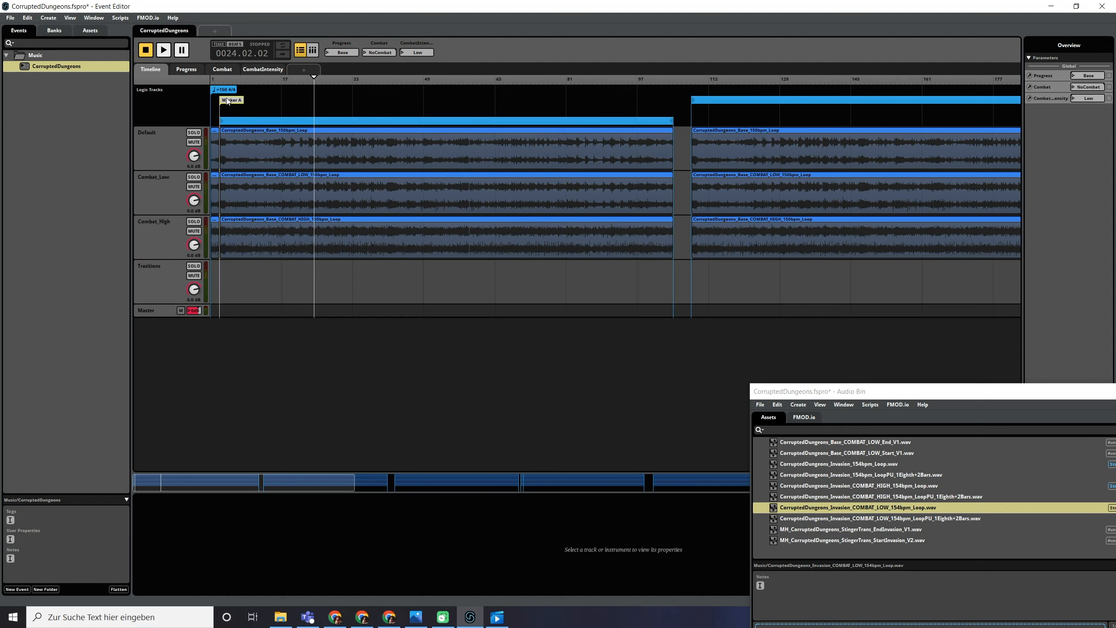
pyautogui.write('Base')
pyautogui.press('Return')
# - Lower the second Base section's loop region and add a destination marker named Base Lo Combat at its start
pyautogui.click(750, 100)
pyautogui.moveTo(749, 103); pyautogui.dragTo(750, 124)
pyautogui.rightClick(695, 111)
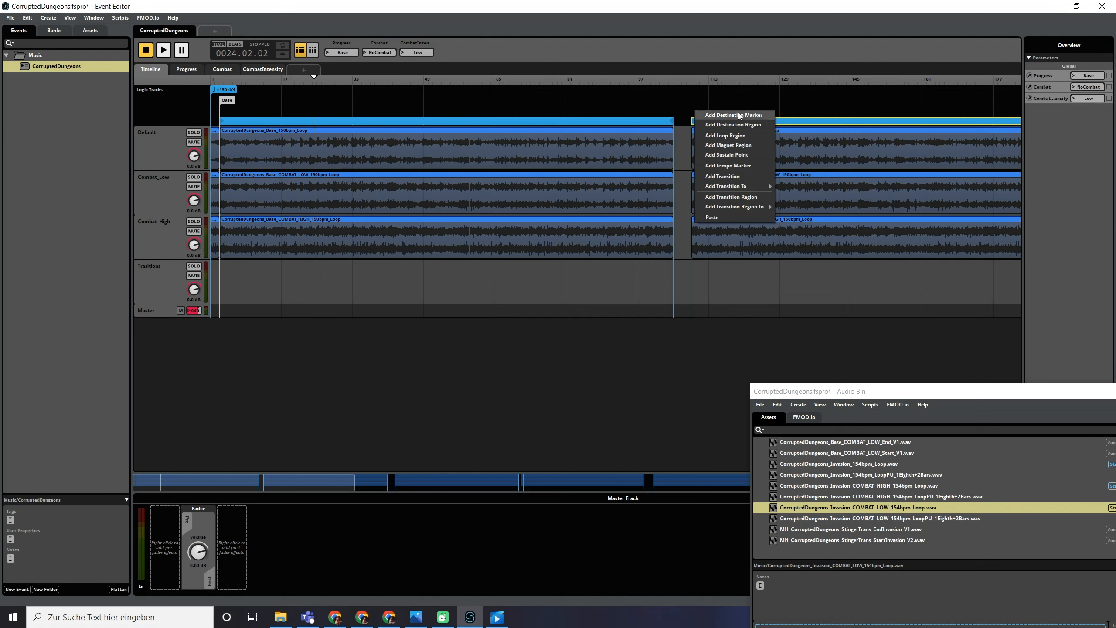
pyautogui.click(718, 113)
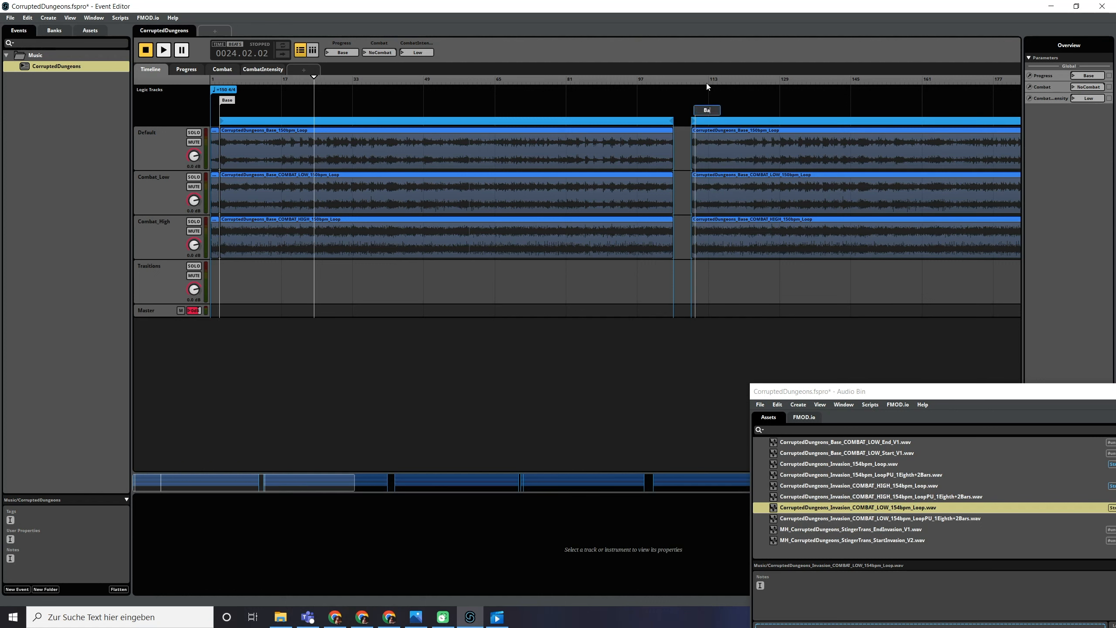
pyautogui.write('Base Lo Combat')
pyautogui.moveTo(706, 109); pyautogui.dragTo(709, 101)
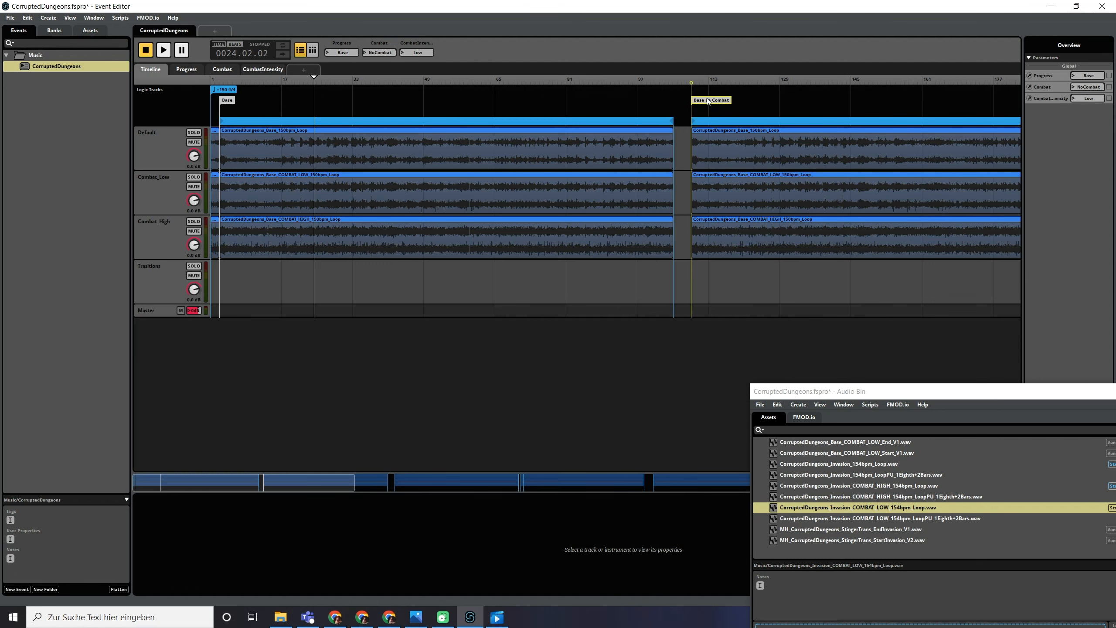
# - Lower the third Base section's loop region and add a destination marker named Base Hi Combat at its start
pyautogui.hscroll(5, 710, 97)
pyautogui.click(916, 120)
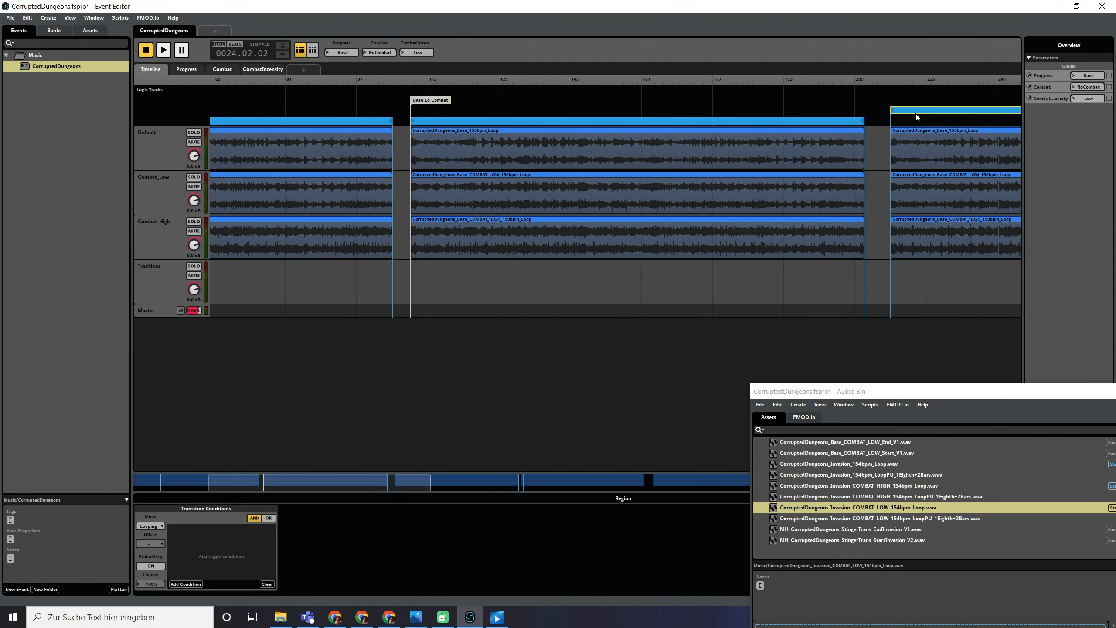
pyautogui.click(893, 101)
pyautogui.rightClick(893, 101)
pyautogui.click(895, 107)
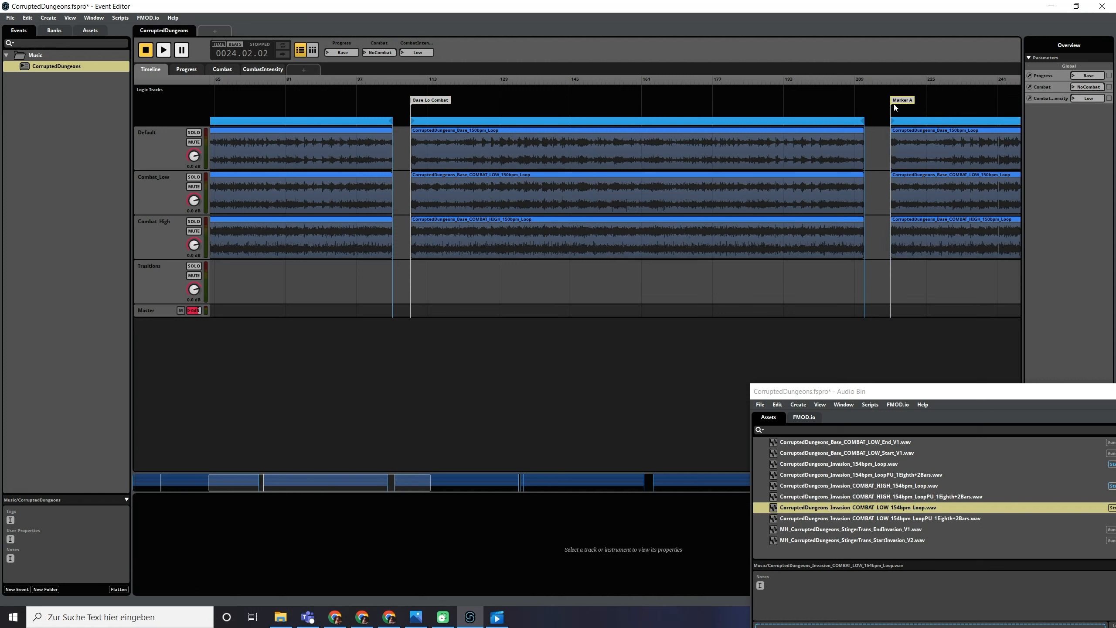
pyautogui.moveTo(897, 107); pyautogui.dragTo(896, 103)
pyautogui.press('F2')
pyautogui.write('Base C')
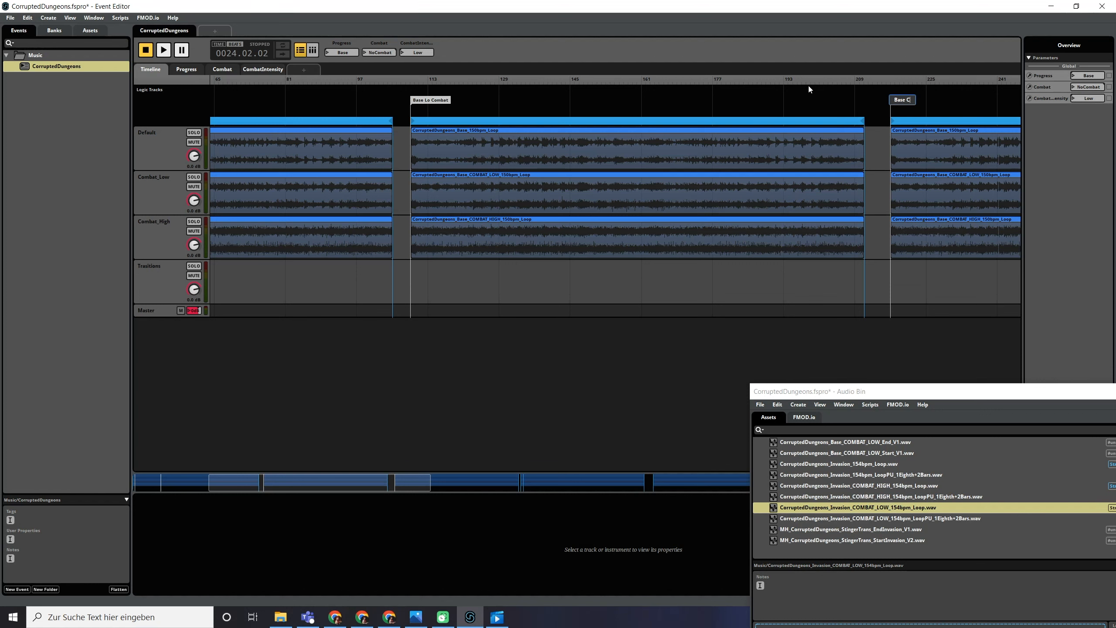
pyautogui.write(' Hi Combat')
pyautogui.press('Return')
# - Lower the first Invasion section's loop region and add a destination marker named Invasion at the start of its main loop
pyautogui.moveTo(310, 482); pyautogui.dragTo(554, 482)
pyautogui.moveTo(521, 108); pyautogui.dragTo(523, 126)
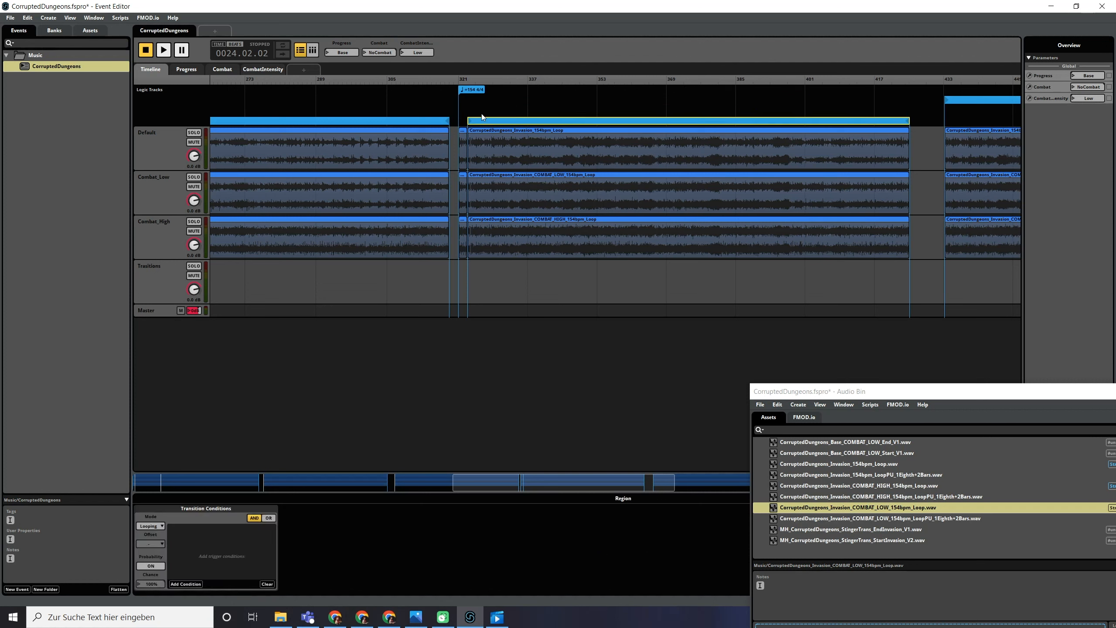
pyautogui.rightClick(470, 103)
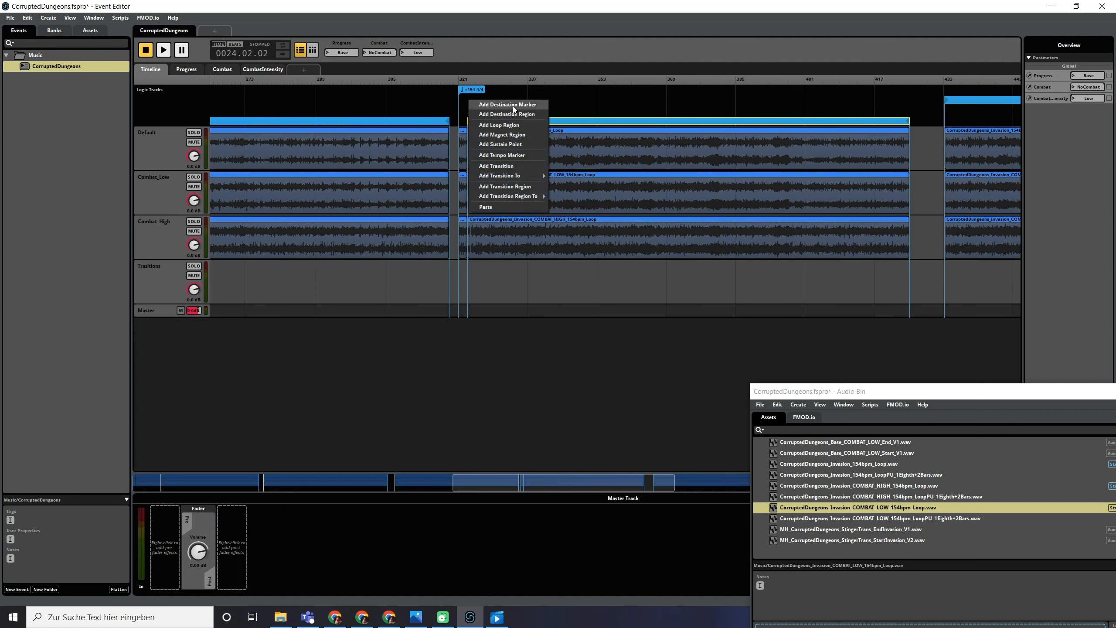
pyautogui.click(473, 115)
pyautogui.moveTo(487, 103); pyautogui.dragTo(481, 103)
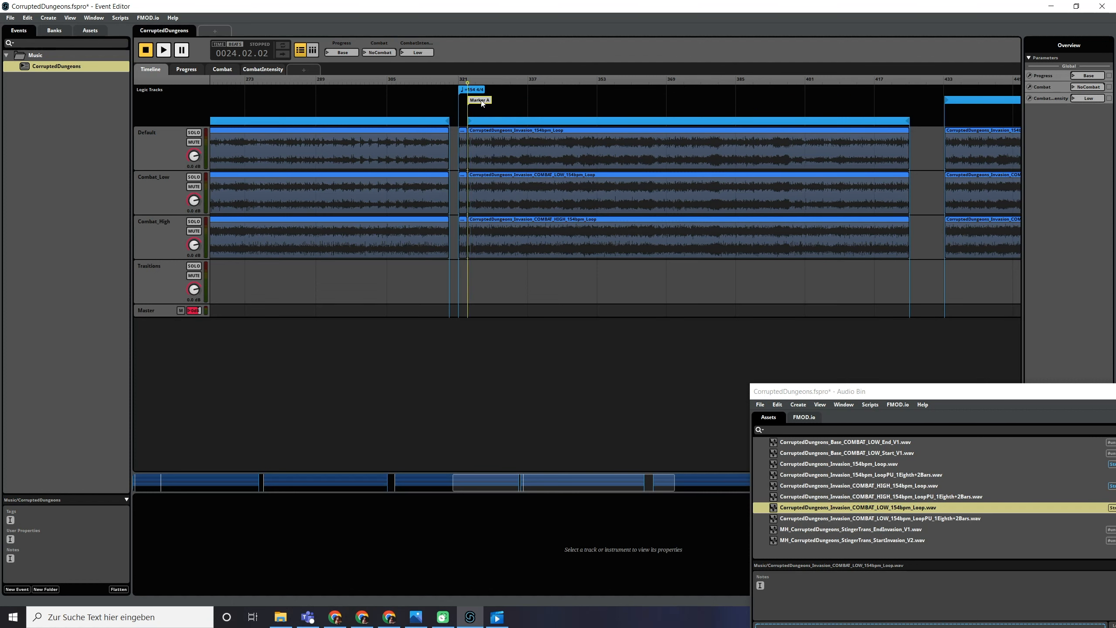
pyautogui.doubleClick(480, 101)
pyautogui.write('Invasion')
pyautogui.press('Return')
# - Lower the second Invasion section's loop region and add a destination marker named Invasion Lo Combat at its start
pyautogui.hscroll(3, 801, 61)
pyautogui.moveTo(846, 104)
pyautogui.mouseDown()
pyautogui.moveTo(849, 116)
pyautogui.moveTo(837, 112)
pyautogui.mouseUp()
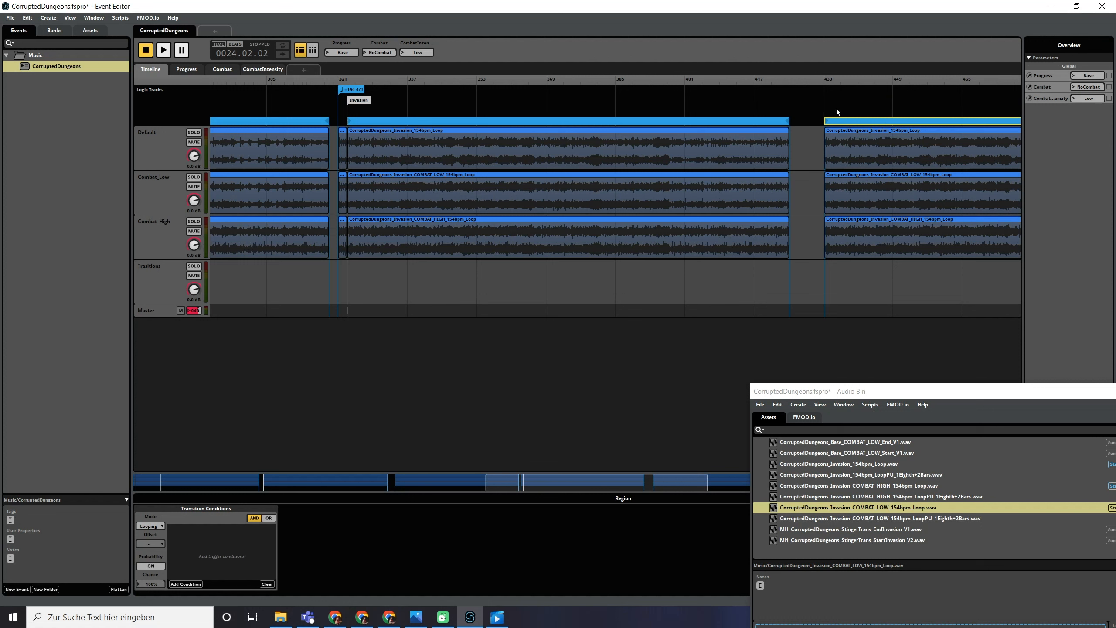
pyautogui.rightClick(832, 101)
pyautogui.click(833, 104)
pyautogui.doubleClick(832, 103)
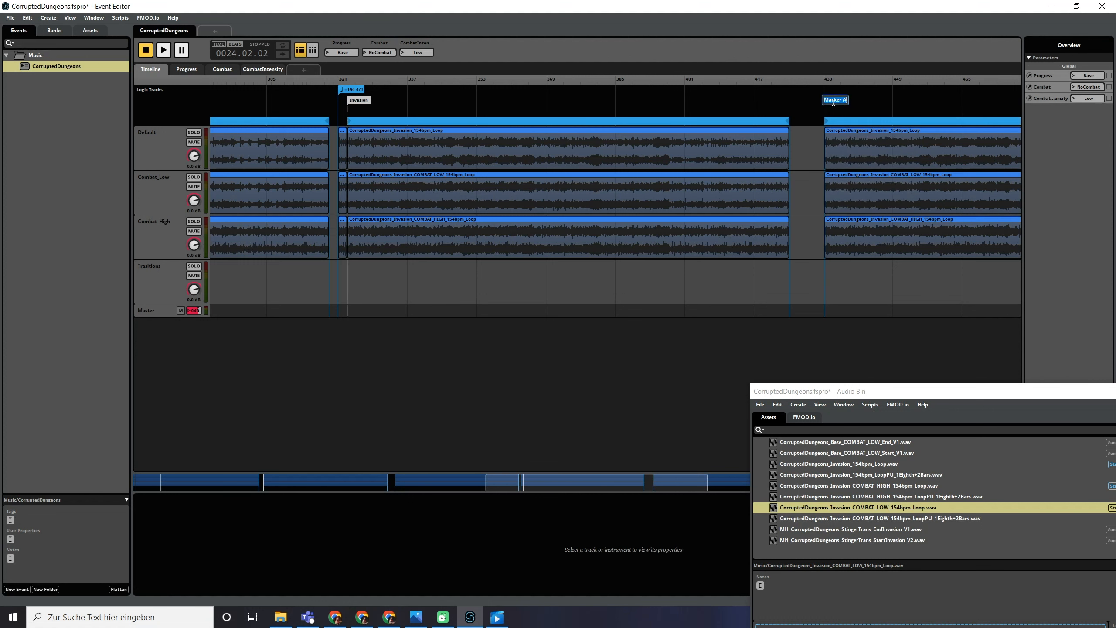
pyautogui.write('To Combat')
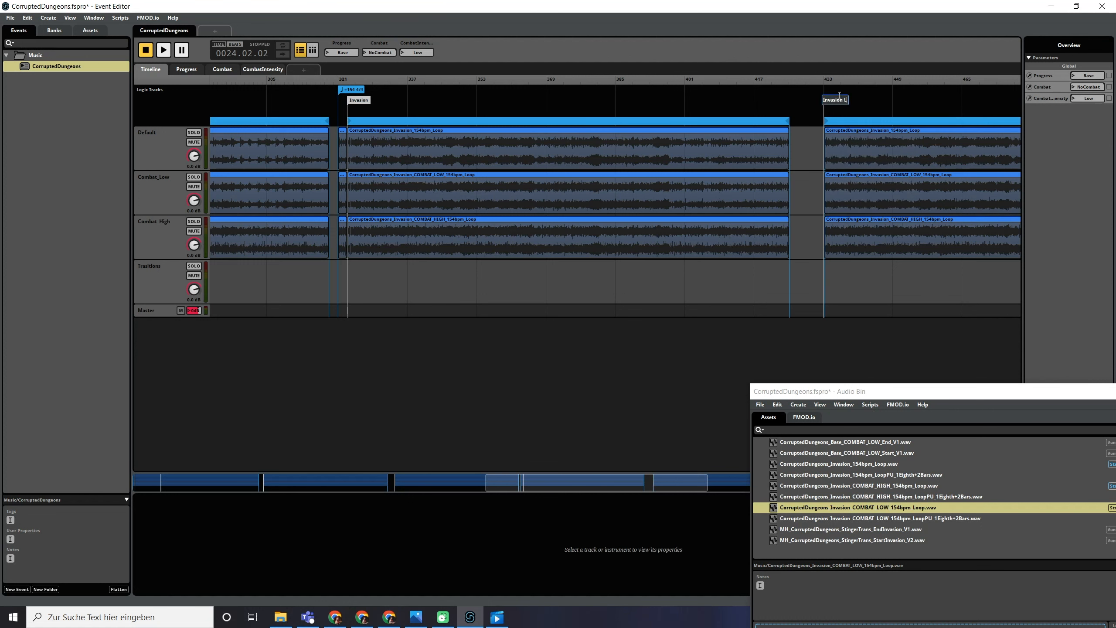
pyautogui.press('Return')
# - Add a destination marker at the third Invasion section and shift its three clips and loop region to start at bar 545
pyautogui.hscroll(7, 755, 179)
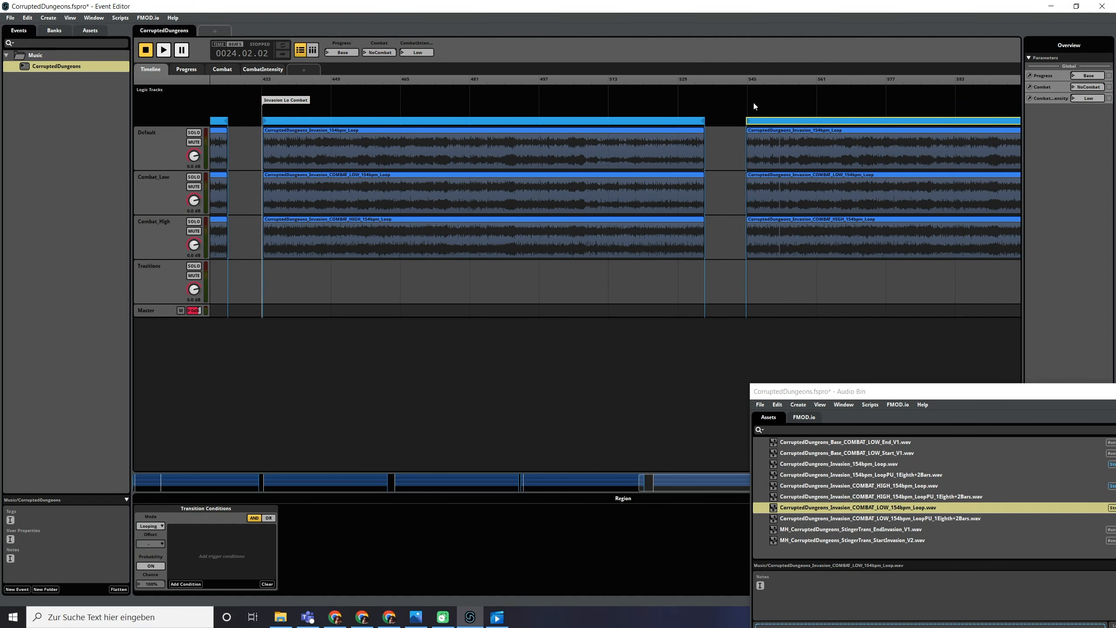
pyautogui.rightClick(746, 98)
pyautogui.click(764, 103)
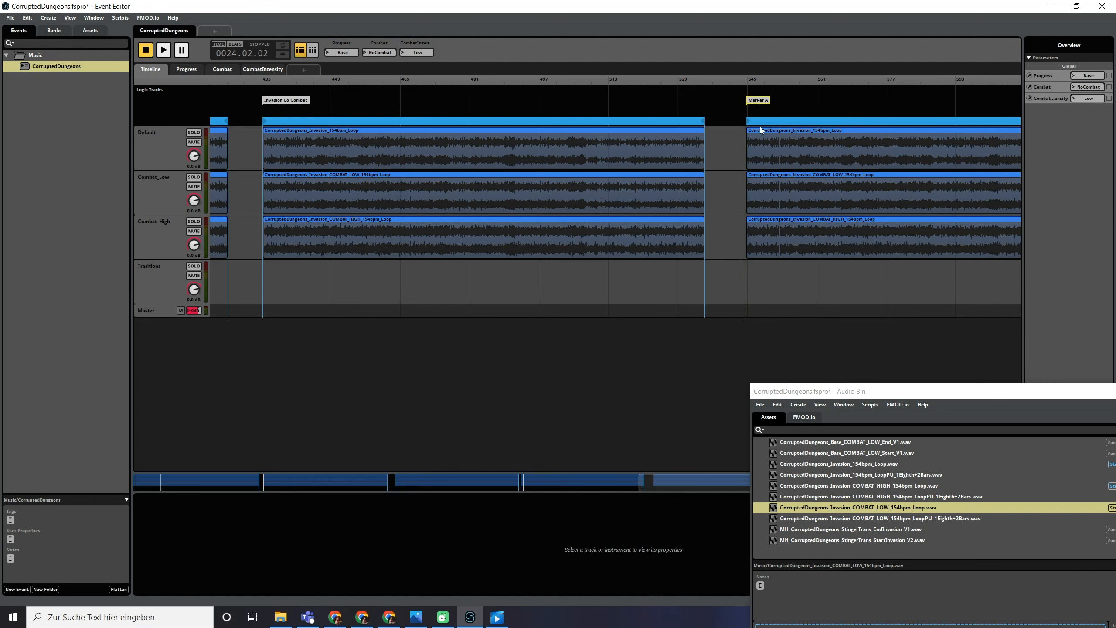
pyautogui.scroll(-4, 773, 150)
pyautogui.scroll(9, 814, 127)
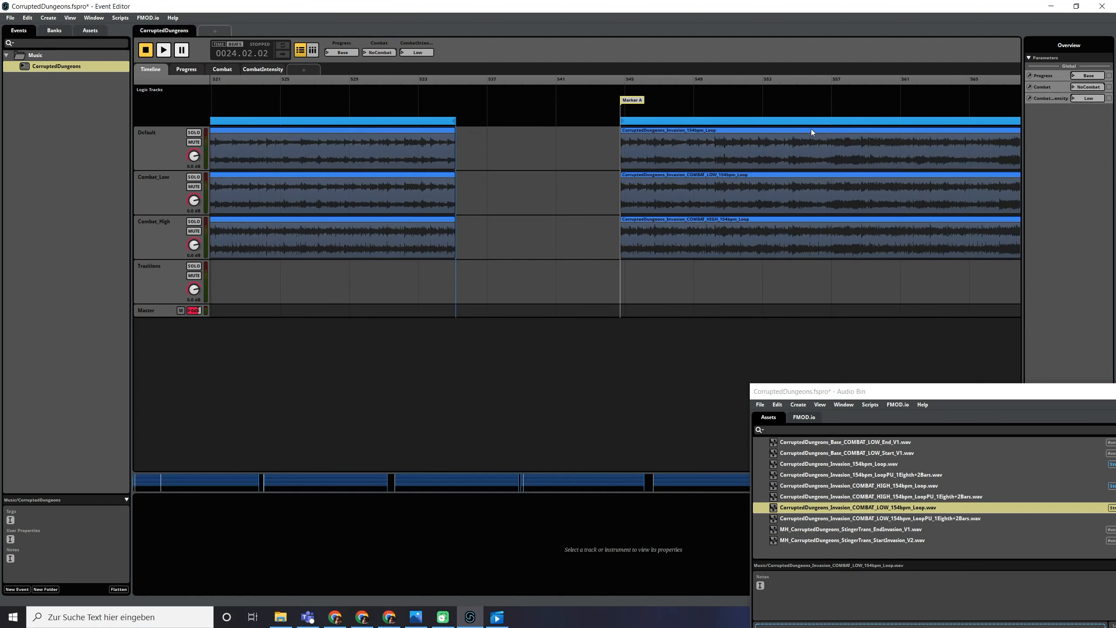
pyautogui.moveTo(389, 287); pyautogui.dragTo(348, 78)
pyautogui.moveTo(293, 121); pyautogui.dragTo(312, 115)
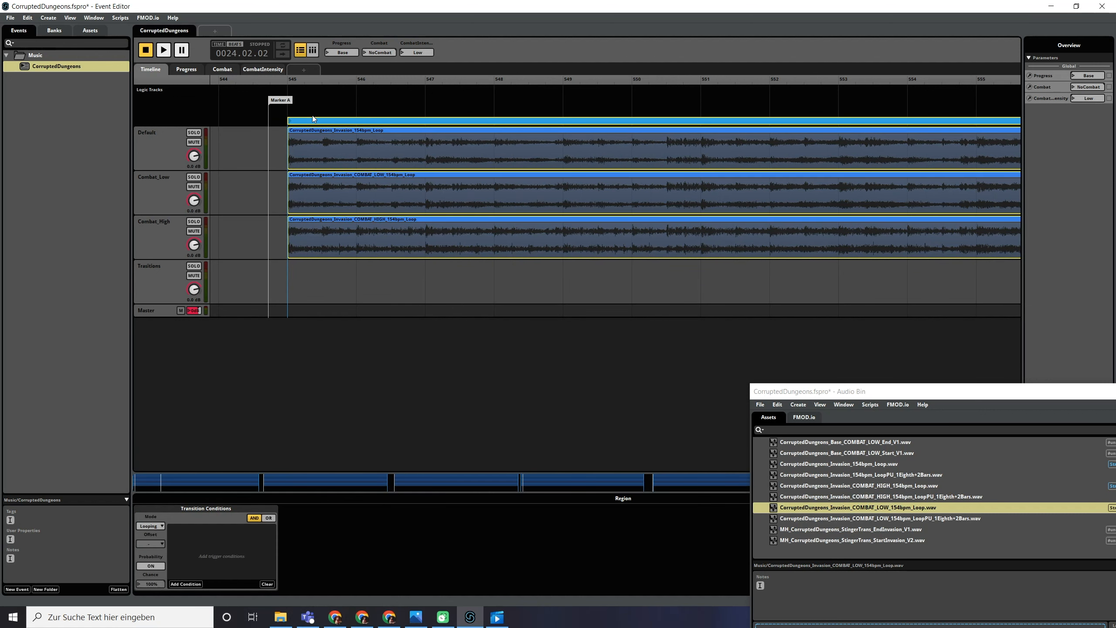
# - Align the marker with the third Invasion section's start at bar 545 and name it Invasion Hi Combat
pyautogui.moveTo(278, 100); pyautogui.dragTo(297, 104)
pyautogui.doubleClick(299, 100)
pyautogui.write('o')
pyautogui.write('nvasion H')
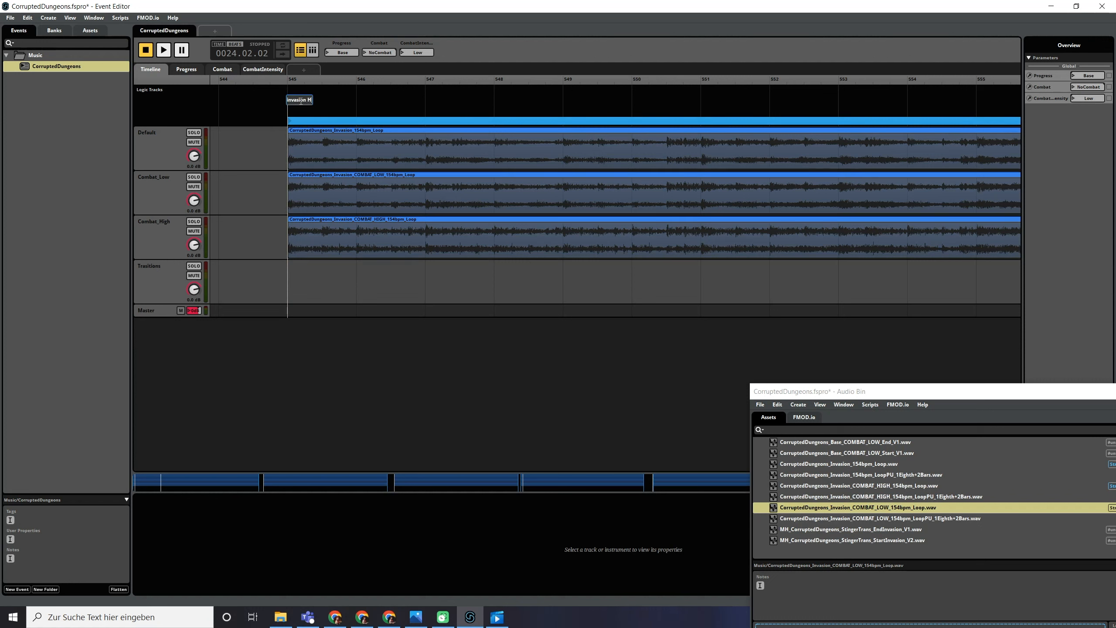
pyautogui.write('i Combat')
pyautogui.press('Return')
pyautogui.click(295, 95)
pyautogui.press('BackSpace')
pyautogui.write('IO')
pyautogui.press('BackSpace')
pyautogui.press('Return')
pyautogui.keyDown('ctrl'); pyautogui.scroll(-10, 343, 194); pyautogui.keyUp('ctrl')
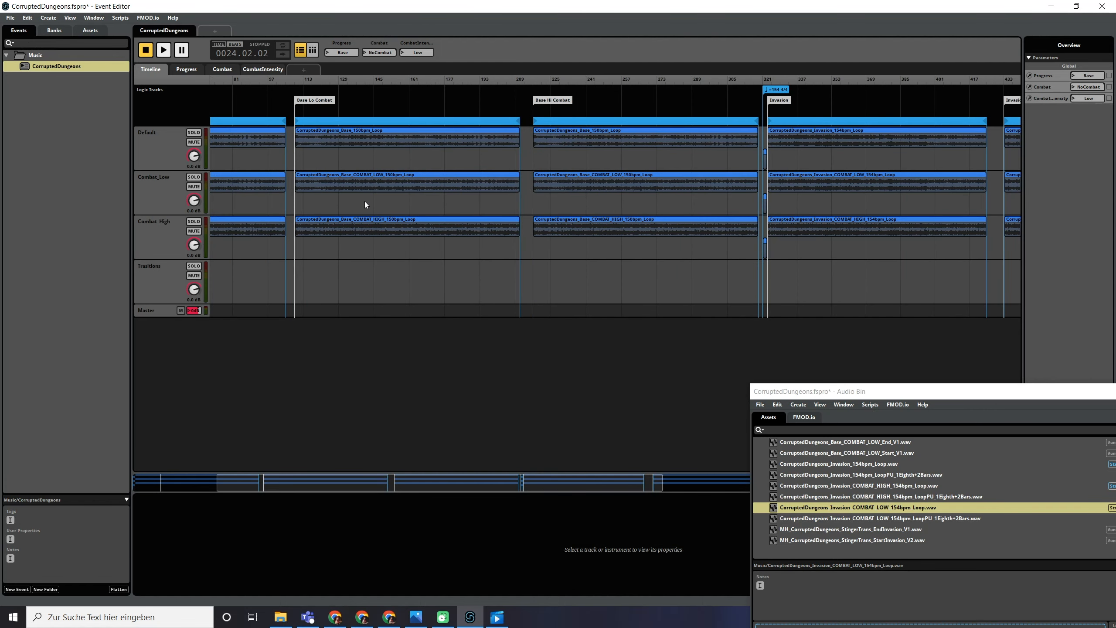
pyautogui.hscroll(-5, 364, 201)
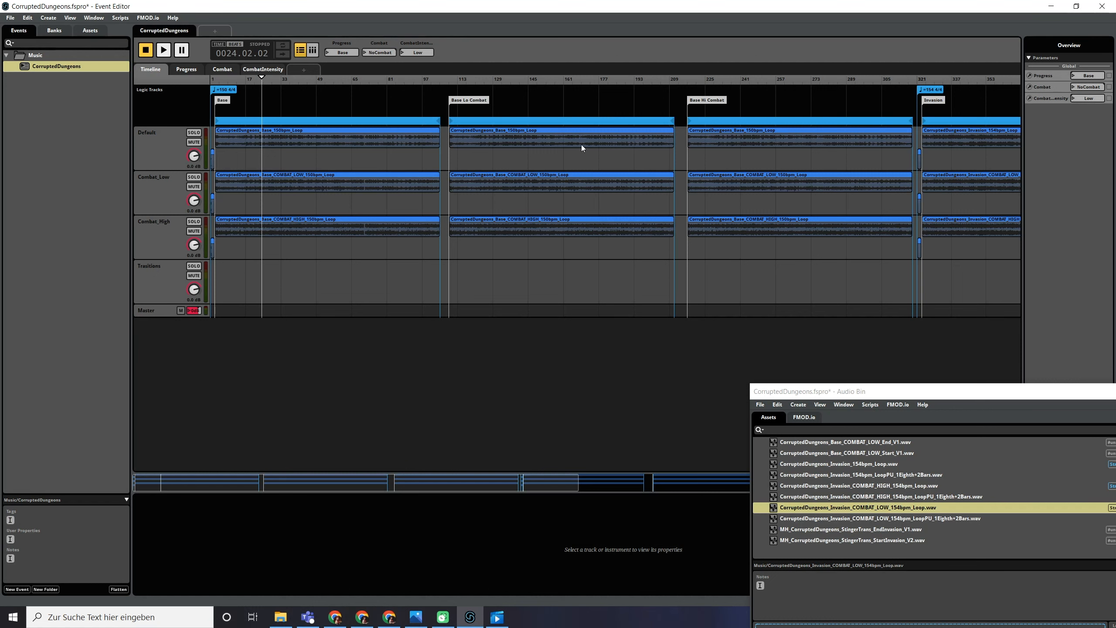
pyautogui.click(192, 69)
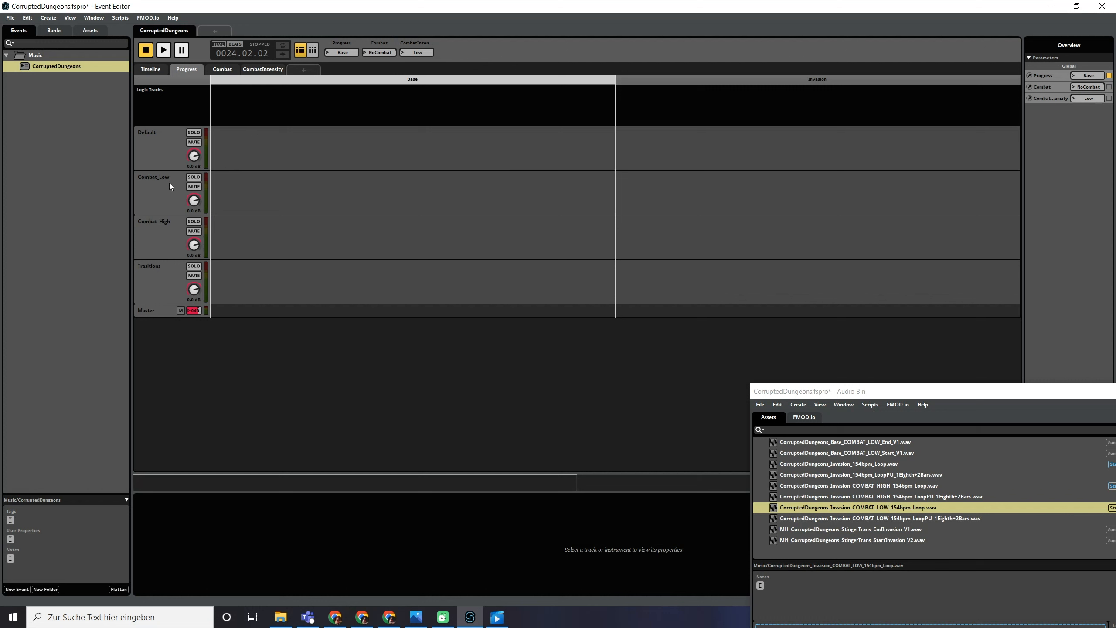
pyautogui.click(149, 69)
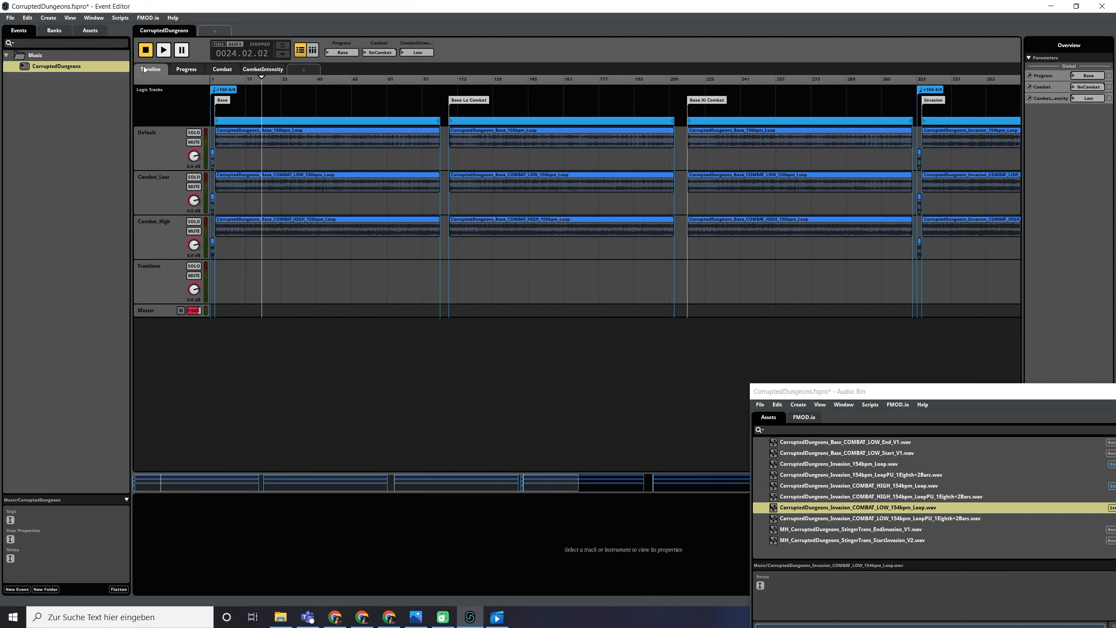
# - Automate the Default track's volume on the timeline, dropping from 0 dB after the first Base section to -oo dB at Base Lo Combat
pyautogui.rightClick(194, 156)
pyautogui.click(216, 161)
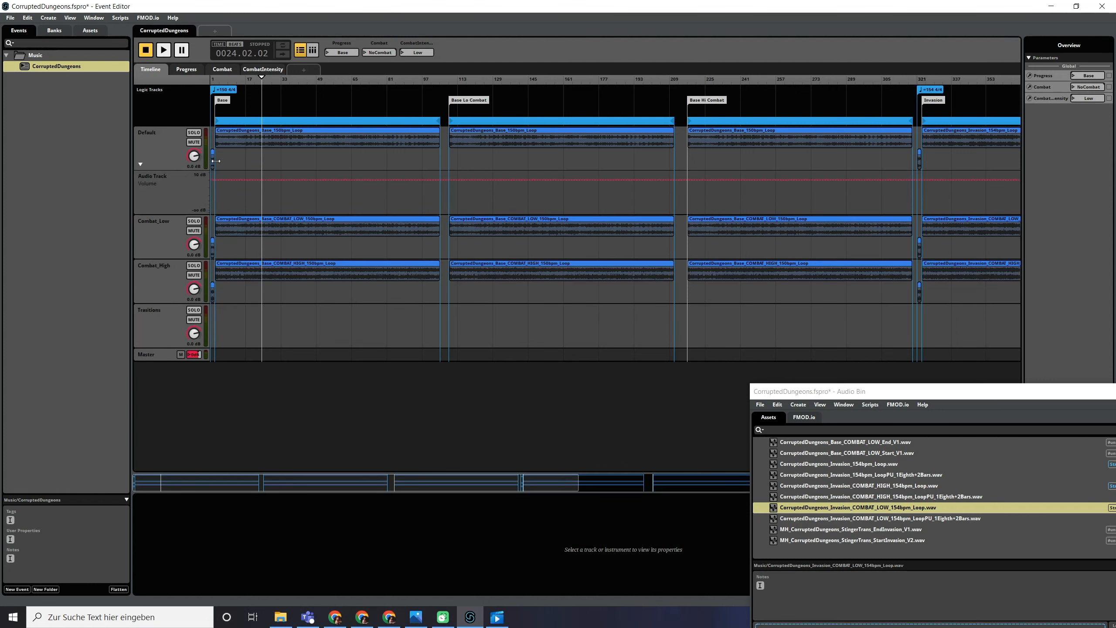
pyautogui.click(308, 180)
pyautogui.click(443, 179)
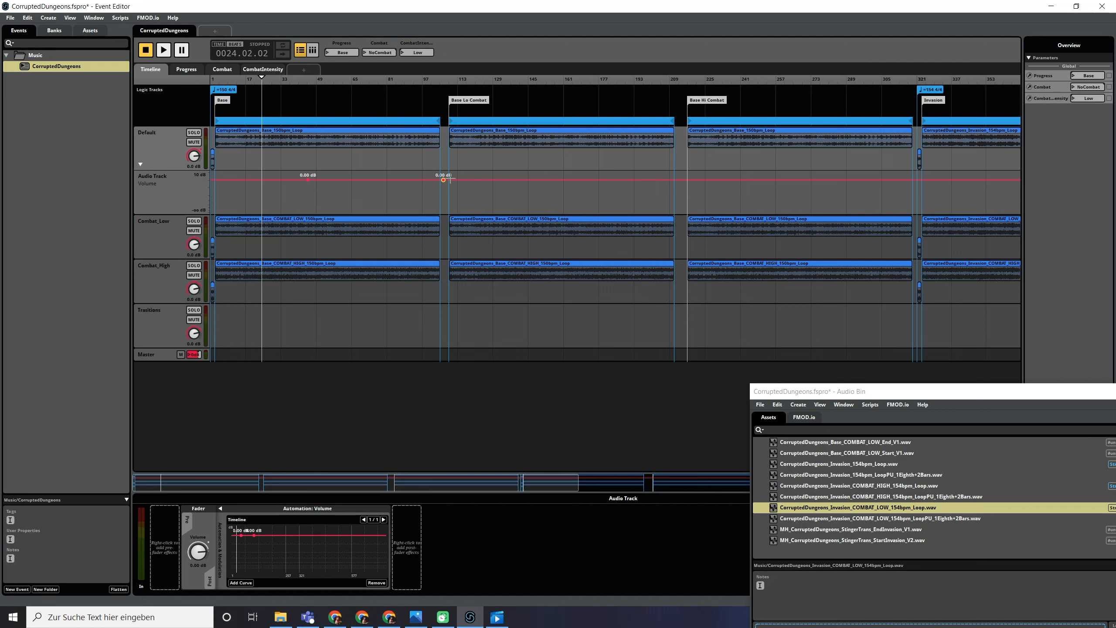
pyautogui.click(450, 212)
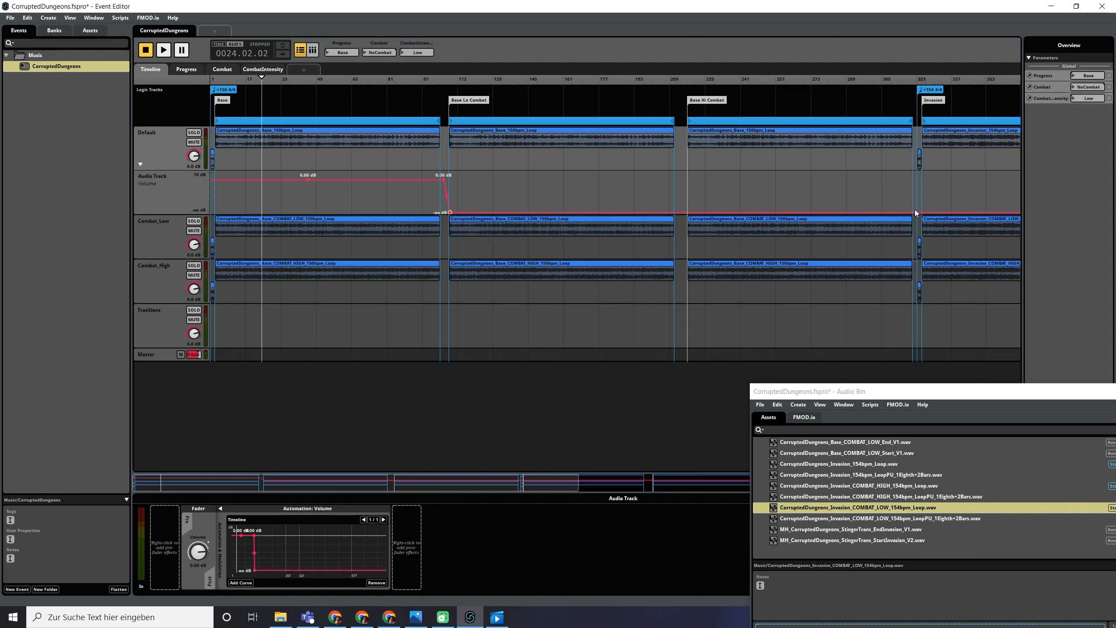
# - Raise the Default volume automation to 0 dB across the first Invasion section, with -oo dB before it and before Invasion Lo Combat
pyautogui.moveTo(359, 489); pyautogui.dragTo(479, 486)
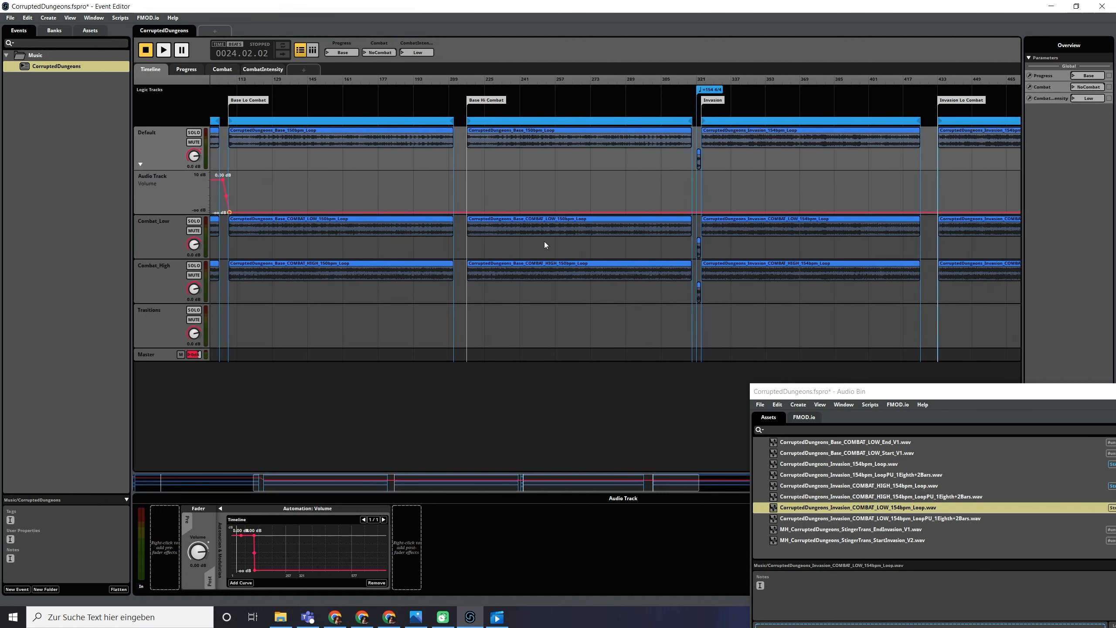
pyautogui.click(696, 212)
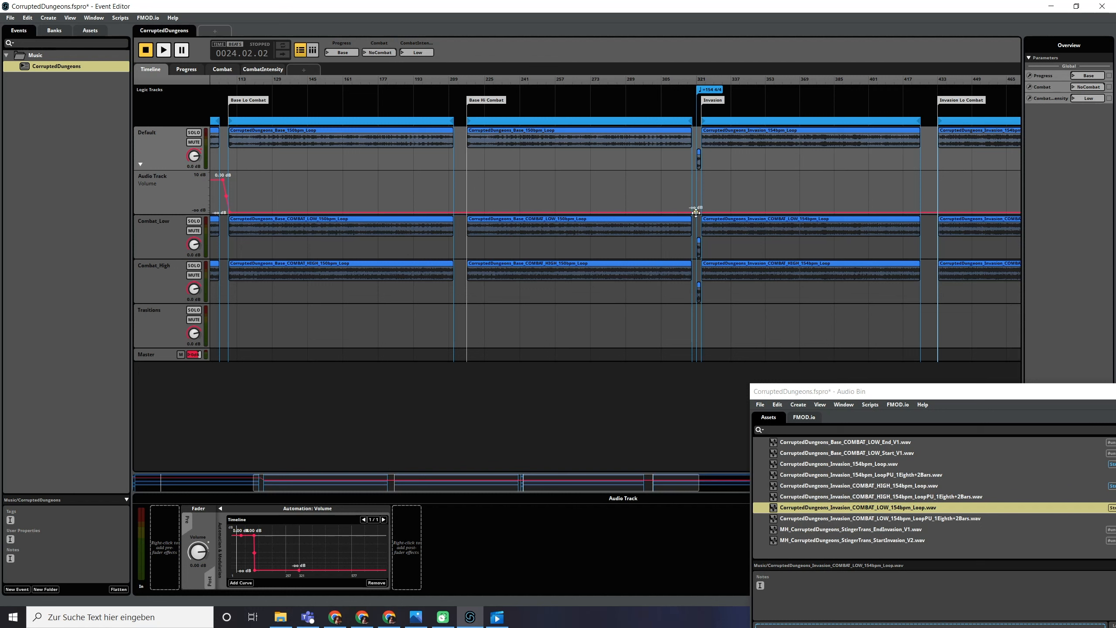
pyautogui.click(932, 212)
pyautogui.click(901, 212)
pyautogui.moveTo(901, 212); pyautogui.dragTo(920, 180)
pyautogui.moveTo(782, 201); pyautogui.dragTo(695, 179)
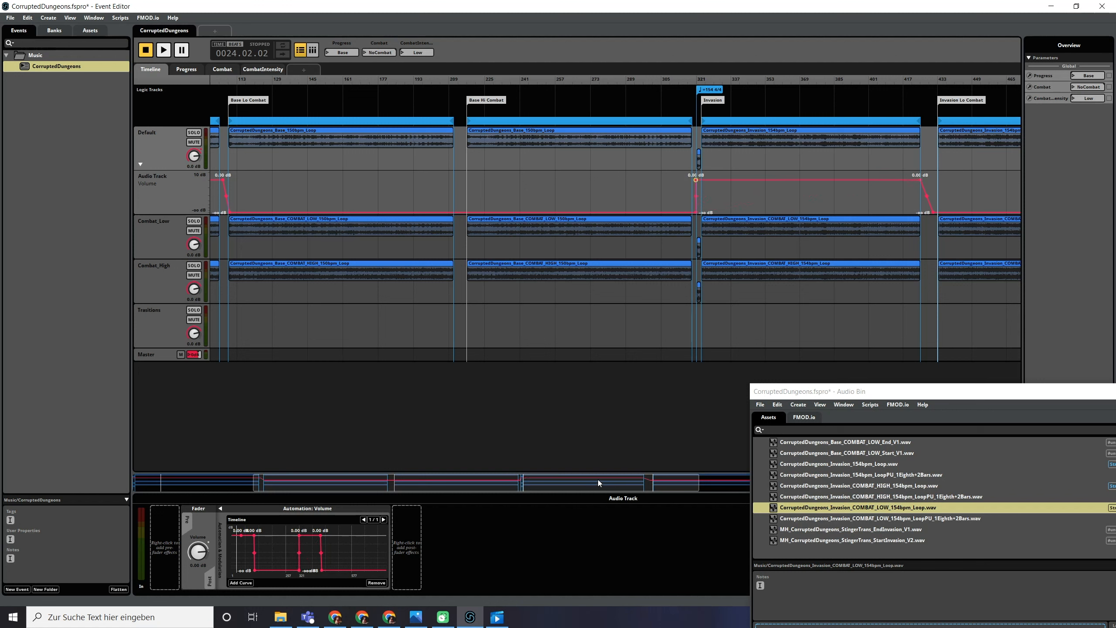
pyautogui.moveTo(598, 481); pyautogui.dragTo(471, 481)
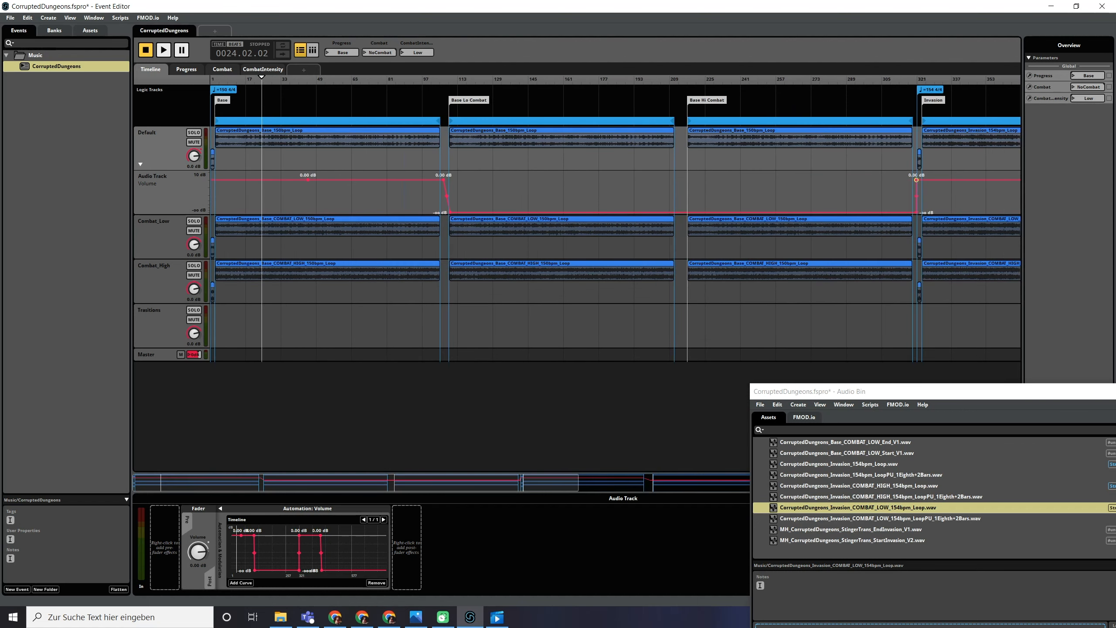
# - Add volume automation to the Combat_Low track, holding 0 dB across the Base Lo Combat section and -oo dB before and after it
pyautogui.rightClick(196, 245)
pyautogui.click(231, 264)
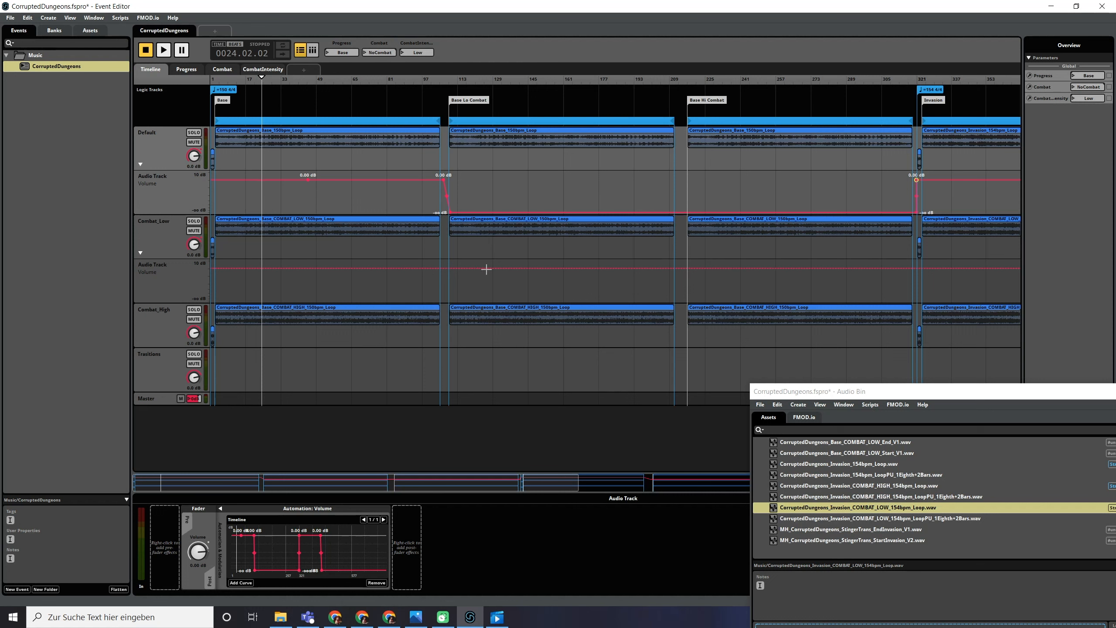
pyautogui.click(561, 268)
pyautogui.click(446, 268)
pyautogui.click(446, 301)
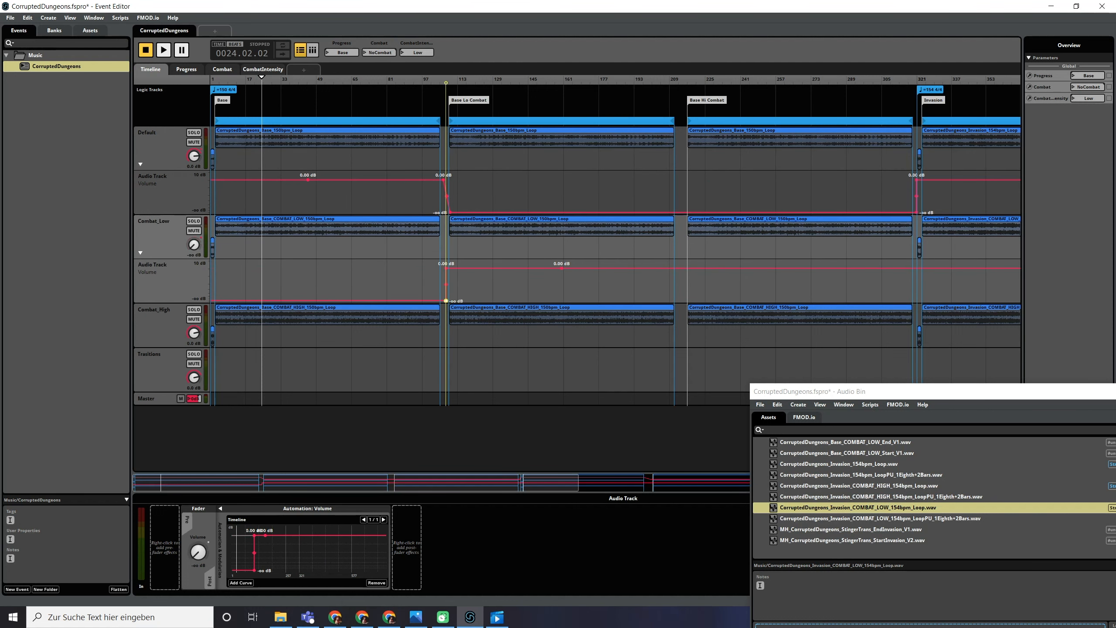
pyautogui.click(681, 268)
pyautogui.click(687, 301)
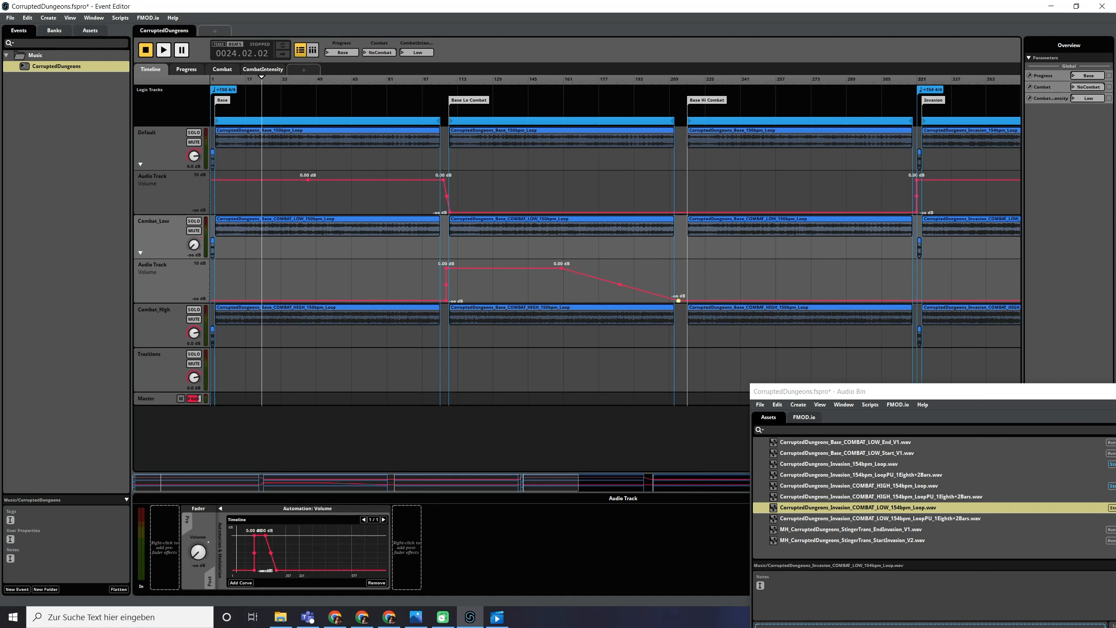
# - Raise the Combat_Low volume automation to 0 dB across the Invasion Lo Combat section, with -oo dB before it and from Invasion Hi Combat
pyautogui.hscroll(5, 675, 250)
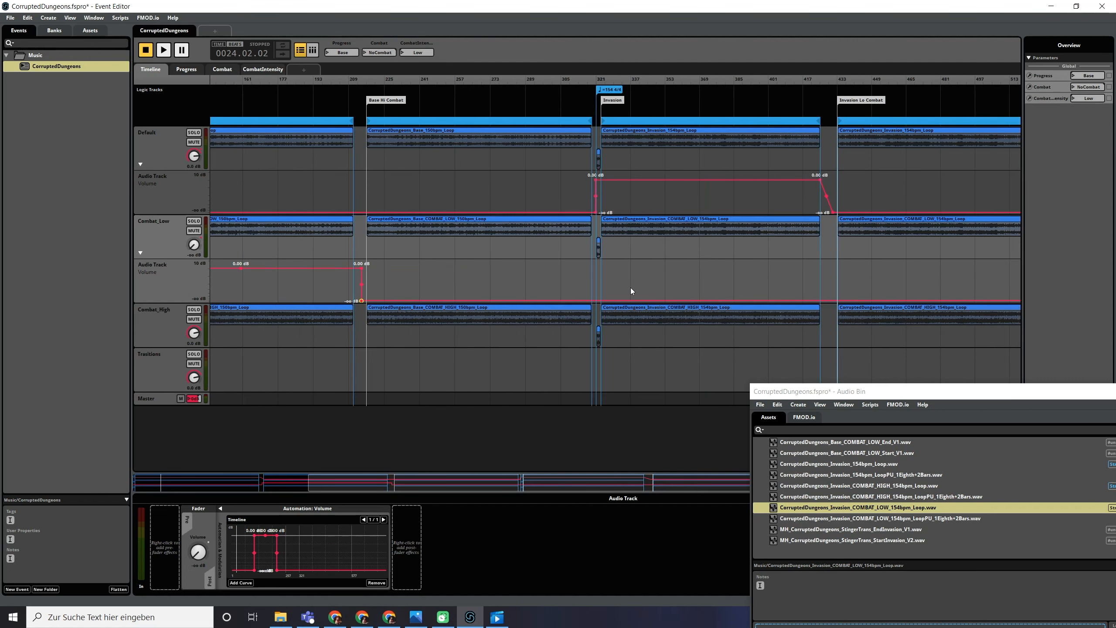
pyautogui.click(833, 301)
pyautogui.click(837, 269)
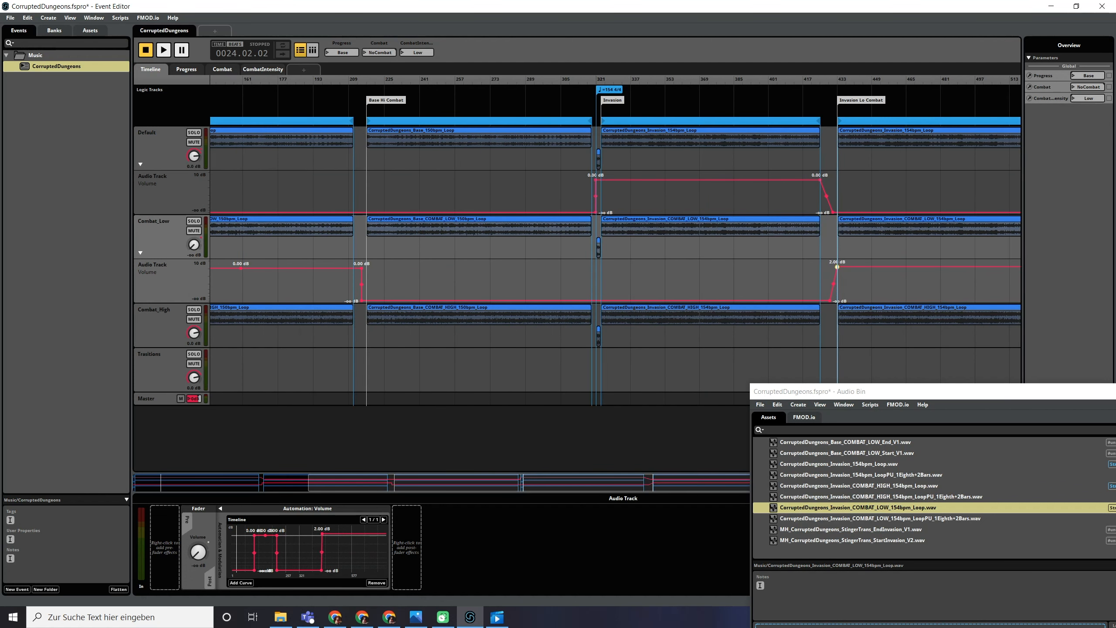
pyautogui.moveTo(837, 270); pyautogui.dragTo(838, 268)
pyautogui.hscroll(5, 711, 269)
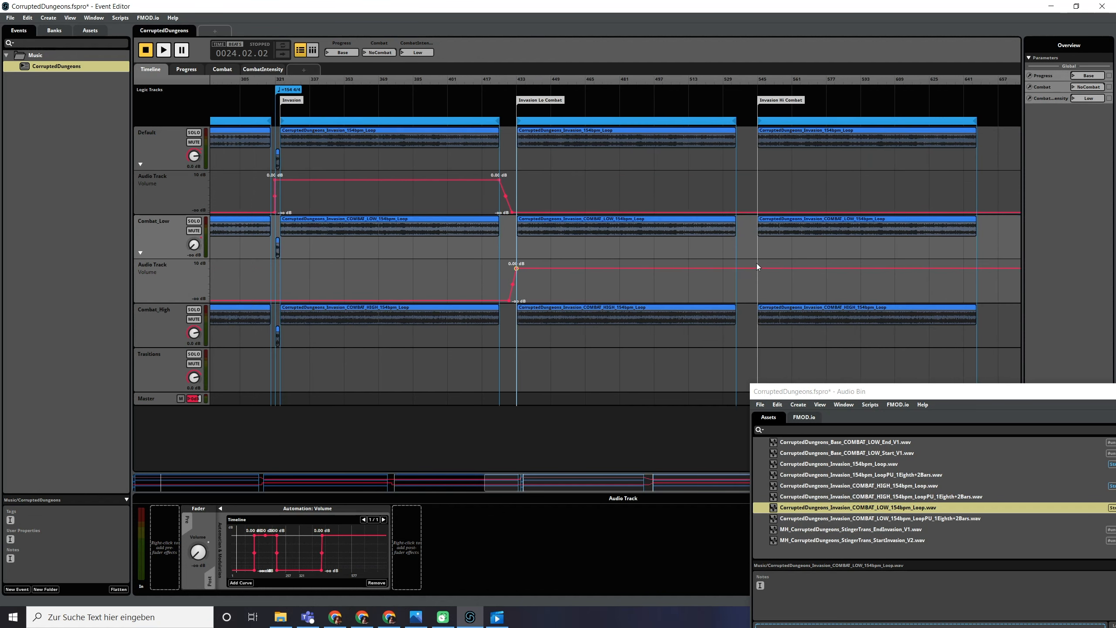
pyautogui.click(707, 268)
pyautogui.click(716, 301)
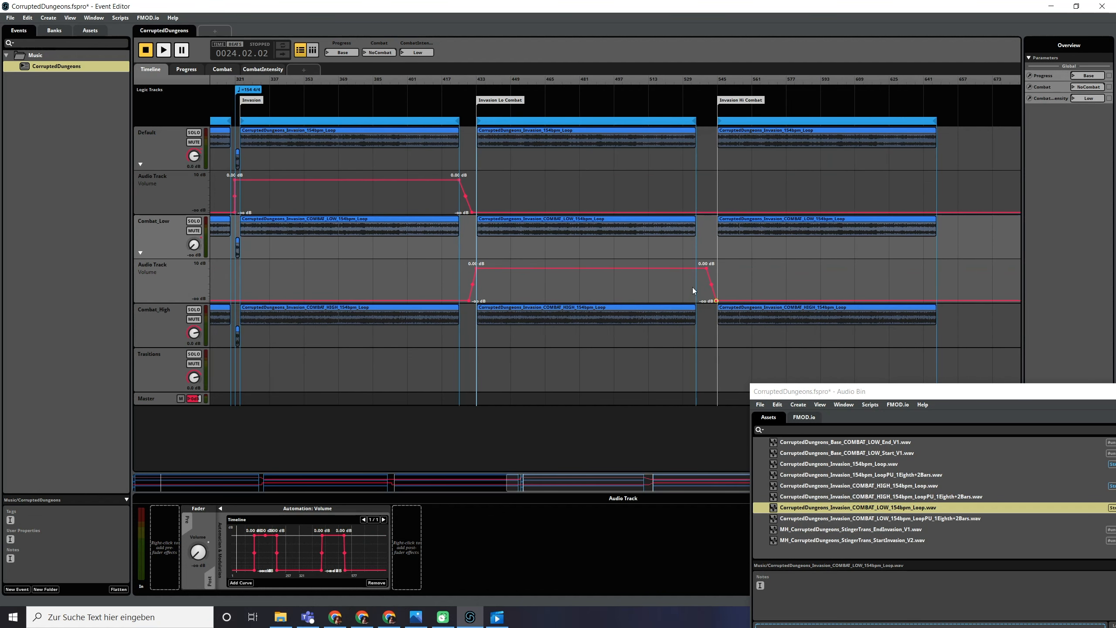
# - Add volume automation to the Combat_High track, holding 0 dB across the Base Hi Combat section and -oo dB before and after it
pyautogui.hscroll(-6, 694, 291)
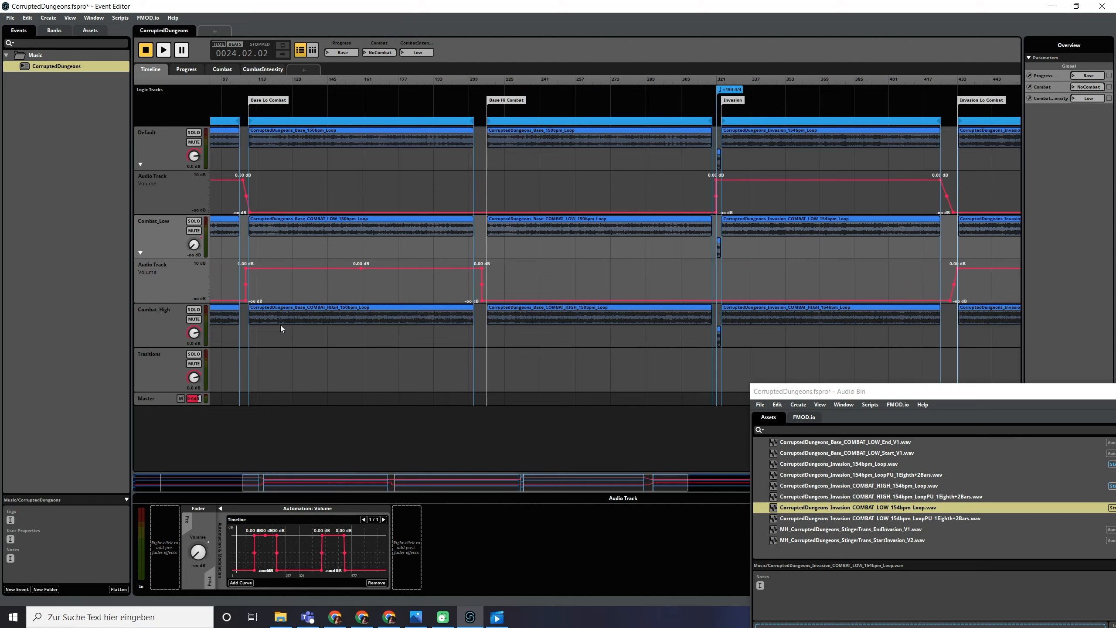
pyautogui.hscroll(-3, 281, 327)
pyautogui.rightClick(195, 334)
pyautogui.click(219, 339)
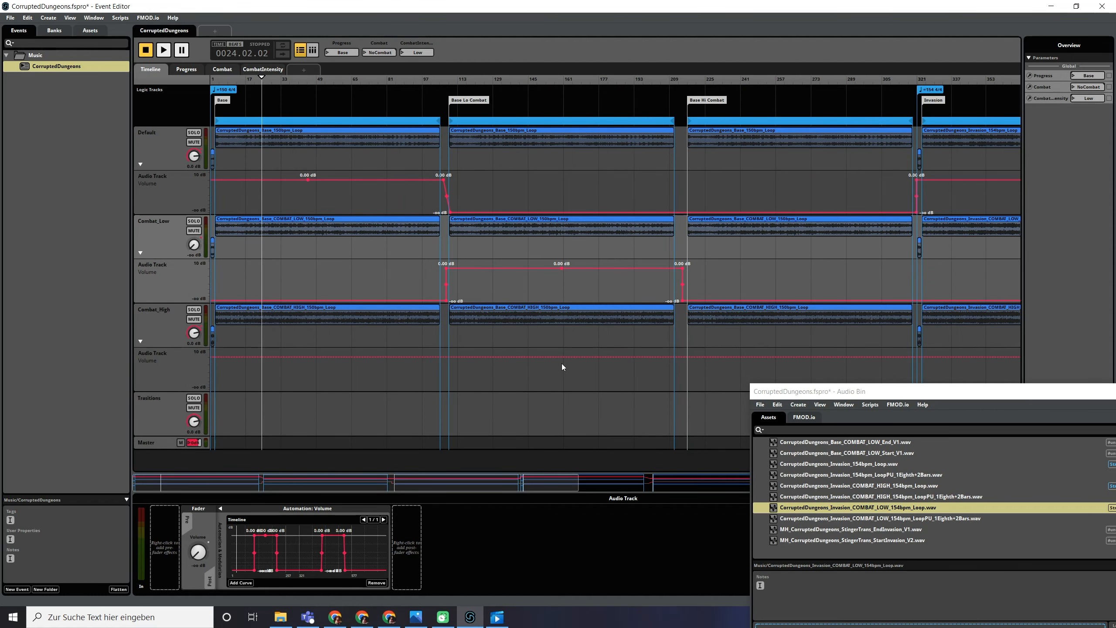
pyautogui.click(804, 356)
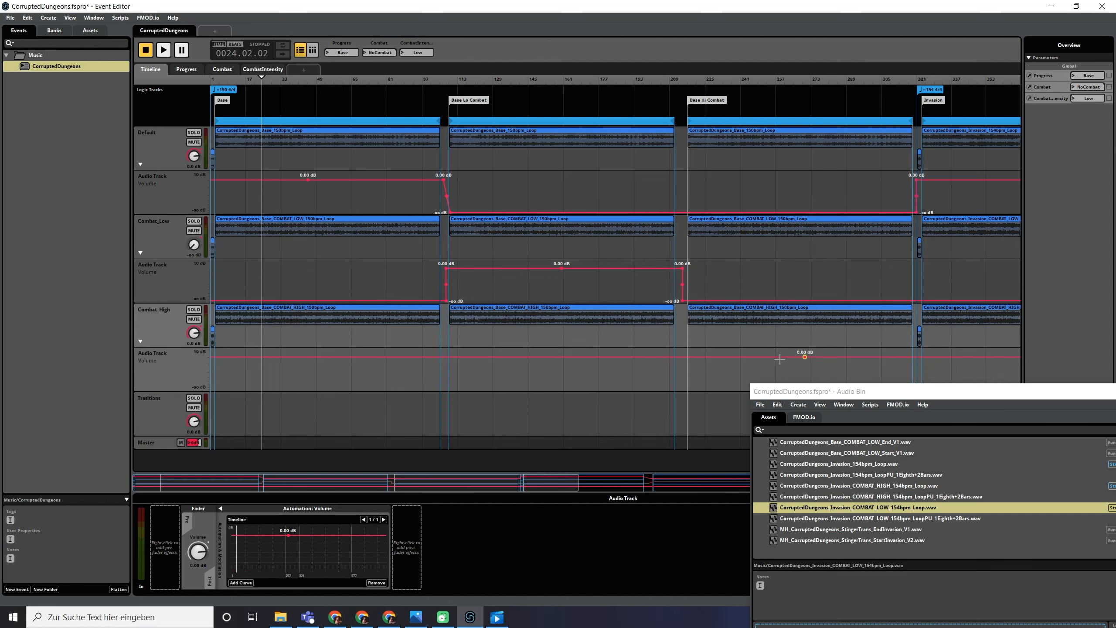
pyautogui.click(682, 357)
pyautogui.click(683, 389)
pyautogui.hscroll(5, 567, 359)
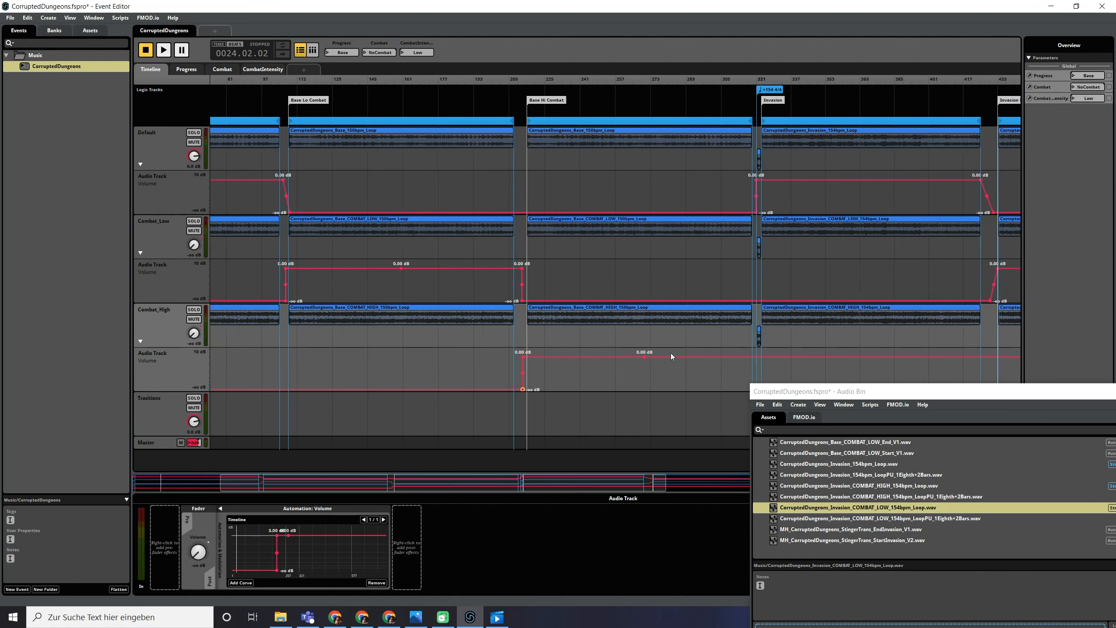
pyautogui.click(553, 356)
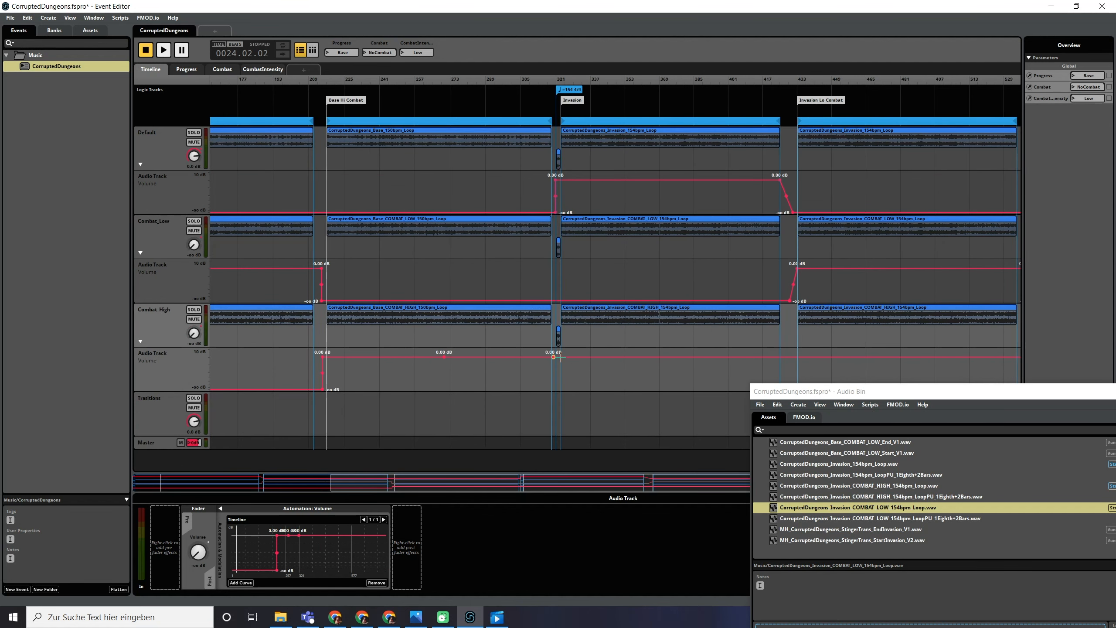
pyautogui.click(554, 389)
# - Raise the Combat_High volume automation from -oo dB to 0 dB at the start of the Invasion Hi Combat section
pyautogui.hscroll(5, 605, 351)
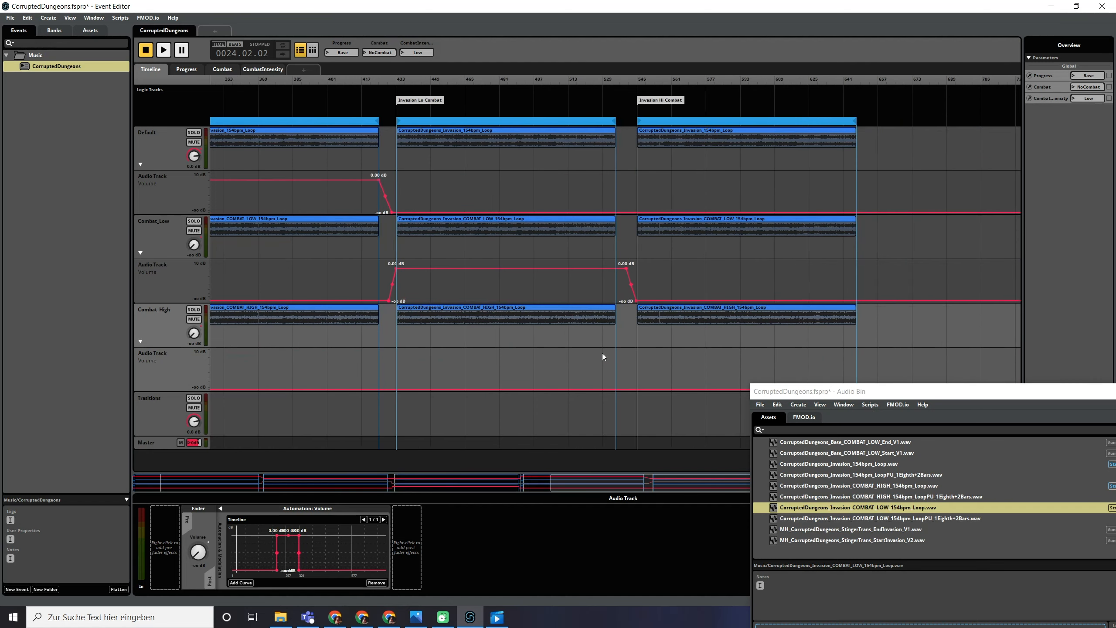
pyautogui.click(625, 389)
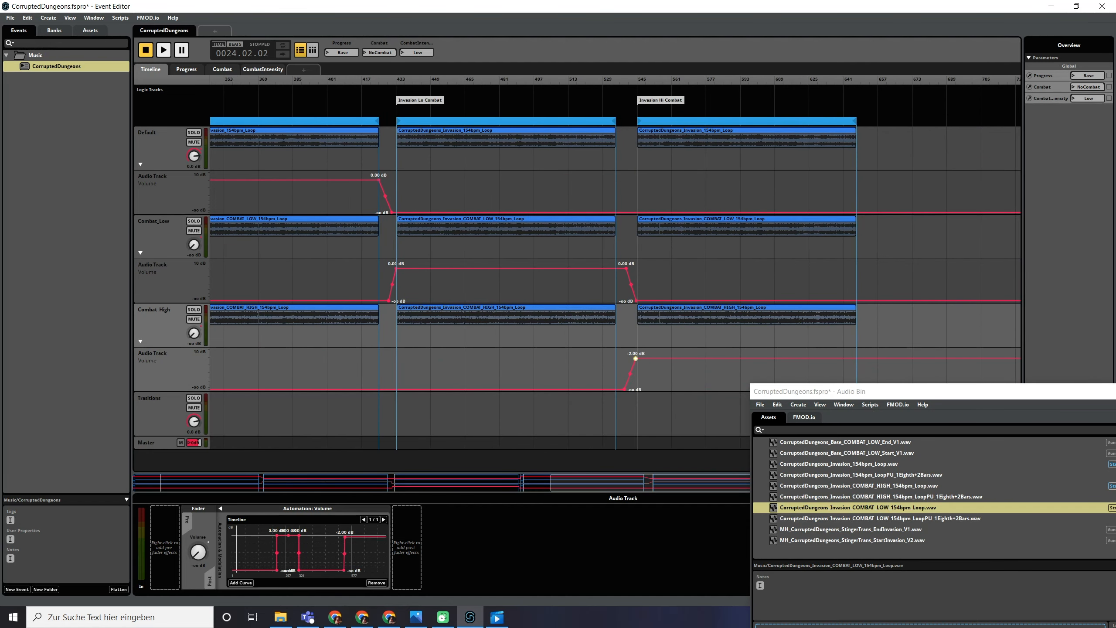
pyautogui.click(635, 357)
# - Collapse the volume automation lanes of the Combat_High, Combat_Low and Default tracks
pyautogui.hscroll(-6, 624, 361)
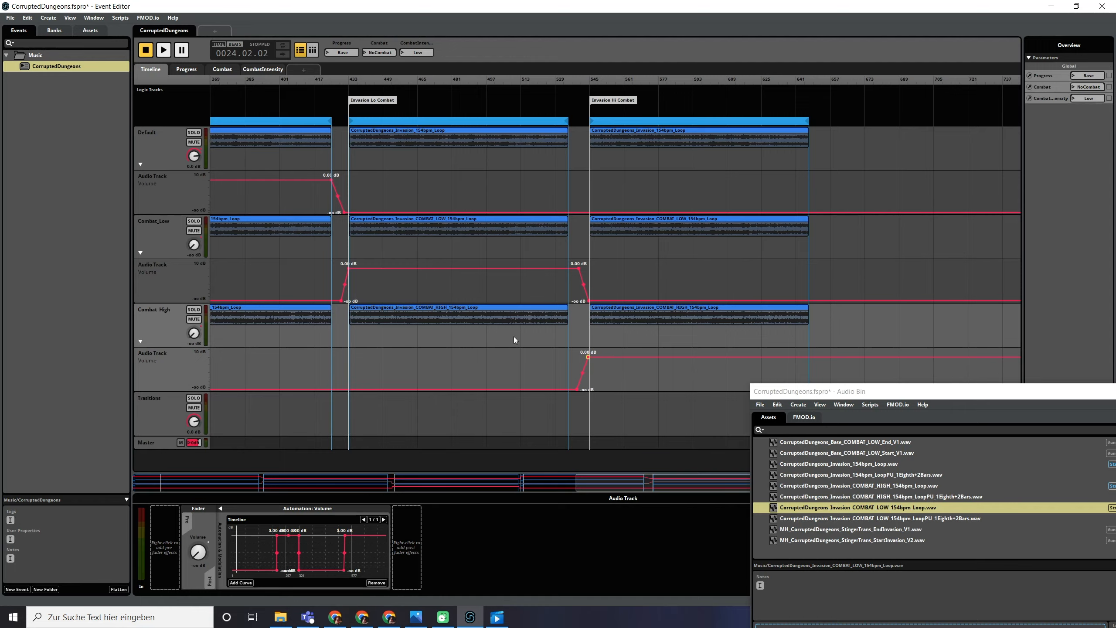
pyautogui.click(141, 342)
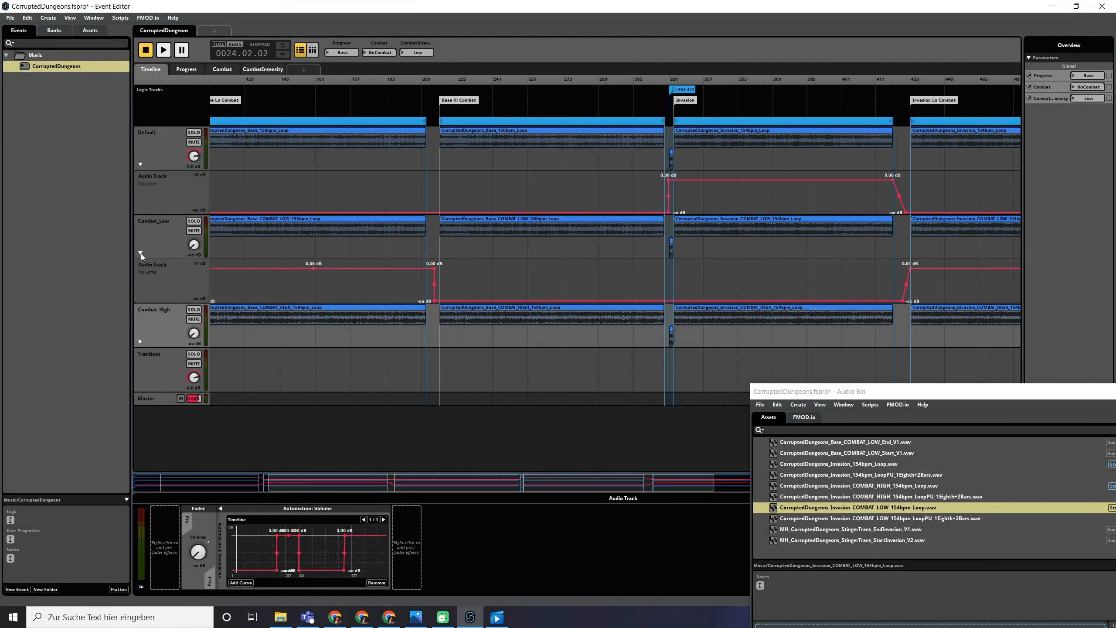
pyautogui.click(141, 253)
pyautogui.click(140, 164)
pyautogui.hscroll(-4, 303, 80)
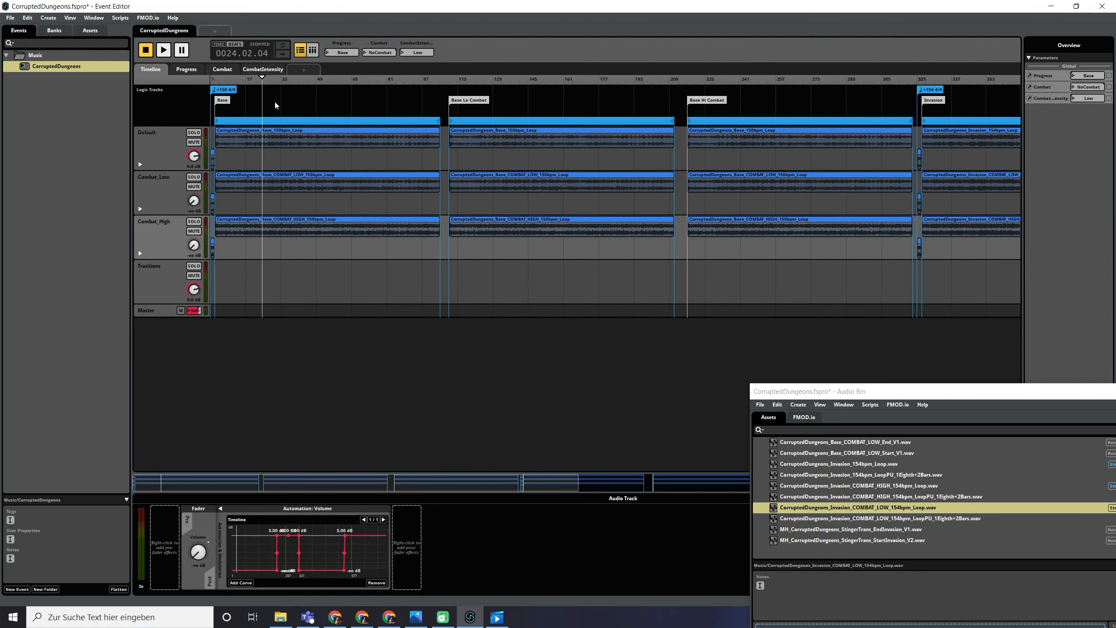
# - Play back part of each of the three Base sections to check which track is audible
pyautogui.press('space')
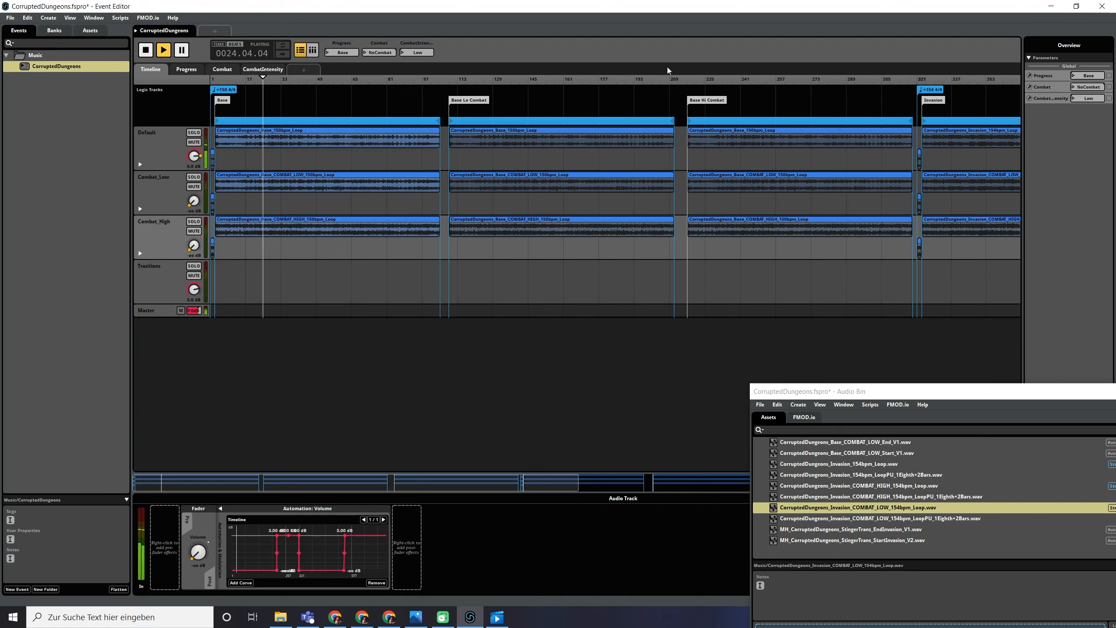
pyautogui.click(519, 83)
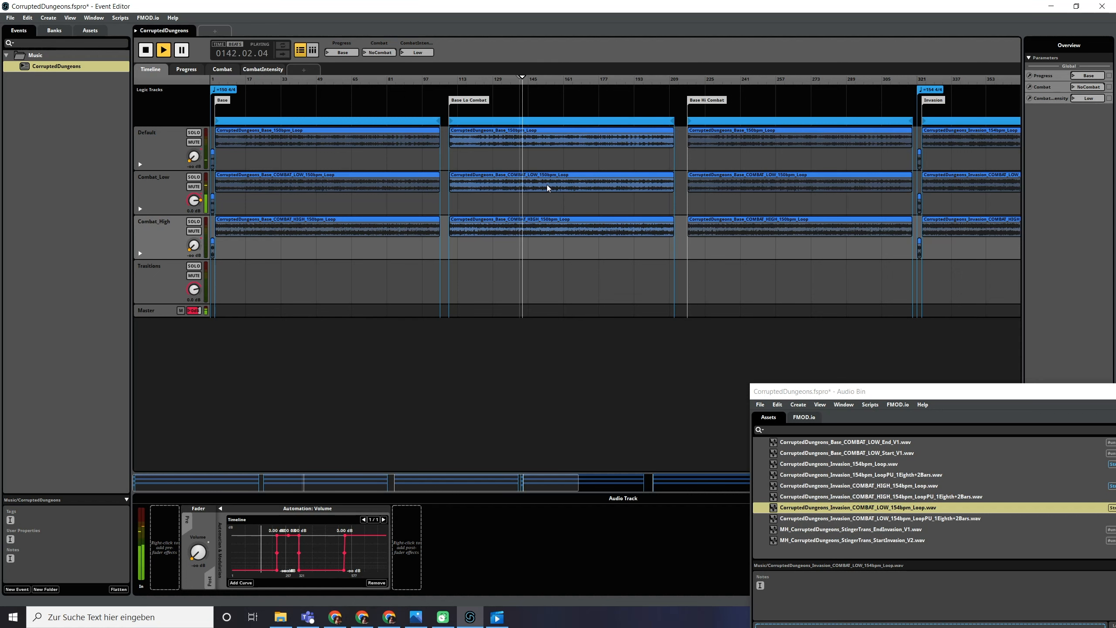
pyautogui.click(789, 83)
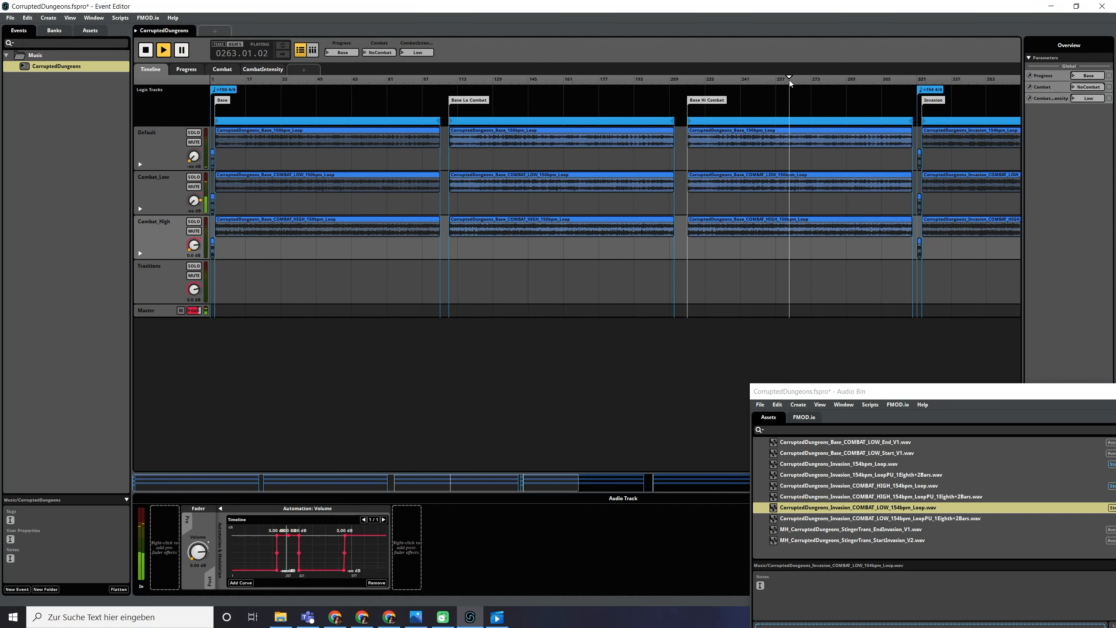
pyautogui.hscroll(3, 747, 213)
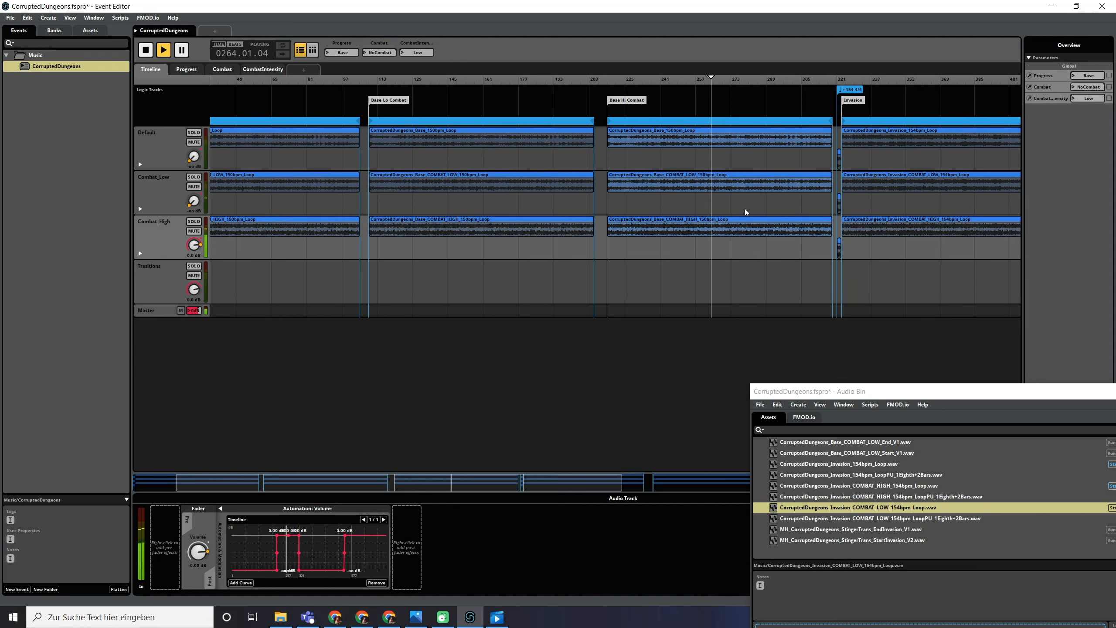
pyautogui.press('space')
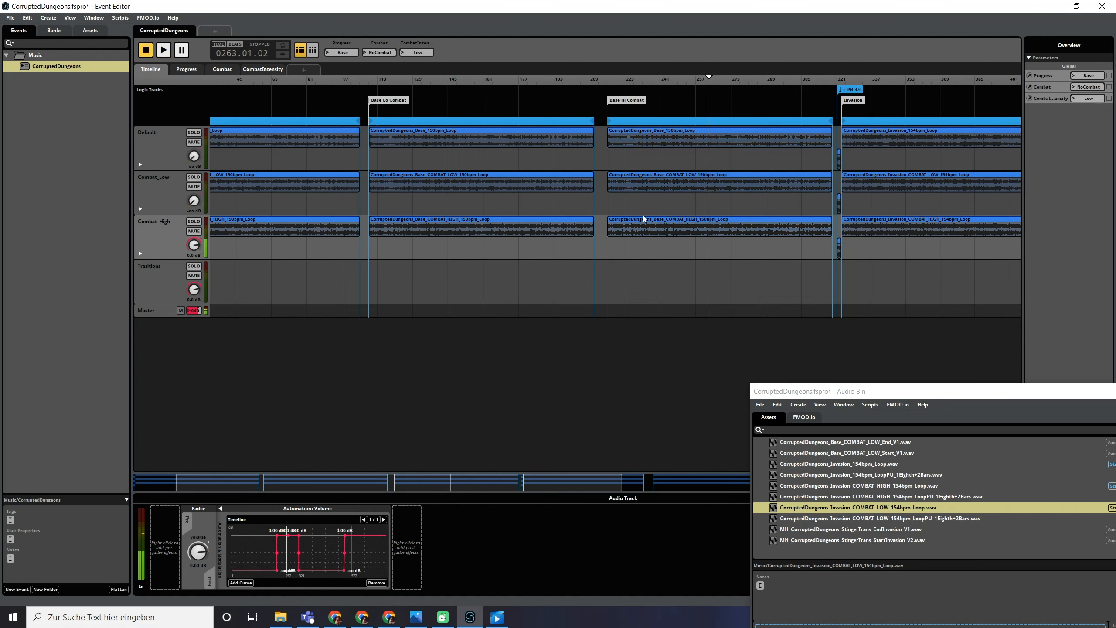
# - Play back part of each of the three Invasion sections to check which track is audible
pyautogui.hscroll(5, 628, 175)
pyautogui.click(696, 79)
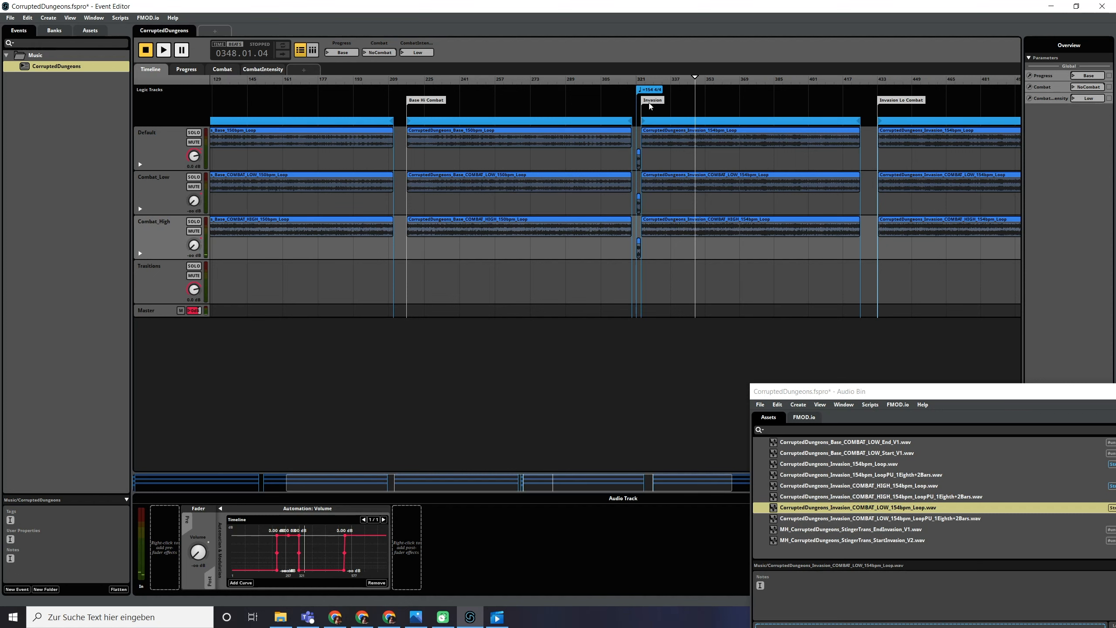
pyautogui.press('space')
pyautogui.hscroll(3, 660, 134)
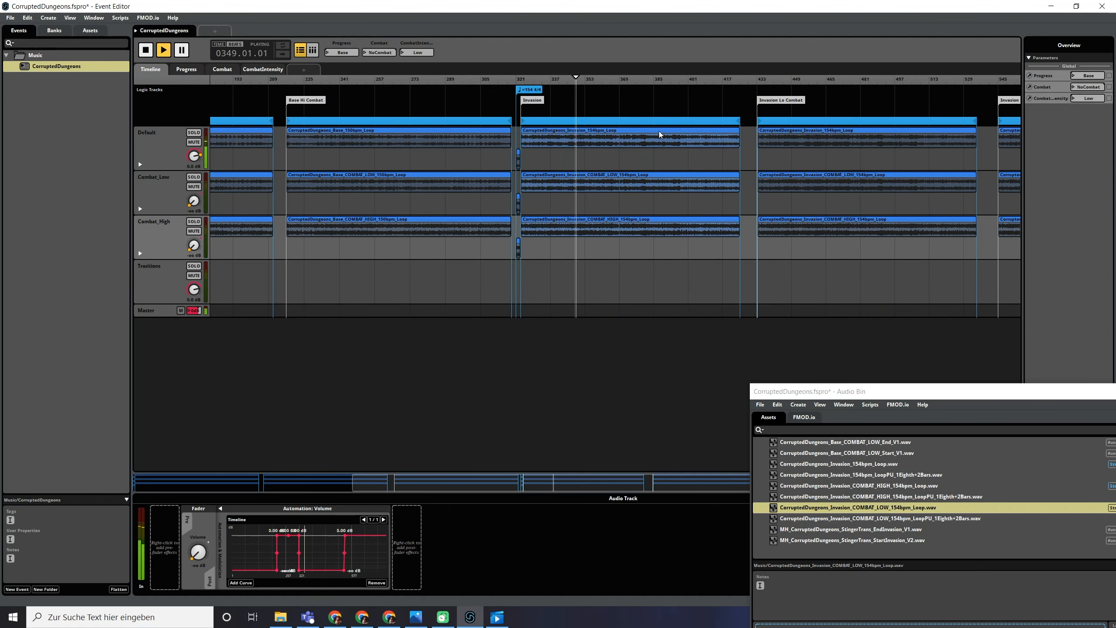
pyautogui.click(833, 82)
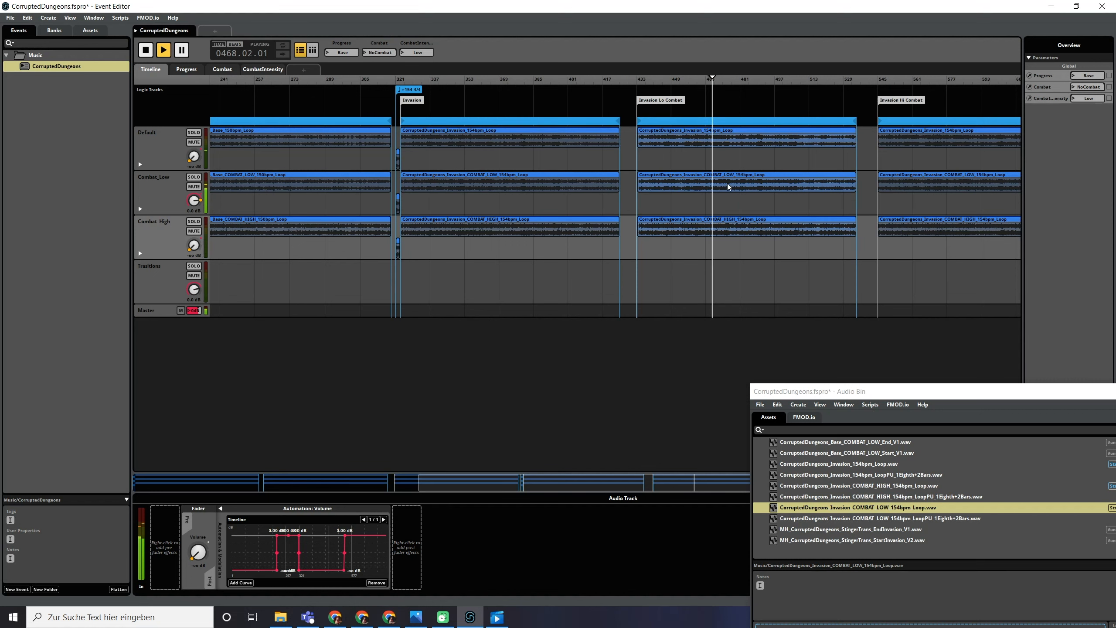
pyautogui.click(766, 82)
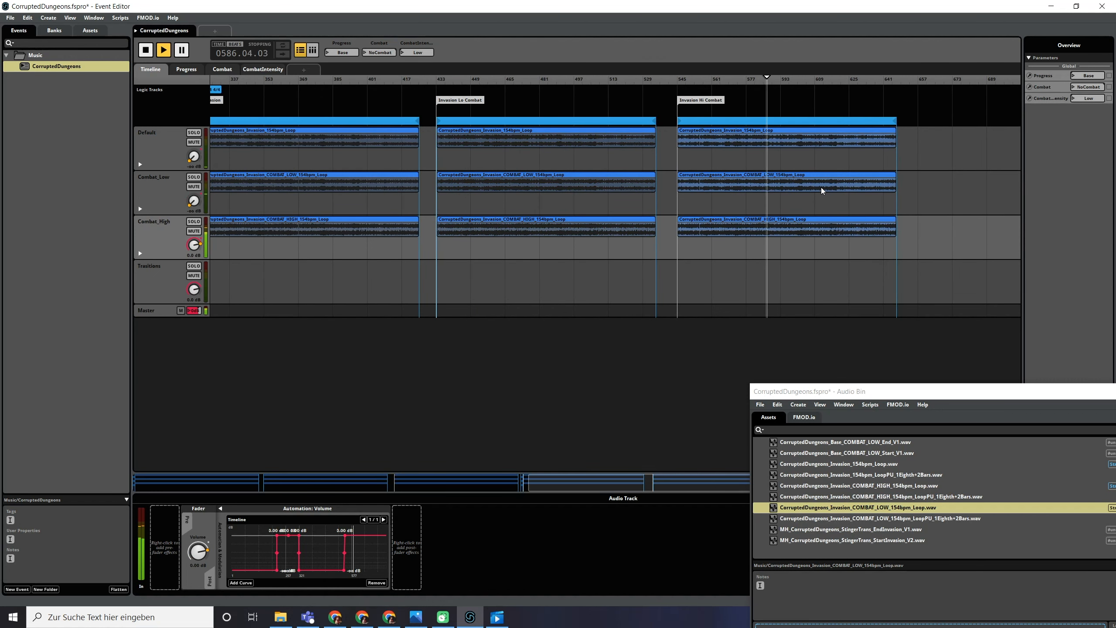
pyautogui.press('space')
# - Add a transition region to the Invasion marker and stretch it across the first Base loop on its own row below the loop region
pyautogui.scroll(10, 778, 194)
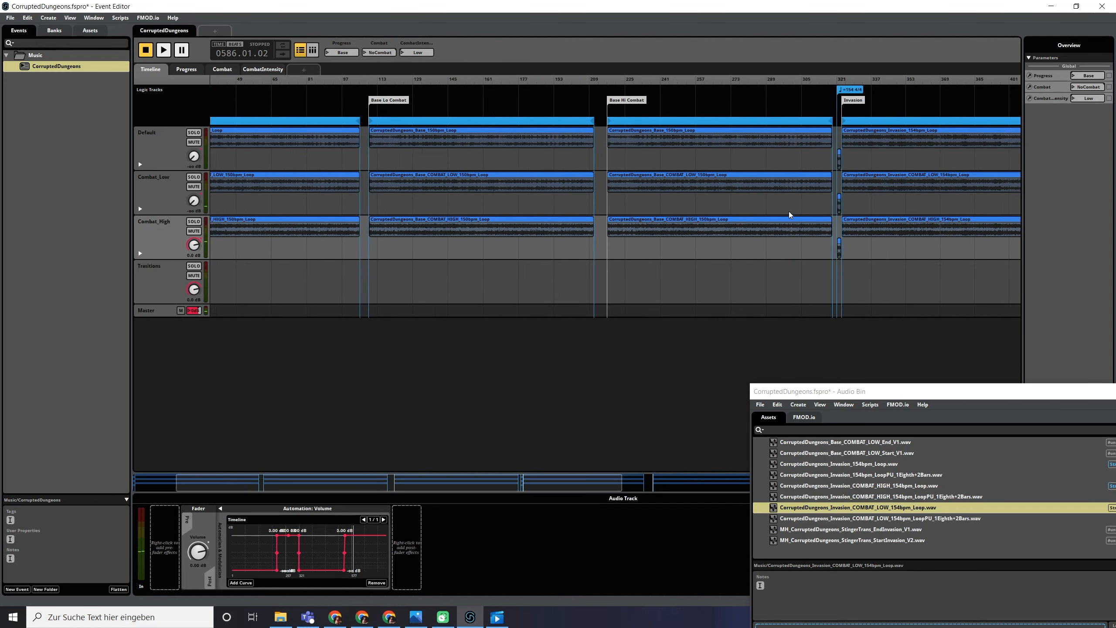
pyautogui.hscroll(1, 465, 181)
pyautogui.hscroll(-1, 479, 305)
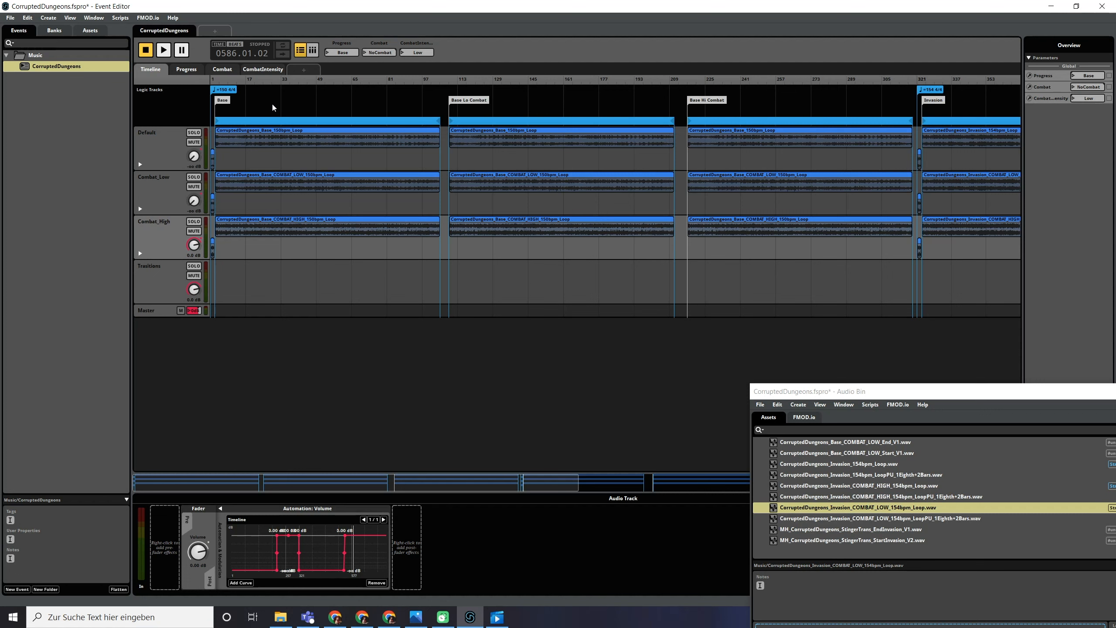
pyautogui.click(255, 116)
pyautogui.rightClick(255, 115)
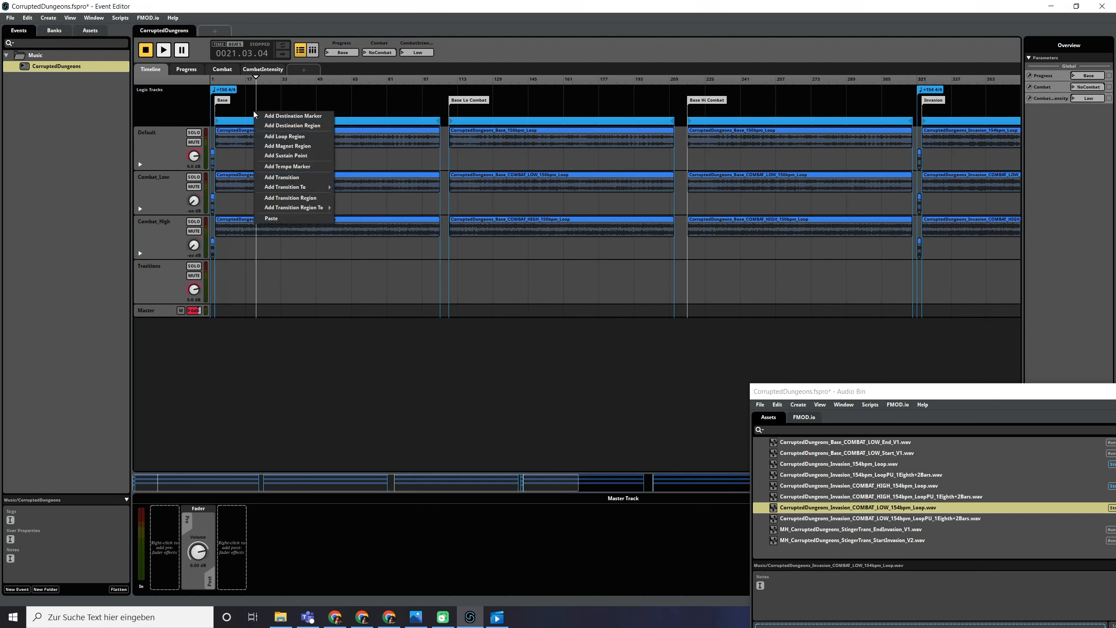
pyautogui.moveTo(297, 211)
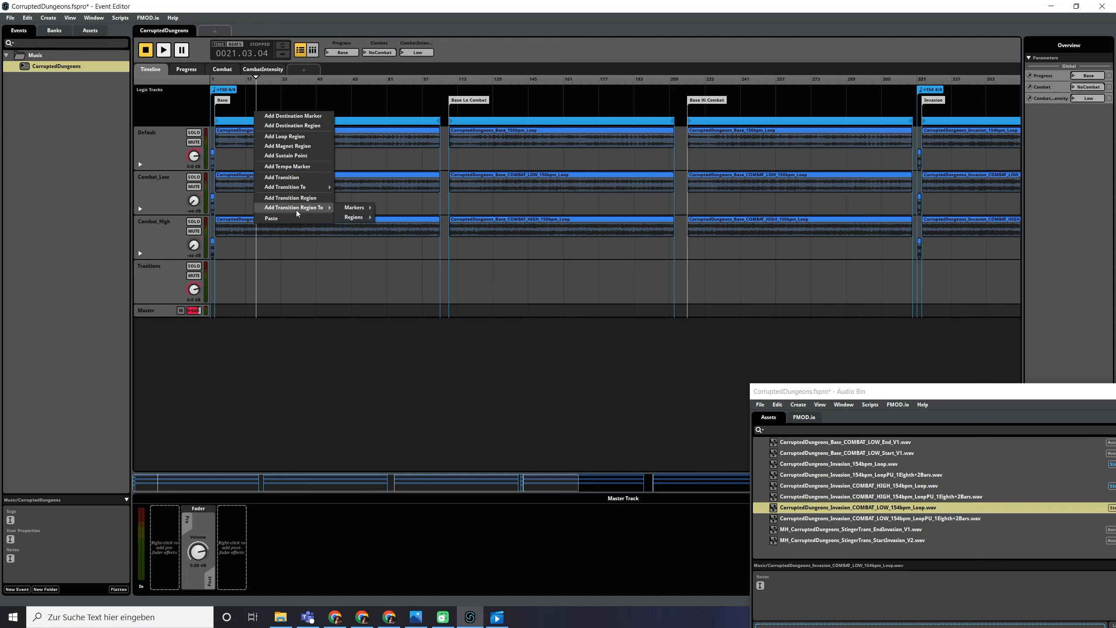
pyautogui.moveTo(354, 210)
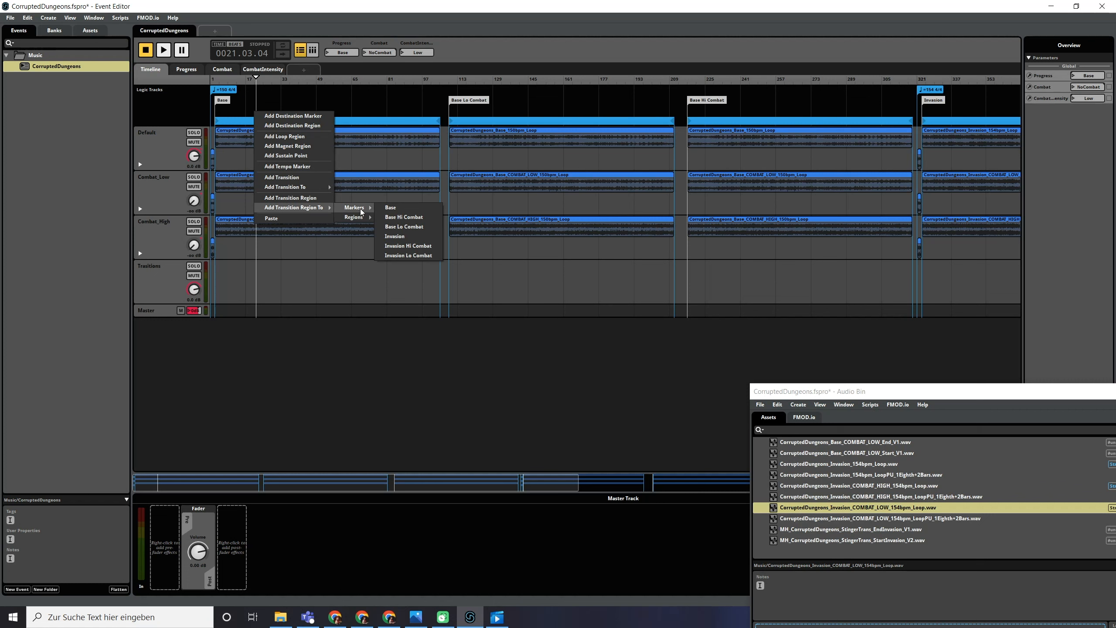
pyautogui.click(395, 237)
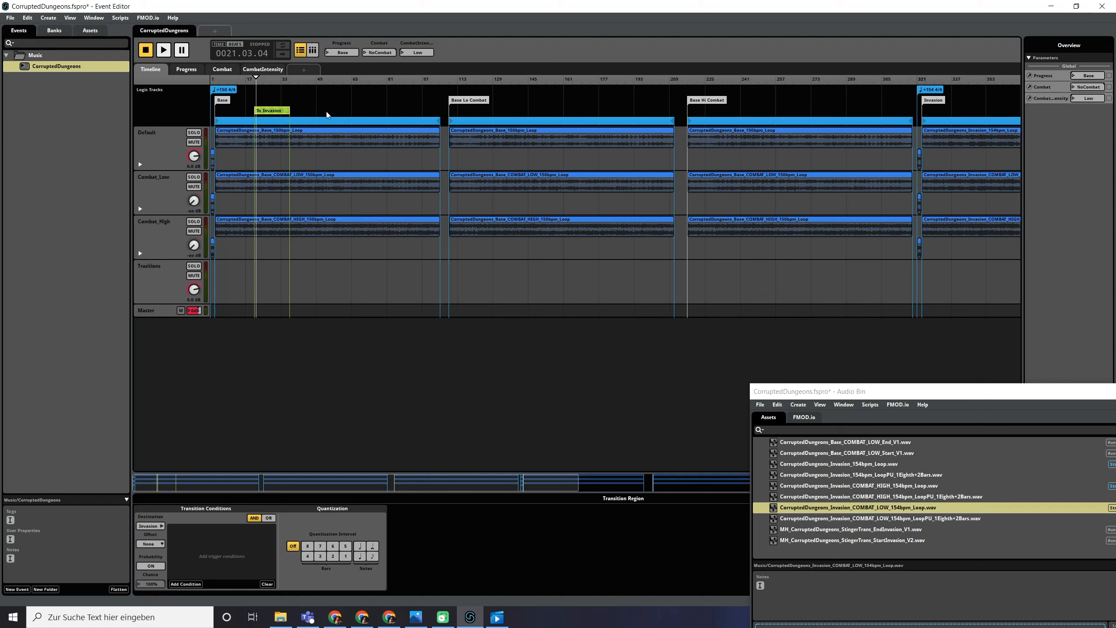
pyautogui.moveTo(269, 113); pyautogui.dragTo(228, 135)
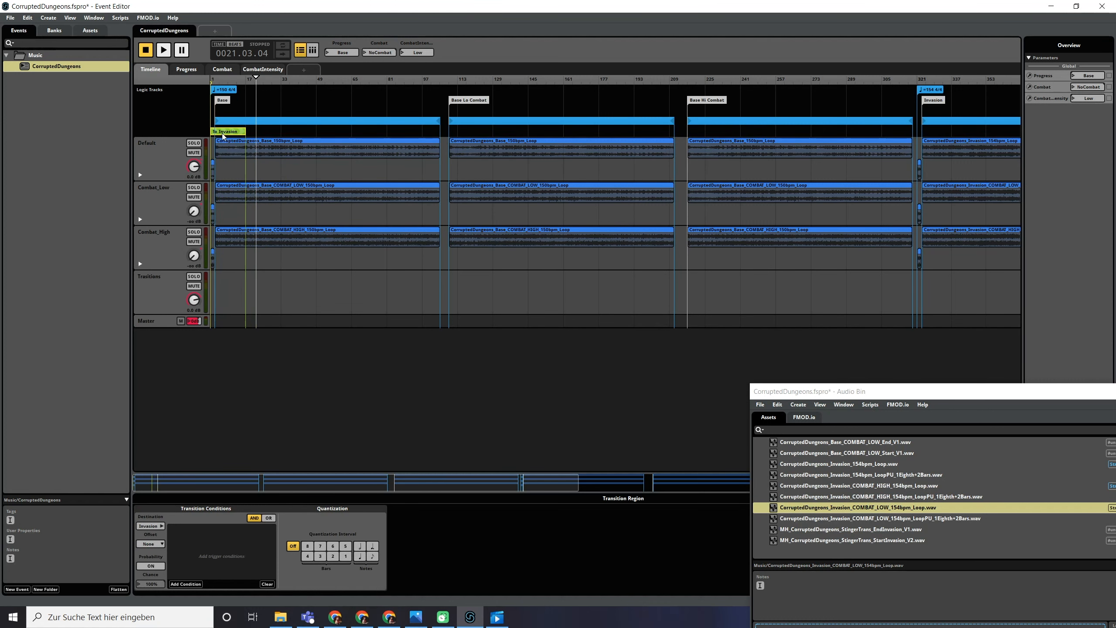
pyautogui.moveTo(250, 132); pyautogui.dragTo(437, 127)
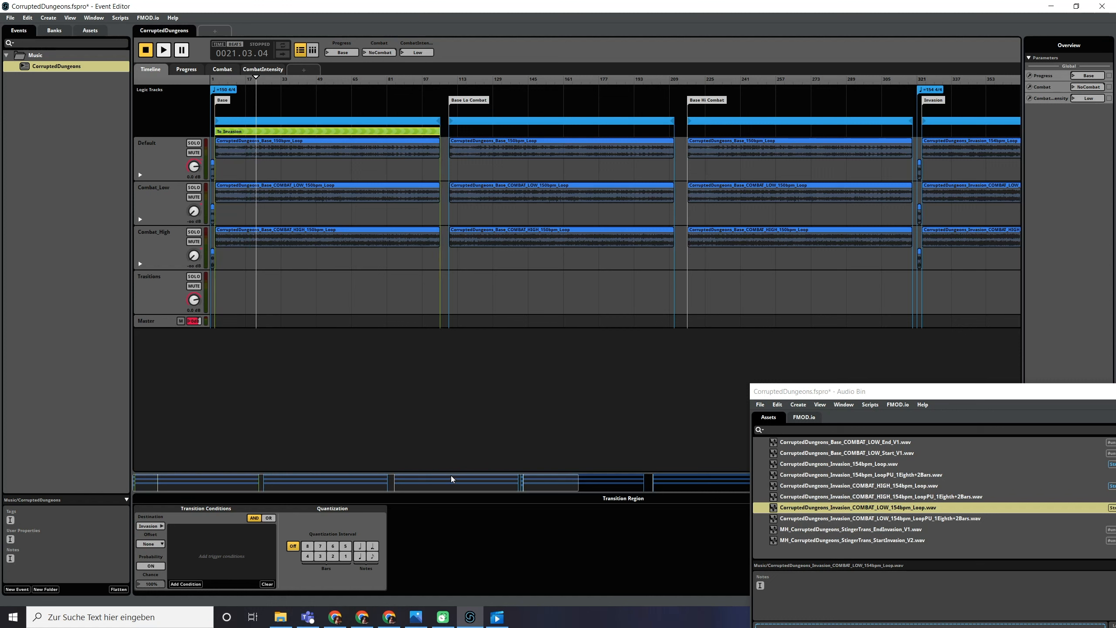
# - Set the To Invasion transition region's effect to Relative and its quantization interval to a quarter note
pyautogui.click(152, 544)
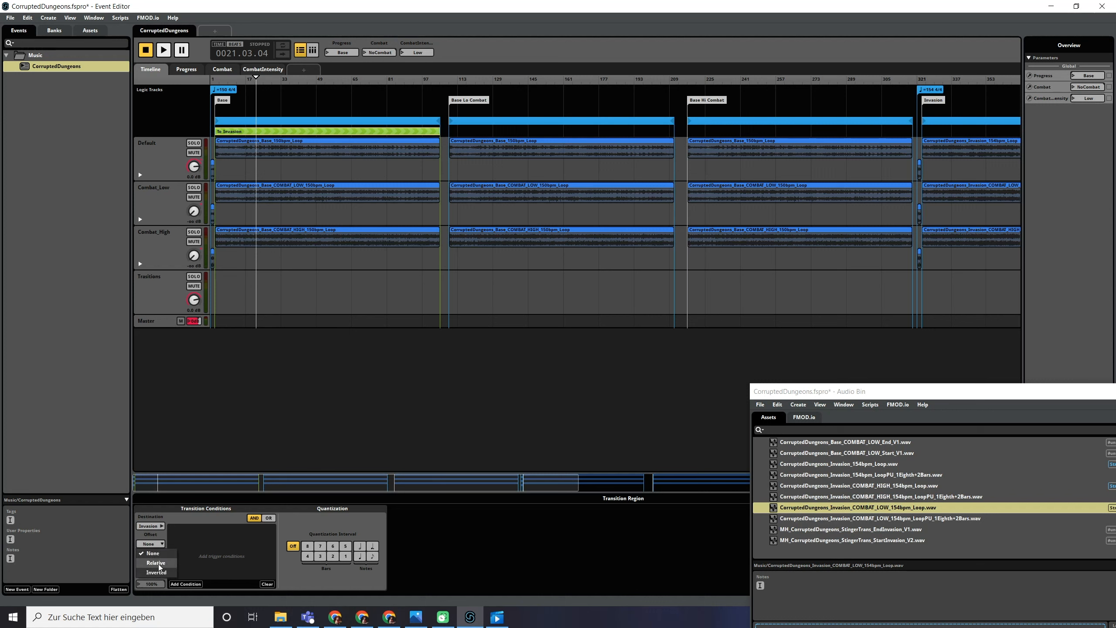
pyautogui.click(158, 563)
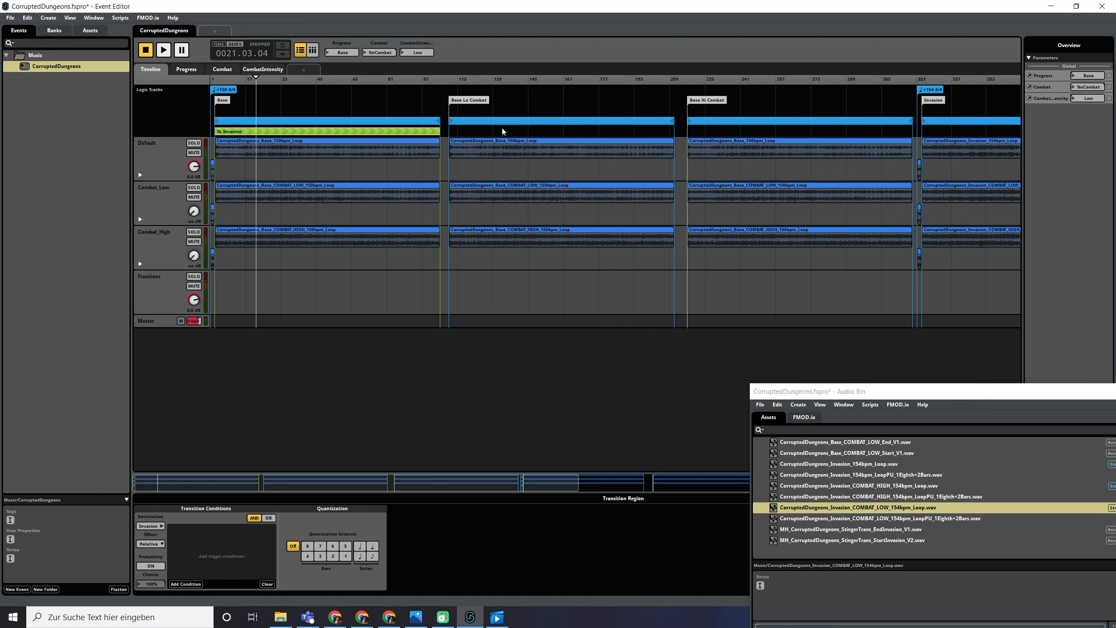
pyautogui.click(152, 544)
pyautogui.click(155, 563)
pyautogui.click(359, 557)
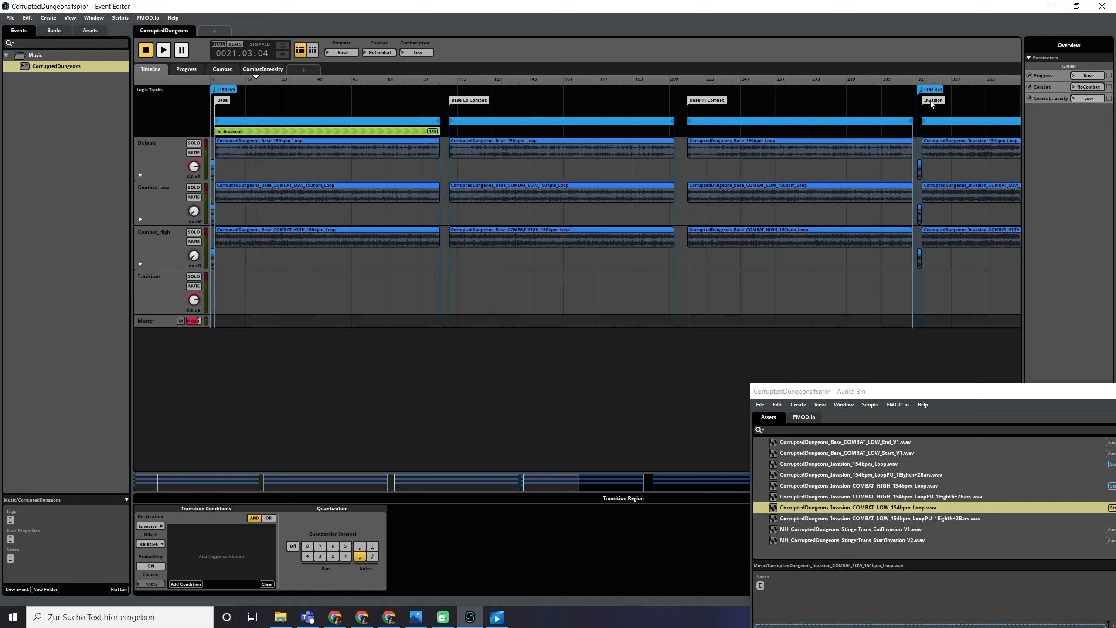
# - Open the To Invasion region's transition timeline and add a source fade-out of about two bars on the Default track
pyautogui.doubleClick(387, 133)
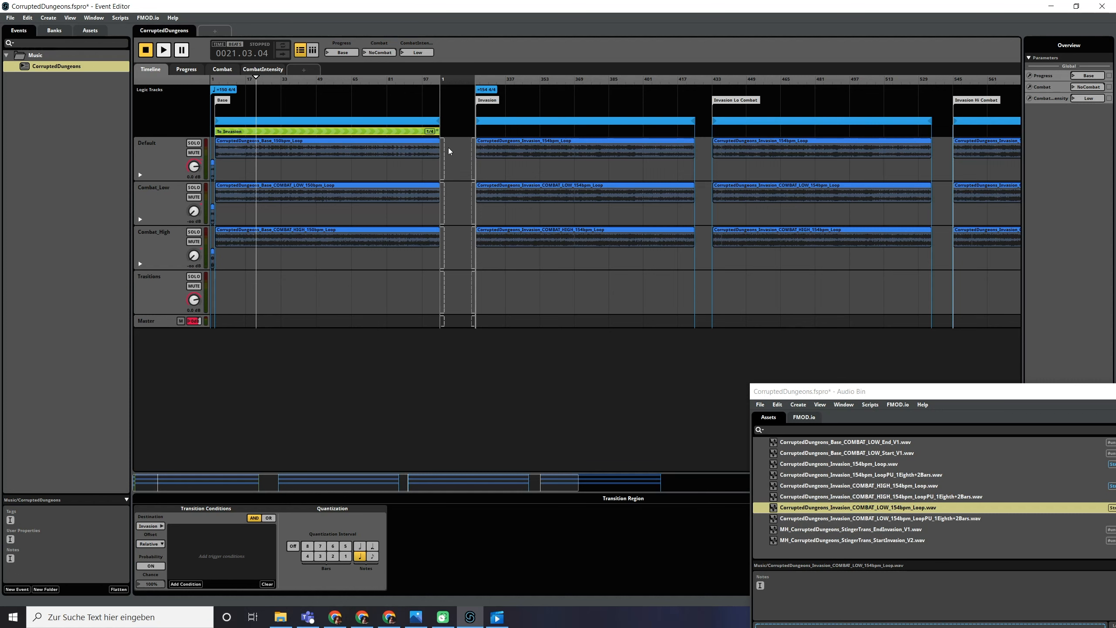
pyautogui.scroll(5, 448, 147)
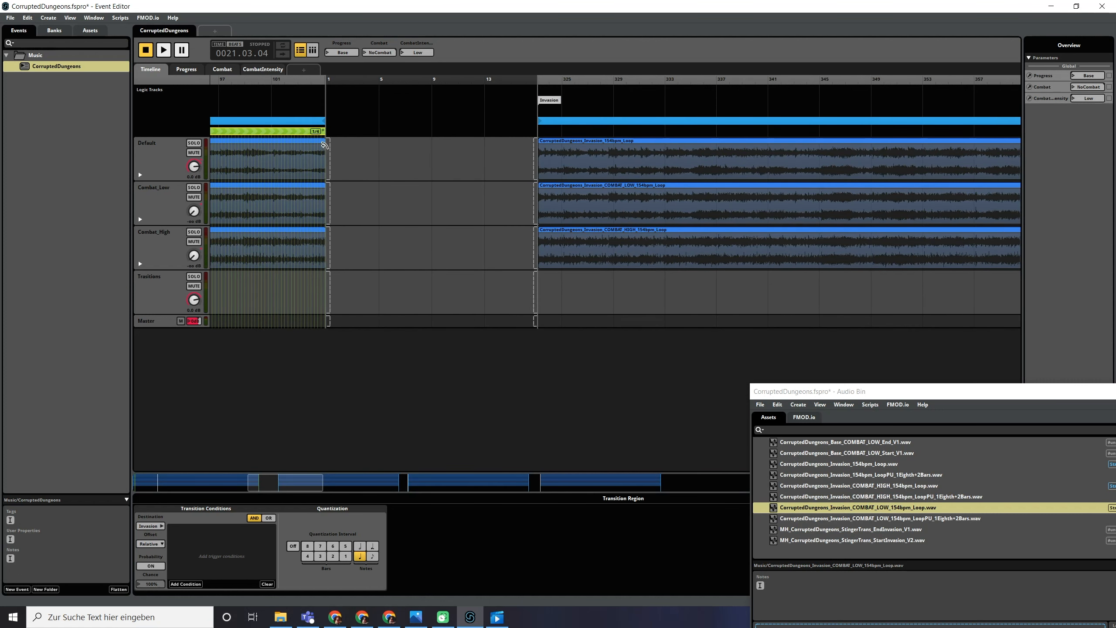
pyautogui.scroll(2, 323, 147)
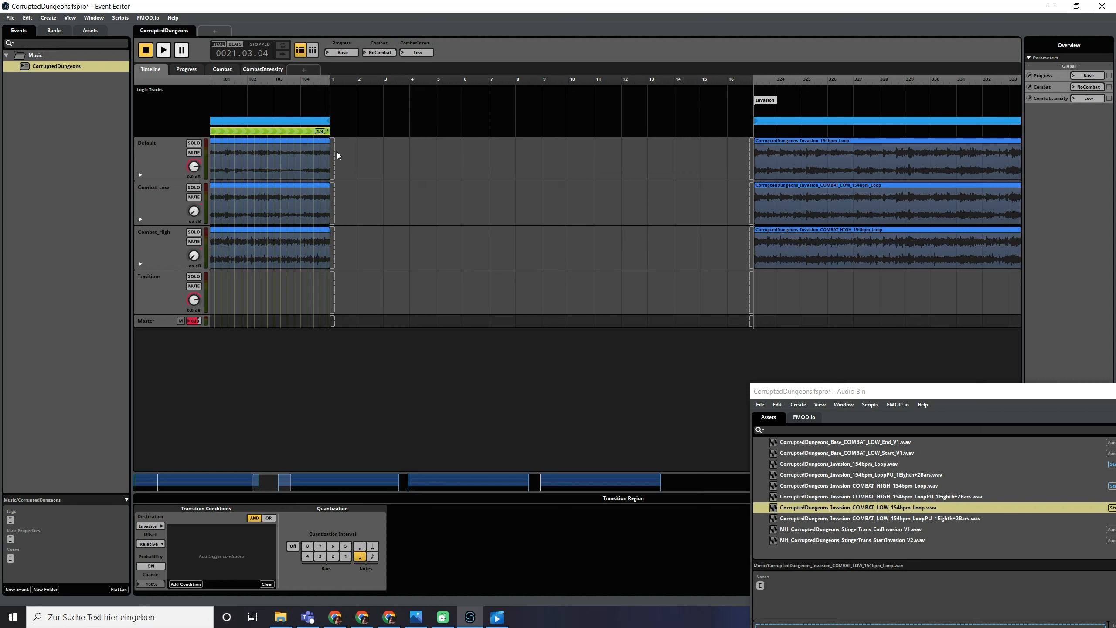
pyautogui.moveTo(336, 160); pyautogui.dragTo(386, 167)
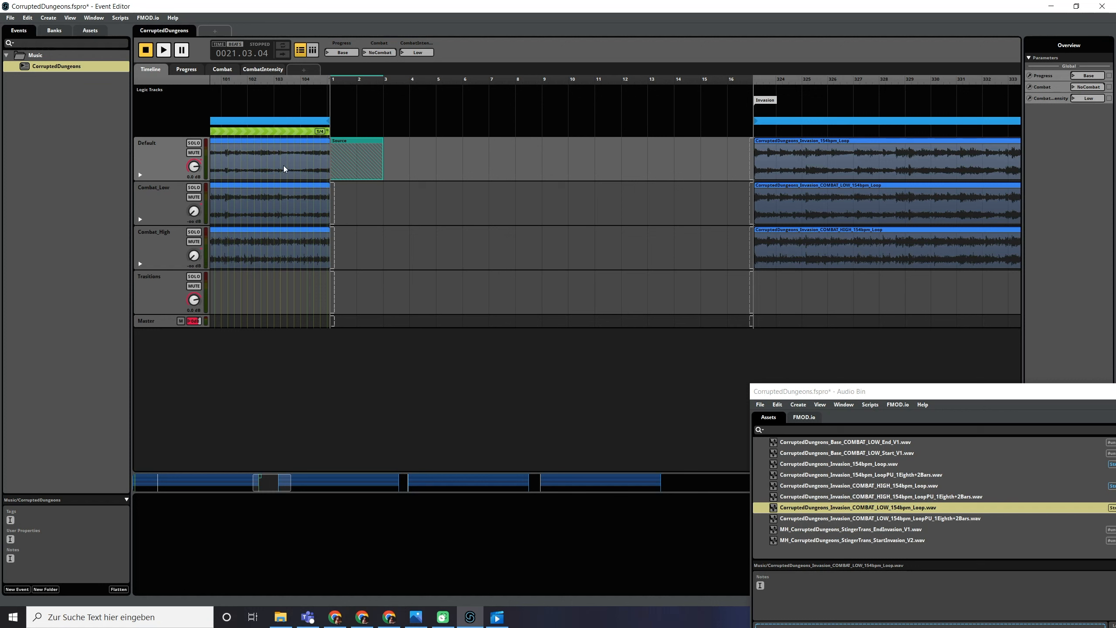
pyautogui.moveTo(383, 145); pyautogui.dragTo(334, 145)
# - Add a destination fade-in of about two bars on the Default track and shorten the transition timeline by one bar
pyautogui.moveTo(749, 171)
pyautogui.mouseDown()
pyautogui.moveTo(686, 174)
pyautogui.moveTo(753, 178)
pyautogui.moveTo(738, 179)
pyautogui.mouseUp()
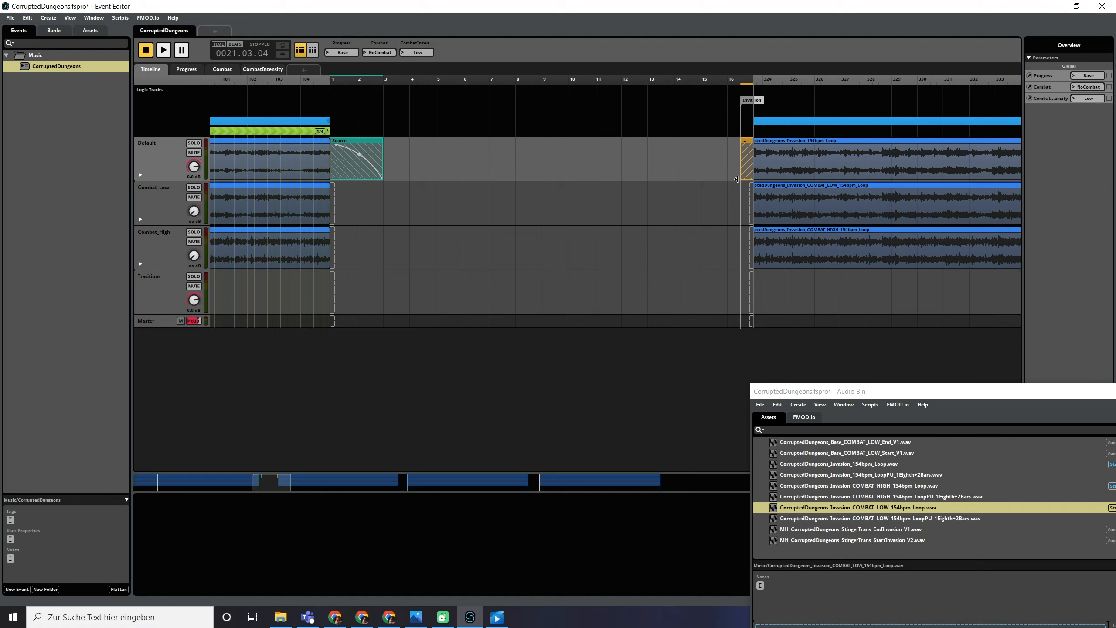
pyautogui.moveTo(739, 141)
pyautogui.mouseDown()
pyautogui.moveTo(752, 144)
pyautogui.moveTo(725, 179)
pyautogui.mouseUp()
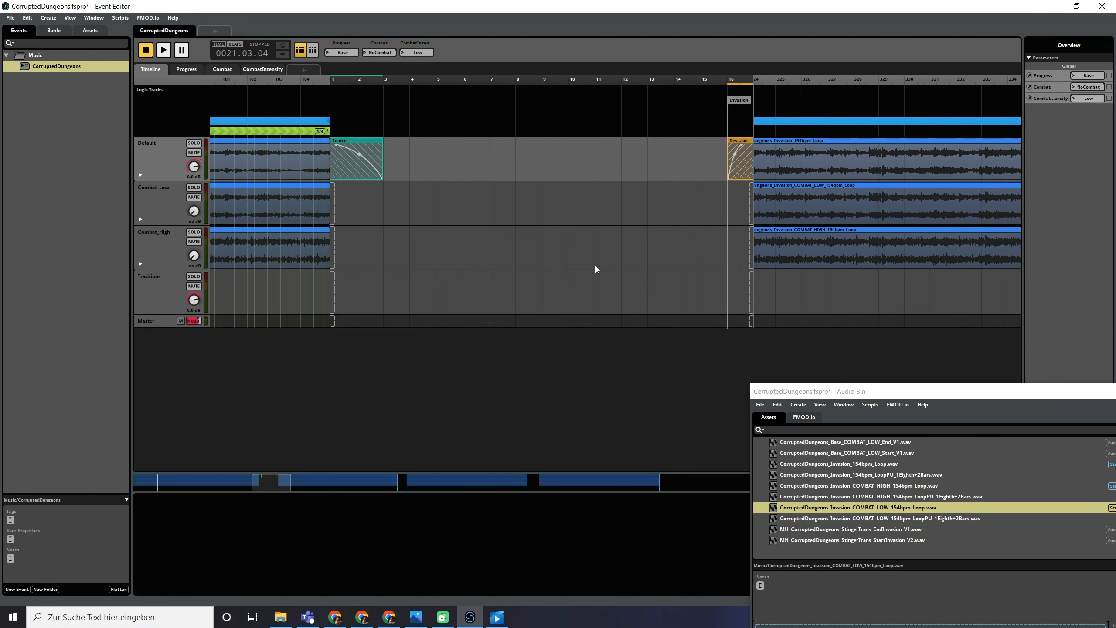
pyautogui.moveTo(728, 176)
pyautogui.mouseDown()
pyautogui.moveTo(690, 177)
pyautogui.moveTo(702, 178)
pyautogui.mouseUp()
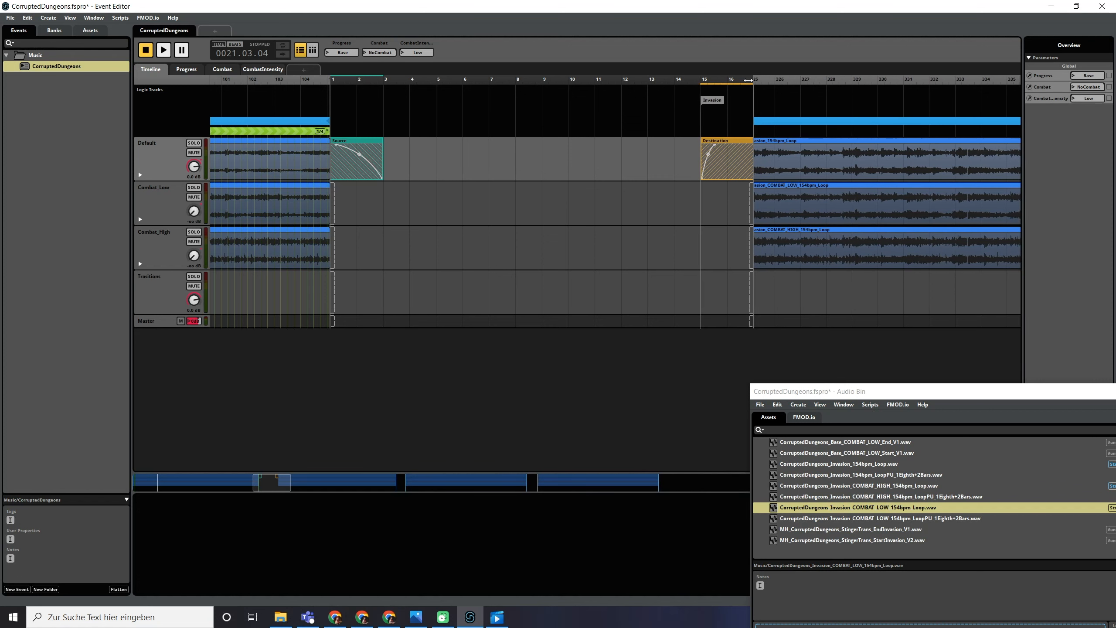
pyautogui.moveTo(752, 79); pyautogui.dragTo(726, 80)
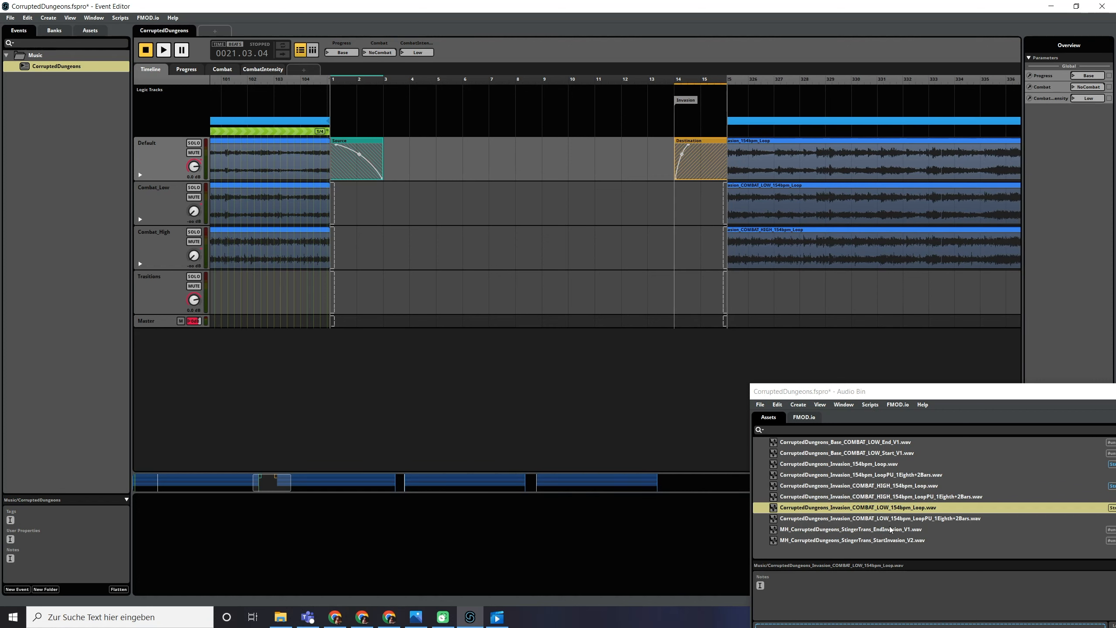
# - Place MH_CorruptedDungeons_StingerTrans_StartInvasion_V2.wav at the start of the Transitions track's transition timeline and shorten the timeline to about four bars
pyautogui.moveTo(876, 542); pyautogui.dragTo(390, 290)
pyautogui.moveTo(457, 299); pyautogui.dragTo(392, 297)
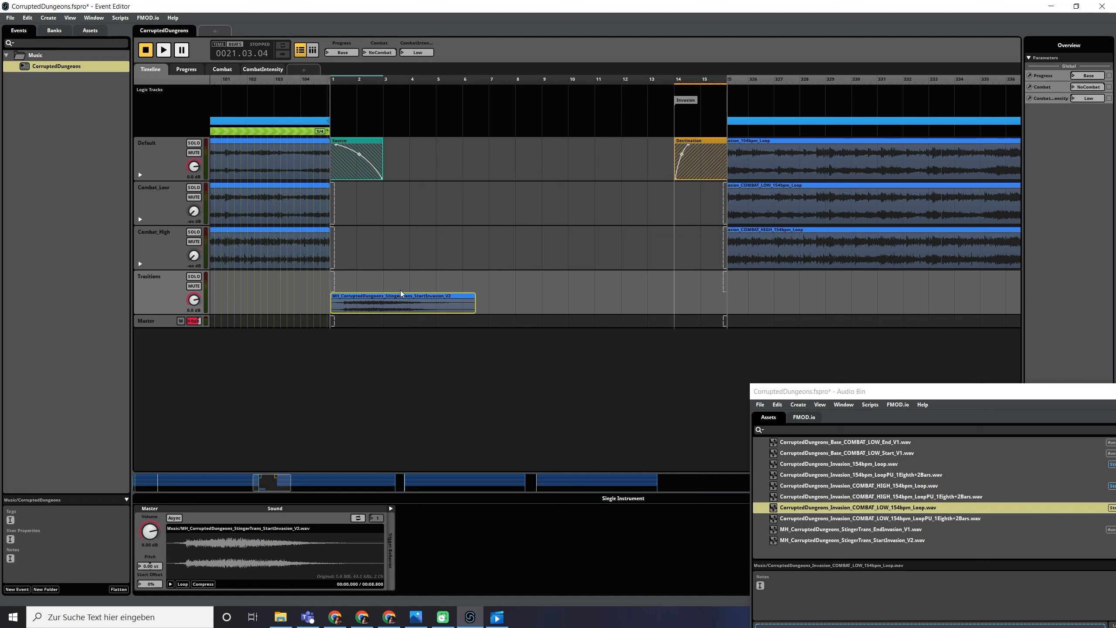
pyautogui.moveTo(702, 79); pyautogui.dragTo(417, 79)
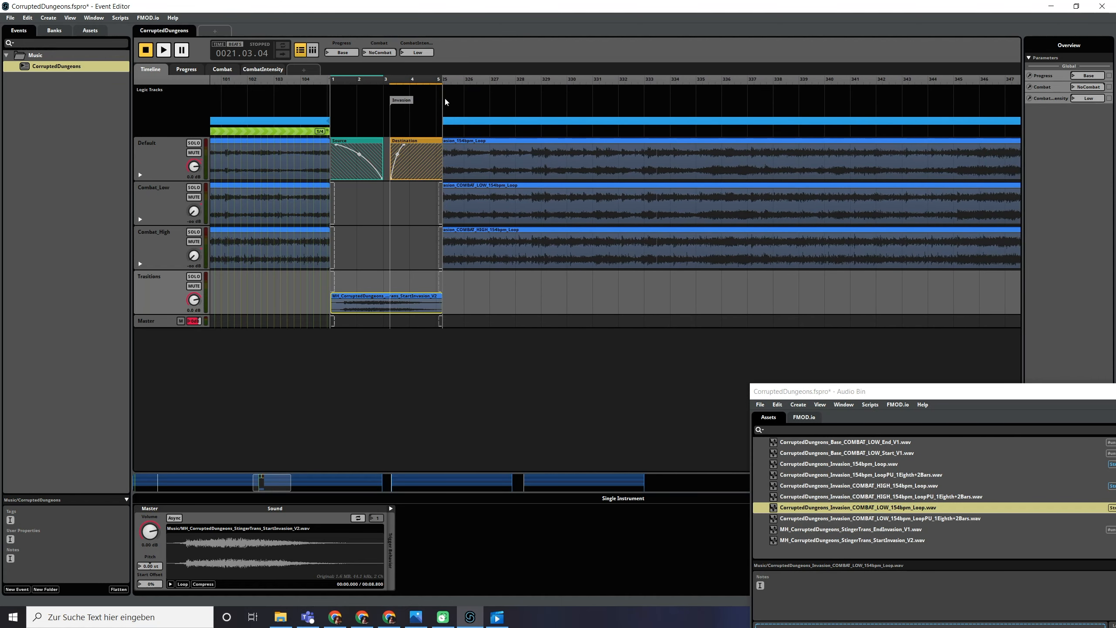
# - Mute the Combat_Low and Combat_High tracks and play the transition from around bar 102 of the first Base loop
pyautogui.click(250, 82)
pyautogui.click(194, 198)
pyautogui.click(194, 242)
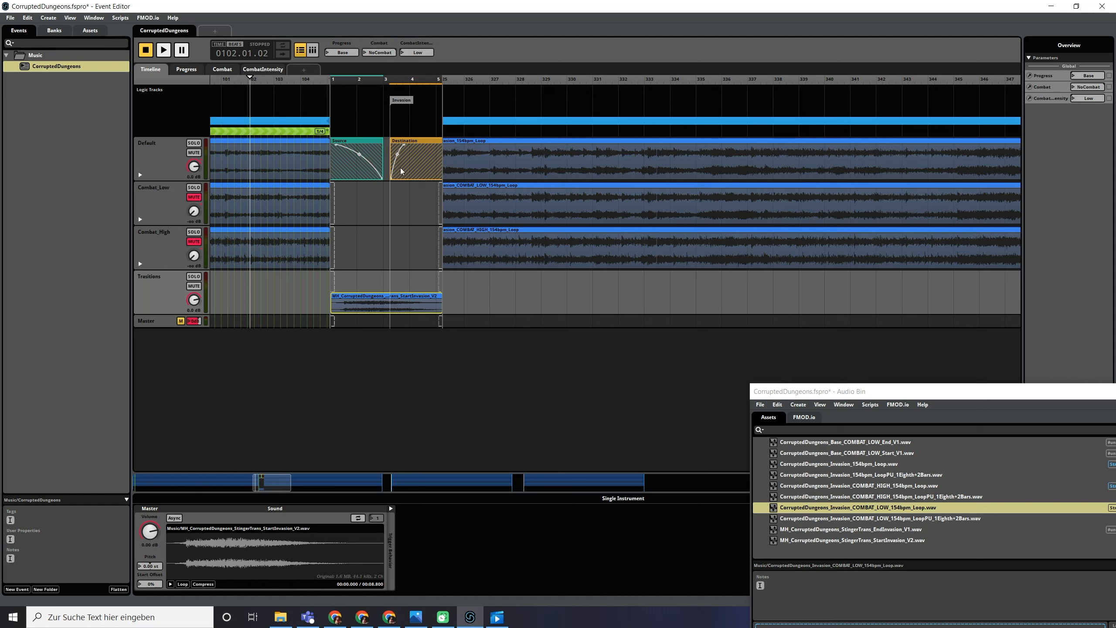
pyautogui.press('space')
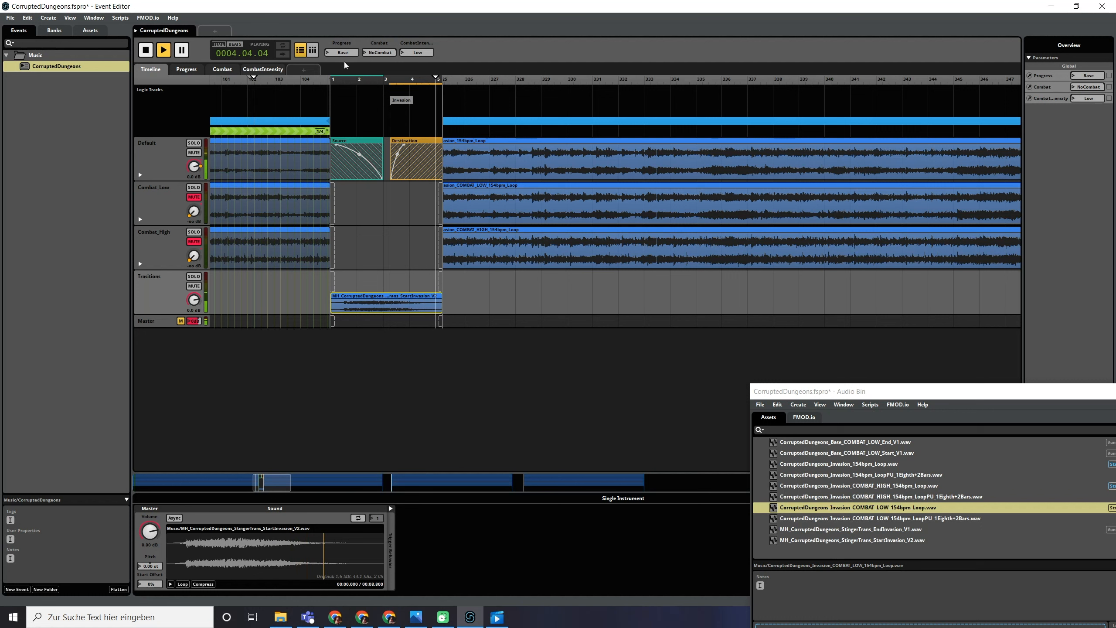
pyautogui.press('space')
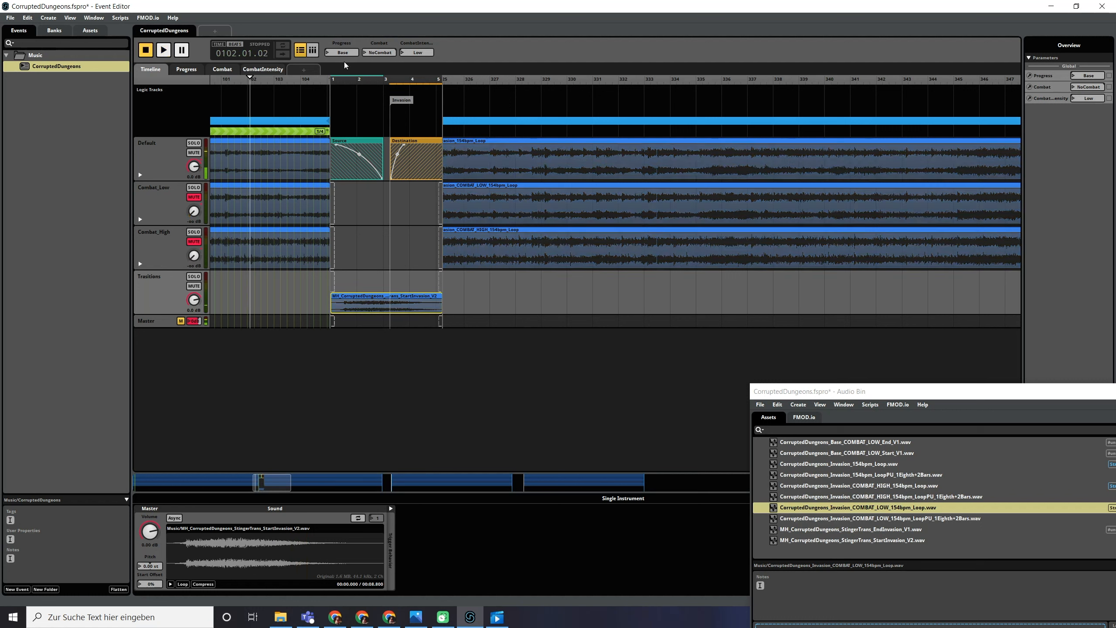
pyautogui.moveTo(342, 52)
pyautogui.mouseDown()
pyautogui.moveTo(343, 44)
pyautogui.moveTo(349, 61)
pyautogui.mouseUp()
# - Toggle the To Invasion region's transition timeline and leave it closed
pyautogui.doubleClick(298, 133)
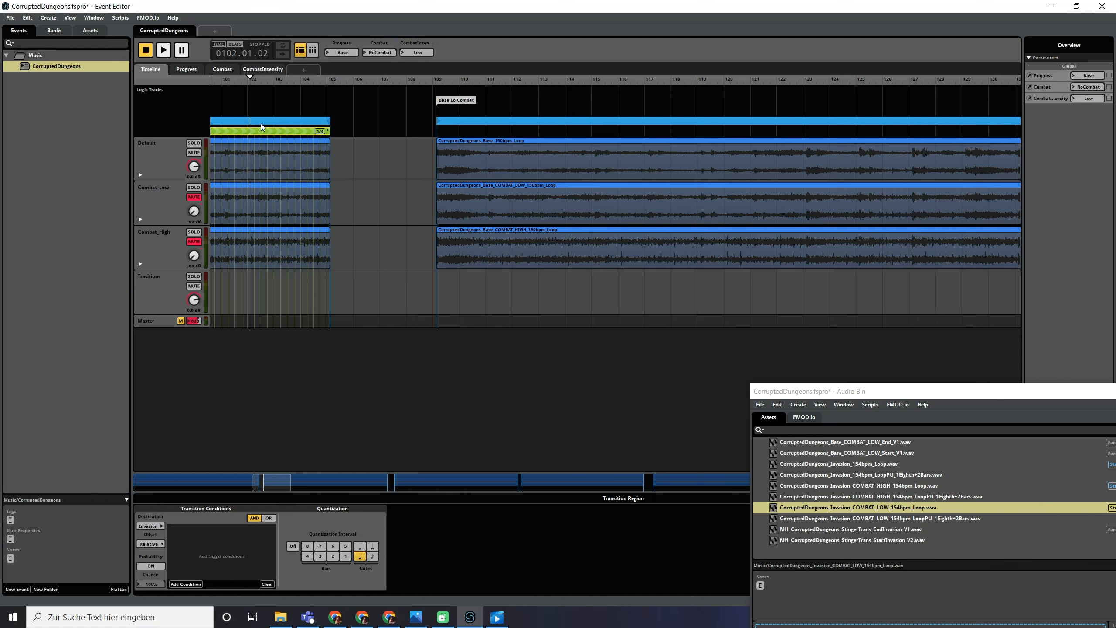
pyautogui.doubleClick(276, 132)
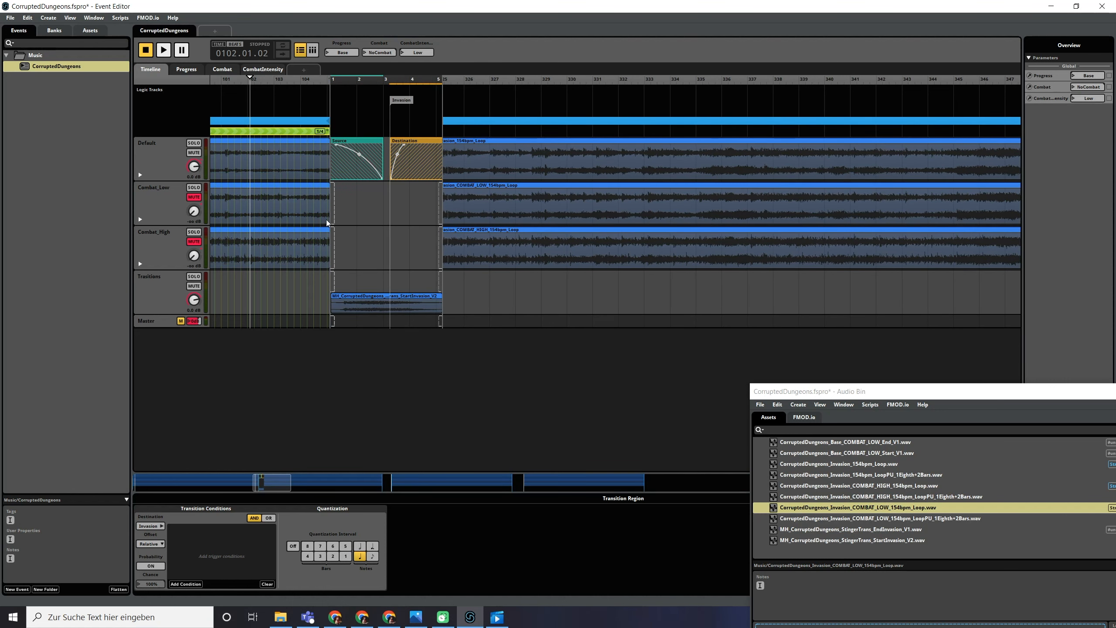
pyautogui.doubleClick(295, 133)
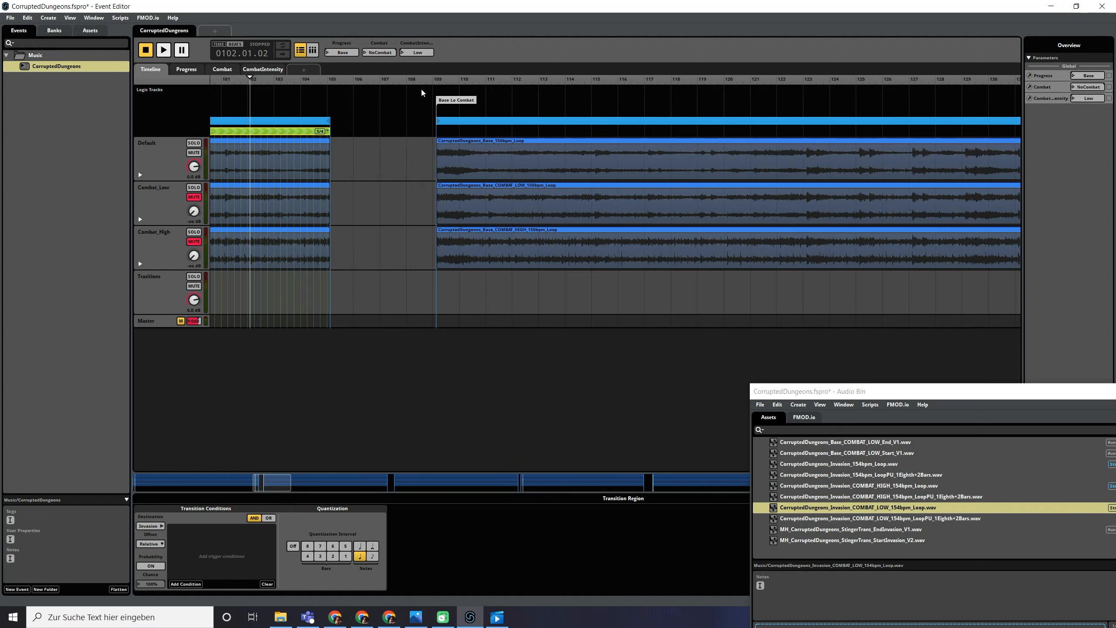
# - Select the Base Lo Combat marker with its loop region and three clips, and nudge them slightly earlier
pyautogui.moveTo(416, 92); pyautogui.dragTo(492, 246)
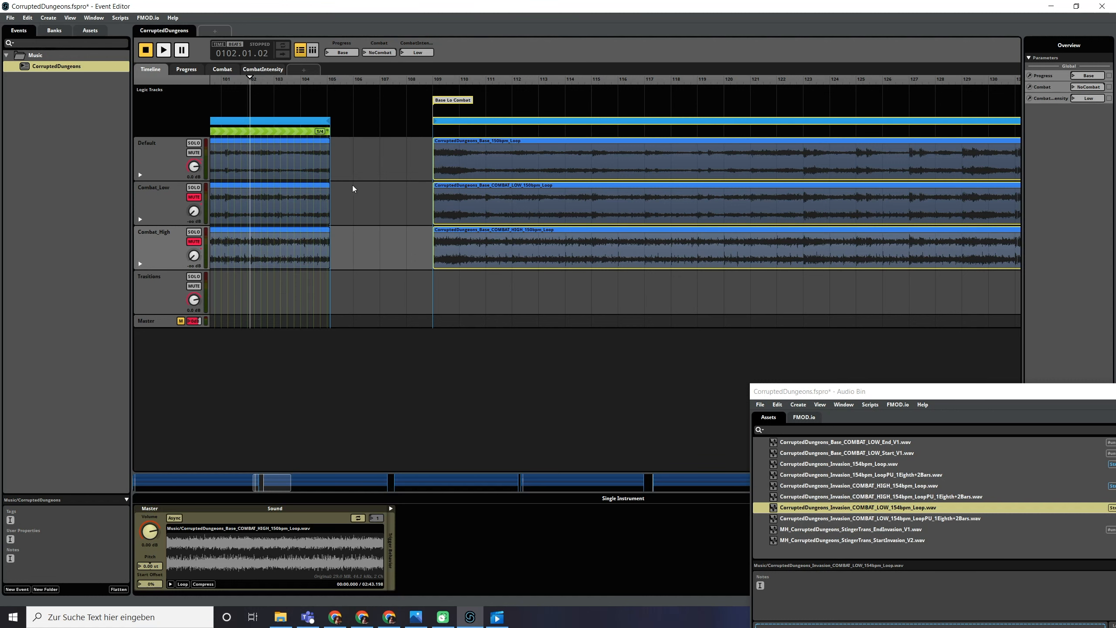
pyautogui.scroll(3, 346, 182)
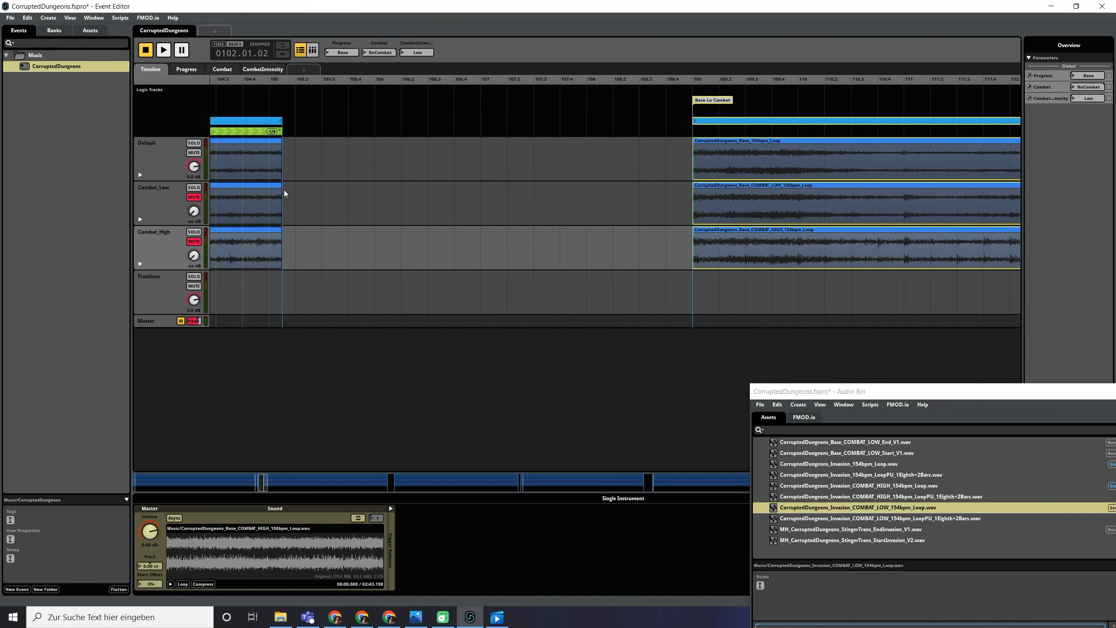
pyautogui.hscroll(-3, 322, 223)
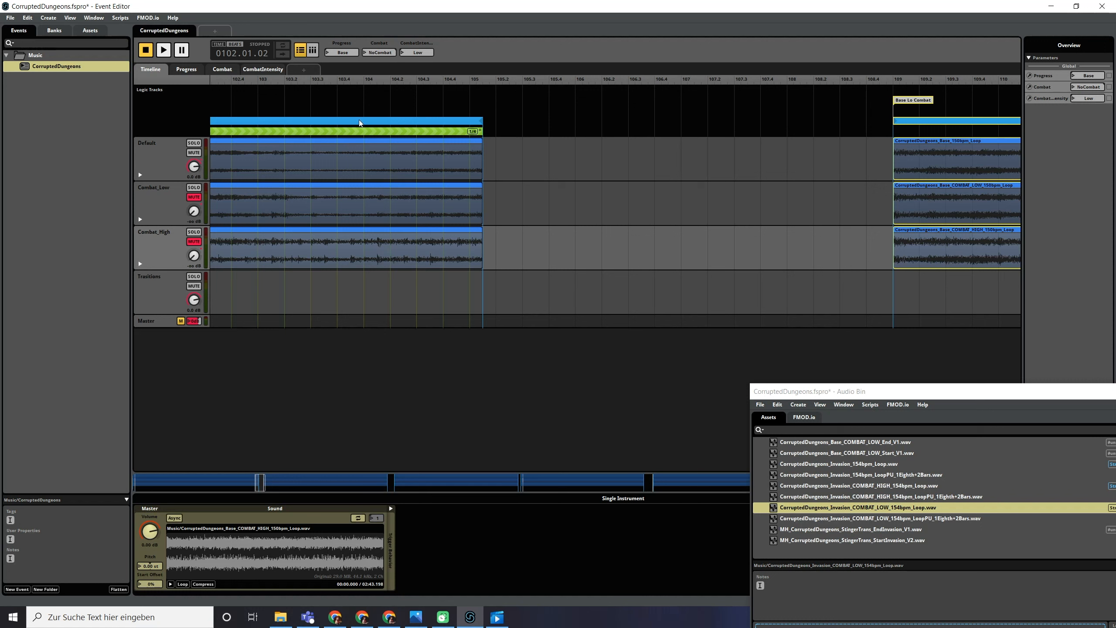
# - Add a Progress parameter condition with the value Invasion to the To Invasion transition region
pyautogui.click(370, 131)
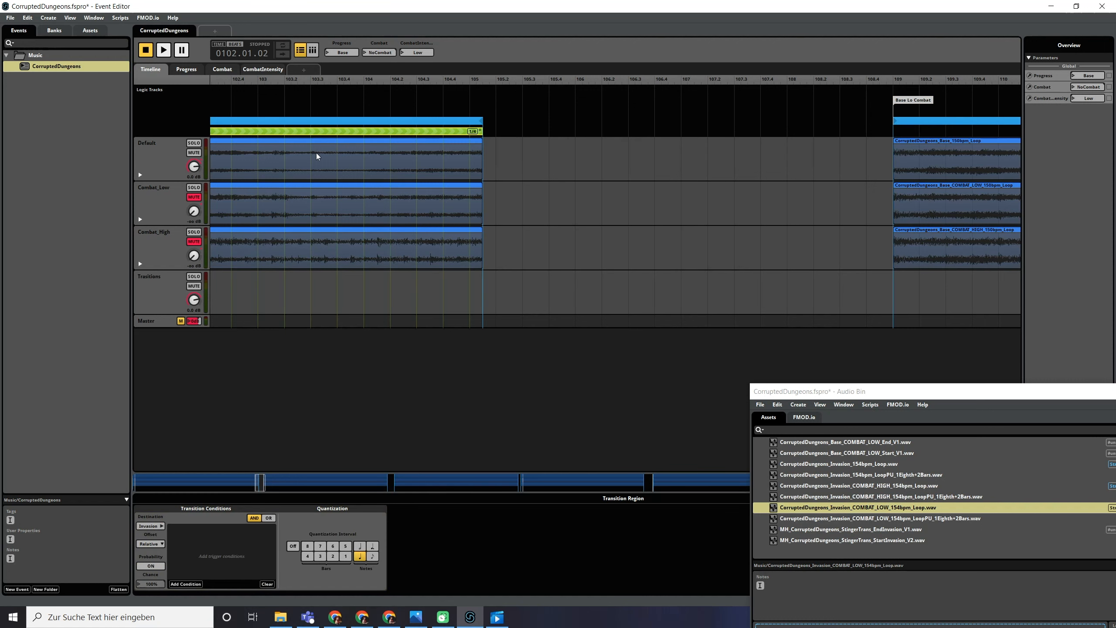
pyautogui.scroll(-15, 416, 155)
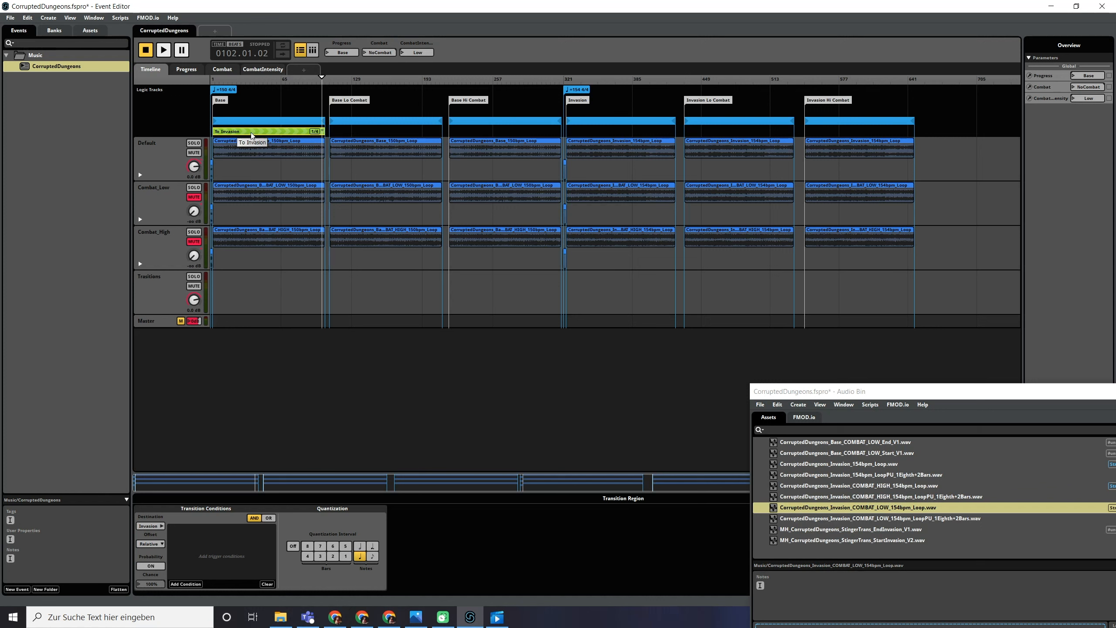
pyautogui.click(188, 584)
pyautogui.moveTo(219, 566)
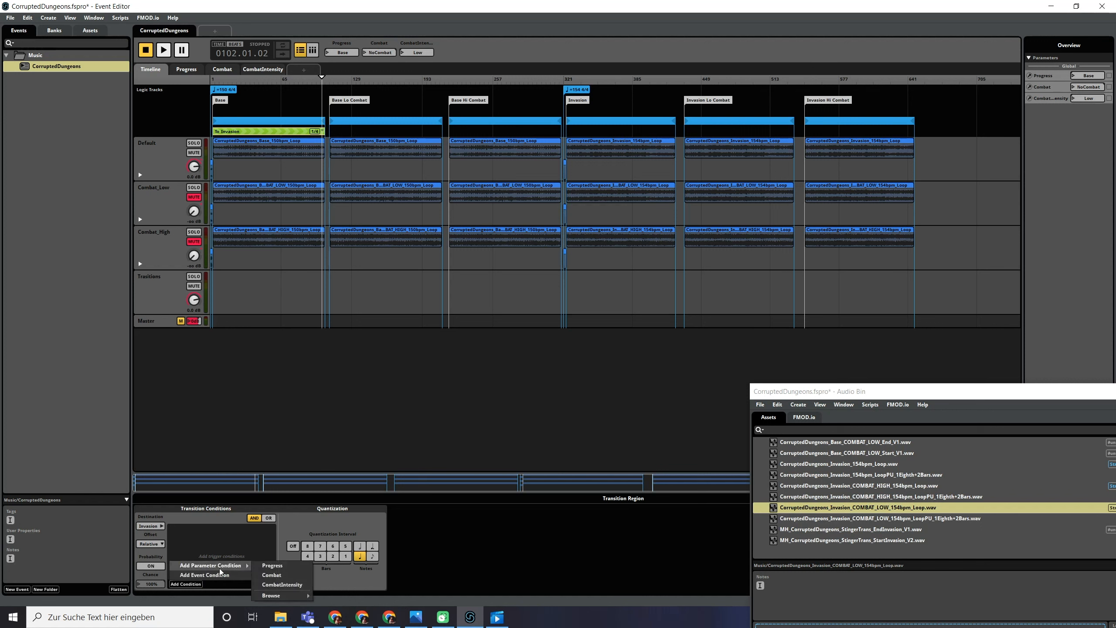
pyautogui.click(272, 565)
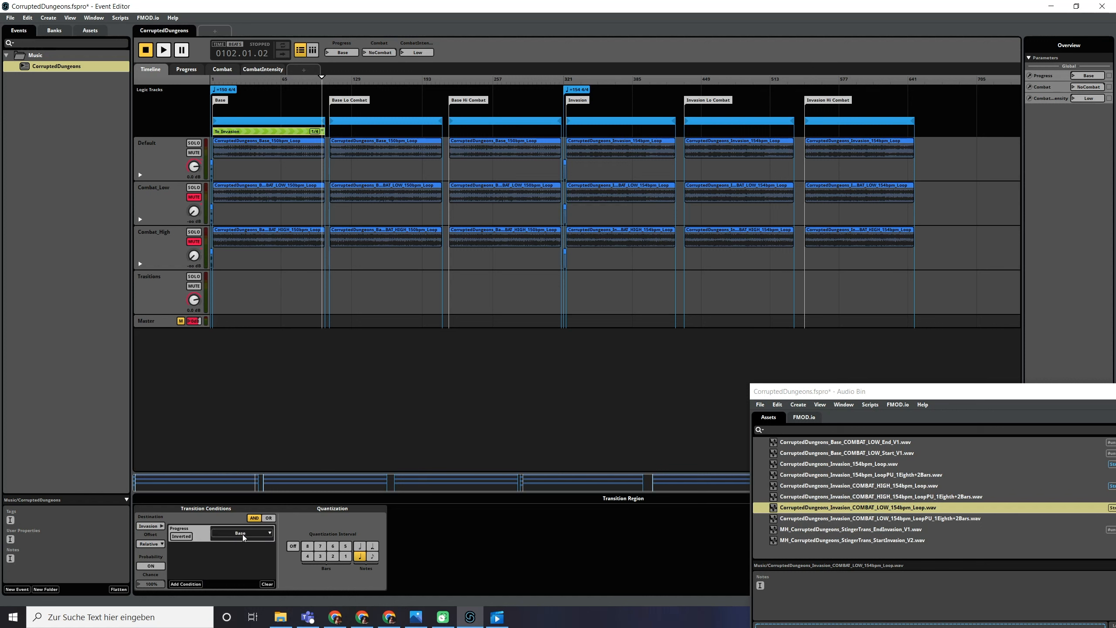
pyautogui.click(238, 553)
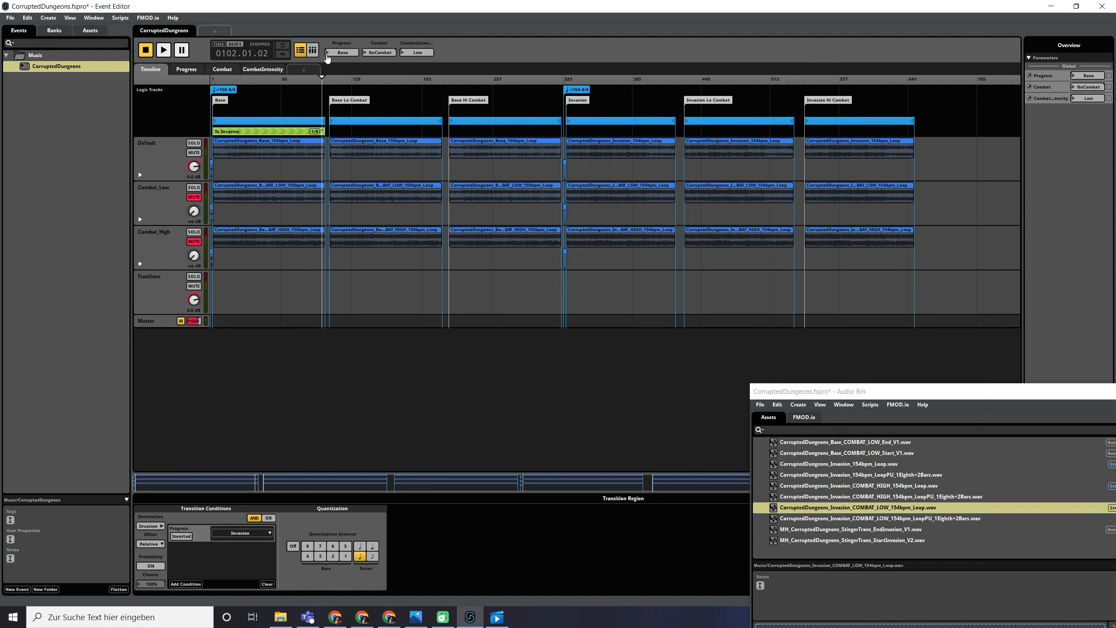
# - Play from around bar 63 of the first Base loop and switch Progress to Invasion to test the transition
pyautogui.click(279, 80)
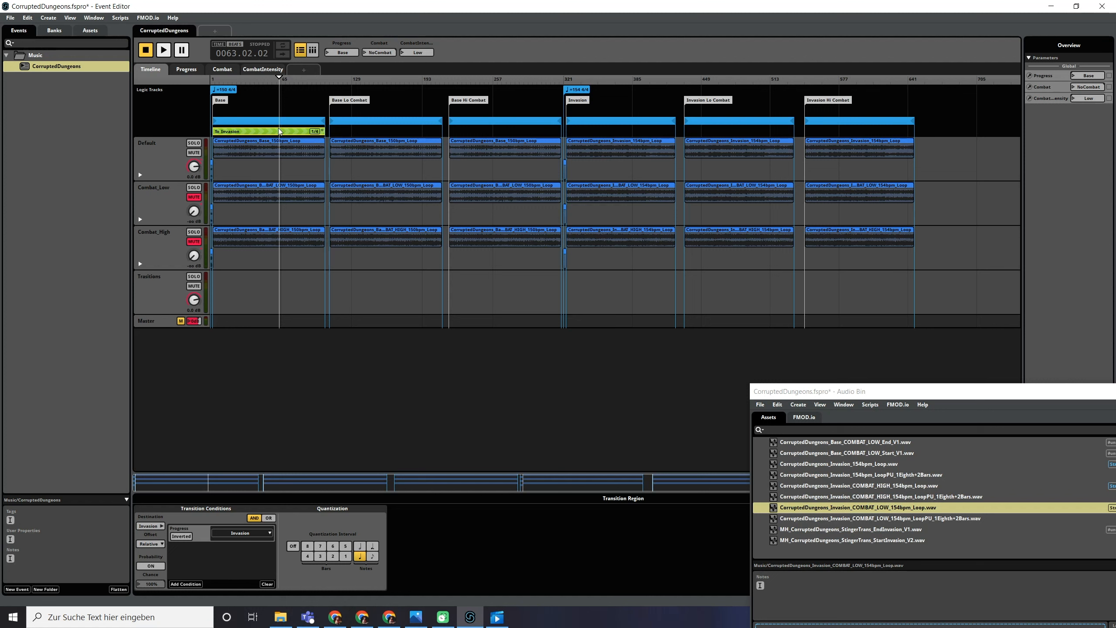
pyautogui.press('space')
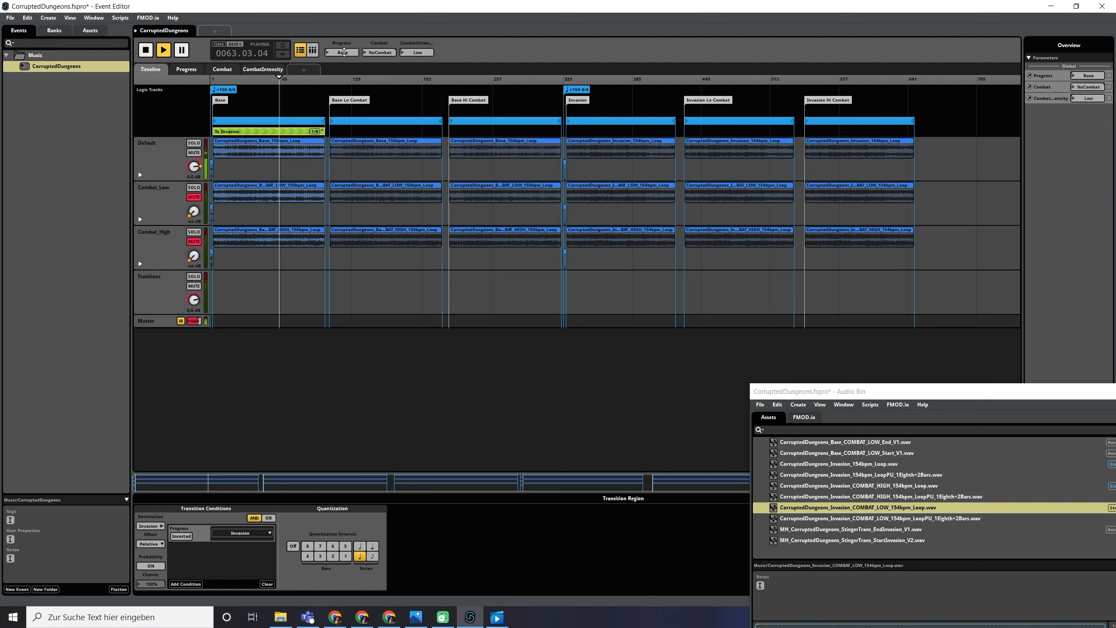
pyautogui.click(344, 52)
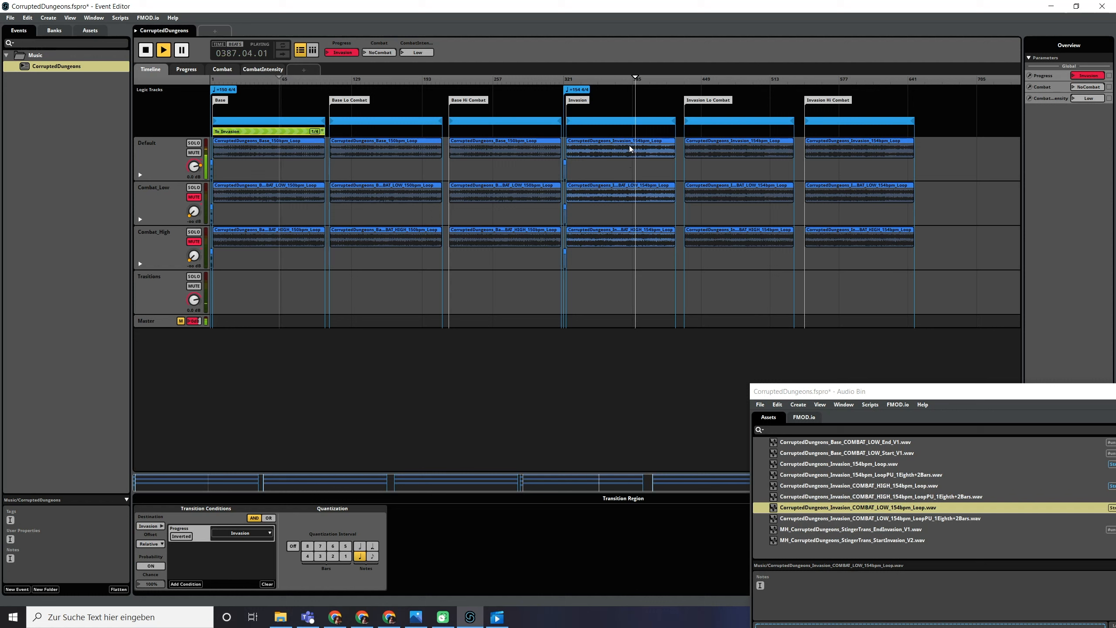
pyautogui.press('space')
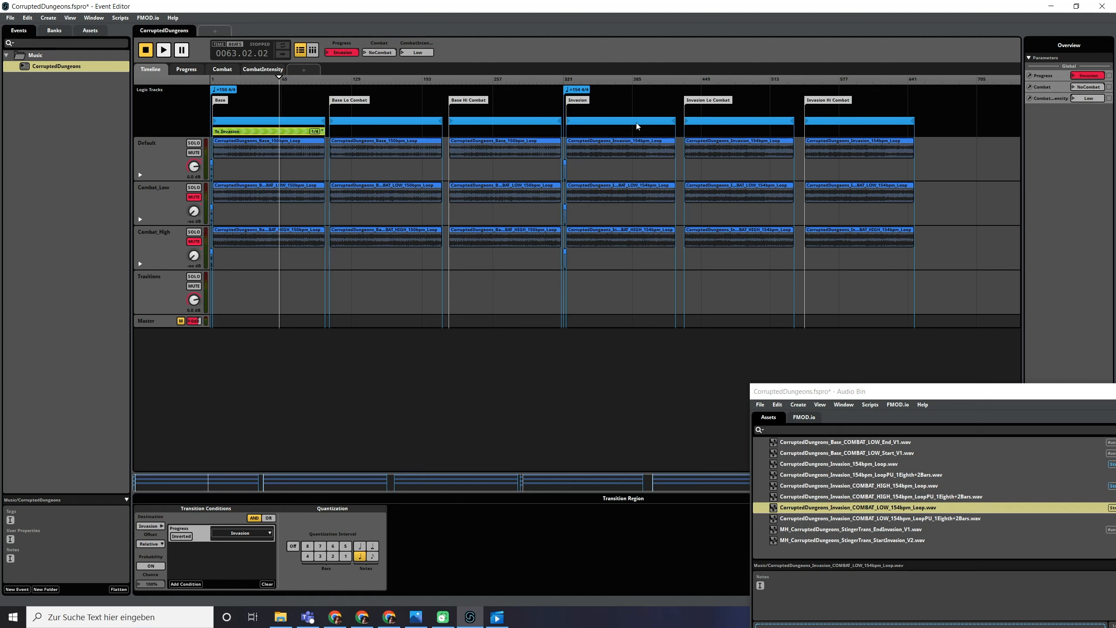
# - Add a transition region to the Base marker and stretch it across the first Invasion loop
pyautogui.click(271, 136)
pyautogui.click(568, 130)
pyautogui.rightClick(568, 134)
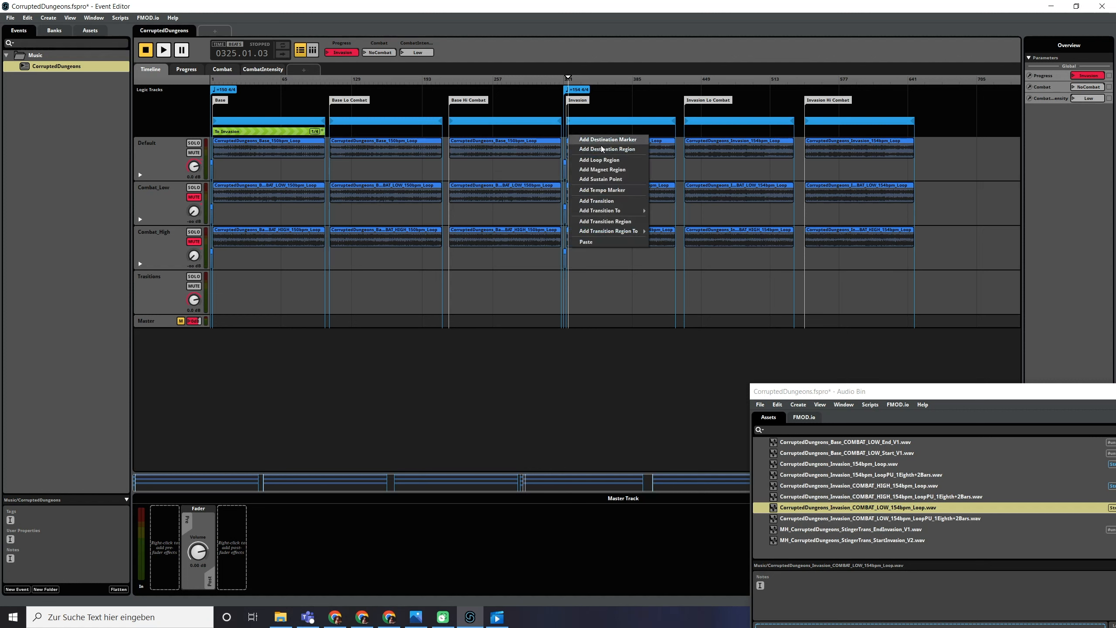
pyautogui.moveTo(621, 230)
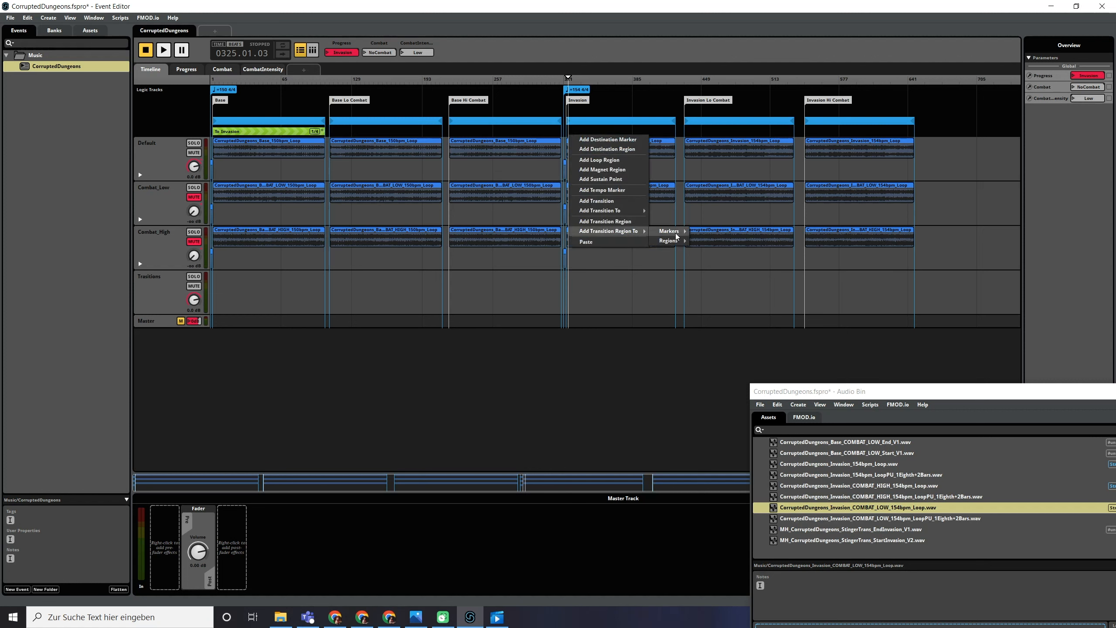
pyautogui.moveTo(669, 230)
pyautogui.click(714, 233)
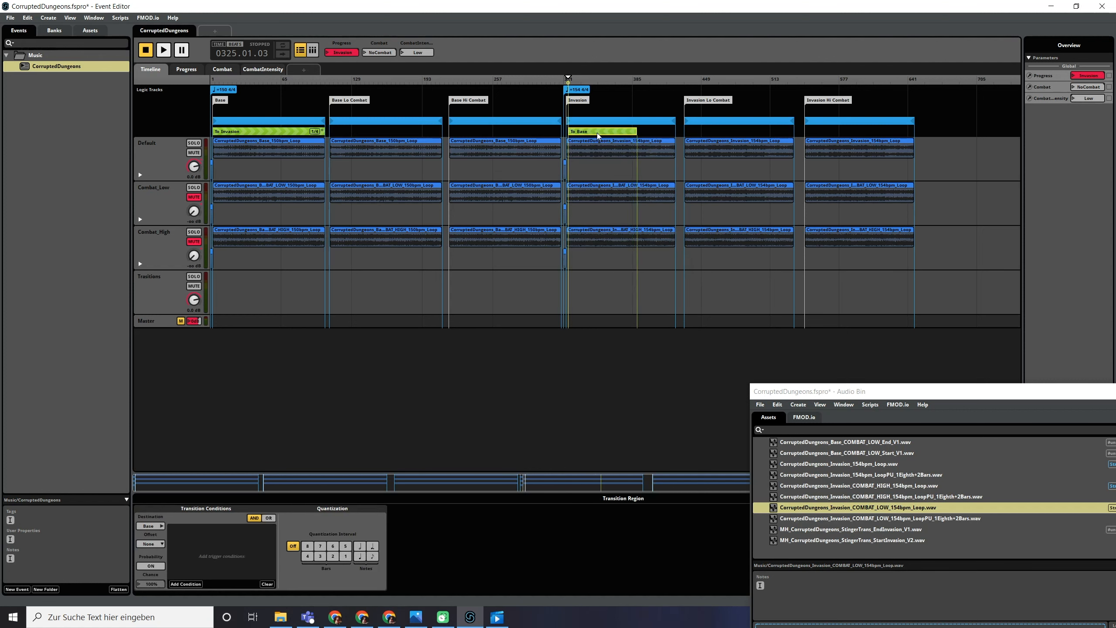
pyautogui.moveTo(633, 132); pyautogui.dragTo(675, 132)
# - Set the transition effect of the To Base transition region to Relative
pyautogui.click(149, 526)
pyautogui.click(147, 535)
pyautogui.click(154, 543)
pyautogui.click(157, 568)
# - Add a Progress parameter condition with the value Base to the To Base region and set its quantization interval to a quarter note
pyautogui.click(188, 585)
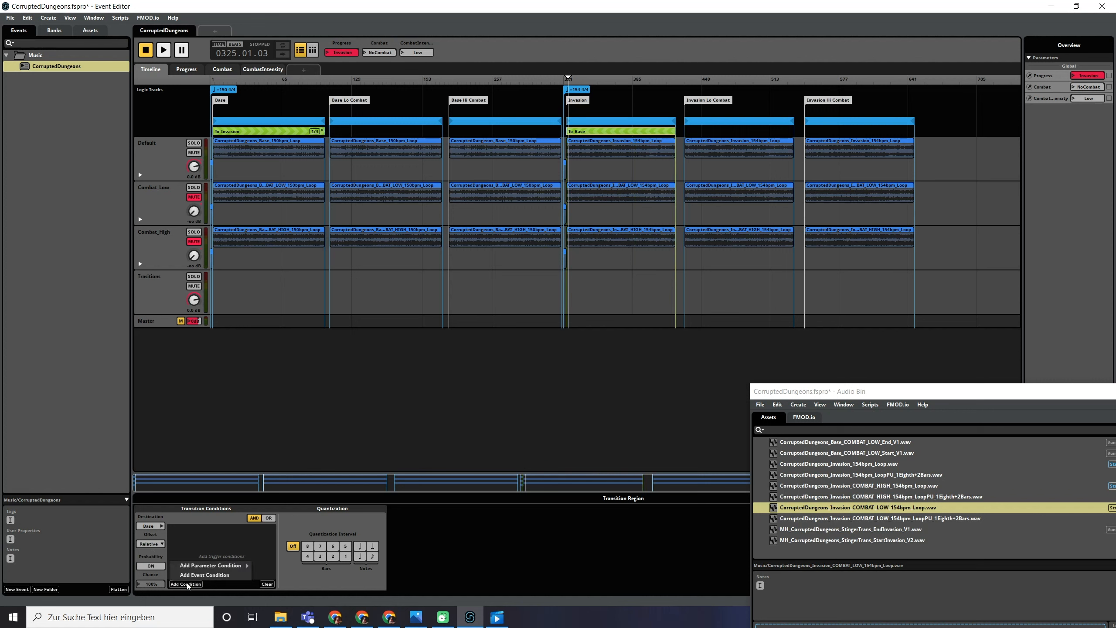
pyautogui.moveTo(239, 566)
pyautogui.click(276, 566)
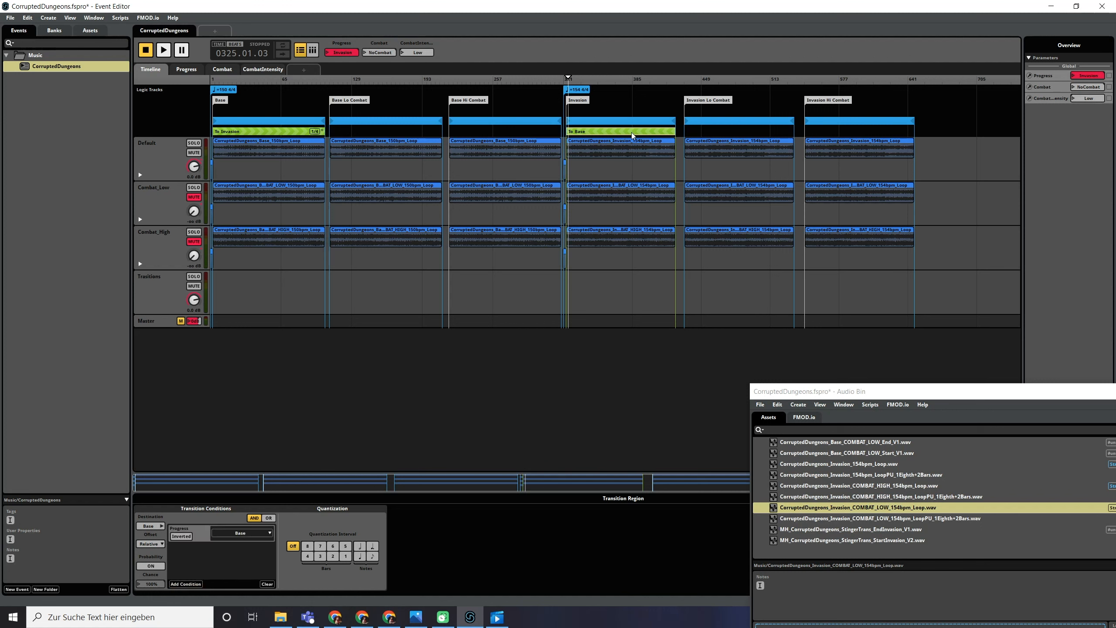
pyautogui.click(360, 557)
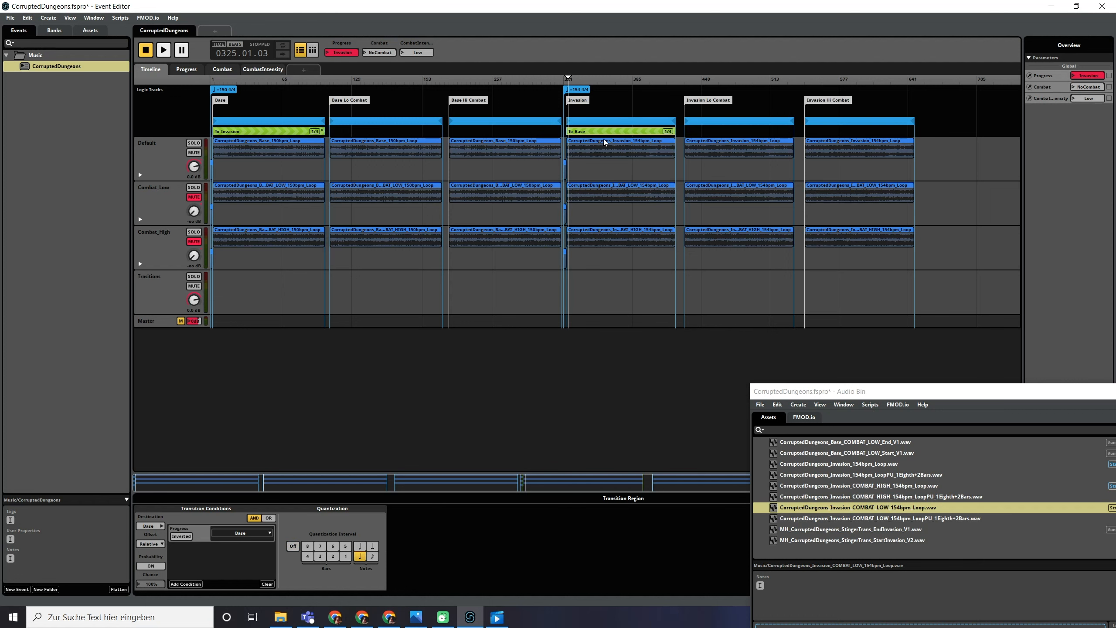
# - Examine the To Base transition timeline between the end of the first Invasion loop and the Base marker
pyautogui.scroll(10, 604, 143)
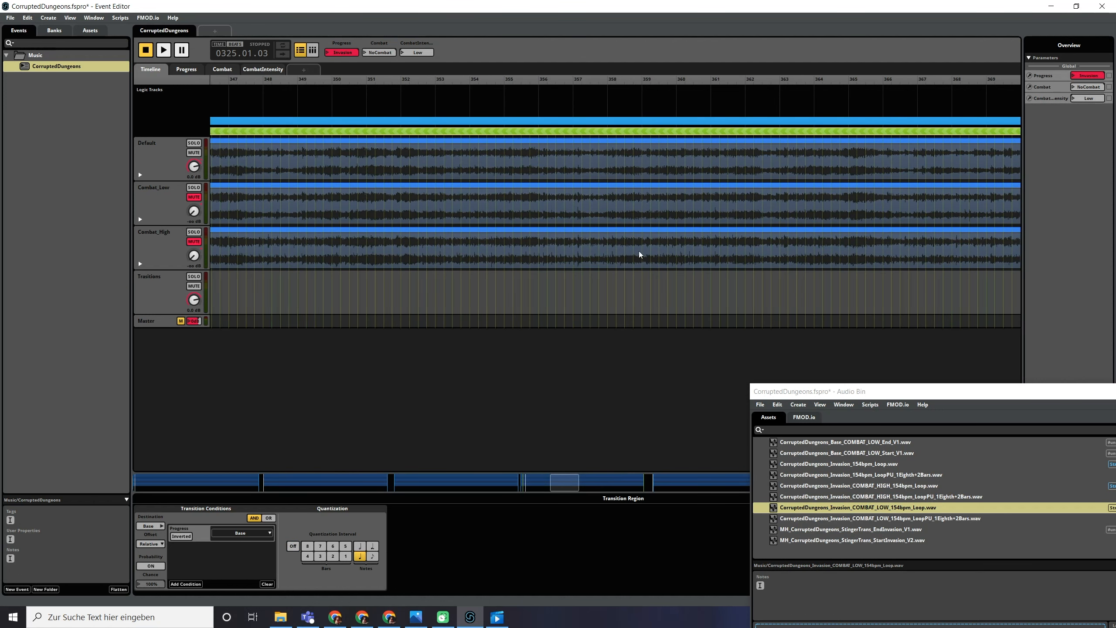
pyautogui.scroll(-8, 695, 154)
pyautogui.scroll(2, 711, 131)
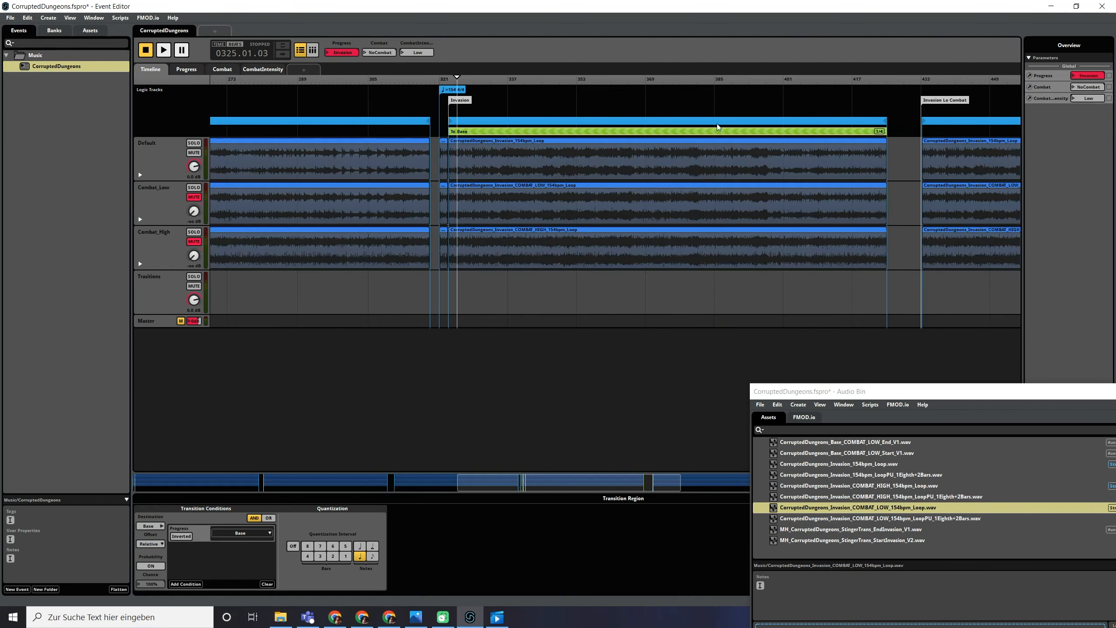
pyautogui.scroll(4, 905, 178)
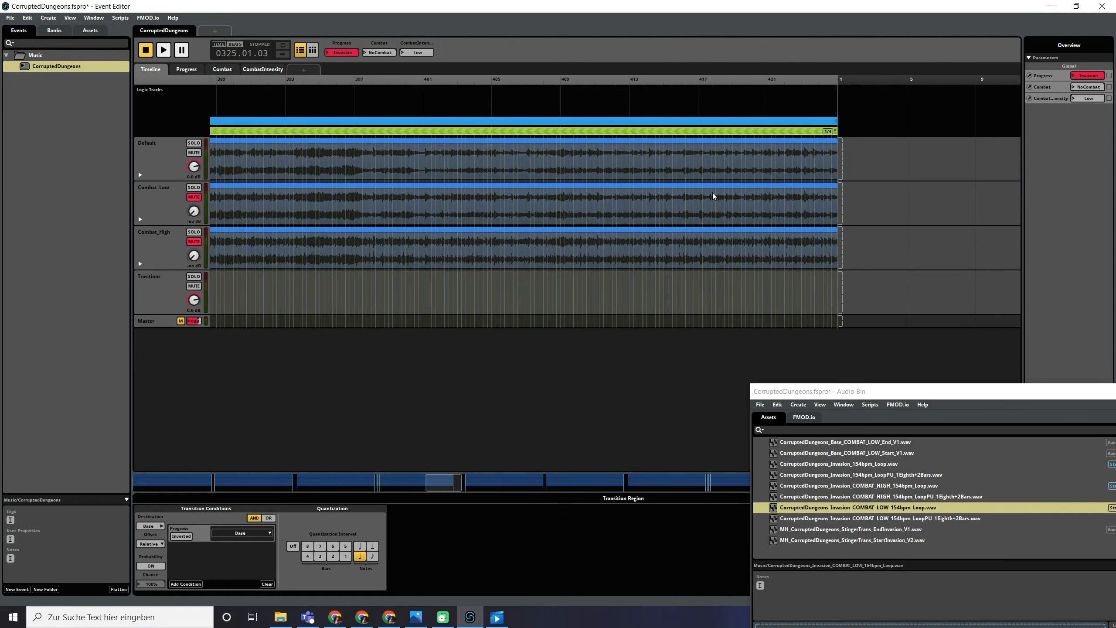
pyautogui.hscroll(5, 685, 182)
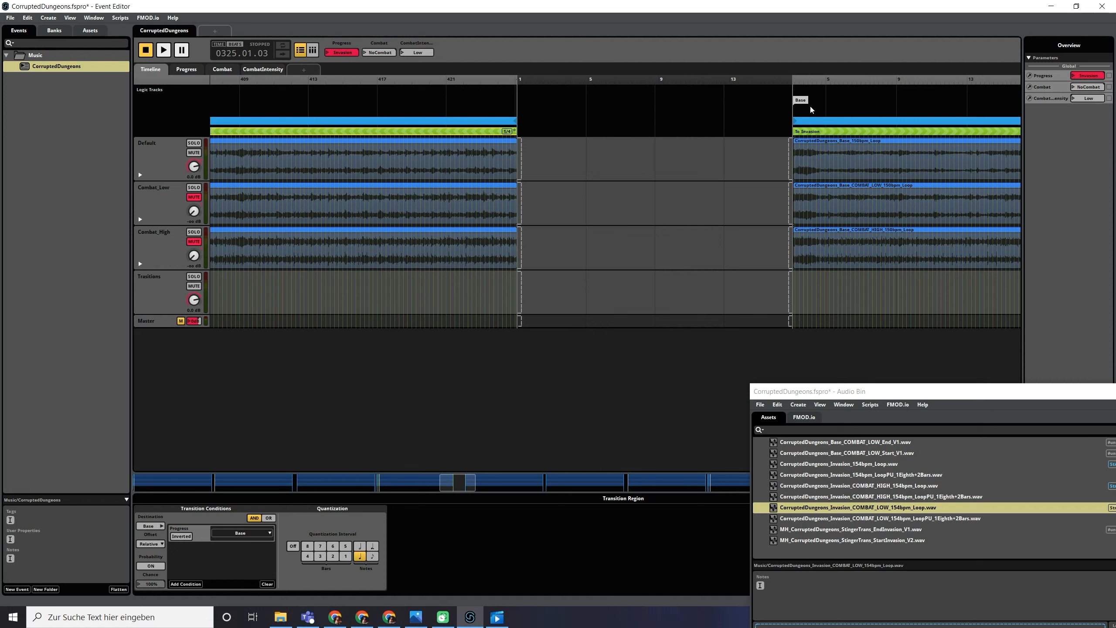
pyautogui.scroll(3, 620, 137)
pyautogui.scroll(-10, 652, 136)
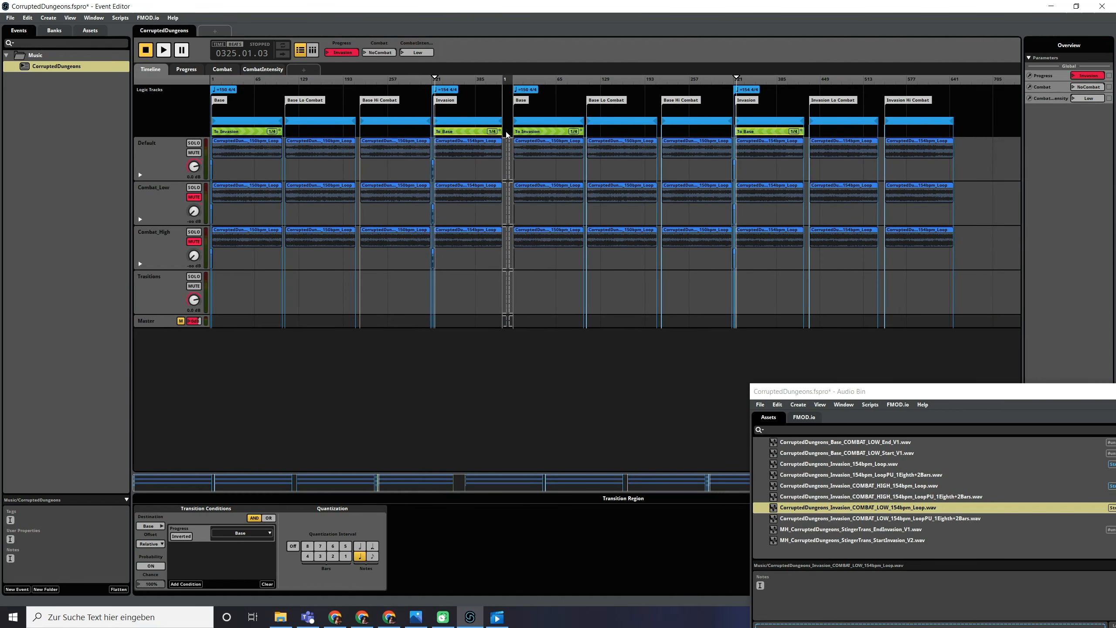
pyautogui.doubleClick(469, 134)
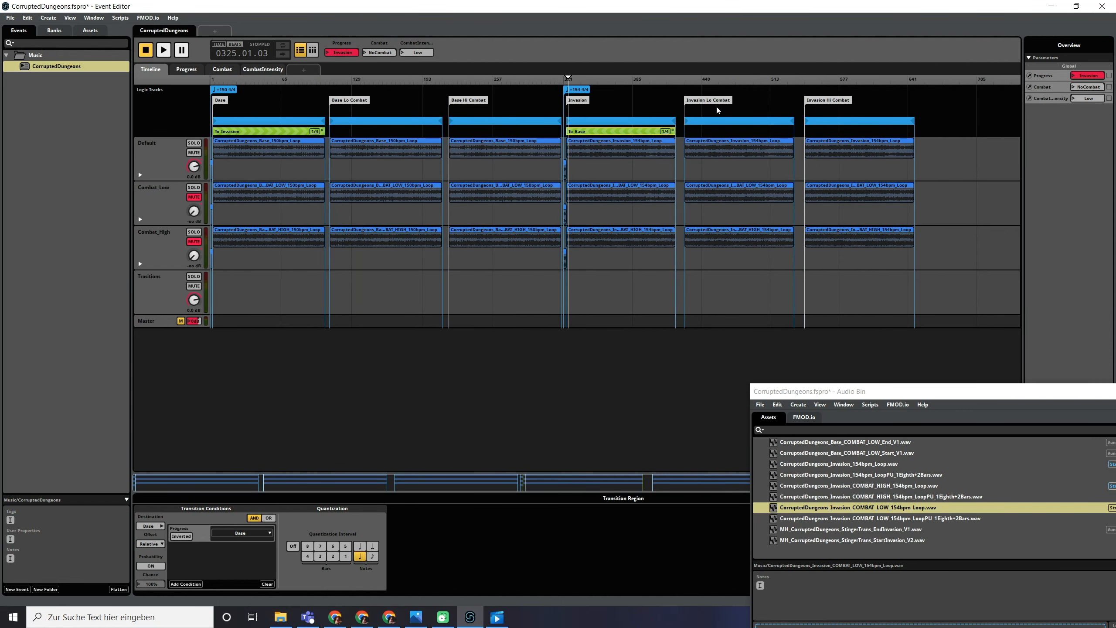
# - Open the To Base transition timeline and add a Source fade-out and a Destination fade-in on the Default track
pyautogui.doubleClick(649, 133)
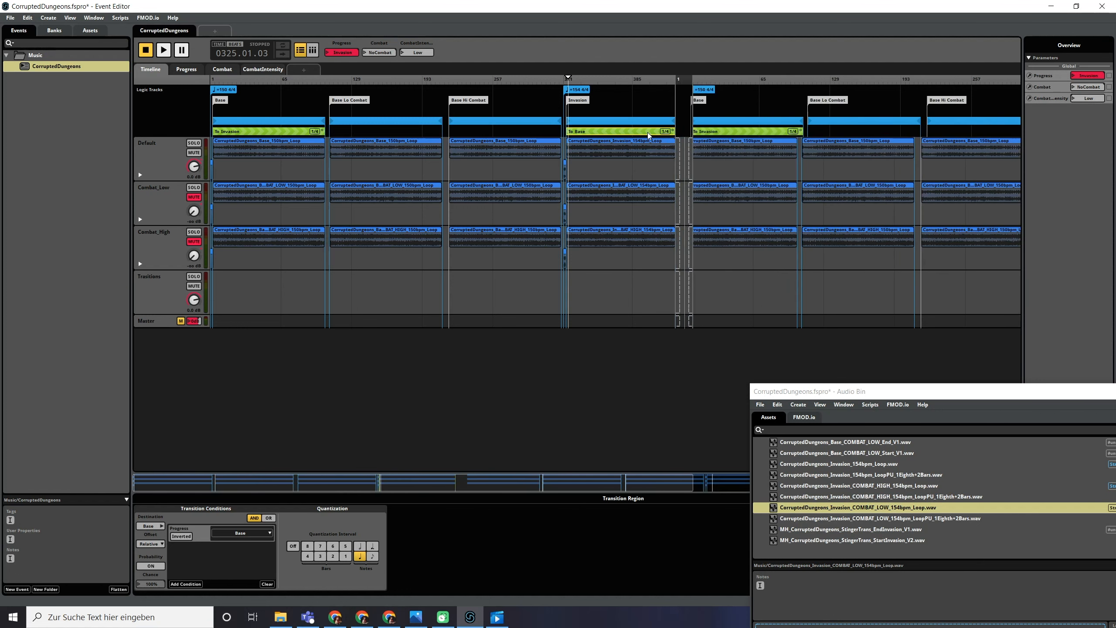
pyautogui.scroll(5, 680, 128)
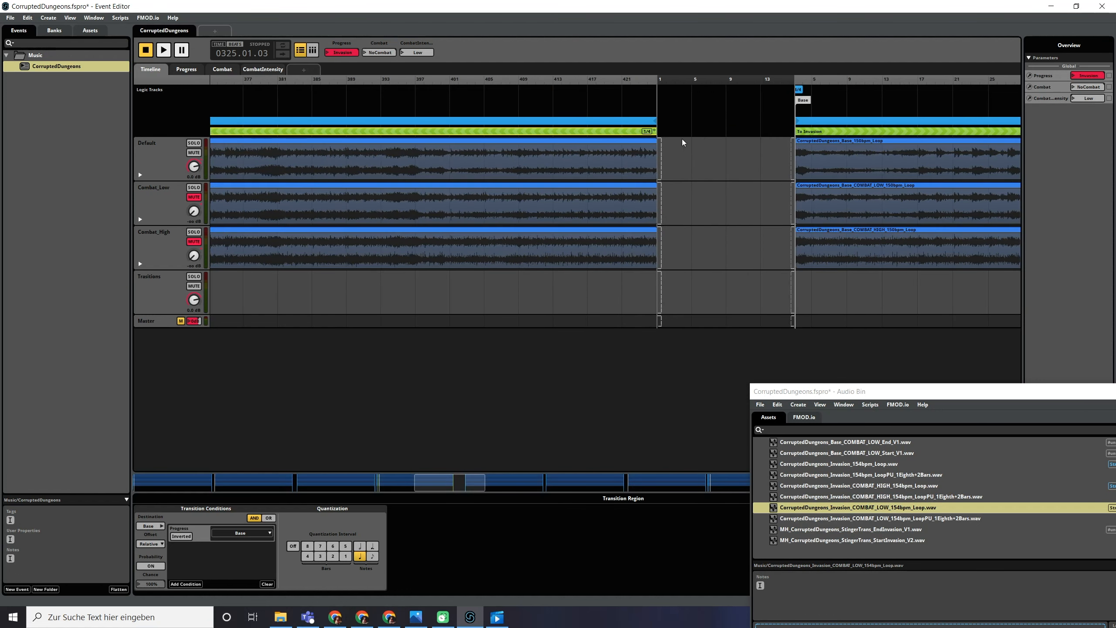
pyautogui.moveTo(664, 169)
pyautogui.mouseDown()
pyautogui.moveTo(704, 158)
pyautogui.moveTo(666, 146)
pyautogui.moveTo(699, 145)
pyautogui.moveTo(658, 147)
pyautogui.mouseUp()
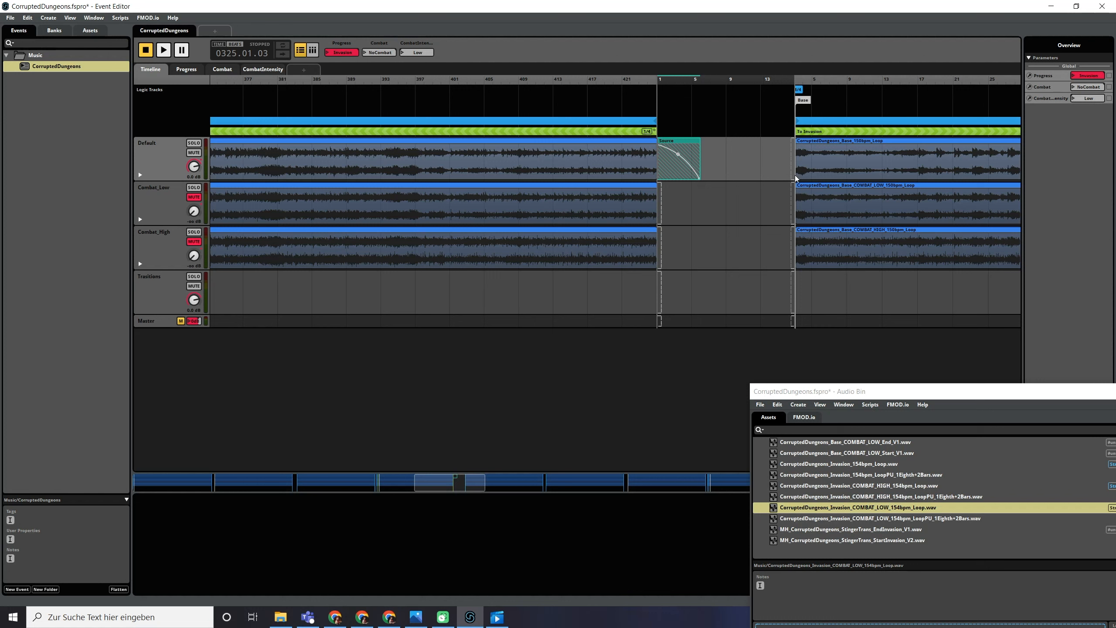
pyautogui.moveTo(790, 174)
pyautogui.mouseDown()
pyautogui.moveTo(760, 174)
pyautogui.moveTo(794, 144)
pyautogui.mouseUp()
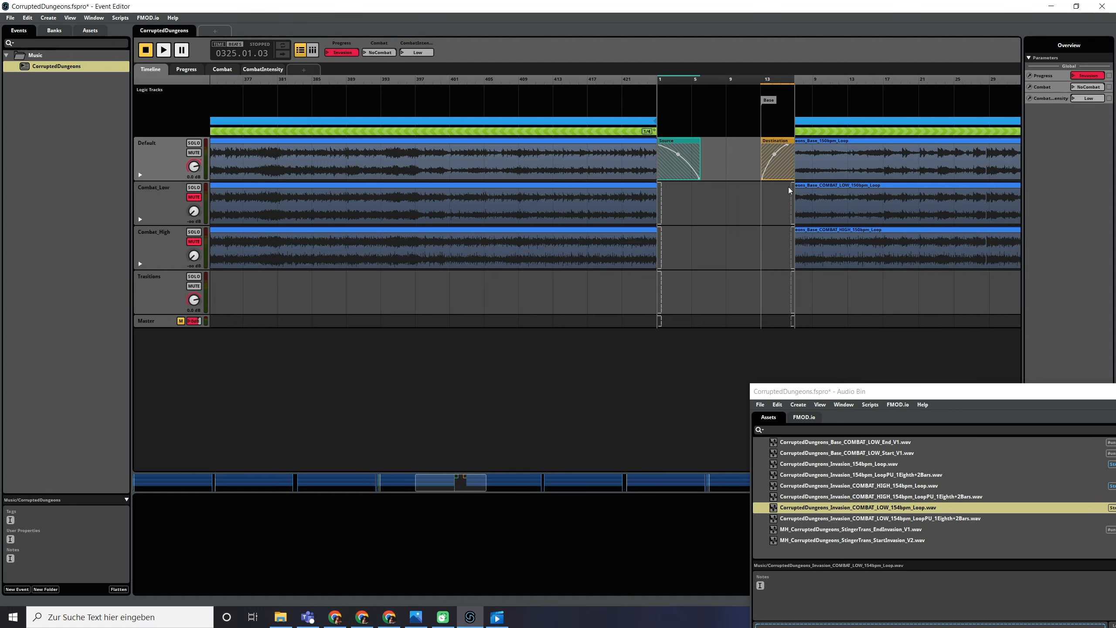
# - Place MH_CorruptedDungeons_StingerTrans_EndInvasion_V1.wav at the start of the transition timeline on the Transitions track
pyautogui.moveTo(879, 530); pyautogui.dragTo(604, 293)
pyautogui.scroll(5, 694, 305)
pyautogui.scroll(-3, 694, 305)
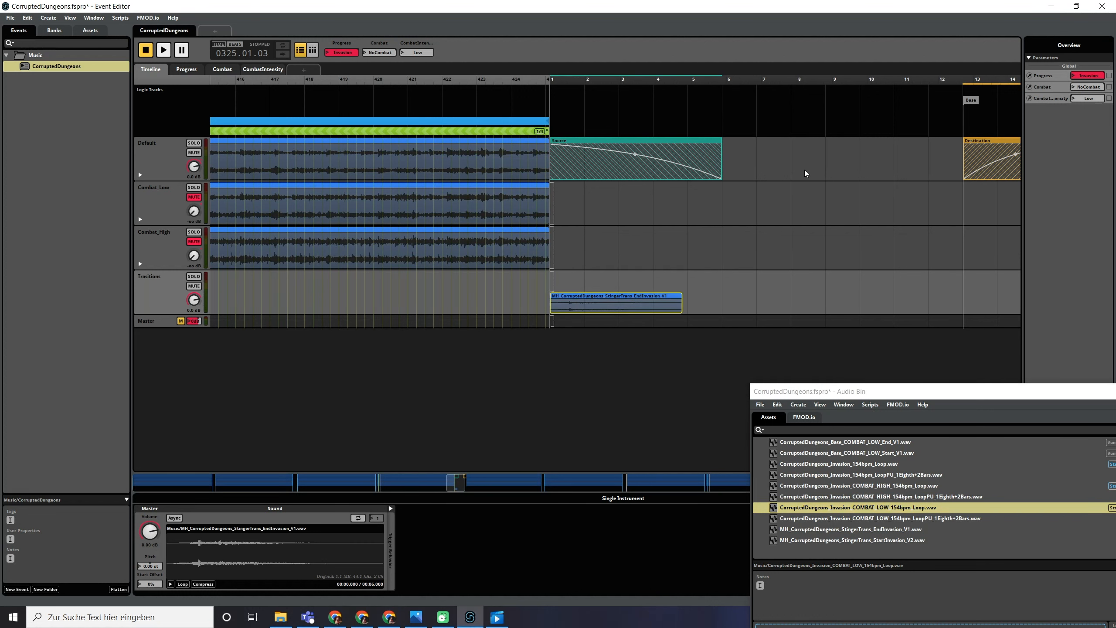
# - Shorten the transition timeline to the end of the stinger and start the Destination region at about bar 3
pyautogui.scroll(-2, 791, 176)
pyautogui.moveTo(946, 83); pyautogui.dragTo(684, 156)
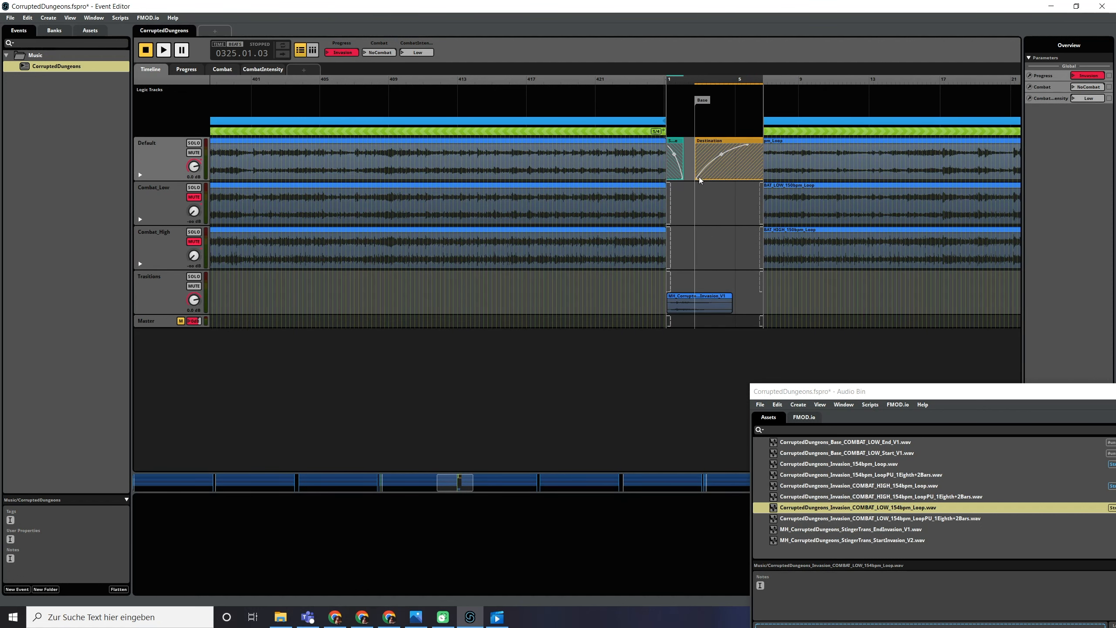
pyautogui.moveTo(701, 173); pyautogui.dragTo(757, 158)
pyautogui.scroll(5, 757, 158)
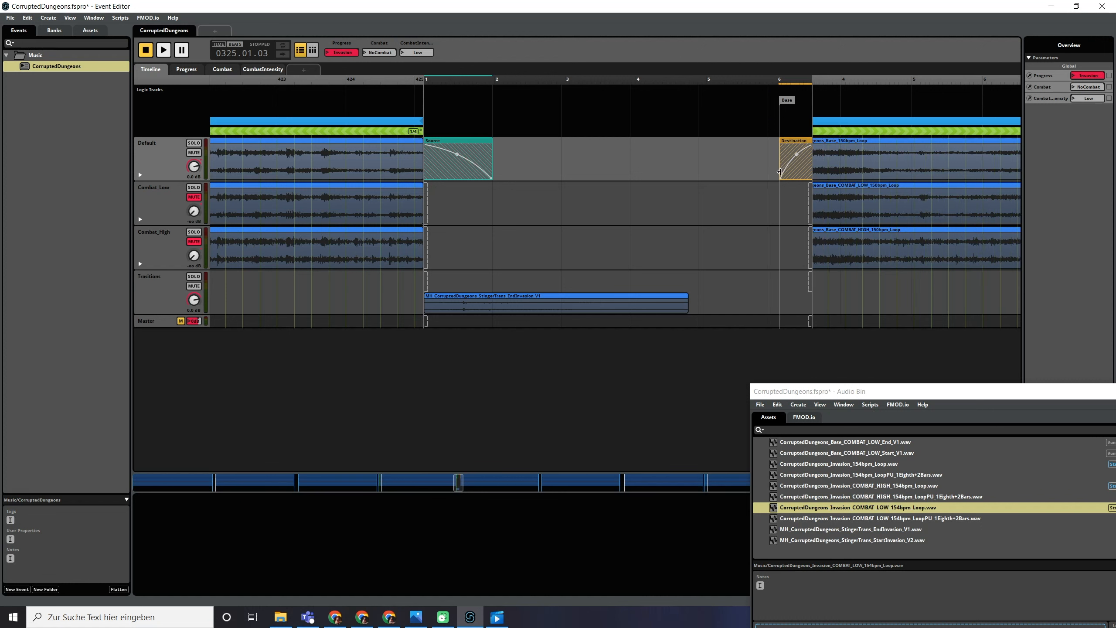
pyautogui.moveTo(812, 83)
pyautogui.mouseDown()
pyautogui.moveTo(561, 88)
pyautogui.moveTo(708, 94)
pyautogui.moveTo(693, 96)
pyautogui.mouseUp()
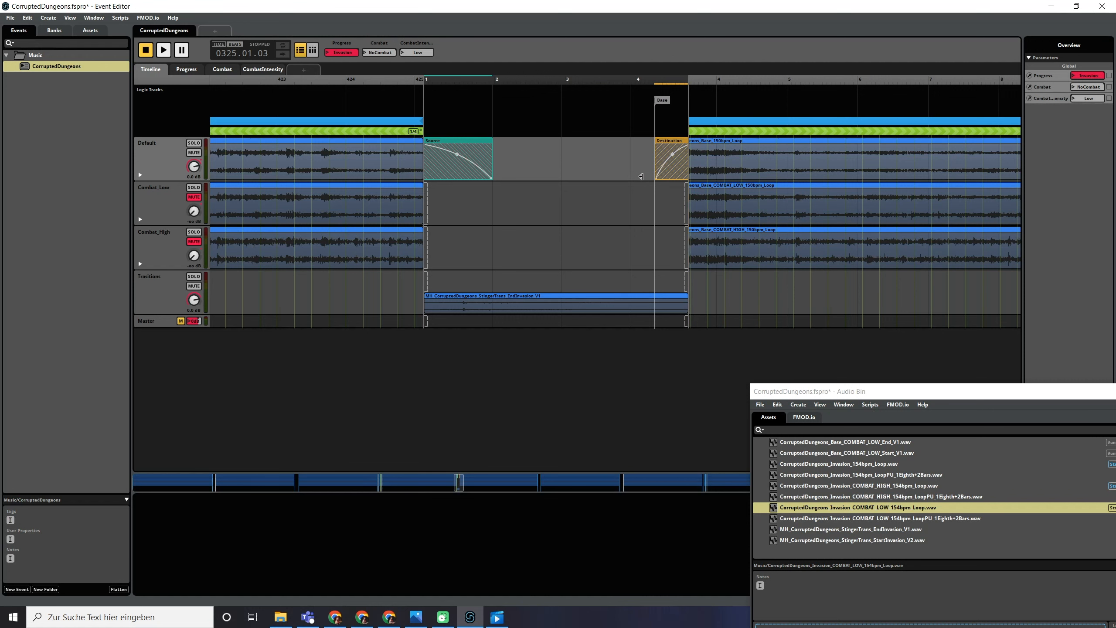
pyautogui.moveTo(654, 176); pyautogui.dragTo(562, 176)
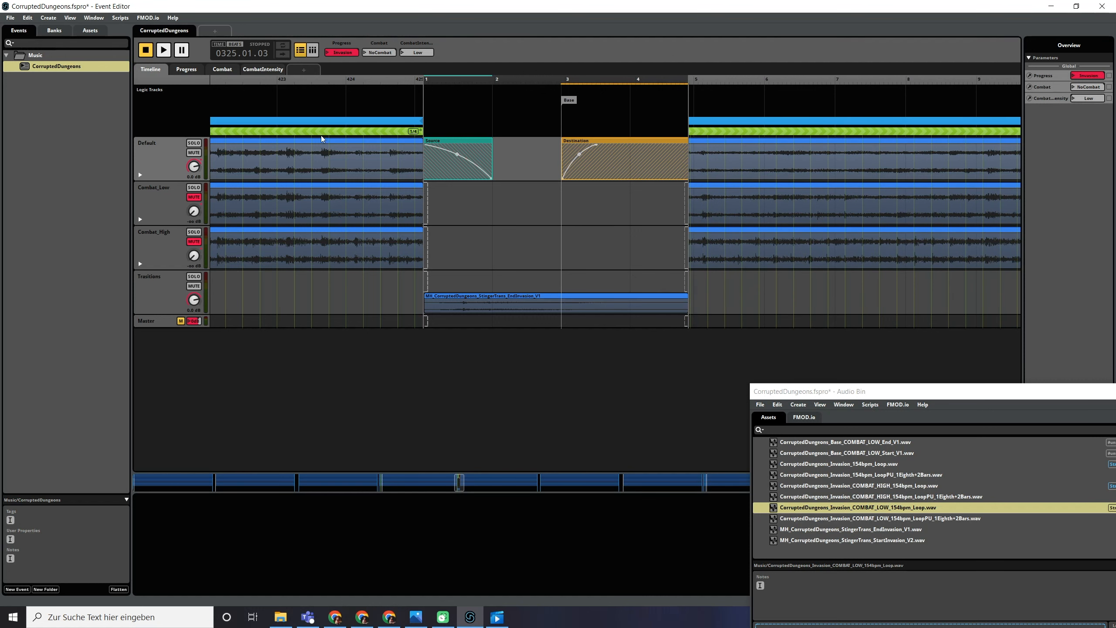
# - Set Progress to Base and play from around bar 423 of the Invasion loop to test the transition
pyautogui.click(262, 82)
pyautogui.press('space')
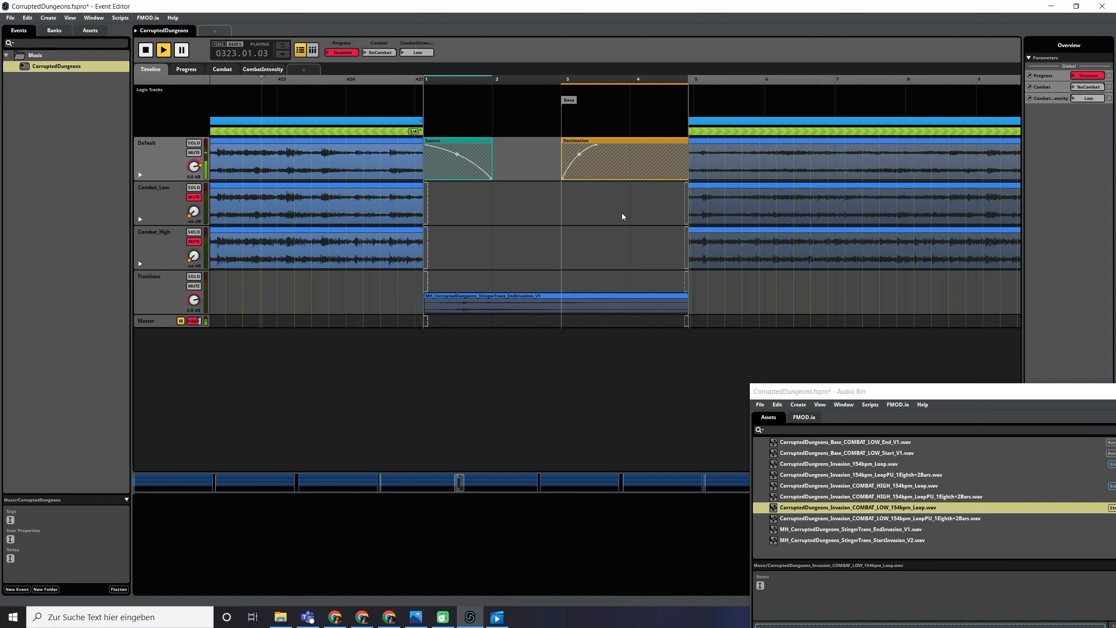
pyautogui.press('space')
pyautogui.click(342, 52)
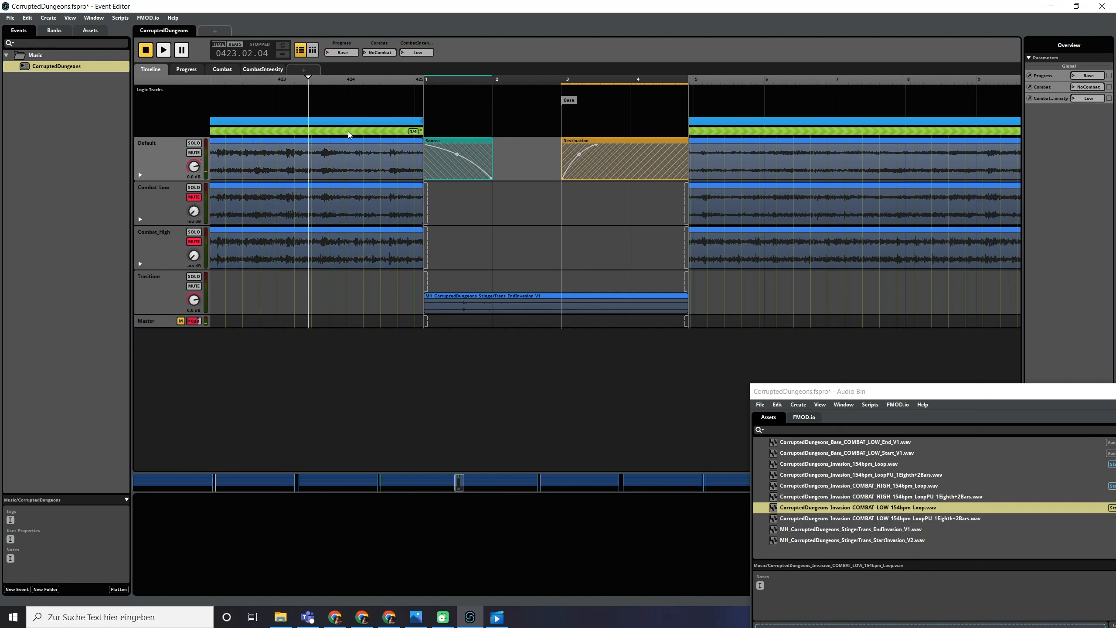
pyautogui.press('space')
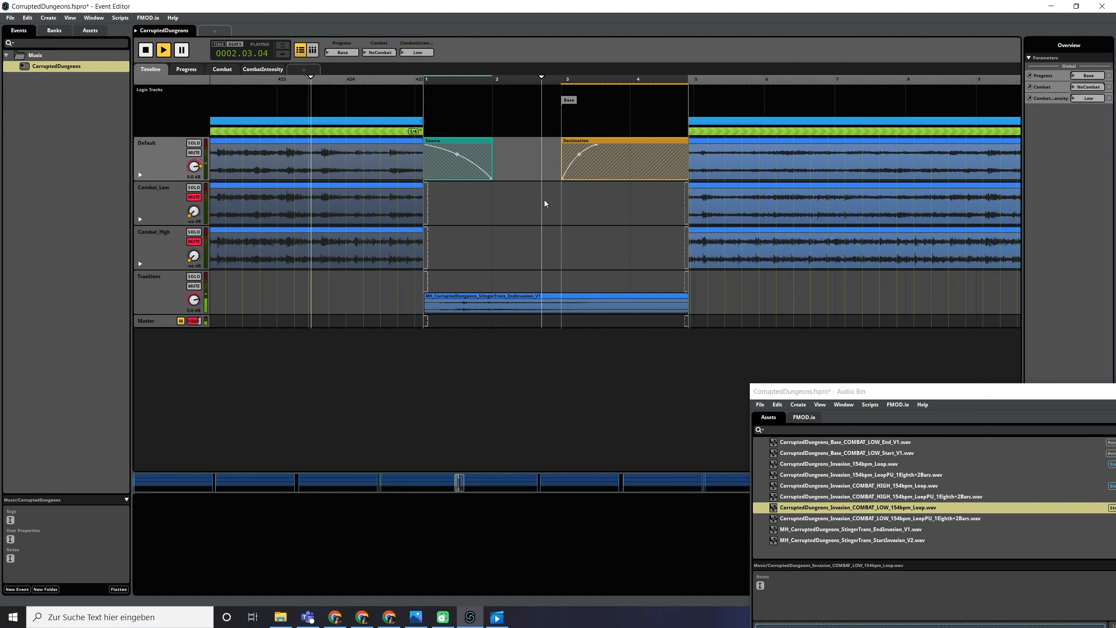
pyautogui.press('space')
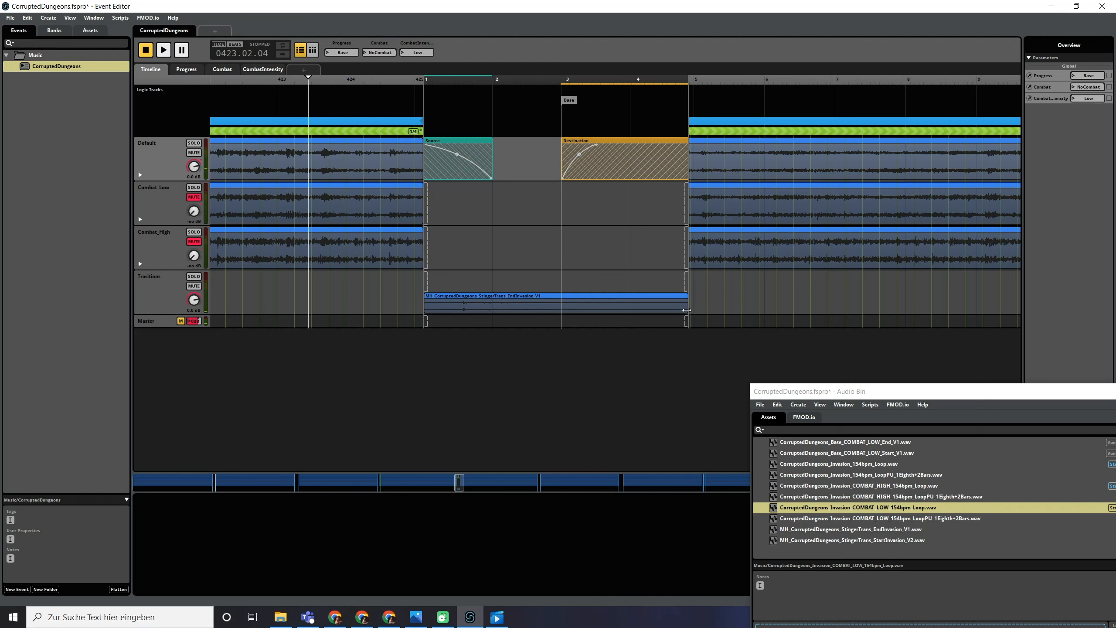
# - Fade out and trim the stinger to end near bar 4 with the transition timeline, and lengthen the Destination fade-in to about one bar
pyautogui.moveTo(687, 313); pyautogui.dragTo(561, 299)
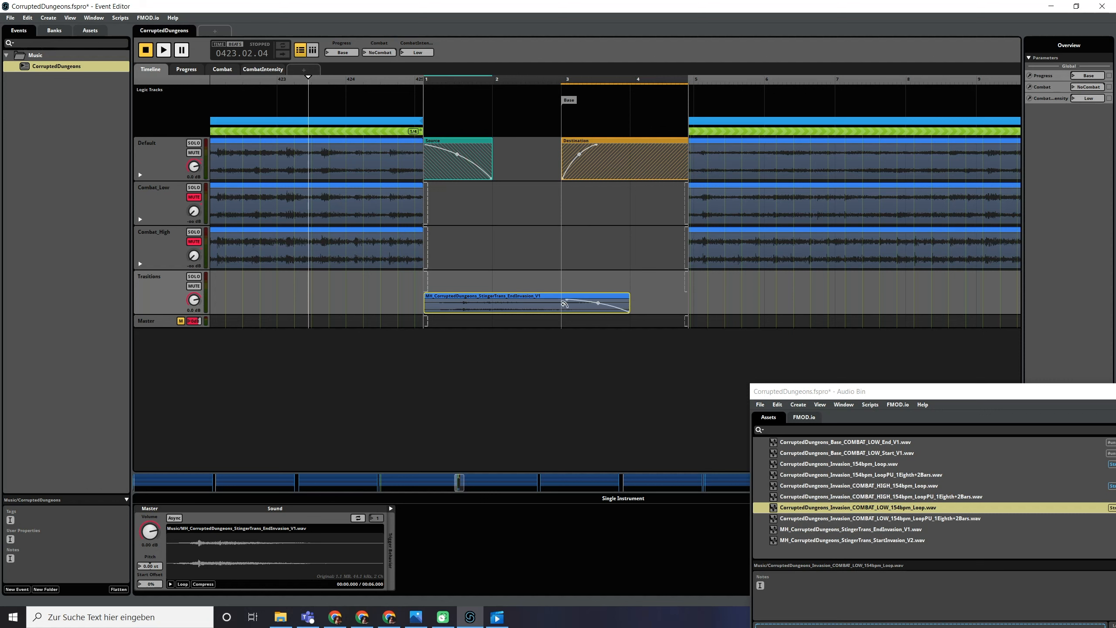
pyautogui.moveTo(687, 84); pyautogui.dragTo(627, 87)
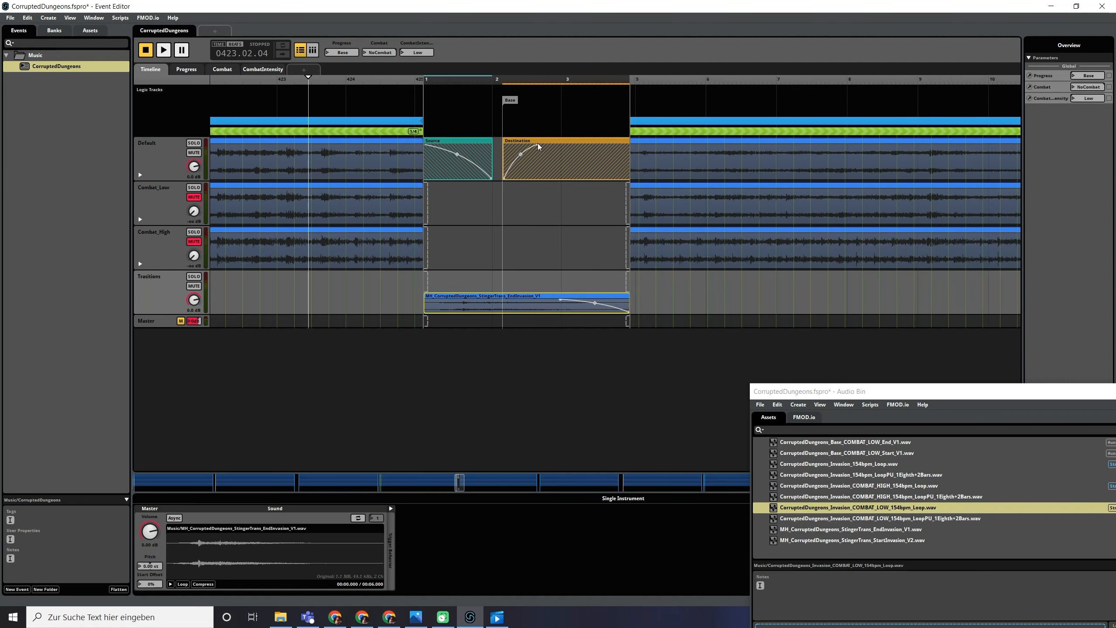
pyautogui.moveTo(539, 147); pyautogui.dragTo(576, 145)
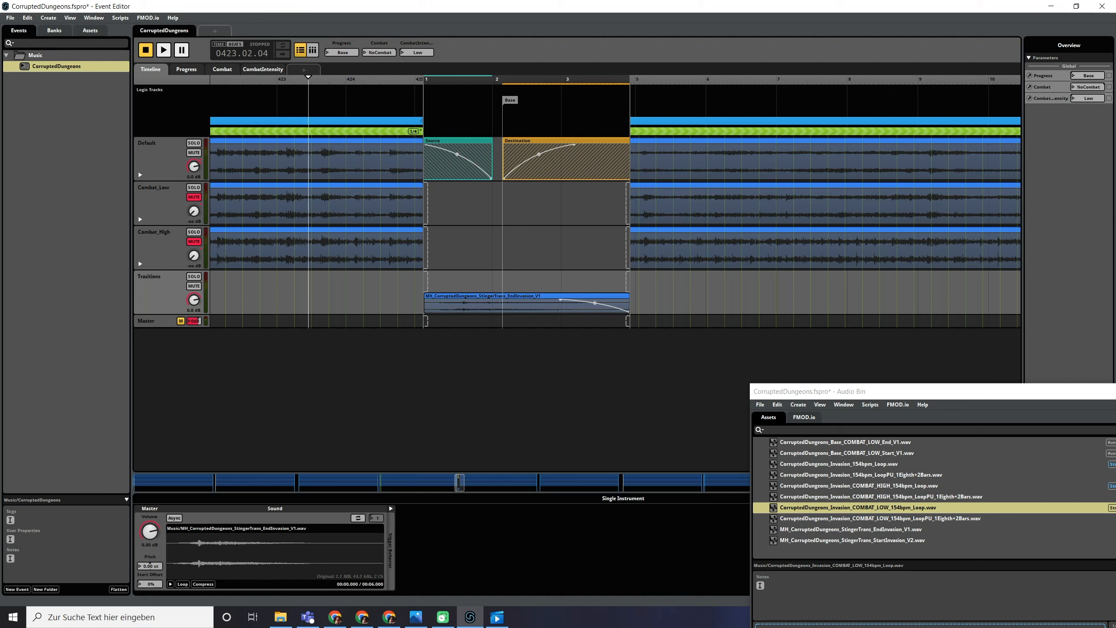
# - Play the shortened transition from around bar 423 with Progress at Base, and close its transition timeline
pyautogui.click(304, 69)
pyautogui.click(294, 84)
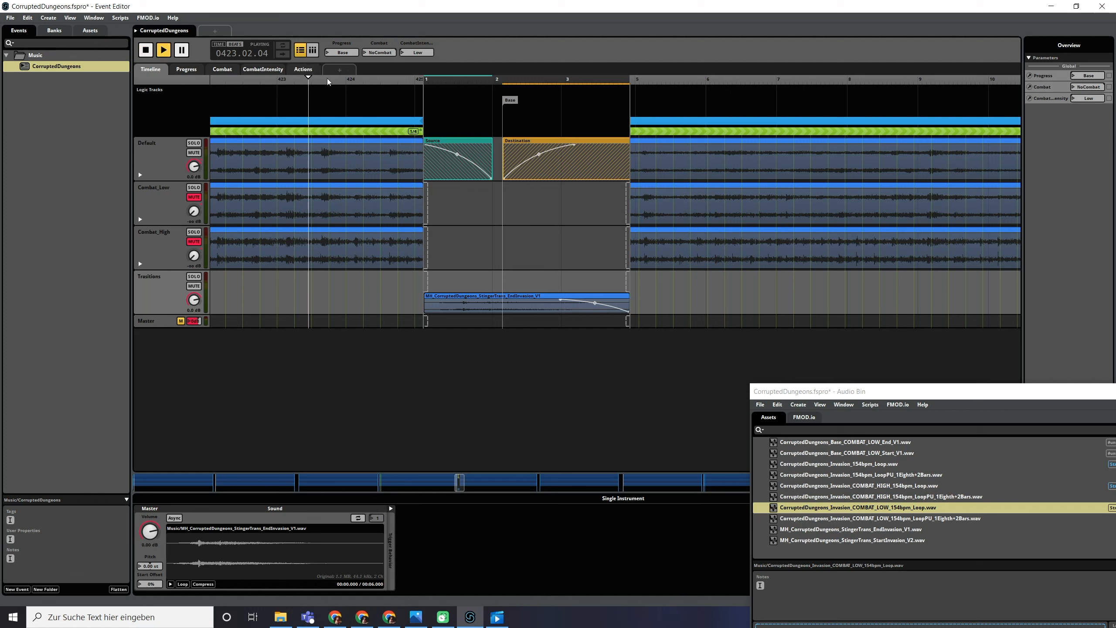
pyautogui.press('space')
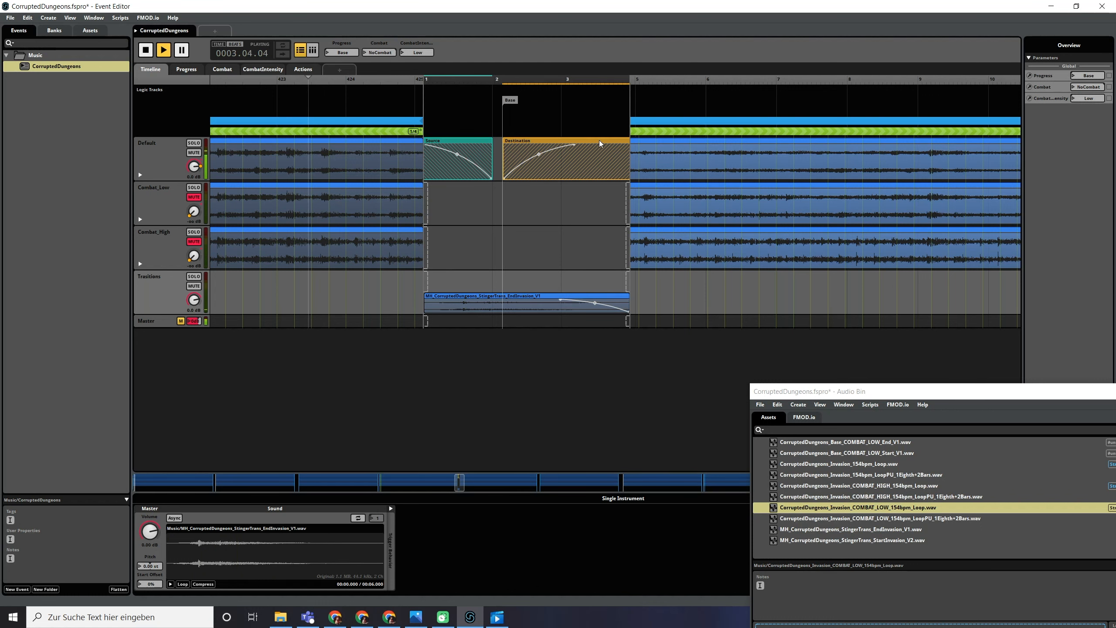
pyautogui.press('space')
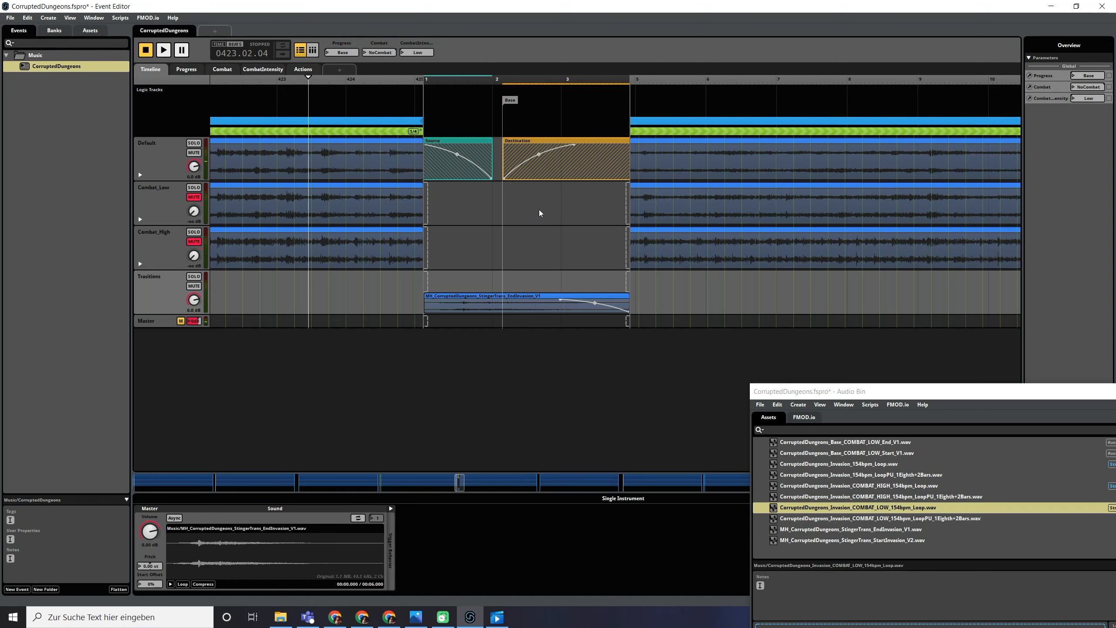
pyautogui.click(368, 132)
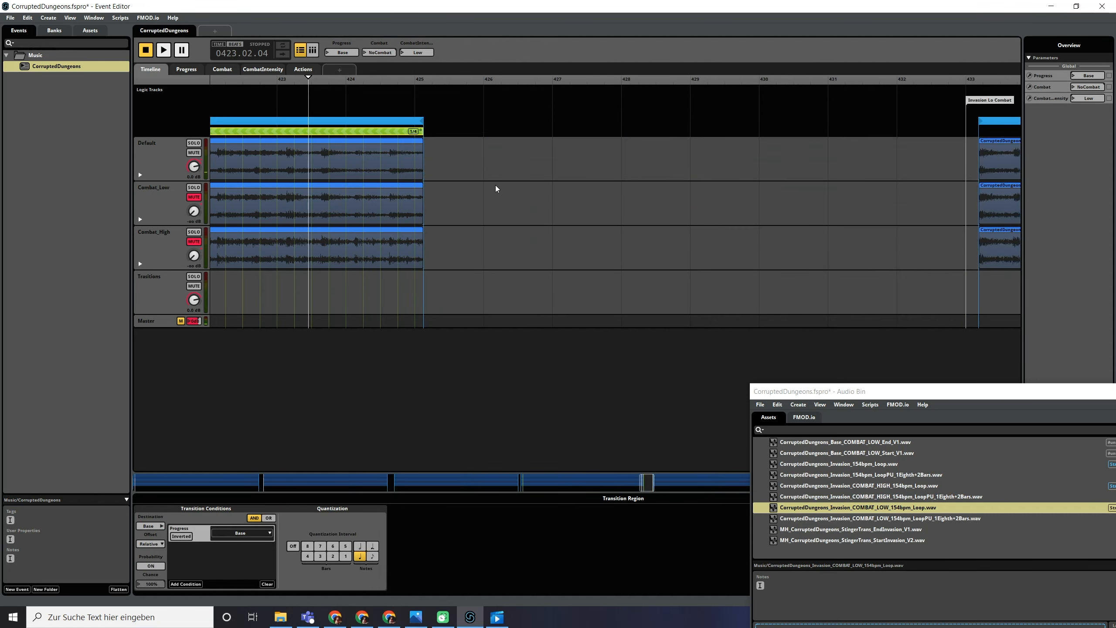
# - Add a transition region to the Base Lo Combat marker and stretch it across the first Base loop
pyautogui.scroll(-10, 497, 189)
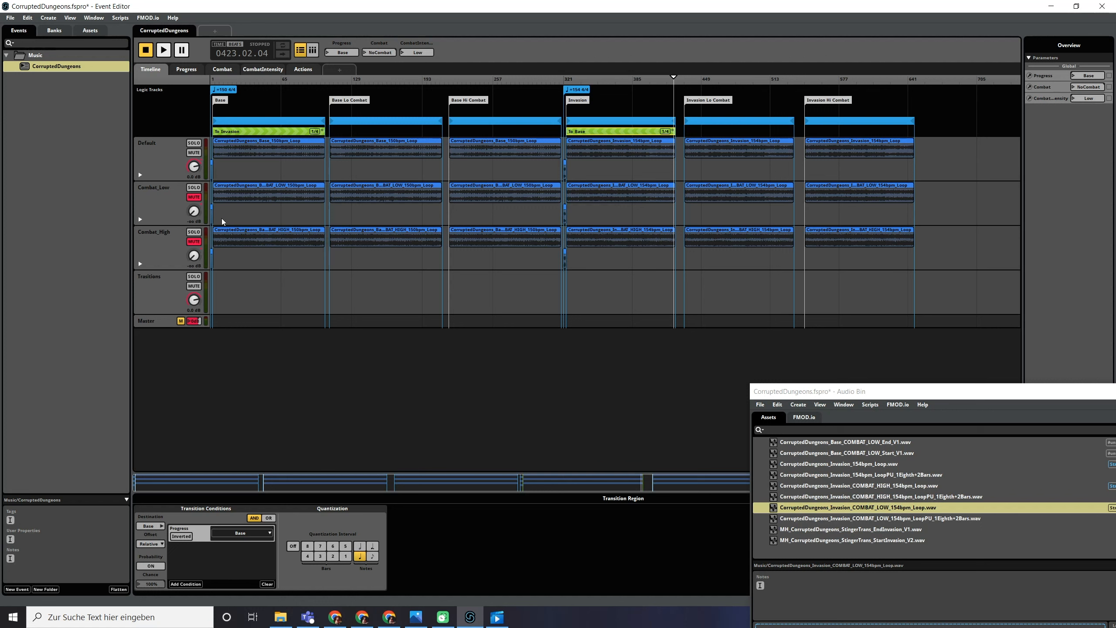
pyautogui.click(245, 133)
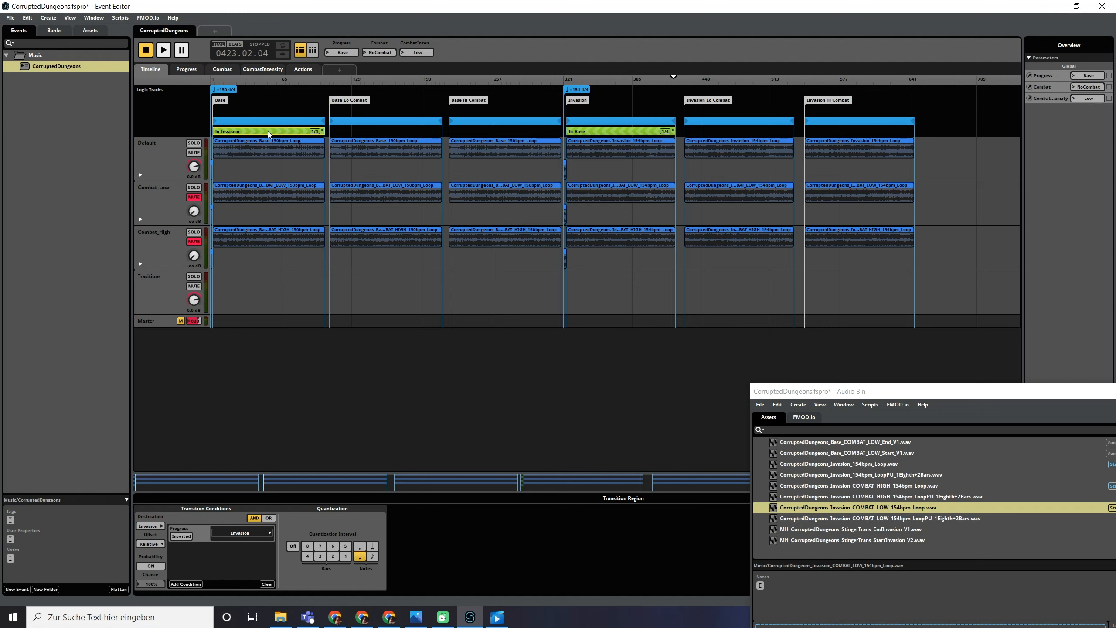
pyautogui.rightClick(272, 99)
pyautogui.moveTo(305, 176)
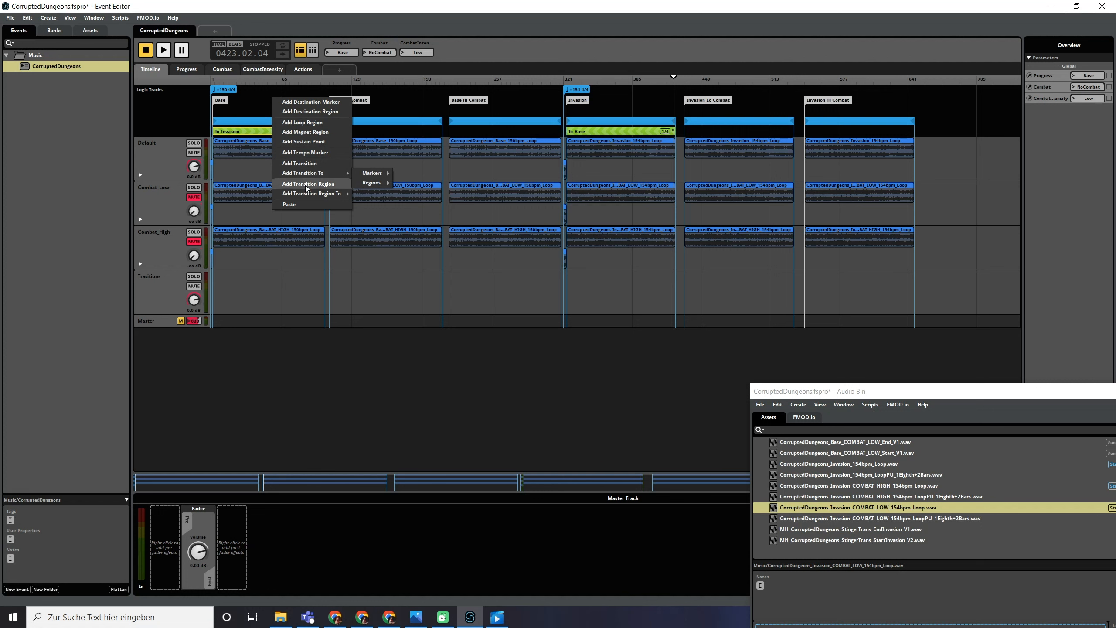
pyautogui.moveTo(372, 203)
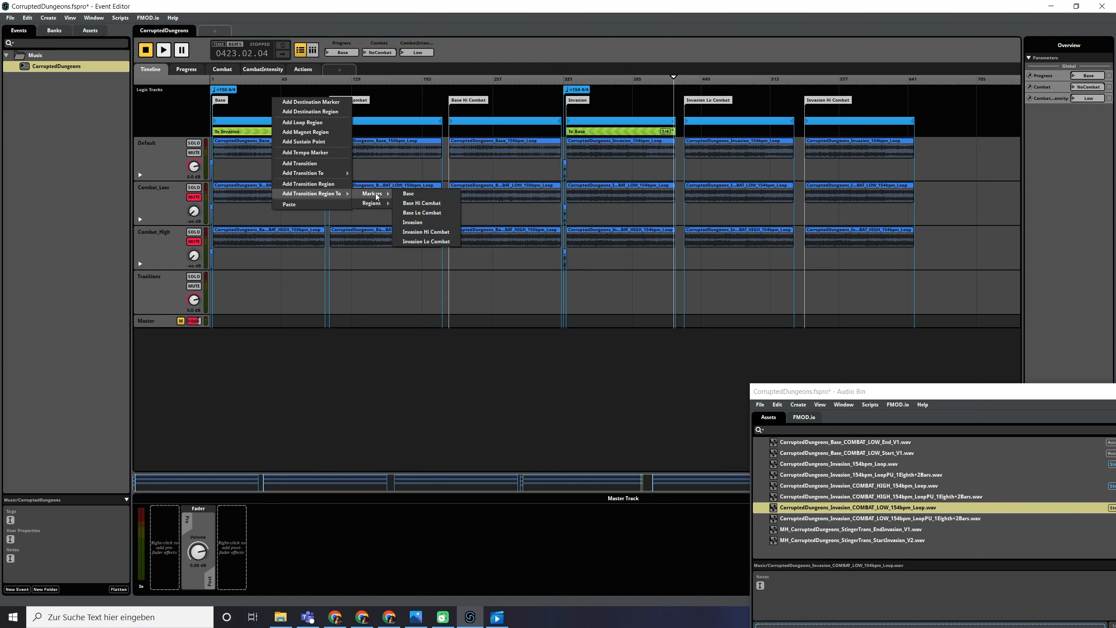
pyautogui.click(421, 212)
pyautogui.moveTo(303, 96); pyautogui.dragTo(325, 141)
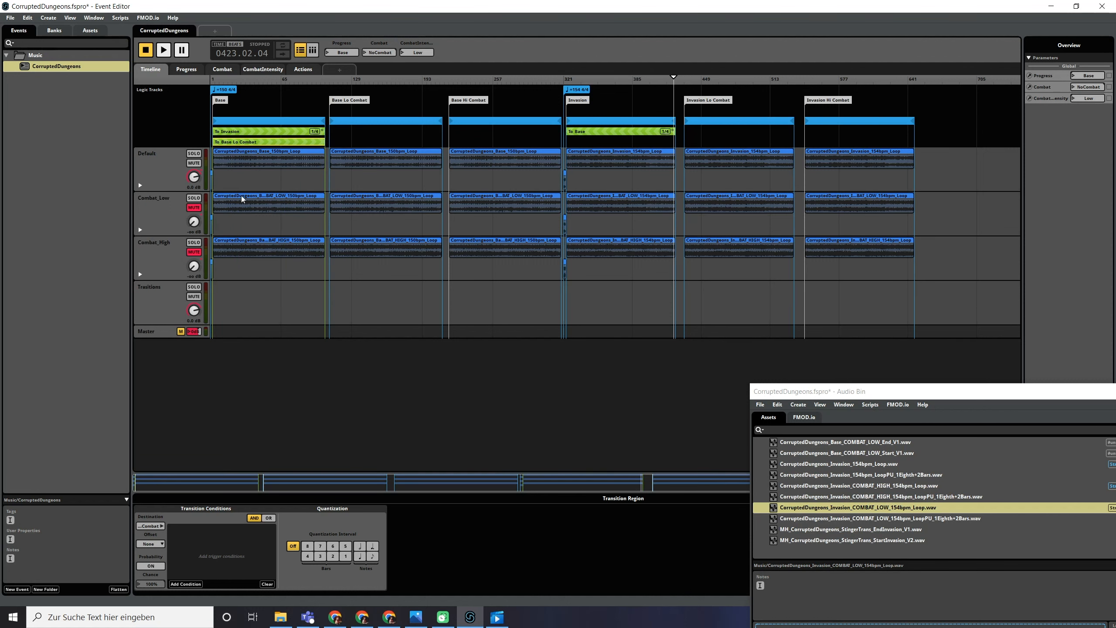
# - Add trigger conditions Combat InCombat and CombatIntensity Low to the To Base Lo Combat transition region
pyautogui.click(194, 586)
pyautogui.moveTo(219, 566)
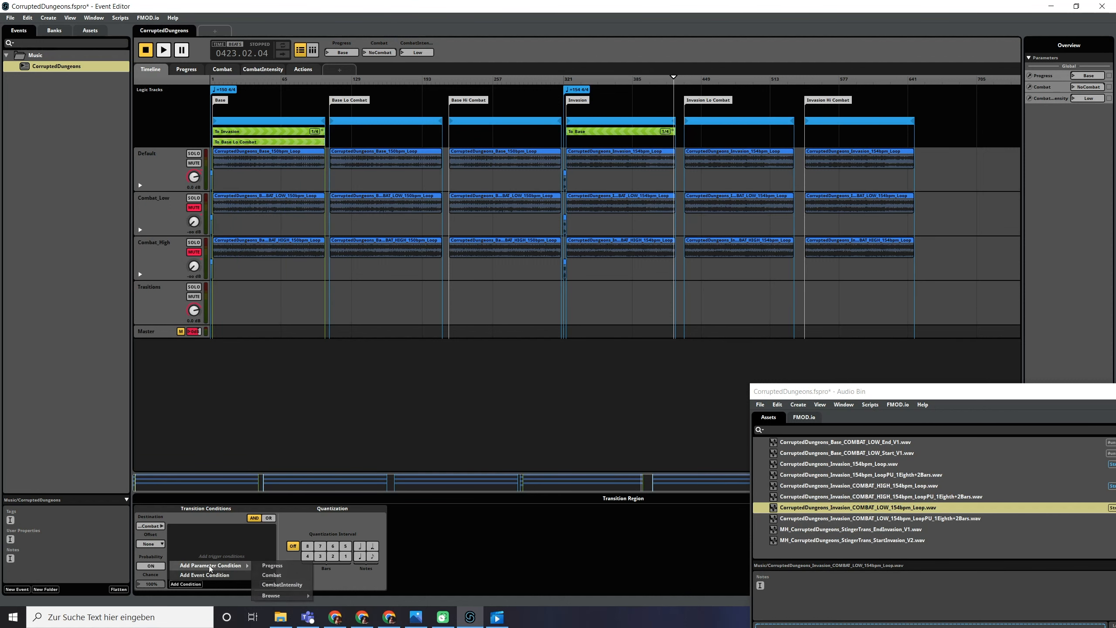
pyautogui.click(279, 576)
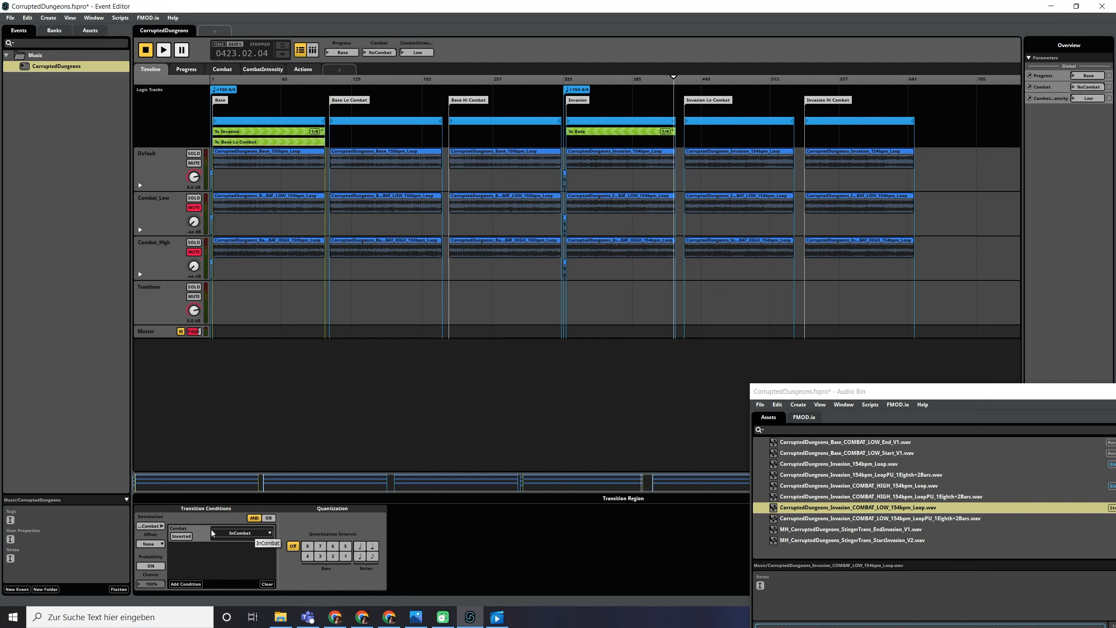
pyautogui.click(188, 584)
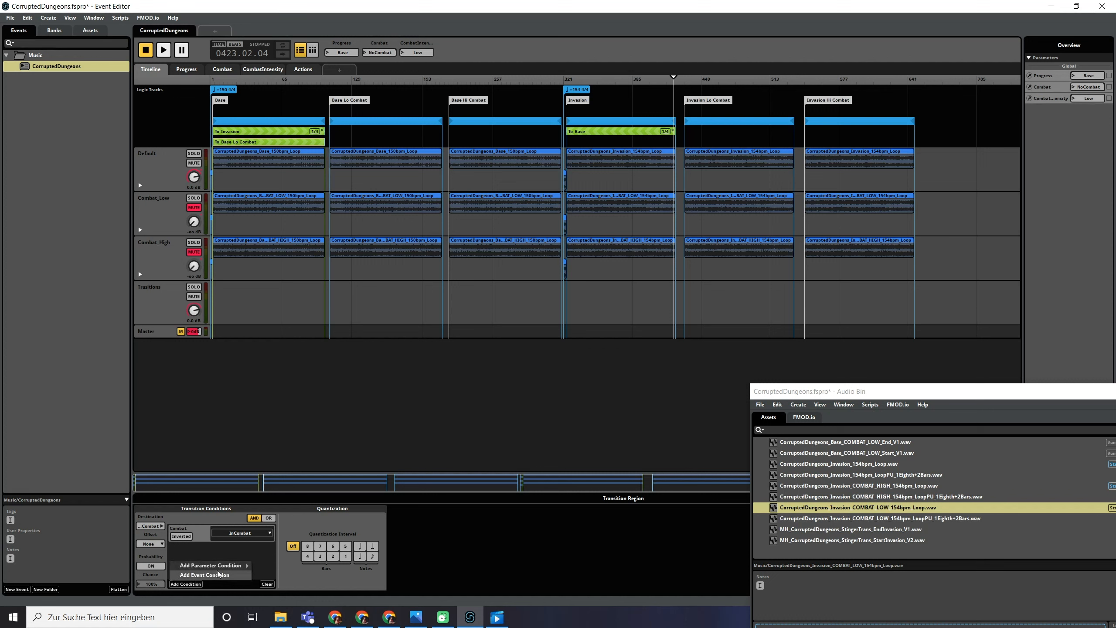
pyautogui.moveTo(219, 566)
pyautogui.click(290, 586)
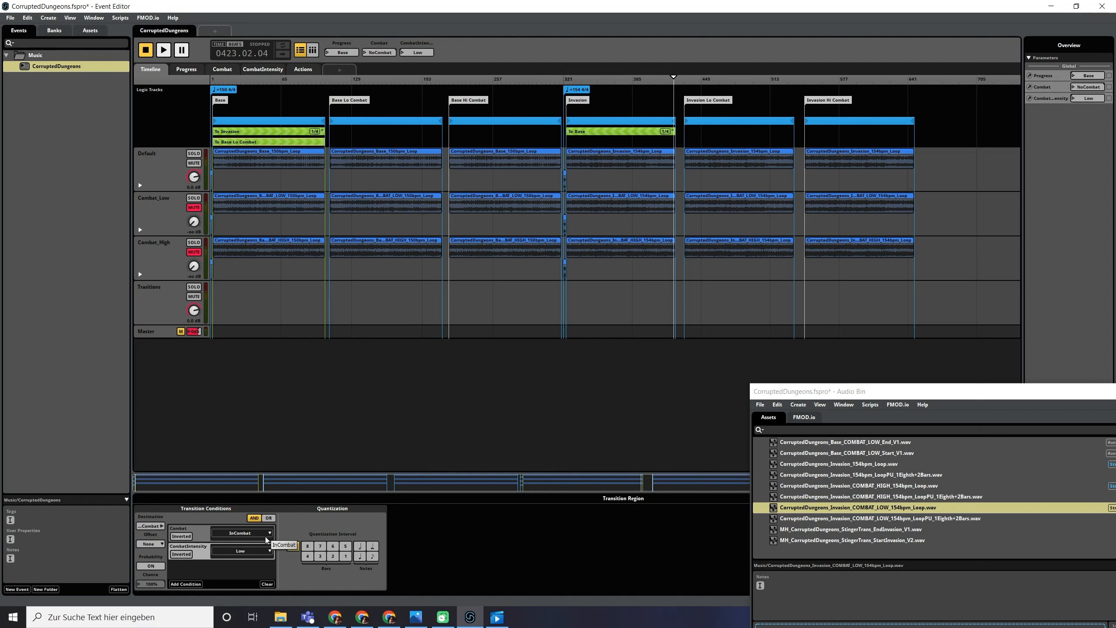
# - Quantize the To Base Lo Combat region to quarter notes and make it a relative transition
pyautogui.click(359, 557)
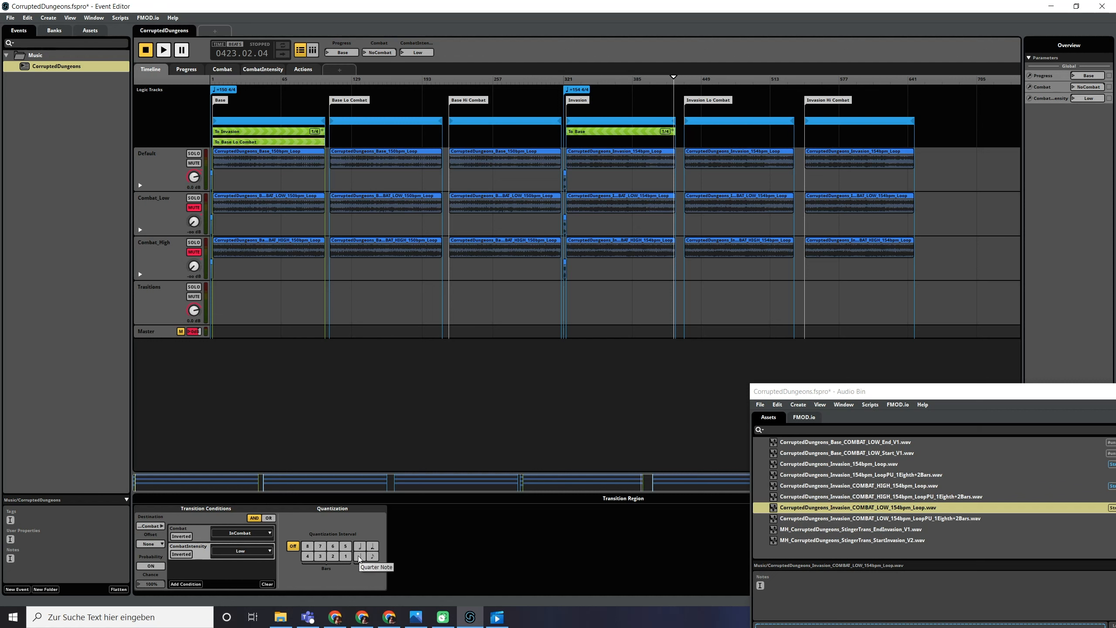
pyautogui.click(156, 543)
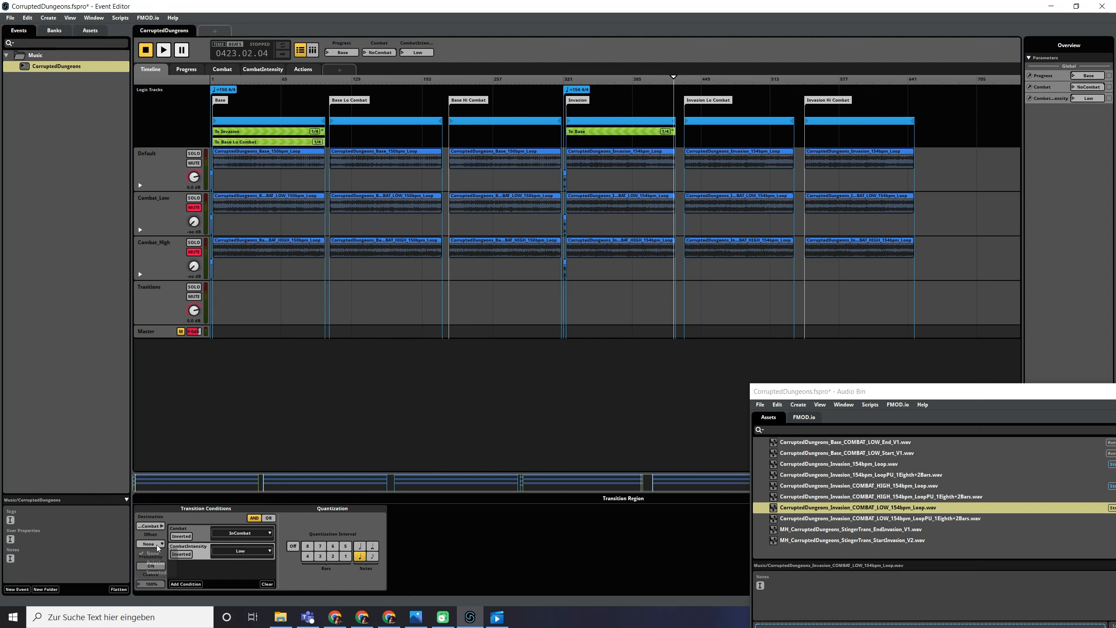
pyautogui.click(159, 564)
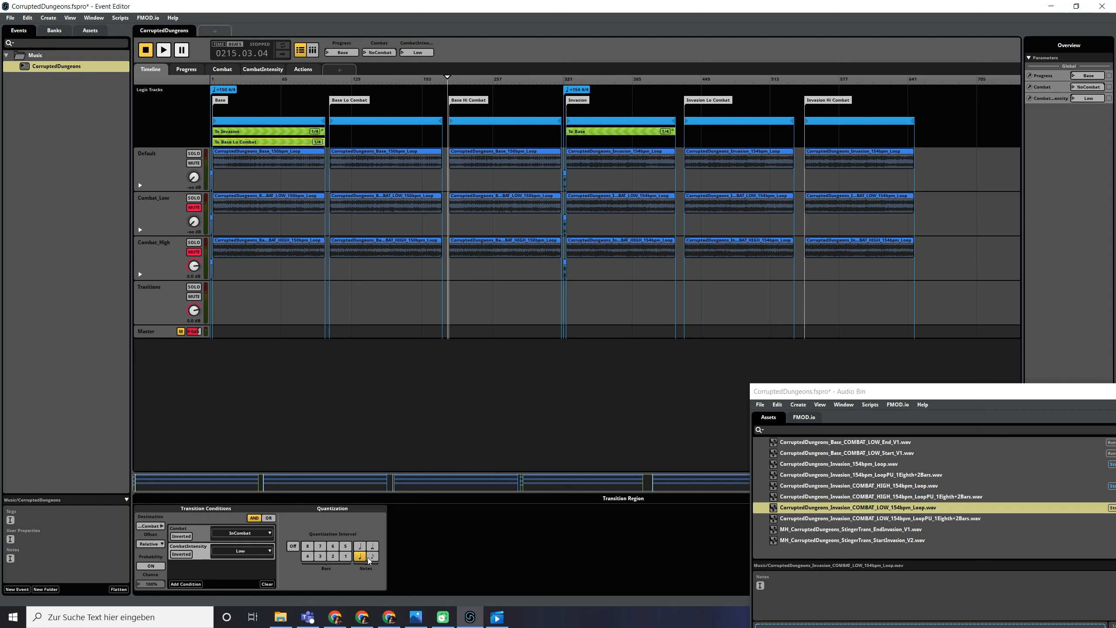
# - Open the region's transition timeline, shorten it to about 16 bars, and place CorruptedDungeons_Base_COMBAT_LOW_Start_V1.wav at its start on the transitions track
pyautogui.click(347, 101)
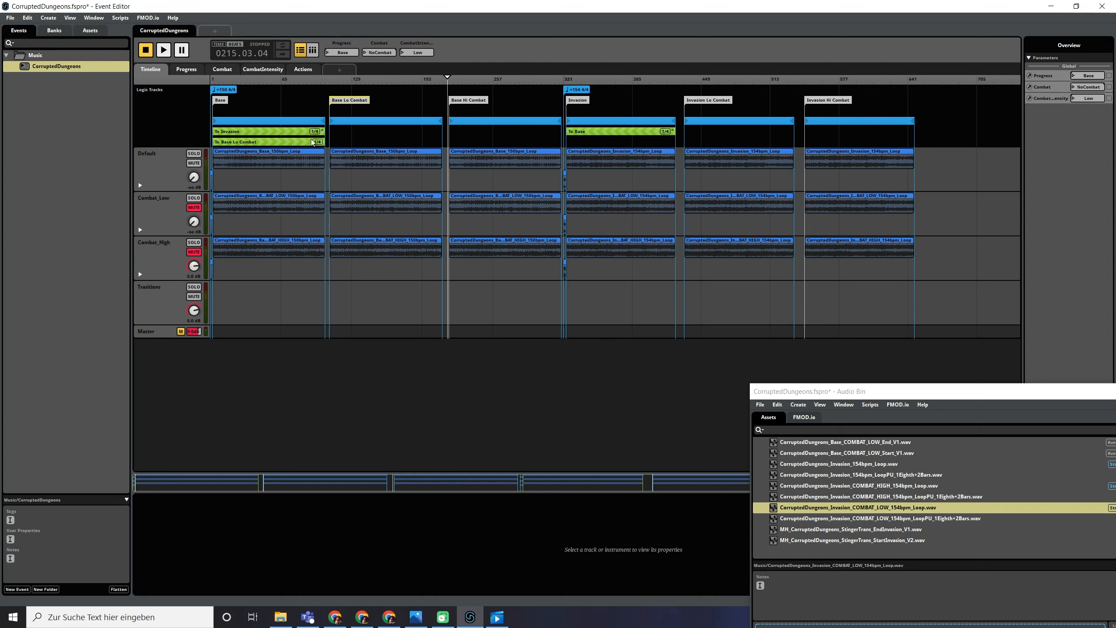
pyautogui.doubleClick(263, 142)
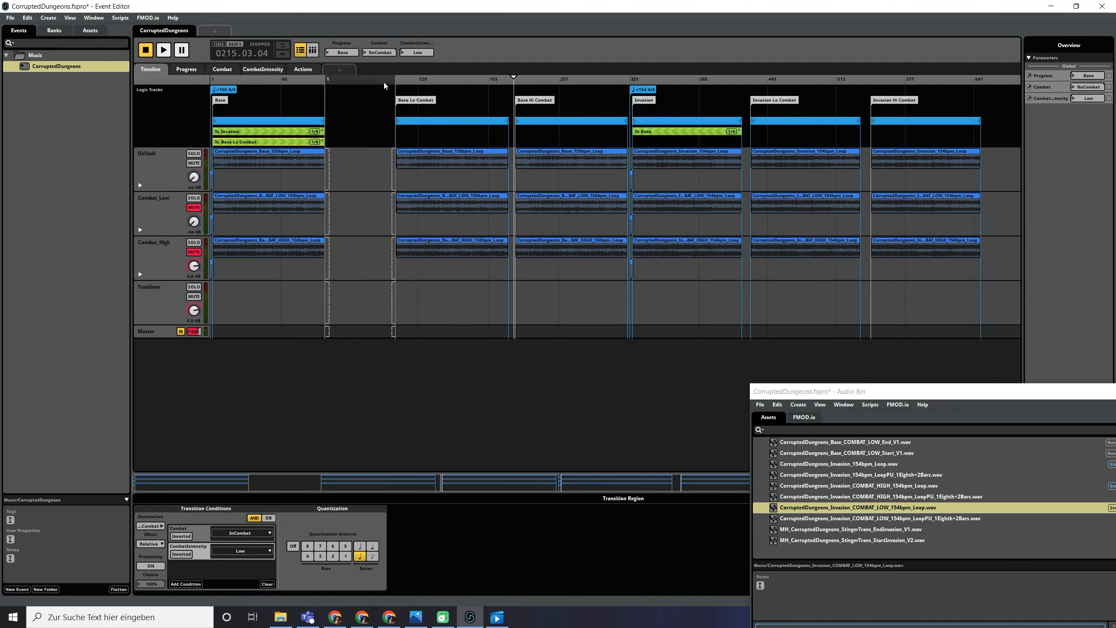
pyautogui.moveTo(395, 79); pyautogui.dragTo(342, 79)
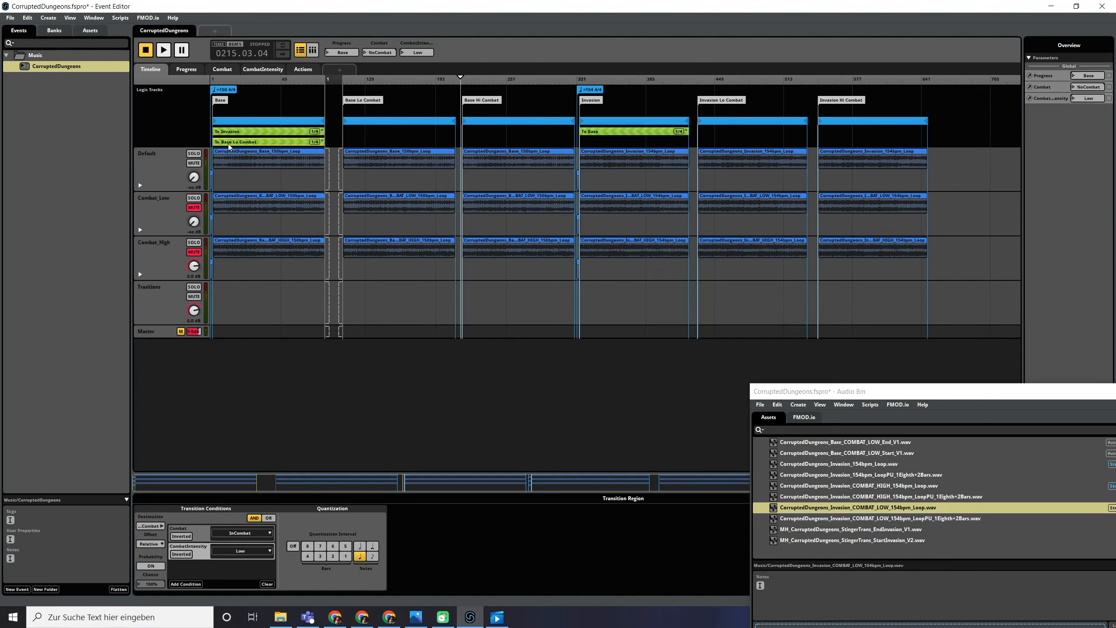
pyautogui.scroll(8, 276, 156)
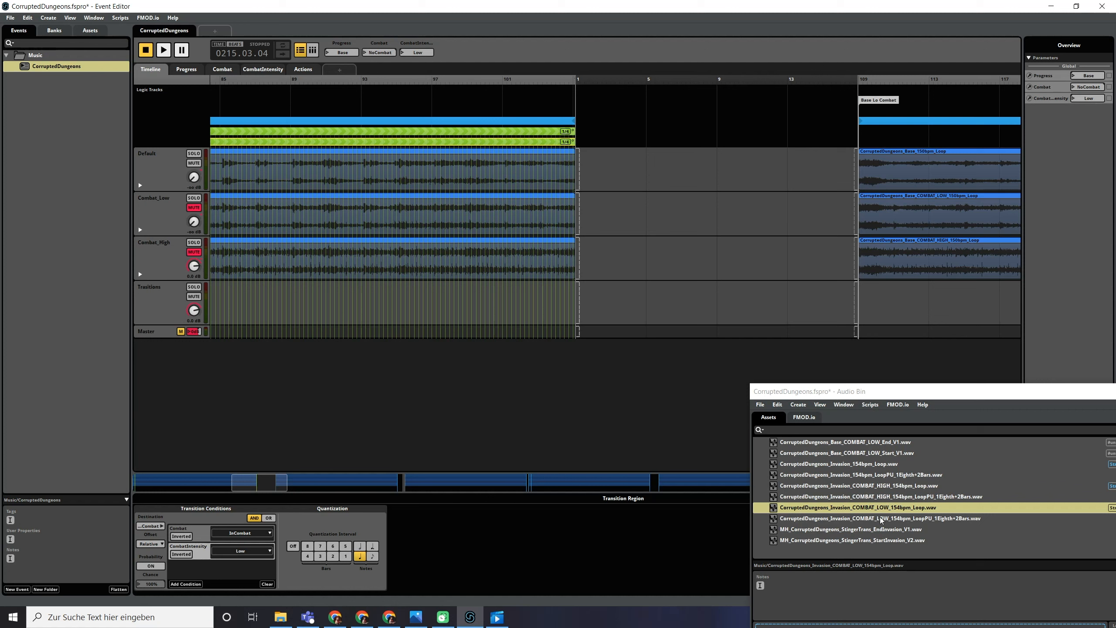
pyautogui.scroll(2, 857, 485)
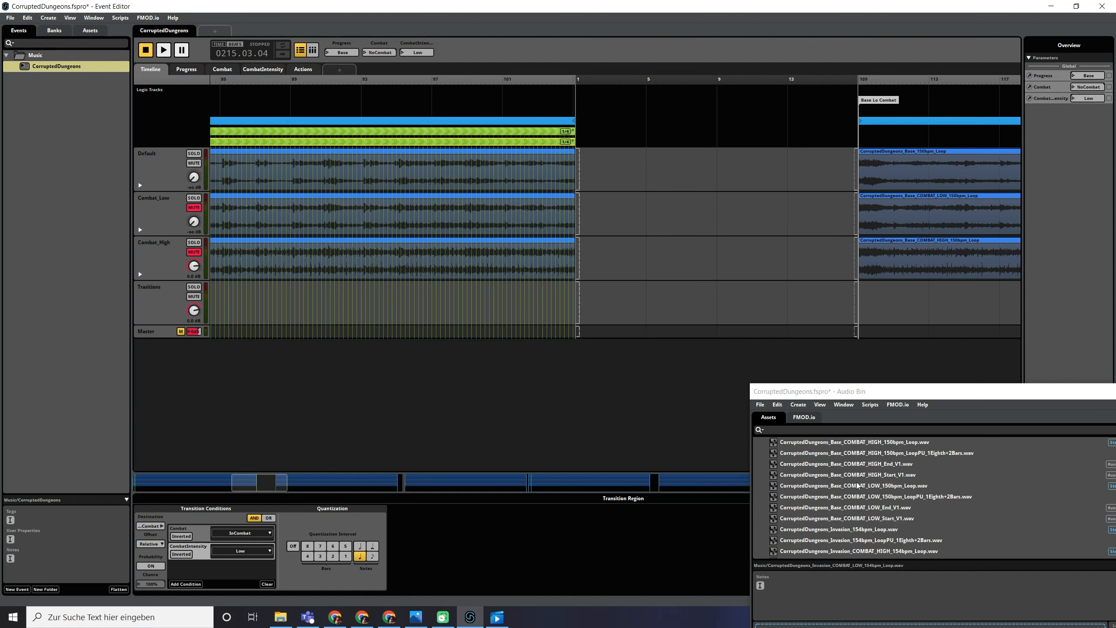
pyautogui.moveTo(864, 520); pyautogui.dragTo(590, 298)
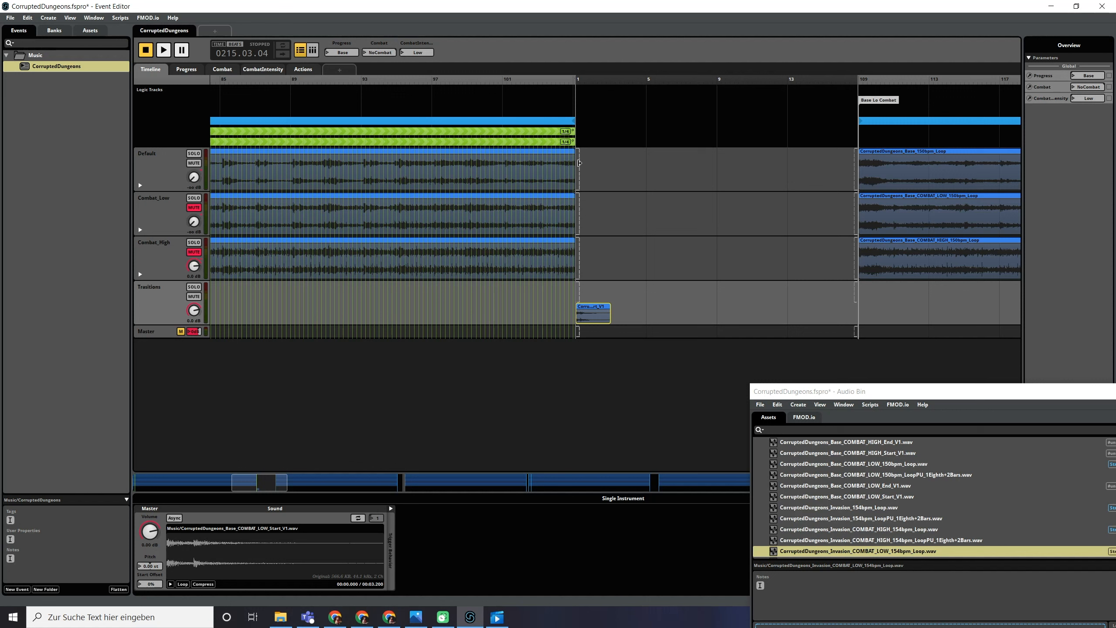
# - Add a Source fade-out about three beats long on the Default track at the start of the transition timeline
pyautogui.moveTo(581, 175)
pyautogui.mouseDown()
pyautogui.moveTo(621, 189)
pyautogui.moveTo(600, 191)
pyautogui.mouseUp()
pyautogui.scroll(3, 584, 178)
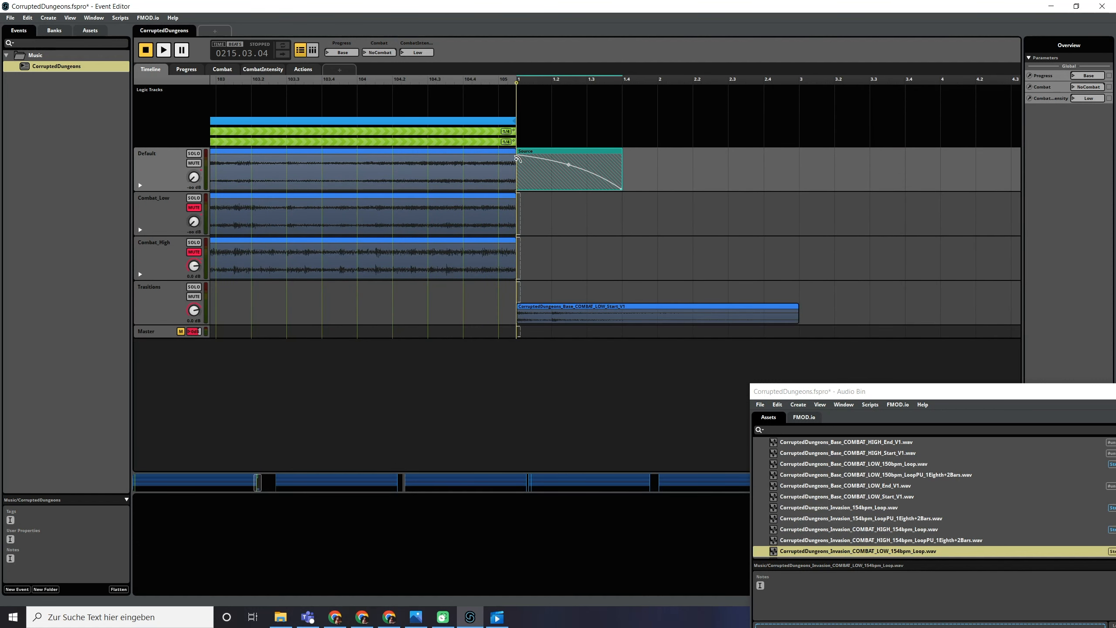
pyautogui.scroll(-2, 598, 188)
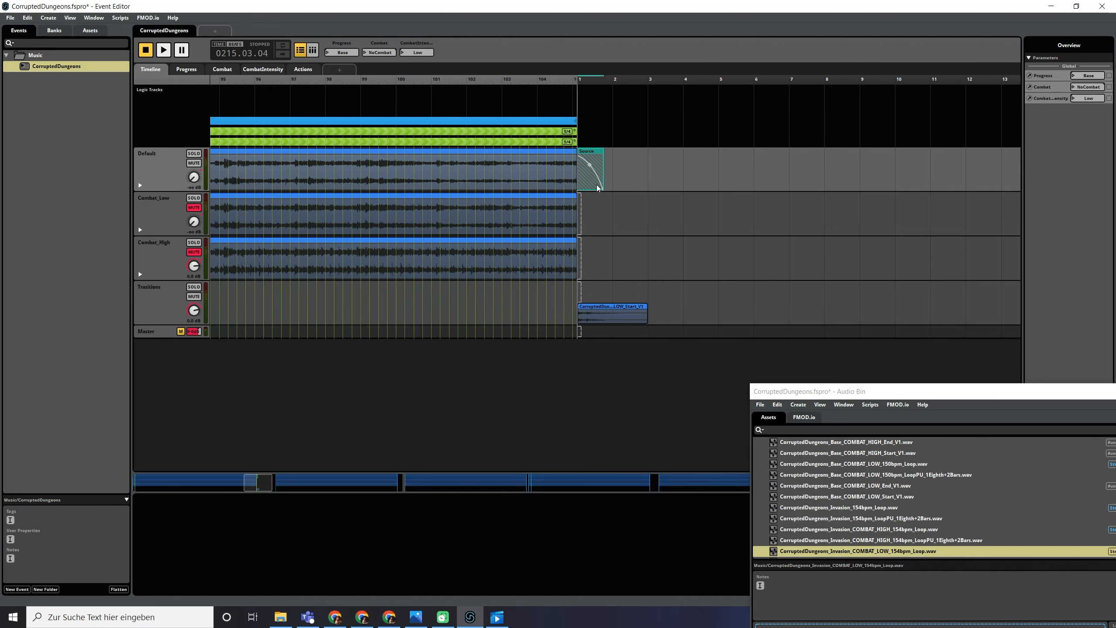
pyautogui.scroll(1, 598, 187)
pyautogui.hscroll(5, 632, 174)
pyautogui.scroll(-1, 659, 186)
pyautogui.hscroll(5, 660, 188)
pyautogui.hscroll(-6, 675, 168)
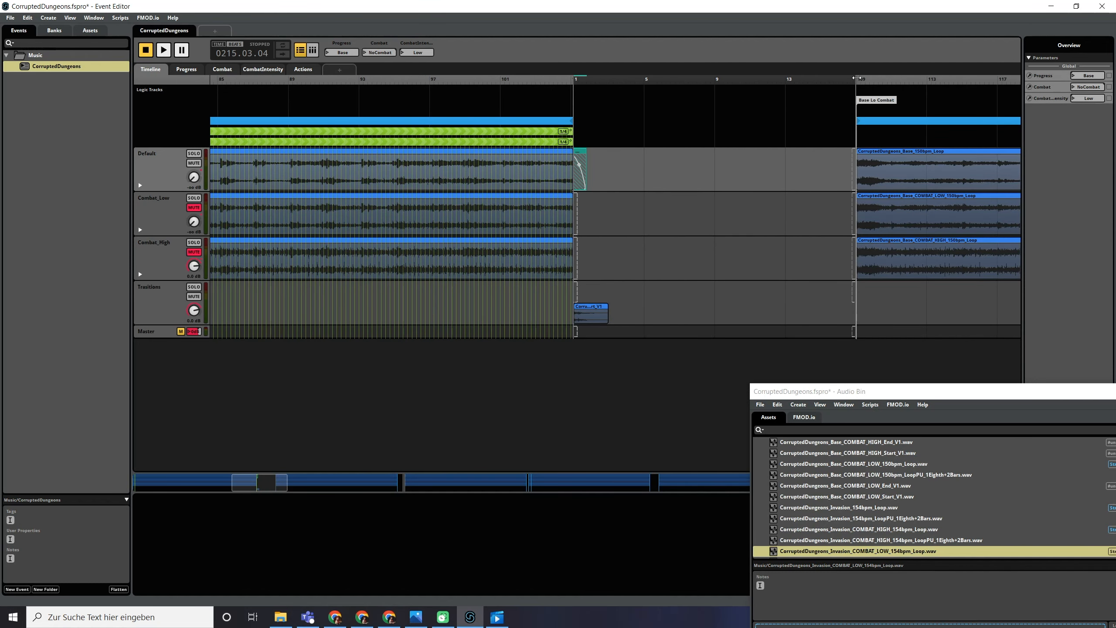
# - Trim the transition timeline to the stinger's two-bar length and shorten the Default track's Source fade-out to about one beat
pyautogui.moveTo(856, 88); pyautogui.dragTo(610, 88)
pyautogui.scroll(6, 567, 197)
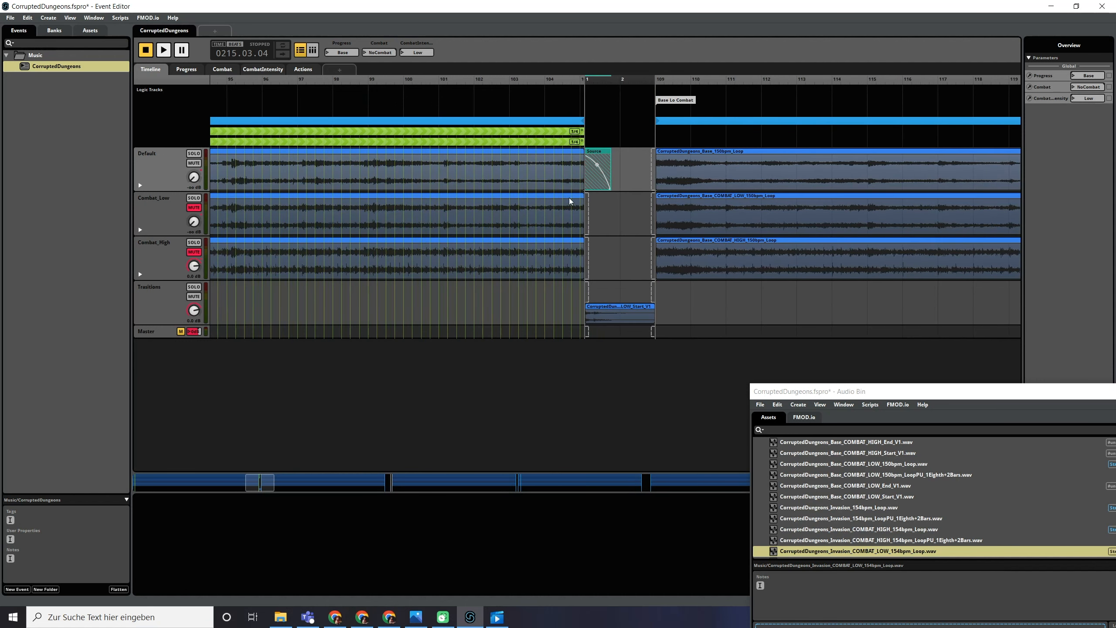
pyautogui.moveTo(873, 186)
pyautogui.mouseDown()
pyautogui.moveTo(603, 182)
pyautogui.moveTo(629, 179)
pyautogui.mouseUp()
pyautogui.moveTo(695, 162); pyautogui.dragTo(626, 166)
pyautogui.scroll(-4, 597, 200)
pyautogui.scroll(-2, 598, 200)
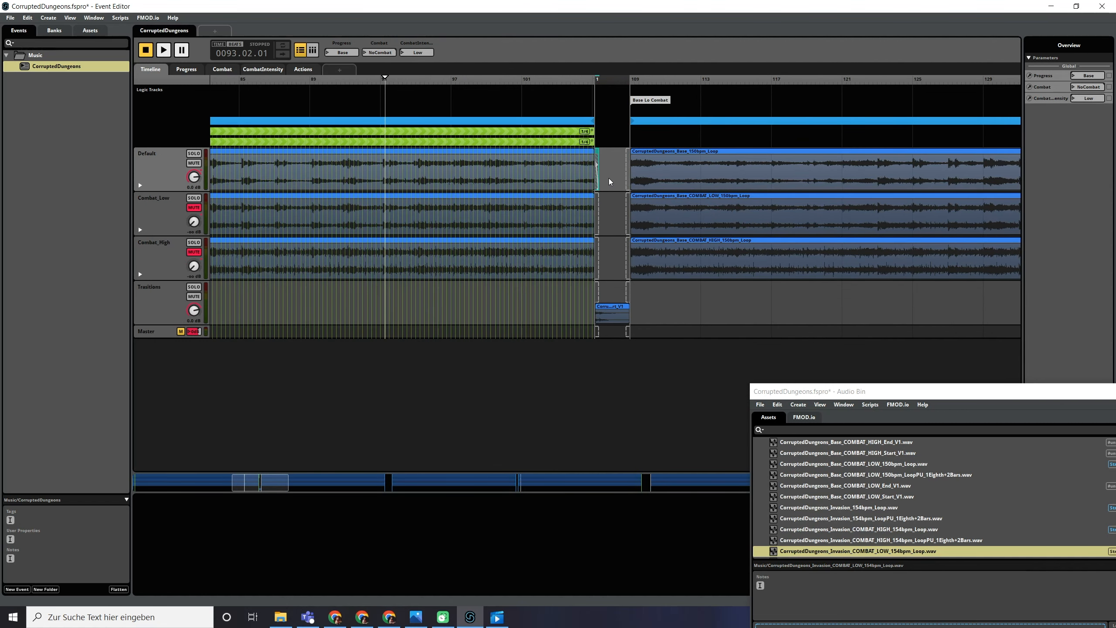
pyautogui.scroll(5, 609, 179)
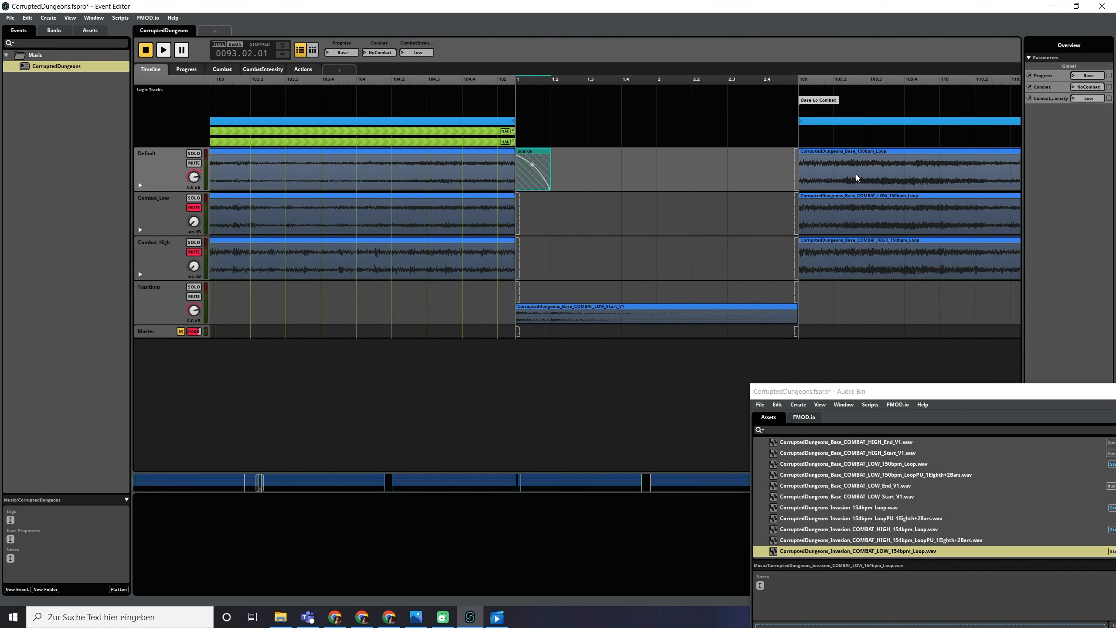
# - Extend the Combat_Low destination back to about half a beat after the transition start, with a fade-in of about half a beat
pyautogui.click(845, 162)
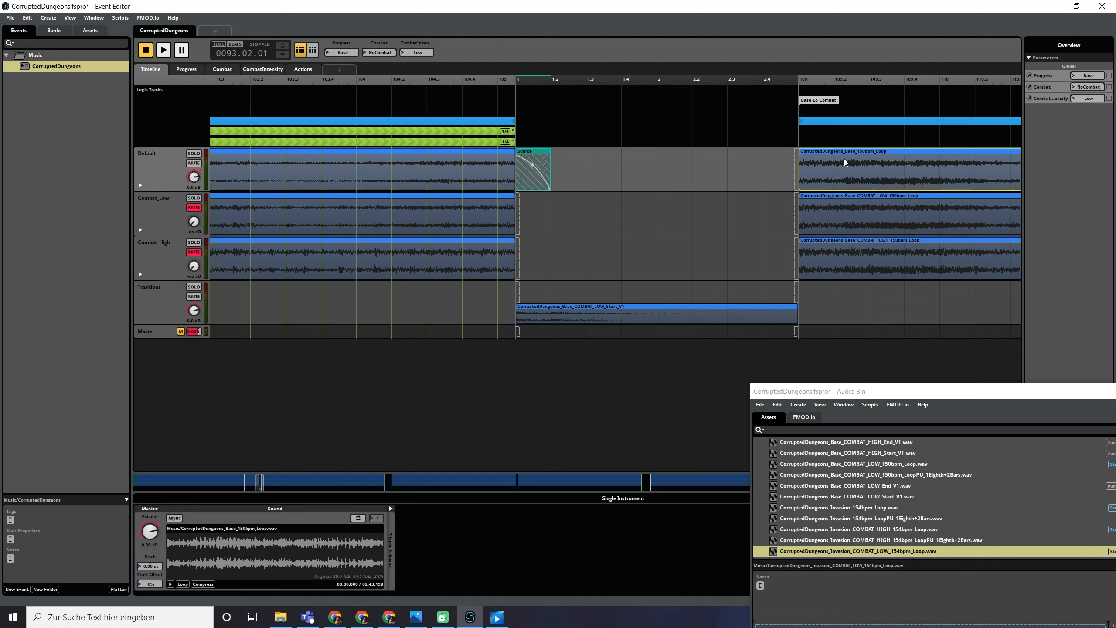
pyautogui.click(828, 225)
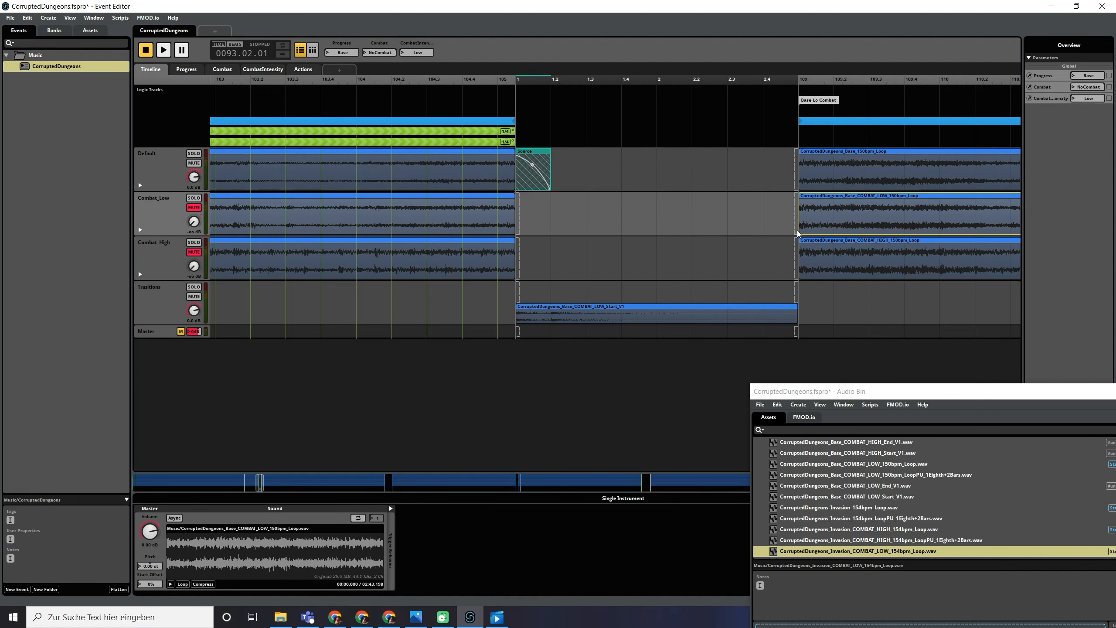
pyautogui.moveTo(799, 233); pyautogui.dragTo(530, 235)
pyautogui.moveTo(534, 197); pyautogui.dragTo(552, 198)
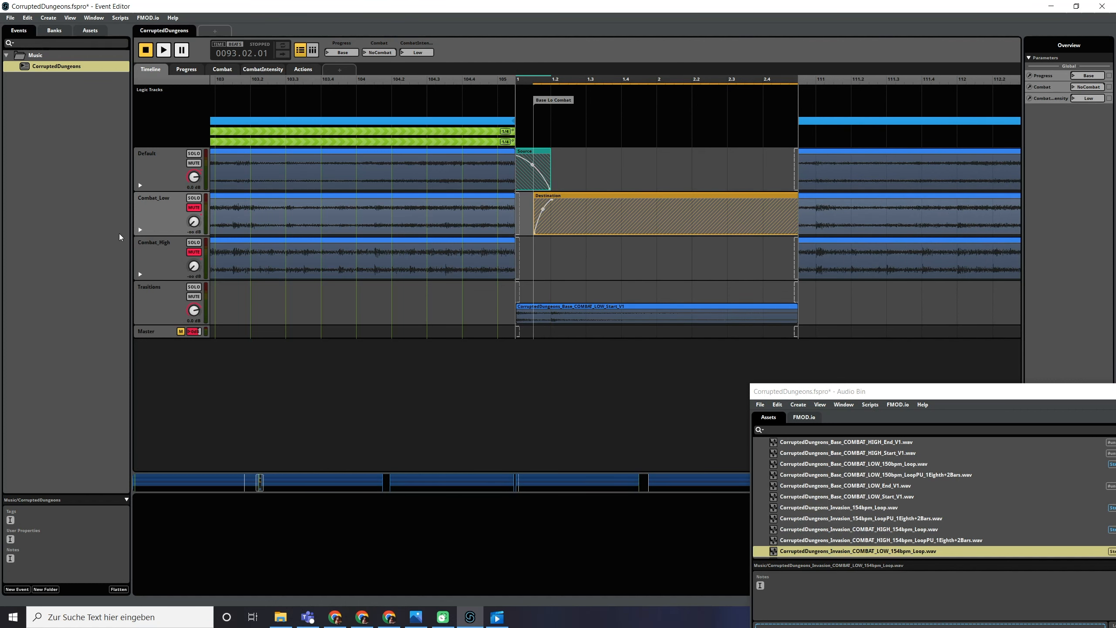
# - Examine the volume automation of the Combat_Low and Default tracks around the transition
pyautogui.click(141, 230)
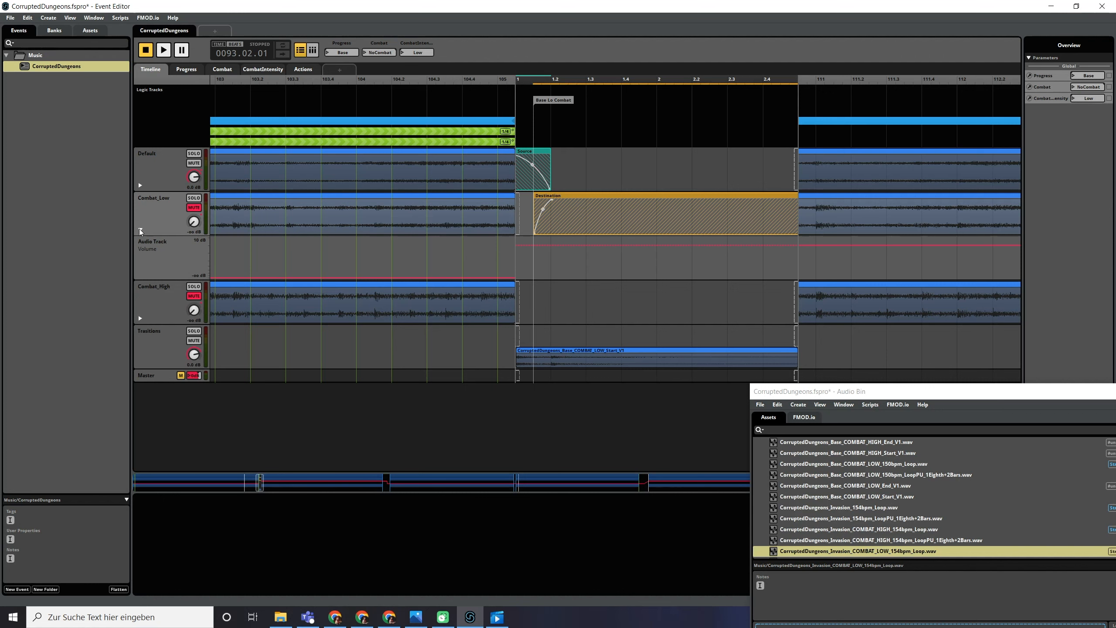
pyautogui.click(140, 230)
pyautogui.click(141, 186)
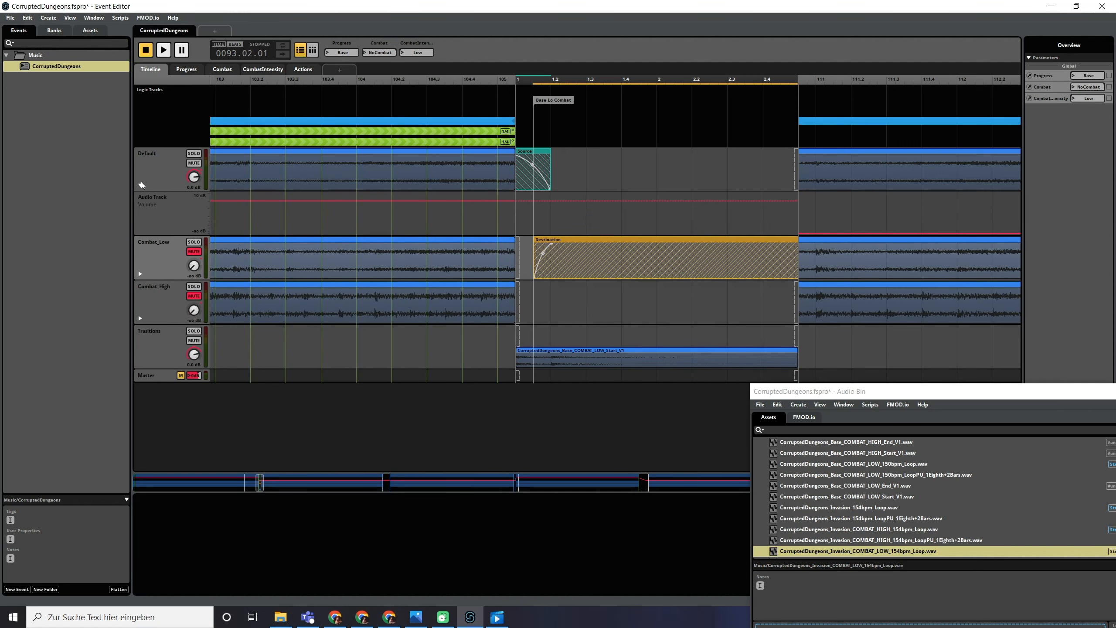
pyautogui.click(141, 185)
pyautogui.click(141, 185)
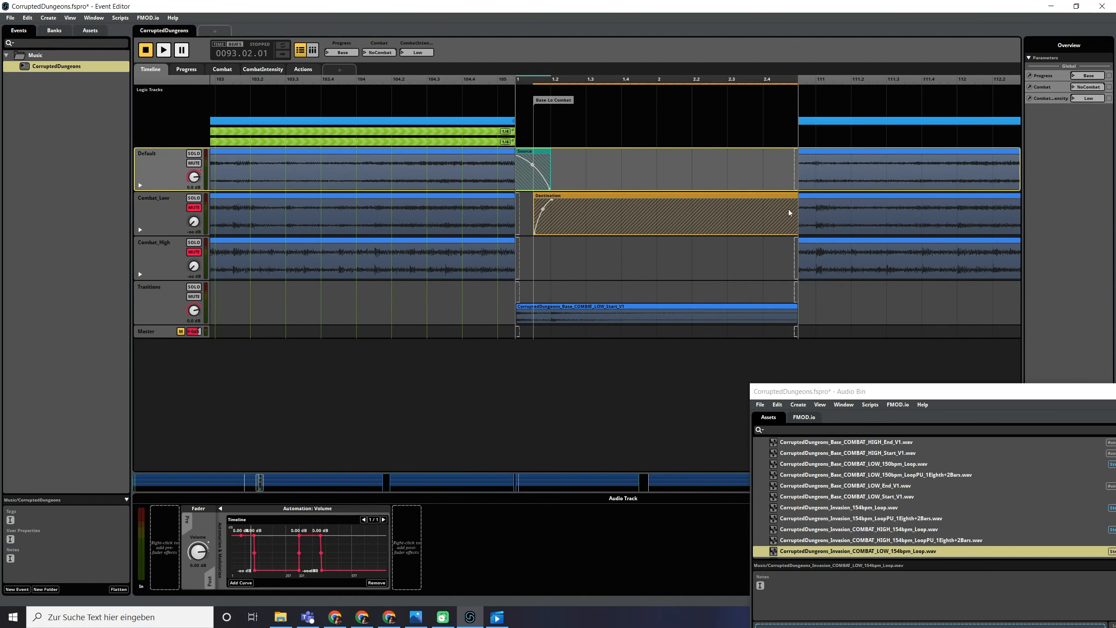
# - Unmute Combat_Low, play from around bar 100 of the Base loop, and set Combat to InCombat to test the transition
pyautogui.click(323, 79)
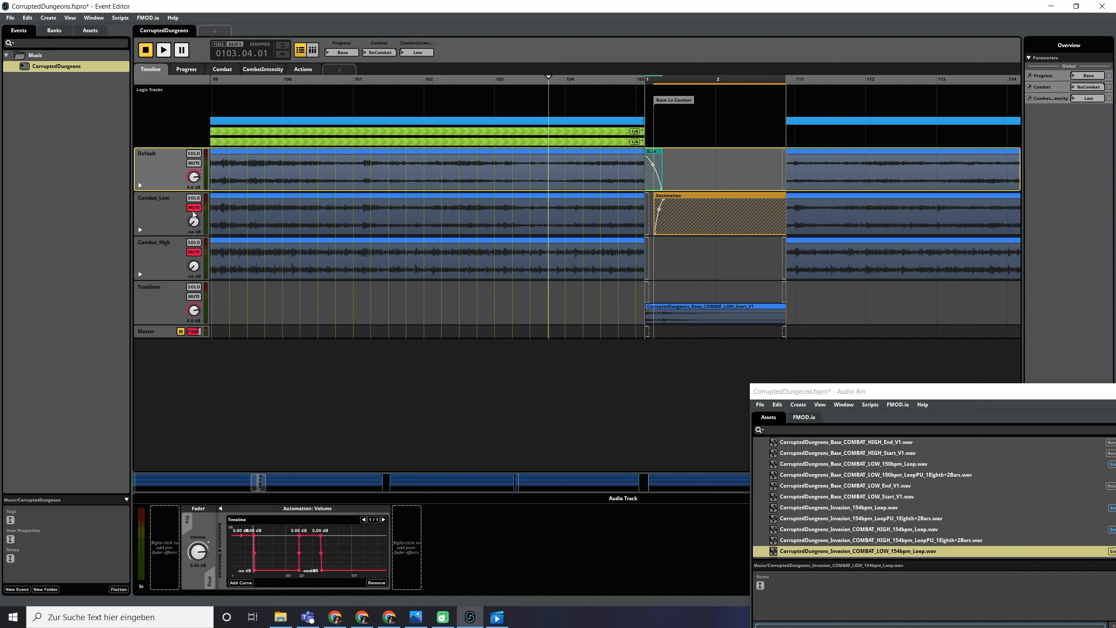
pyautogui.click(192, 208)
pyautogui.click(334, 81)
pyautogui.press('space')
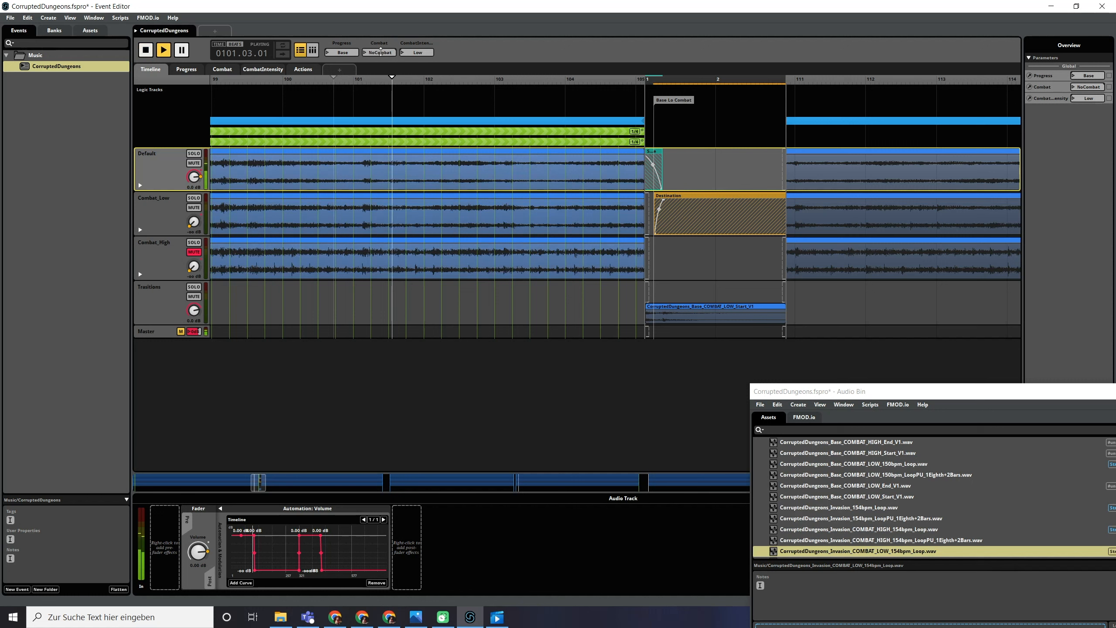
pyautogui.click(377, 53)
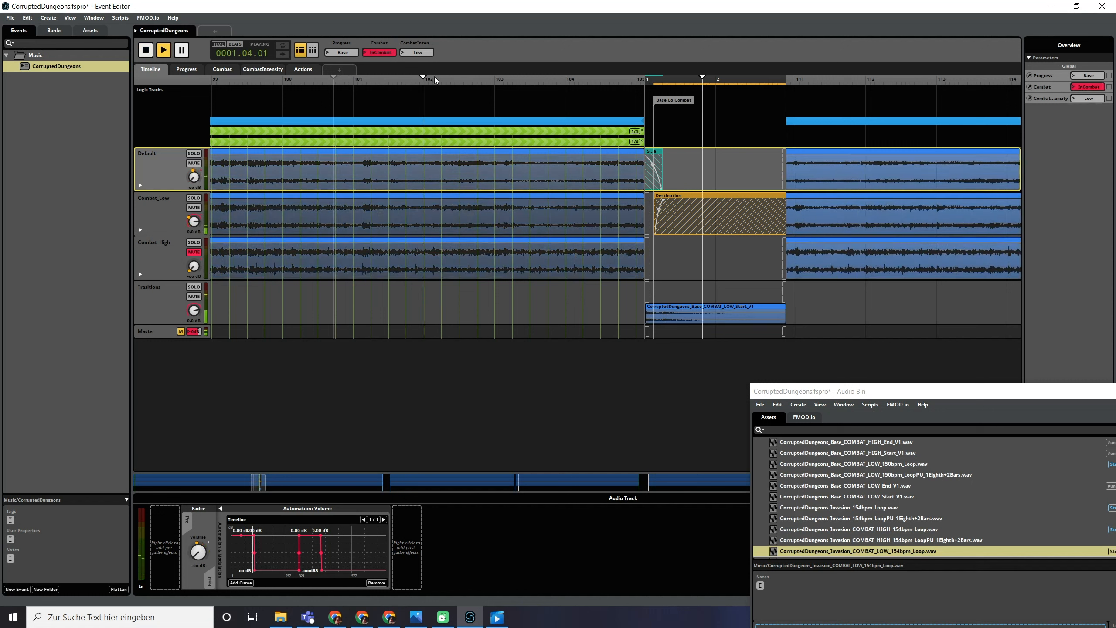
pyautogui.press('space')
# - Start the Combat_Low Destination about a quarter beat into the transition and shorten its fade-in to a small fraction of a beat
pyautogui.scroll(5, 654, 244)
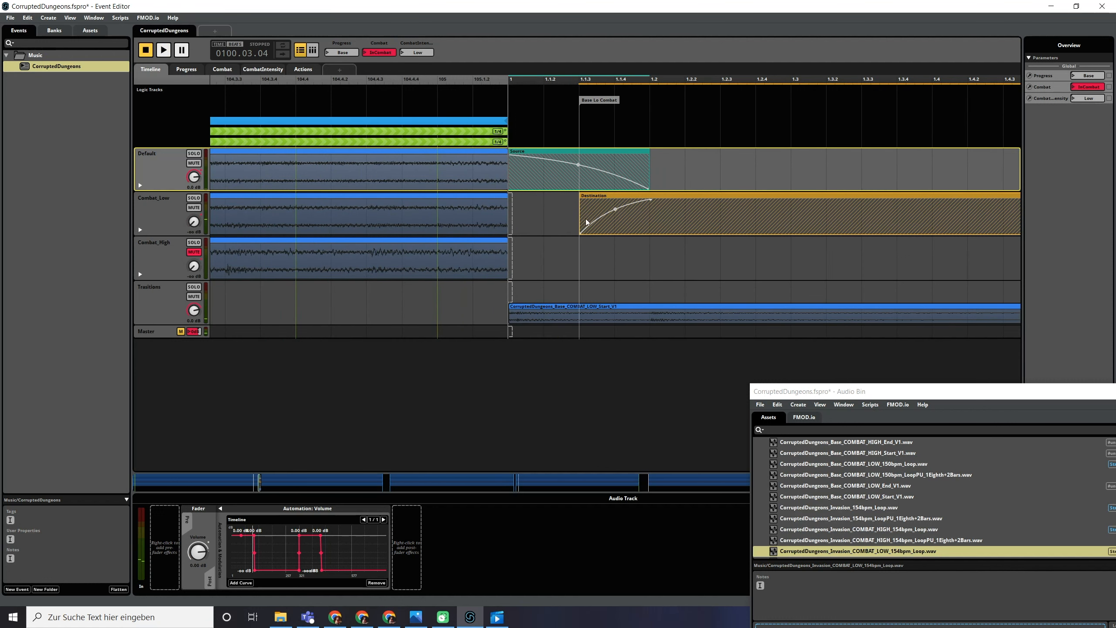
pyautogui.moveTo(577, 234); pyautogui.dragTo(542, 234)
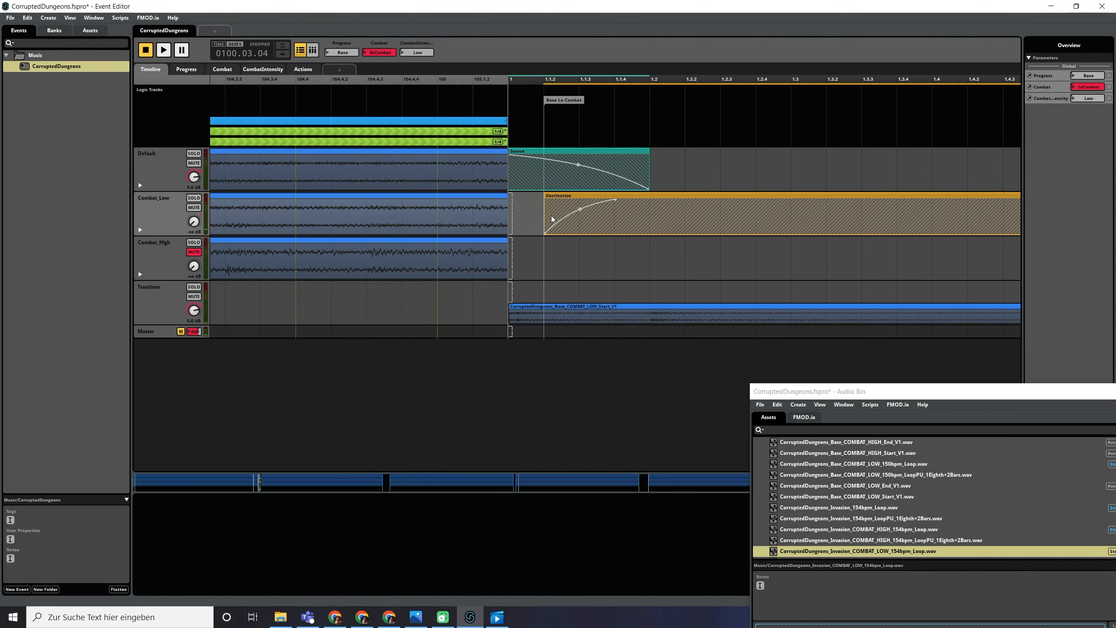
pyautogui.moveTo(619, 200); pyautogui.dragTo(554, 201)
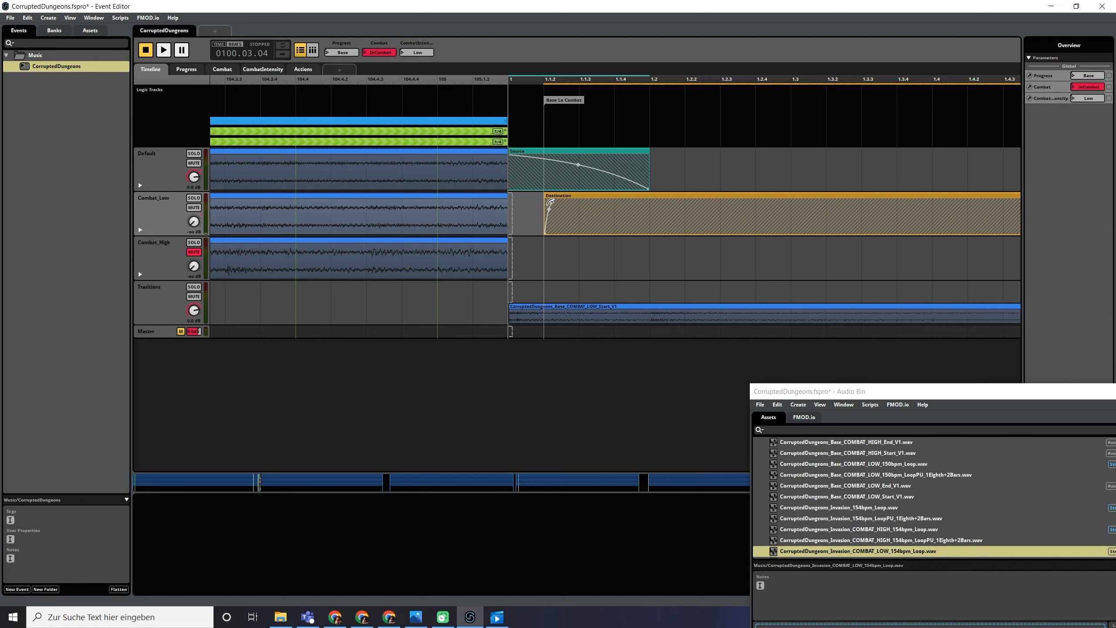
# - Lower the low-combat start stinger's volume slightly and shorten the Default track's Source fade-out to about half a beat
pyautogui.click(549, 313)
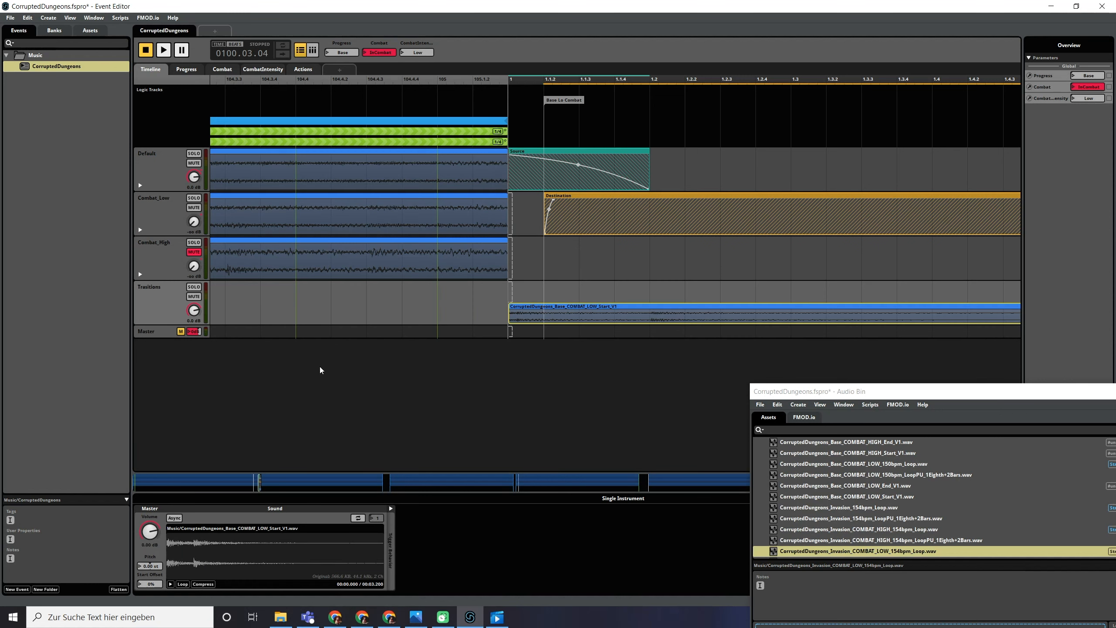
pyautogui.moveTo(150, 532); pyautogui.dragTo(149, 538)
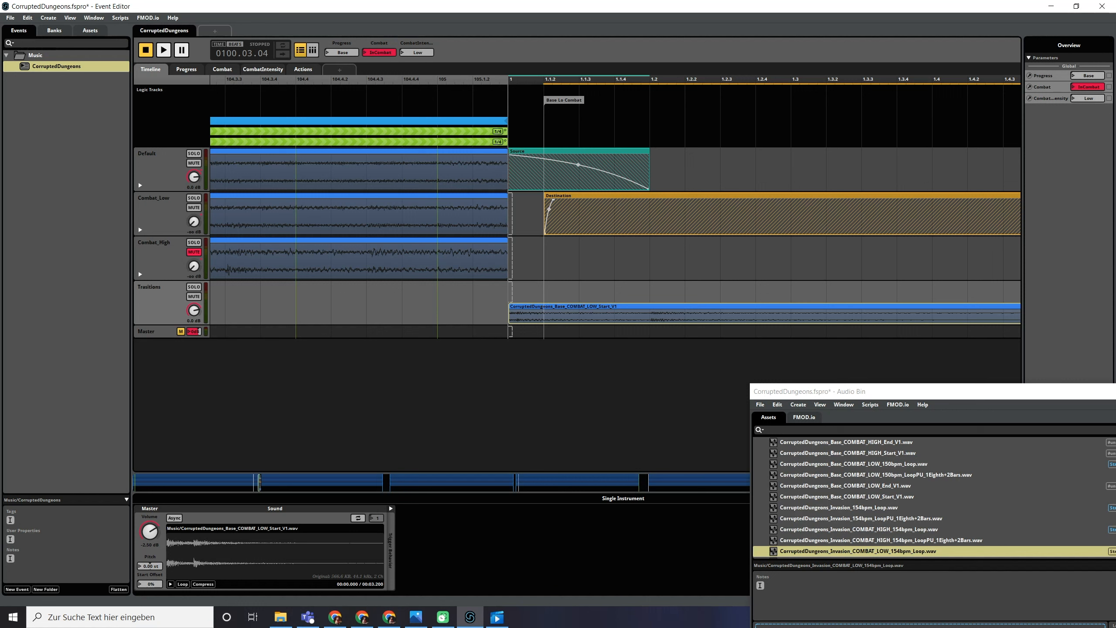
pyautogui.moveTo(149, 540); pyautogui.dragTo(149, 533)
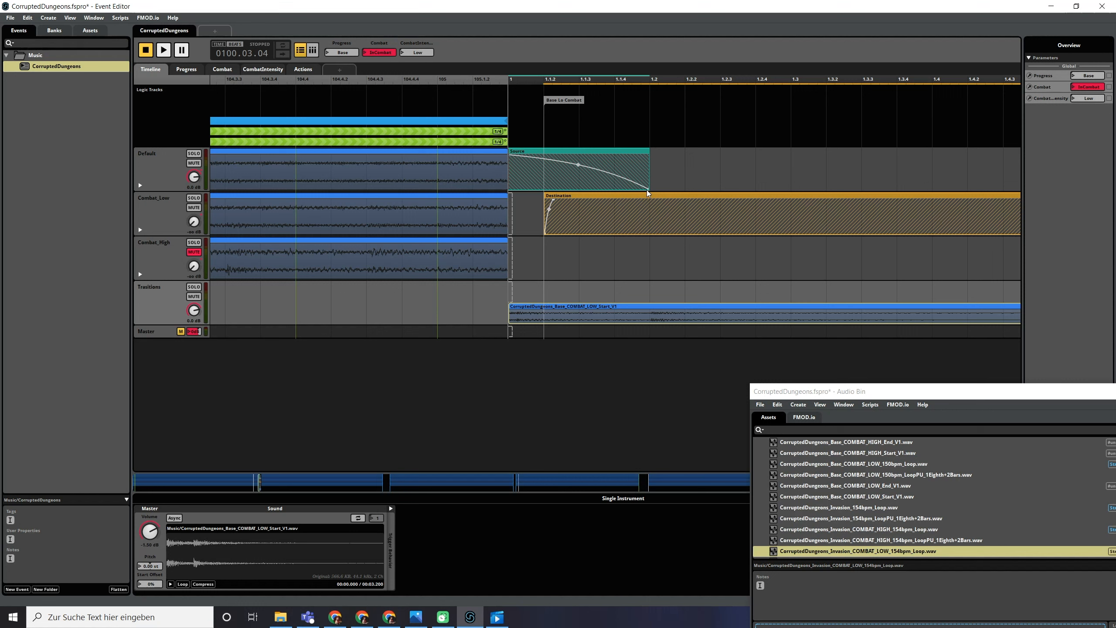
pyautogui.moveTo(648, 190); pyautogui.dragTo(585, 191)
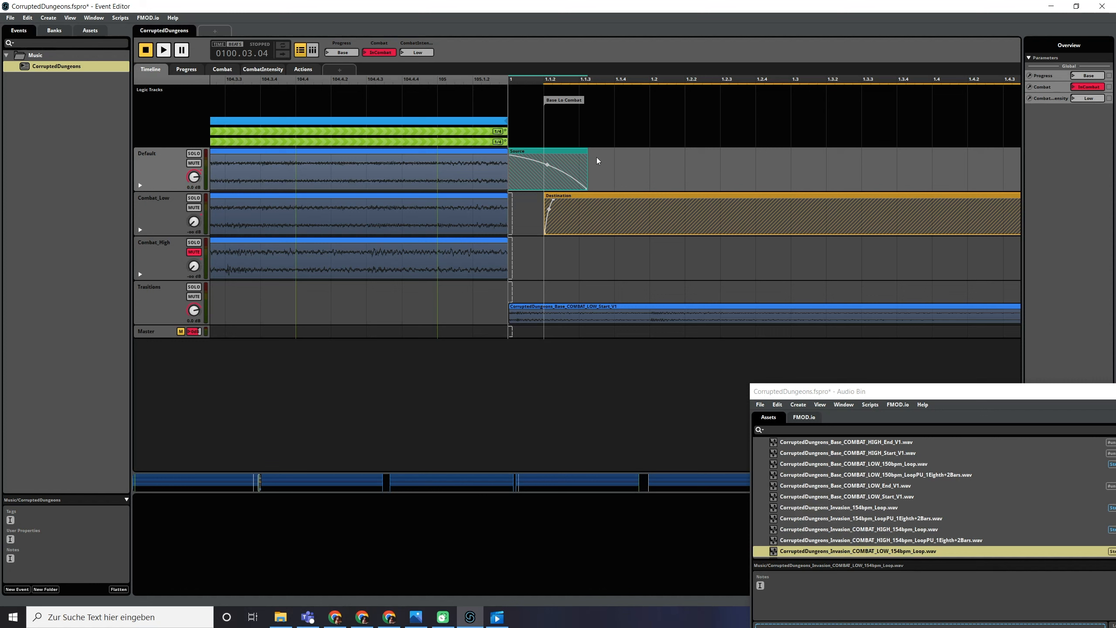
# - Audition the CorruptedDungeons_Base_COMBAT_LOW_Start_V1.wav asset in the Audio Bin and check its waveform
pyautogui.moveTo(919, 391); pyautogui.dragTo(877, 187)
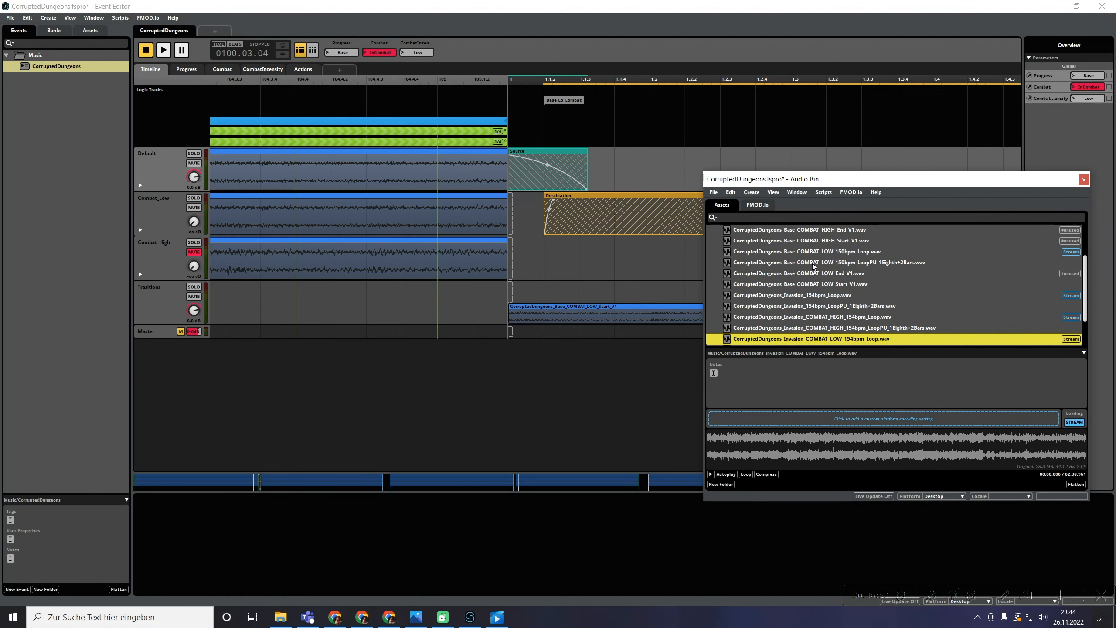
pyautogui.scroll(1, 838, 255)
pyautogui.scroll(-1, 831, 321)
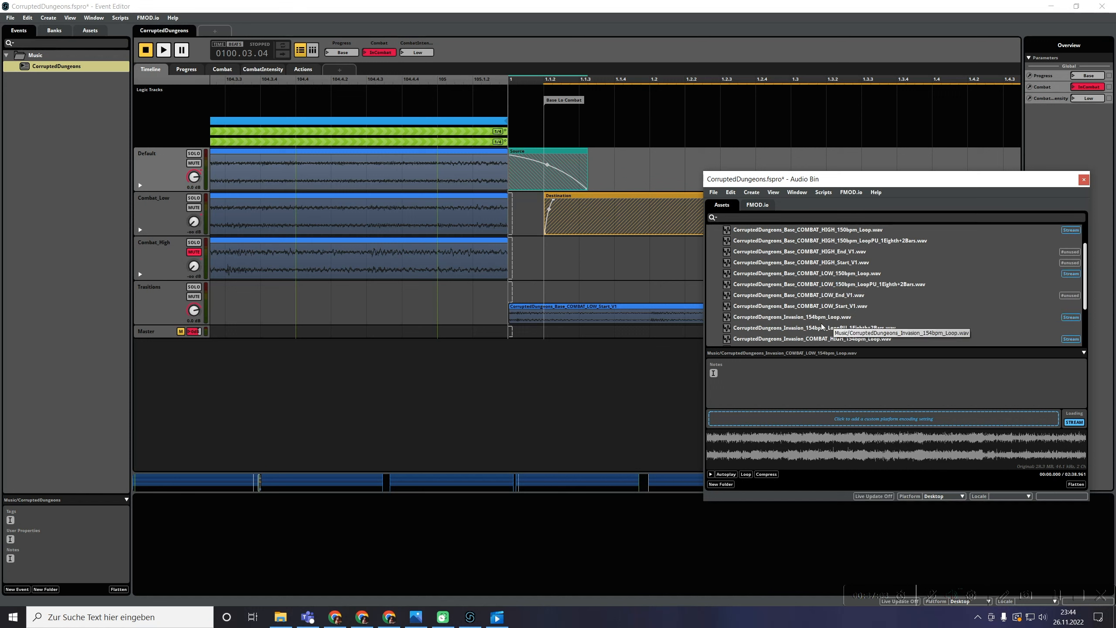
pyautogui.click(812, 306)
pyautogui.click(711, 474)
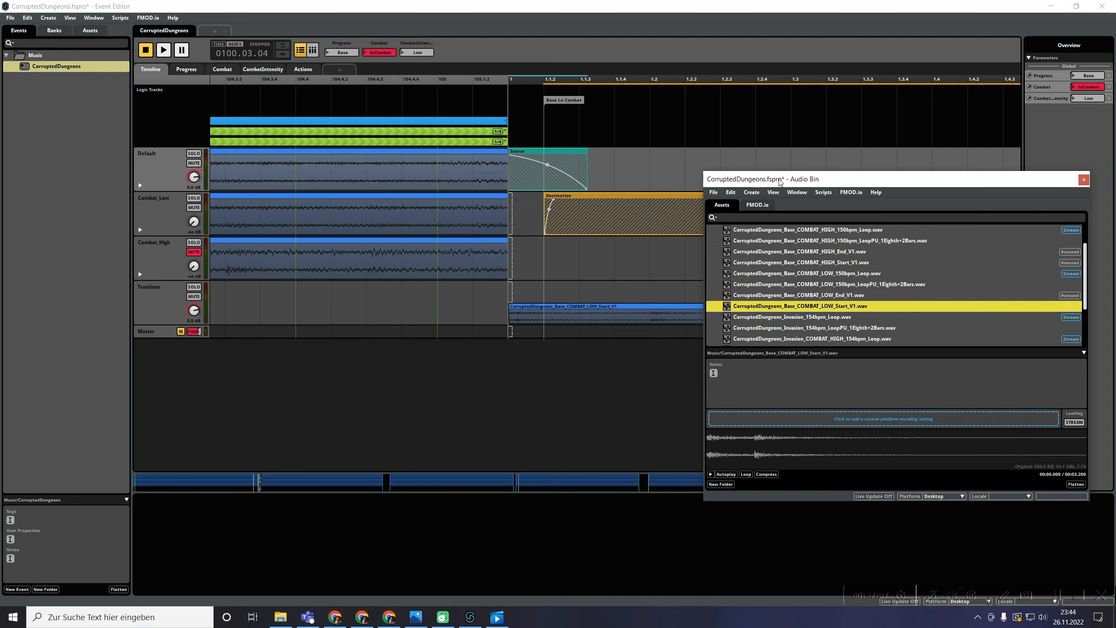
pyautogui.moveTo(774, 180); pyautogui.dragTo(893, 440)
# - Lengthen the Default track's Source fade-out to about one beat and extend the Combat_Low Destination fade-in to about beat 2 of the transition
pyautogui.click(656, 311)
pyautogui.click(654, 96)
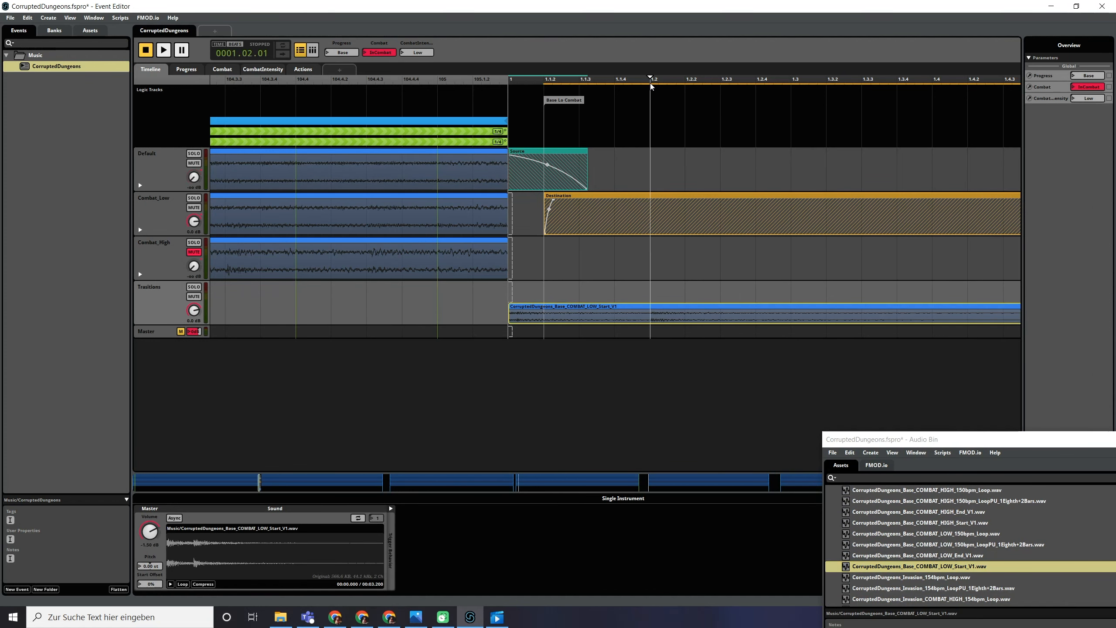
pyautogui.moveTo(550, 200); pyautogui.dragTo(658, 188)
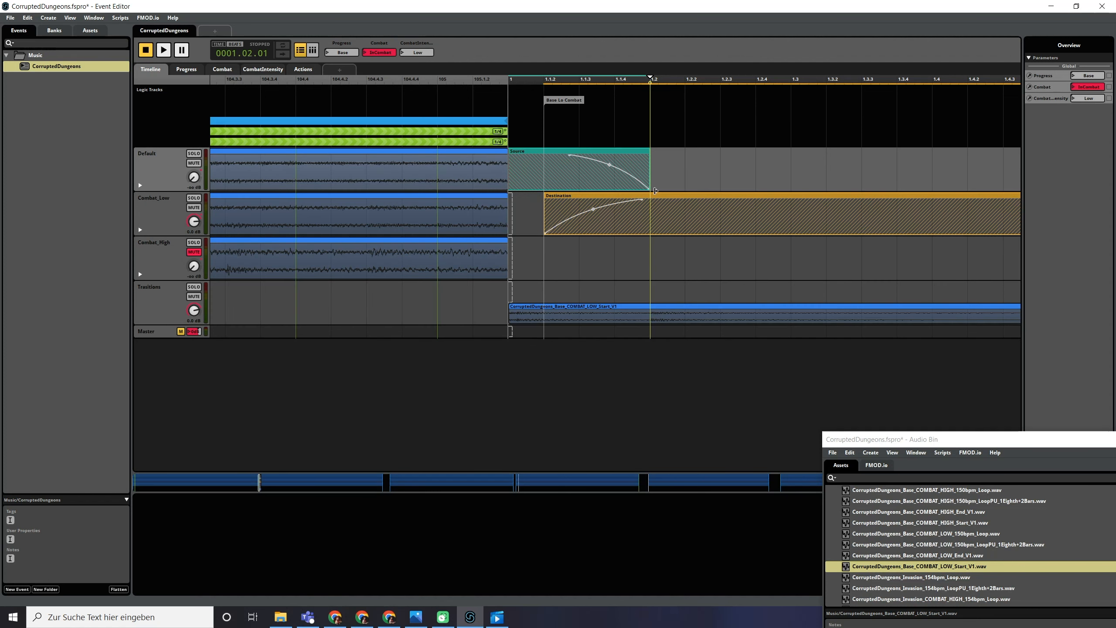
pyautogui.moveTo(581, 156); pyautogui.dragTo(519, 153)
pyautogui.scroll(2, 545, 202)
pyautogui.scroll(-2, 545, 202)
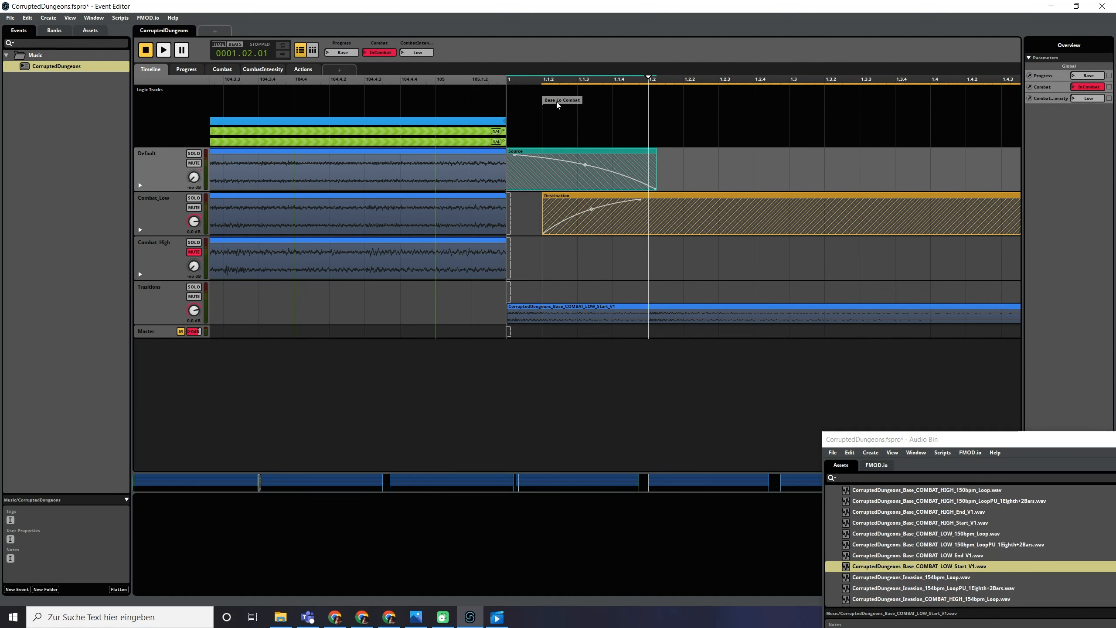
# - Start the low-combat Destination just under half a beat into the transition and test it by switching Combat from NoCombat to InCombat during playback
pyautogui.moveTo(557, 100); pyautogui.dragTo(586, 100)
pyautogui.click(377, 52)
pyautogui.click(255, 79)
pyautogui.press('space')
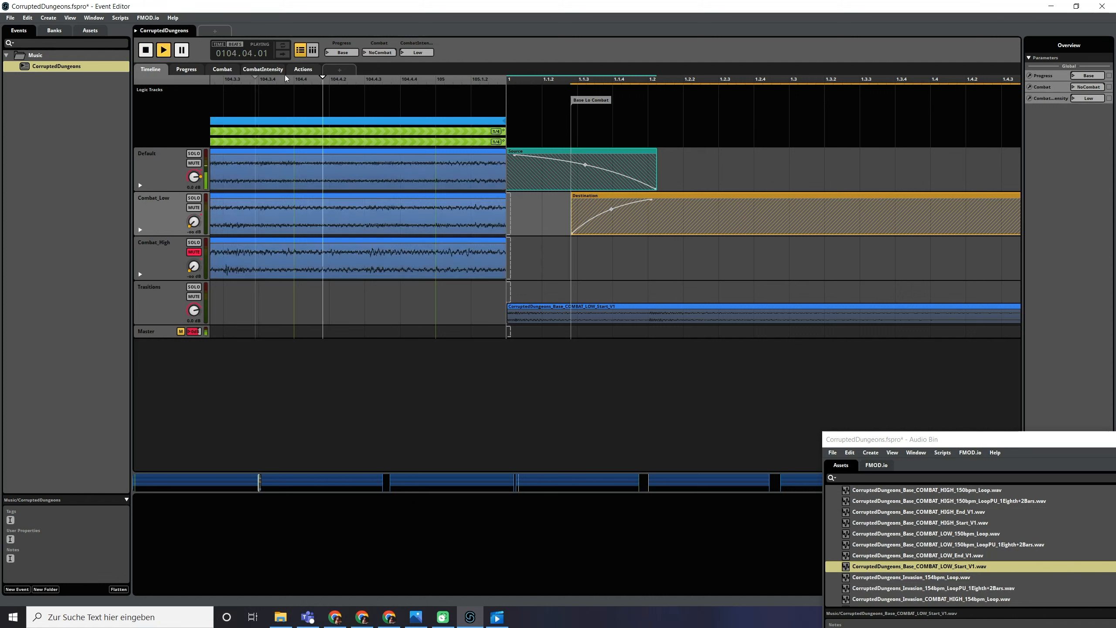
pyautogui.click(379, 53)
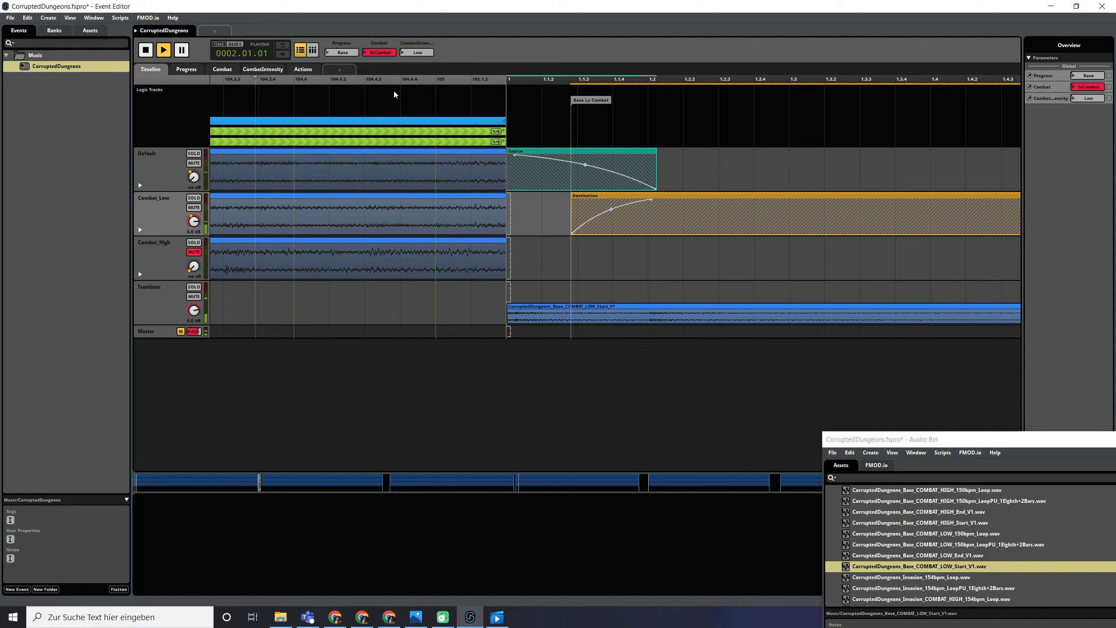
pyautogui.scroll(-5, 605, 220)
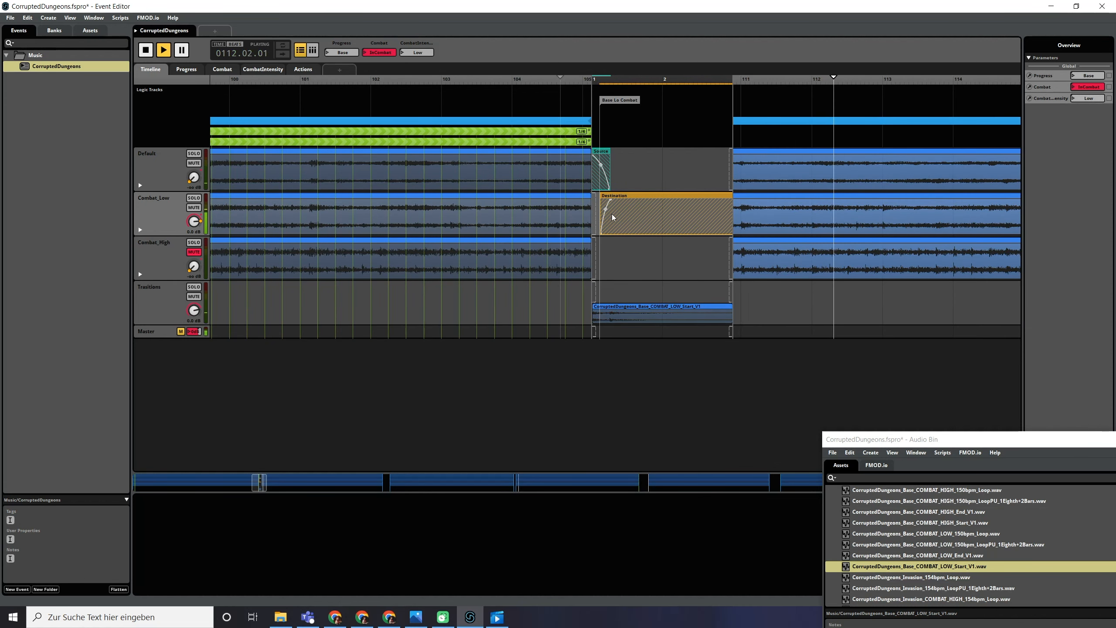
pyautogui.scroll(4, 612, 214)
pyautogui.press('space')
# - Shorten the Combat_Low Destination fade-in to a small fraction of a beat
pyautogui.scroll(3, 612, 209)
pyautogui.moveTo(583, 201); pyautogui.dragTo(437, 200)
pyautogui.scroll(-5, 478, 218)
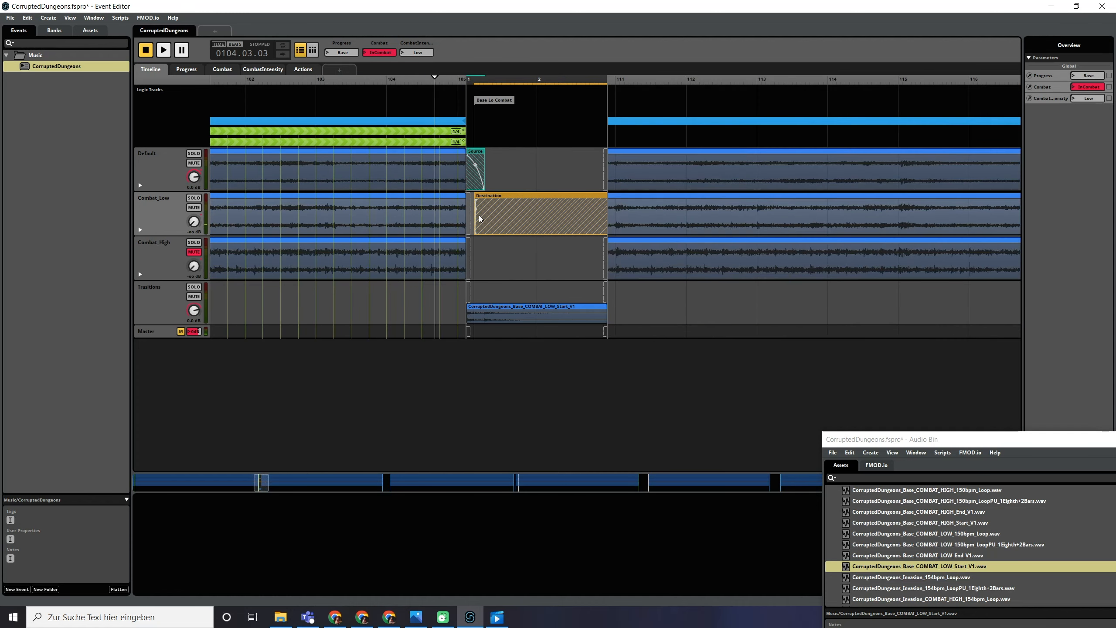
# - Play from near the end of bar 102 in NoCombat and switch Combat to InCombat to hear the shortened fade-in
pyautogui.click(311, 80)
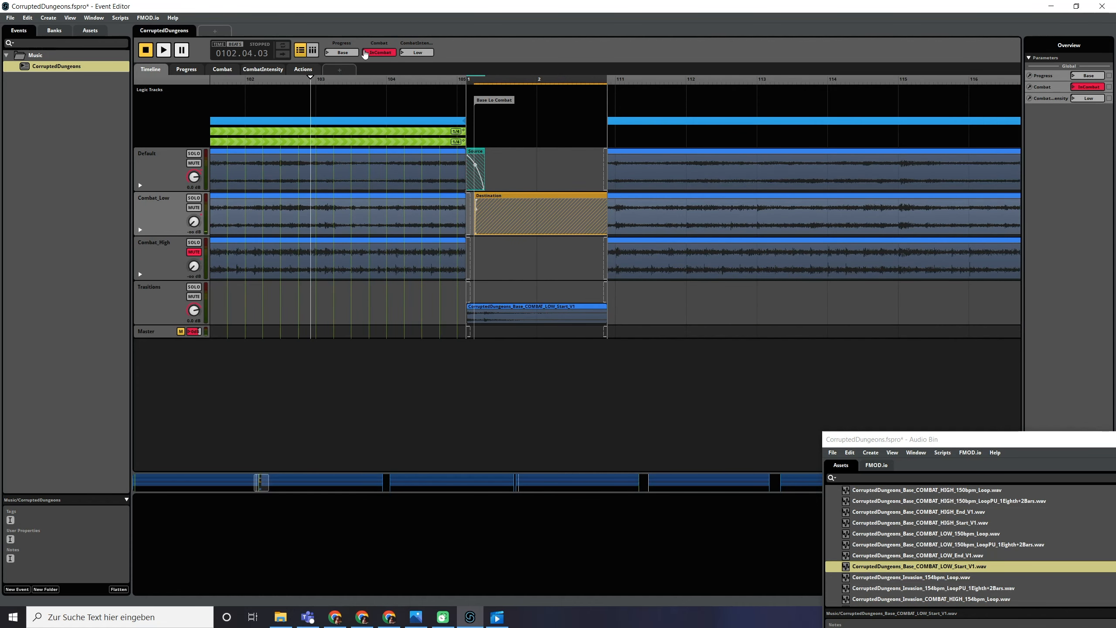
pyautogui.click(379, 53)
pyautogui.press('space')
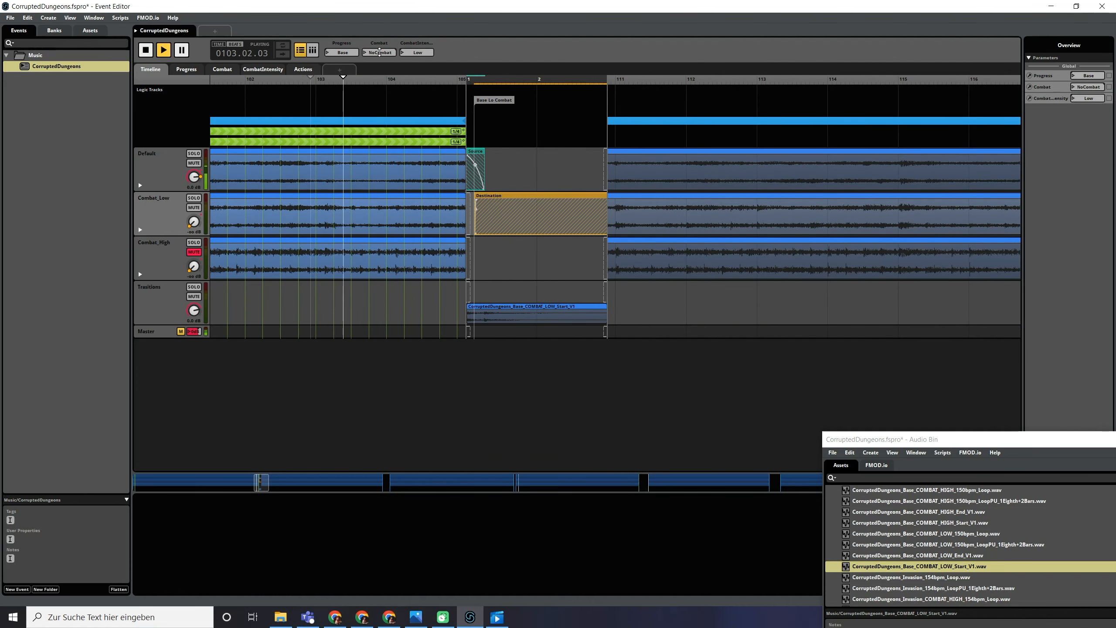
pyautogui.click(379, 53)
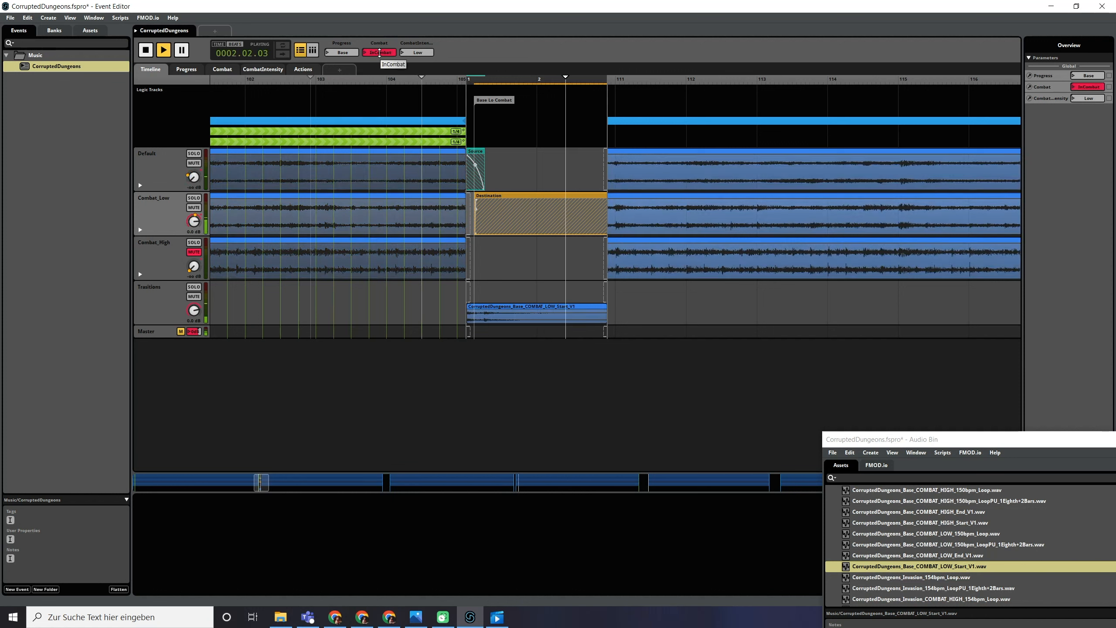
pyautogui.press('space')
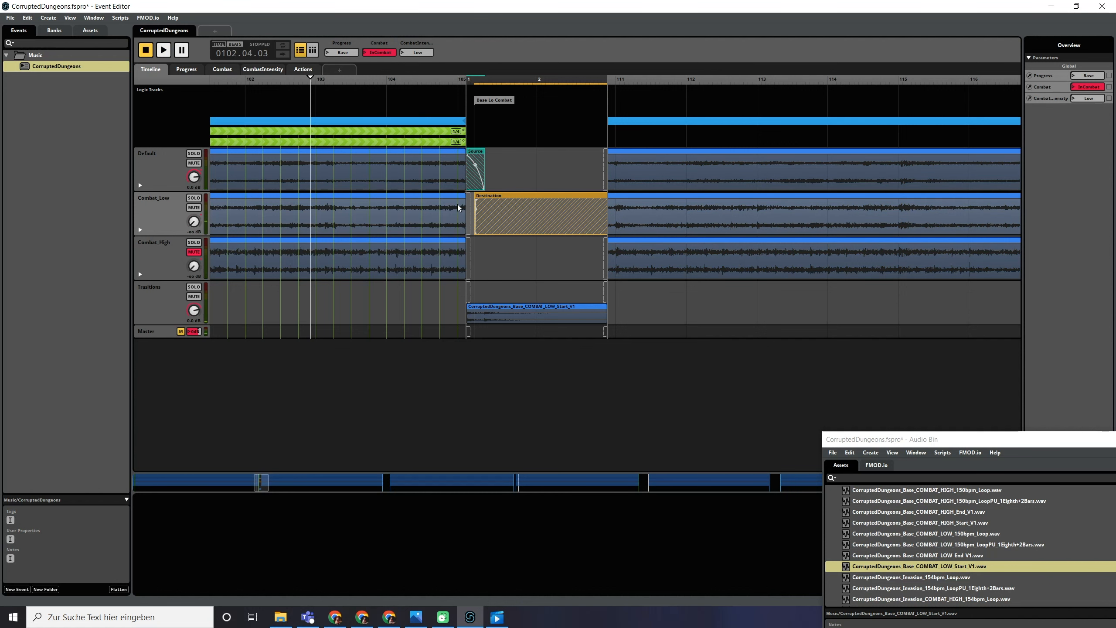
# - Add a 0 dB point to Combat_Low's volume automation at the Destination start and set the existing point near bar 2 to 0 dB
pyautogui.click(140, 229)
pyautogui.click(451, 121)
pyautogui.click(674, 245)
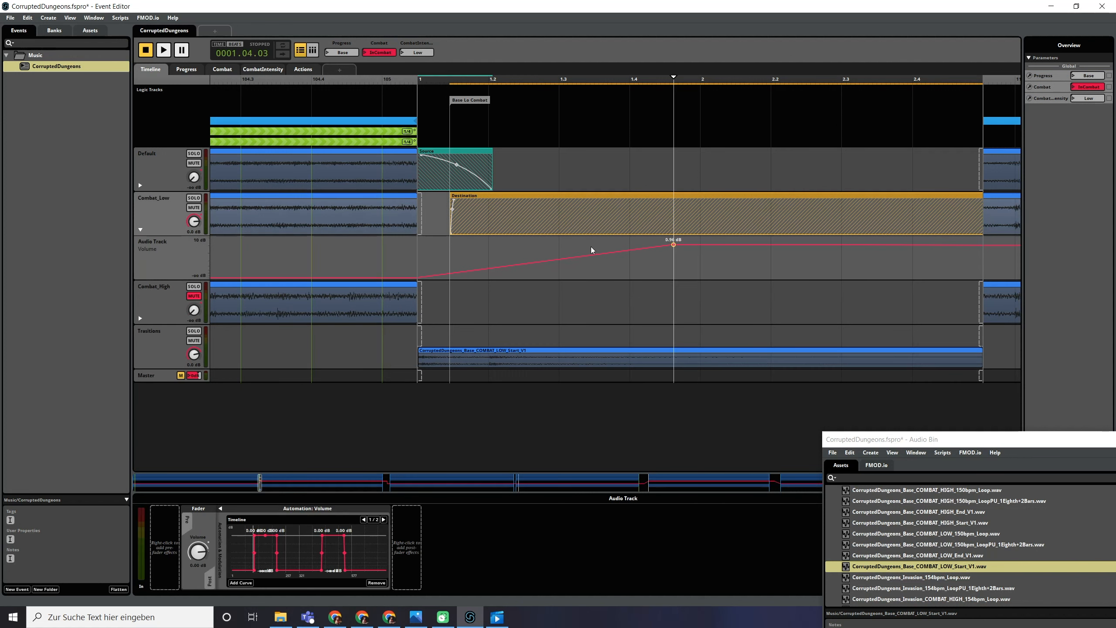
pyautogui.click(448, 244)
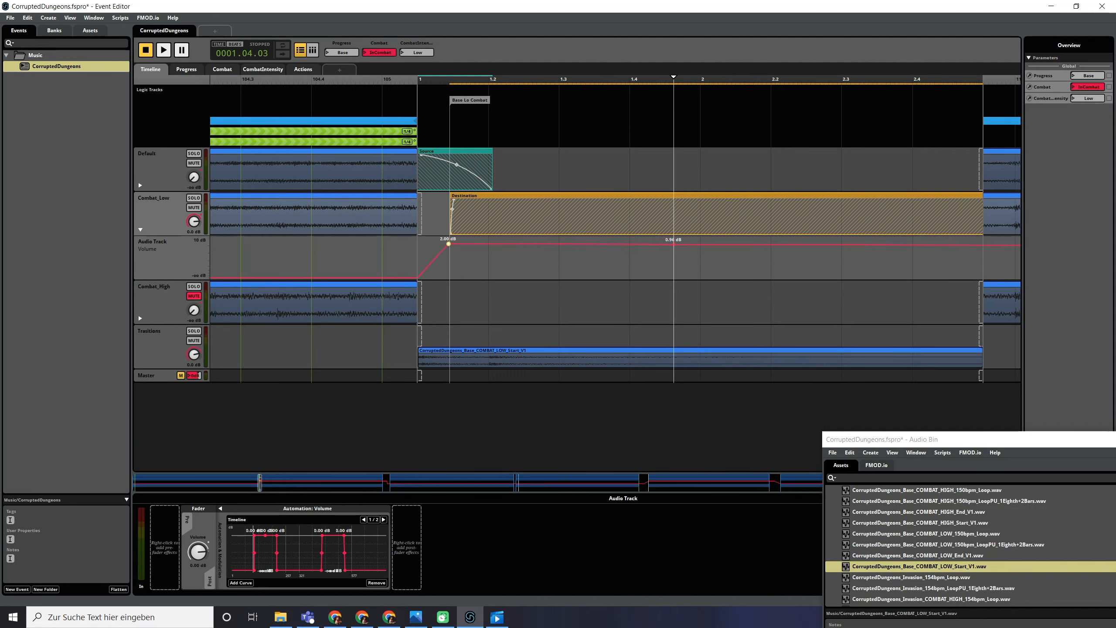
pyautogui.moveTo(449, 244); pyautogui.dragTo(448, 245)
pyautogui.moveTo(674, 245); pyautogui.dragTo(673, 246)
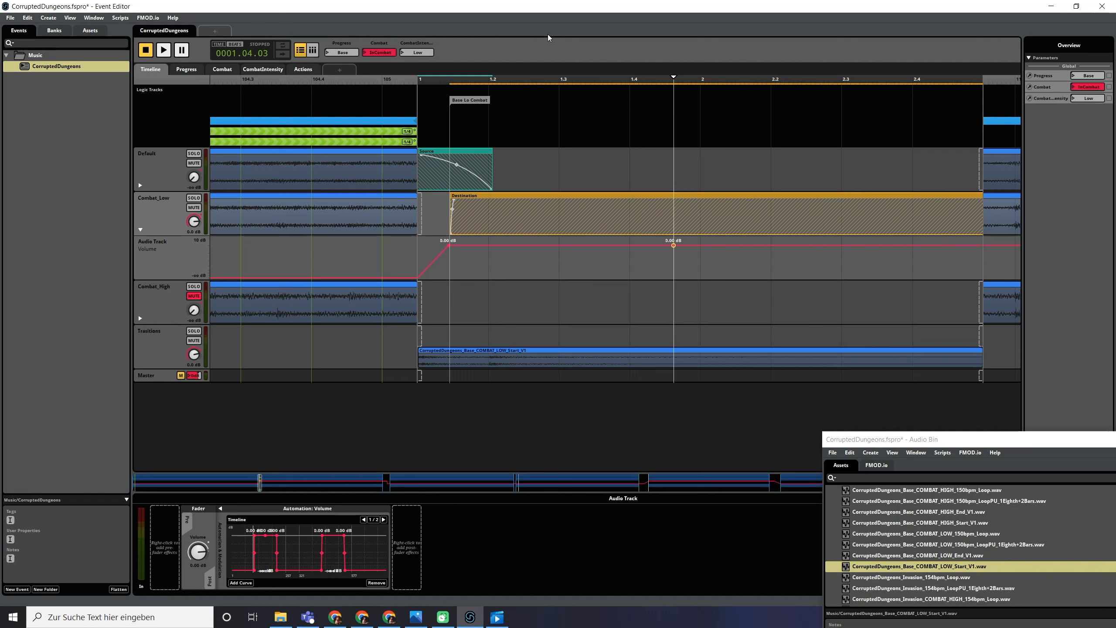
# - Play from bar 104 in NoCombat and switch Combat to InCombat to test the transition with the steeper Combat_Low volume ramp
pyautogui.click(289, 80)
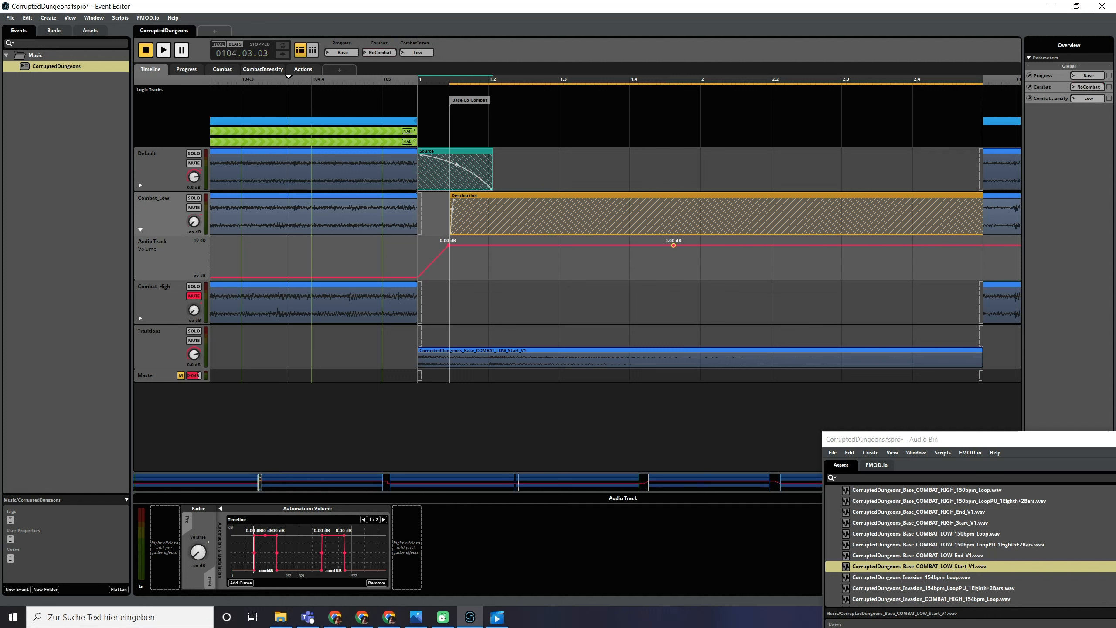
pyautogui.click(380, 52)
pyautogui.press('space')
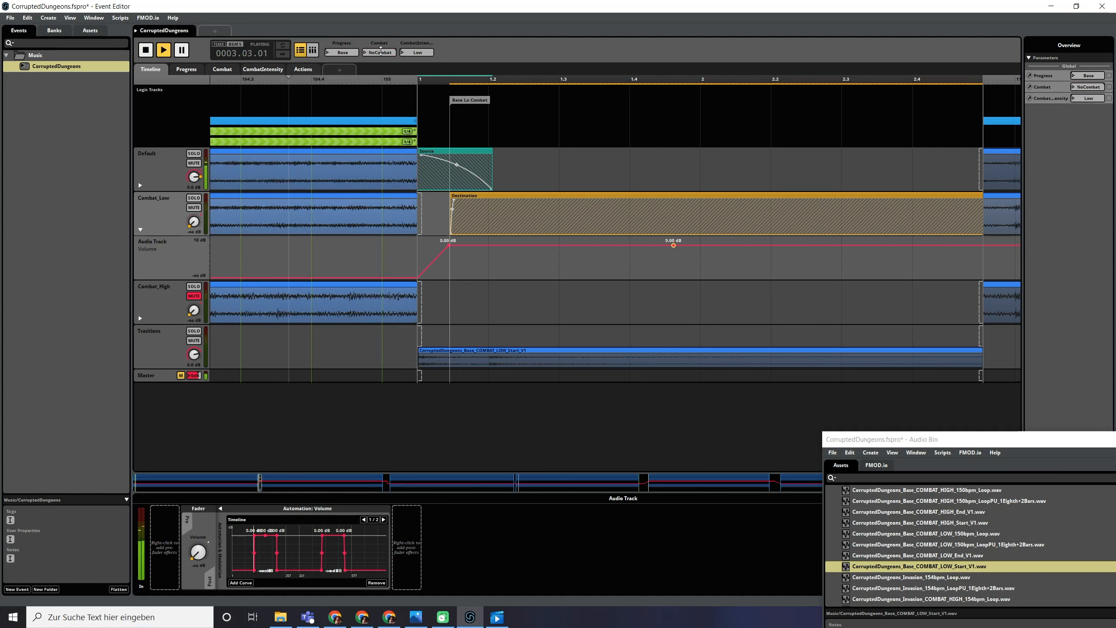
pyautogui.click(381, 52)
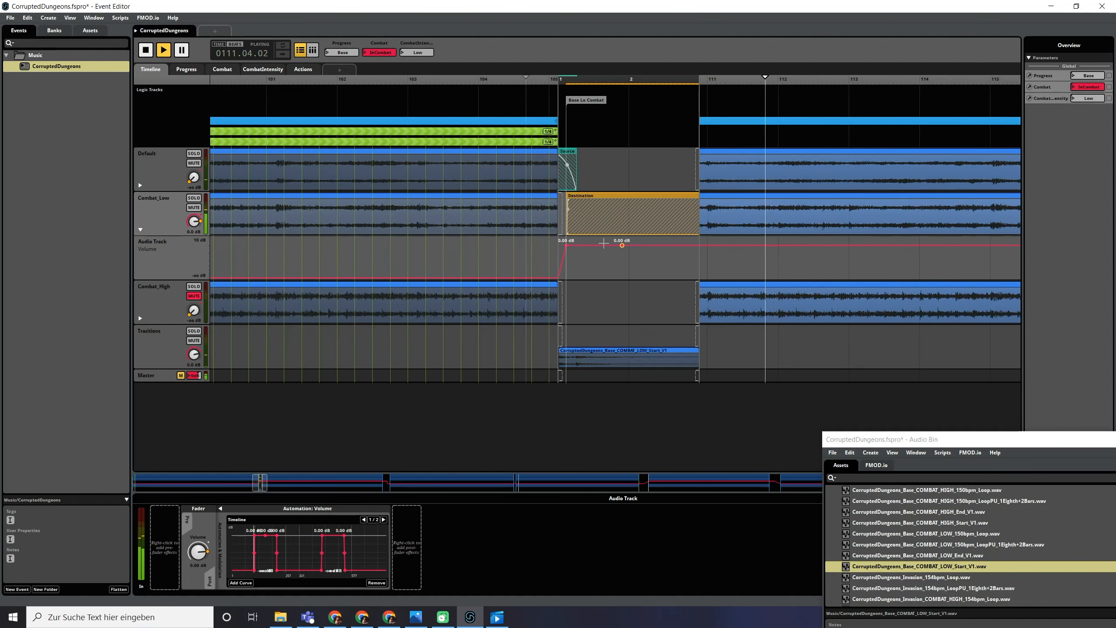
pyautogui.scroll(-2, 594, 241)
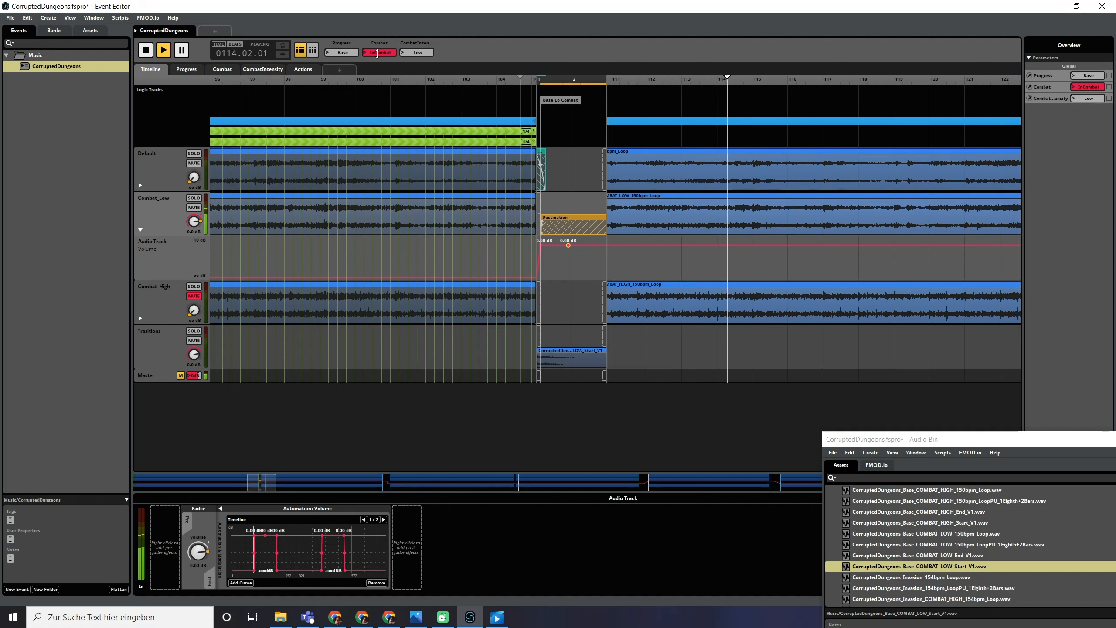
# - Stop playback, collapse Combat_Low's automation lane and close the open transition timeline
pyautogui.press('space')
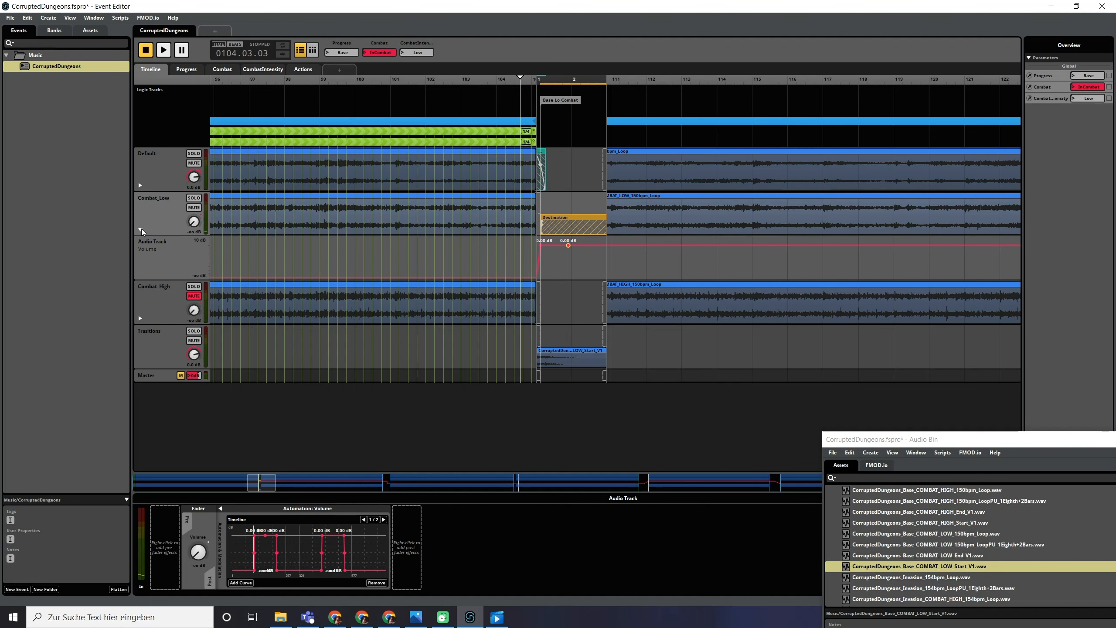
pyautogui.click(141, 230)
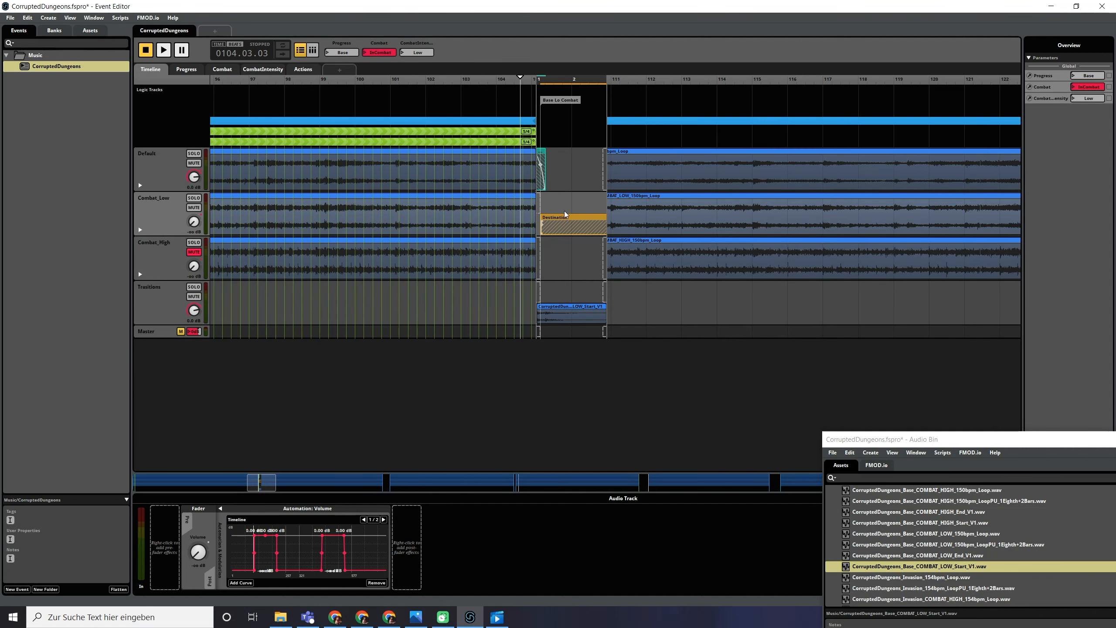
pyautogui.click(491, 140)
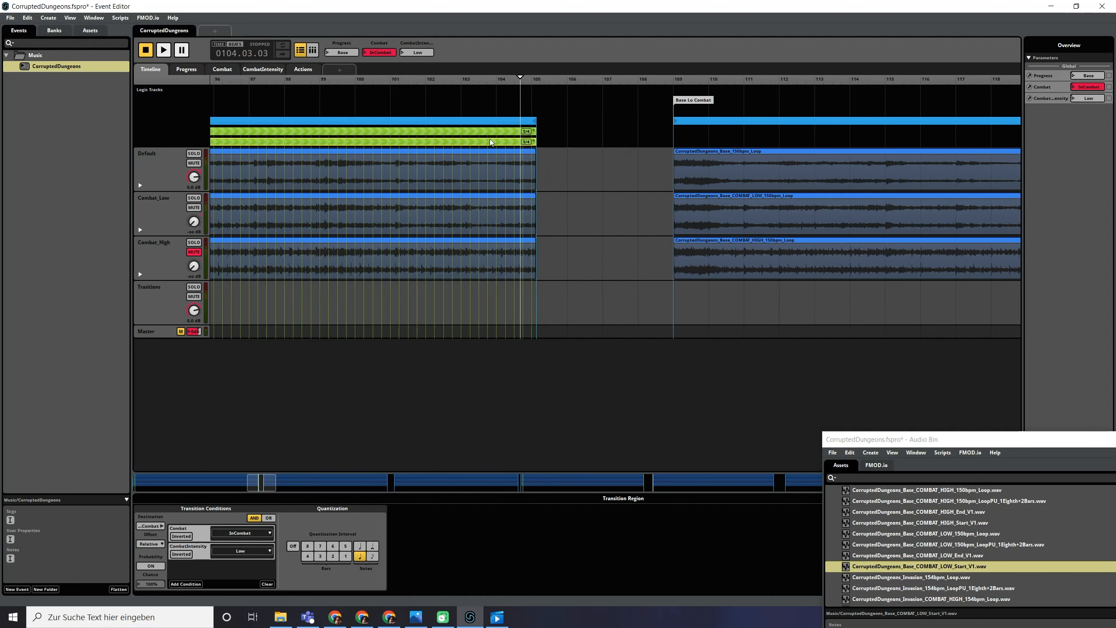
# - Add a transition region under the Base Lo Combat loop and stretch it to the full length of that loop
pyautogui.scroll(-5, 590, 211)
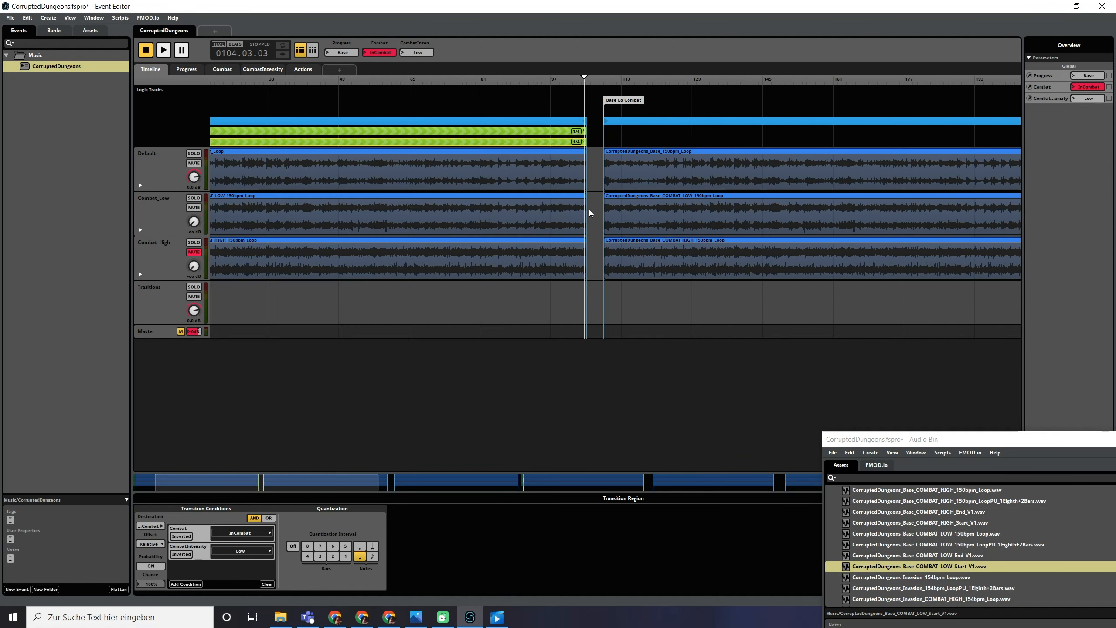
pyautogui.scroll(-2, 590, 210)
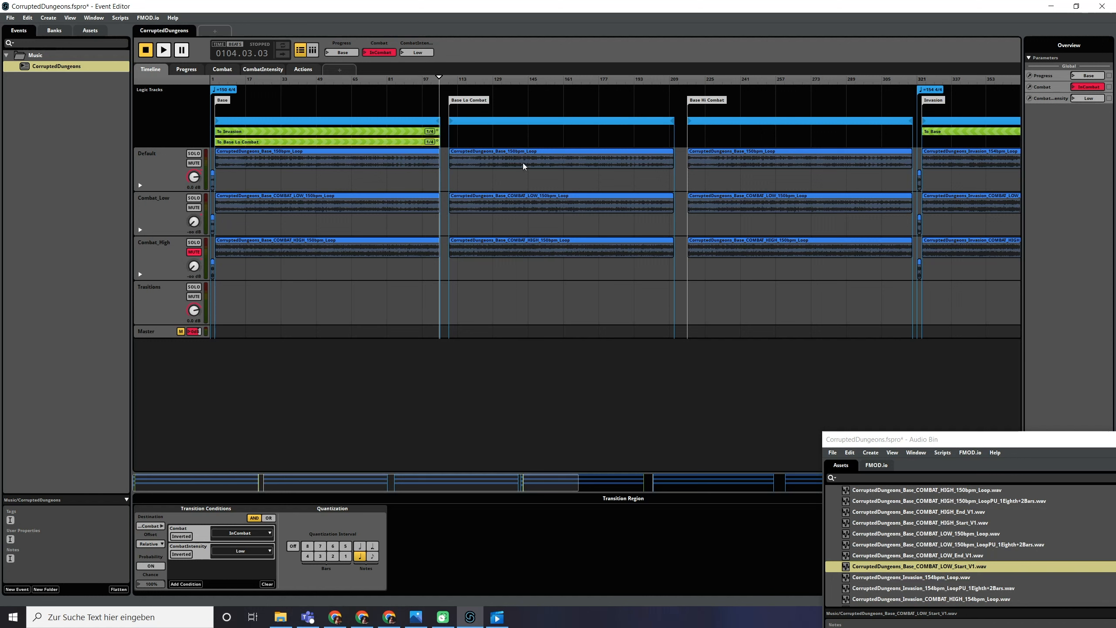
pyautogui.click(503, 204)
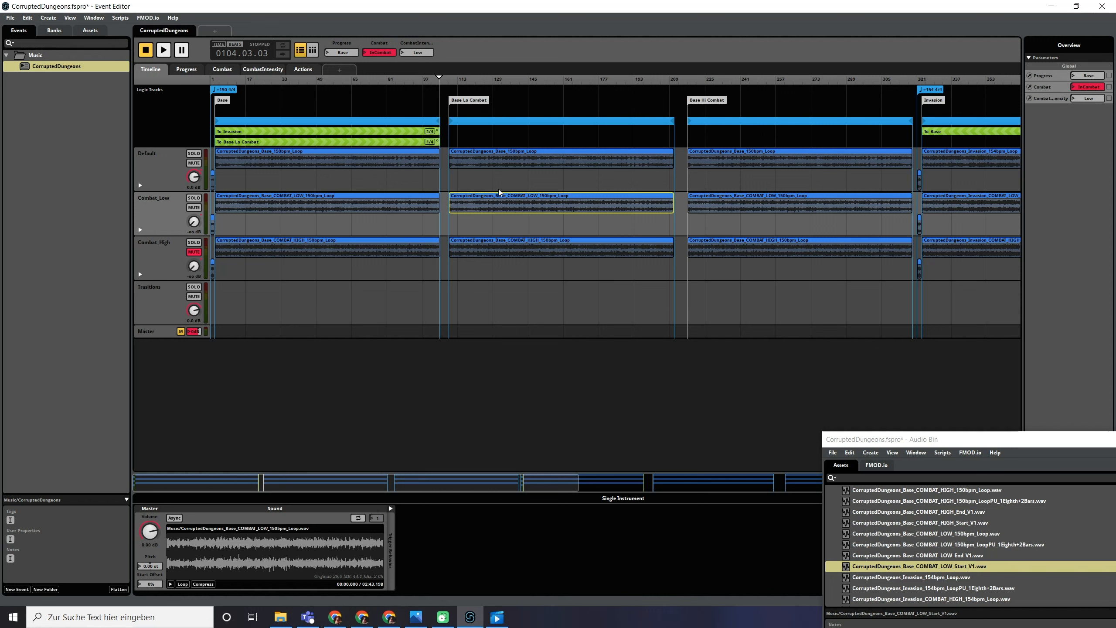
pyautogui.rightClick(482, 138)
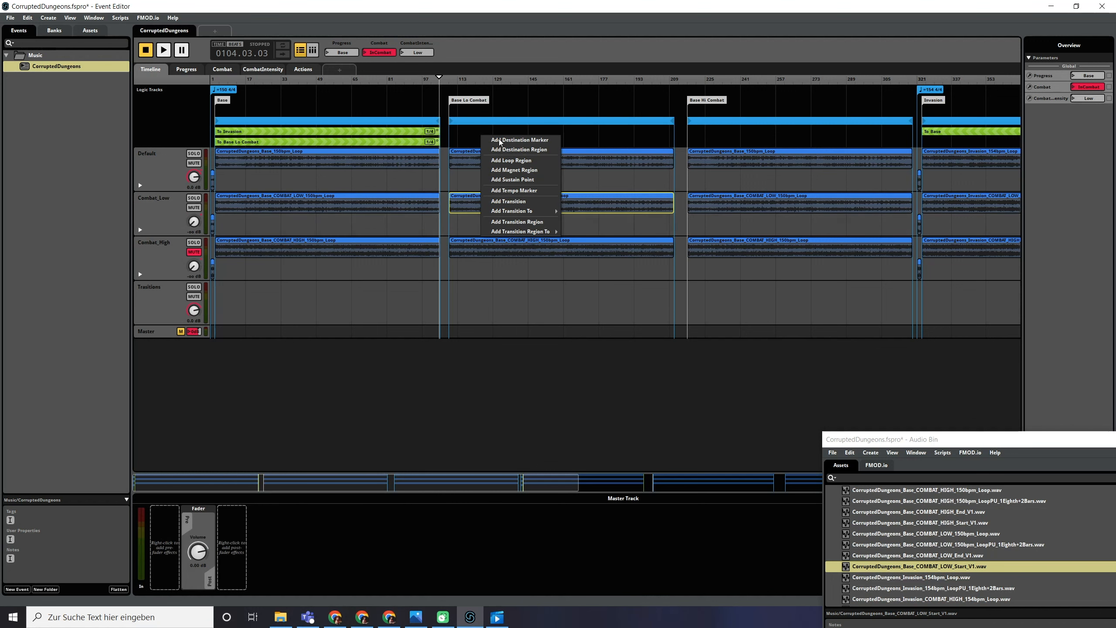
pyautogui.click(517, 221)
pyautogui.moveTo(503, 136); pyautogui.dragTo(674, 142)
# - Set the destination of the new Base Lo Combat transition region to the Base marker
pyautogui.rightClick(466, 142)
pyautogui.moveTo(519, 181)
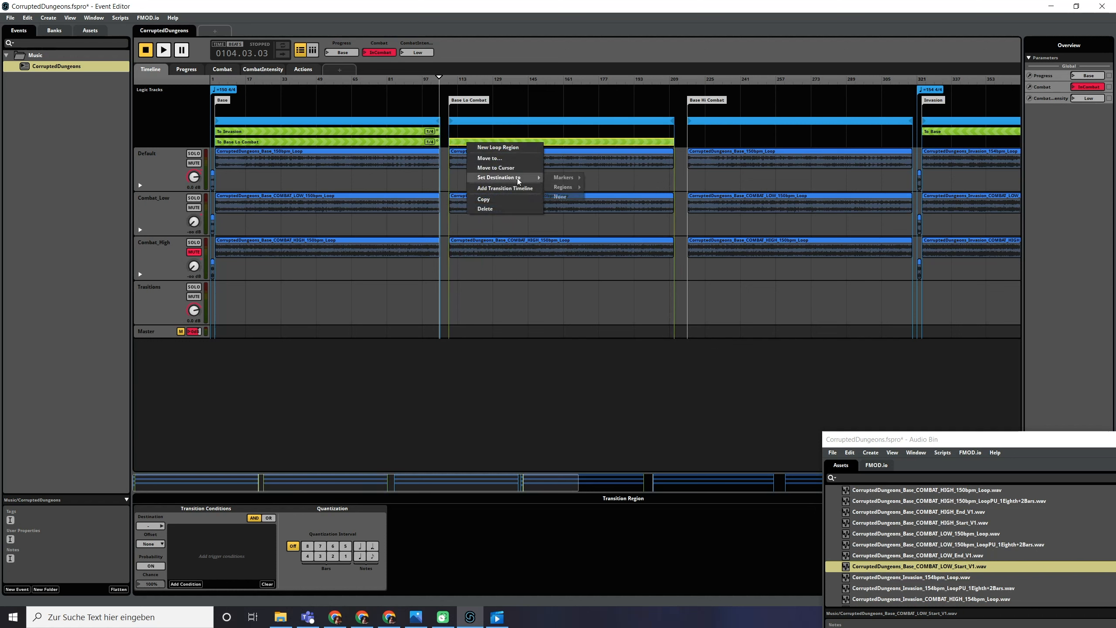
pyautogui.moveTo(564, 178)
pyautogui.click(613, 177)
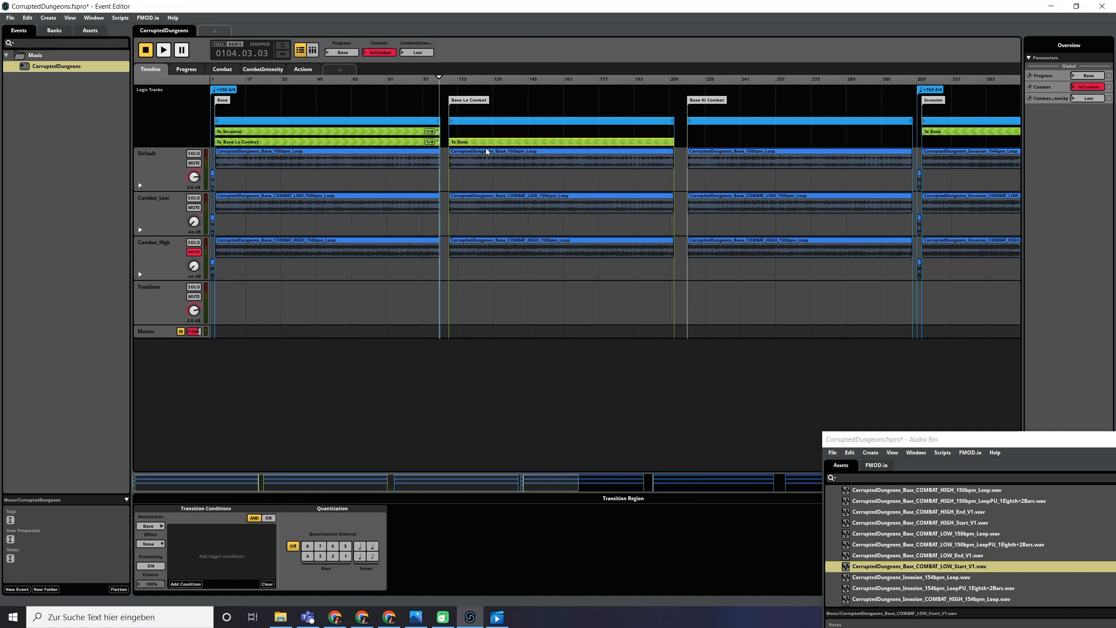
# - Make the transition to Base relative, with a Combat parameter condition of NoCombat and quarter-note quantization
pyautogui.click(152, 543)
pyautogui.click(195, 585)
pyautogui.moveTo(212, 568)
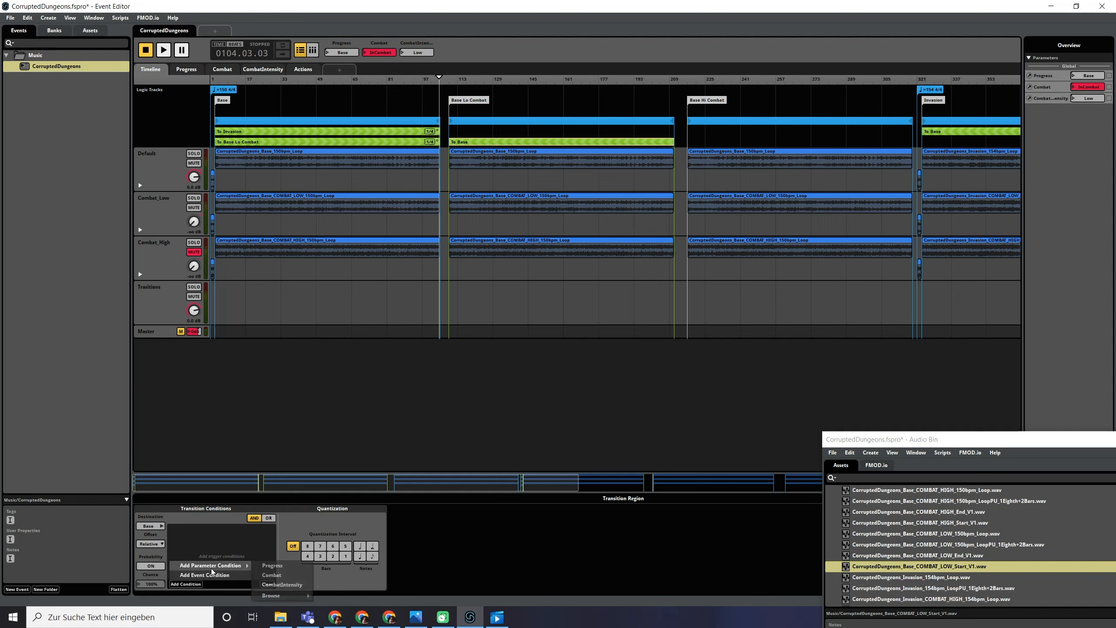
pyautogui.click(278, 578)
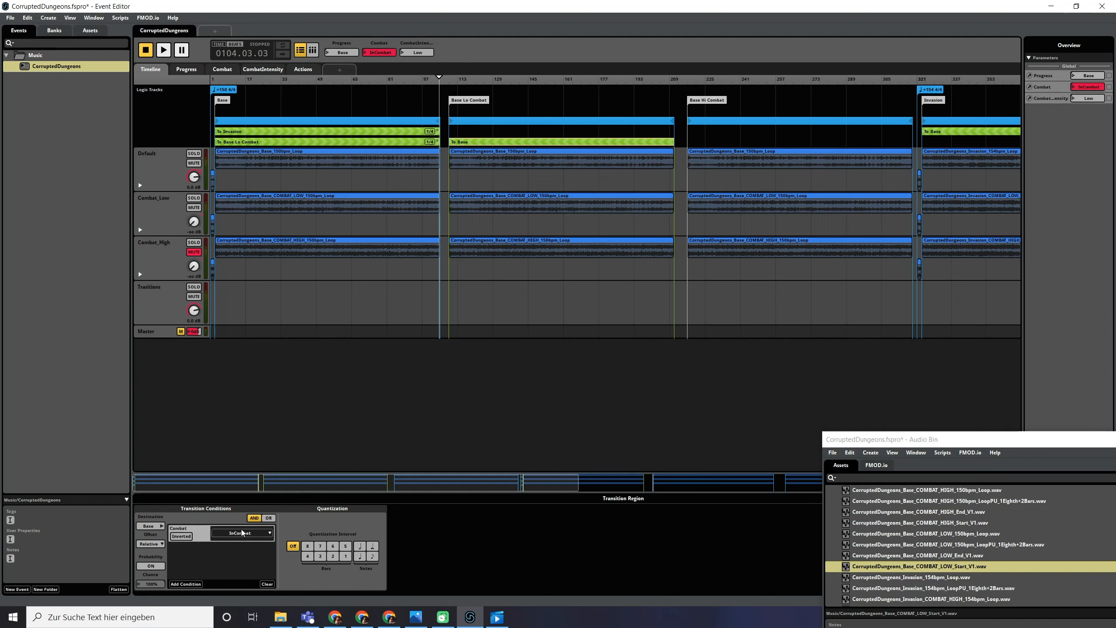
pyautogui.click(231, 550)
pyautogui.click(359, 556)
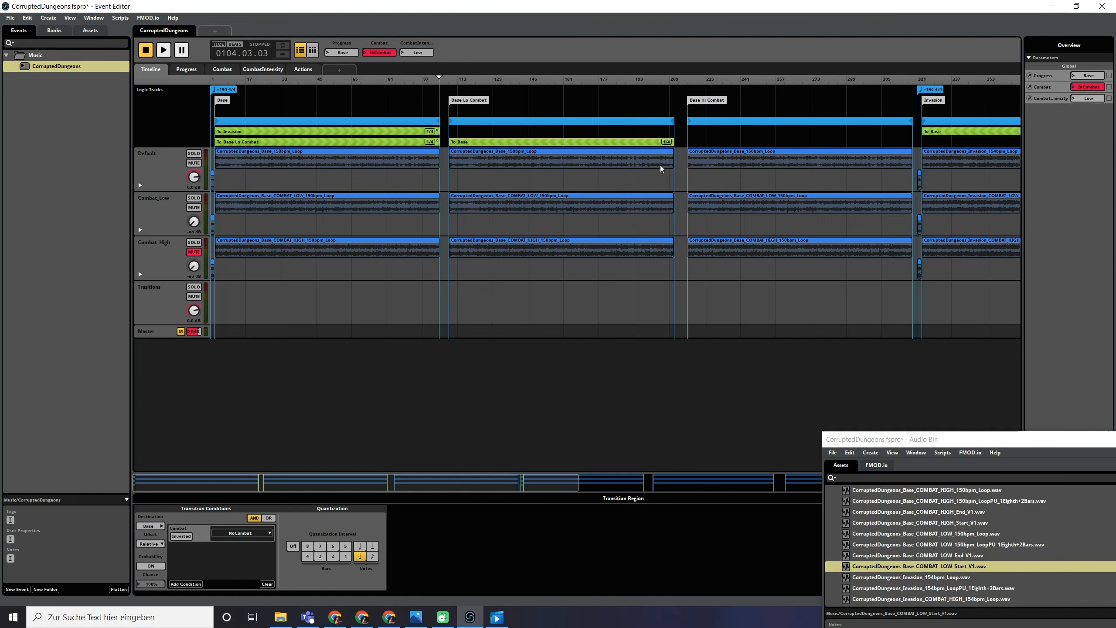
pyautogui.scroll(2, 660, 165)
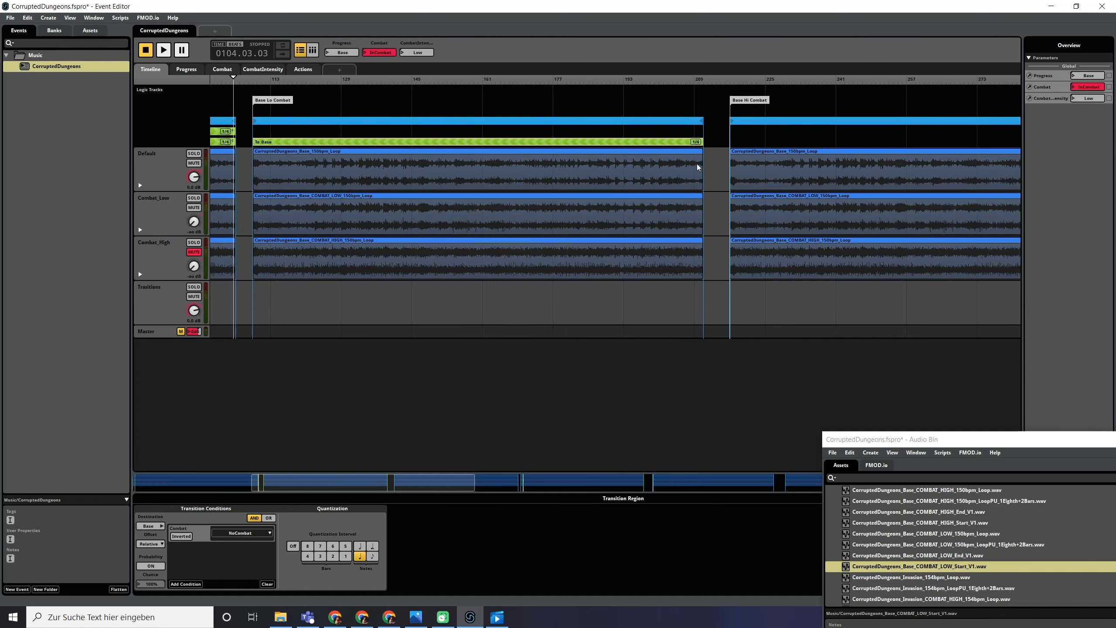
pyautogui.scroll(-3, 697, 166)
pyautogui.scroll(4, 669, 165)
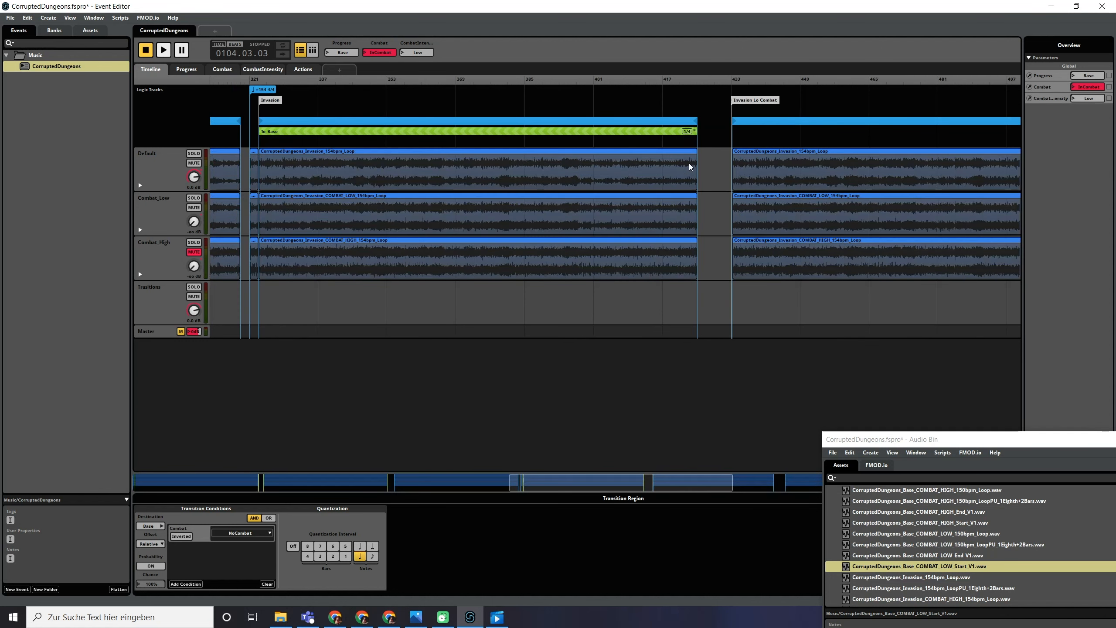
pyautogui.click(664, 135)
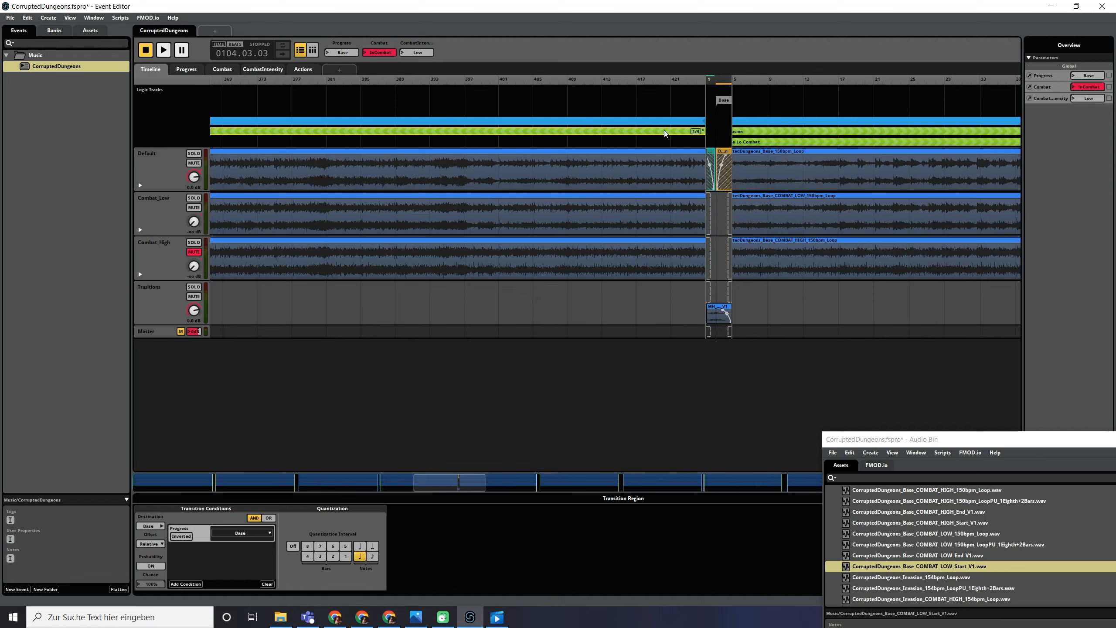
pyautogui.doubleClick(665, 134)
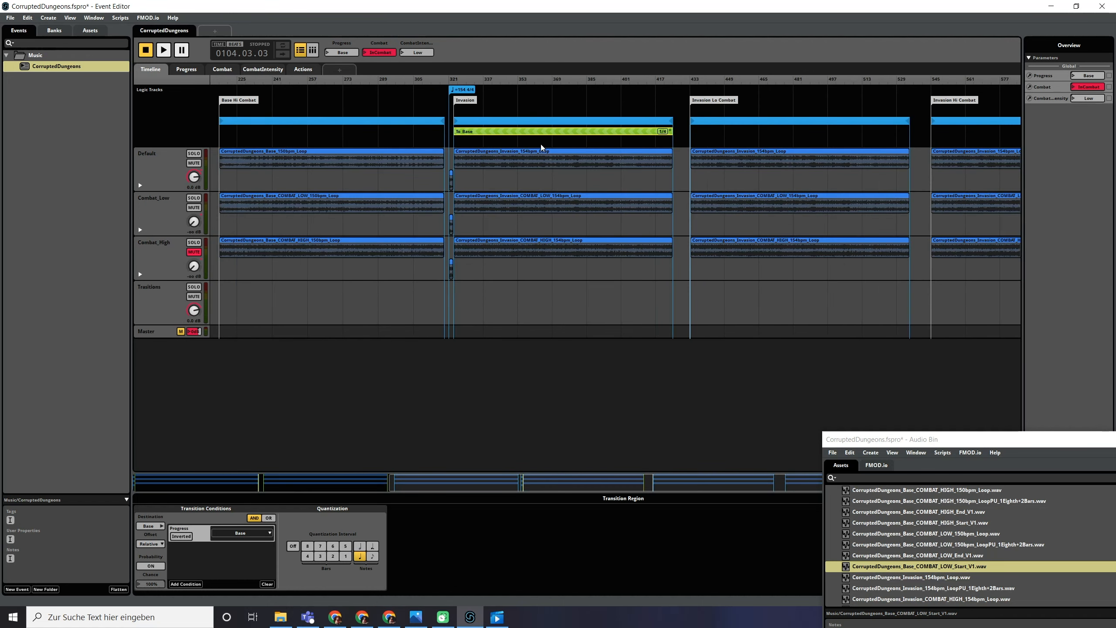
# - Add a transition timeline to Base Lo Combat's transition to Base, with a source fade-out about six bars long on Combat_Low
pyautogui.scroll(-3, 541, 149)
pyautogui.doubleClick(406, 144)
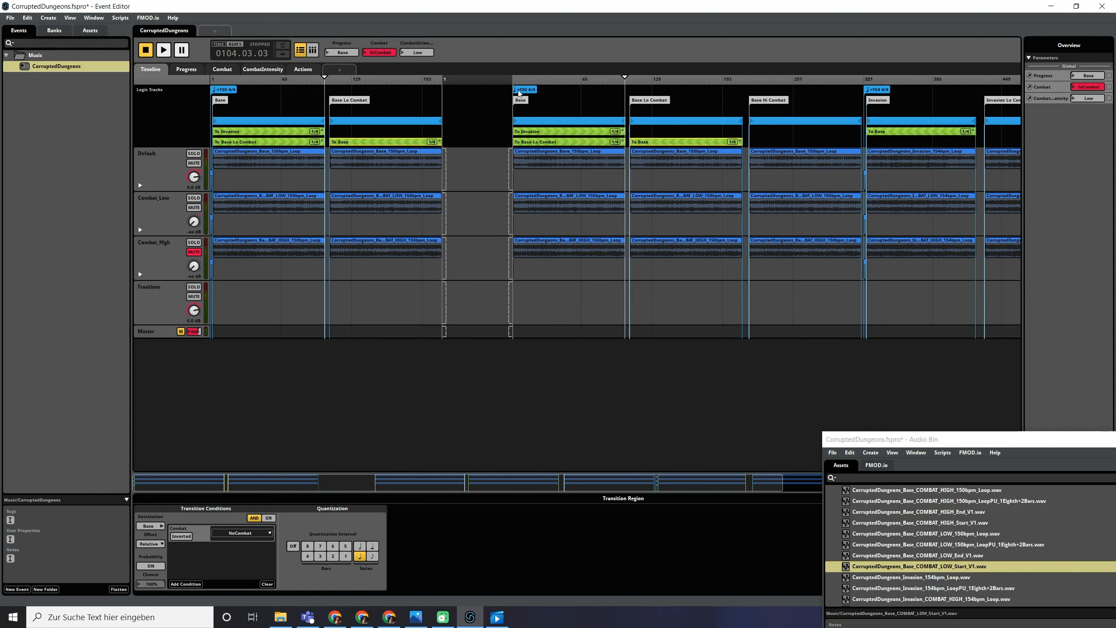
pyautogui.scroll(4, 461, 142)
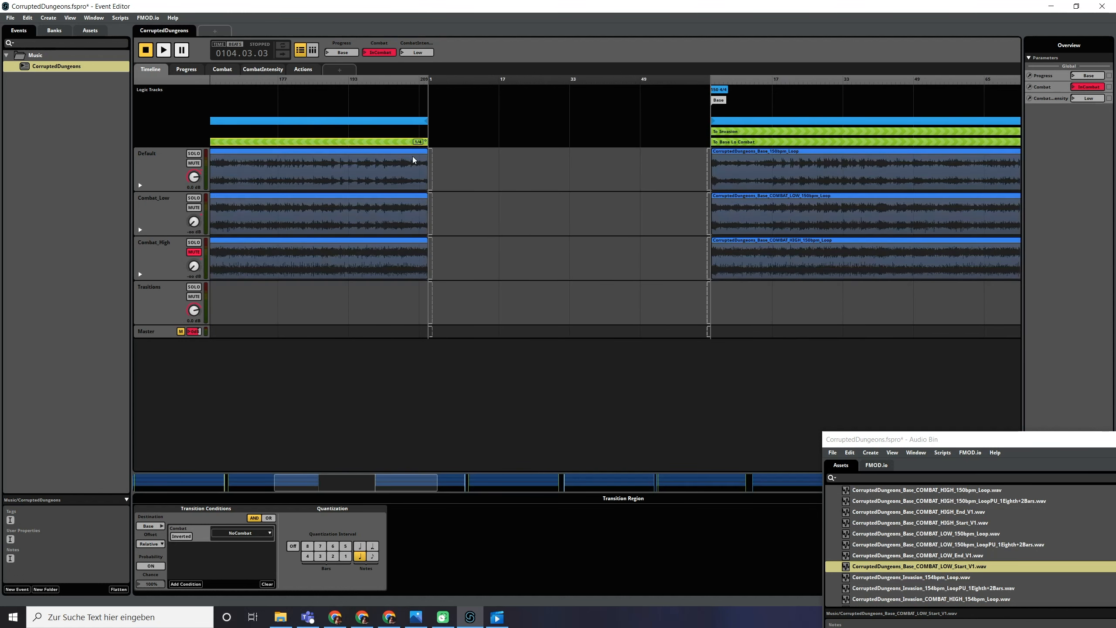
pyautogui.click(320, 212)
pyautogui.moveTo(432, 215)
pyautogui.mouseDown()
pyautogui.moveTo(480, 215)
pyautogui.moveTo(430, 199)
pyautogui.mouseUp()
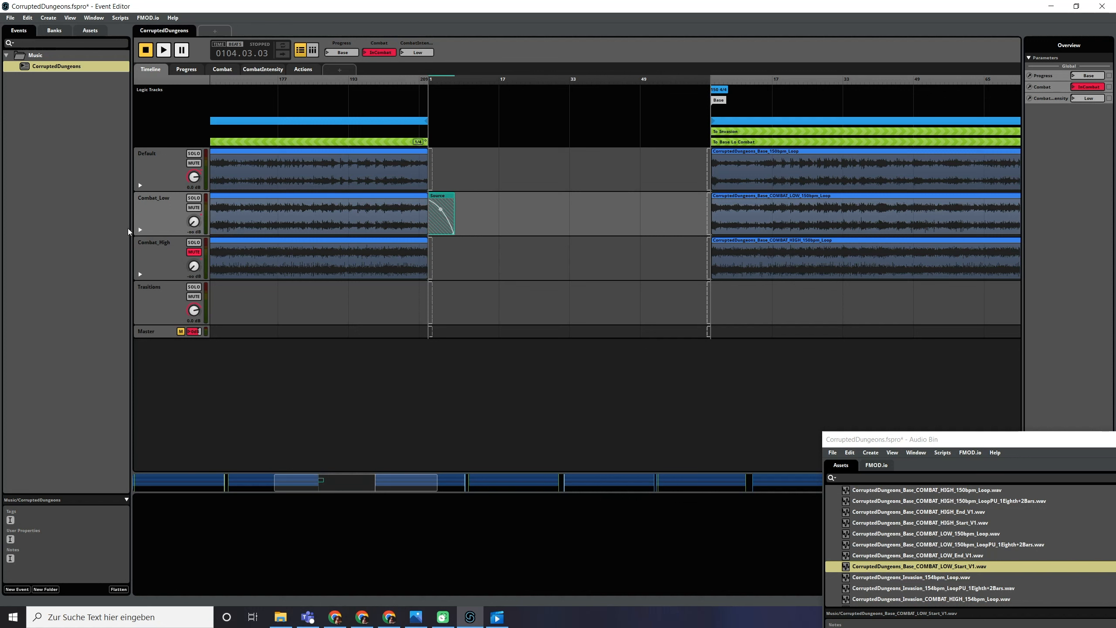
# - Automate Combat_Low's volume within the transition timeline, dropping from 0.00 dB to -oo dB by about bar 19
pyautogui.click(140, 229)
pyautogui.click(438, 246)
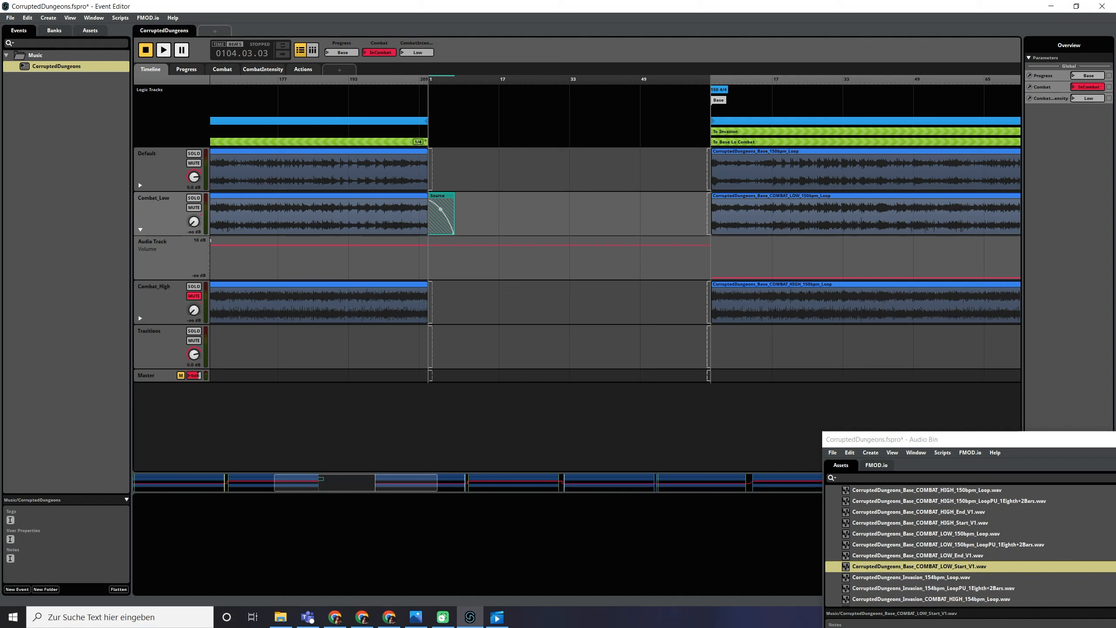
pyautogui.moveTo(489, 252); pyautogui.dragTo(507, 277)
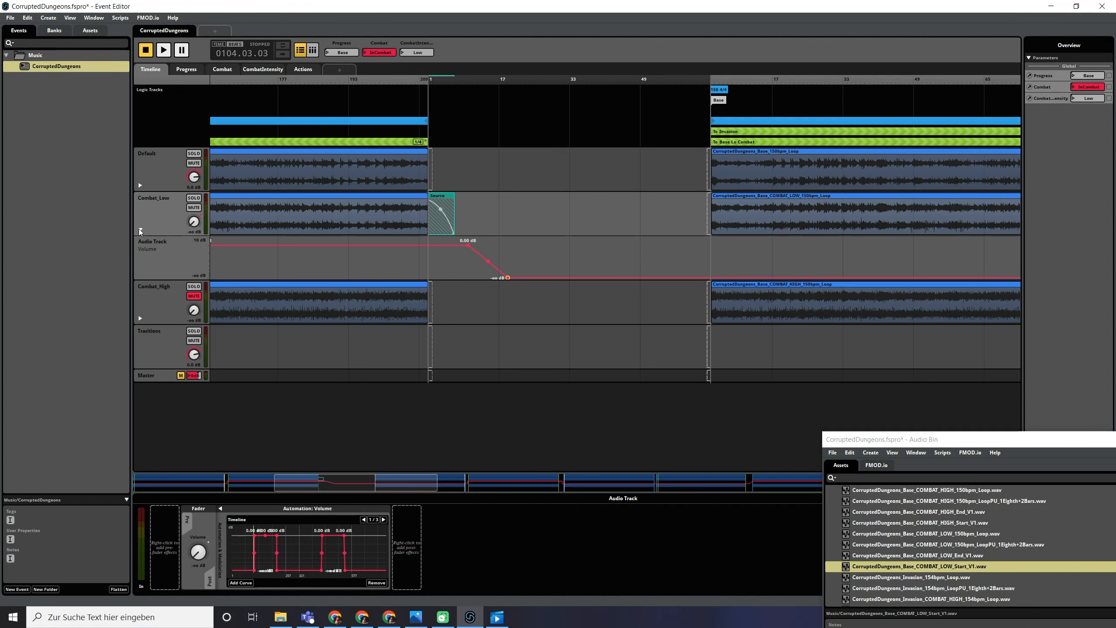
pyautogui.click(140, 230)
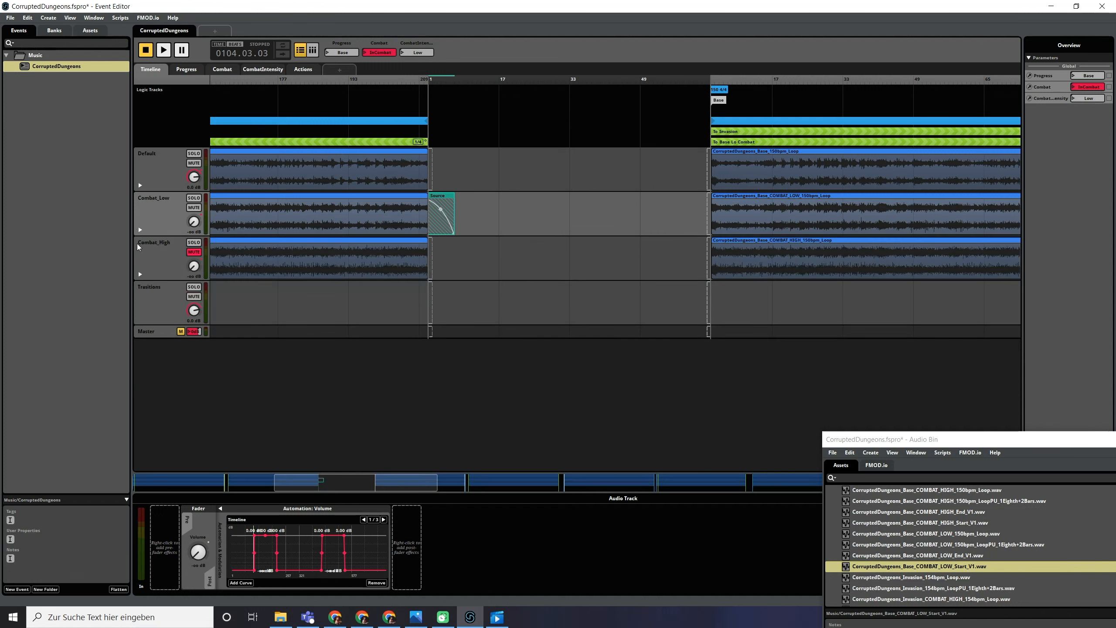
# - Raise the Default track's volume automation to 0.00 dB just after the start of the transition timeline
pyautogui.click(140, 185)
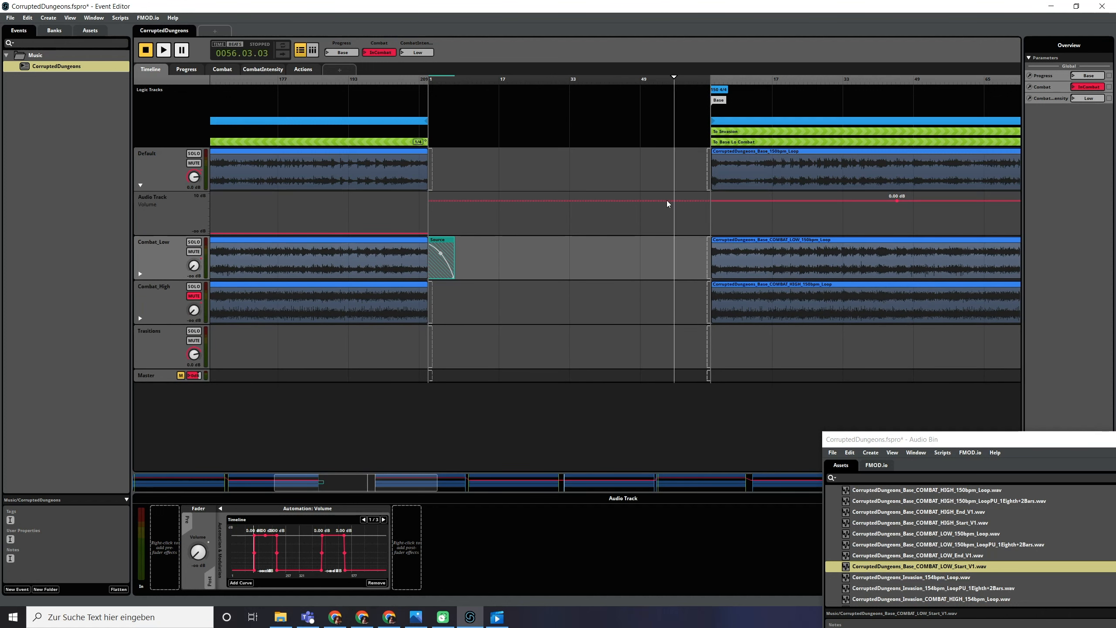
pyautogui.click(445, 200)
pyautogui.moveTo(445, 198); pyautogui.dragTo(433, 200)
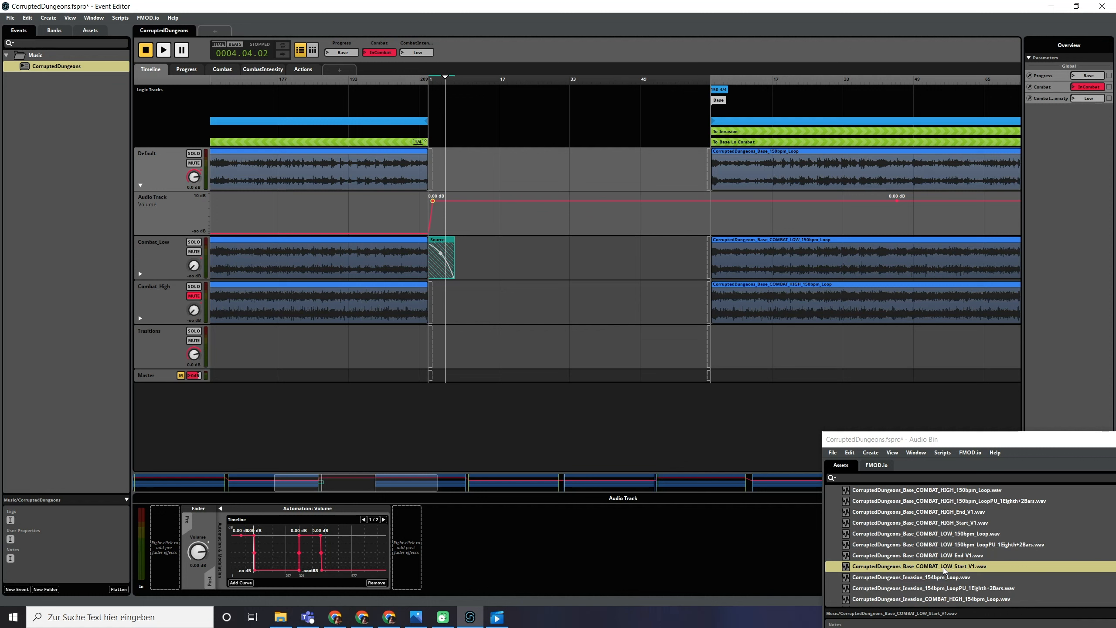
# - Place CorruptedDungeons_Base_COMBAT_LOW_End_V1.wav at the transition's start on the transitions track and shorten the transition timeline to the clip's length
pyautogui.moveTo(956, 557); pyautogui.dragTo(428, 348)
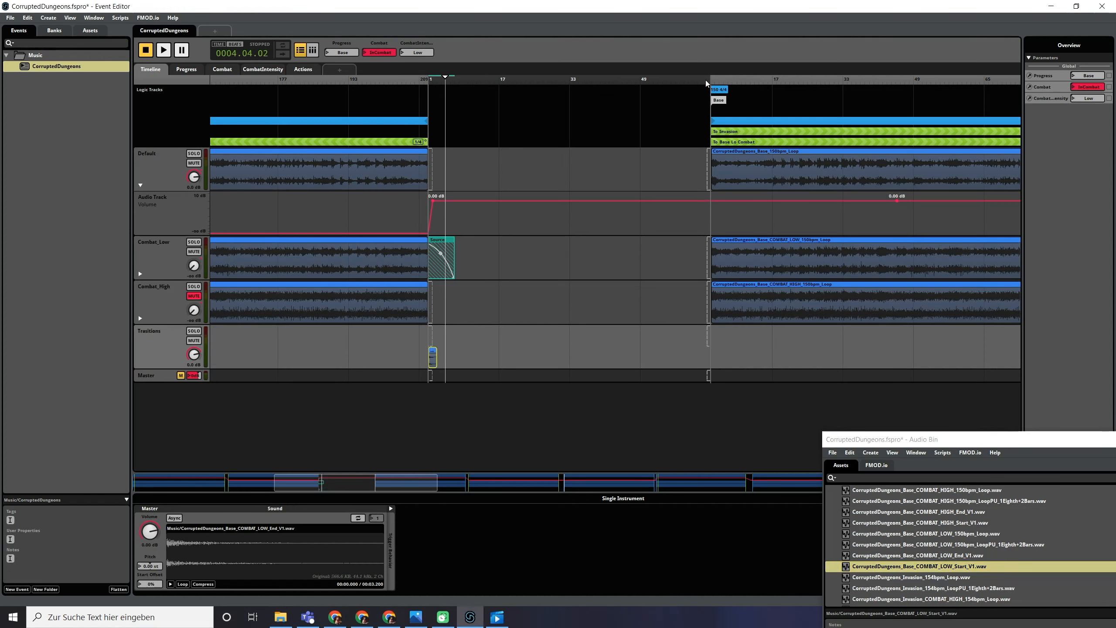
pyautogui.moveTo(706, 78); pyautogui.dragTo(438, 84)
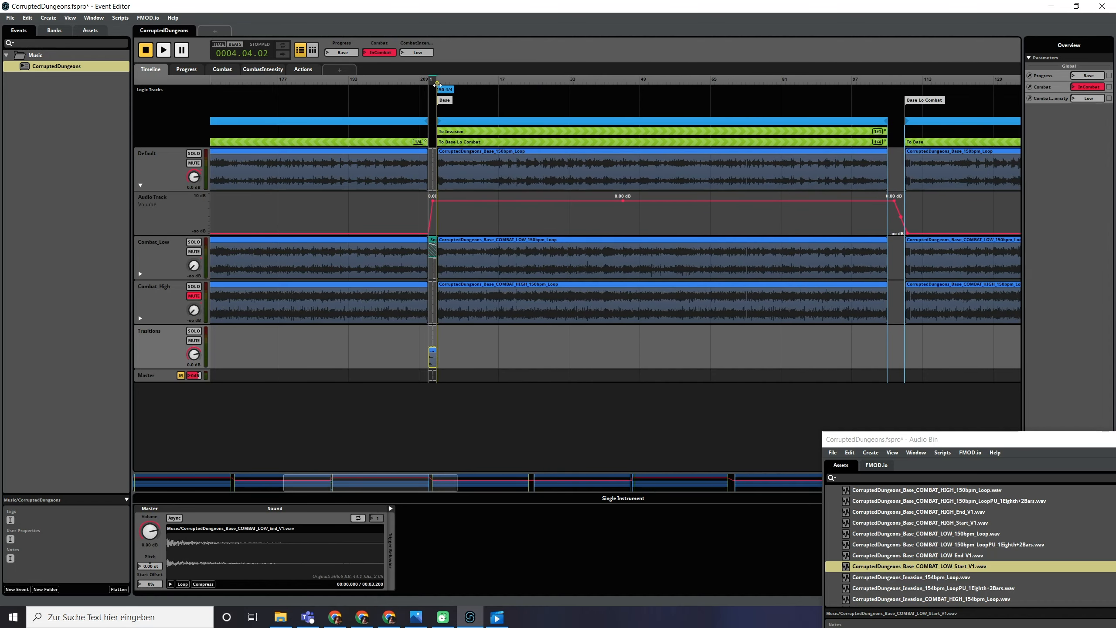
# - Move the Default track's 0.00 dB volume point to the transition's start and extend the Destination region across the whole transition
pyautogui.scroll(5, 439, 231)
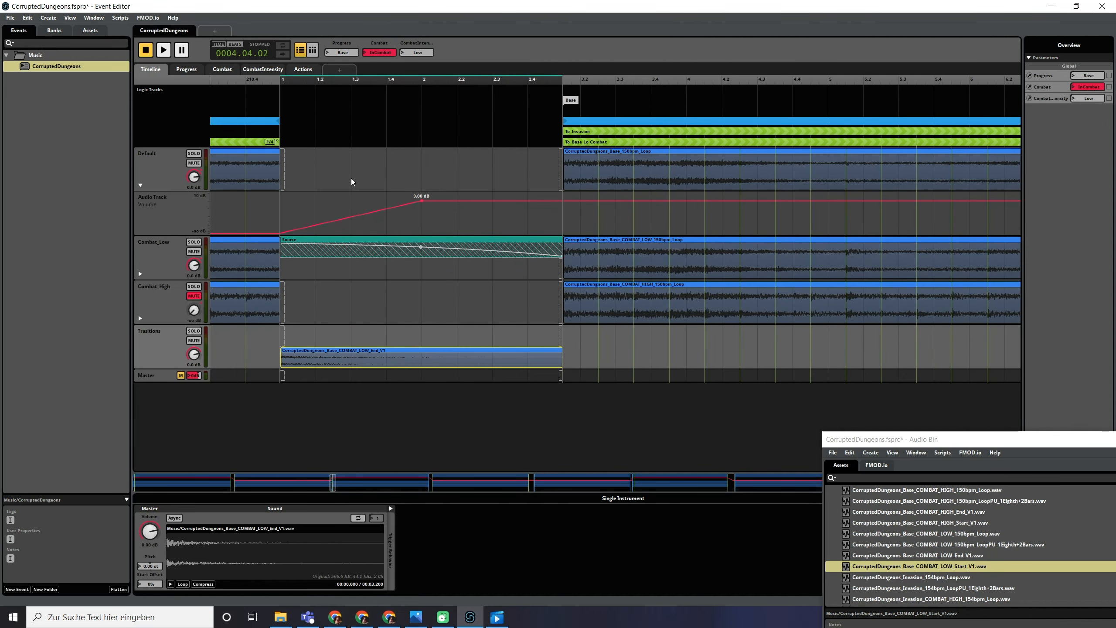
pyautogui.moveTo(421, 200); pyautogui.dragTo(281, 201)
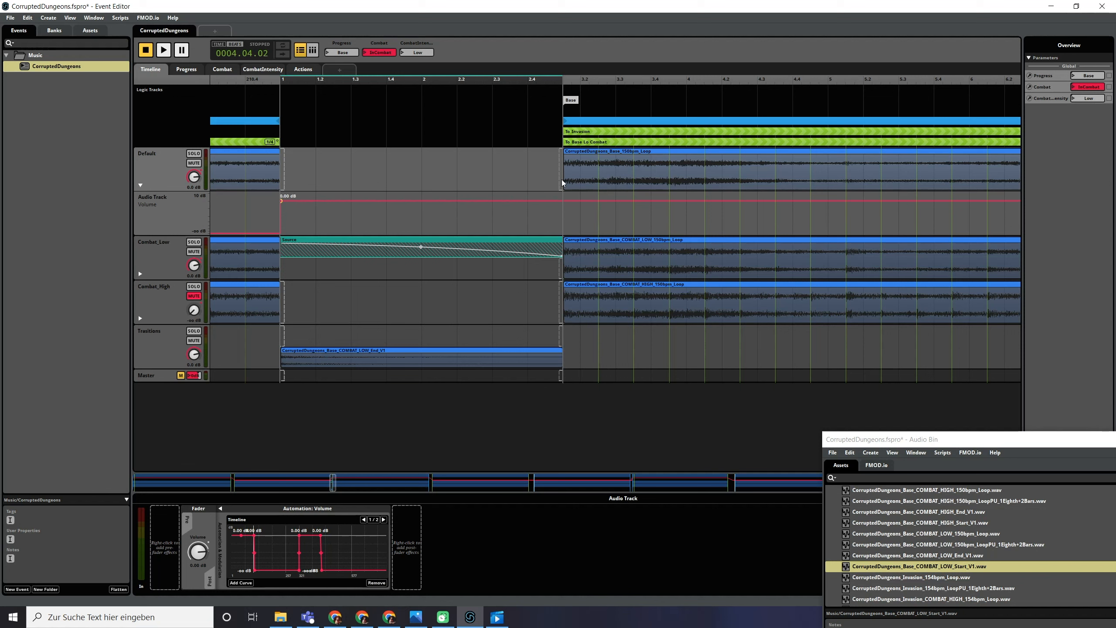
pyautogui.moveTo(559, 177); pyautogui.dragTo(281, 177)
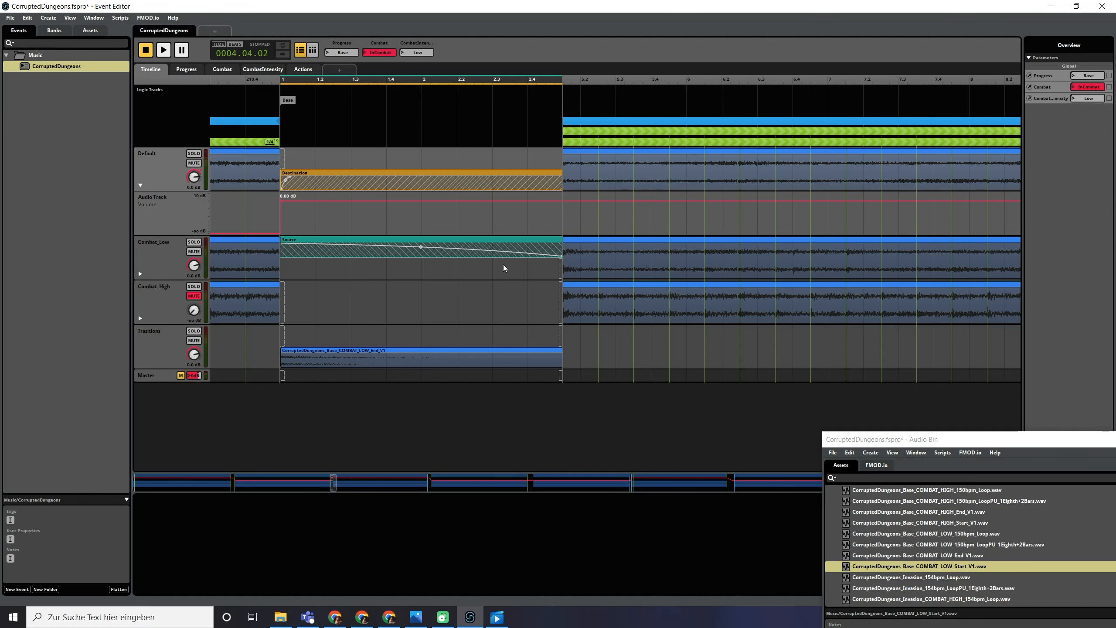
# - Audition the transition to Base by playing from shortly before it and switching the Combat parameter to NoCombat
pyautogui.scroll(-2, 400, 211)
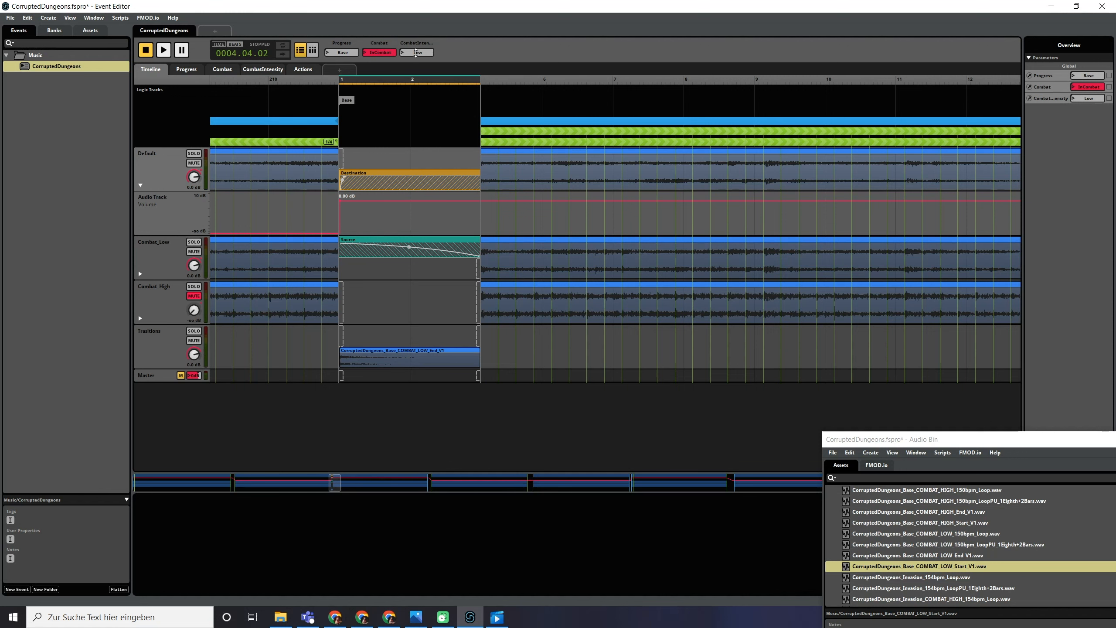
pyautogui.scroll(-2, 372, 110)
pyautogui.click(293, 81)
pyautogui.press('space')
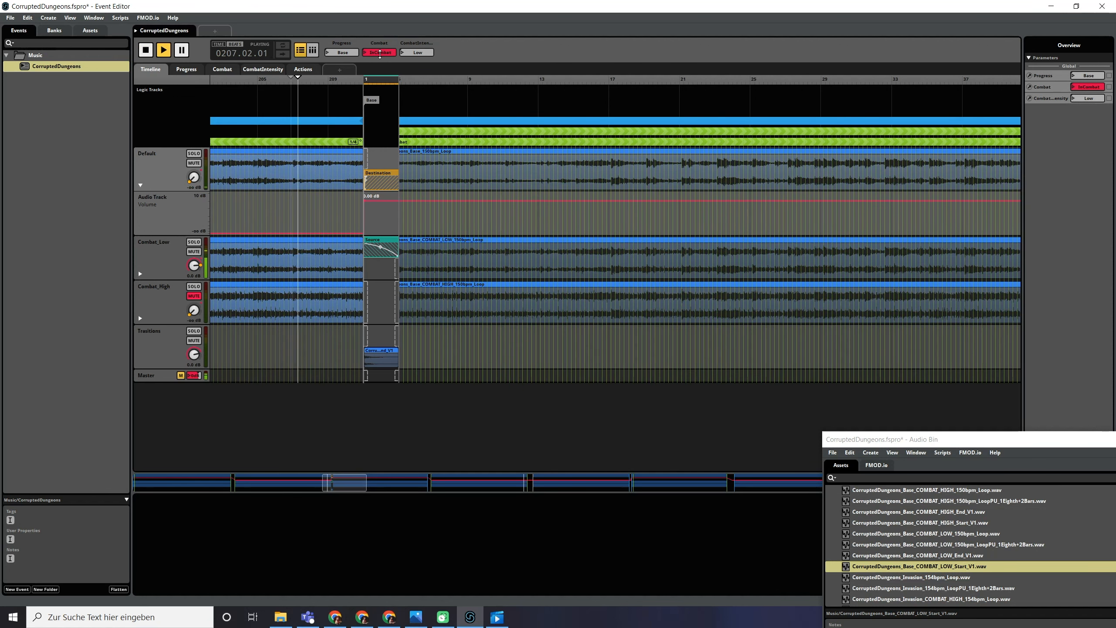
pyautogui.click(389, 51)
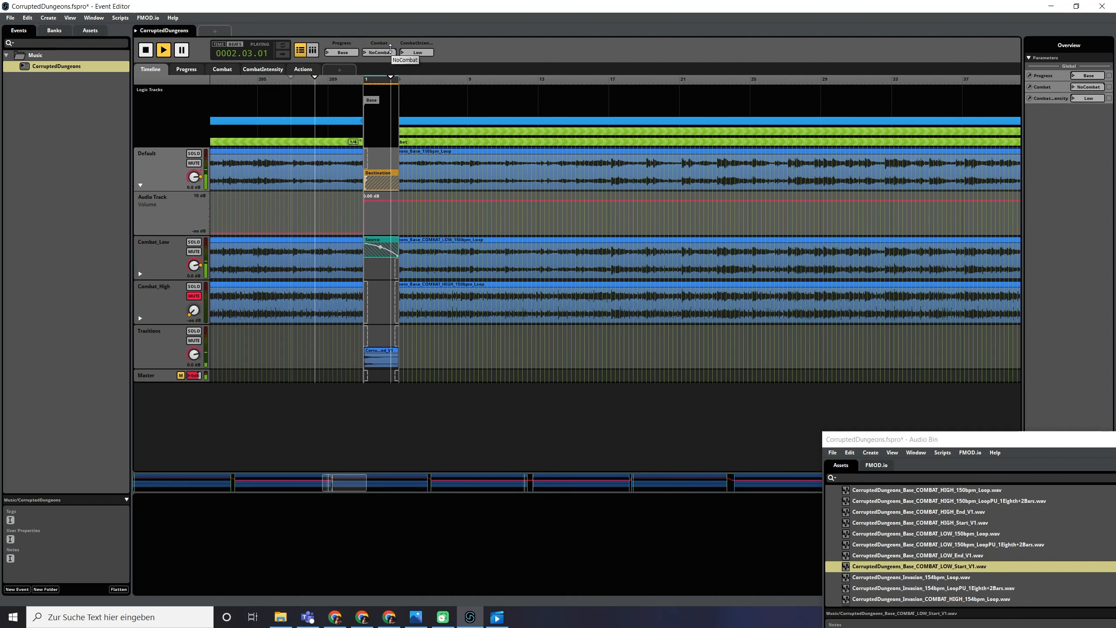
pyautogui.press('space')
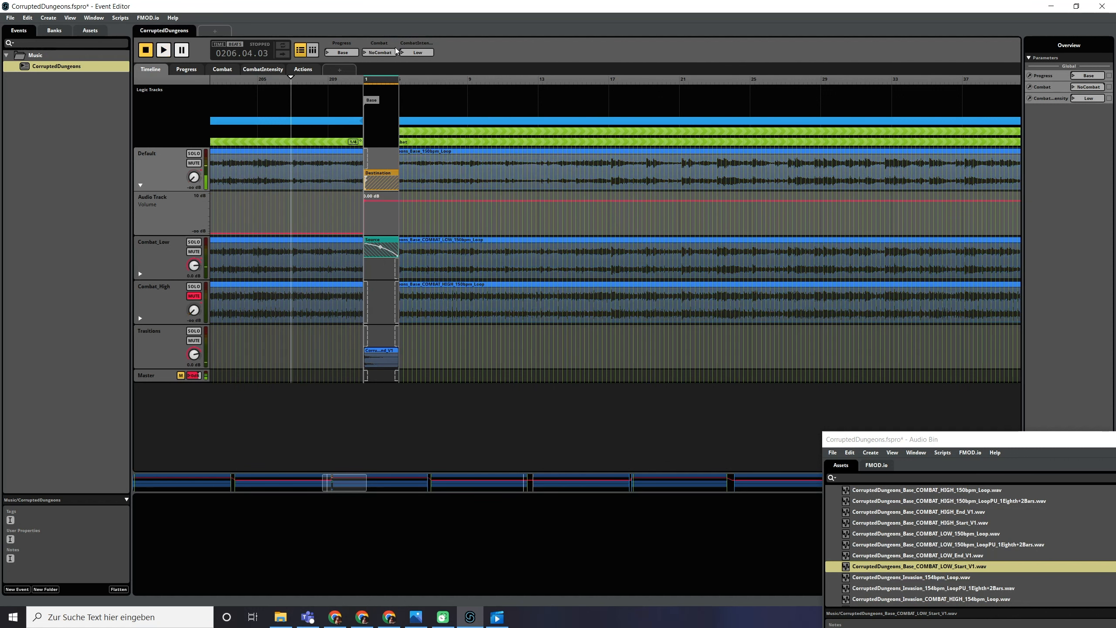
# - Lengthen Default's destination fade-in to about beat 1.3 and shorten Combat_Low's source fade-out to about the same beat
pyautogui.scroll(6, 398, 212)
pyautogui.hscroll(-5, 347, 215)
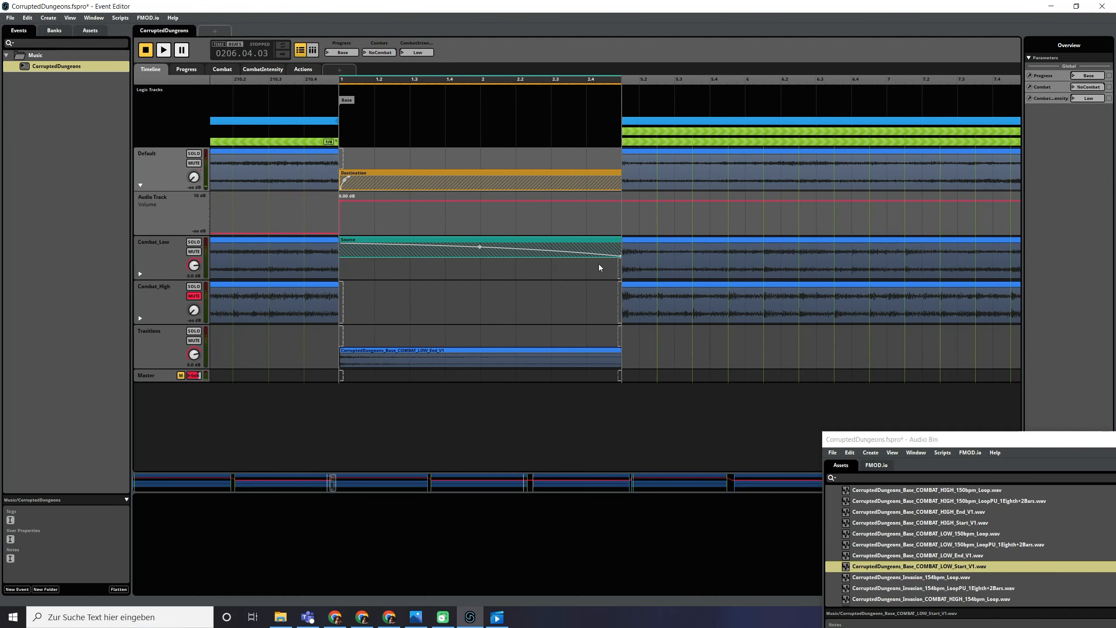
pyautogui.moveTo(344, 180); pyautogui.dragTo(408, 177)
pyautogui.moveTo(621, 255); pyautogui.dragTo(412, 251)
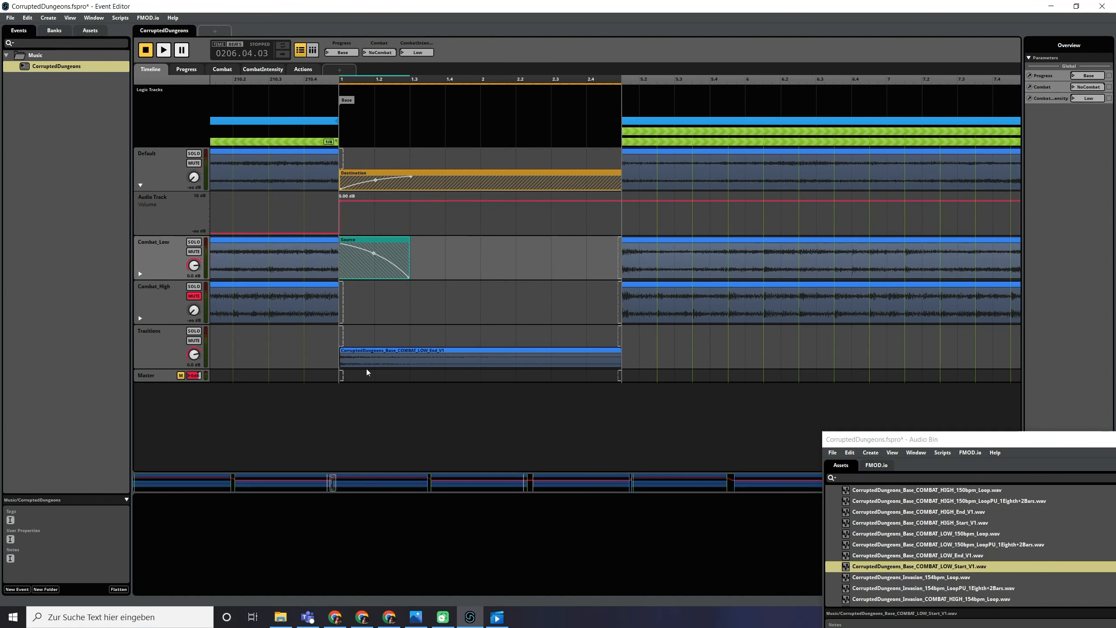
# - Audition the transition to Base from shortly before it, starting with Combat on InCombat and switching it to NoCombat during playback
pyautogui.click(352, 362)
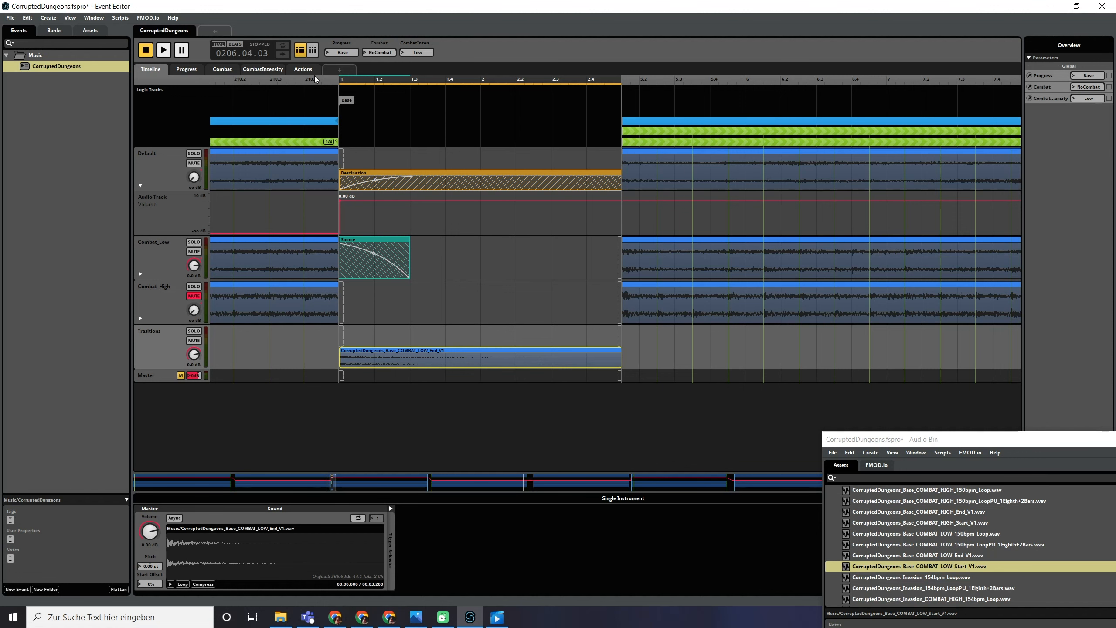
pyautogui.click(229, 82)
pyautogui.moveTo(383, 52); pyautogui.dragTo(383, 43)
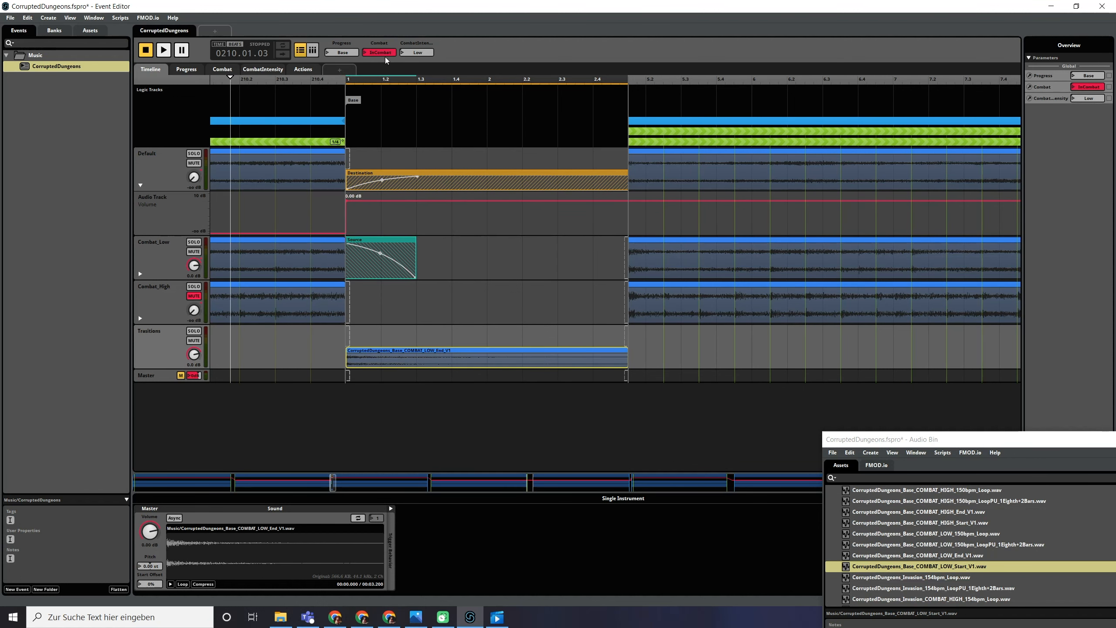
pyautogui.press('space')
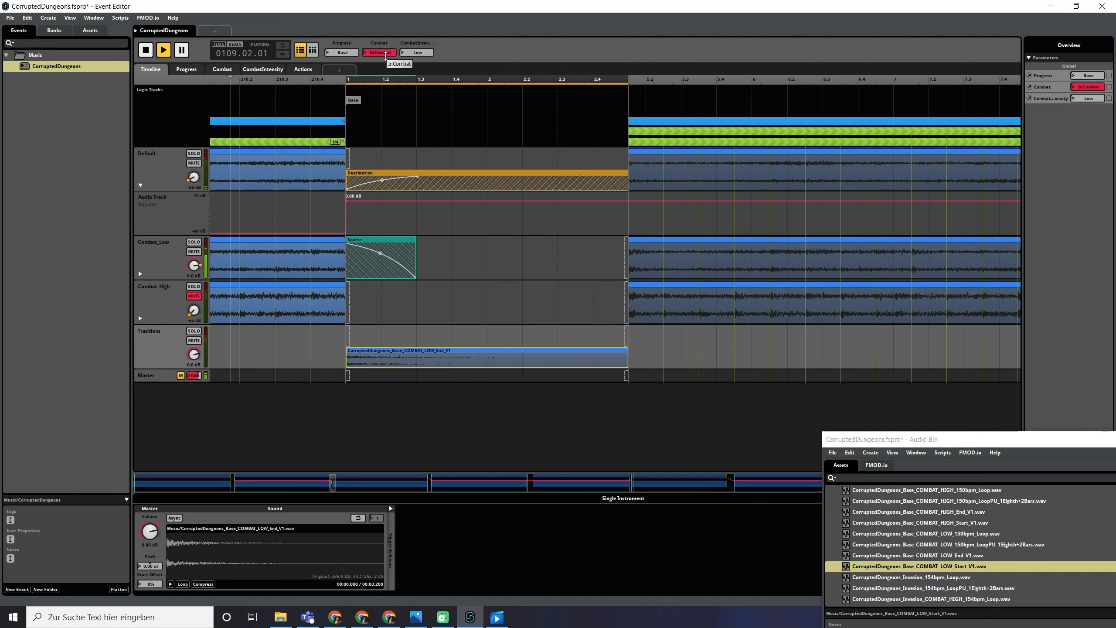
pyautogui.moveTo(385, 53); pyautogui.dragTo(385, 63)
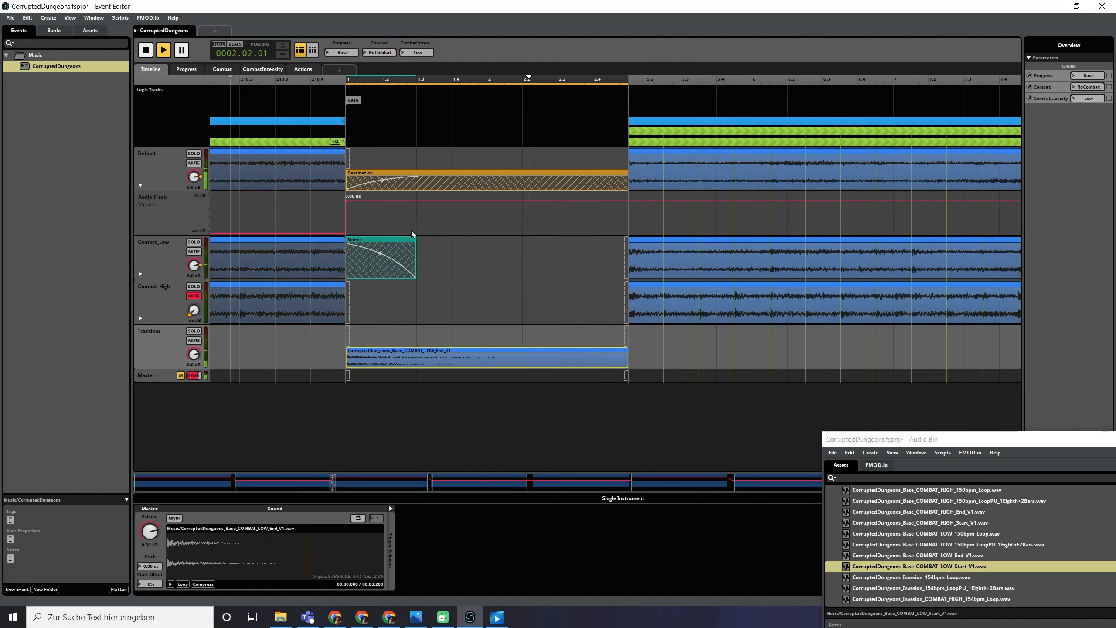
pyautogui.press('space')
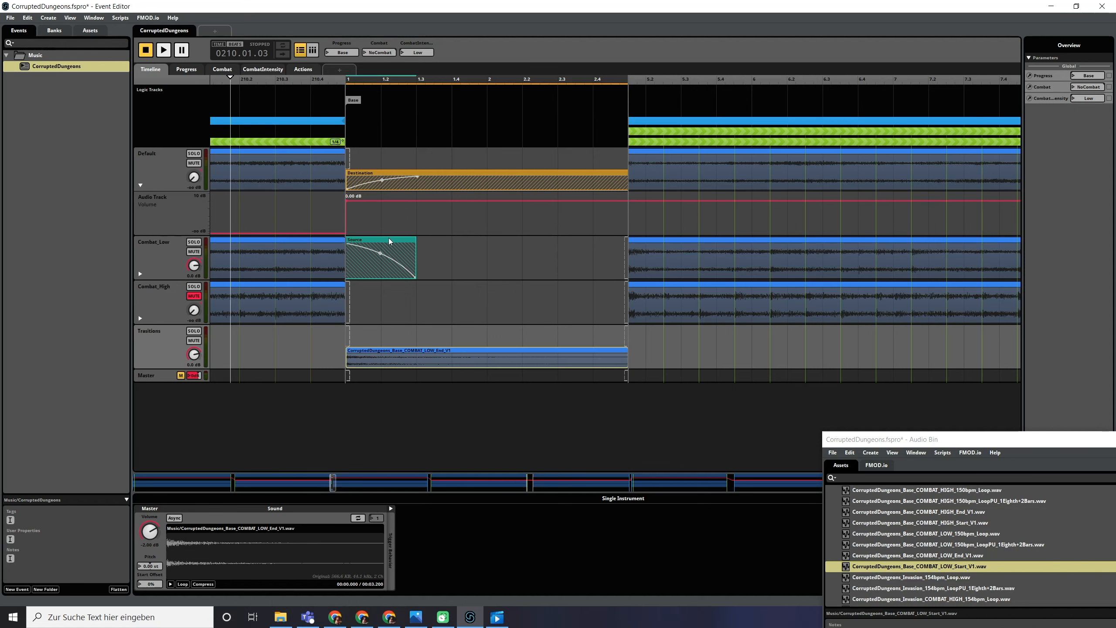
# - Select the three Combat_Low loops of the Base, Base Lo Combat and Base Hi Combat sections together
pyautogui.scroll(2, 391, 281)
pyautogui.scroll(-2, 390, 285)
pyautogui.scroll(-5, 403, 271)
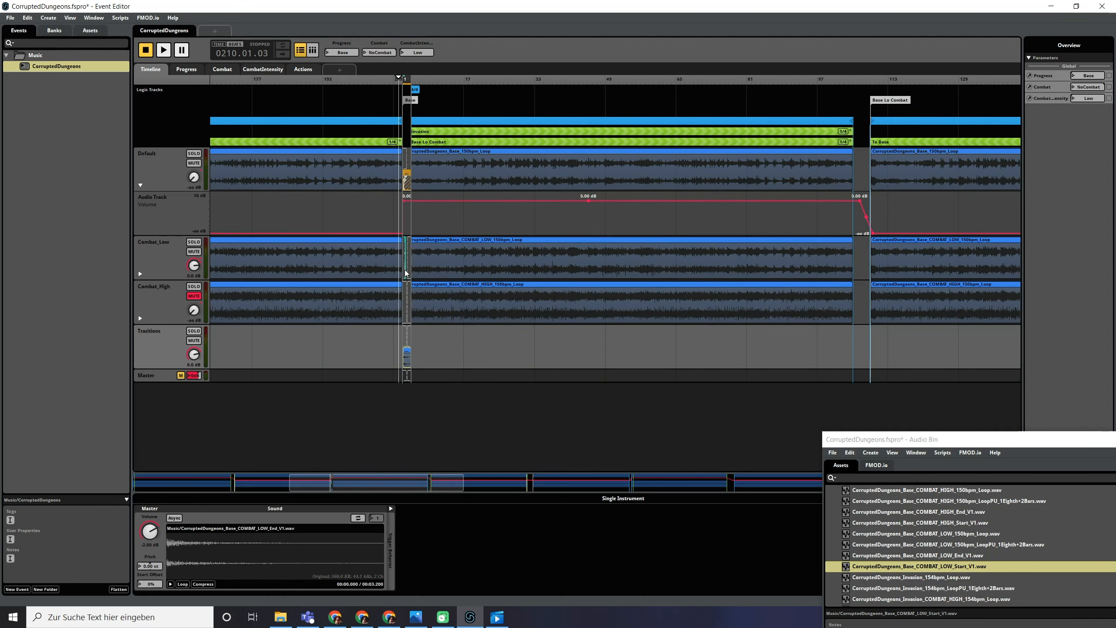
pyautogui.scroll(-2, 402, 270)
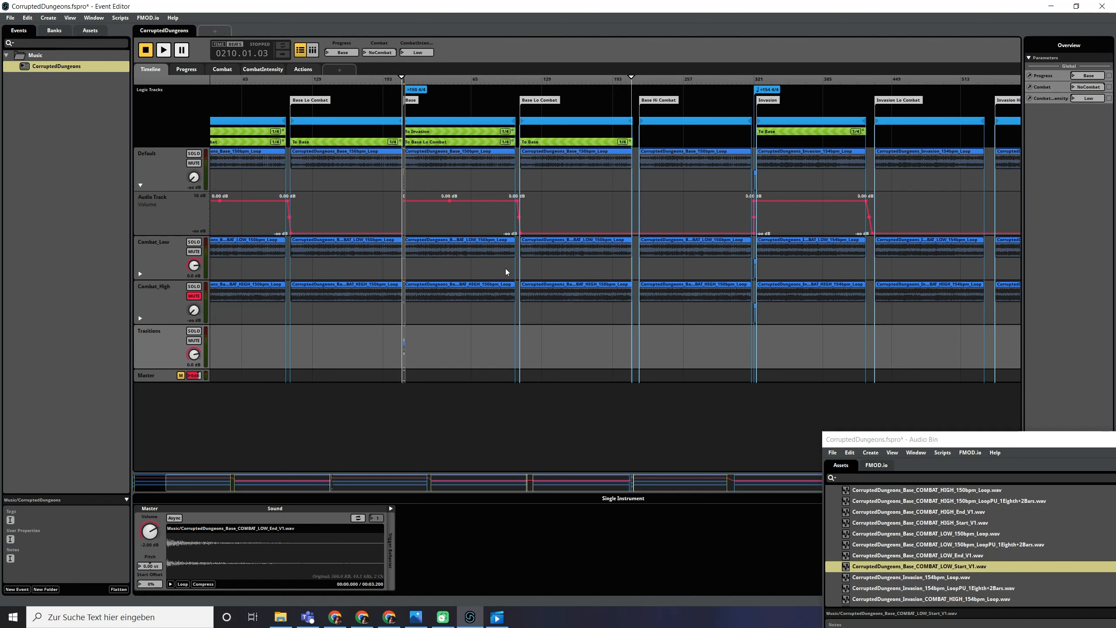
pyautogui.moveTo(506, 269); pyautogui.dragTo(233, 243)
pyautogui.doubleClick(393, 142)
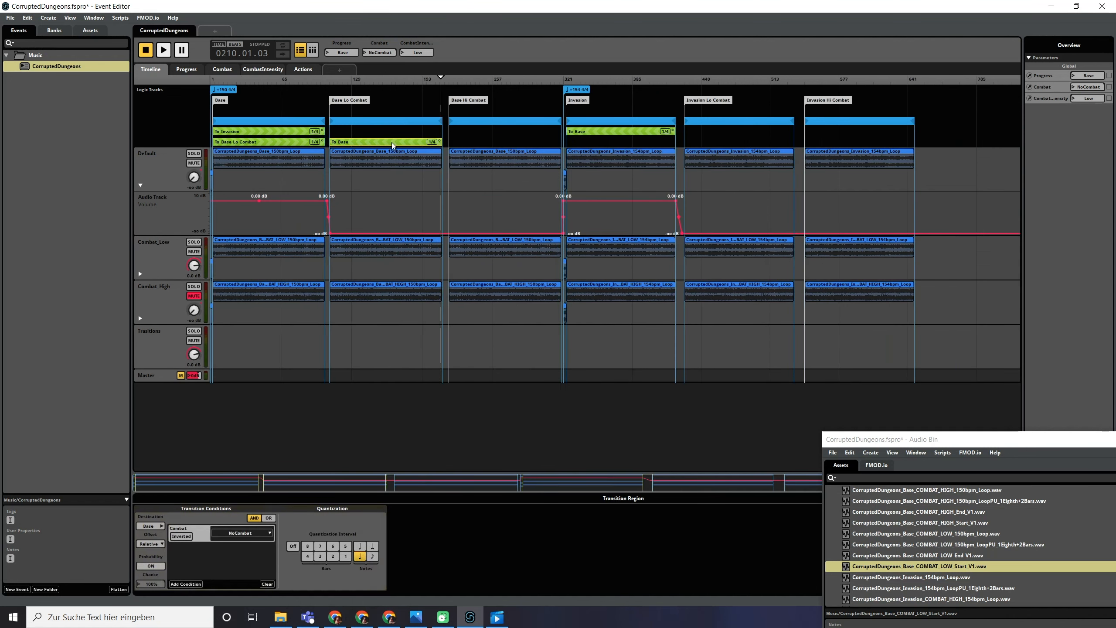
pyautogui.moveTo(518, 266); pyautogui.dragTo(258, 248)
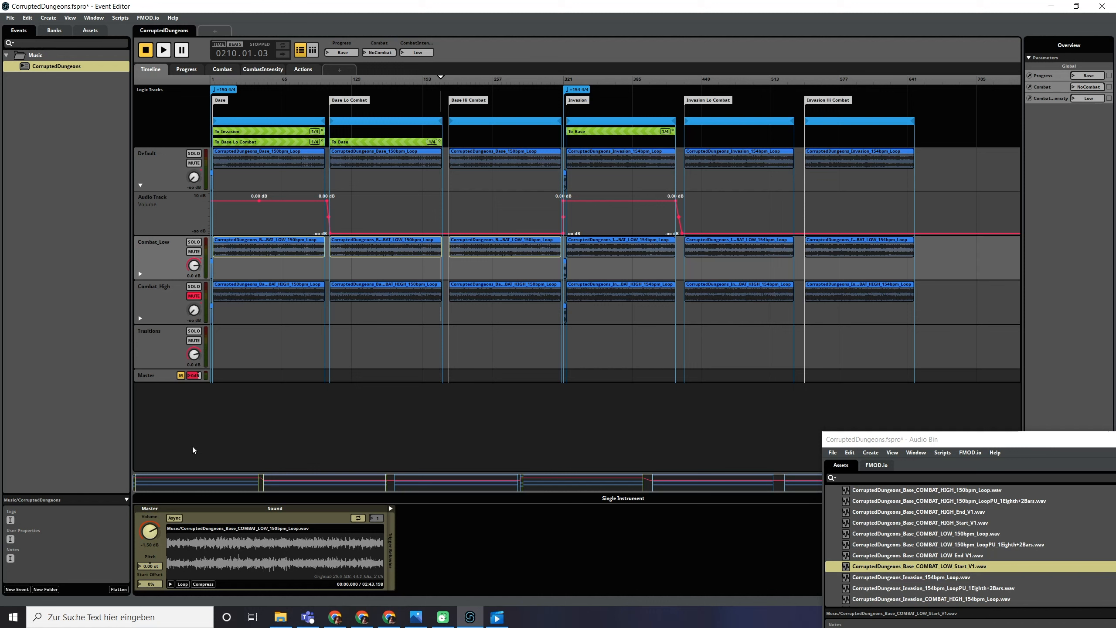
pyautogui.click(505, 284)
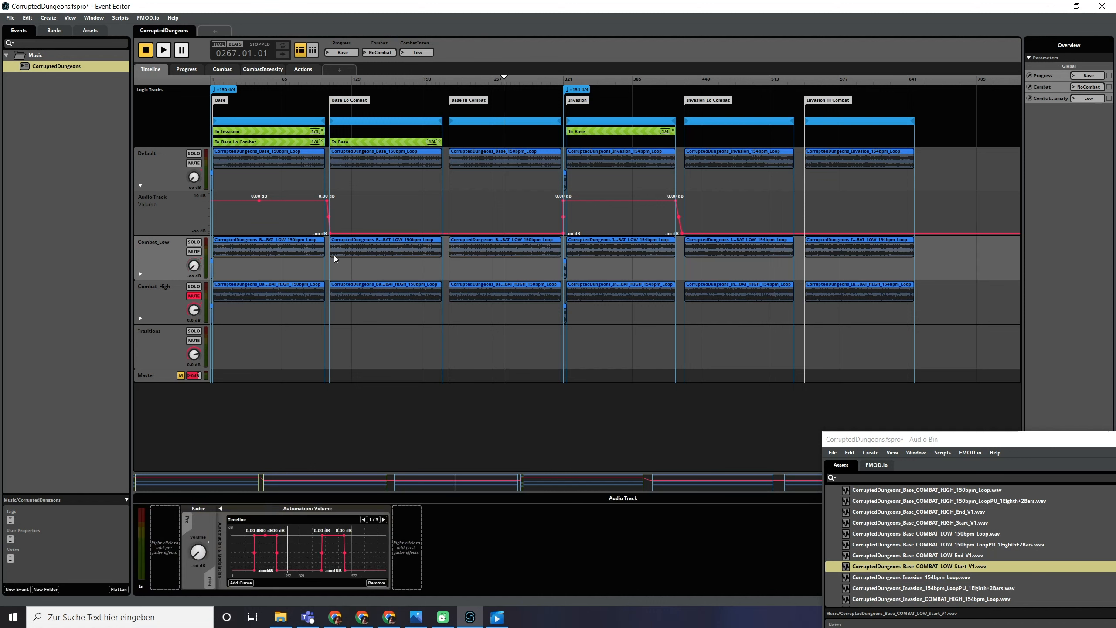
pyautogui.click(140, 273)
pyautogui.click(140, 274)
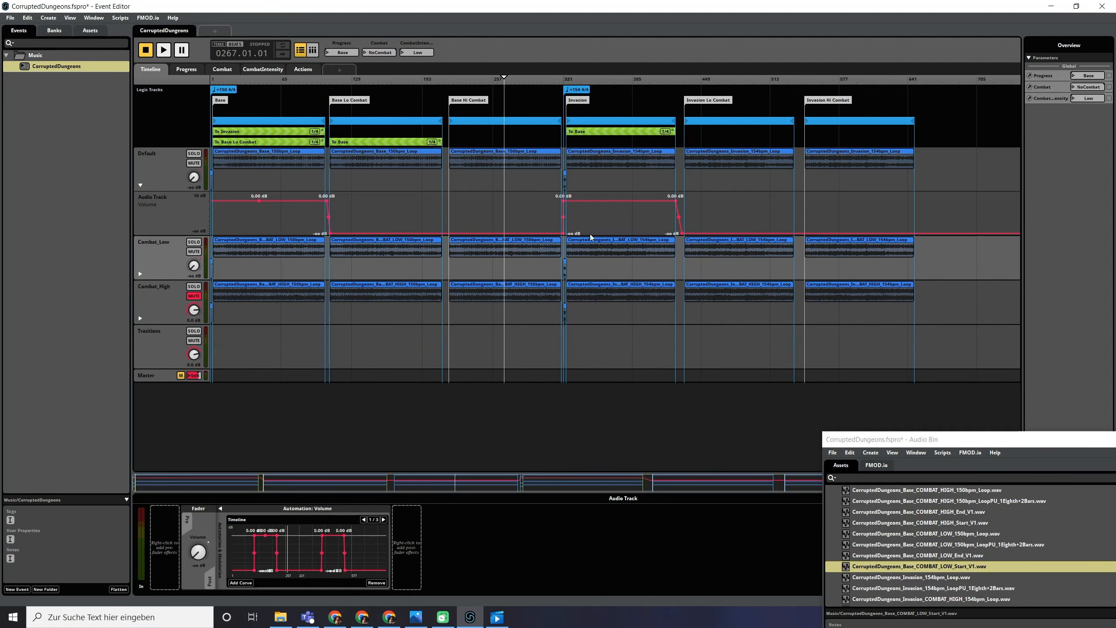
# - Audition Base Lo Combat from about bar 186 with Combat on InCombat, switching to NoCombat during playback to hear the return to Base
pyautogui.click(415, 80)
pyautogui.scroll(3, 412, 94)
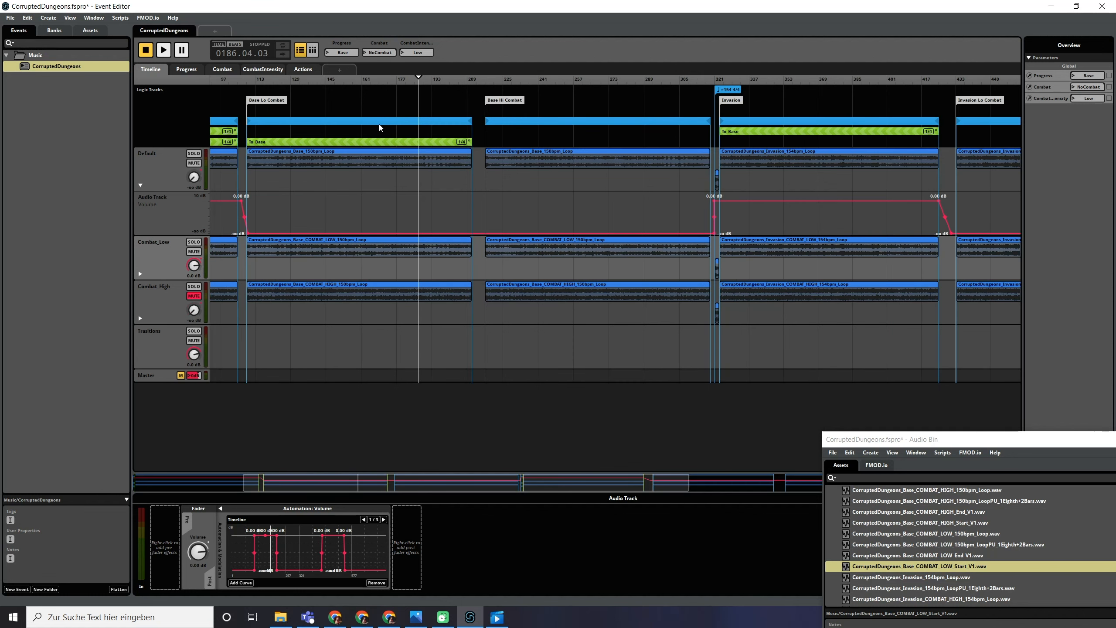
pyautogui.hscroll(-4, 462, 156)
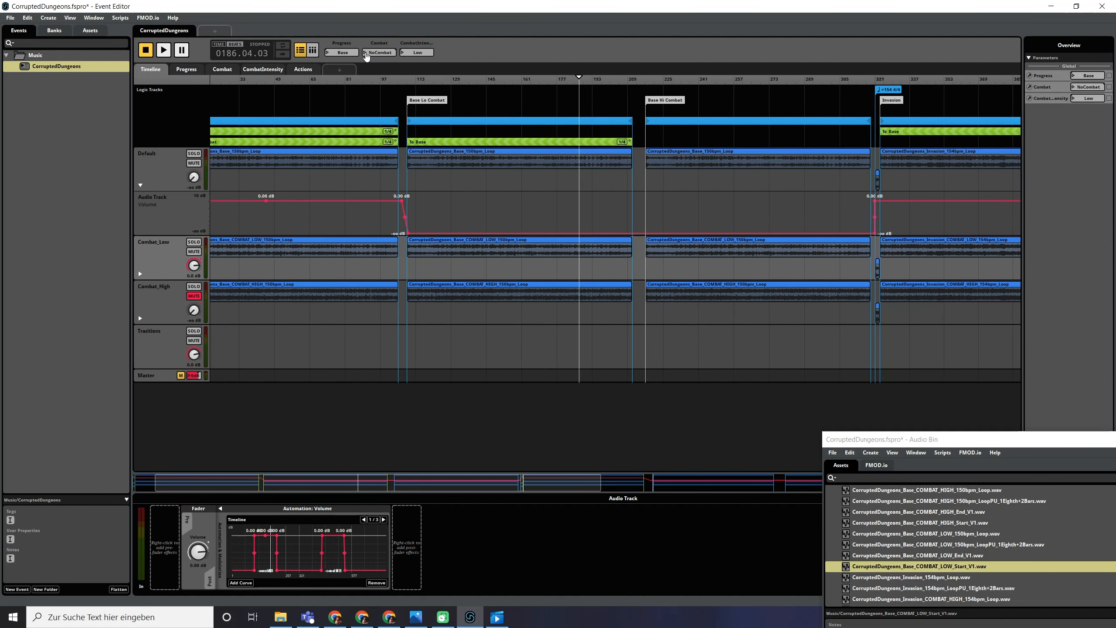
pyautogui.click(380, 52)
pyautogui.hscroll(1, 574, 180)
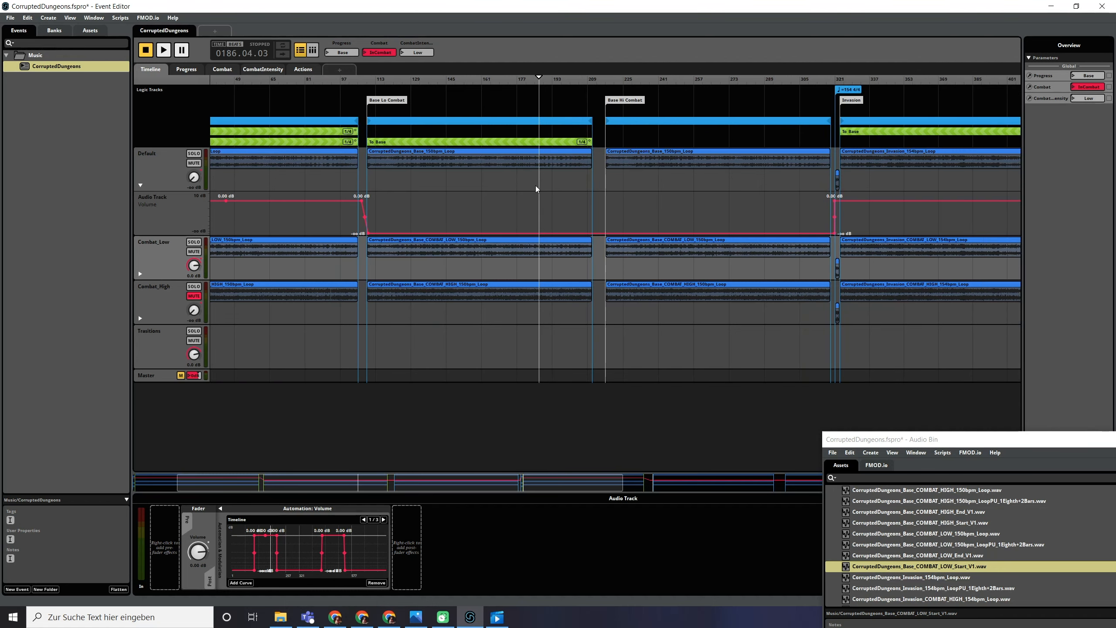
pyautogui.hscroll(-2, 535, 185)
pyautogui.press('space')
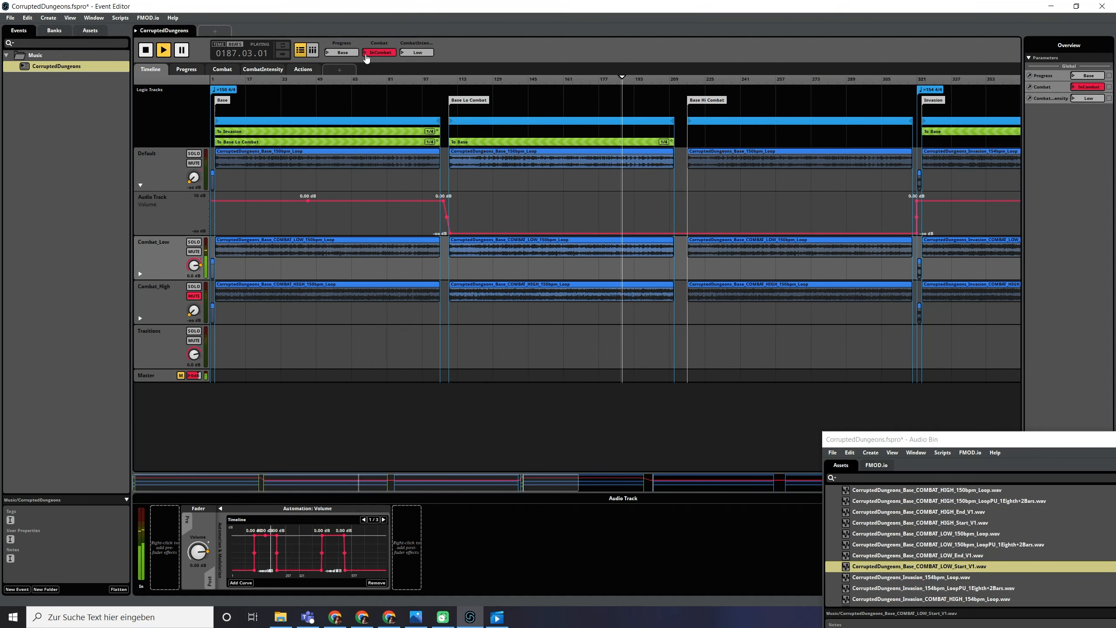
pyautogui.moveTo(379, 52); pyautogui.dragTo(380, 72)
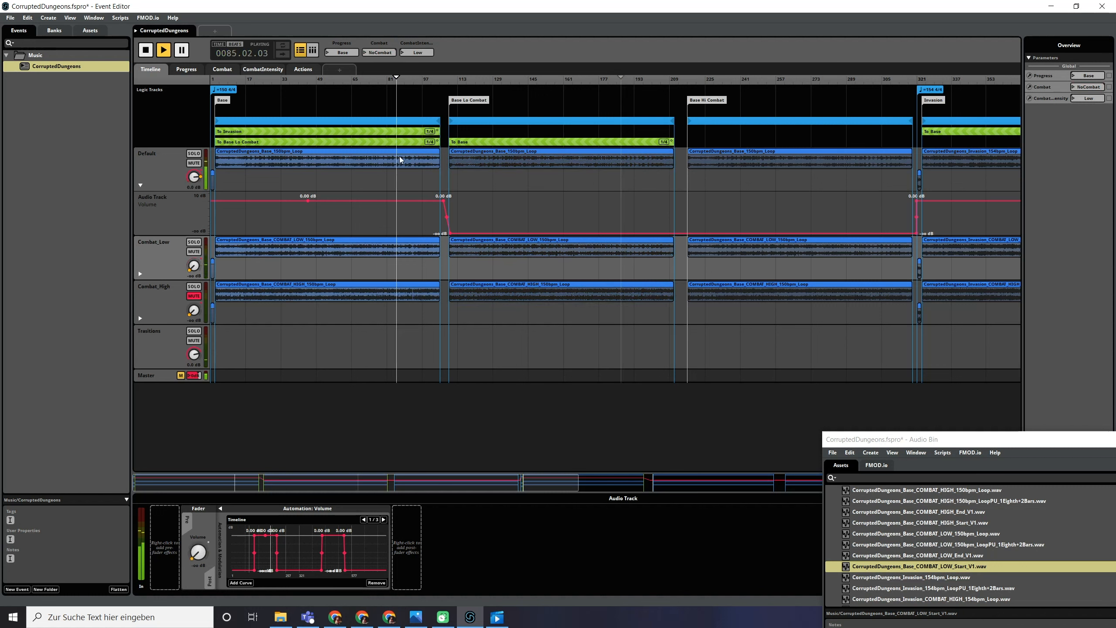
pyautogui.press('space')
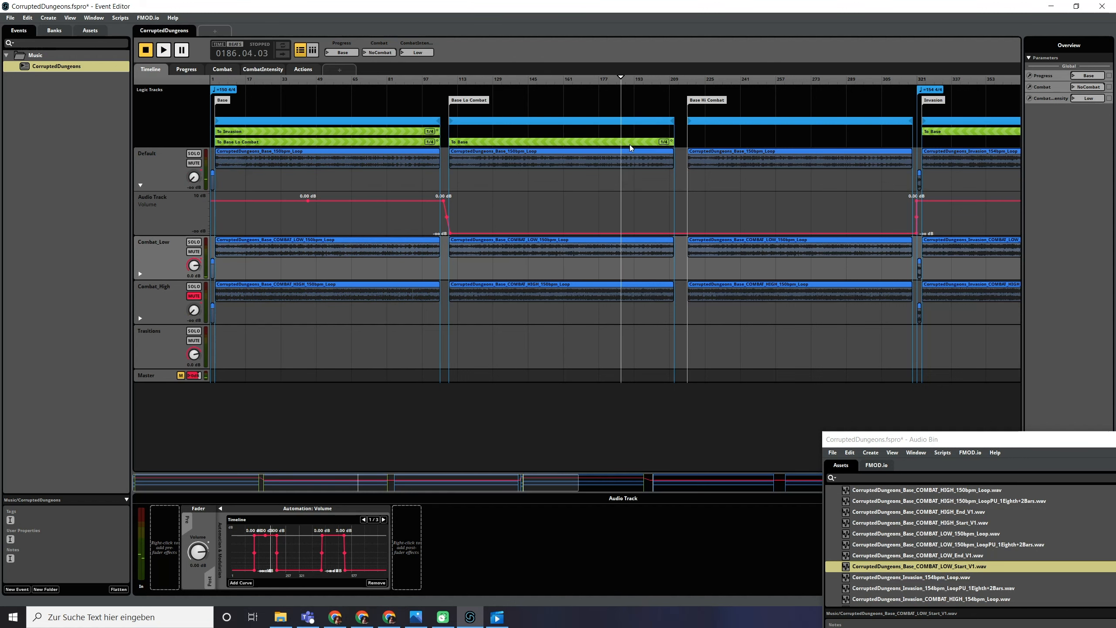
# - In the transition from Base Lo Combat to Base, make Combat_Low's fade-out curve drop faster and shorten Default's destination fade-in to about beat 1.2
pyautogui.scroll(5, 685, 293)
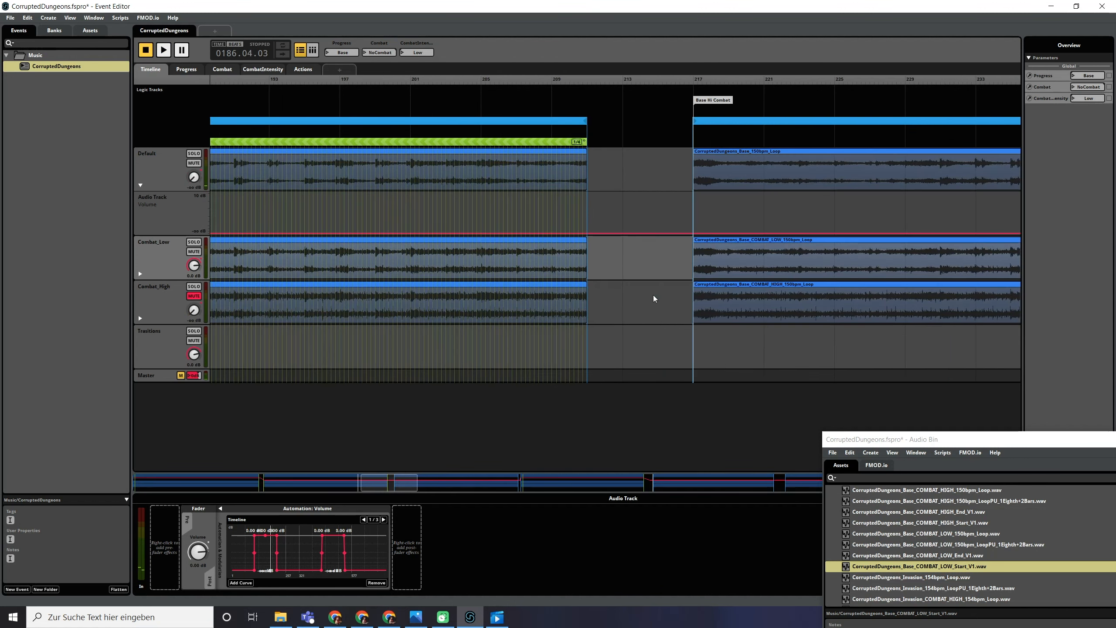
pyautogui.doubleClick(548, 143)
pyautogui.scroll(4, 608, 334)
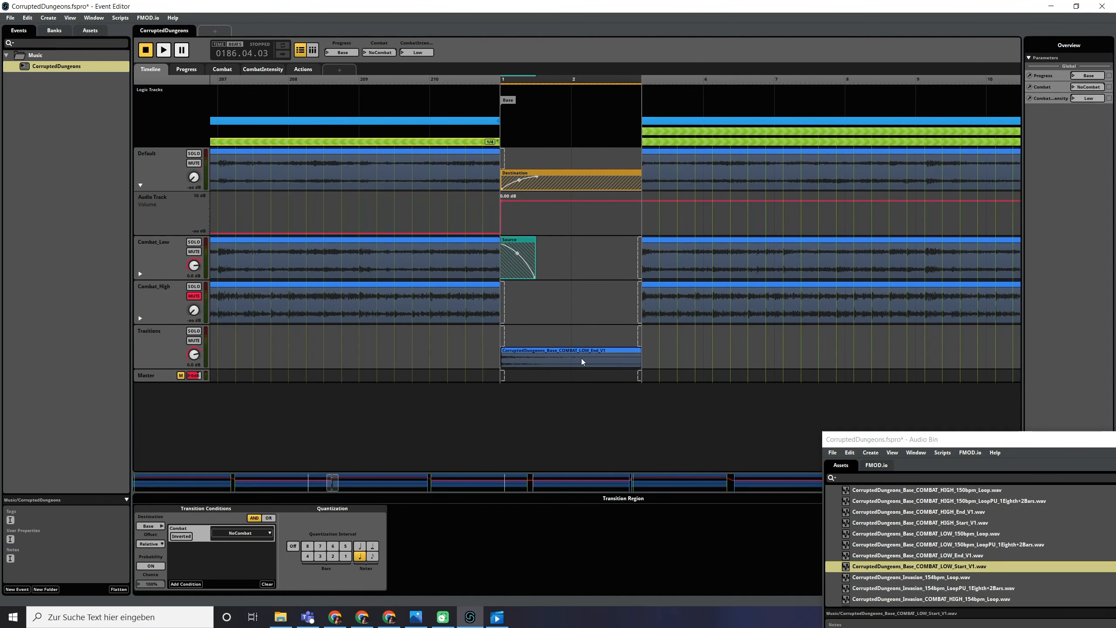
pyautogui.click(578, 359)
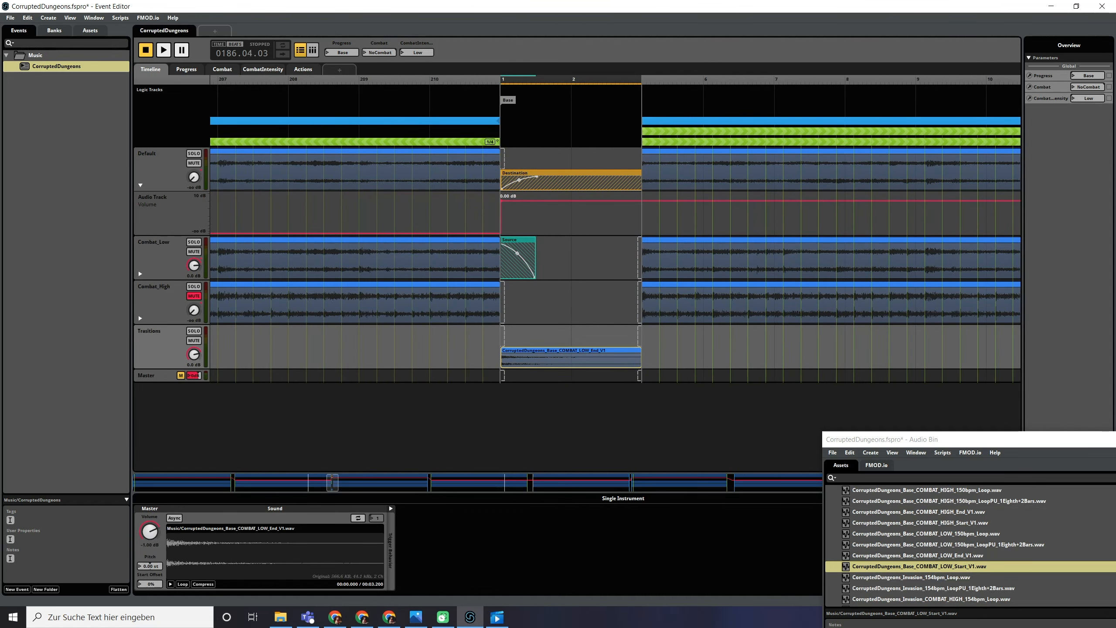
pyautogui.moveTo(522, 255); pyautogui.dragTo(515, 268)
pyautogui.moveTo(537, 177); pyautogui.dragTo(520, 177)
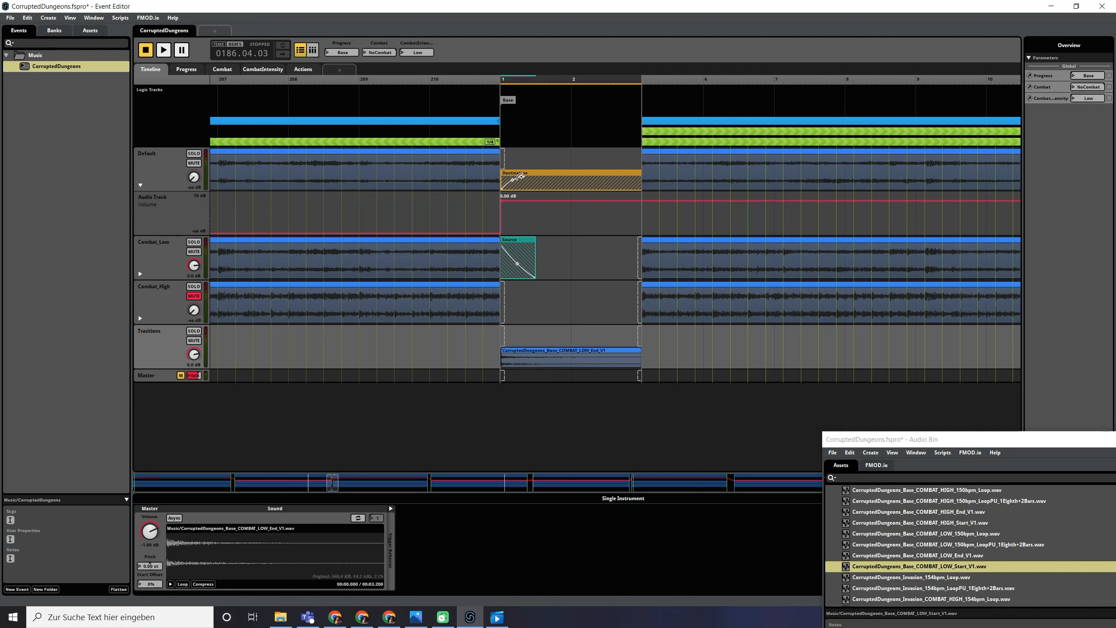
# - Close the transition timeline between Base Lo Combat and Base and collapse the Default track's volume automation lane
pyautogui.click(415, 137)
pyautogui.doubleClick(417, 141)
pyautogui.scroll(4, 435, 207)
pyautogui.scroll(-10, 433, 204)
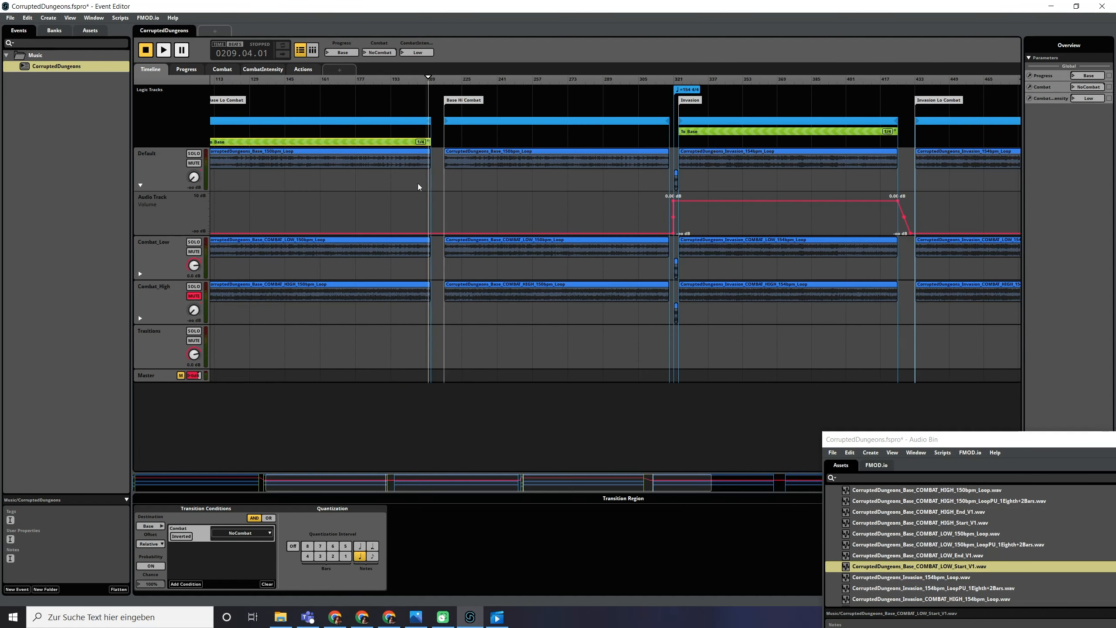
pyautogui.hscroll(-5, 314, 177)
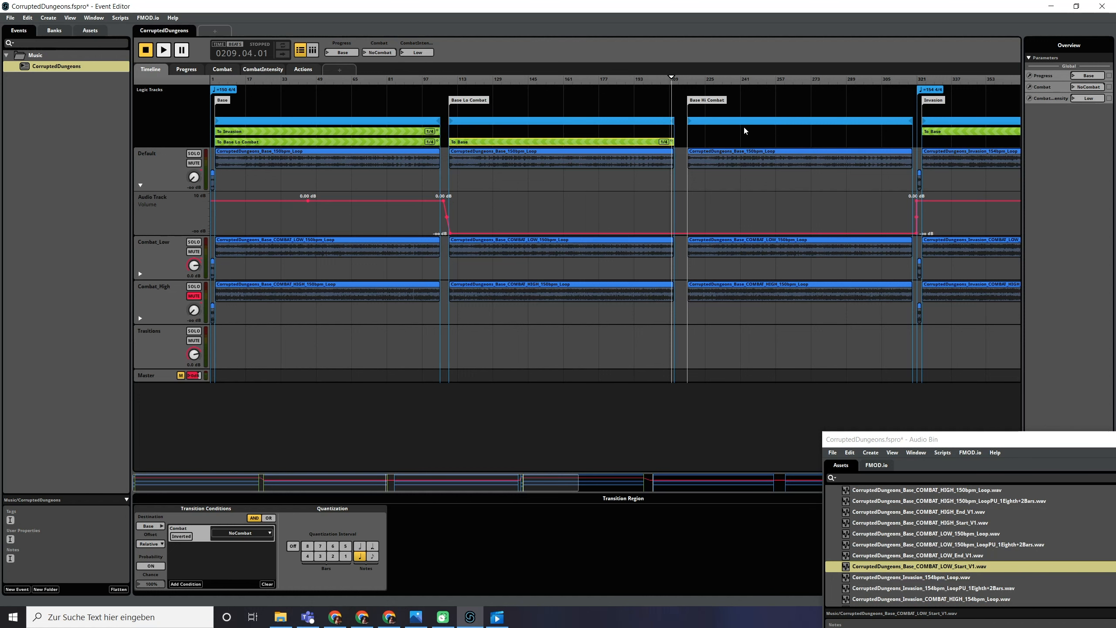
pyautogui.click(141, 186)
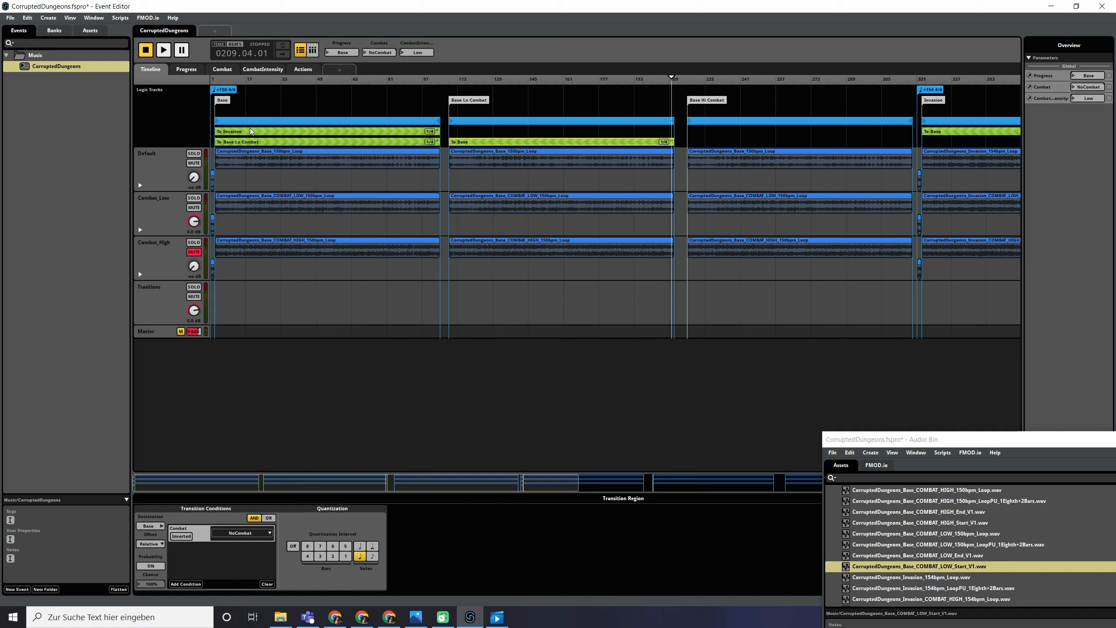
# - Add a transition region with destination Base Hi Combat beneath the existing ones and stretch it across the whole Base section
pyautogui.rightClick(257, 111)
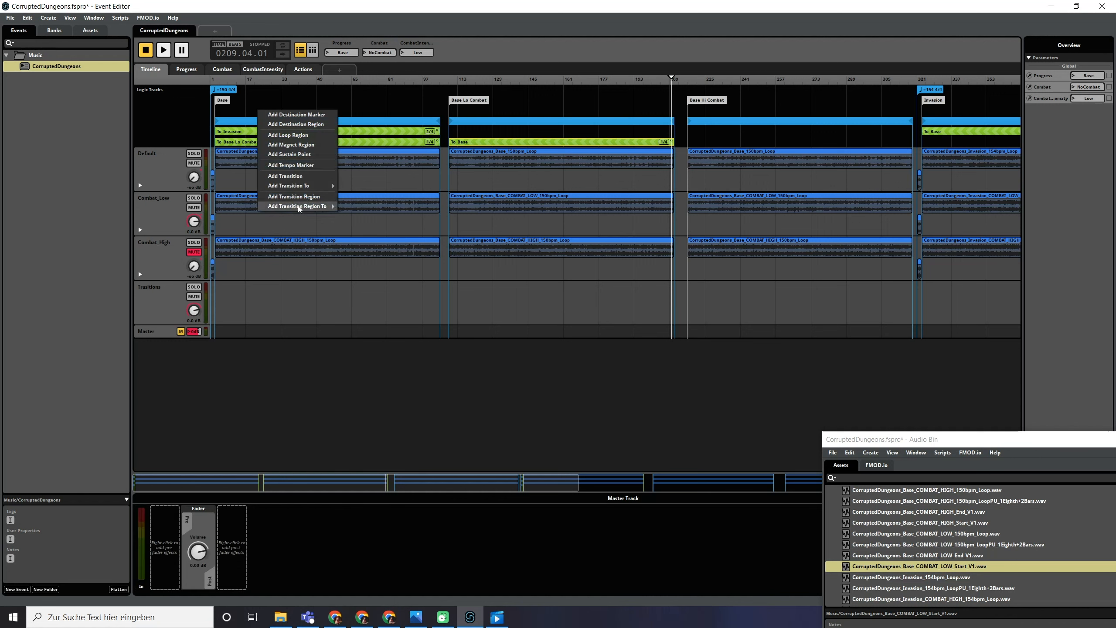
pyautogui.moveTo(330, 207)
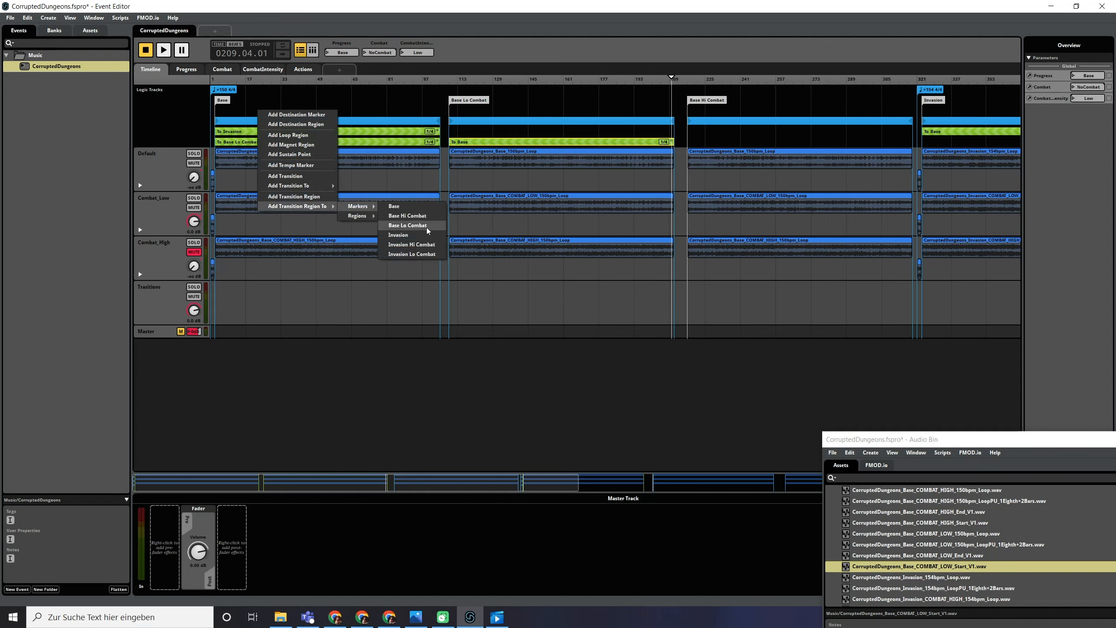
pyautogui.click(428, 229)
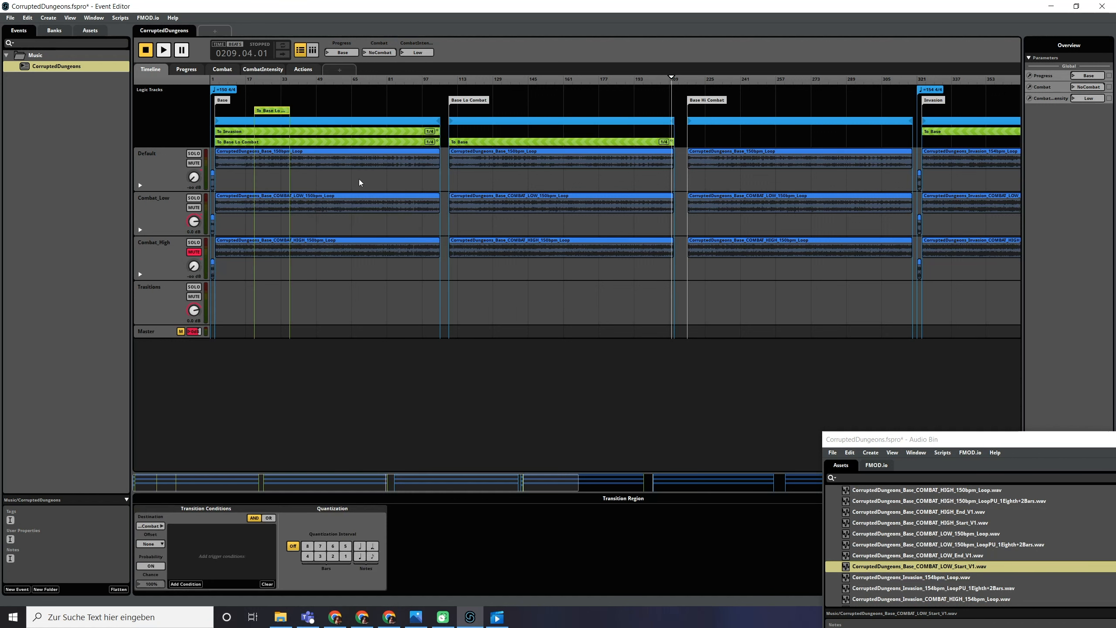
pyautogui.click(156, 526)
pyautogui.moveTo(191, 540)
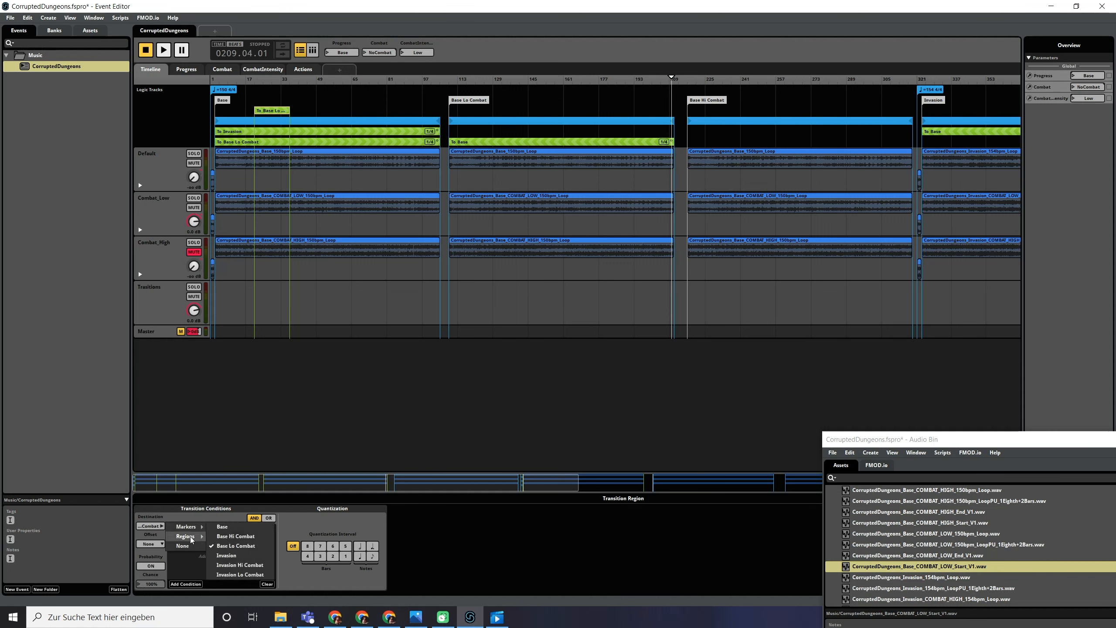
pyautogui.click(235, 536)
pyautogui.moveTo(263, 110); pyautogui.dragTo(439, 152)
# - Make the Base Hi Combat transition region's offset Relative and add a Combat parameter condition set to InCombat
pyautogui.click(149, 545)
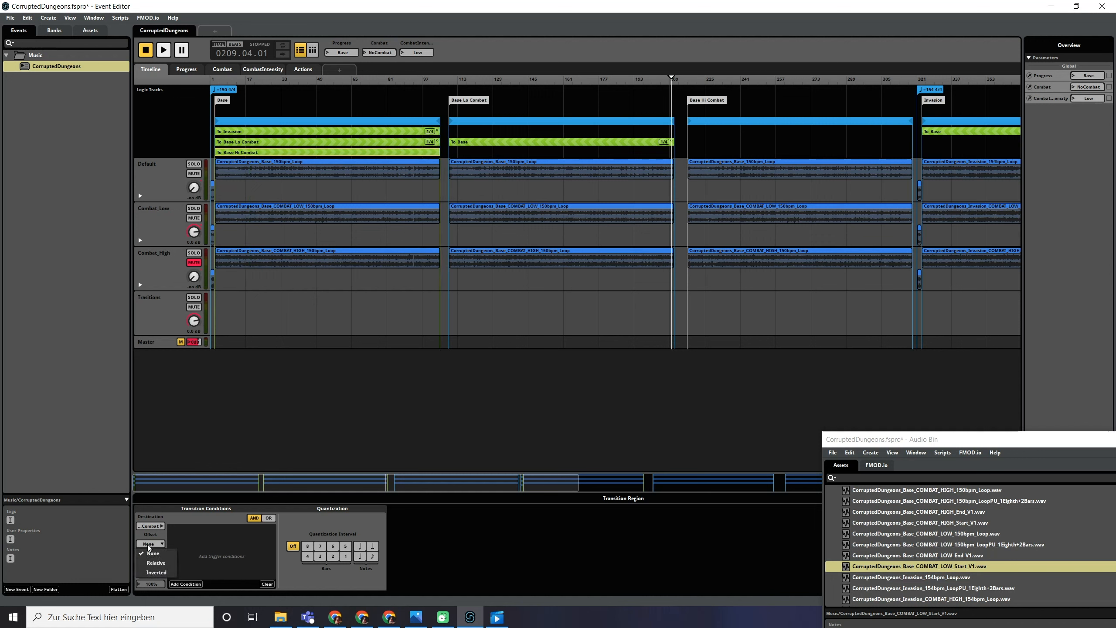
pyautogui.click(156, 564)
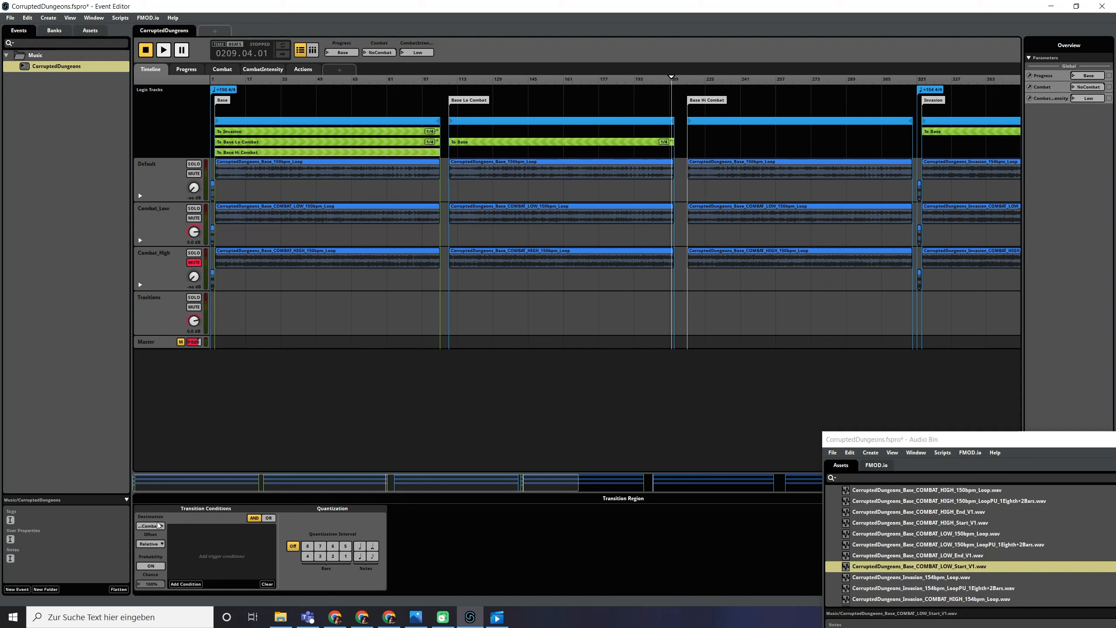
pyautogui.click(186, 584)
pyautogui.moveTo(215, 566)
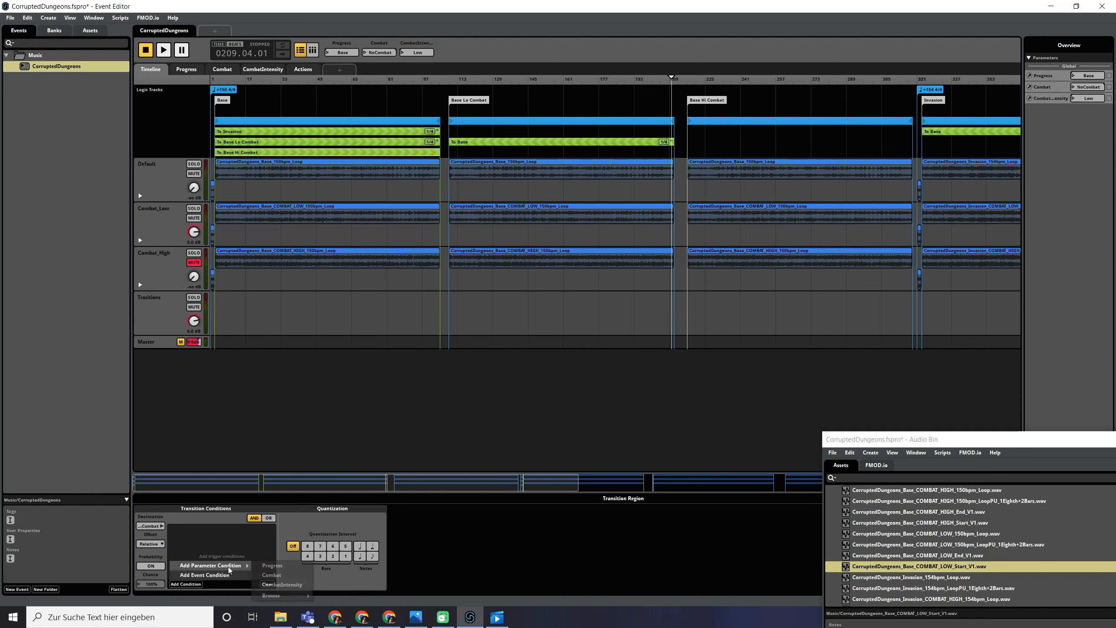
pyautogui.click(290, 575)
pyautogui.click(246, 533)
pyautogui.click(236, 552)
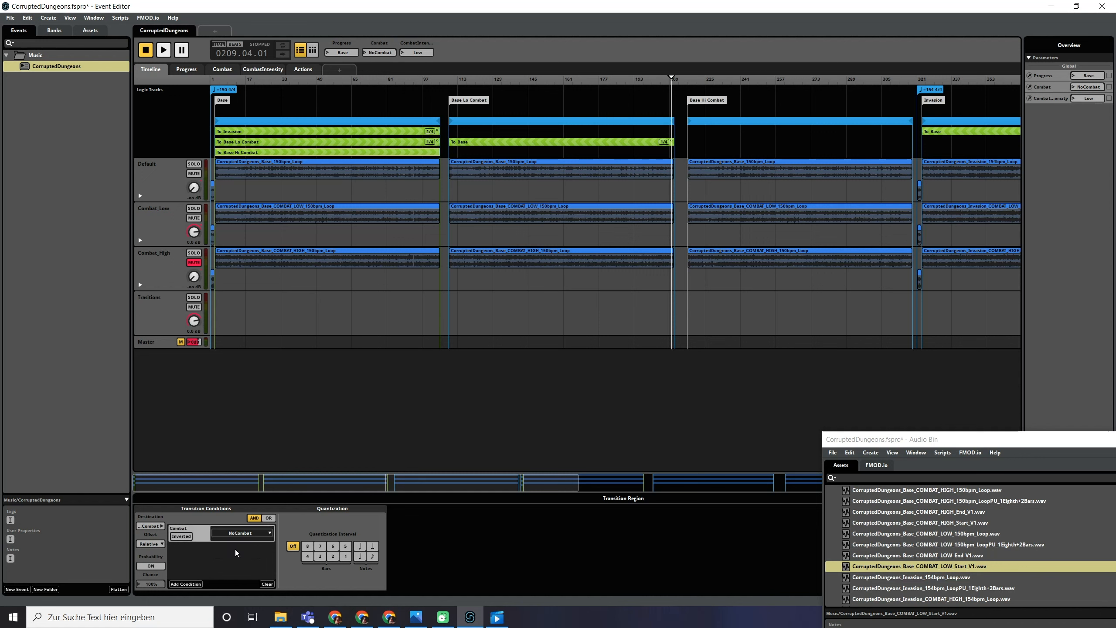
pyautogui.click(246, 532)
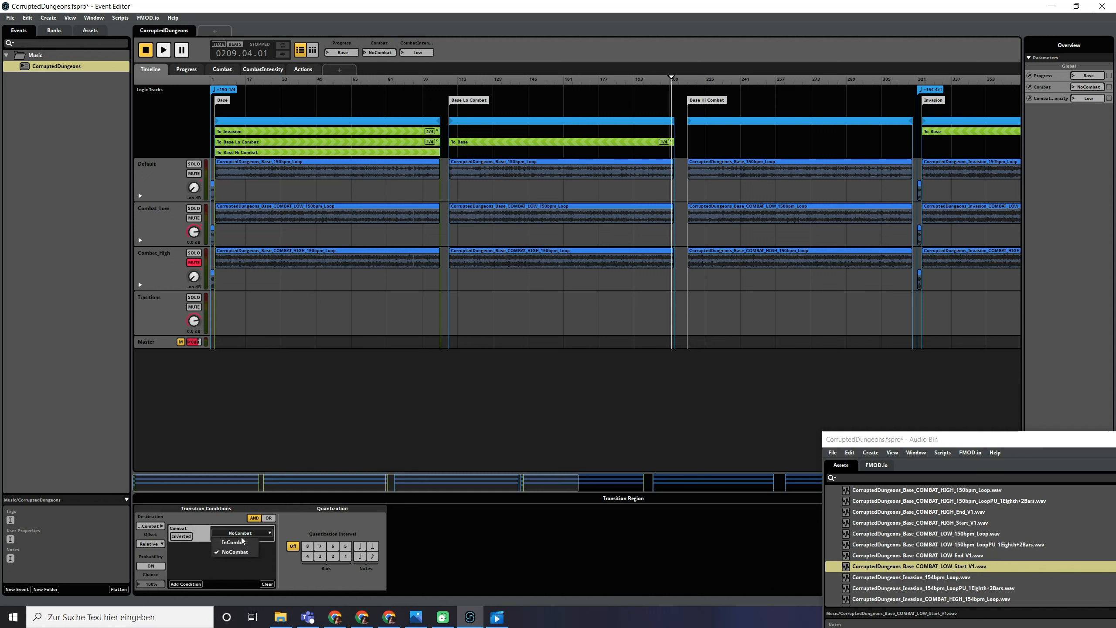
pyautogui.click(236, 542)
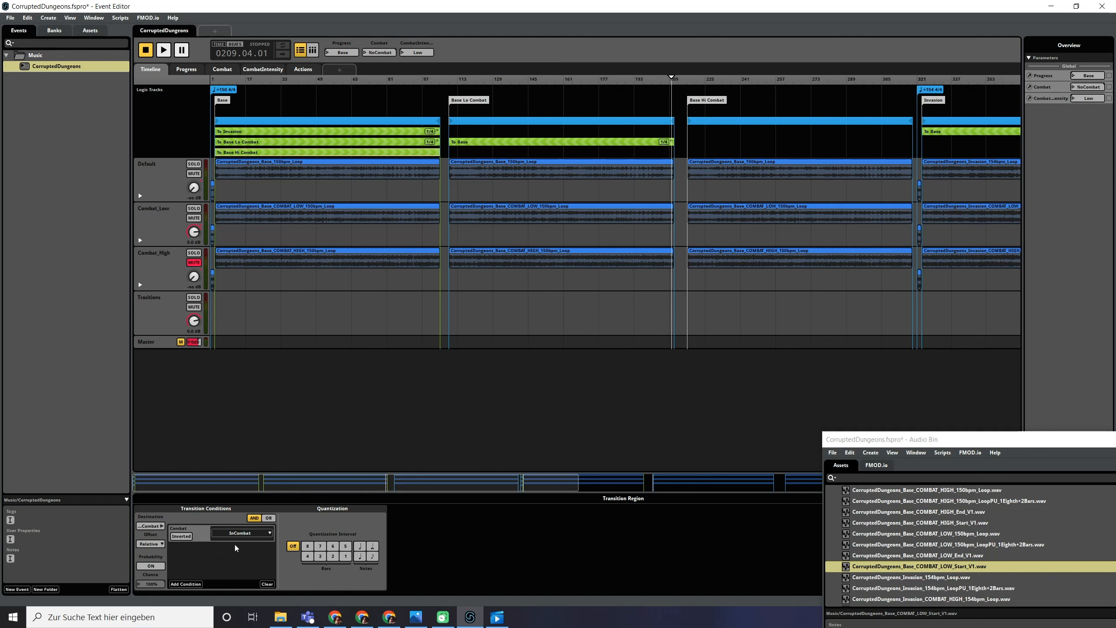
# - Add a CombatIntensity parameter condition set to High to the Base Hi Combat transition region
pyautogui.click(185, 584)
pyautogui.moveTo(211, 565)
pyautogui.click(289, 584)
pyautogui.click(254, 555)
pyautogui.click(227, 571)
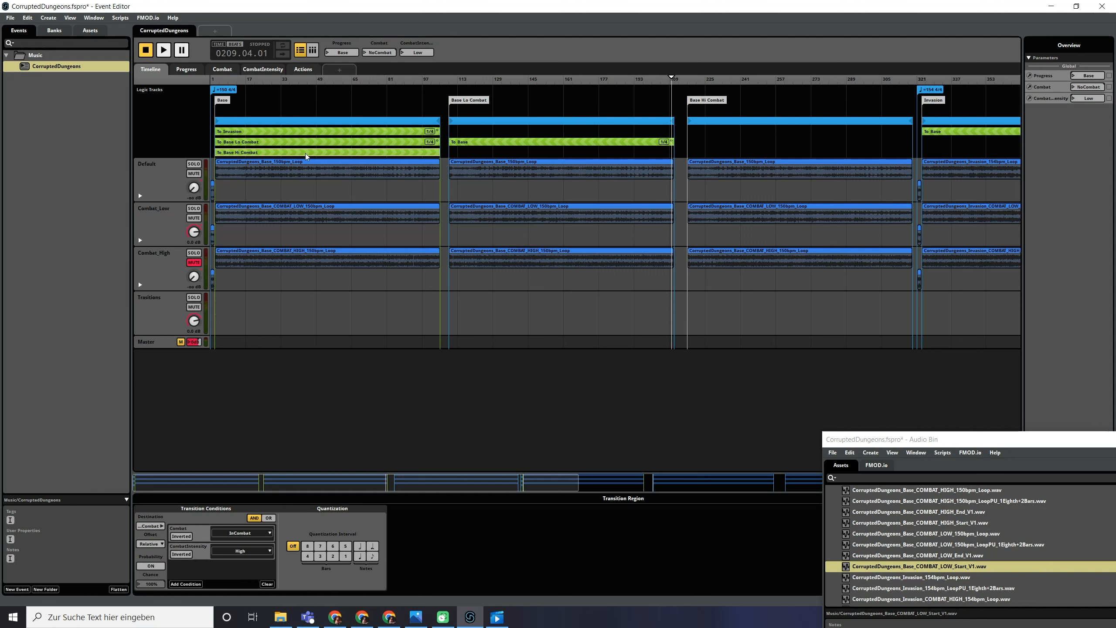
# - Give the Base Hi Combat transition region the same note quantization as the other Base transitions and open its transition timeline
pyautogui.click(361, 557)
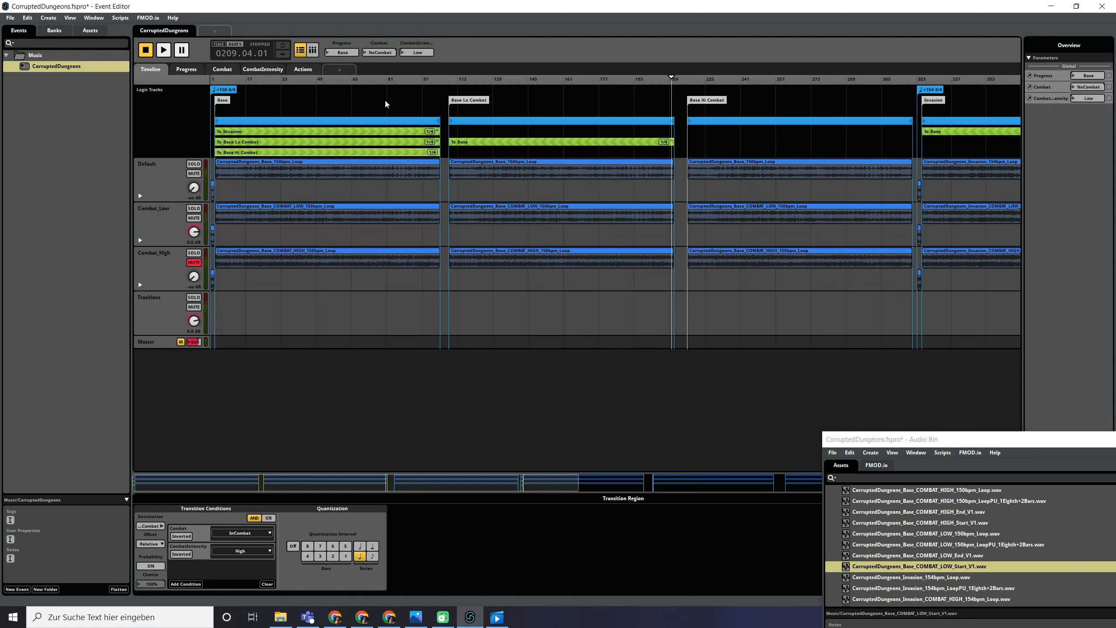
pyautogui.doubleClick(424, 154)
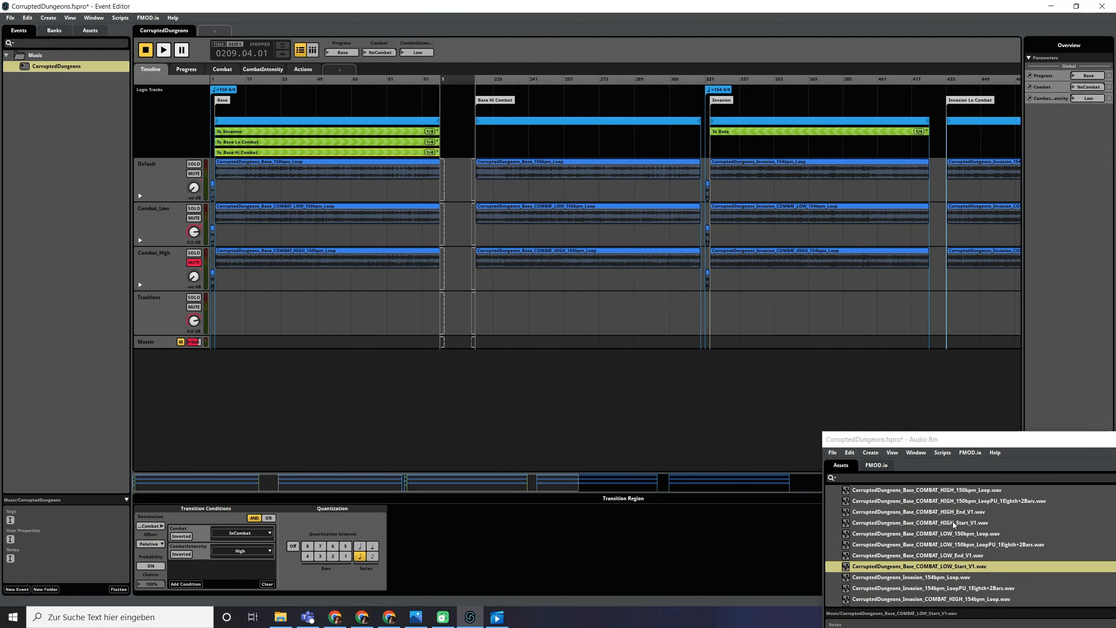
# - Place CorruptedDungeons_Base_COMBAT_HIGH_Start_V1 at the start of the transition timeline on the transitions track and shorten the timeline to the clip's two bars
pyautogui.moveTo(952, 525); pyautogui.dragTo(457, 308)
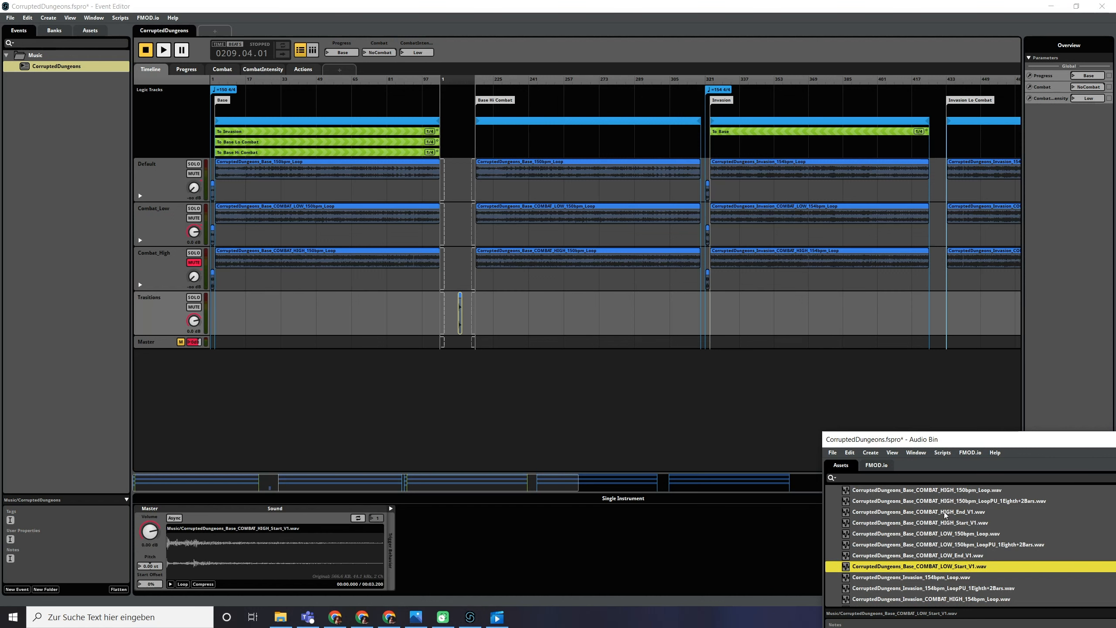
pyautogui.scroll(-2, 938, 554)
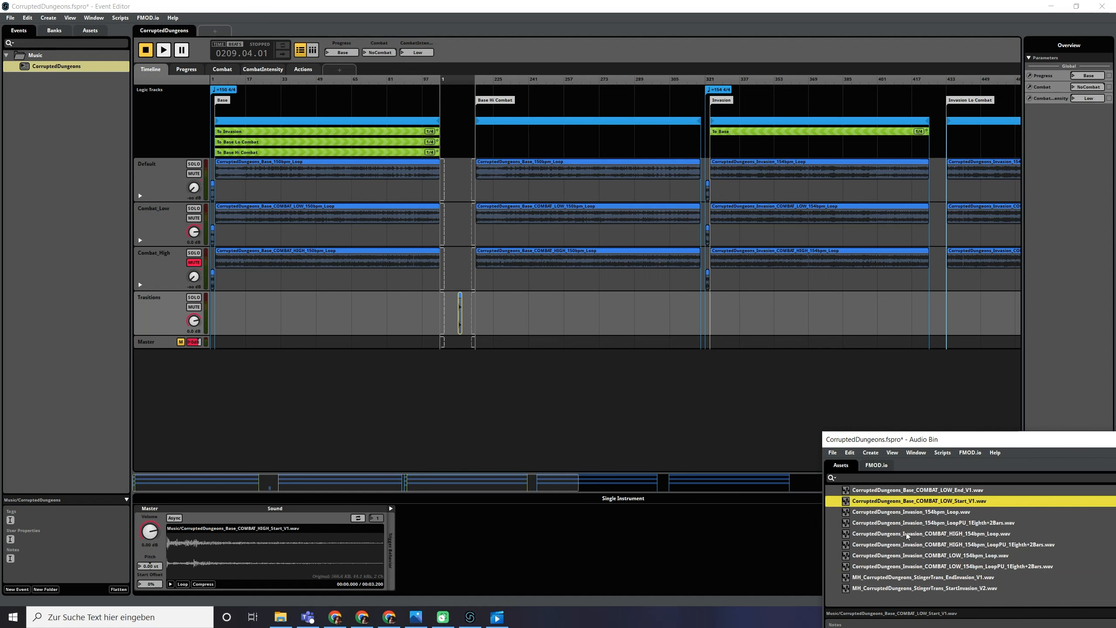
pyautogui.scroll(3, 939, 525)
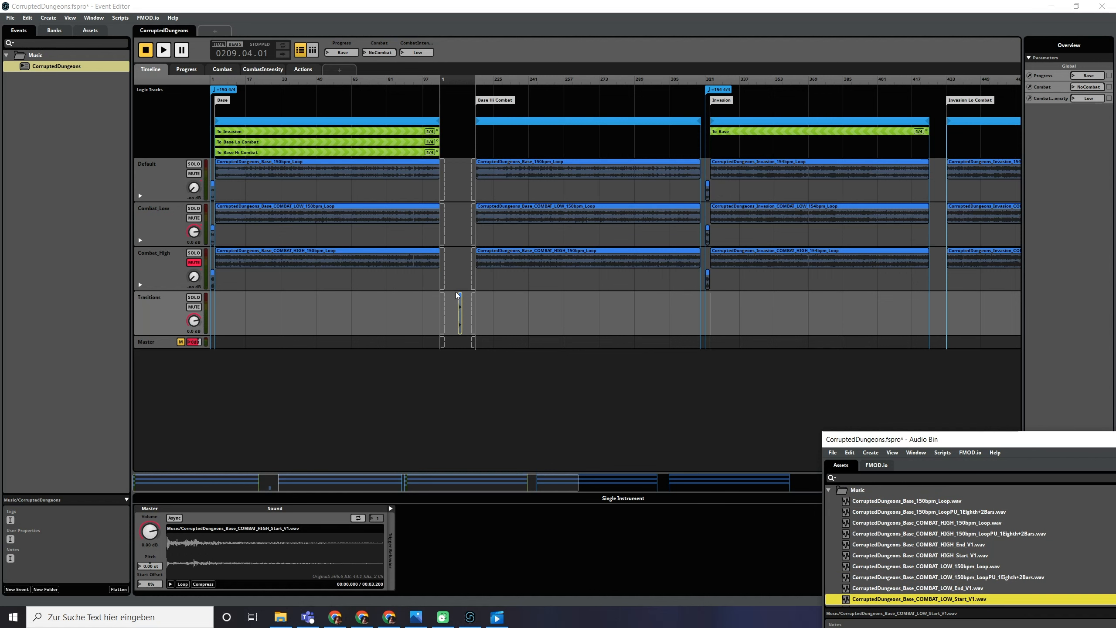
pyautogui.scroll(5, 455, 291)
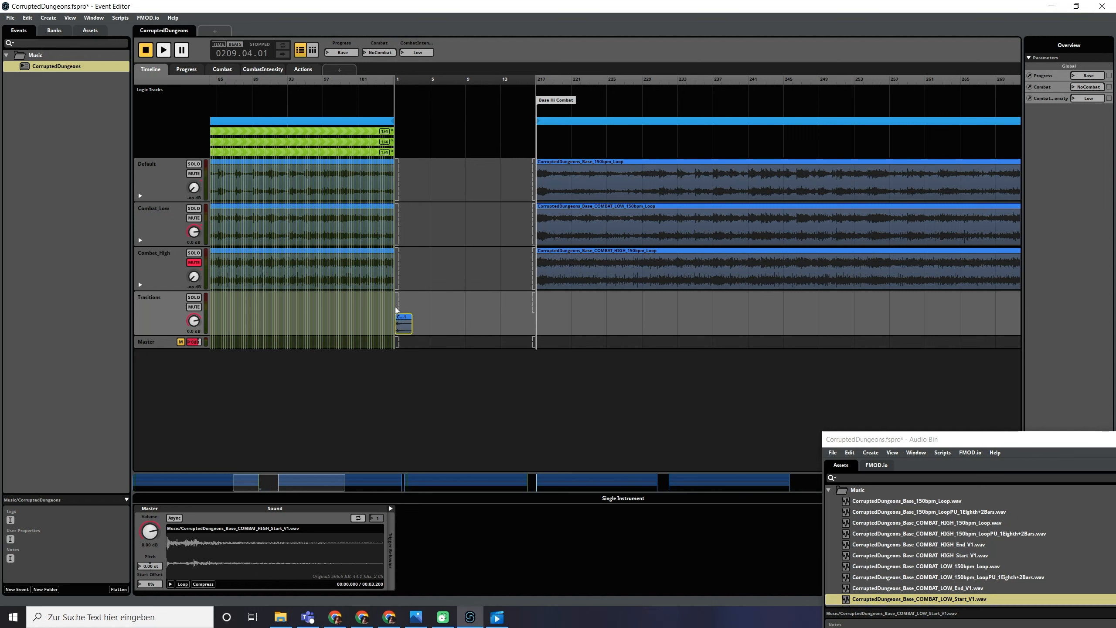
pyautogui.scroll(3, 403, 307)
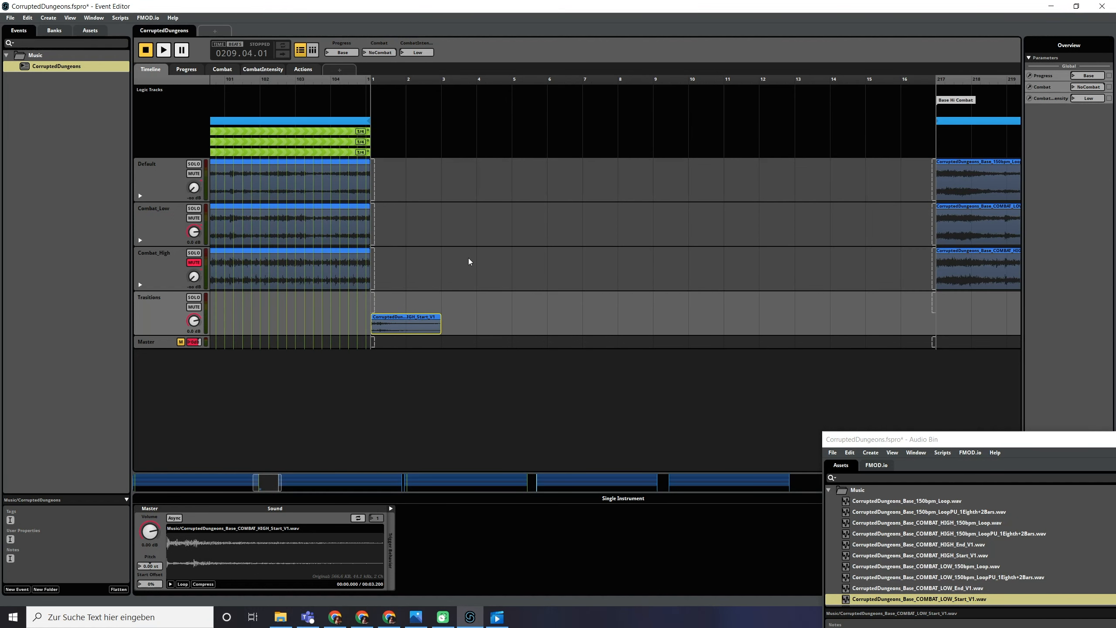
pyautogui.hscroll(1, 466, 258)
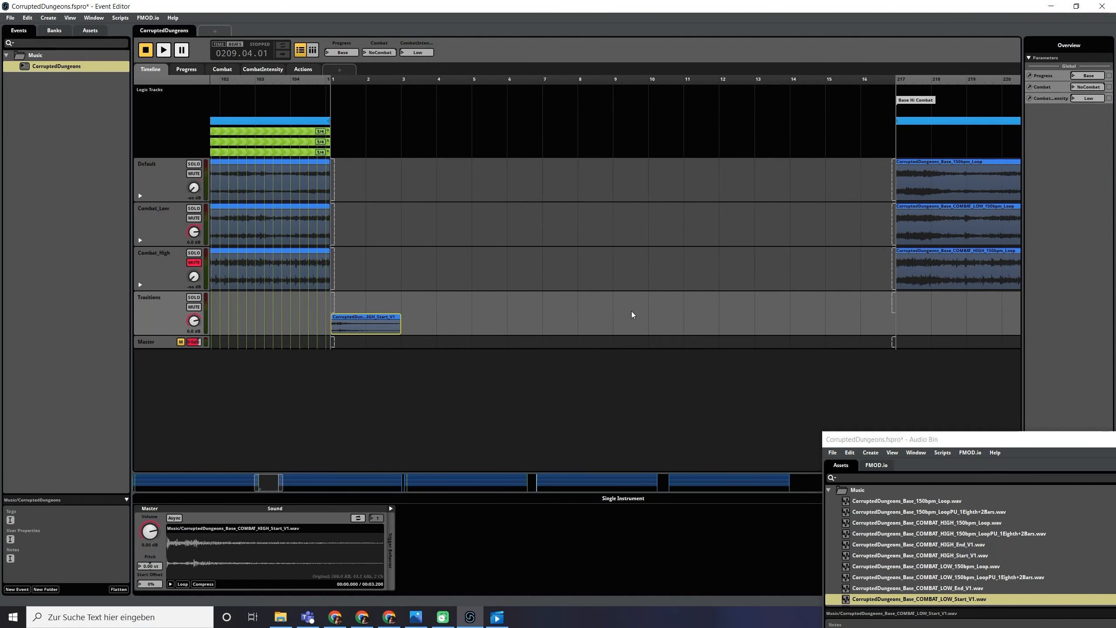
pyautogui.moveTo(895, 99); pyautogui.dragTo(395, 99)
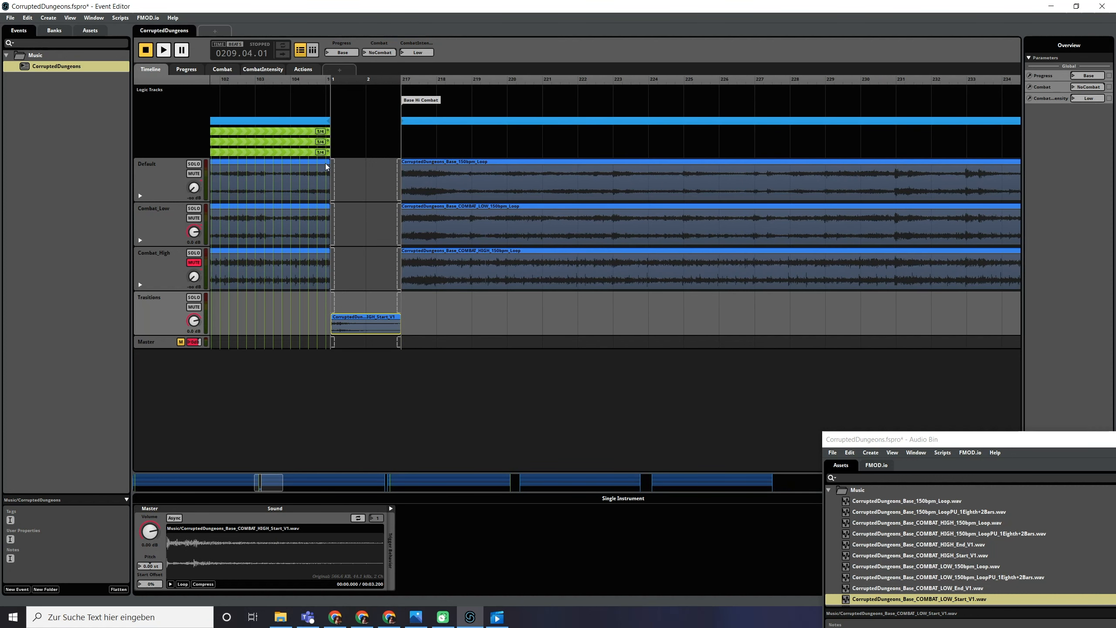
# - Add a half-bar source fade-out on the Default track and a full-length destination region with fade-in on Combat_High
pyautogui.moveTo(335, 191)
pyautogui.mouseDown()
pyautogui.moveTo(351, 192)
pyautogui.moveTo(349, 166)
pyautogui.moveTo(332, 165)
pyautogui.mouseUp()
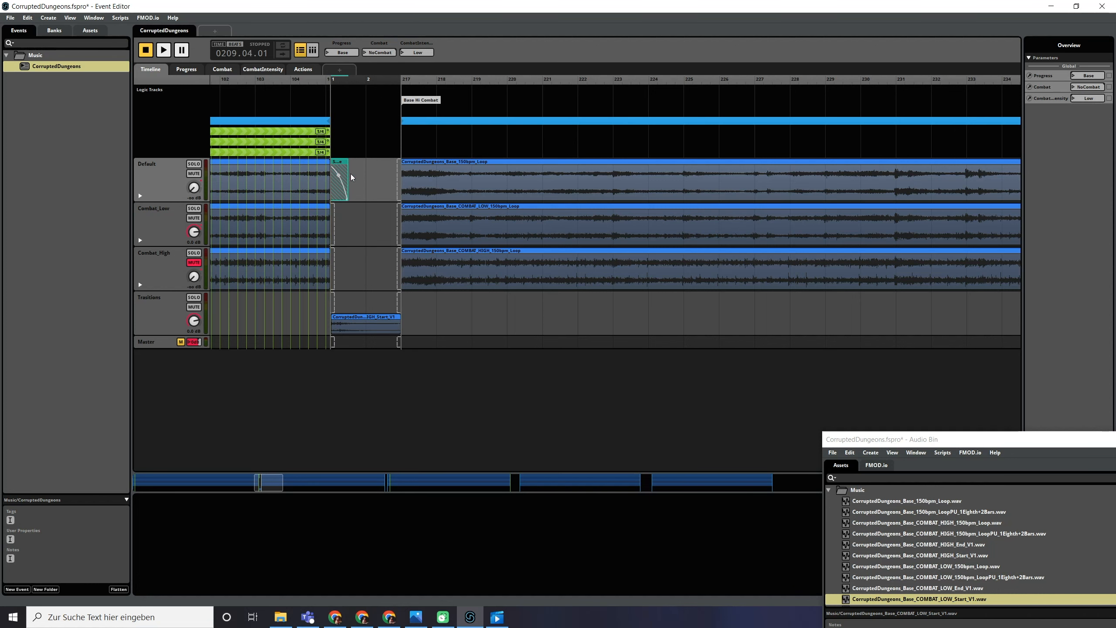
pyautogui.moveTo(396, 266); pyautogui.dragTo(327, 274)
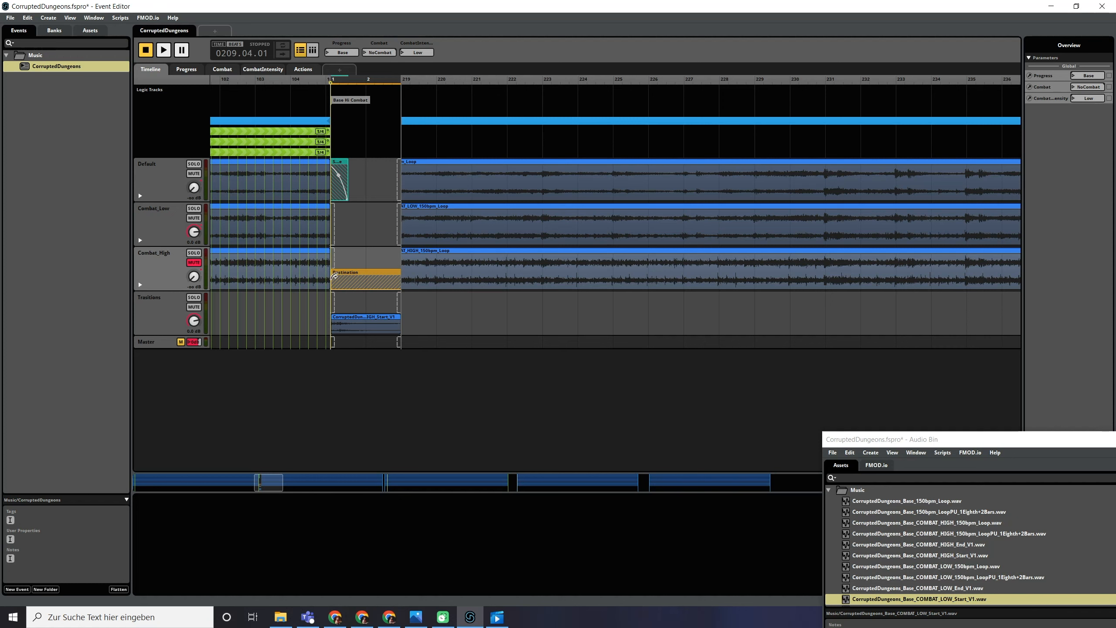
# - Automate Combat_High's volume to 0 dB from the transition's start and hold Default's volume until shortly before its end
pyautogui.click(140, 284)
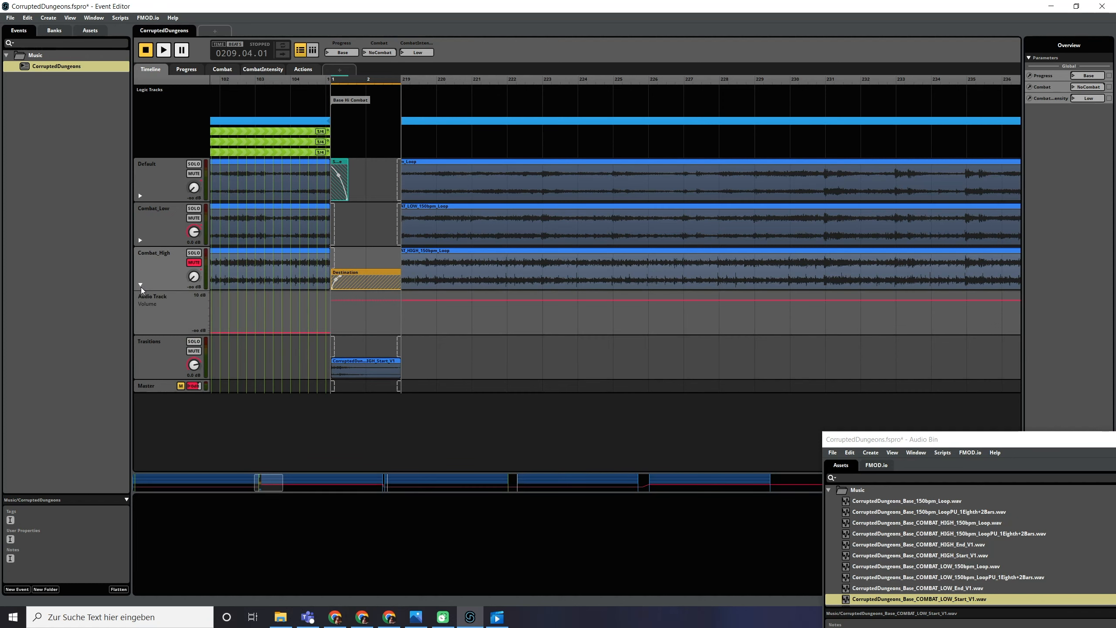
pyautogui.moveTo(370, 301); pyautogui.dragTo(332, 300)
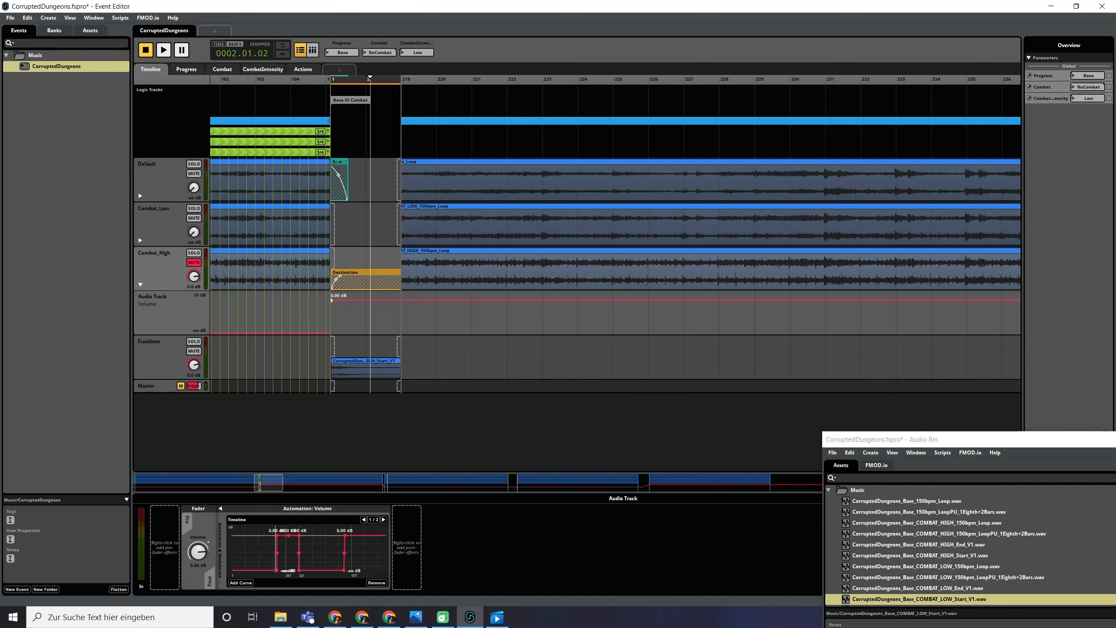
pyautogui.click(140, 195)
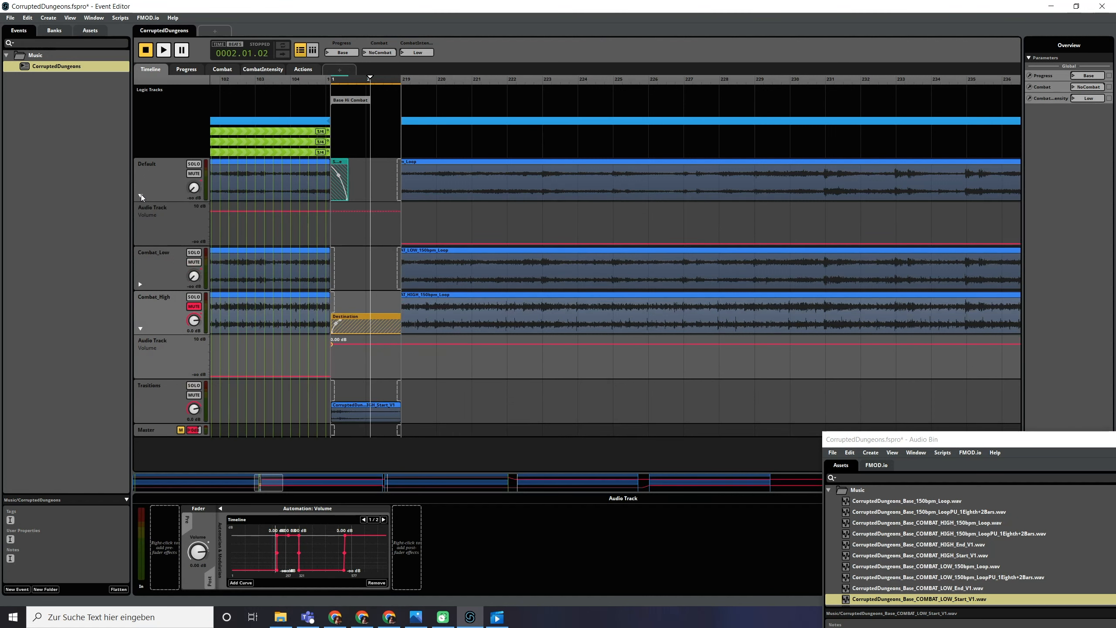
pyautogui.click(390, 213)
pyautogui.click(389, 211)
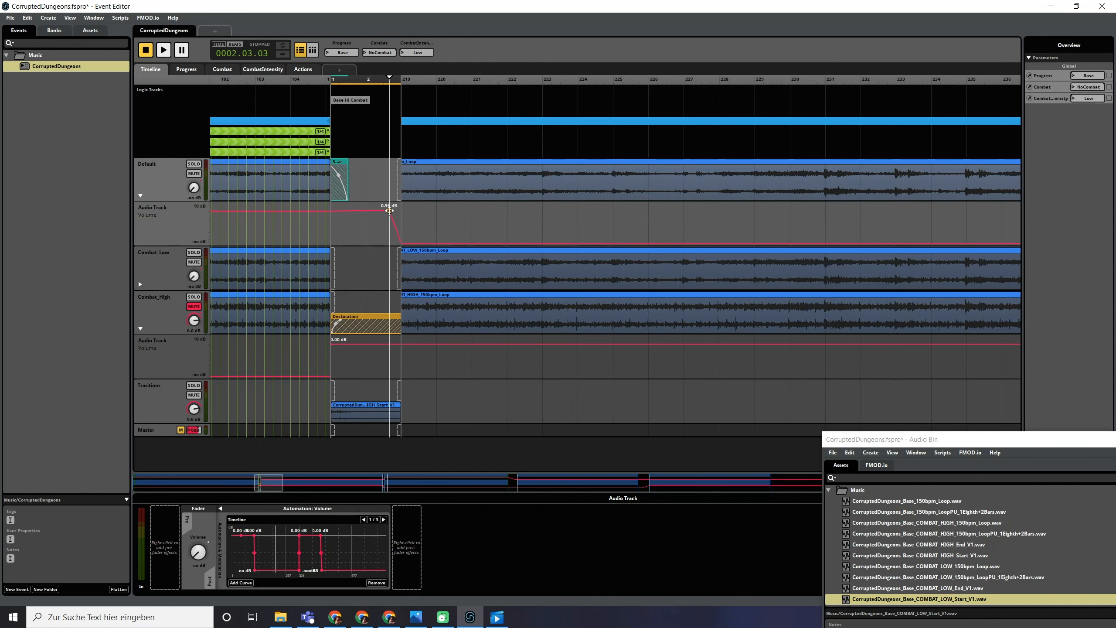
pyautogui.moveTo(389, 211); pyautogui.dragTo(390, 212)
pyautogui.click(140, 195)
pyautogui.click(140, 284)
# - Unmute Combat_High and audition the transition from bar 100 by switching Combat to InCombat with CombatIntensity set to High
pyautogui.click(194, 262)
pyautogui.hscroll(-5, 369, 229)
pyautogui.click(324, 80)
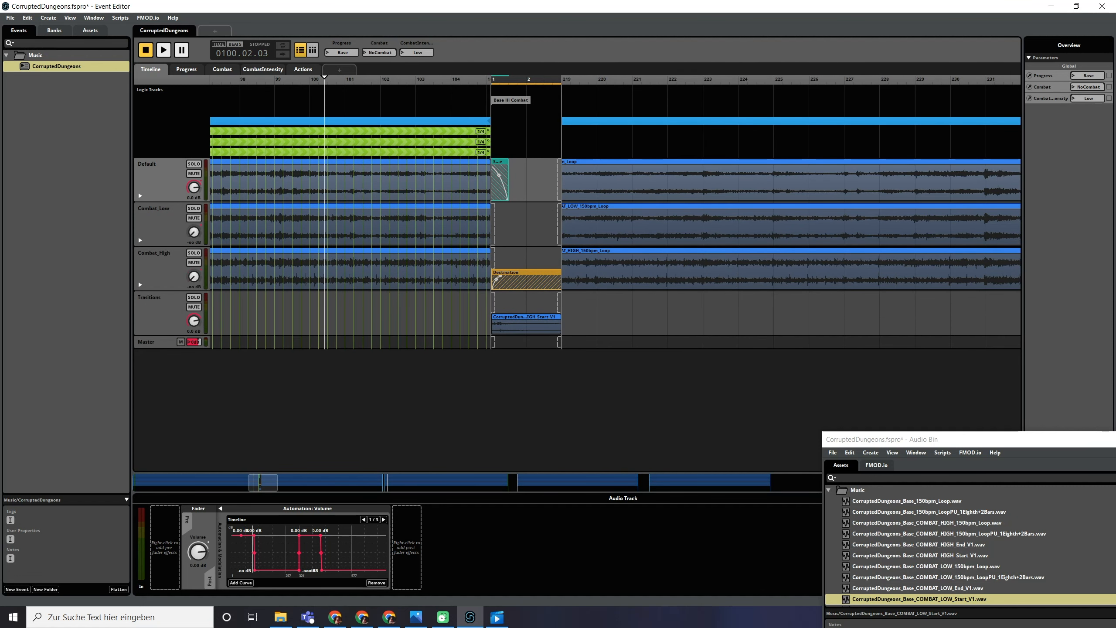
pyautogui.moveTo(416, 53); pyautogui.dragTo(417, 39)
pyautogui.press('space')
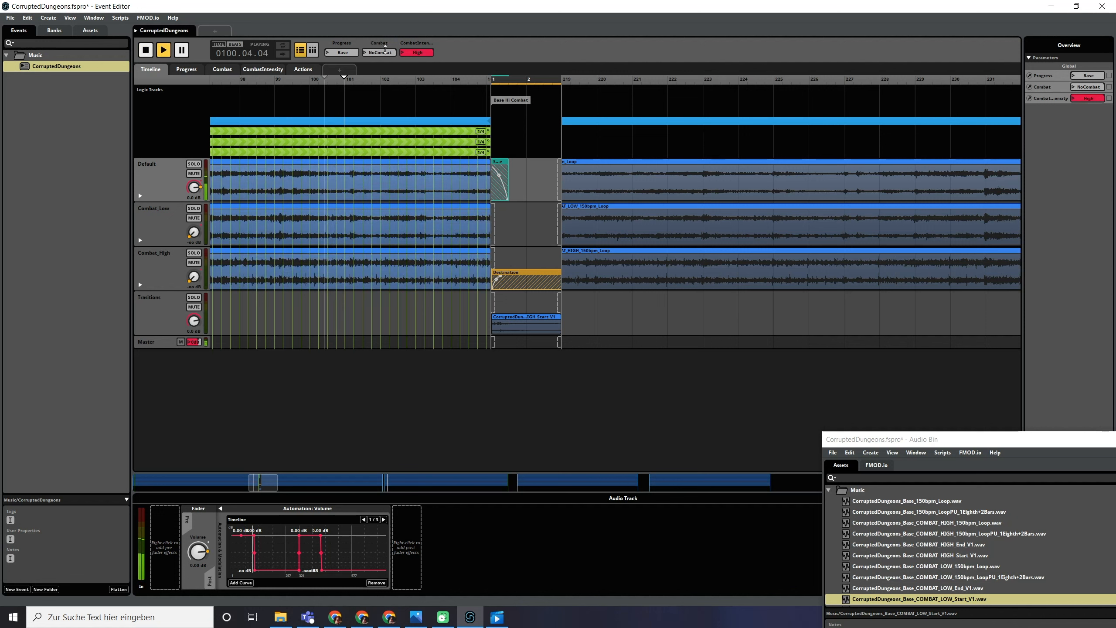
pyautogui.click(382, 52)
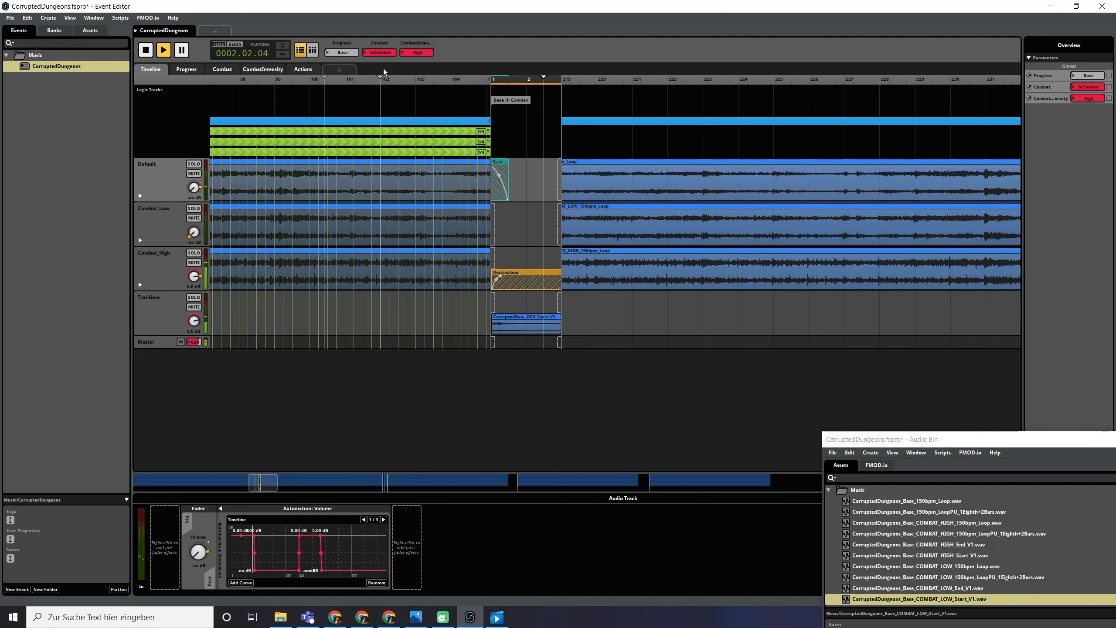
pyautogui.click(381, 53)
pyautogui.press('space')
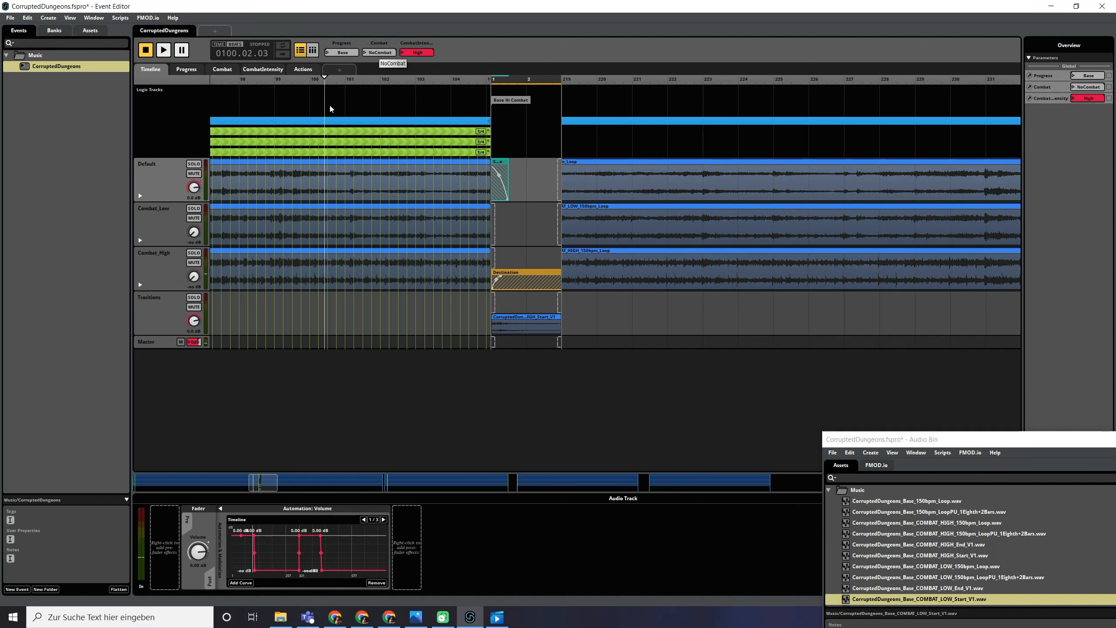
# - Audition the Base to Base Hi Combat transition again from about bar 97, switching Combat from NoCombat to InCombat
pyautogui.moveTo(315, 79); pyautogui.dragTo(254, 81)
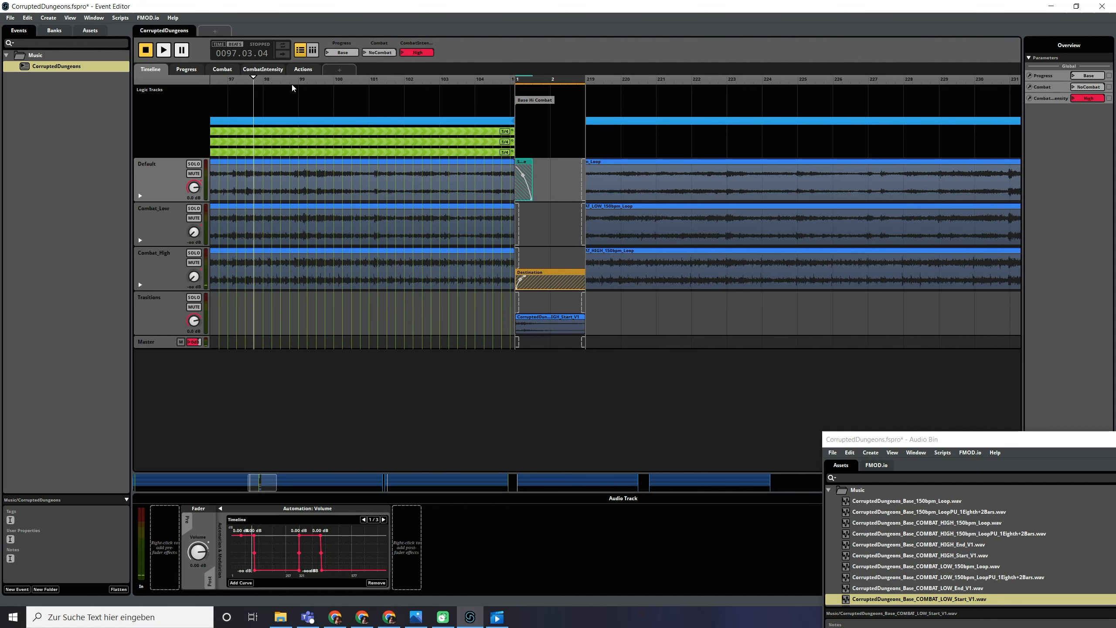
pyautogui.click(373, 51)
pyautogui.moveTo(373, 52); pyautogui.dragTo(373, 61)
pyautogui.press('space')
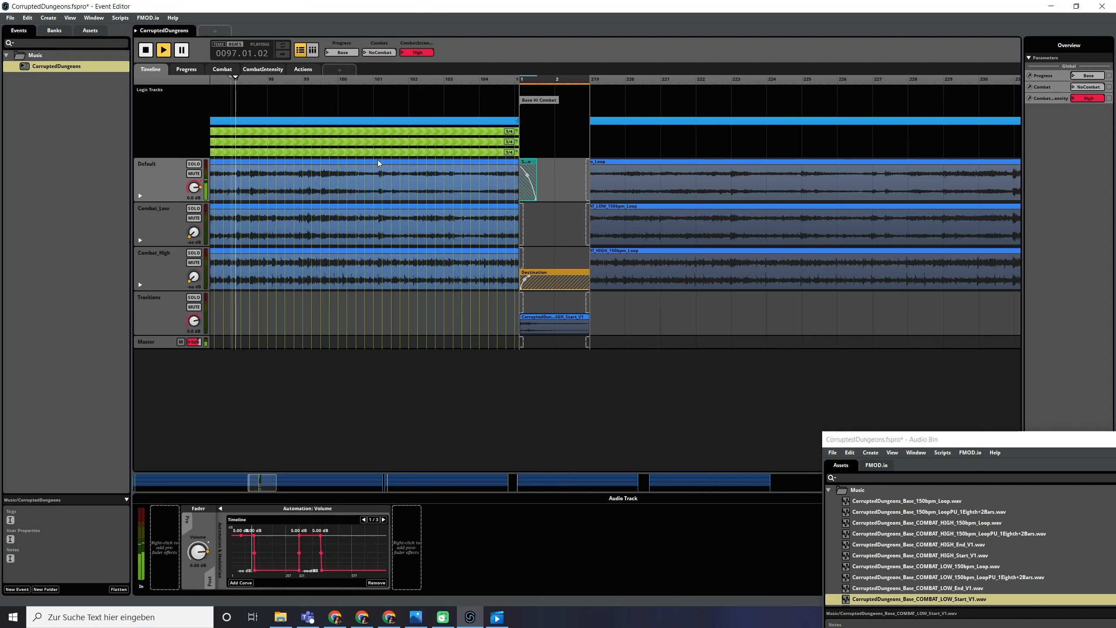
pyautogui.click(379, 52)
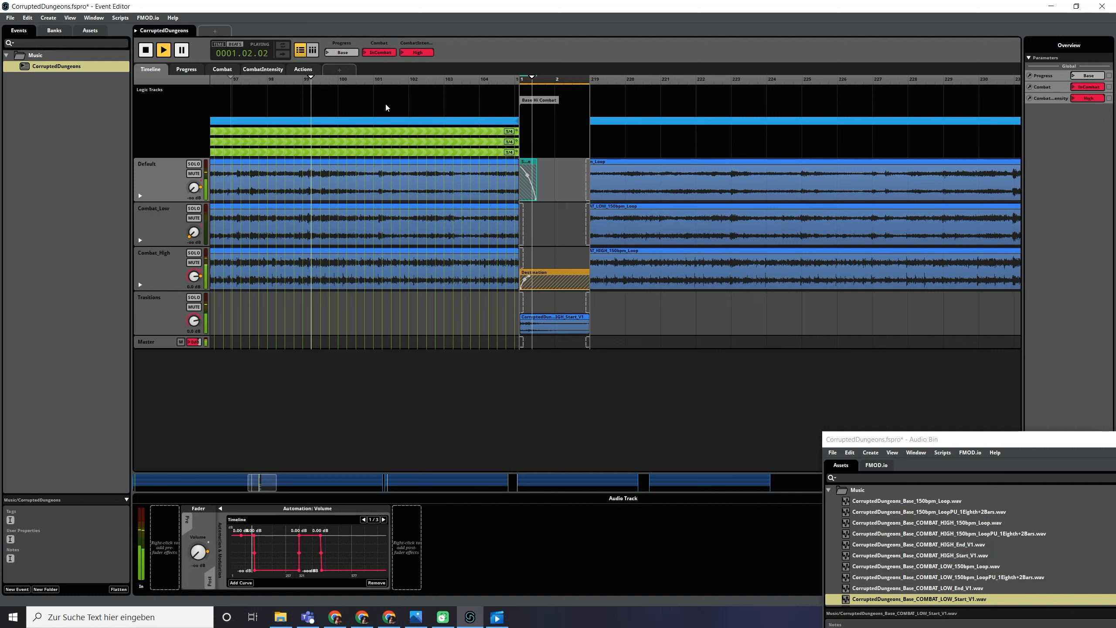
pyautogui.press('space')
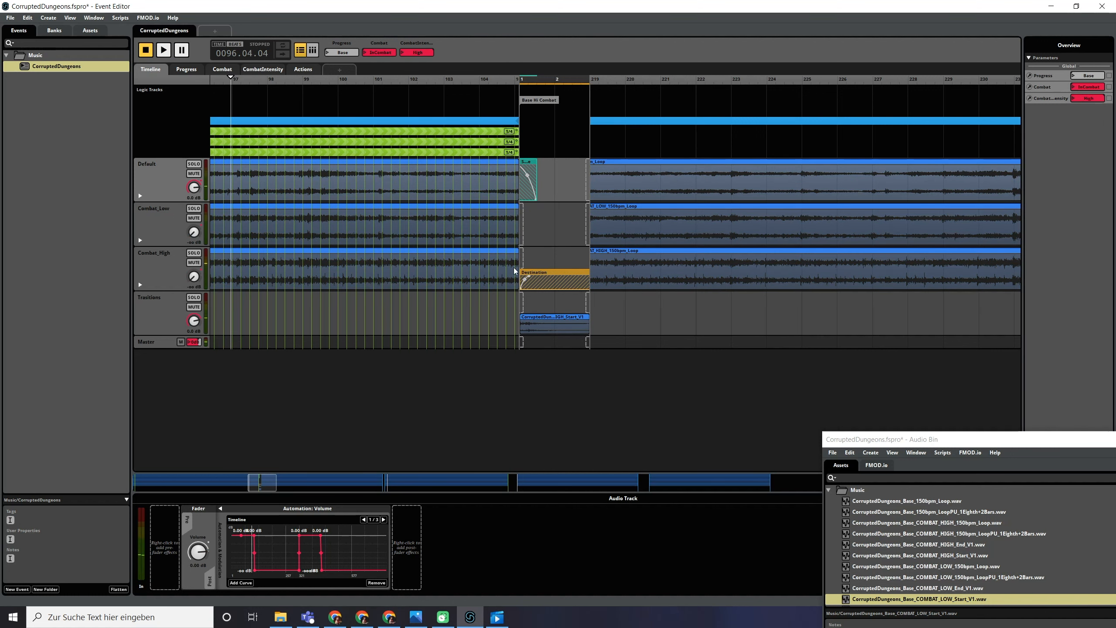
# - Start the Combat_High destination region at about 1.1.4 and end the Default source fade-out at about 1.2.2
pyautogui.scroll(5, 523, 306)
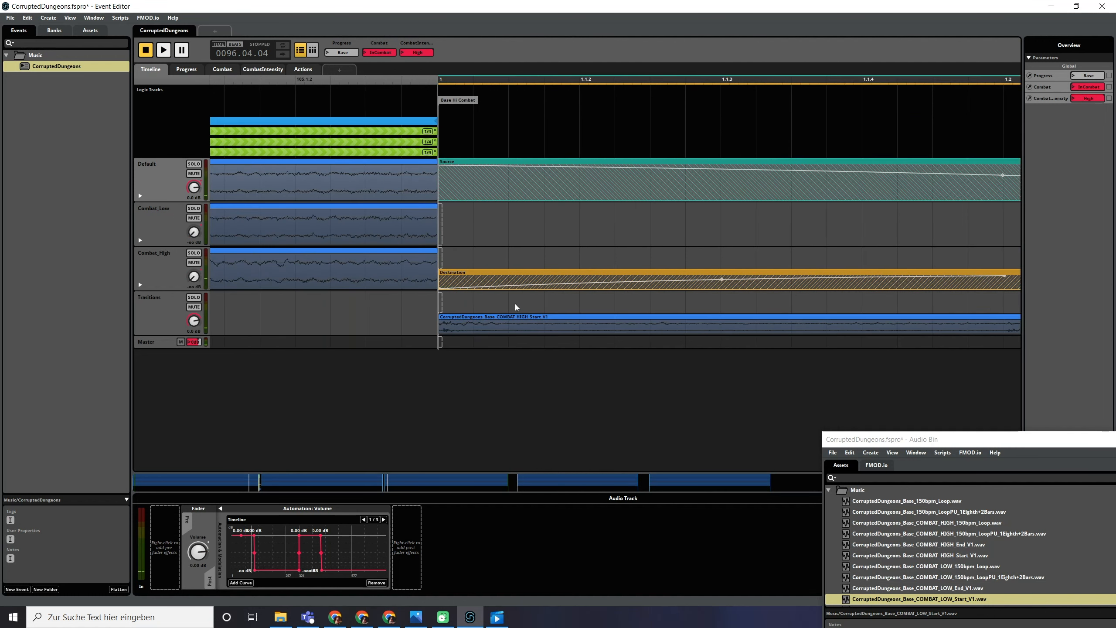
pyautogui.moveTo(498, 284); pyautogui.dragTo(567, 279)
pyautogui.moveTo(709, 255)
pyautogui.mouseDown()
pyautogui.moveTo(599, 255)
pyautogui.moveTo(575, 280)
pyautogui.moveTo(637, 280)
pyautogui.mouseUp()
pyautogui.moveTo(773, 206); pyautogui.dragTo(681, 200)
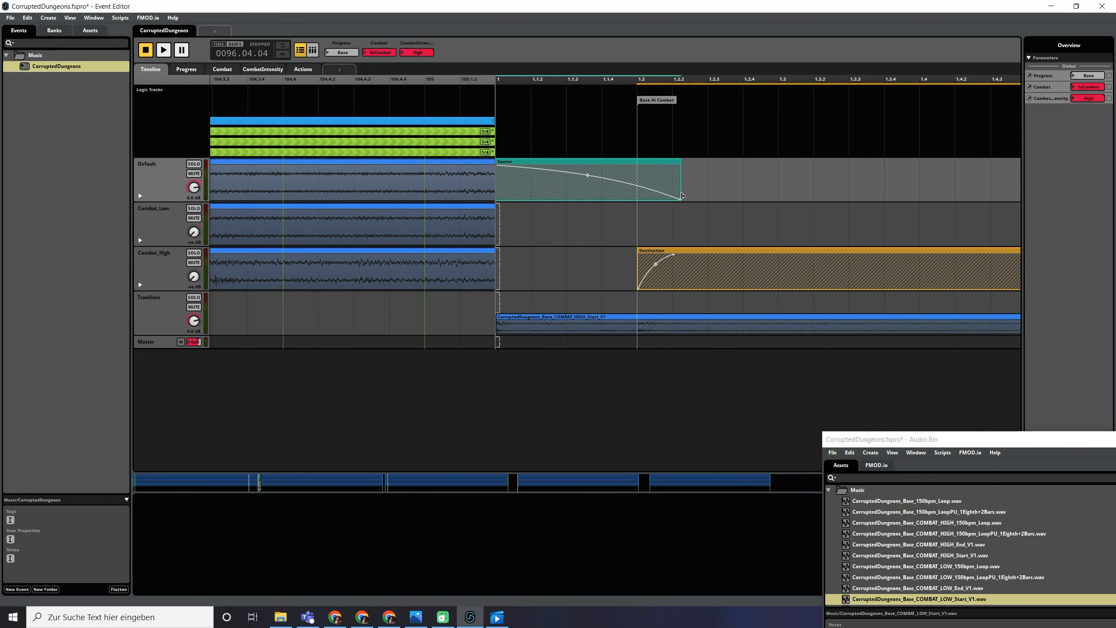
pyautogui.click(543, 325)
pyautogui.moveTo(637, 285); pyautogui.dragTo(605, 292)
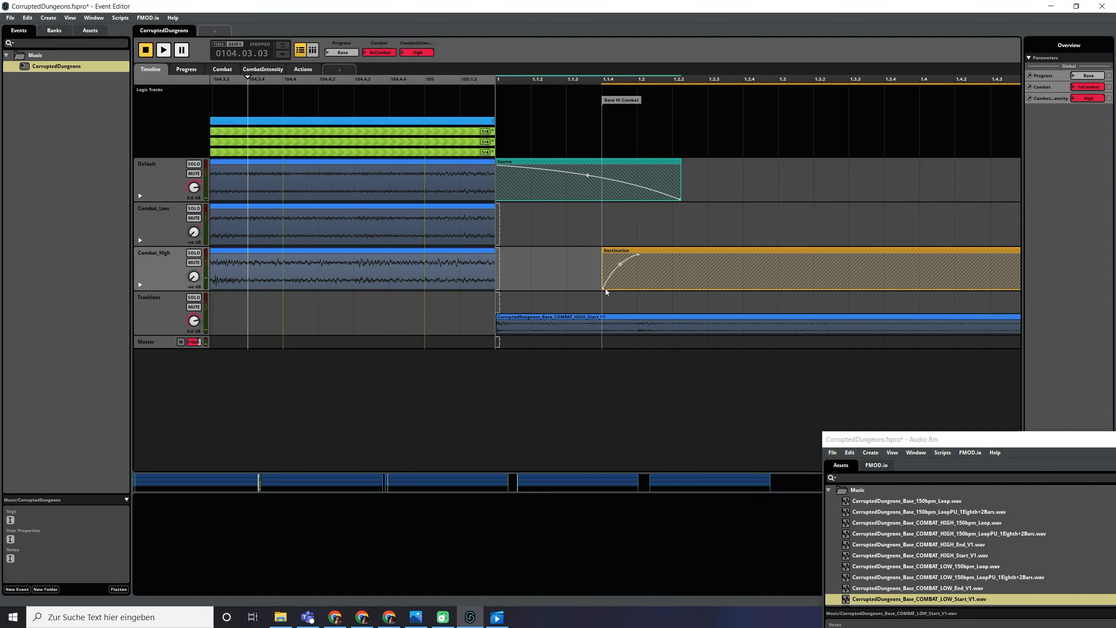
# - Audition the adjusted crossfade twice from bar 104, switching Combat from NoCombat to InCombat during playback
pyautogui.click(380, 53)
pyautogui.press('space')
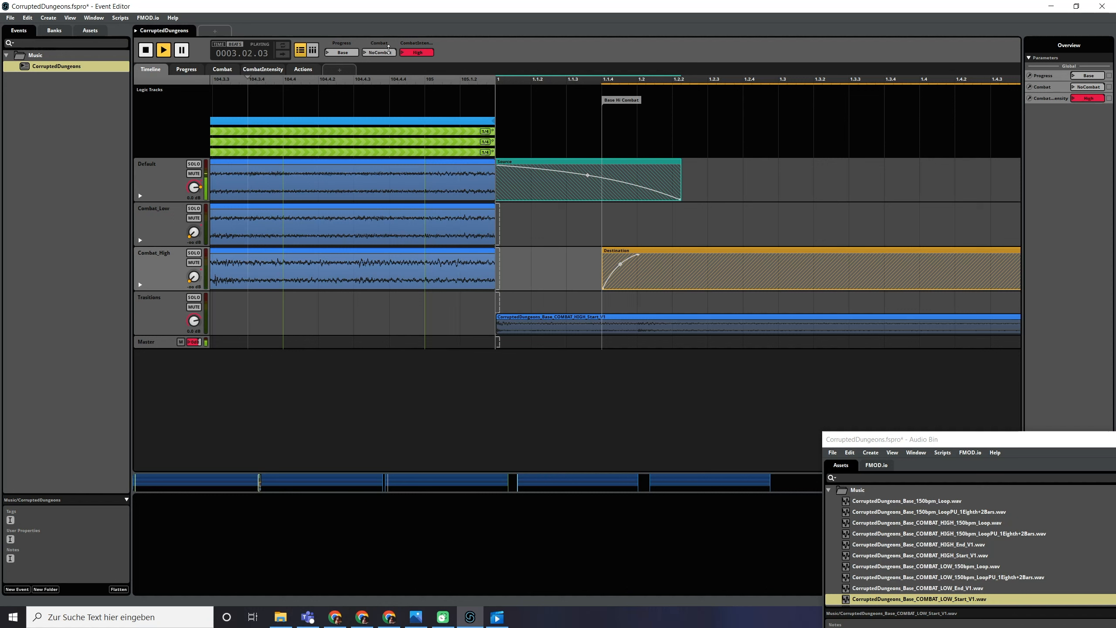
pyautogui.click(388, 54)
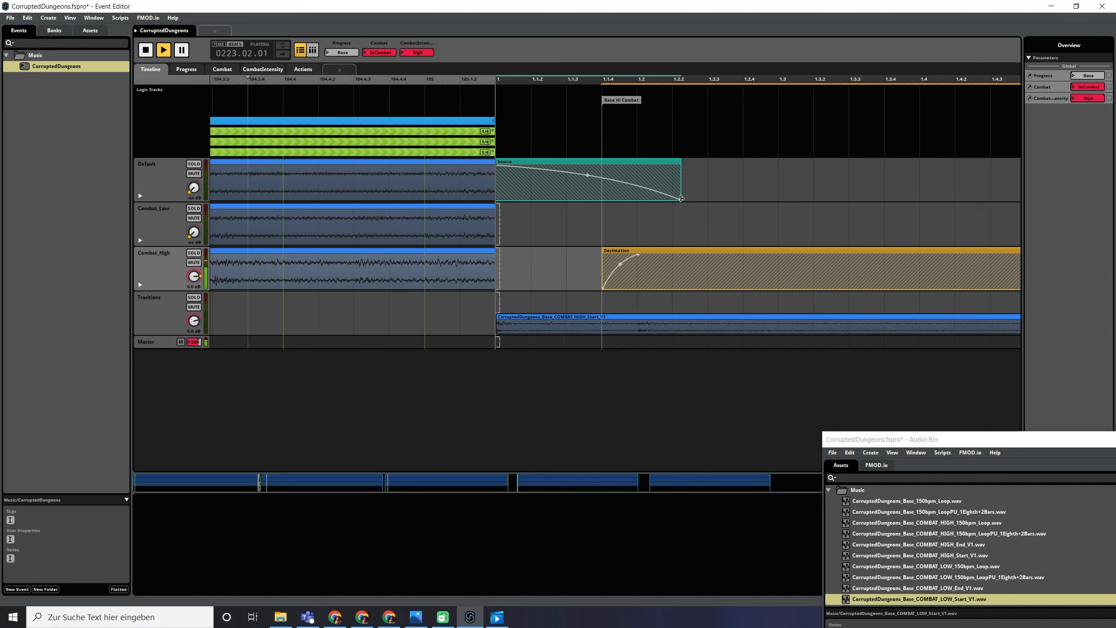
pyautogui.press('space')
pyautogui.moveTo(380, 52); pyautogui.dragTo(380, 66)
pyautogui.press('space')
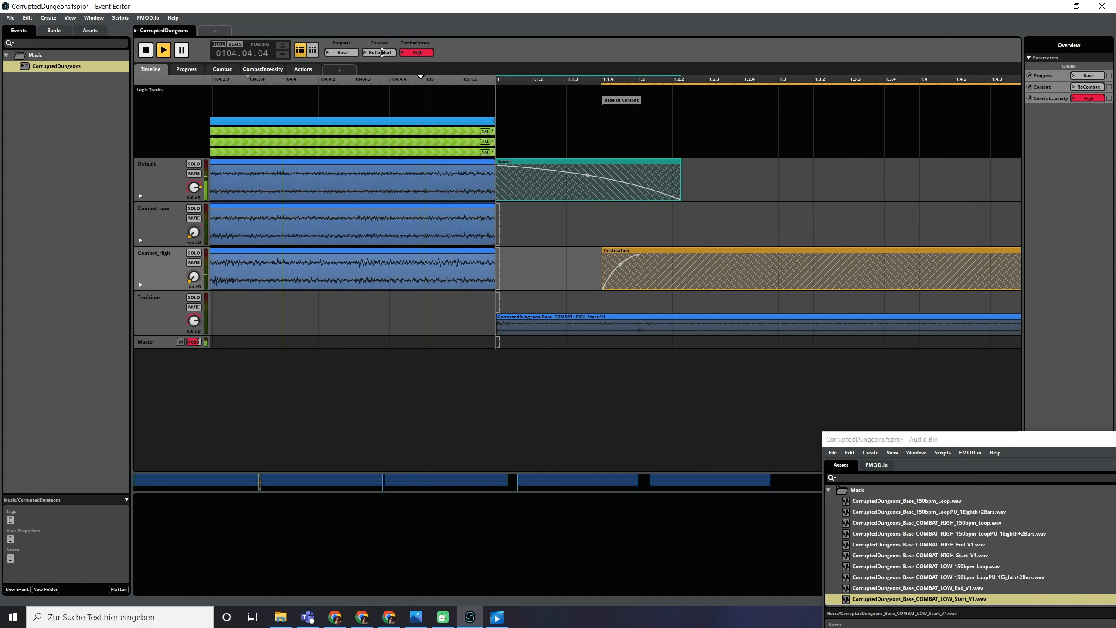
pyautogui.moveTo(383, 54); pyautogui.dragTo(383, 67)
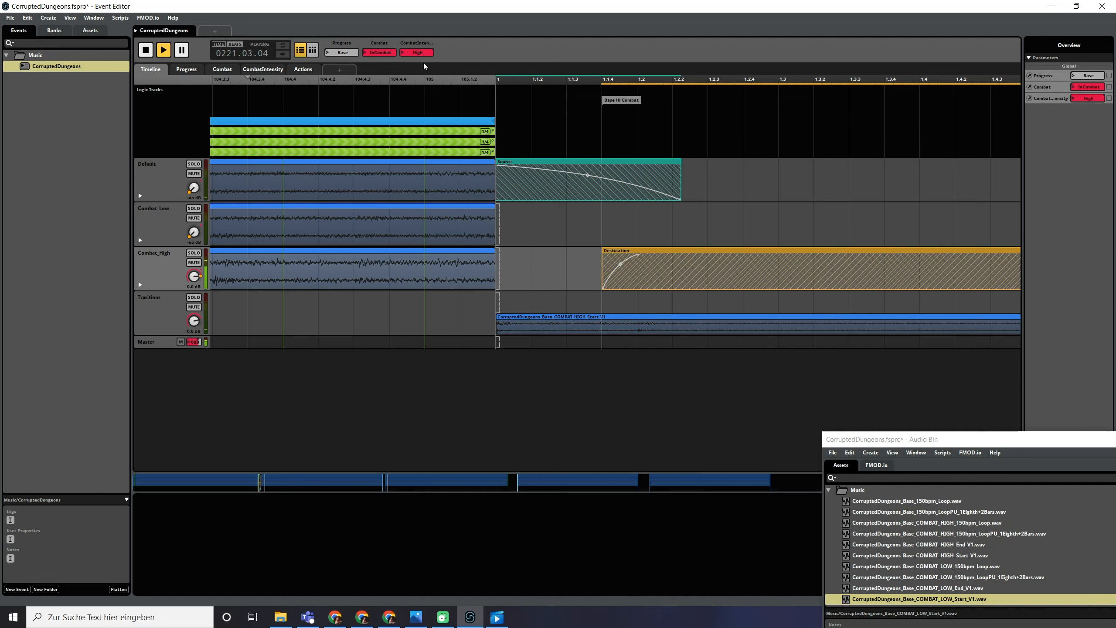
pyautogui.press('space')
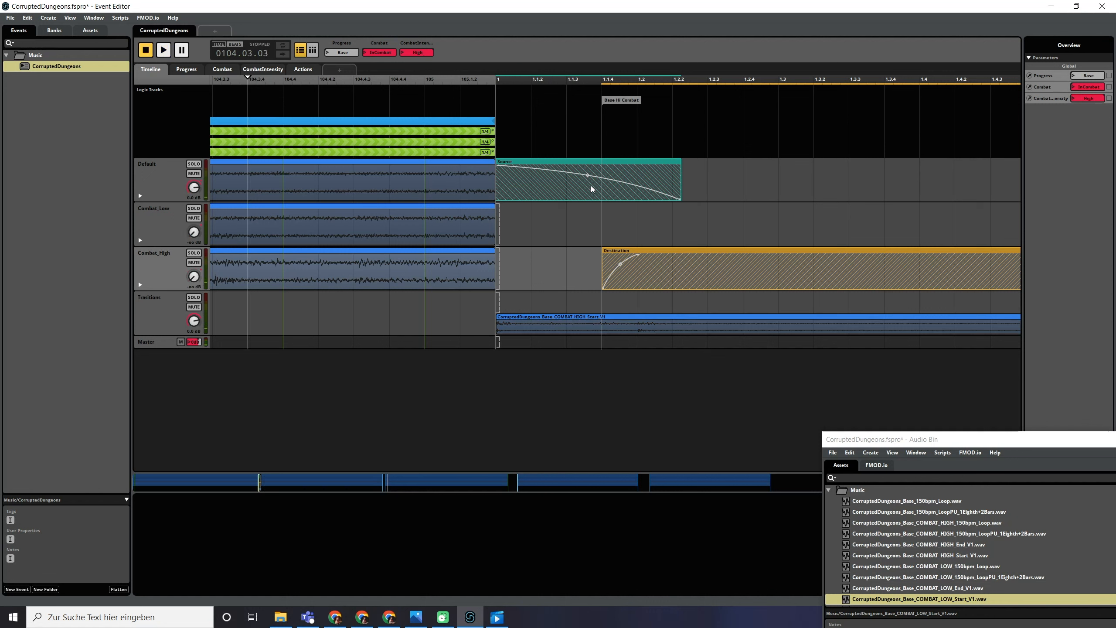
# - Review the Base to Base Hi Combat transition and its conditions, plus the settings of the Base Lo Combat section's transition to Base
pyautogui.click(457, 151)
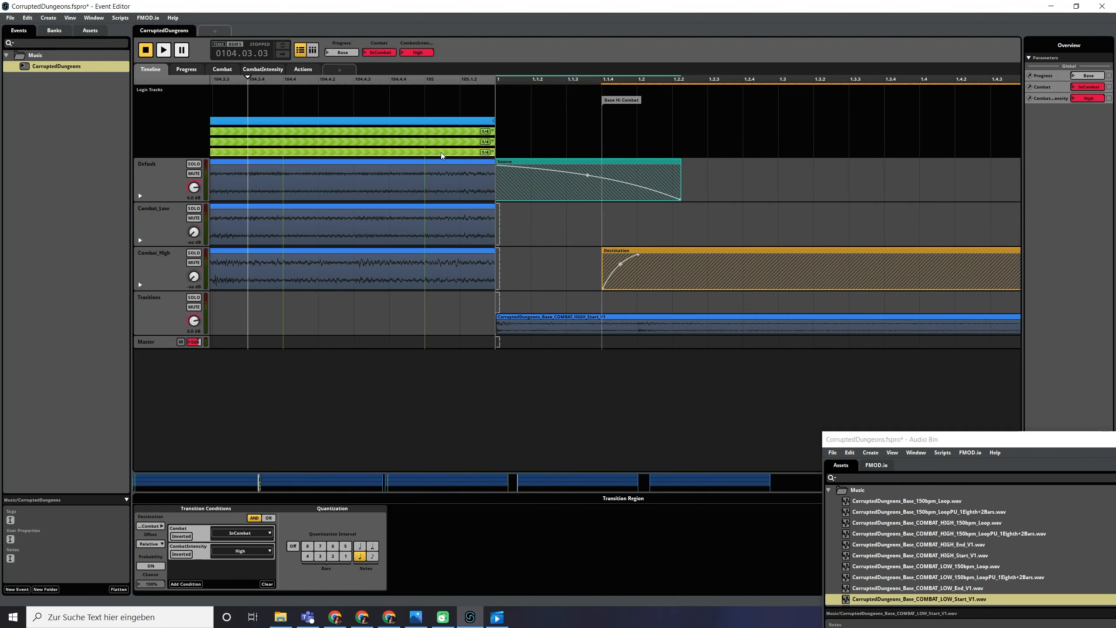
pyautogui.scroll(4, 436, 187)
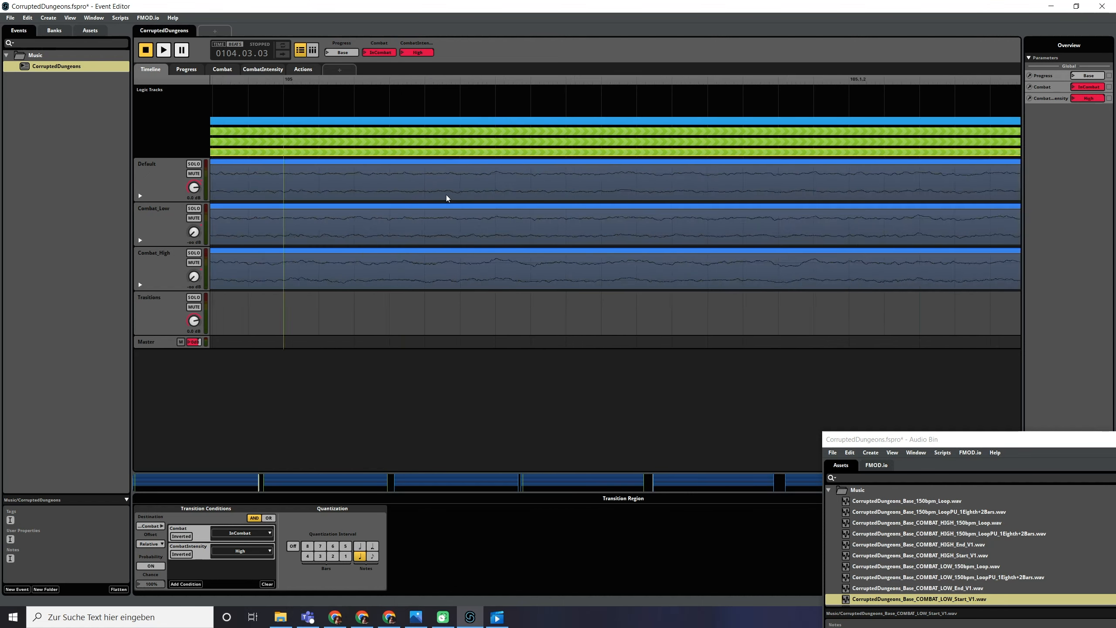
pyautogui.scroll(-6, 447, 195)
pyautogui.scroll(-10, 442, 182)
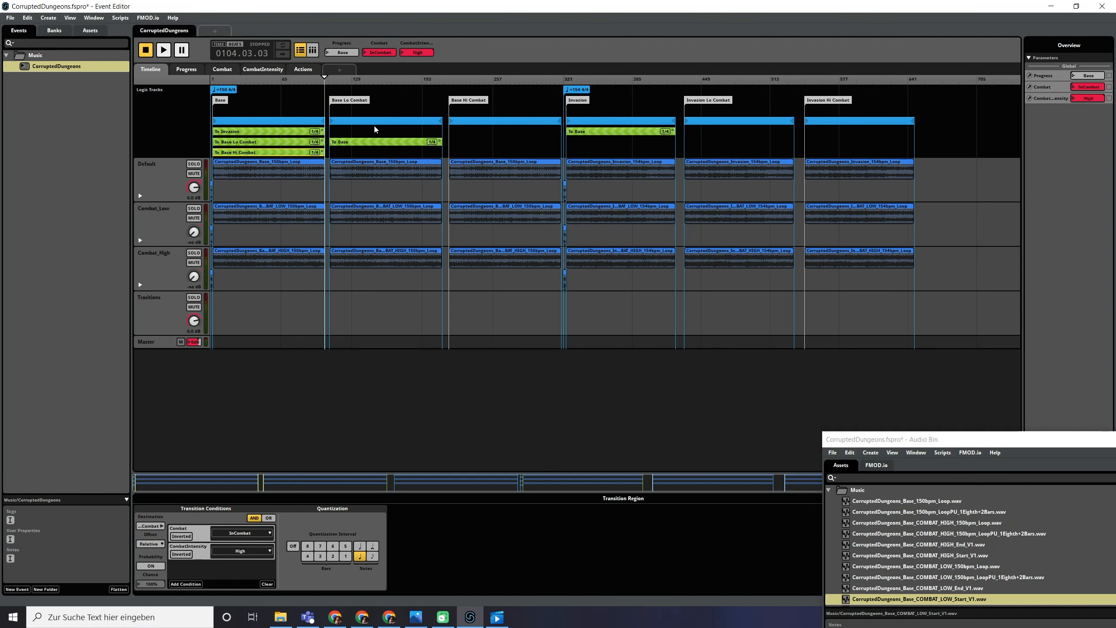
pyautogui.click(193, 70)
pyautogui.click(225, 69)
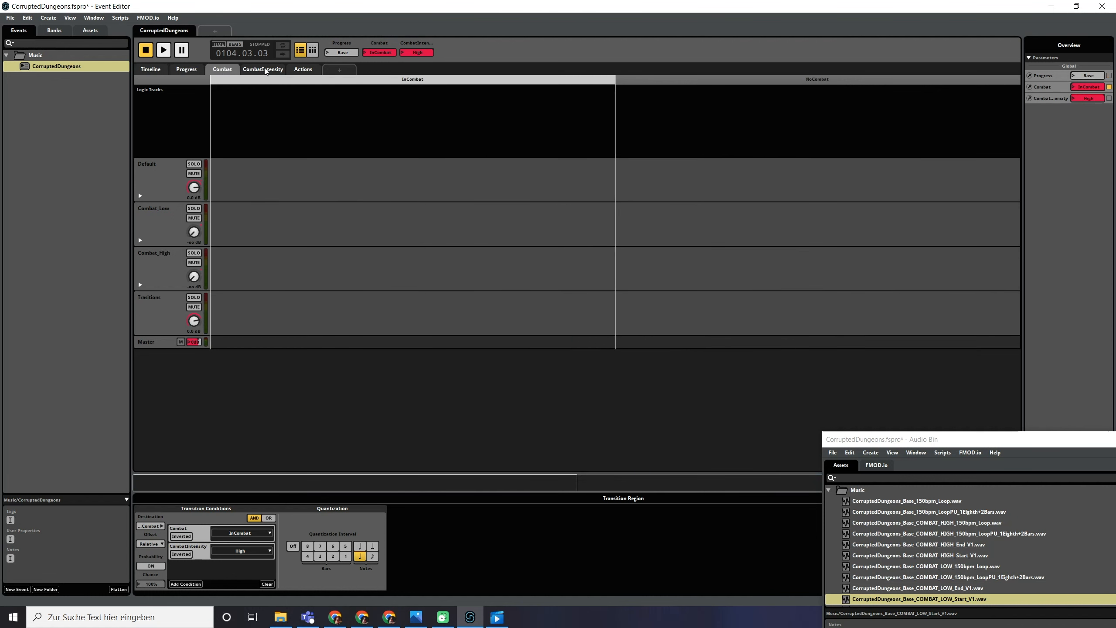
pyautogui.click(159, 69)
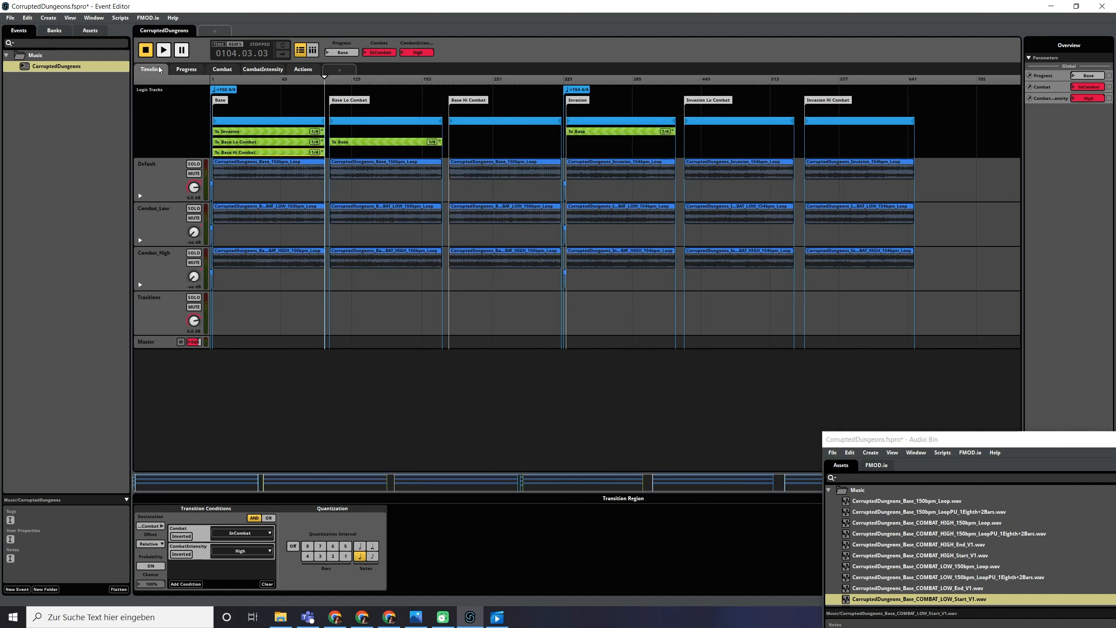
pyautogui.doubleClick(293, 152)
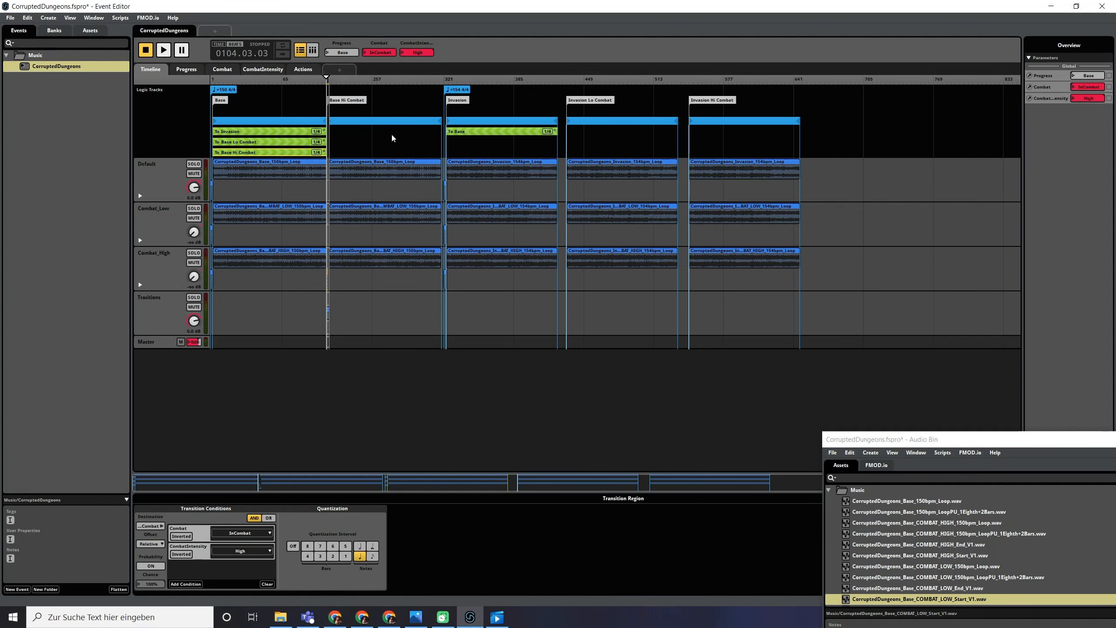
pyautogui.scroll(5, 341, 163)
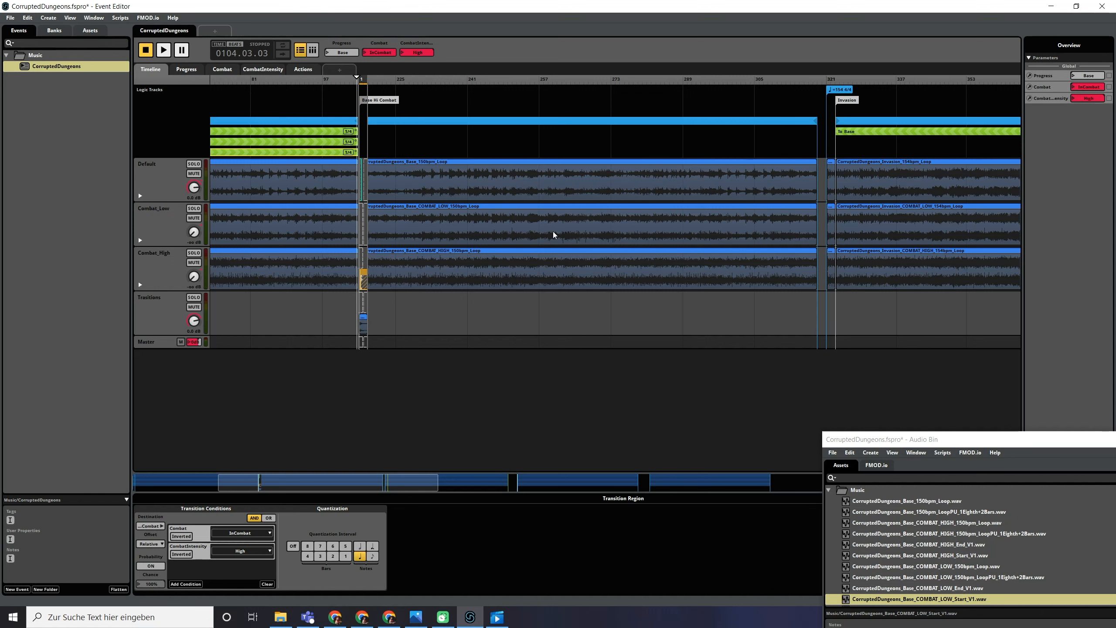
pyautogui.doubleClick(329, 152)
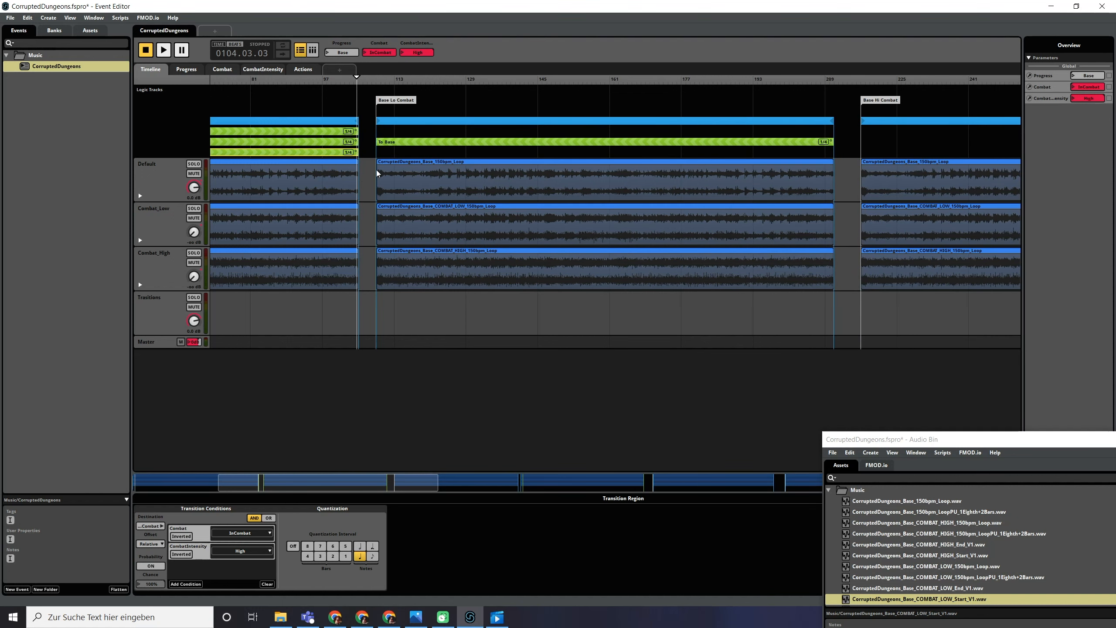
pyautogui.click(422, 143)
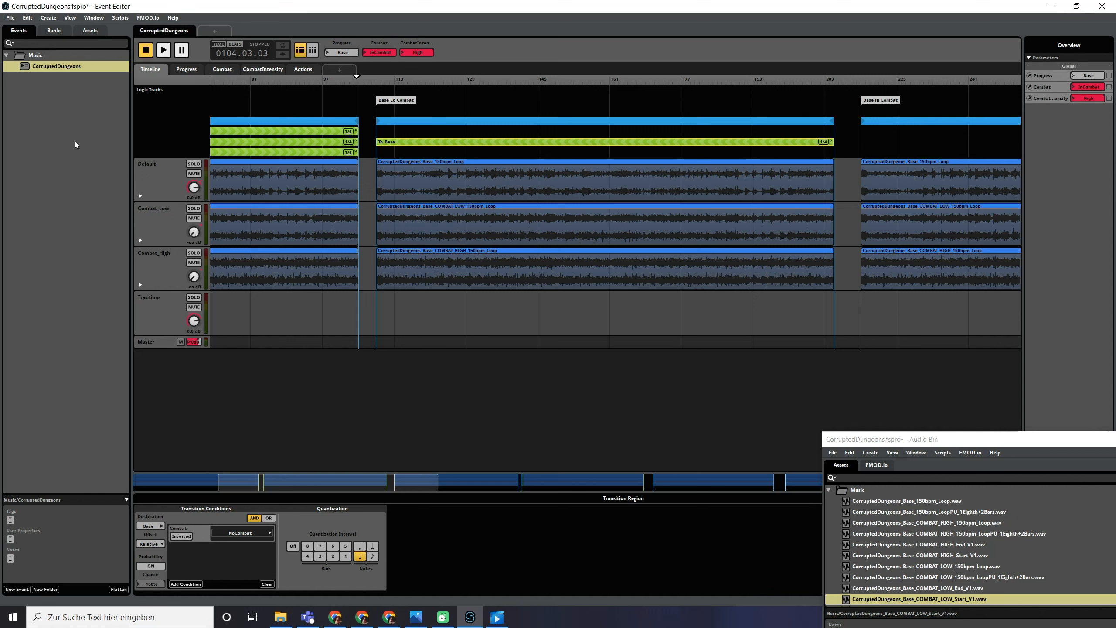
# - Add a transition region to the Base Hi Combat marker and stretch it across the whole Base Lo Combat section
pyautogui.rightClick(378, 150)
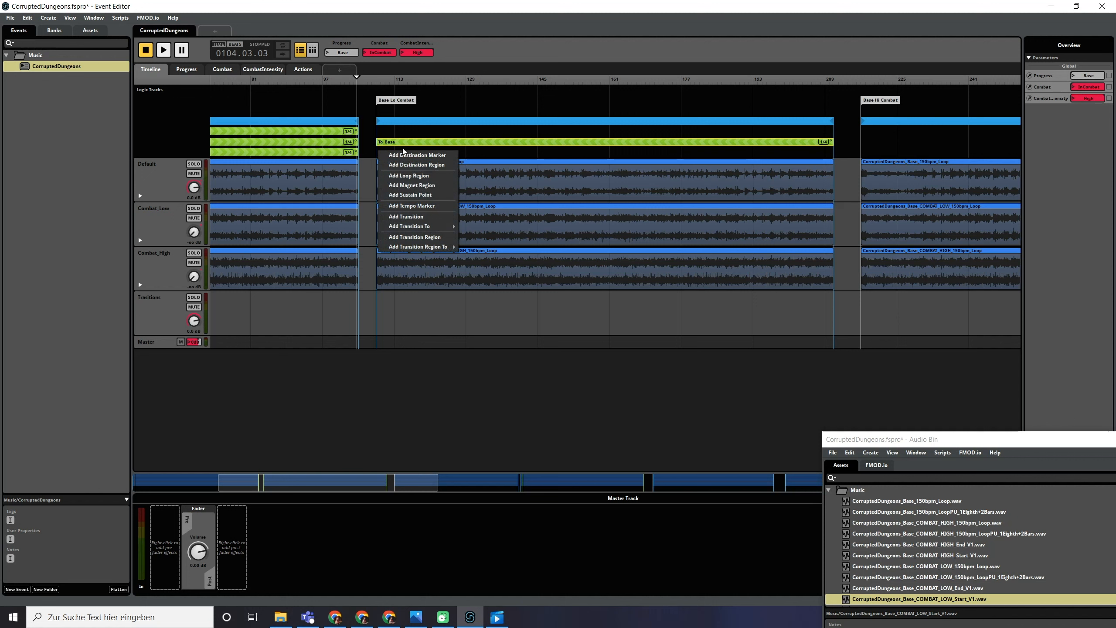
pyautogui.moveTo(440, 248)
pyautogui.moveTo(486, 250)
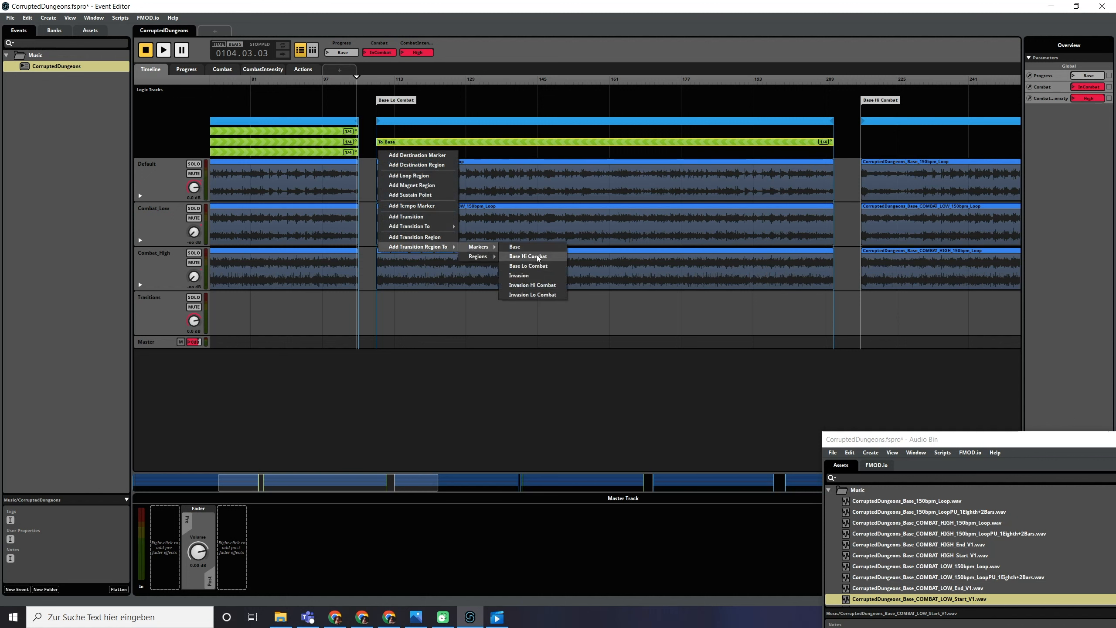
pyautogui.click(530, 256)
pyautogui.moveTo(448, 152); pyautogui.dragTo(834, 153)
# - Make the new Base Hi Combat transition region Relative, conditioned on CombatIntensity High, with quarter-note quantization
pyautogui.click(151, 544)
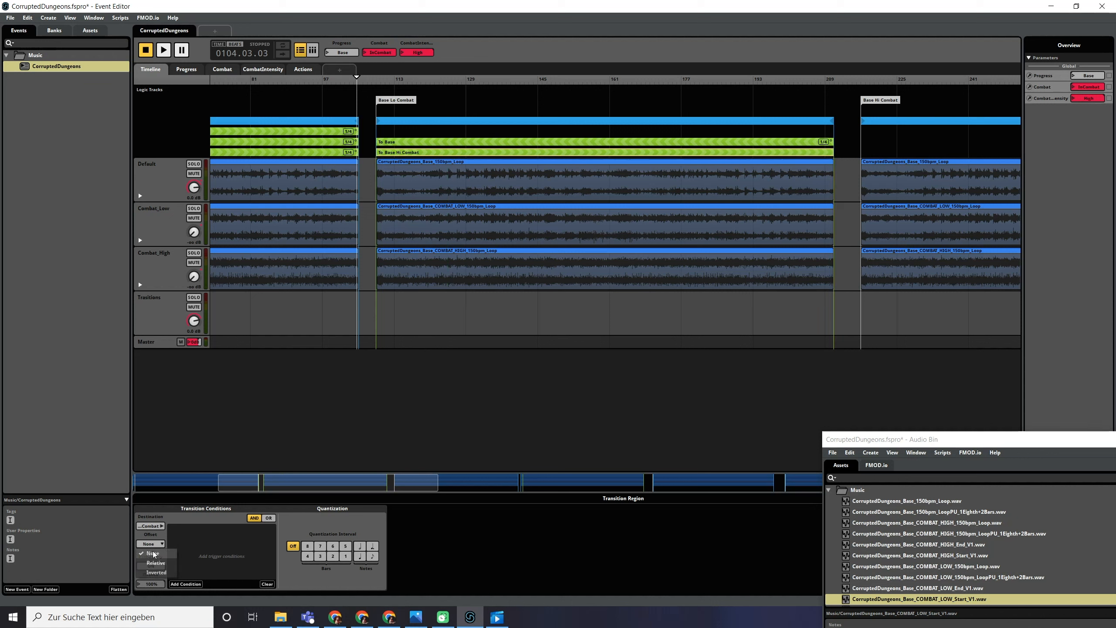
pyautogui.click(151, 559)
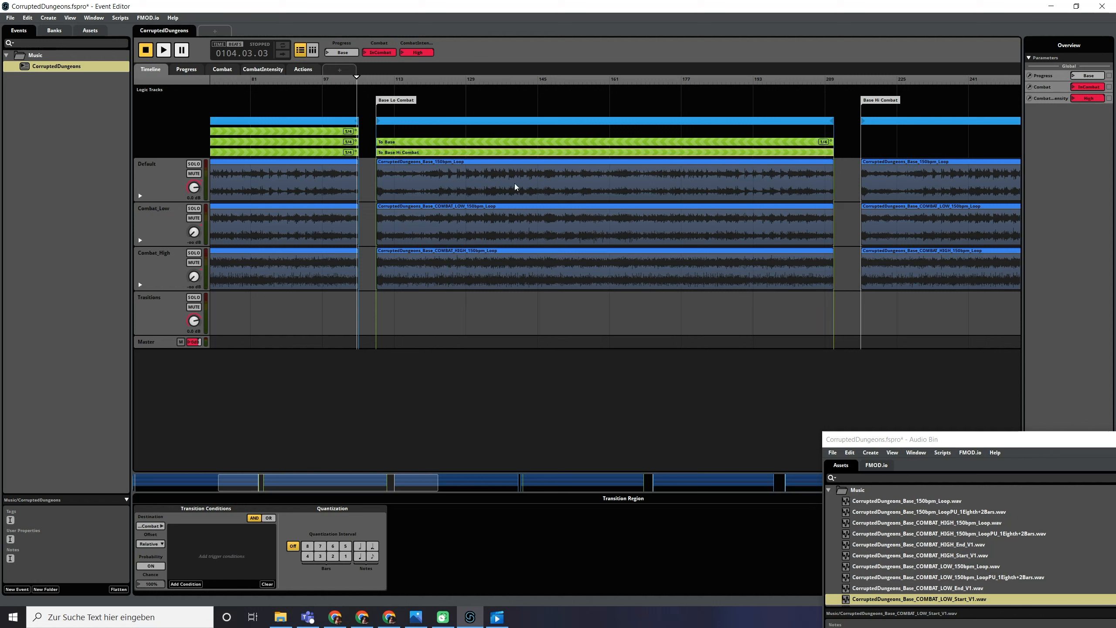
pyautogui.click(195, 583)
pyautogui.moveTo(237, 566)
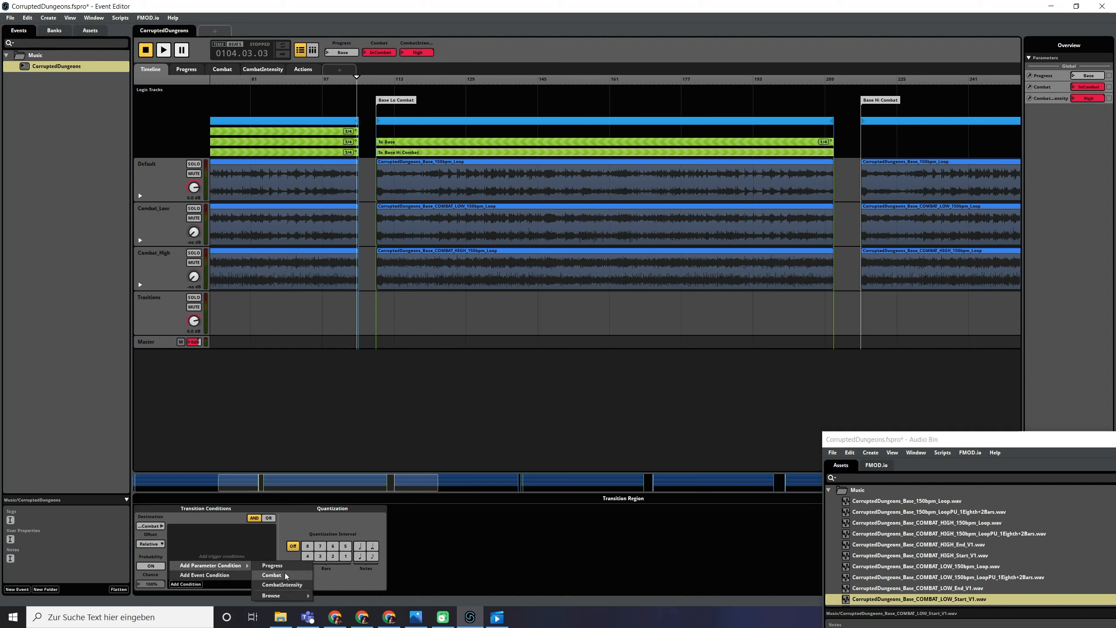
pyautogui.click(284, 585)
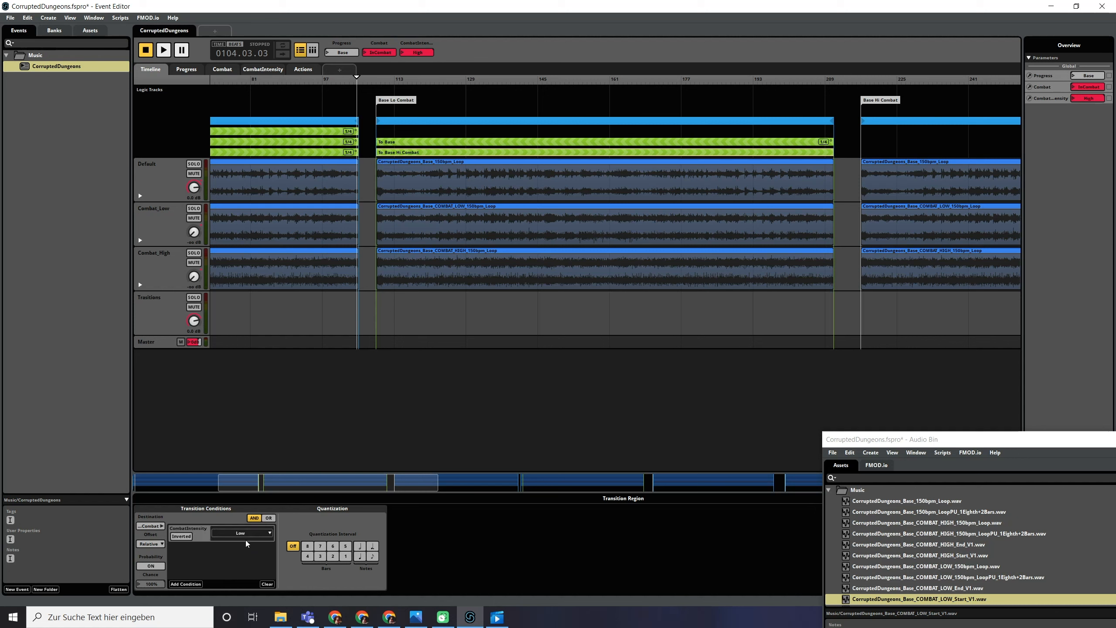
pyautogui.click(228, 554)
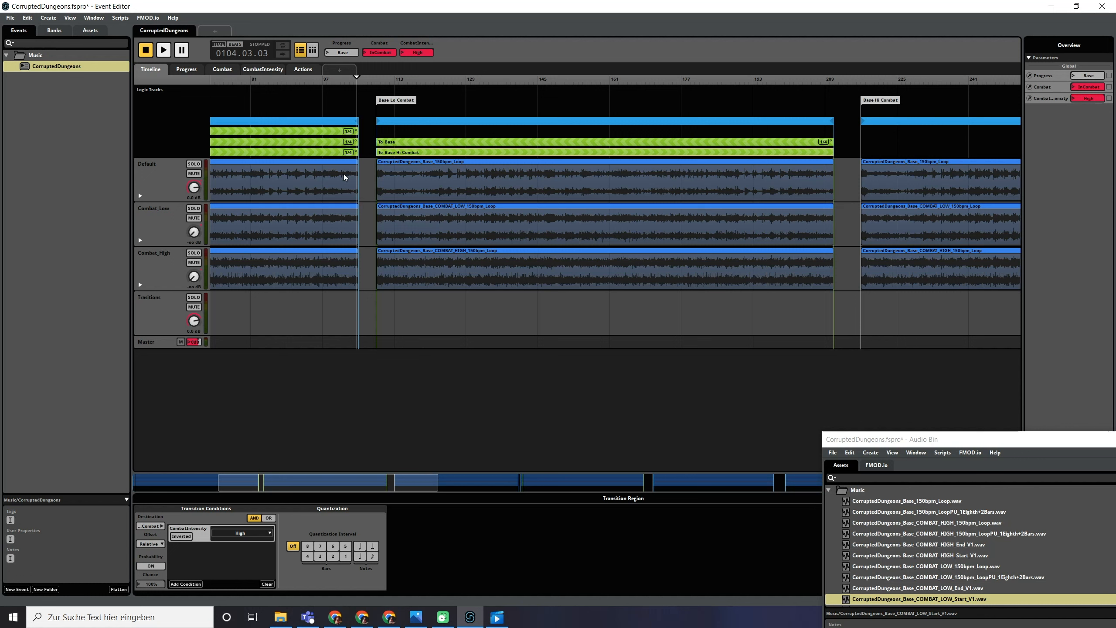
pyautogui.click(416, 142)
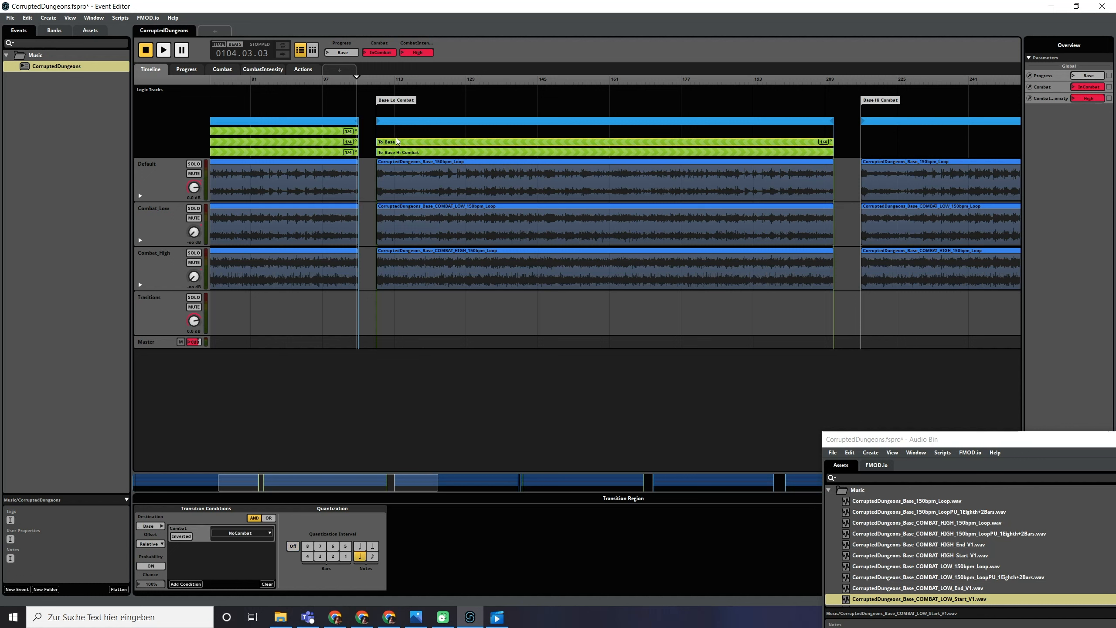
pyautogui.click(424, 152)
pyautogui.click(358, 556)
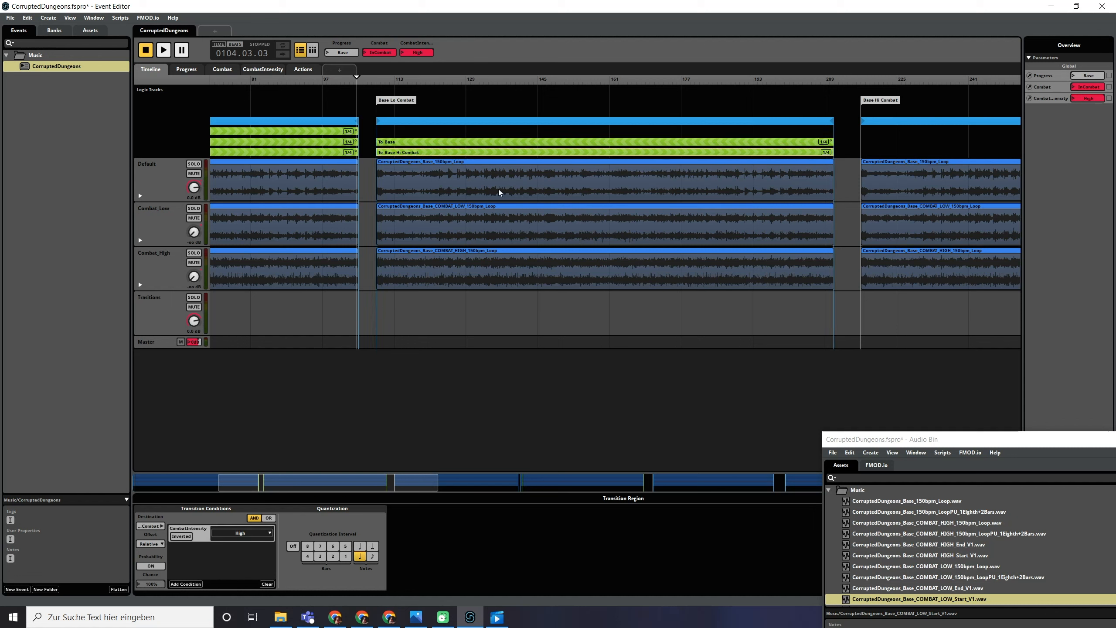
# - Open the region's transition timeline, place CorruptedDungeons_Base_COMBAT_HIGH_Start_V1.wav at its start on the Traditions track, and shorten the transition to two bars
pyautogui.doubleClick(809, 152)
pyautogui.moveTo(987, 438); pyautogui.dragTo(783, 372)
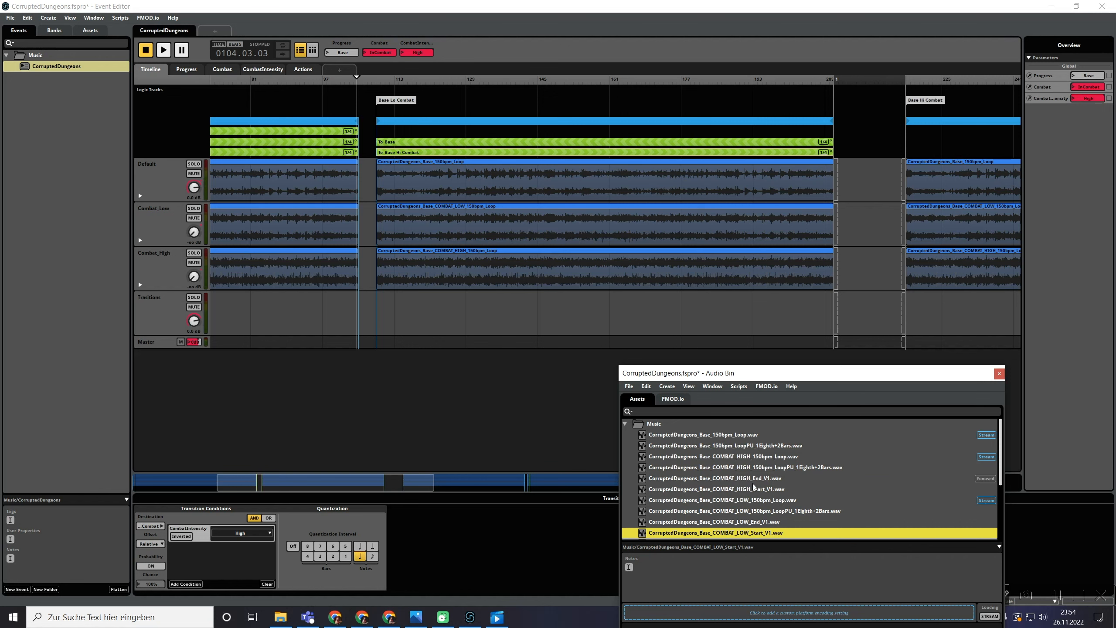
pyautogui.scroll(-2, 752, 483)
pyautogui.scroll(1, 752, 484)
pyautogui.scroll(-1, 753, 484)
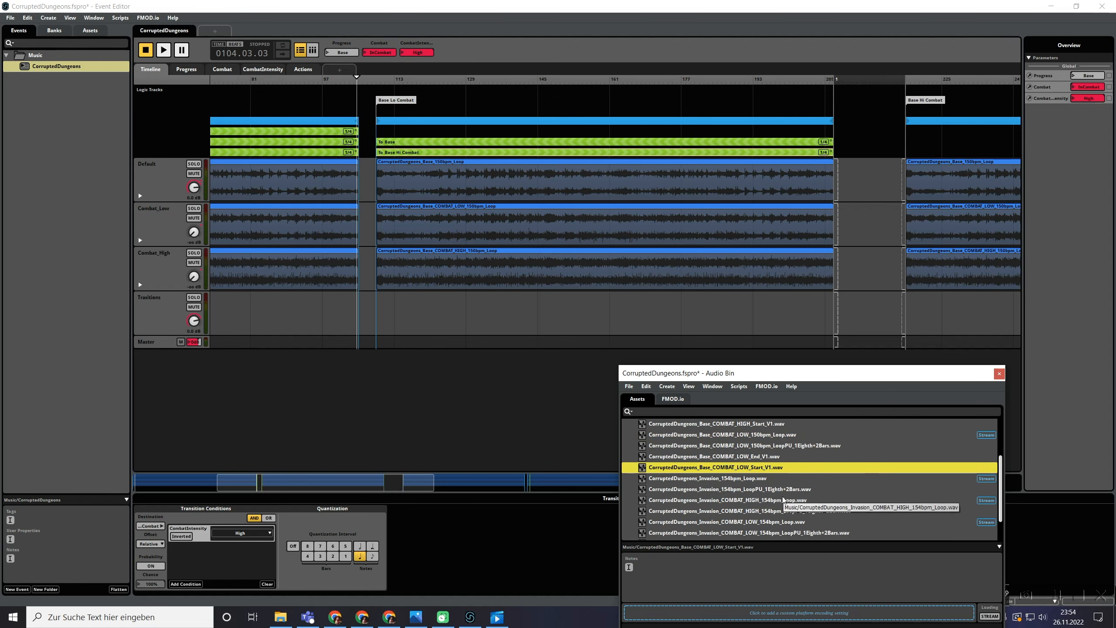
pyautogui.scroll(1, 791, 497)
pyautogui.scroll(-3, 764, 450)
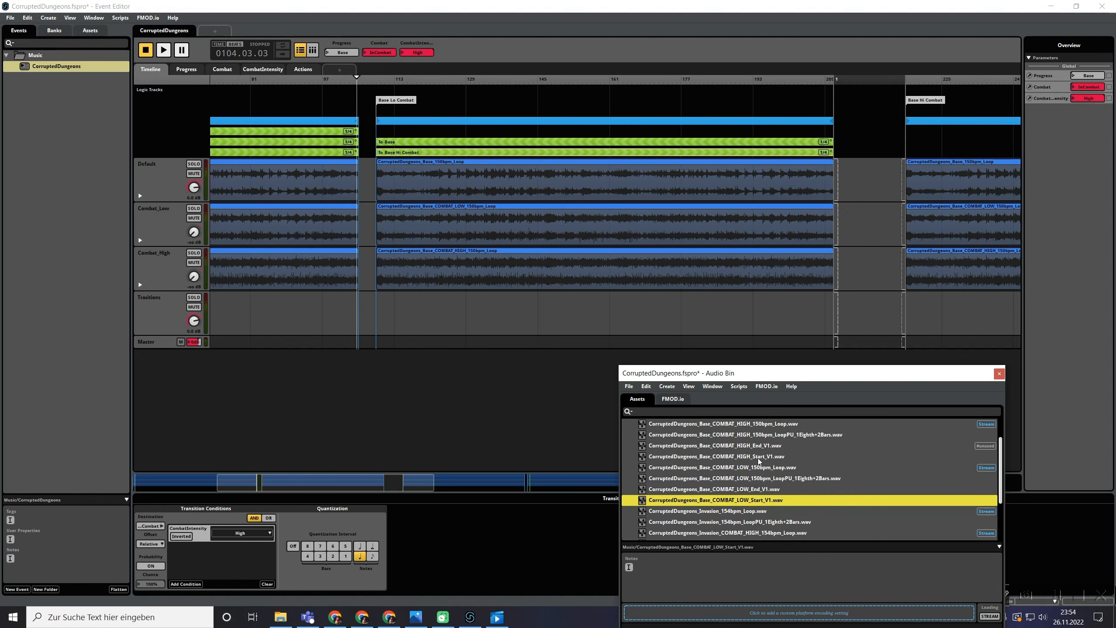
pyautogui.moveTo(759, 460); pyautogui.dragTo(838, 324)
pyautogui.moveTo(905, 78); pyautogui.dragTo(842, 78)
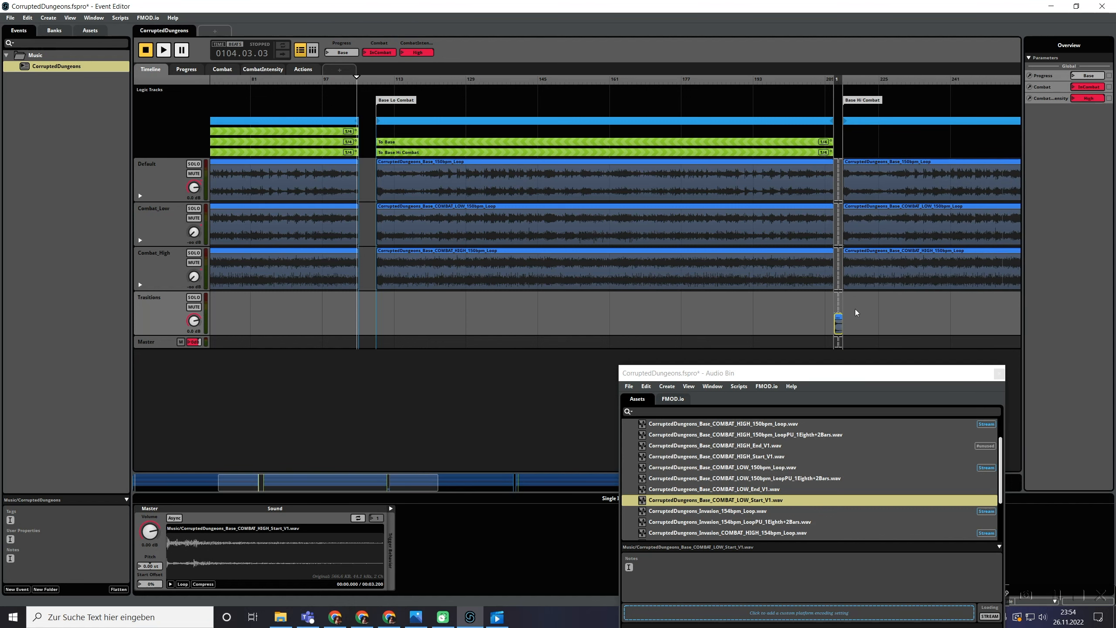
# - Show the Combat_Low and Combat_High volume automation and add a 0 dB point on Combat_Low at about 1.3.4 in the transition
pyautogui.scroll(6, 847, 313)
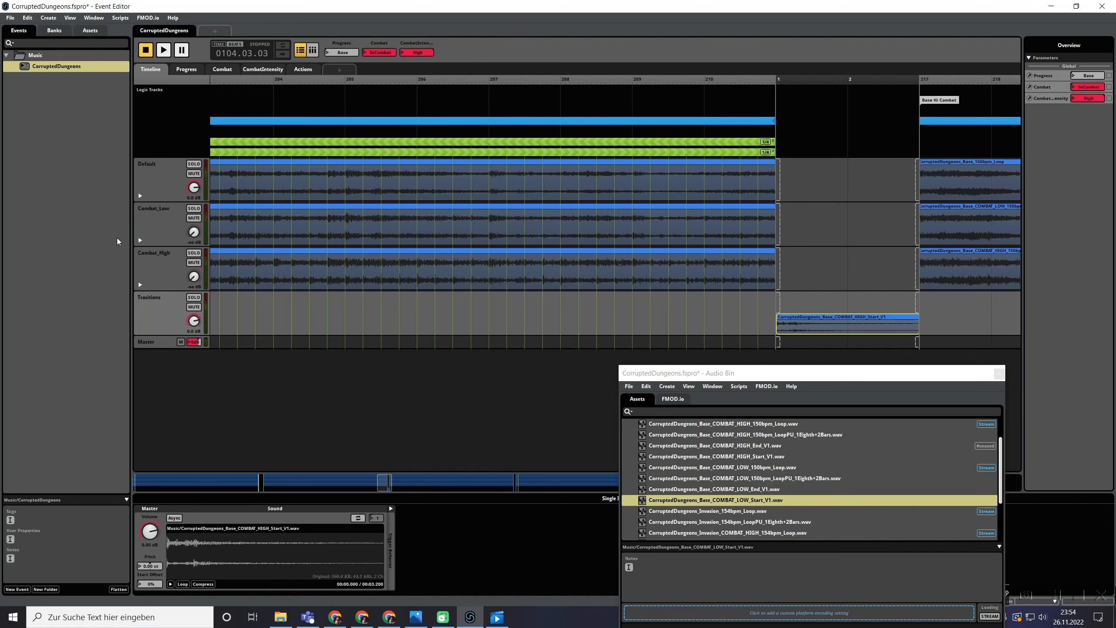
pyautogui.click(141, 240)
pyautogui.click(141, 328)
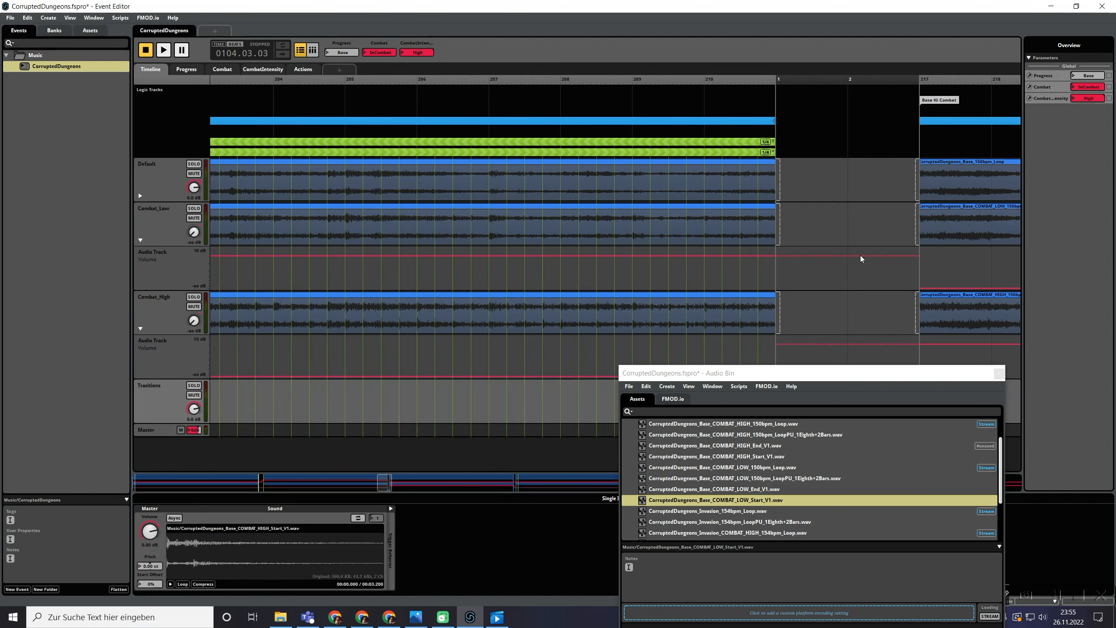
pyautogui.moveTo(825, 372); pyautogui.dragTo(925, 452)
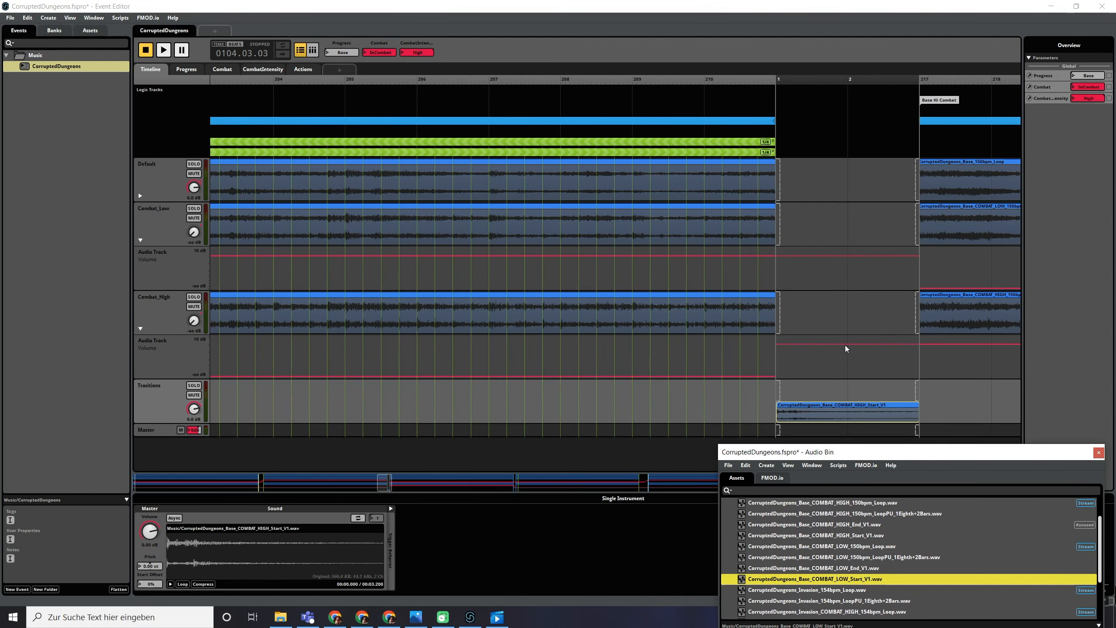
pyautogui.click(829, 256)
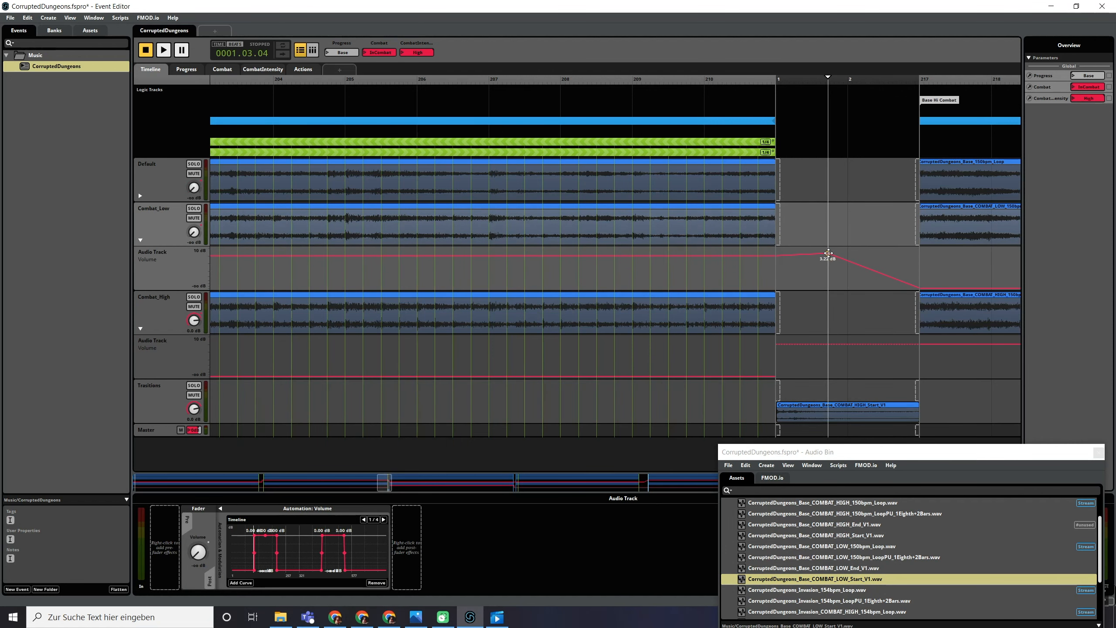
pyautogui.click(834, 347)
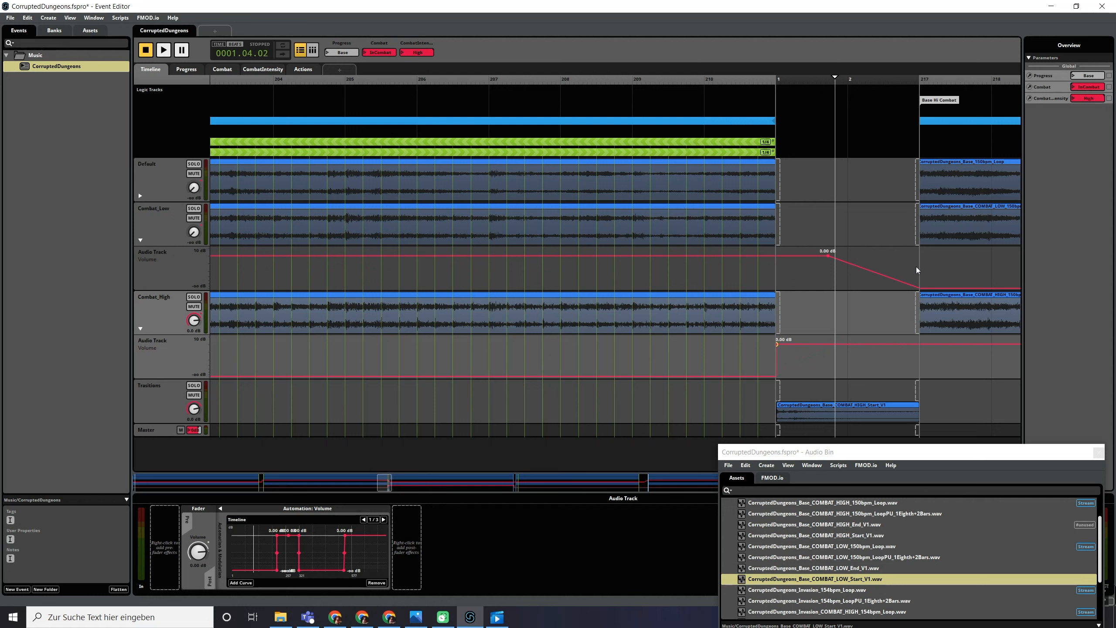
# - Add a Combat_High destination region from about 1.1.4 with a short fade-in, and a Combat_Low source region fading out by about 1.2.3
pyautogui.moveTo(916, 320); pyautogui.dragTo(784, 323)
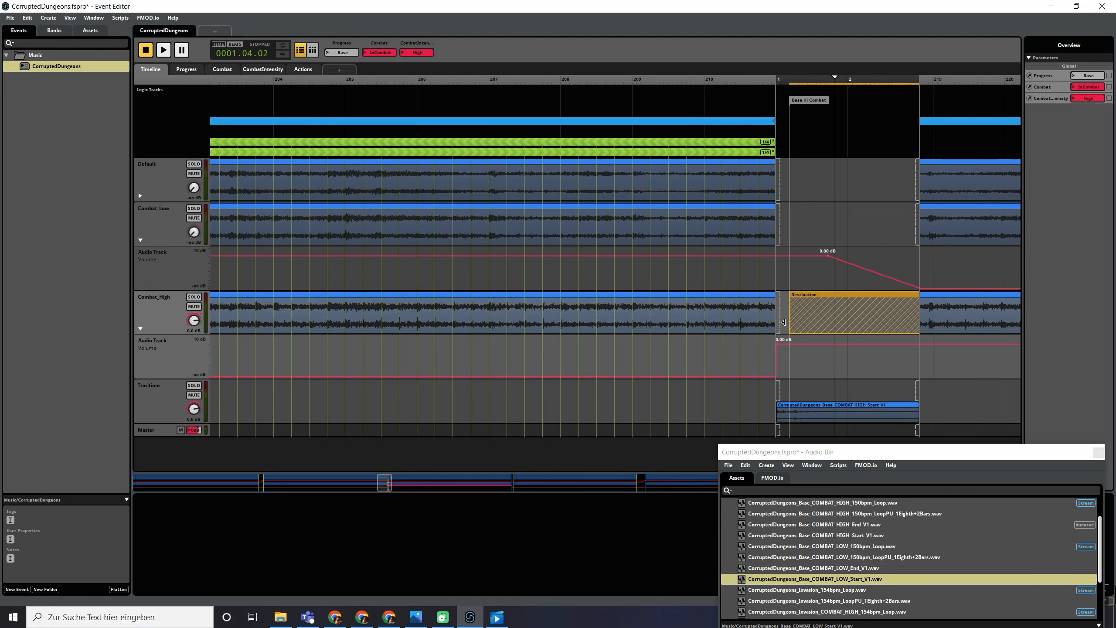
pyautogui.moveTo(791, 299); pyautogui.dragTo(800, 298)
pyautogui.moveTo(781, 243)
pyautogui.mouseDown()
pyautogui.moveTo(804, 215)
pyautogui.moveTo(776, 211)
pyautogui.mouseUp()
# - Audition the Base Lo to Base Hi Combat transition from about bar 205, switching CombatIntensity from Low to High during playback
pyautogui.click(377, 84)
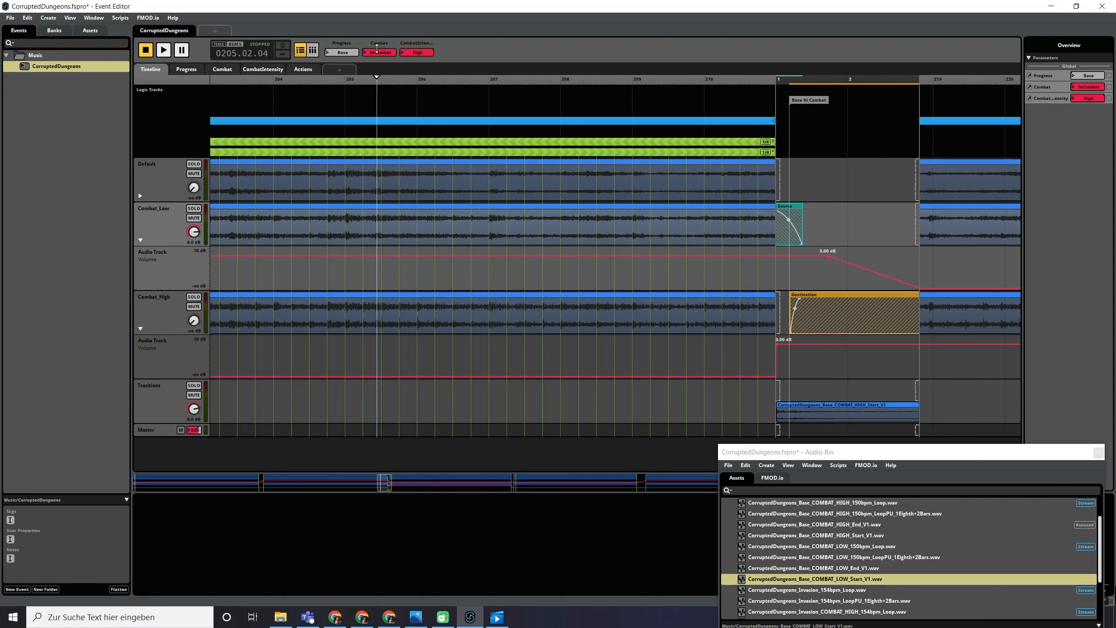
pyautogui.click(422, 53)
pyautogui.press('space')
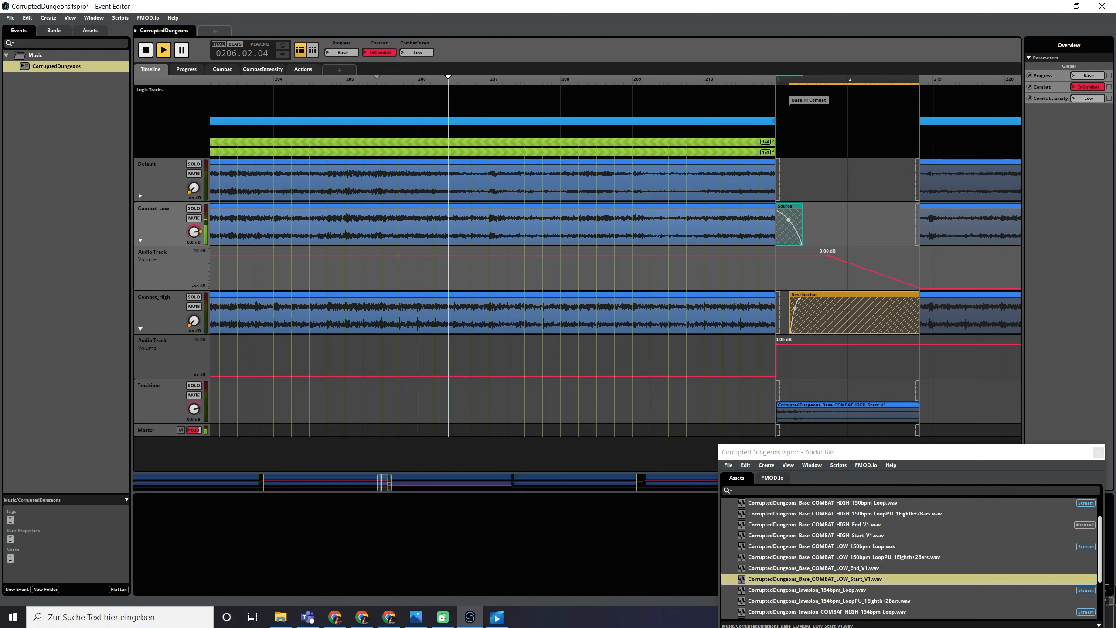
pyautogui.click(417, 51)
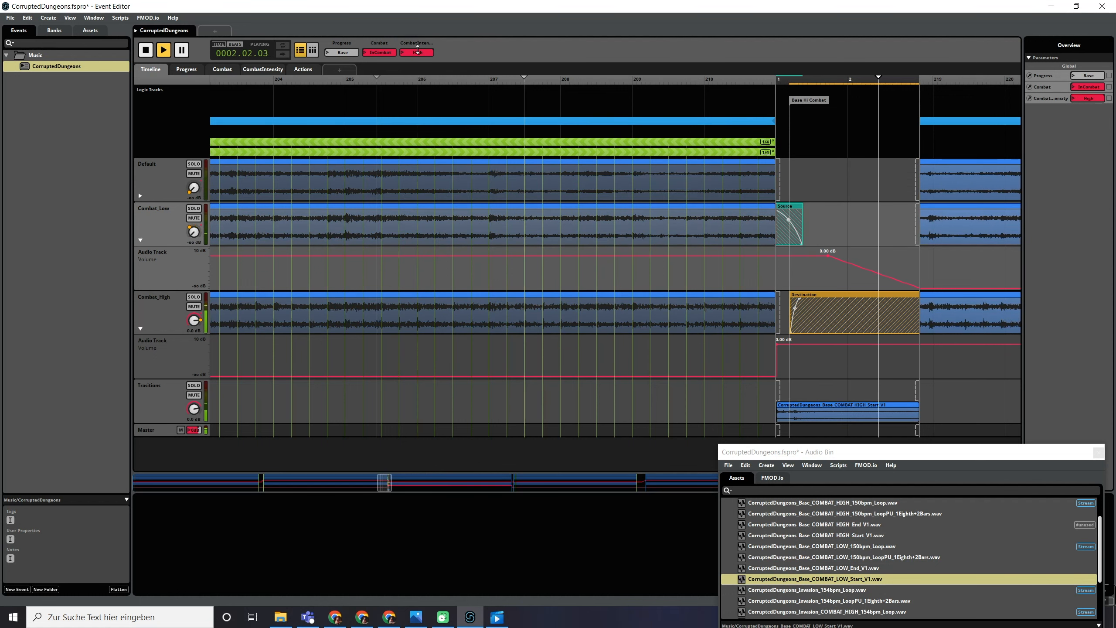
pyautogui.click(422, 52)
pyautogui.press('space')
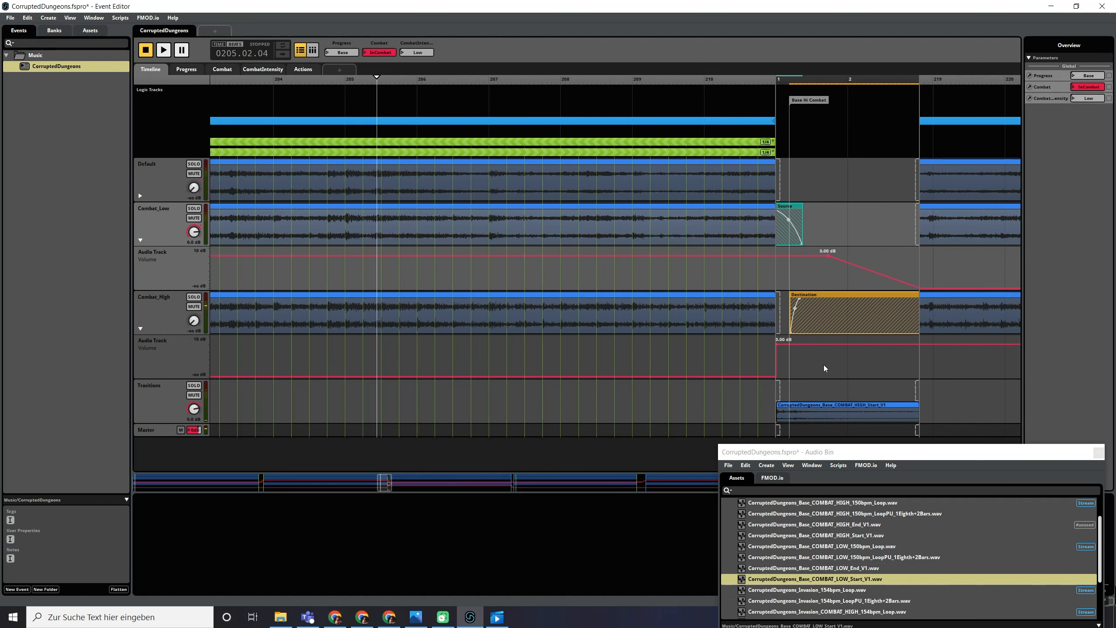
# - Lengthen the fade-out of the COMBAT_HIGH_Start stinger so it runs from about 2.1.4 to the end of the transition
pyautogui.scroll(6, 788, 345)
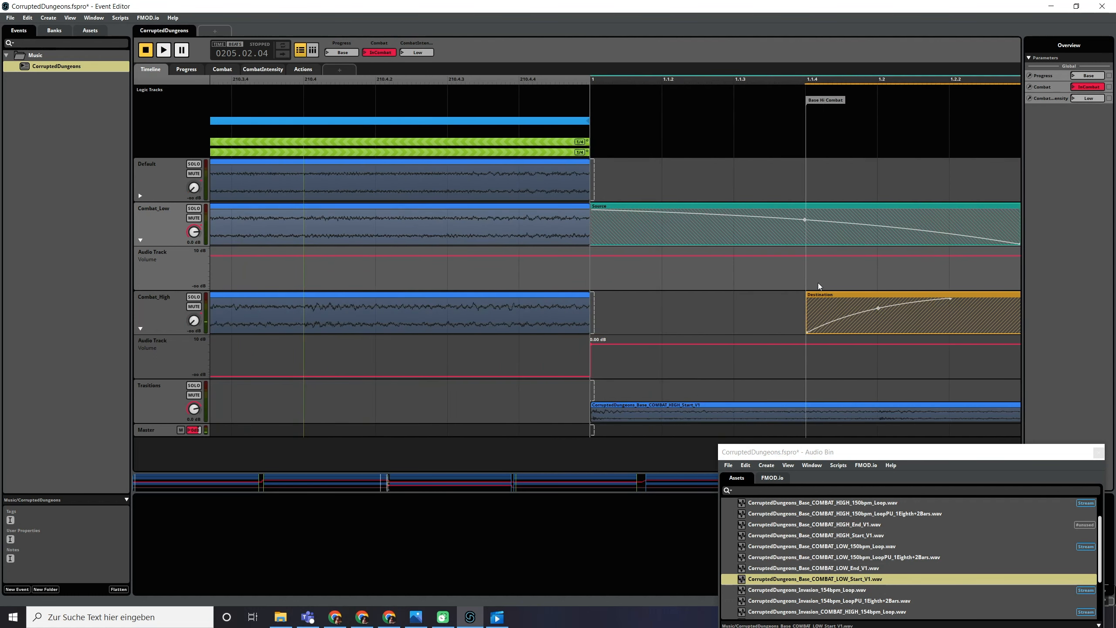
pyautogui.scroll(-5, 775, 273)
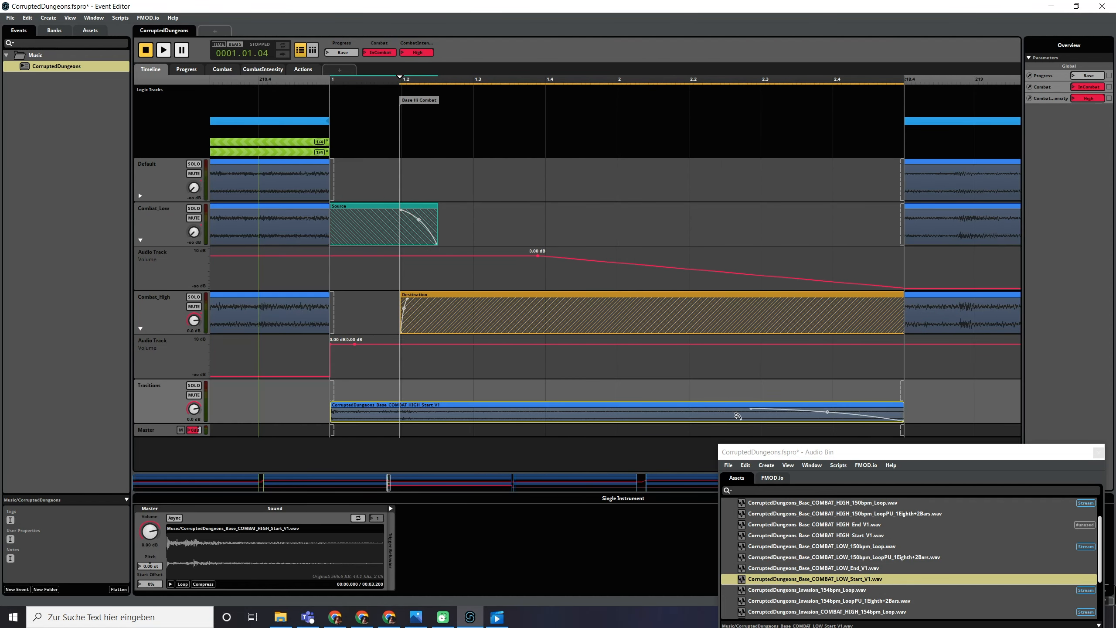
pyautogui.moveTo(738, 416); pyautogui.dragTo(692, 416)
pyautogui.moveTo(692, 416); pyautogui.dragTo(676, 416)
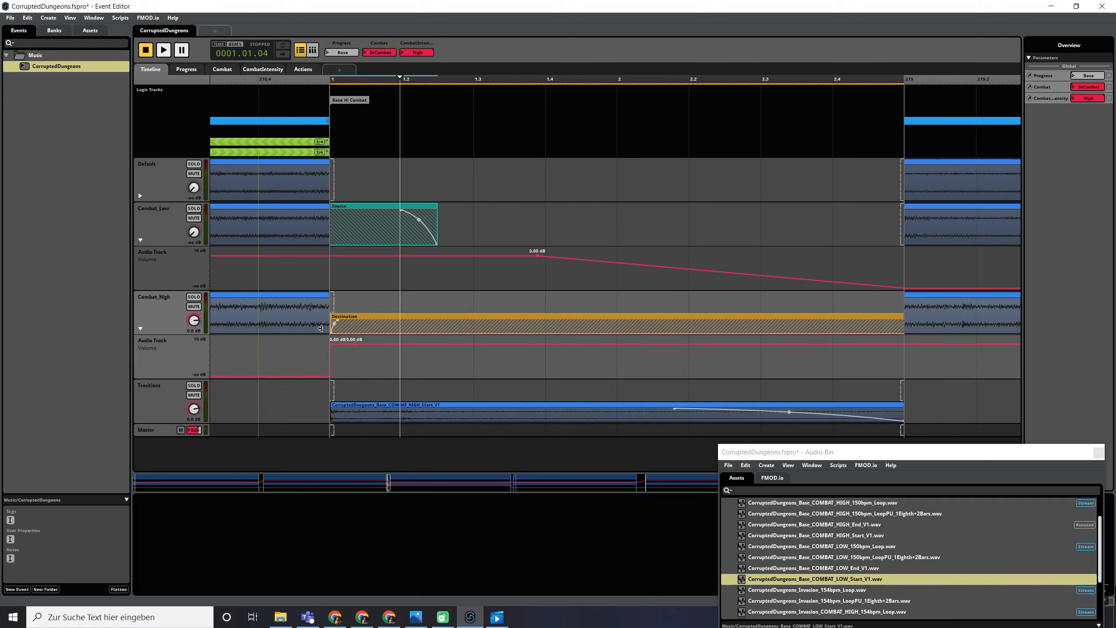
# - Shorten the Combat_Low source region and move the Combat_High 0 dB automation point to the very start of the Base Hi Combat transition
pyautogui.moveTo(437, 235); pyautogui.dragTo(406, 235)
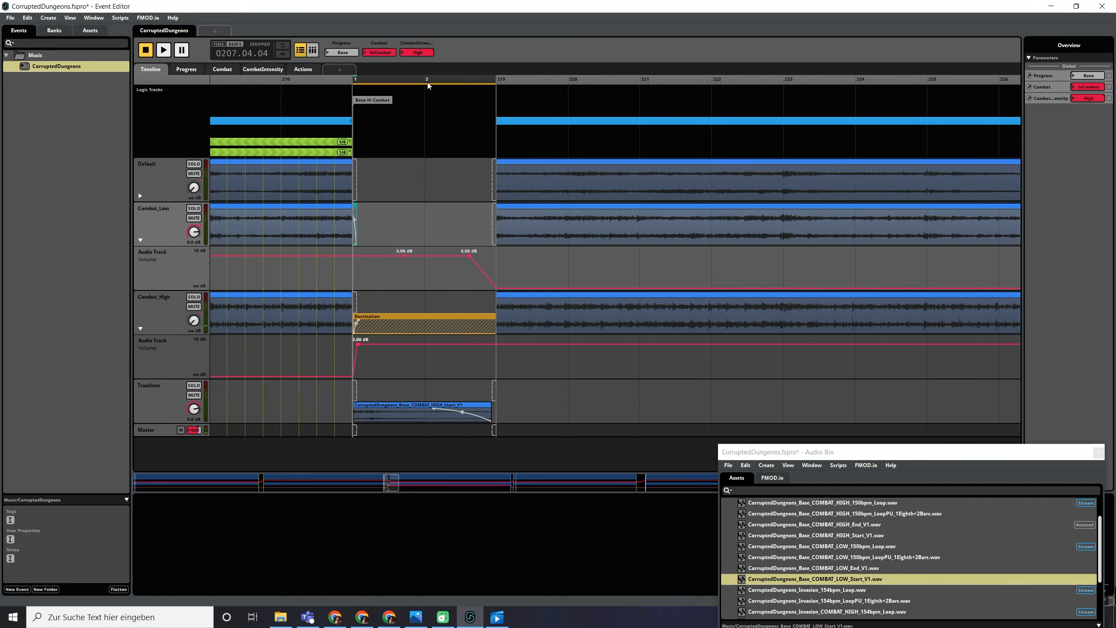
pyautogui.click(312, 151)
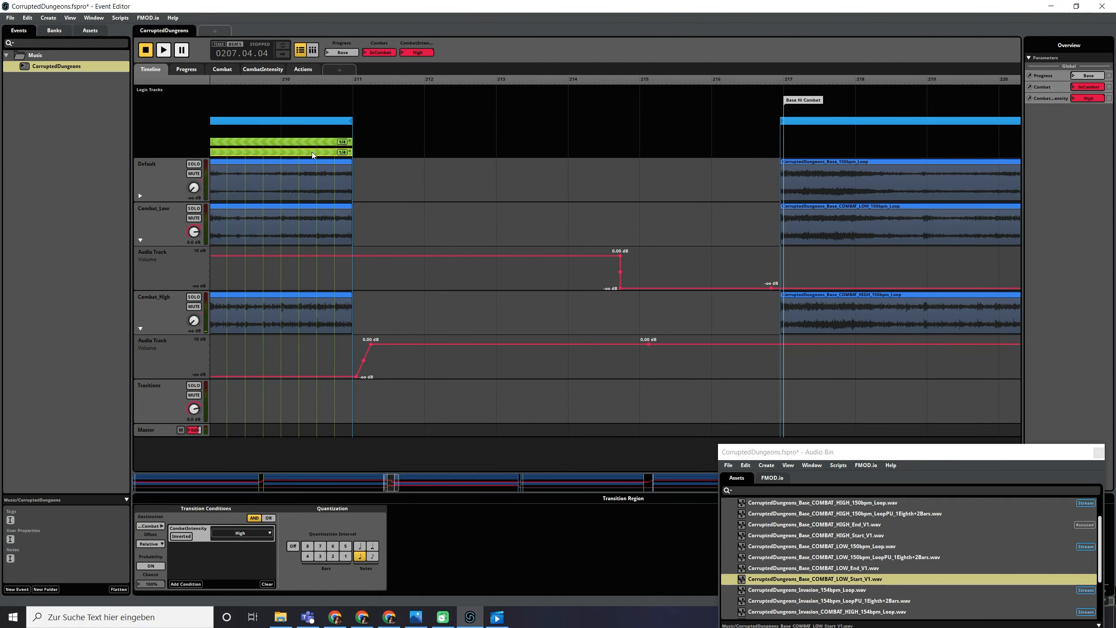
pyautogui.moveTo(372, 344); pyautogui.dragTo(356, 344)
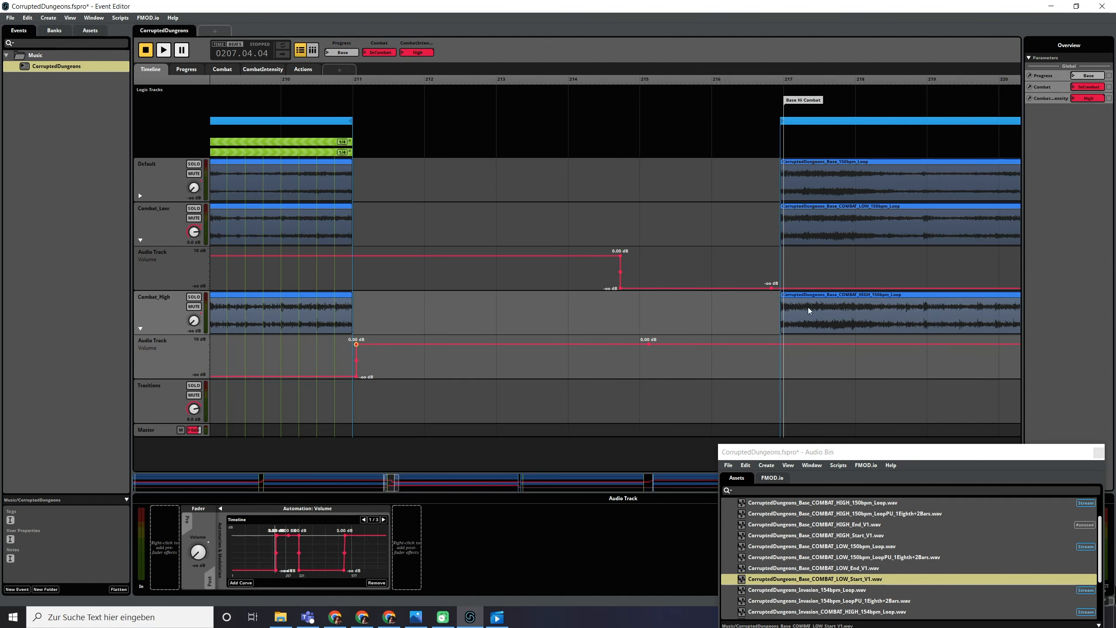
pyautogui.click(322, 152)
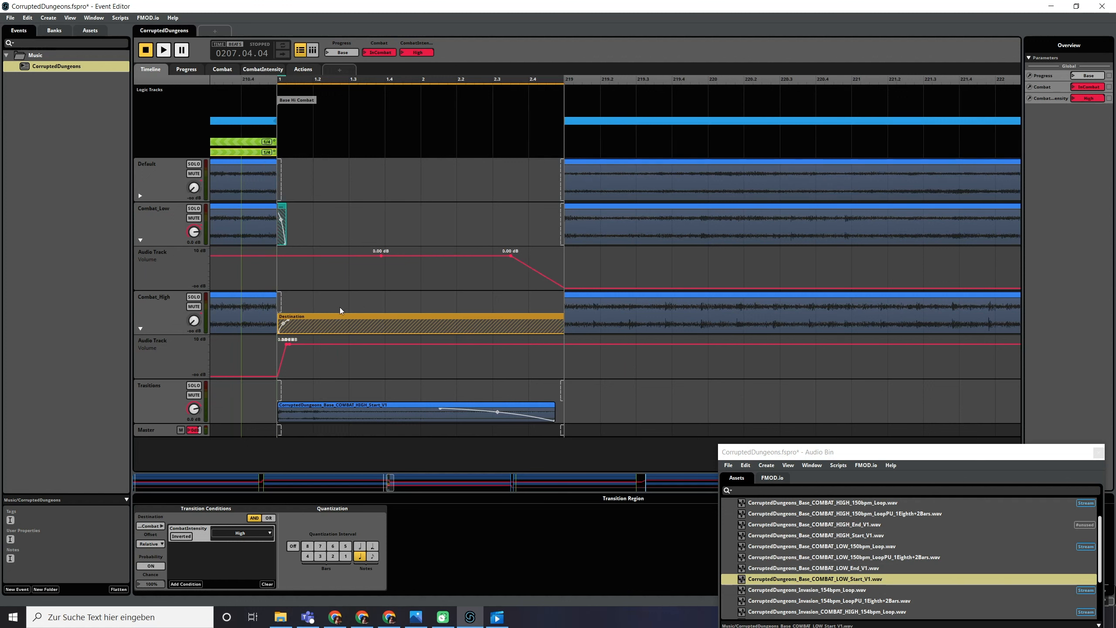
pyautogui.moveTo(287, 344); pyautogui.dragTo(278, 344)
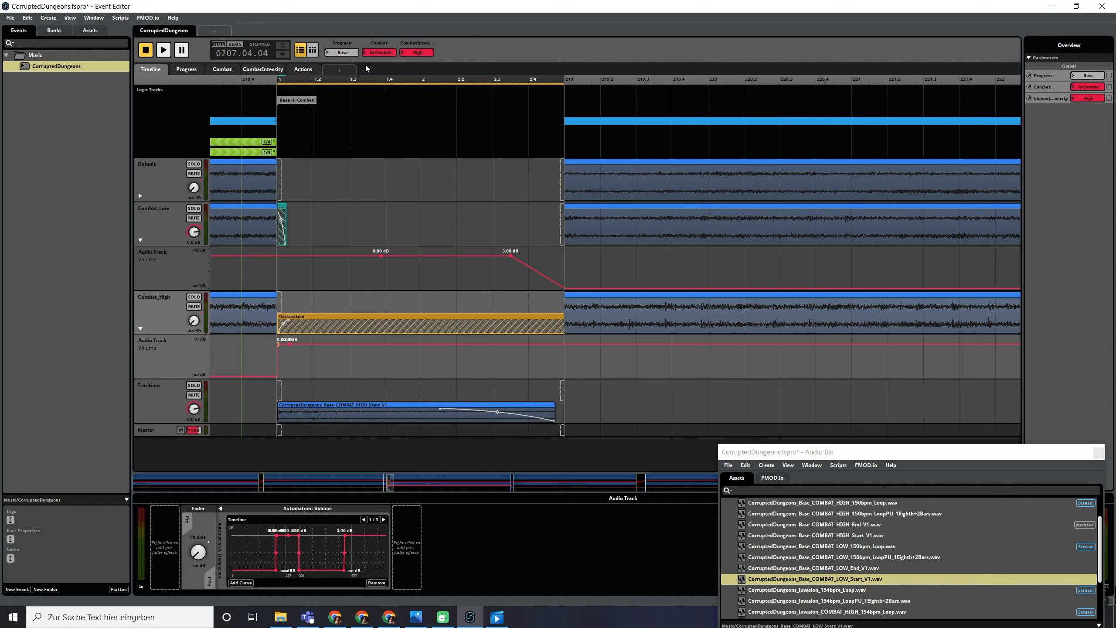
# - Audition the Base Lo to Base Hi Combat transition, setting CombatIntensity to Low and switching it to High during playback
pyautogui.click(414, 51)
pyautogui.press('space')
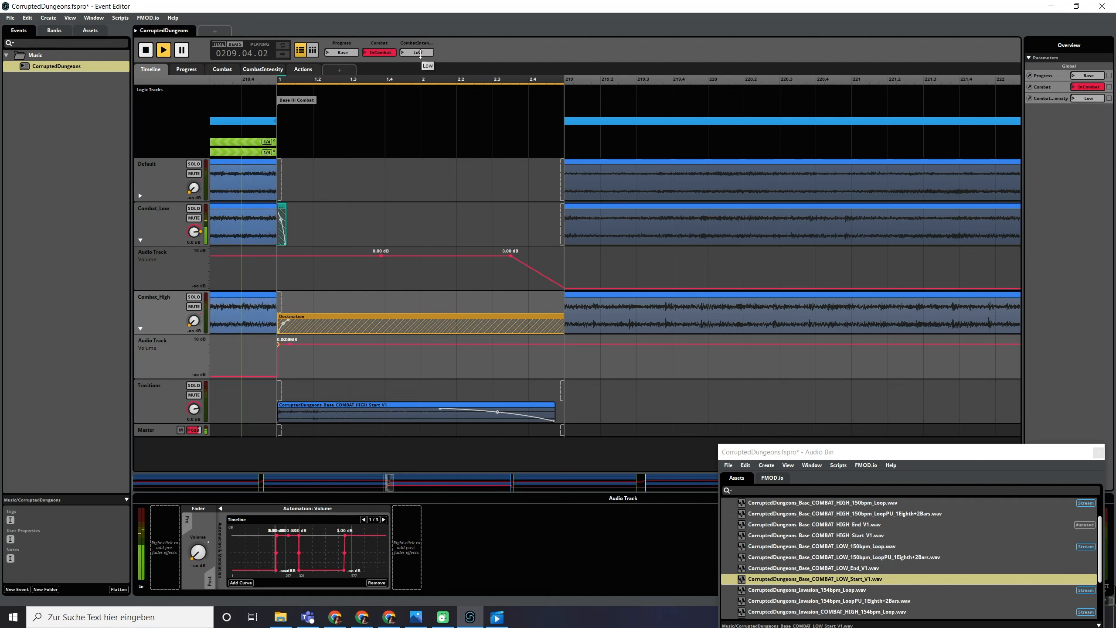
pyautogui.click(421, 53)
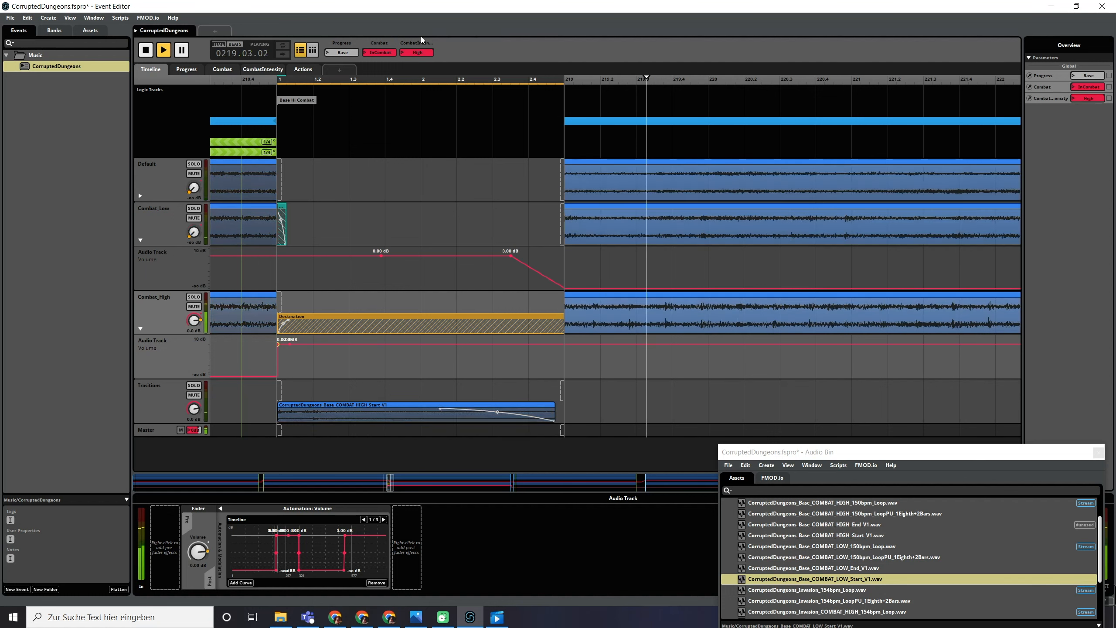
pyautogui.press('space')
# - Slightly lower the volume of the COMBAT_HIGH_Start stinger and audition the transition from about bar 209, switching CombatIntensity from Low to High
pyautogui.click(370, 410)
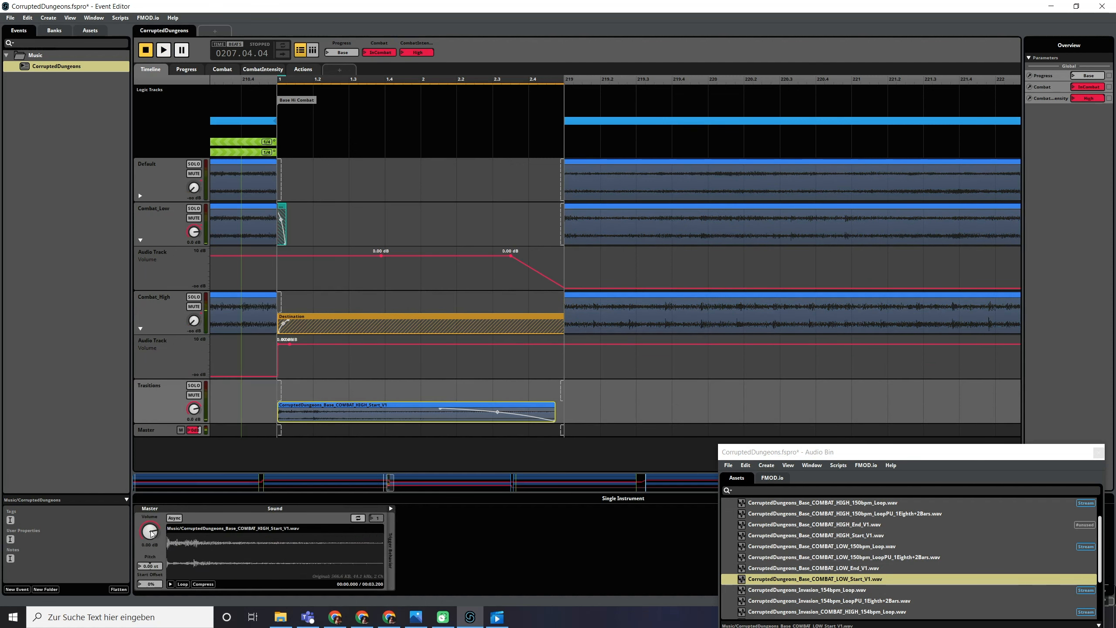
pyautogui.moveTo(150, 532); pyautogui.dragTo(150, 538)
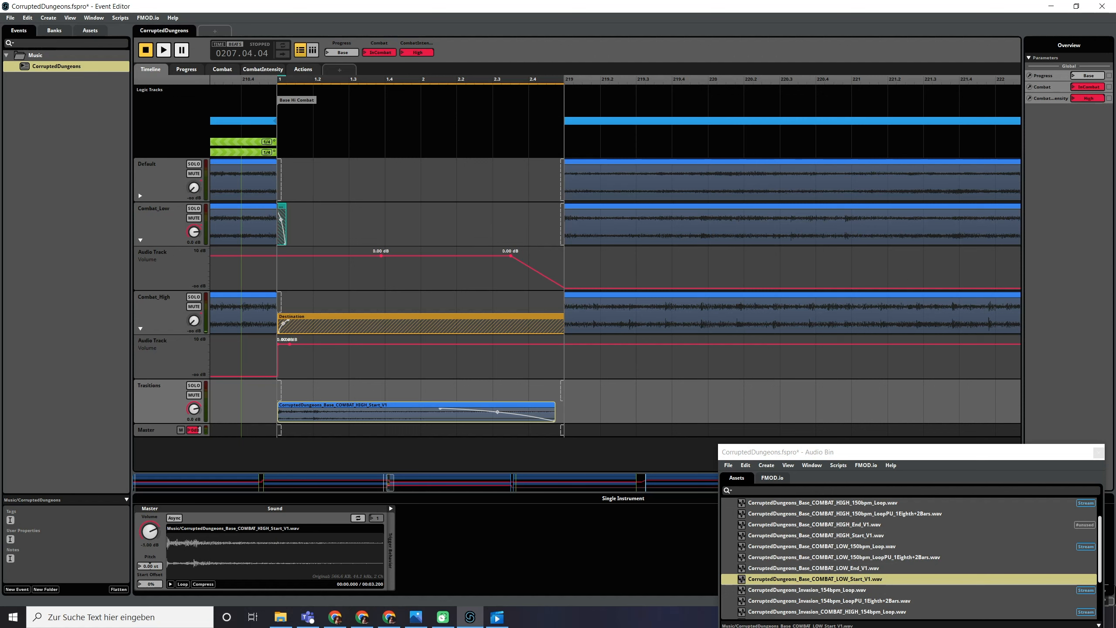
pyautogui.click(248, 79)
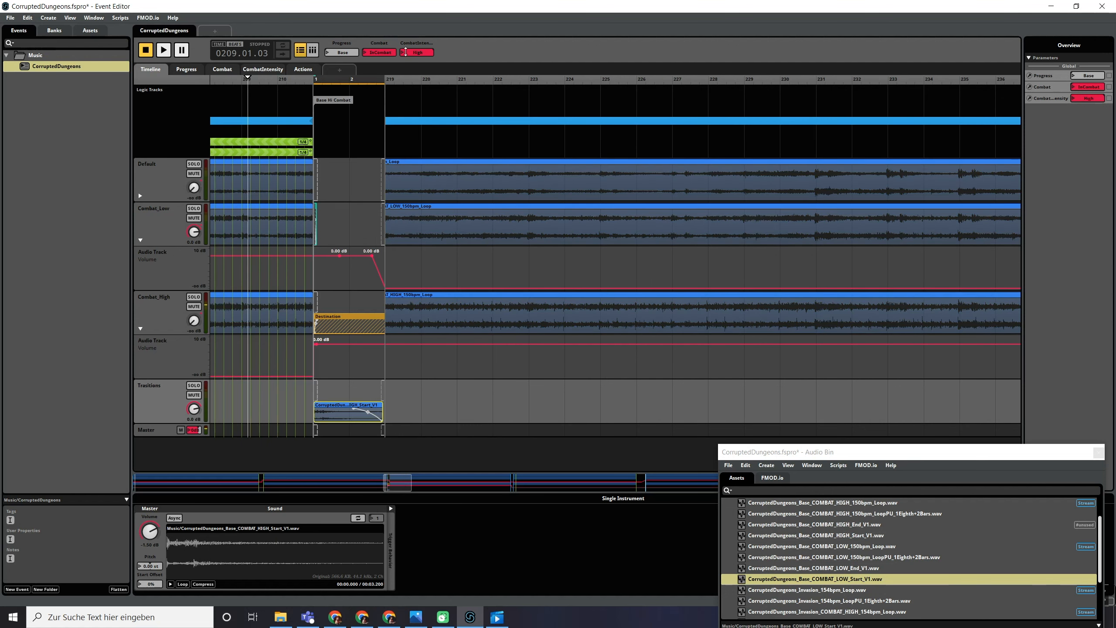
pyautogui.moveTo(405, 53); pyautogui.dragTo(423, 55)
pyautogui.press('space')
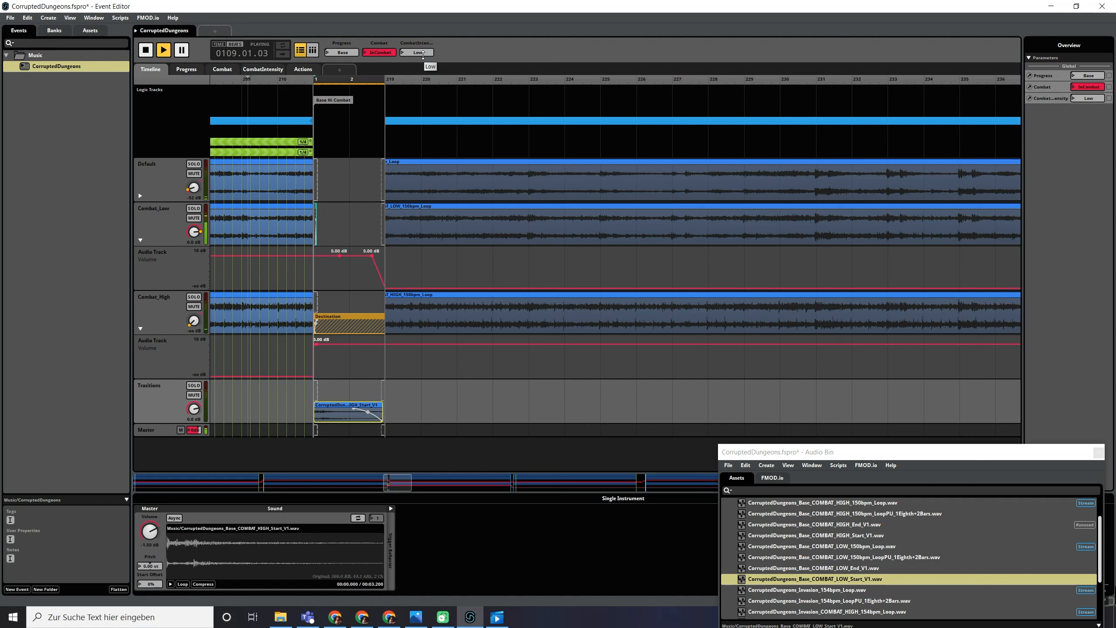
pyautogui.click(424, 53)
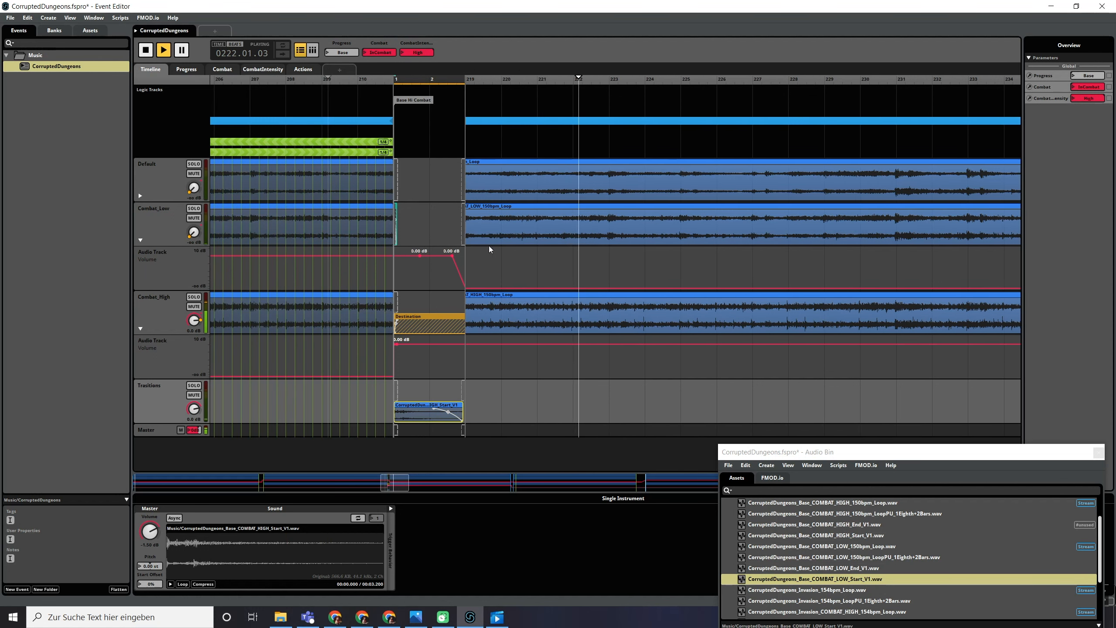
pyautogui.press('space')
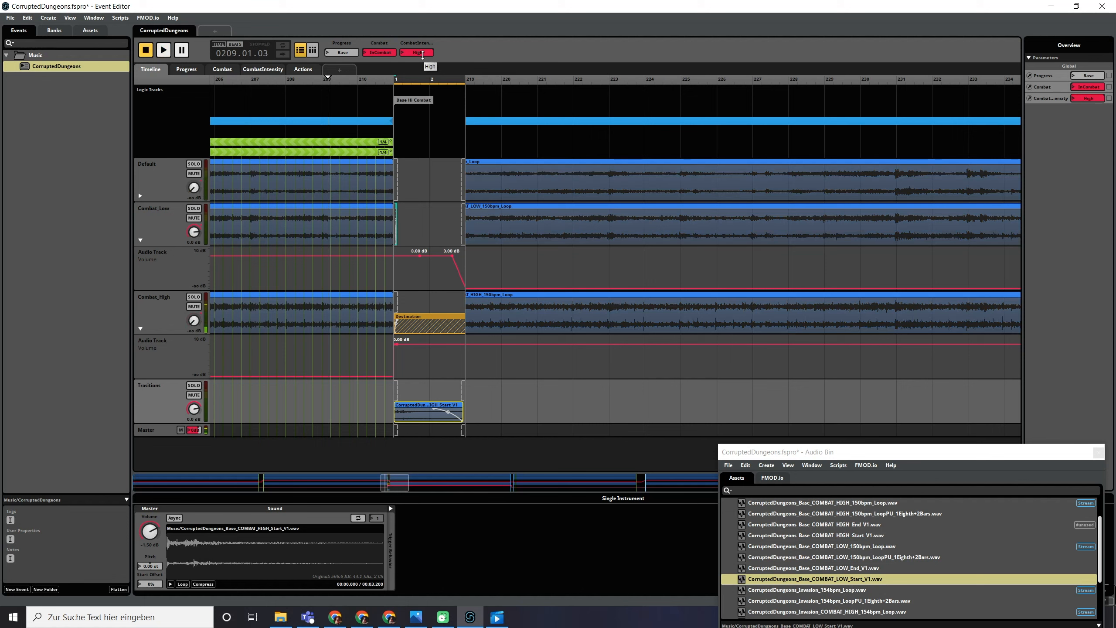
# - Hide the Combat_High and Combat_Low automation and align the Base Hi Combat loop region and its three instruments with the marker at bar 217
pyautogui.click(141, 328)
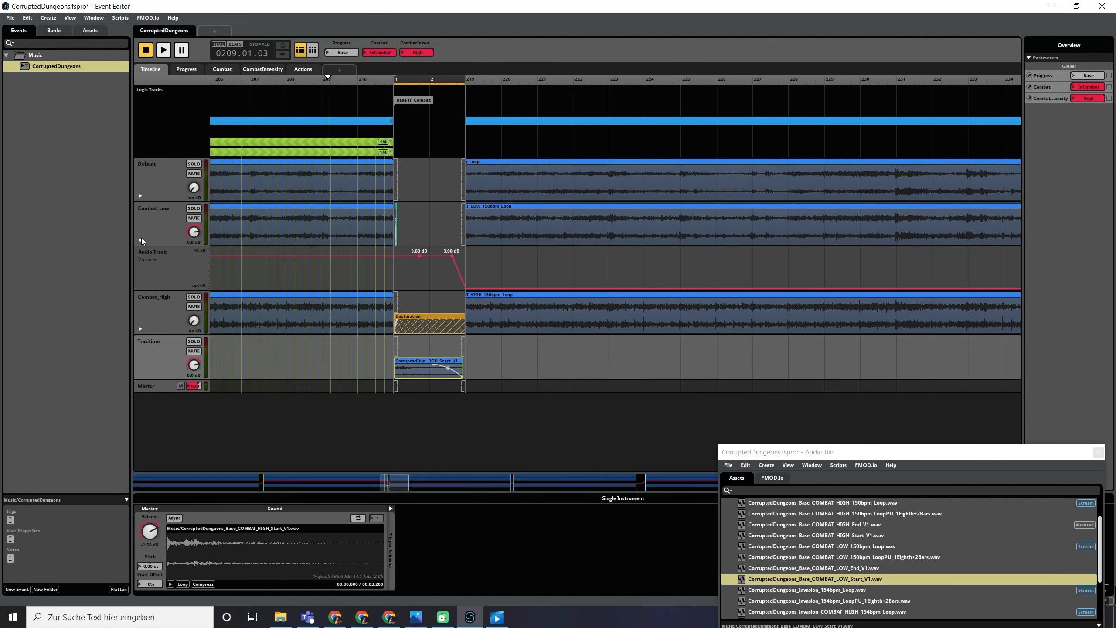
pyautogui.click(141, 240)
pyautogui.click(328, 150)
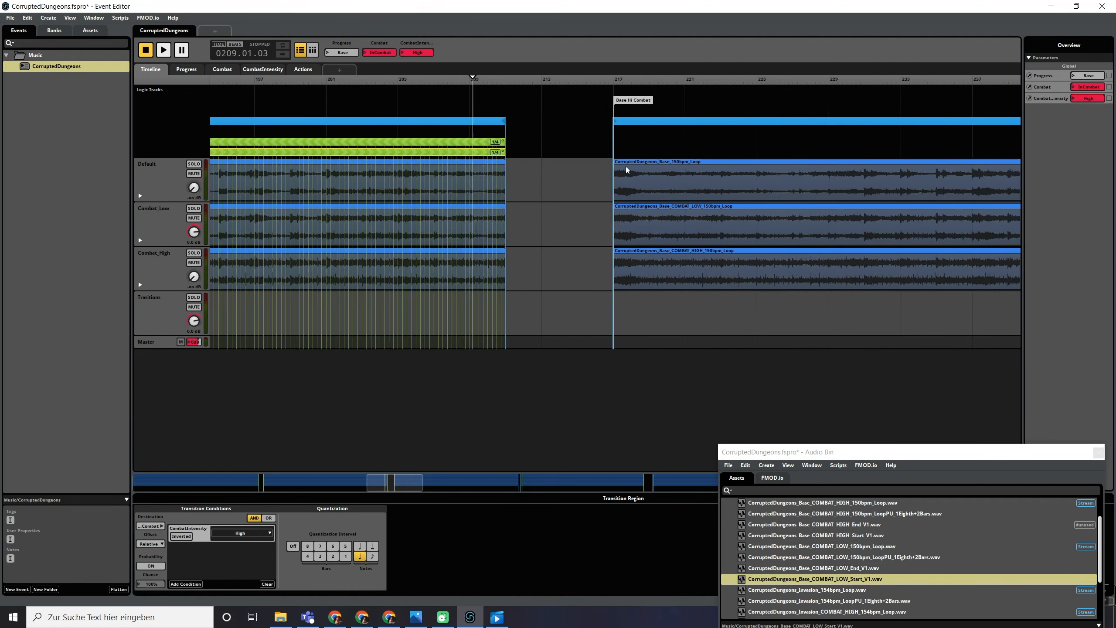
pyautogui.scroll(8, 627, 171)
pyautogui.hscroll(-5, 369, 174)
pyautogui.moveTo(383, 240); pyautogui.dragTo(471, 123)
pyautogui.scroll(-8, 484, 190)
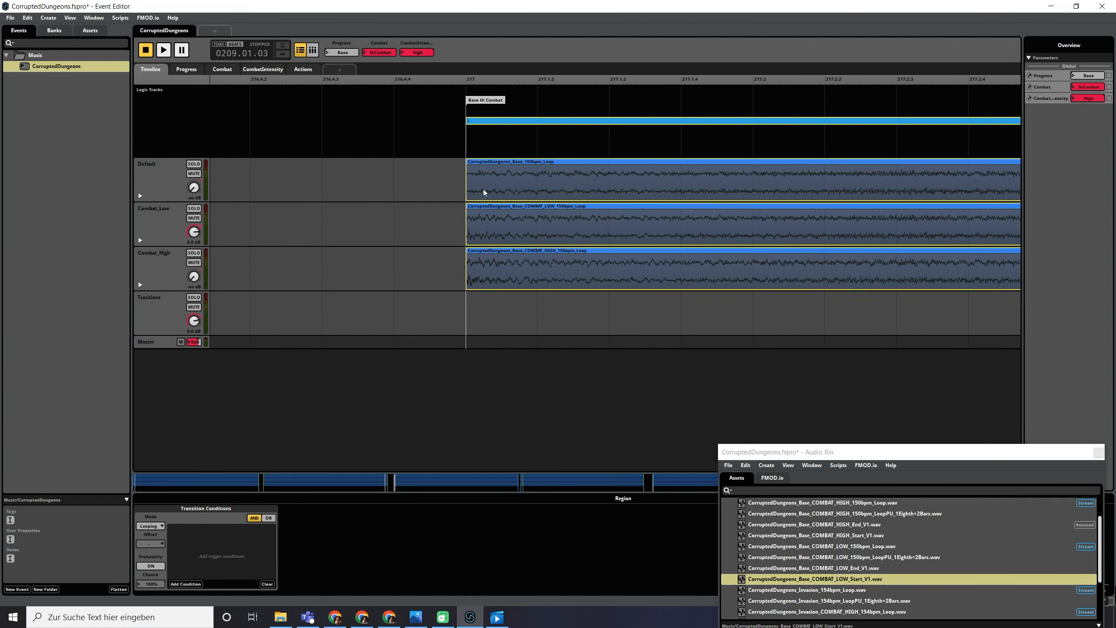
# - Align the Invasion Lo Combat loop region and its three instruments with the marker at bar 433
pyautogui.hscroll(3, 562, 134)
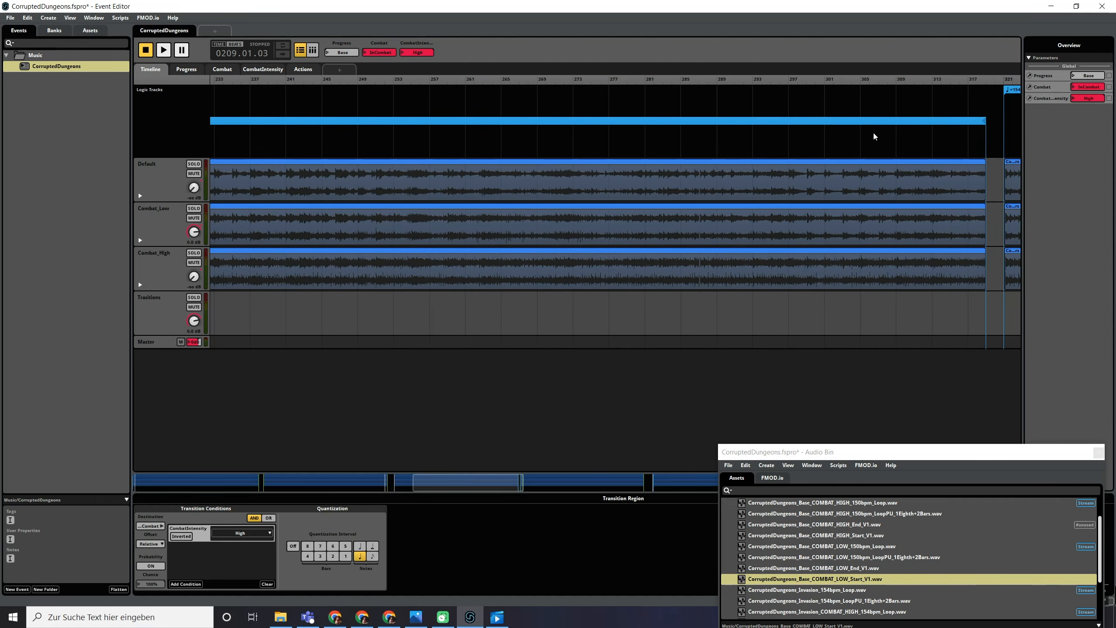
pyautogui.hscroll(3, 728, 137)
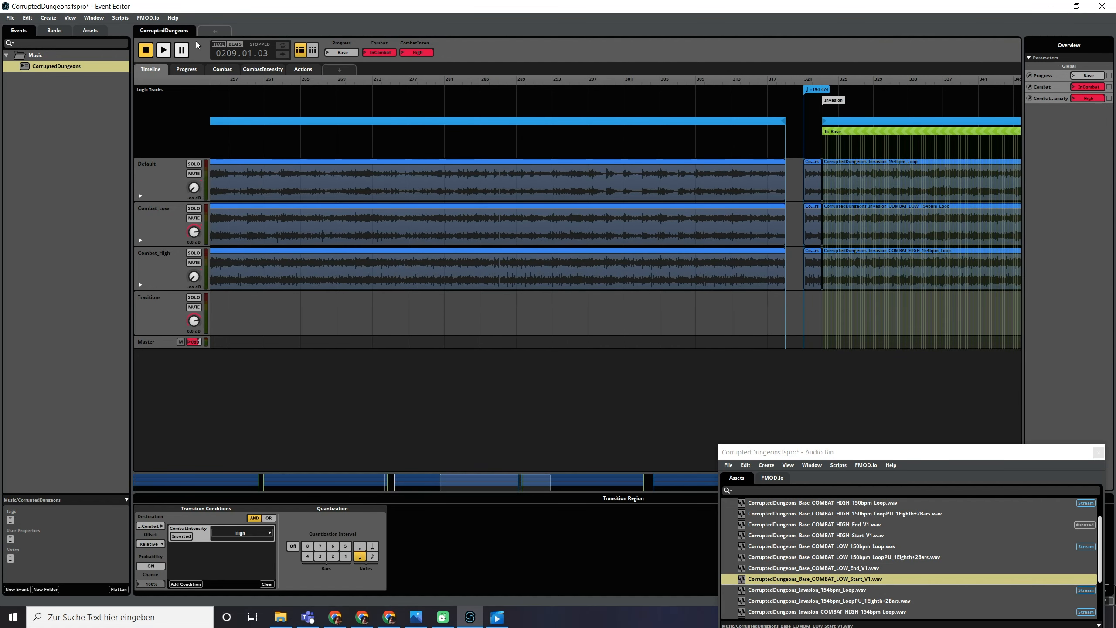
pyautogui.scroll(10, 832, 164)
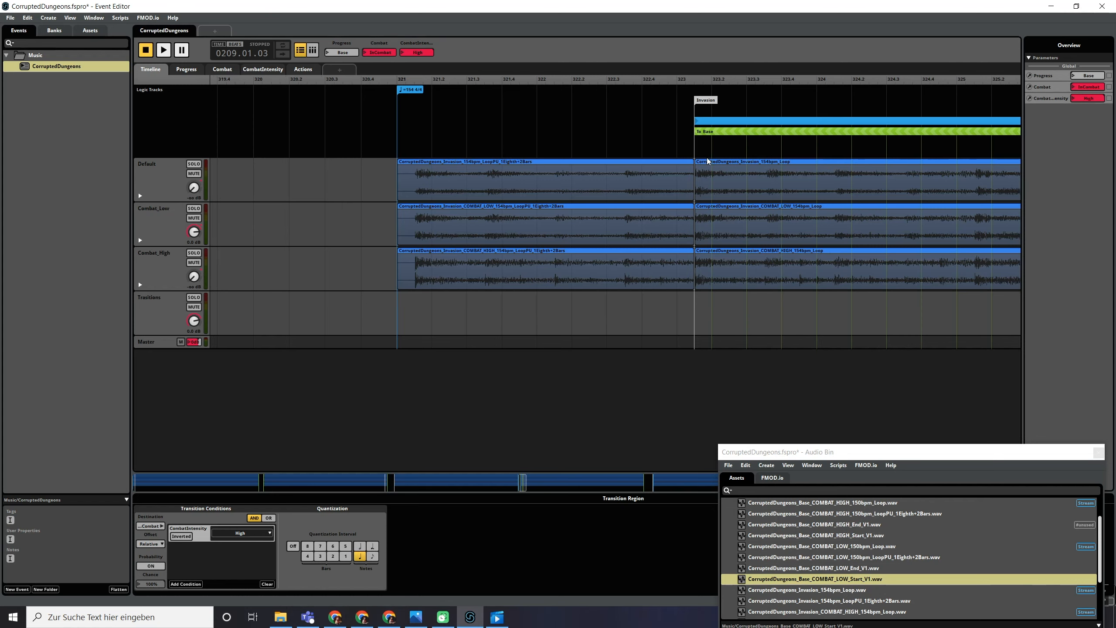
pyautogui.scroll(-15, 647, 151)
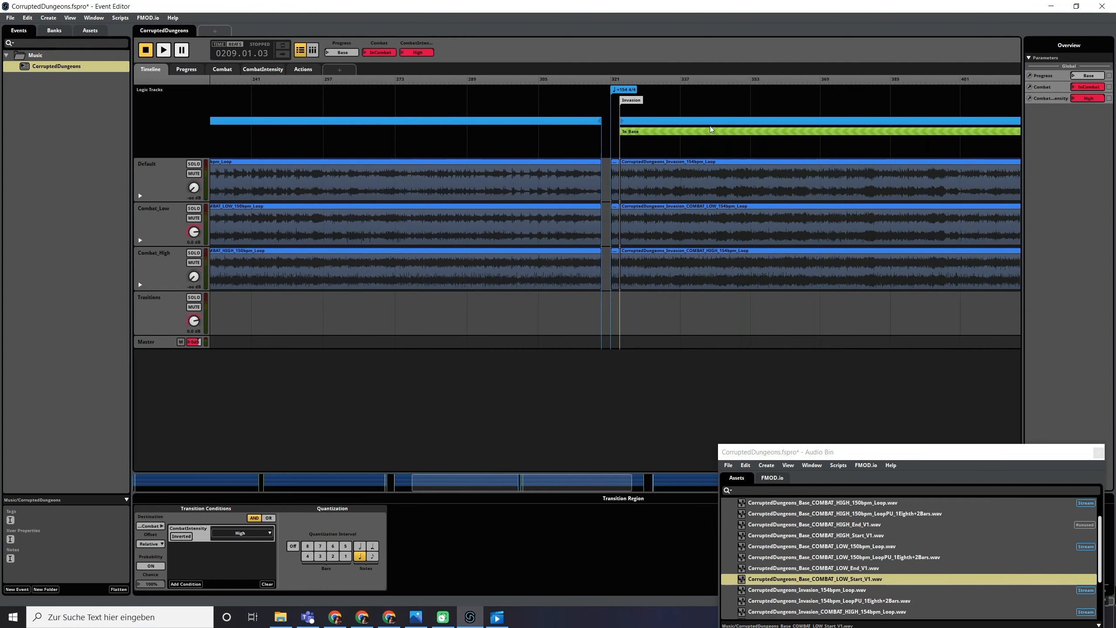
pyautogui.scroll(15, 700, 107)
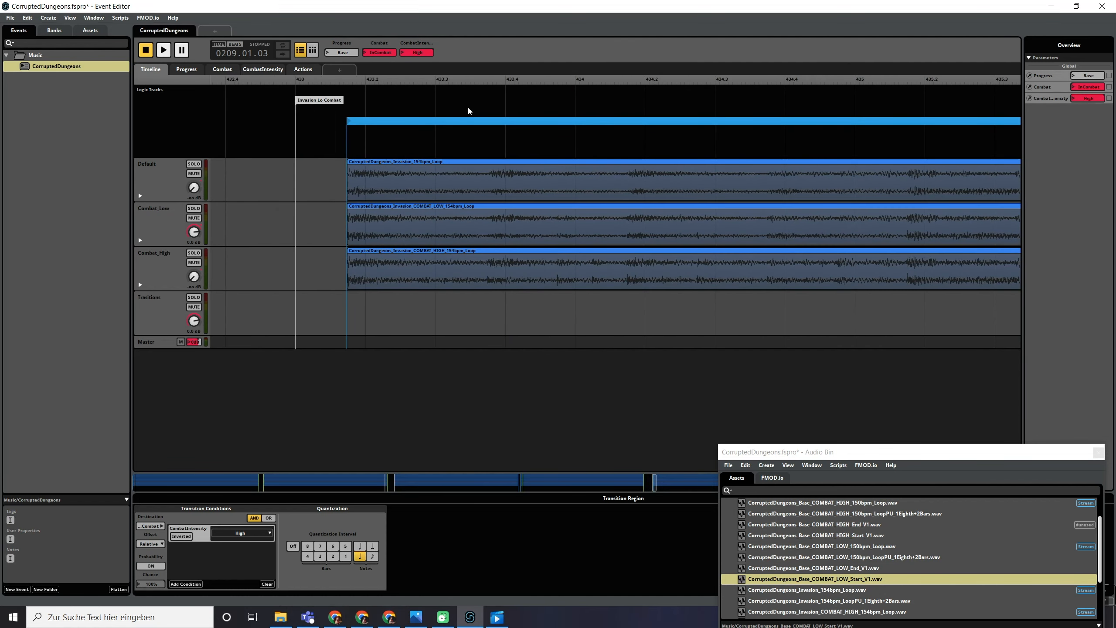
pyautogui.click(345, 101)
pyautogui.moveTo(344, 100)
pyautogui.mouseDown()
pyautogui.moveTo(282, 101)
pyautogui.moveTo(295, 100)
pyautogui.moveTo(466, 277)
pyautogui.mouseUp()
pyautogui.moveTo(466, 277); pyautogui.dragTo(345, 235)
# - Show the Default and Combat_Low volume automation and examine it across the Base and Invasion sections
pyautogui.click(142, 196)
pyautogui.click(140, 196)
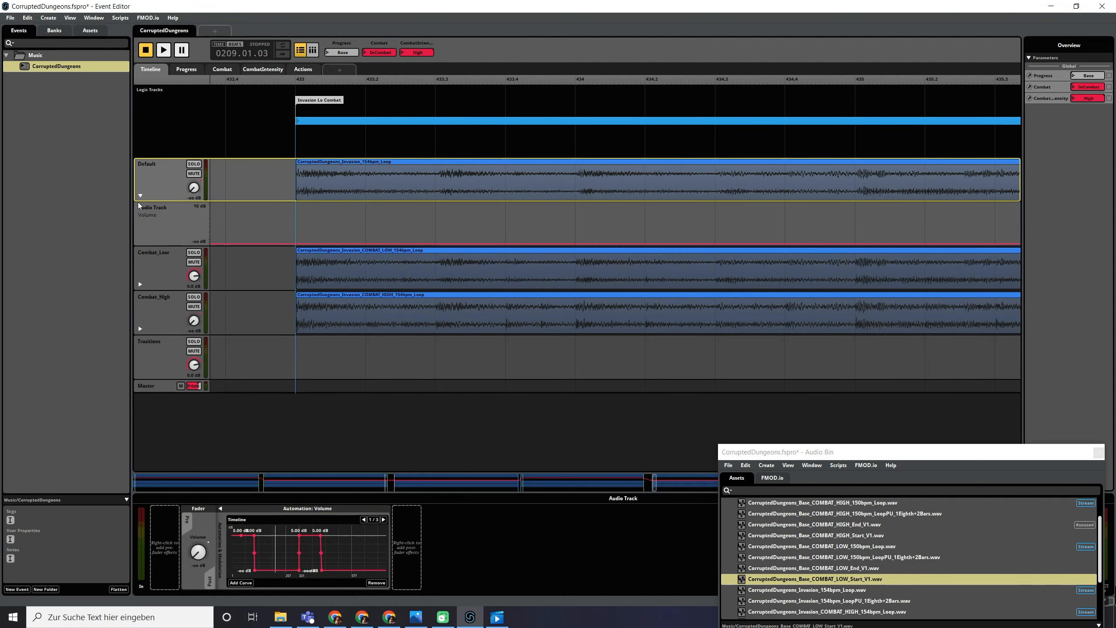
pyautogui.click(140, 284)
pyautogui.click(140, 284)
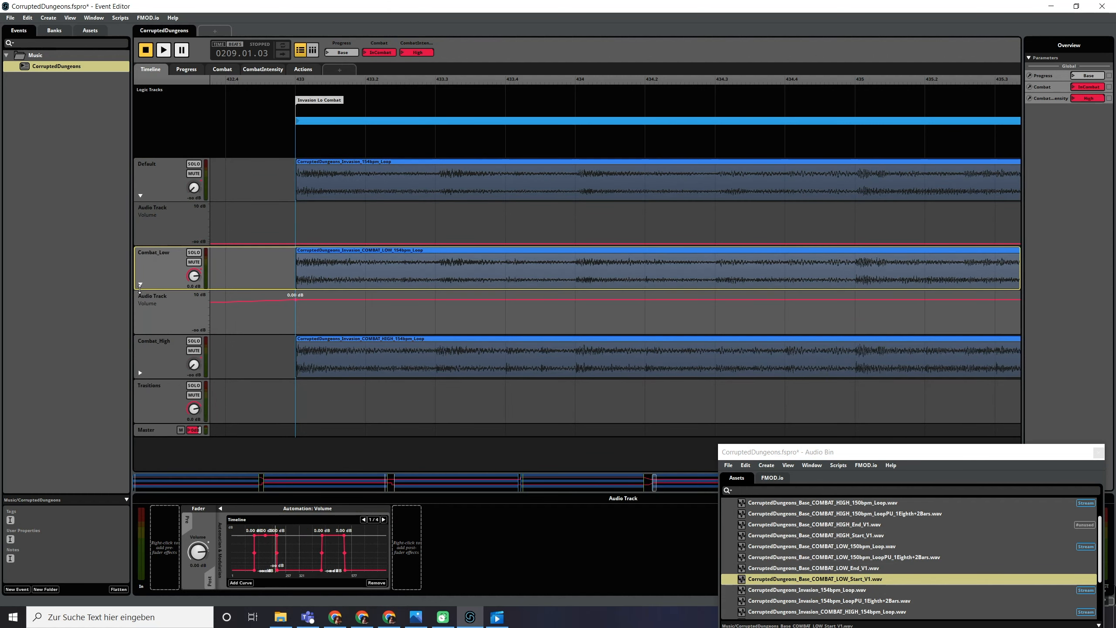
pyautogui.click(140, 373)
pyautogui.click(140, 373)
pyautogui.scroll(-7, 554, 161)
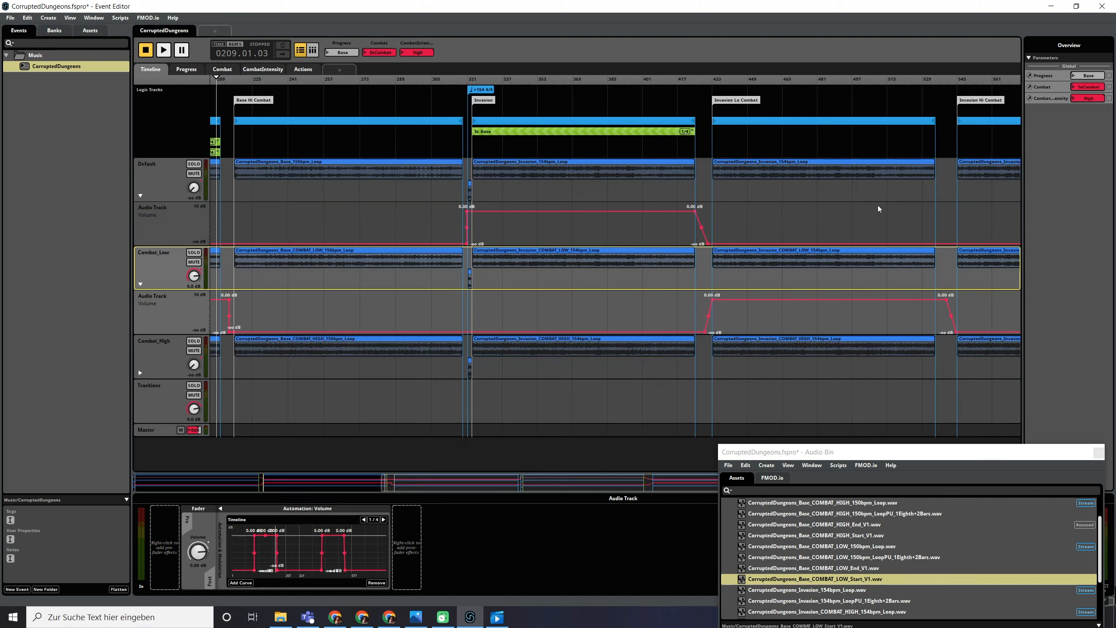
pyautogui.scroll(4, 952, 198)
pyautogui.scroll(3, 633, 156)
pyautogui.scroll(-10, 271, 143)
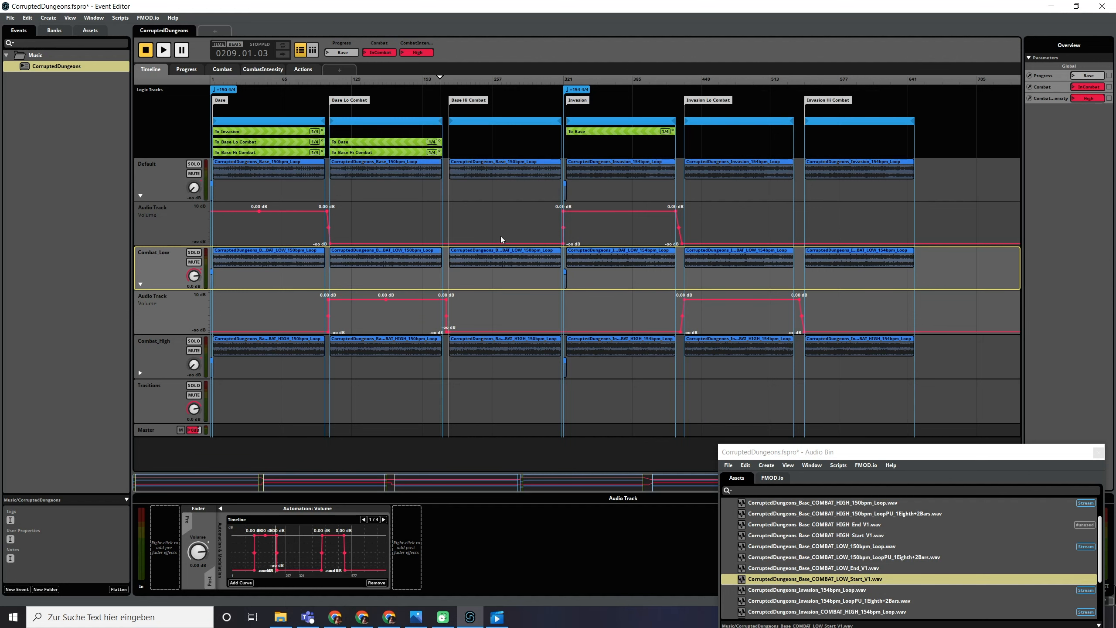
# - Add a transition region to the Base marker spanning the whole Base Hi Combat loop, directly beneath its loop region
pyautogui.click(260, 141)
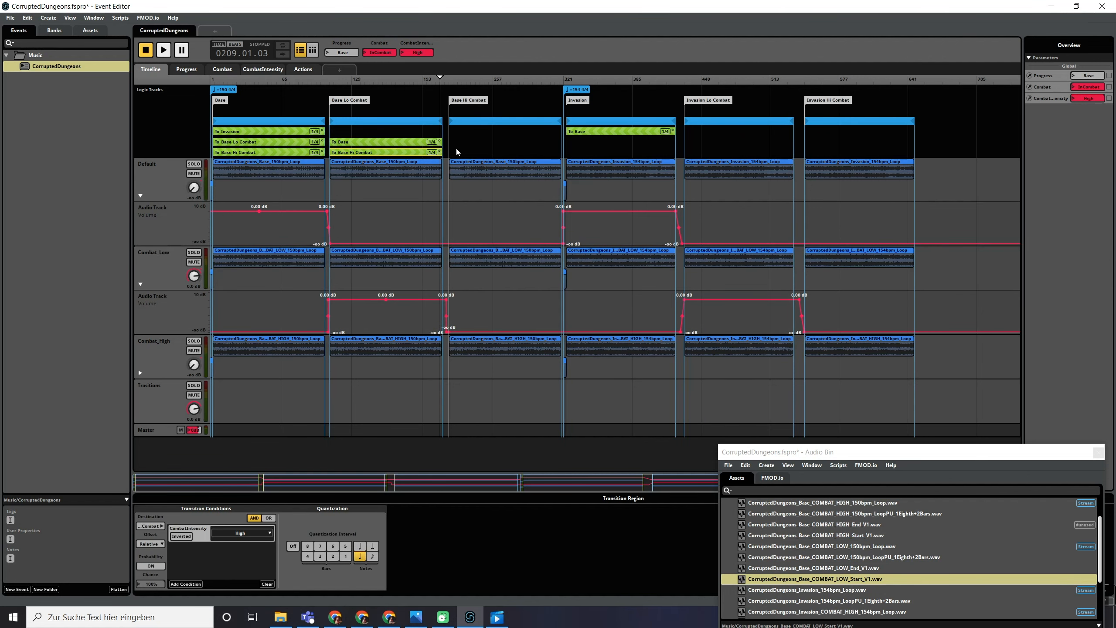
pyautogui.scroll(3, 463, 149)
pyautogui.rightClick(440, 146)
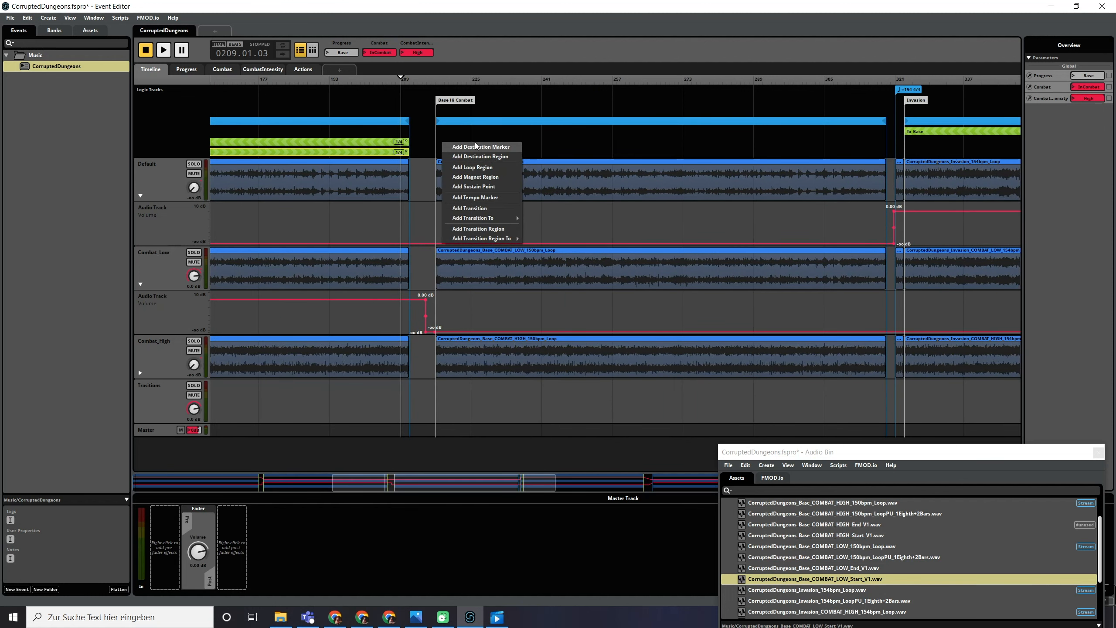
pyautogui.moveTo(494, 239)
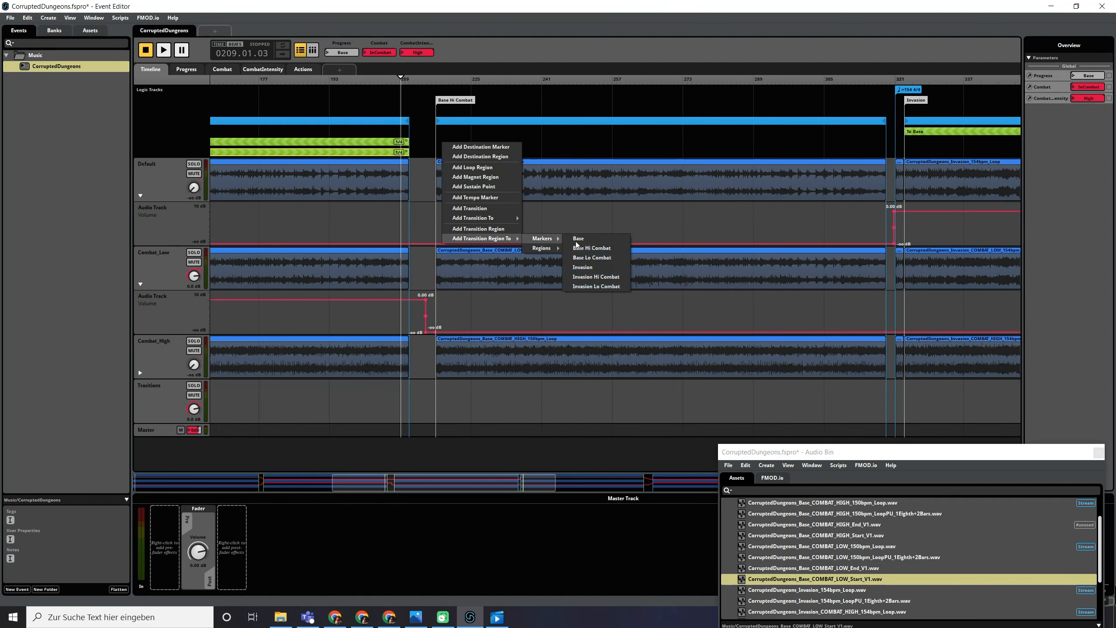
pyautogui.click(576, 238)
pyautogui.moveTo(459, 149); pyautogui.dragTo(886, 141)
pyautogui.moveTo(460, 145); pyautogui.dragTo(462, 136)
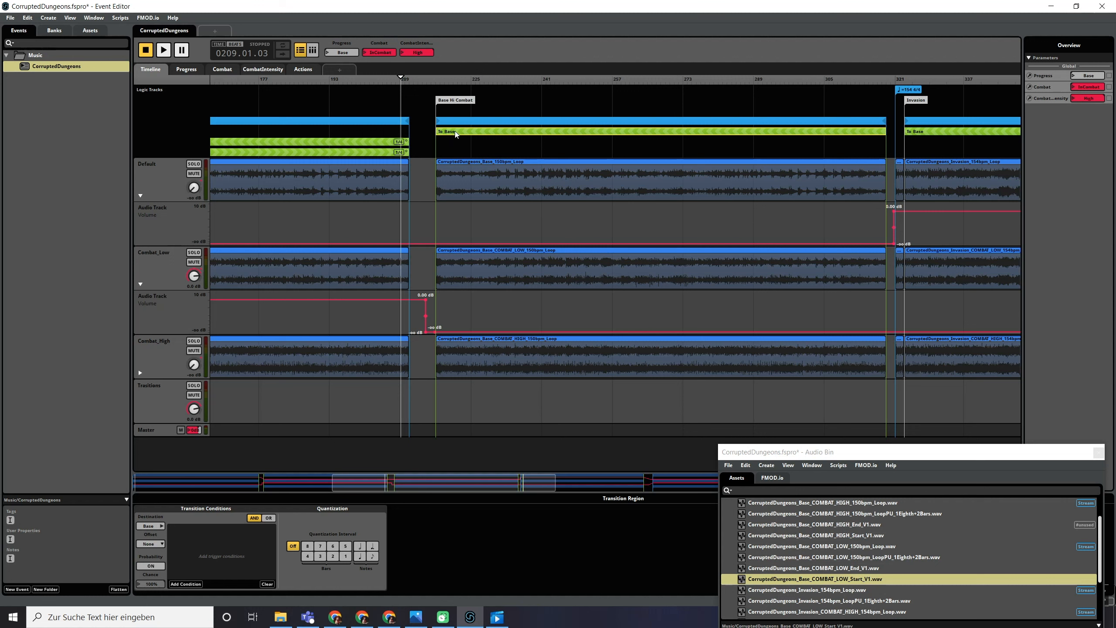
pyautogui.click(435, 82)
pyautogui.click(474, 139)
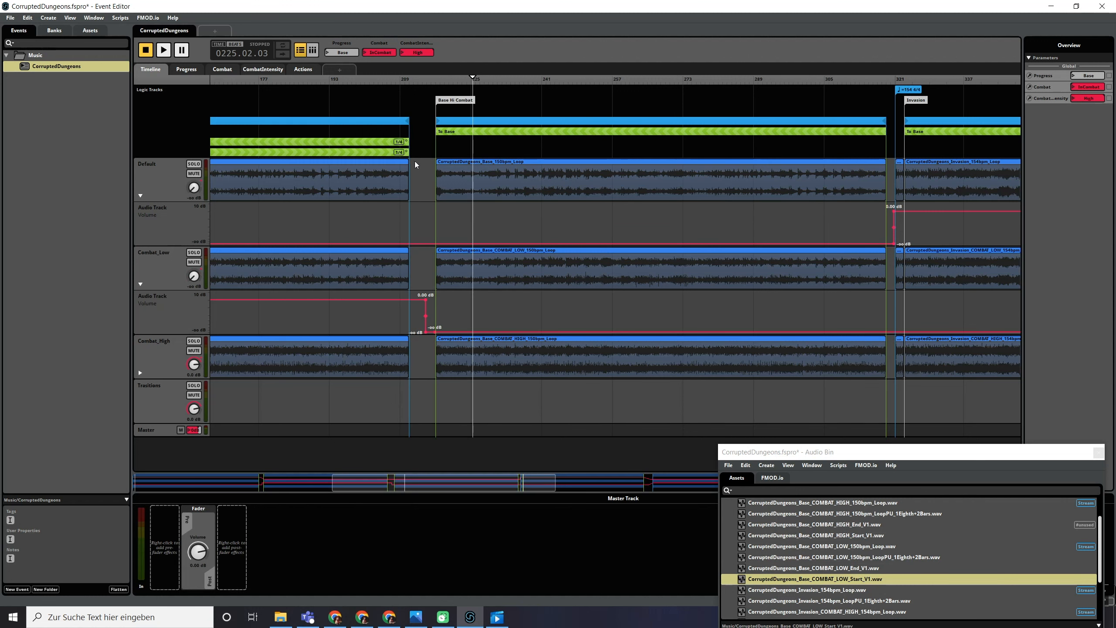
# - Give the new To Base region a Relative offset, a Combat condition of NoCombat, and the same quantization interval as the Base Lo Combat transitions
pyautogui.click(460, 135)
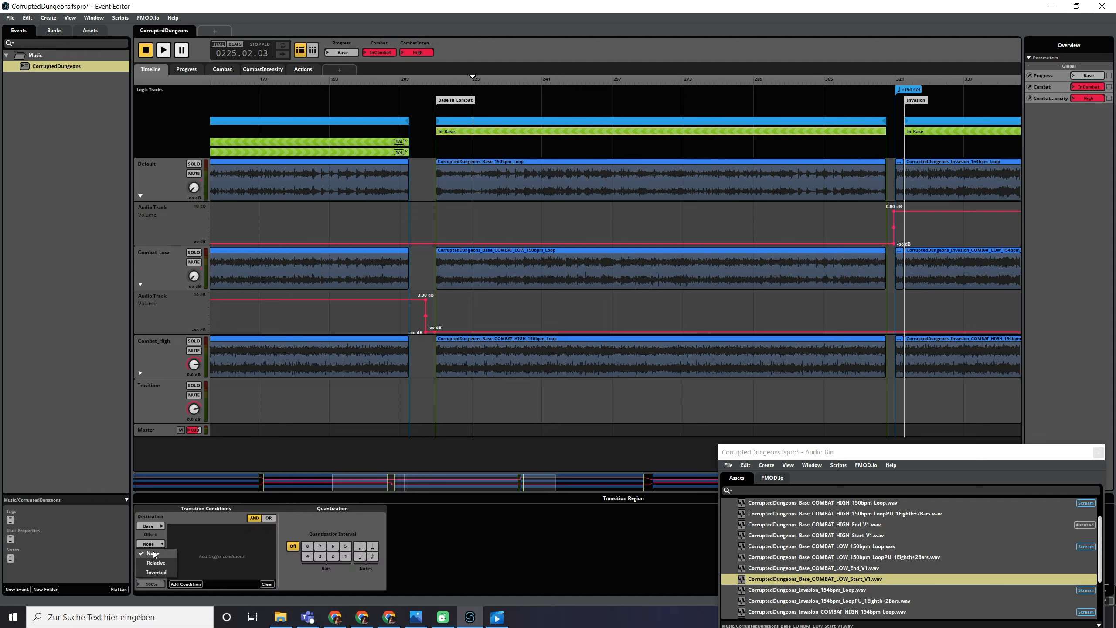
pyautogui.click(186, 584)
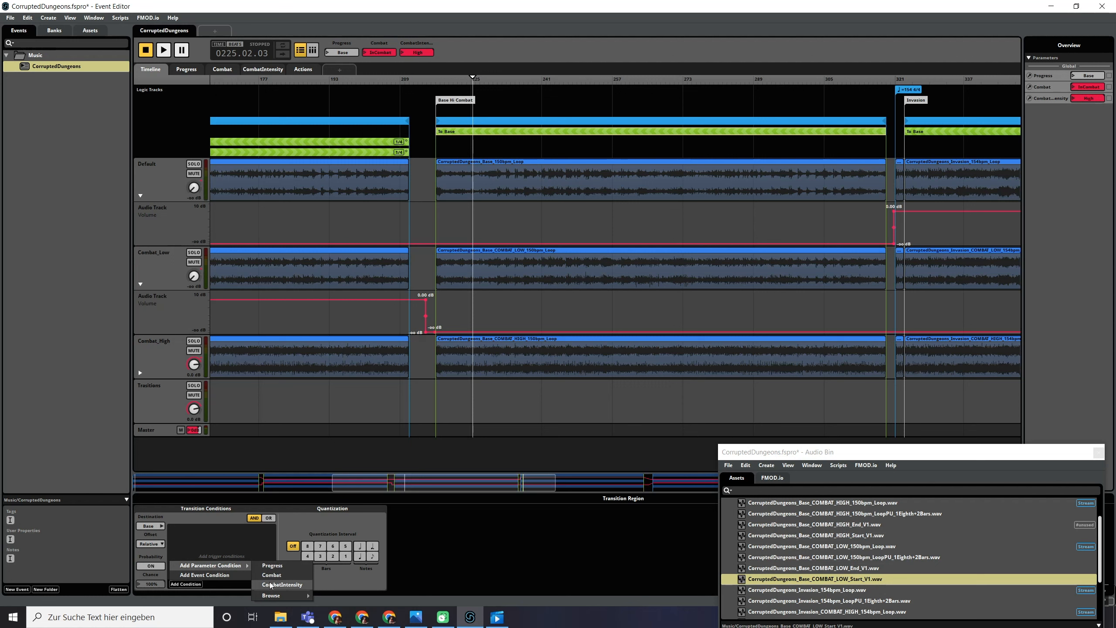
pyautogui.click(272, 575)
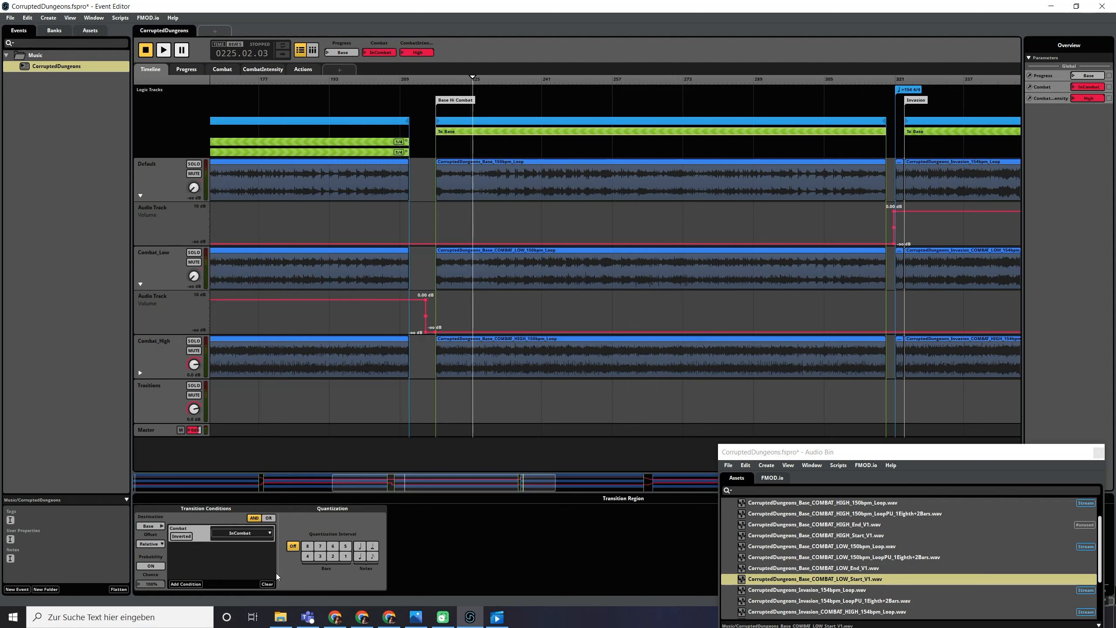
pyautogui.click(244, 533)
pyautogui.click(243, 545)
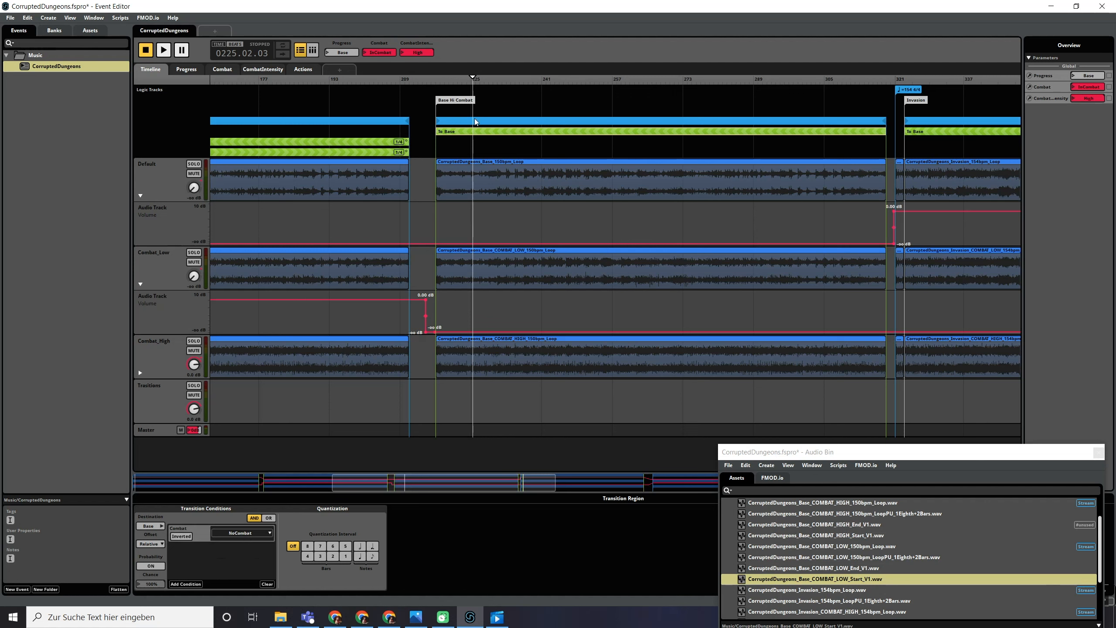
pyautogui.click(361, 557)
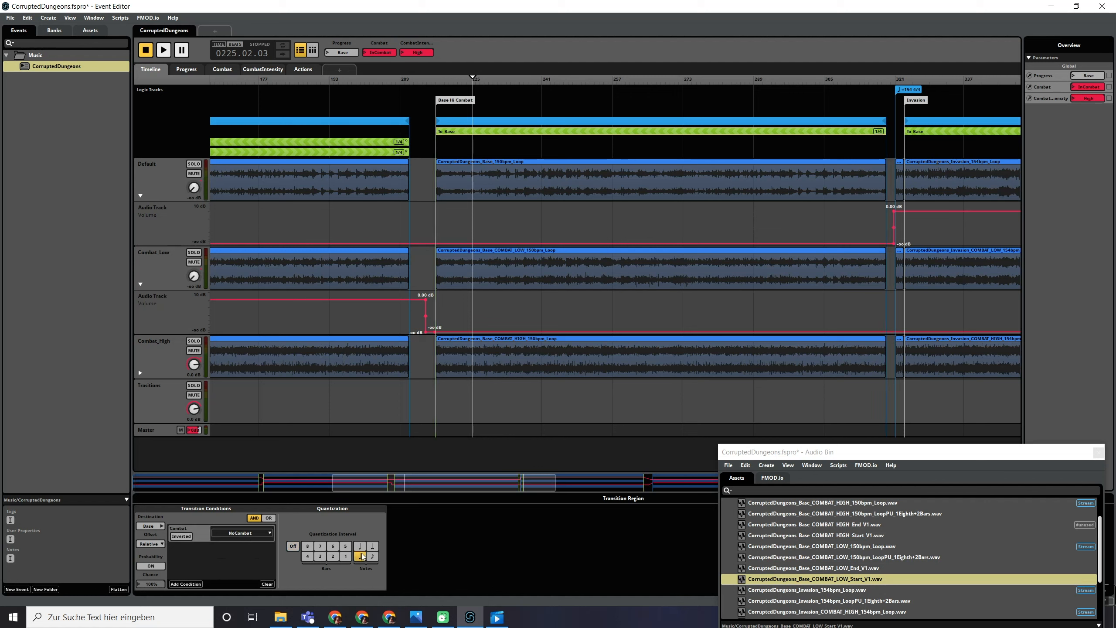
# - Place CorruptedDungeons_Base_COMBAT_HIGH_End_V1 at the start of the Transitions track inside the Base Hi Combat to Base transition, and shorten the transition to the clip's length
pyautogui.doubleClick(495, 132)
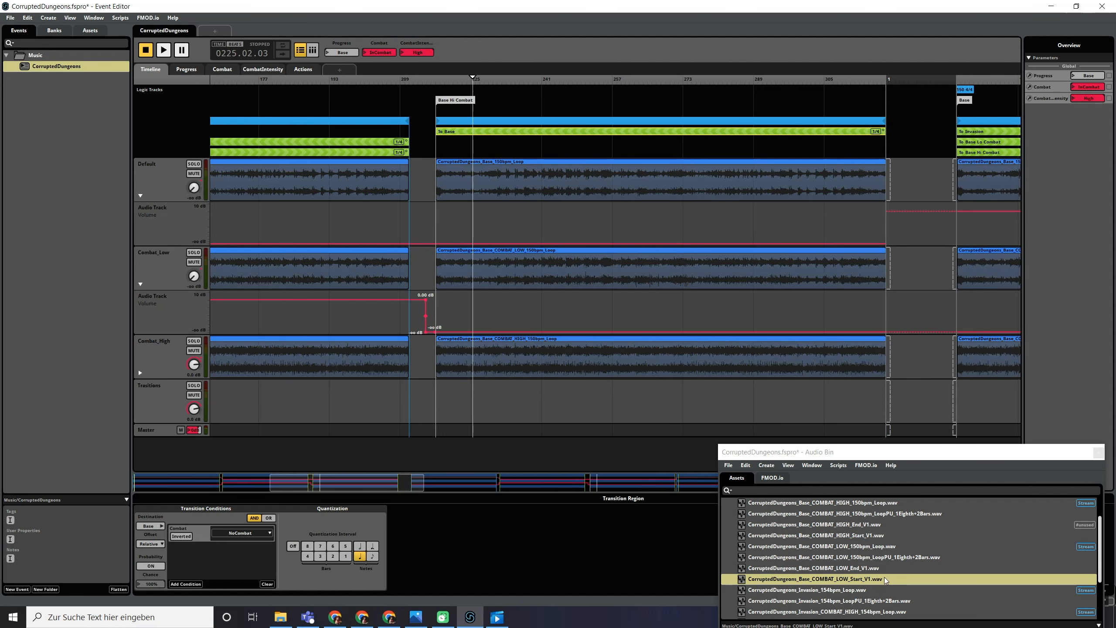
pyautogui.moveTo(860, 528); pyautogui.dragTo(915, 407)
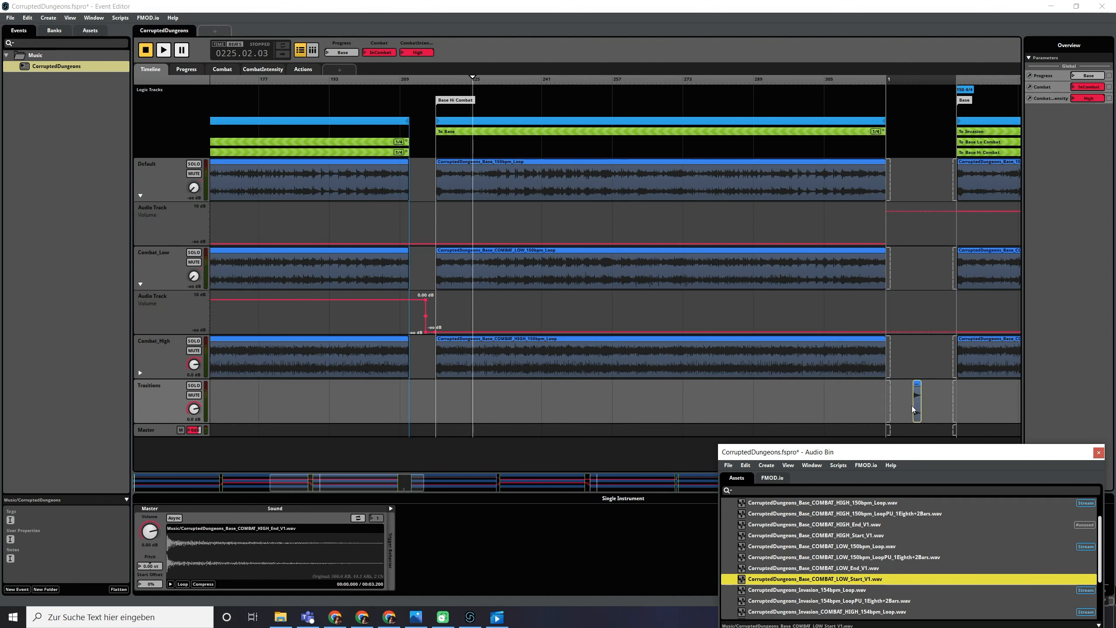
pyautogui.scroll(4, 900, 400)
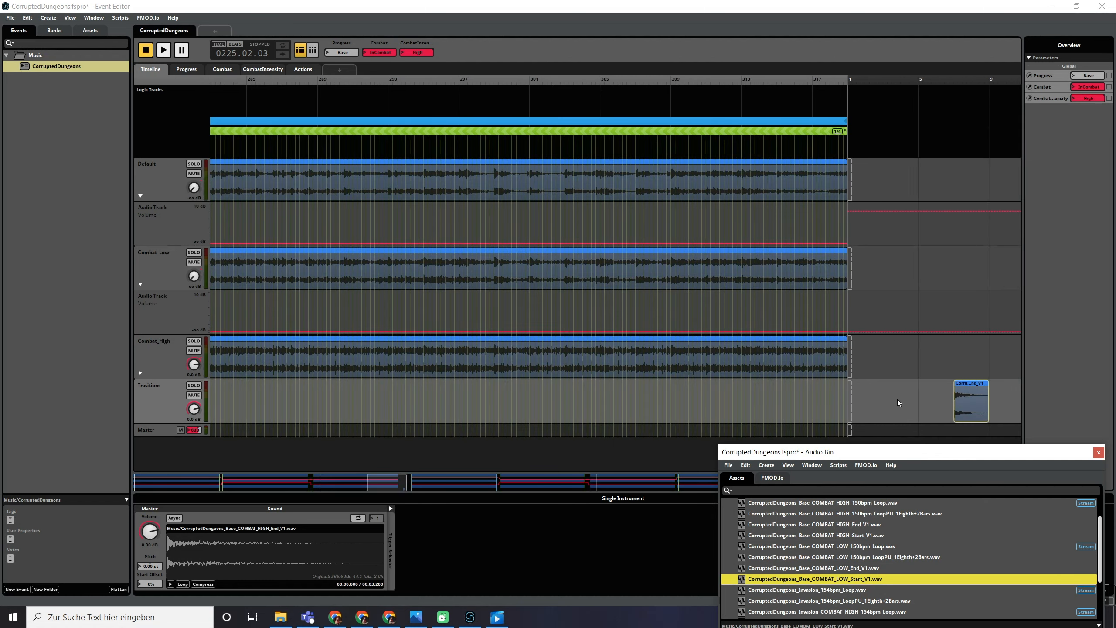
pyautogui.hscroll(7, 847, 394)
pyautogui.click(688, 399)
pyautogui.moveTo(688, 398); pyautogui.dragTo(581, 389)
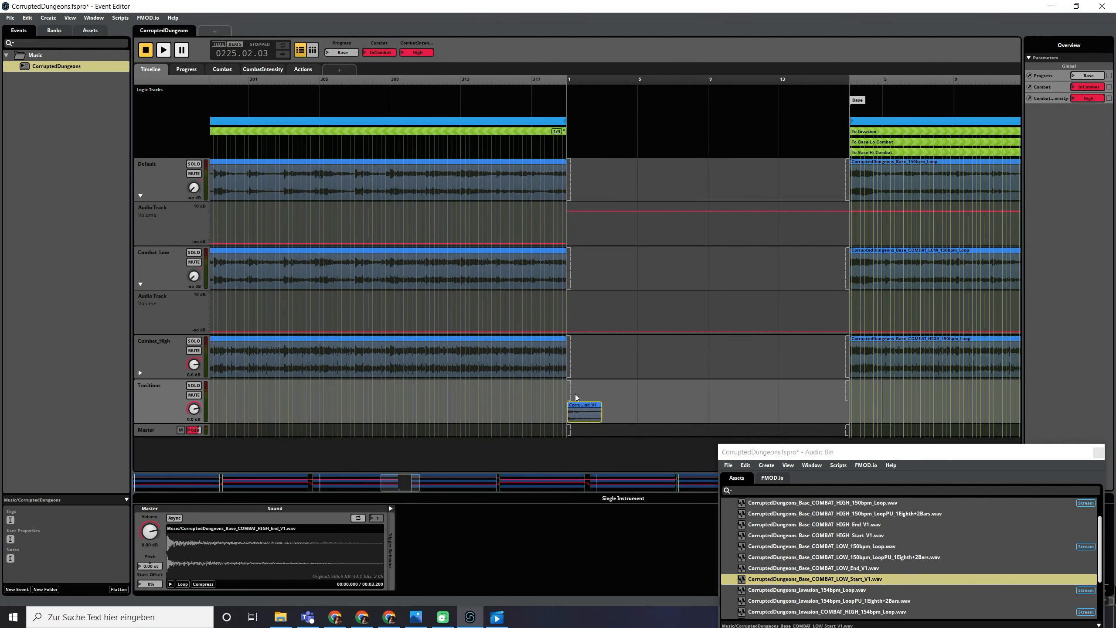
pyautogui.moveTo(851, 76); pyautogui.dragTo(603, 79)
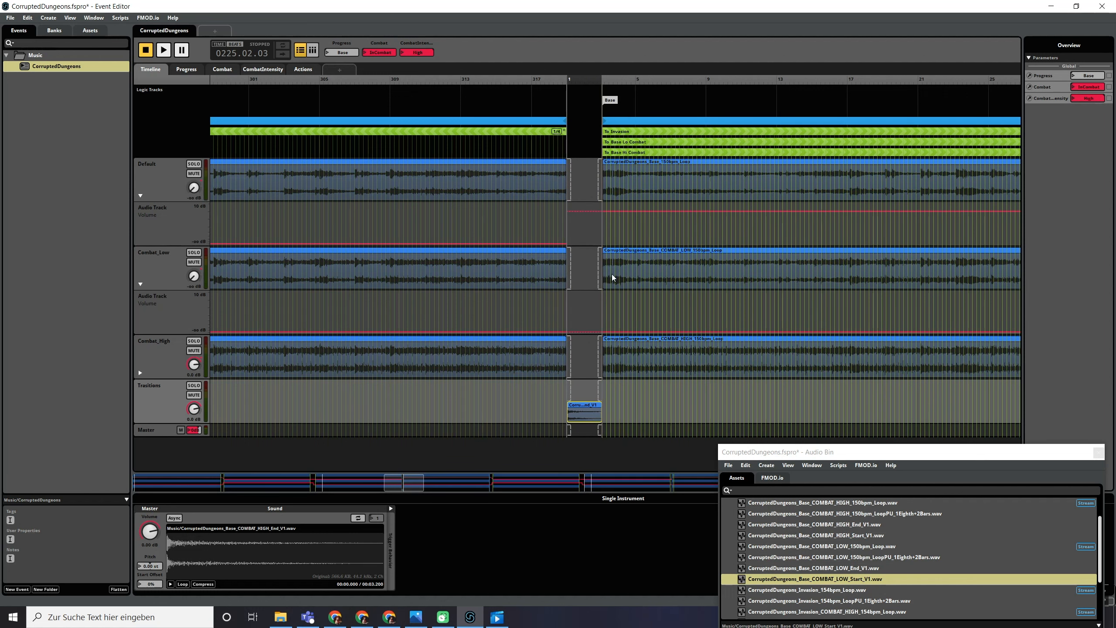
pyautogui.scroll(3, 570, 303)
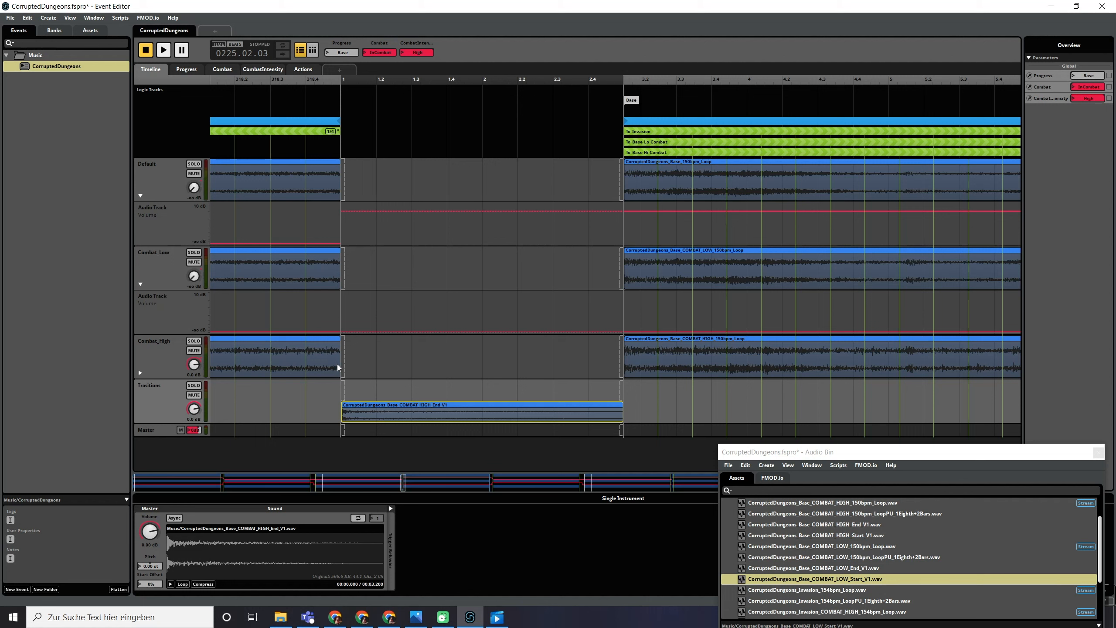
# - Hold Combat_High's volume at 0 dB until about beat 2.3, then add its one-beat source fade-out and a Default destination region across the whole transition
pyautogui.click(140, 373)
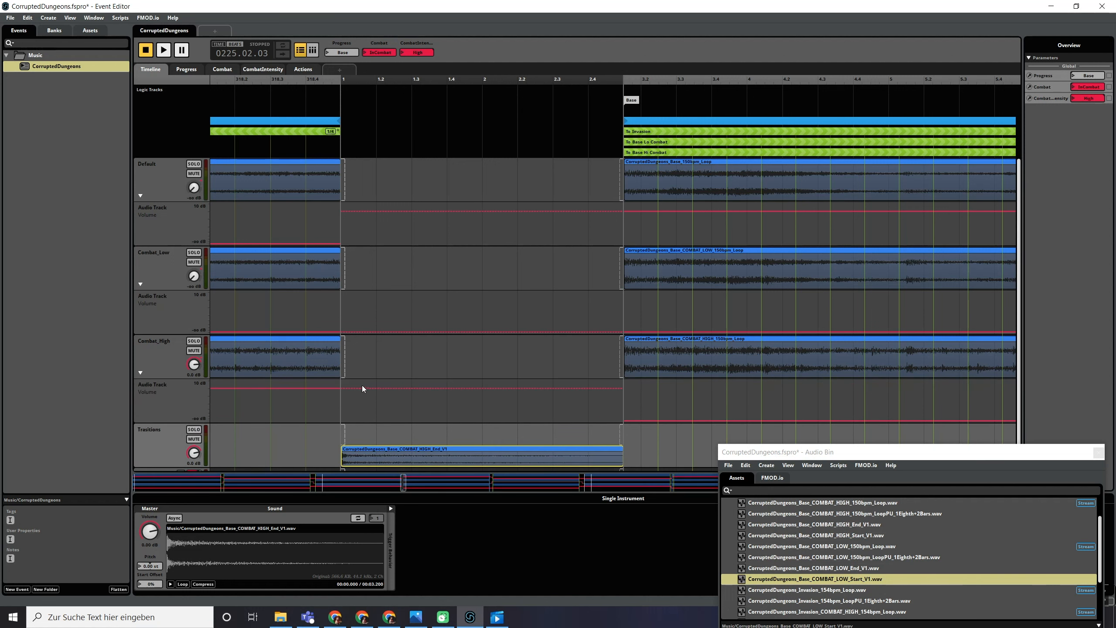
pyautogui.click(478, 389)
pyautogui.moveTo(478, 390); pyautogui.dragTo(562, 388)
pyautogui.moveTo(342, 368)
pyautogui.mouseDown()
pyautogui.moveTo(439, 352)
pyautogui.moveTo(407, 344)
pyautogui.moveTo(377, 371)
pyautogui.moveTo(343, 339)
pyautogui.mouseUp()
pyautogui.moveTo(618, 196)
pyautogui.mouseDown()
pyautogui.moveTo(338, 194)
pyautogui.moveTo(351, 187)
pyautogui.mouseUp()
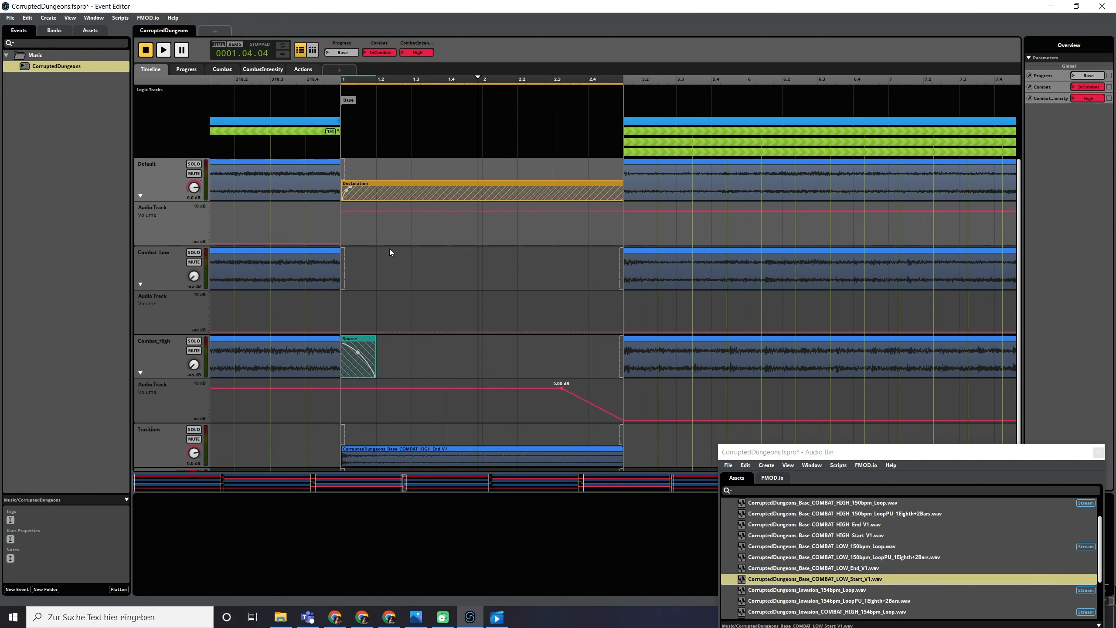
# - Audition the transition from bar 312 of the Base Hi Combat loop by switching Combat to NoCombat during playback
pyautogui.scroll(-5, 441, 376)
pyautogui.click(313, 78)
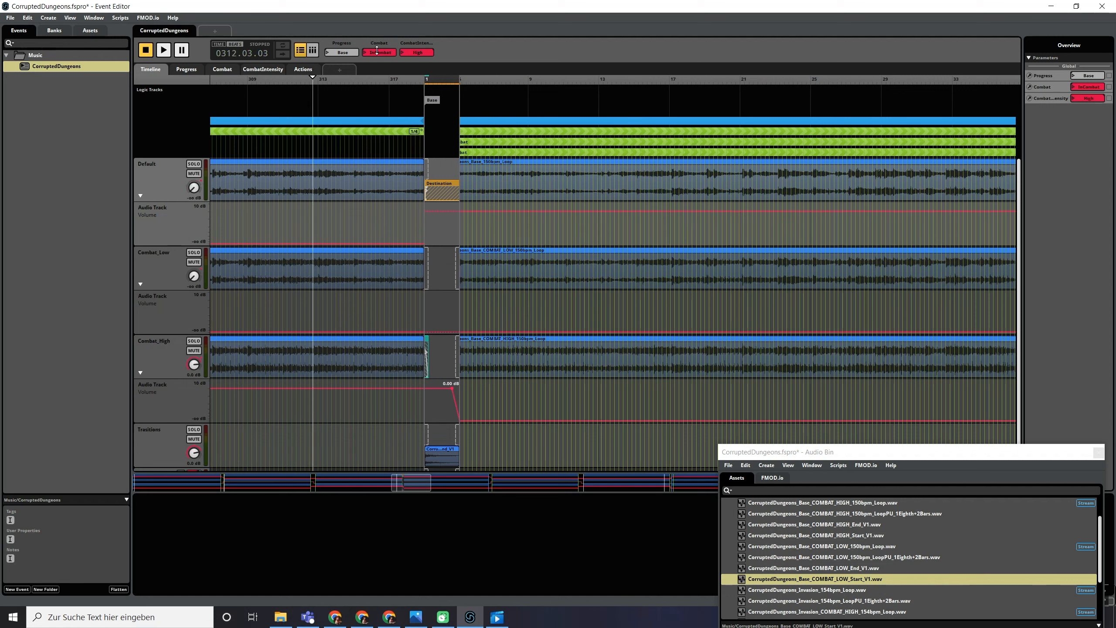
pyautogui.press('space')
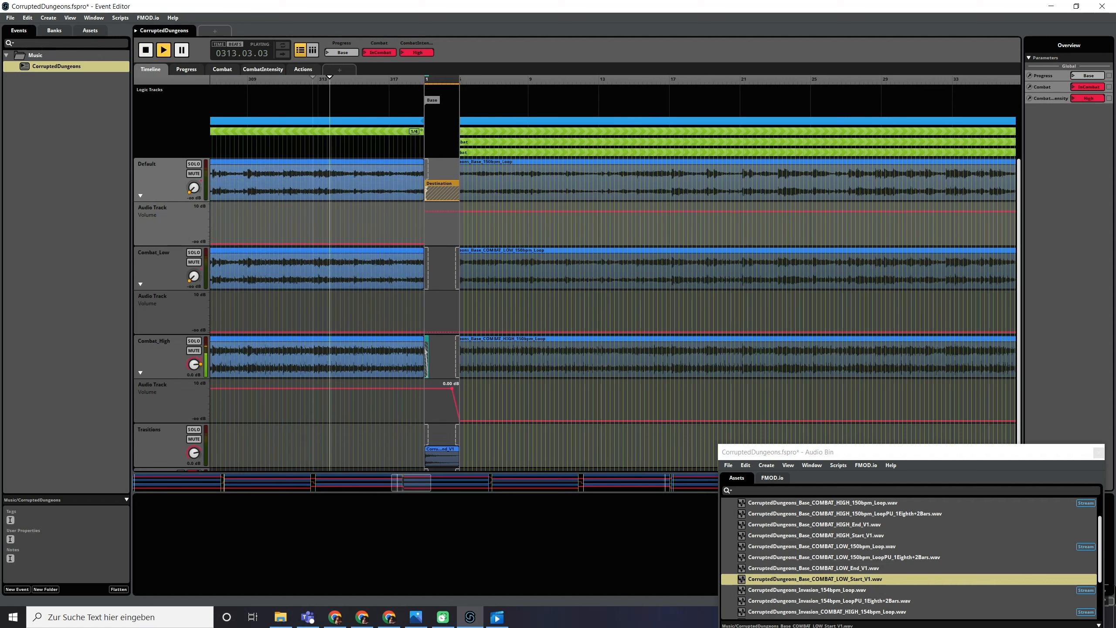
pyautogui.moveTo(389, 52); pyautogui.dragTo(389, 66)
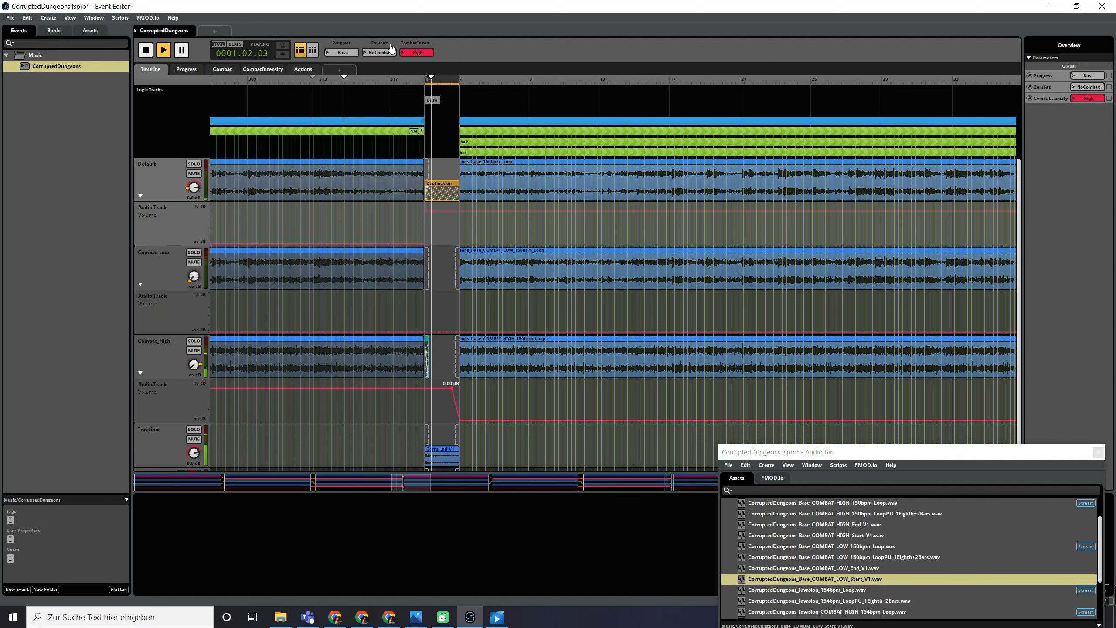
pyautogui.press('space')
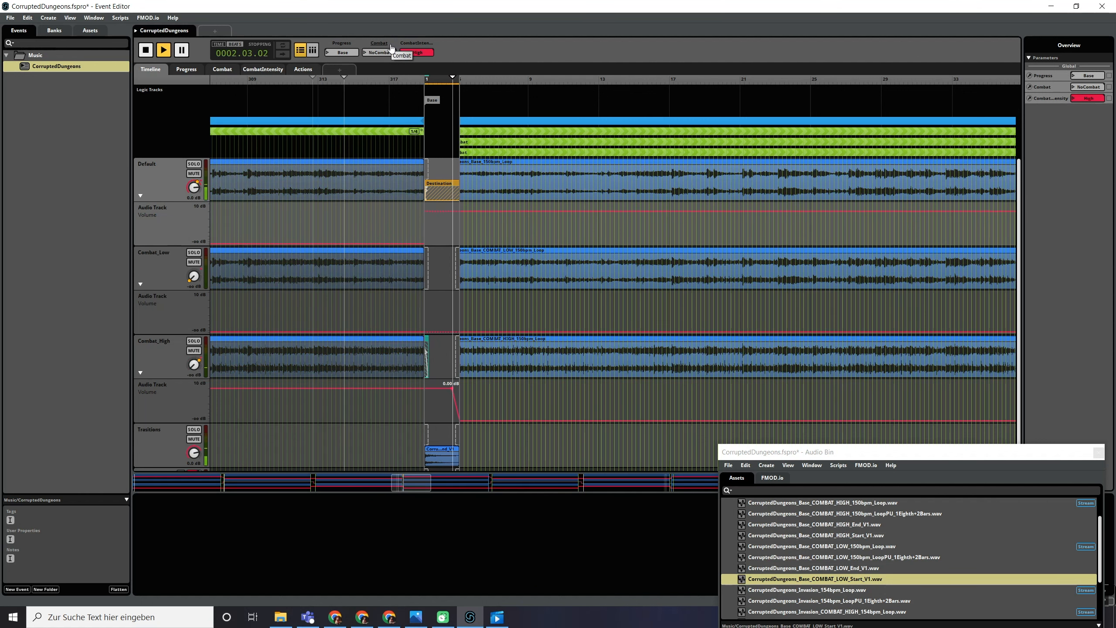
# - Add a 0 dB volume automation point on the Default track at the start of the transition timeline
pyautogui.scroll(2, 446, 218)
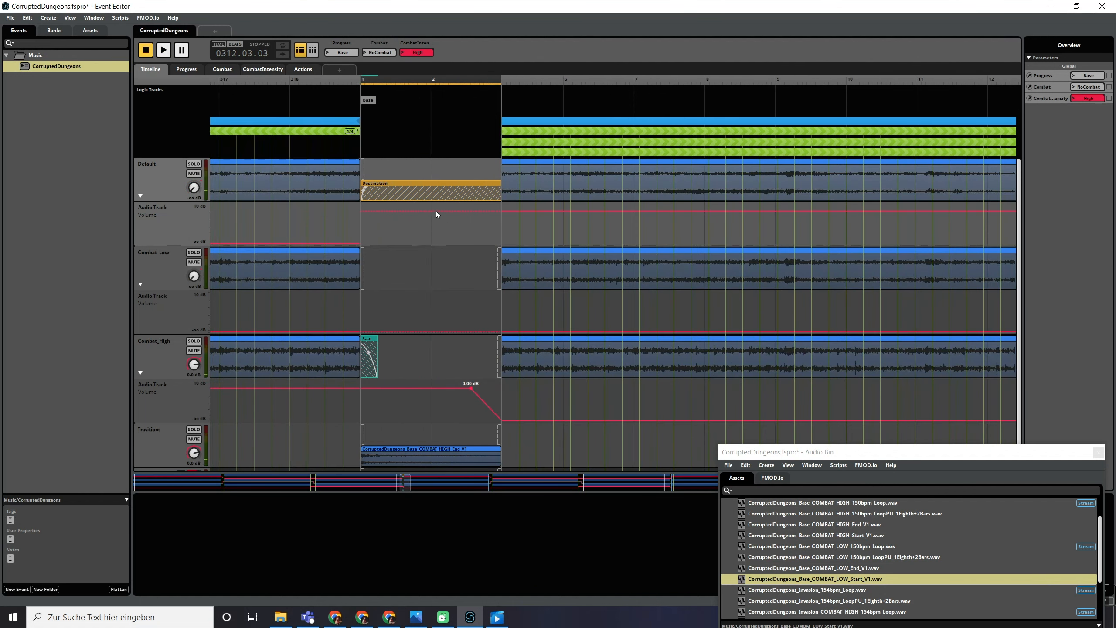
pyautogui.click(436, 211)
pyautogui.moveTo(361, 214); pyautogui.dragTo(361, 212)
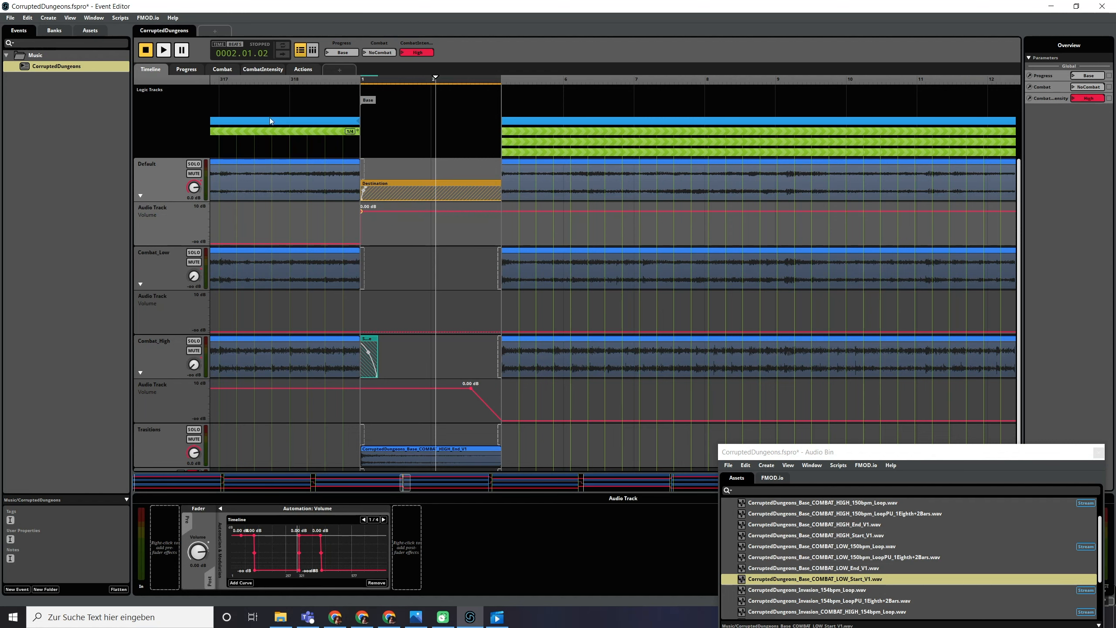
# - On the main timeline, move Default's volume rise to the Base Hi Combat loop's end at bar 319 and Combat_High's volume drop right after it
pyautogui.doubleClick(296, 130)
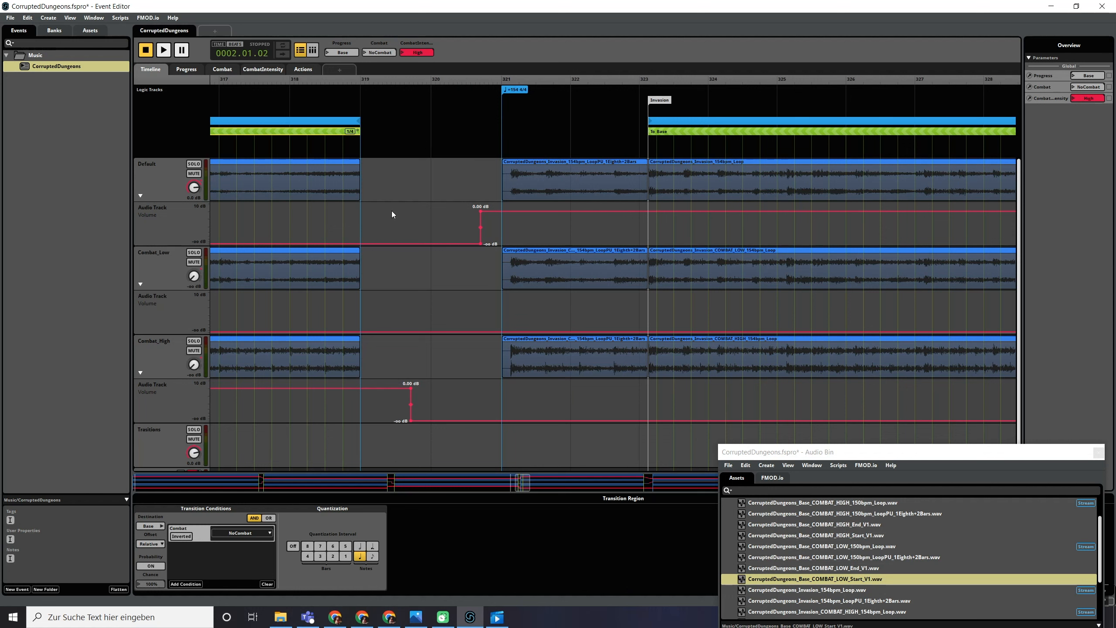
pyautogui.click(361, 244)
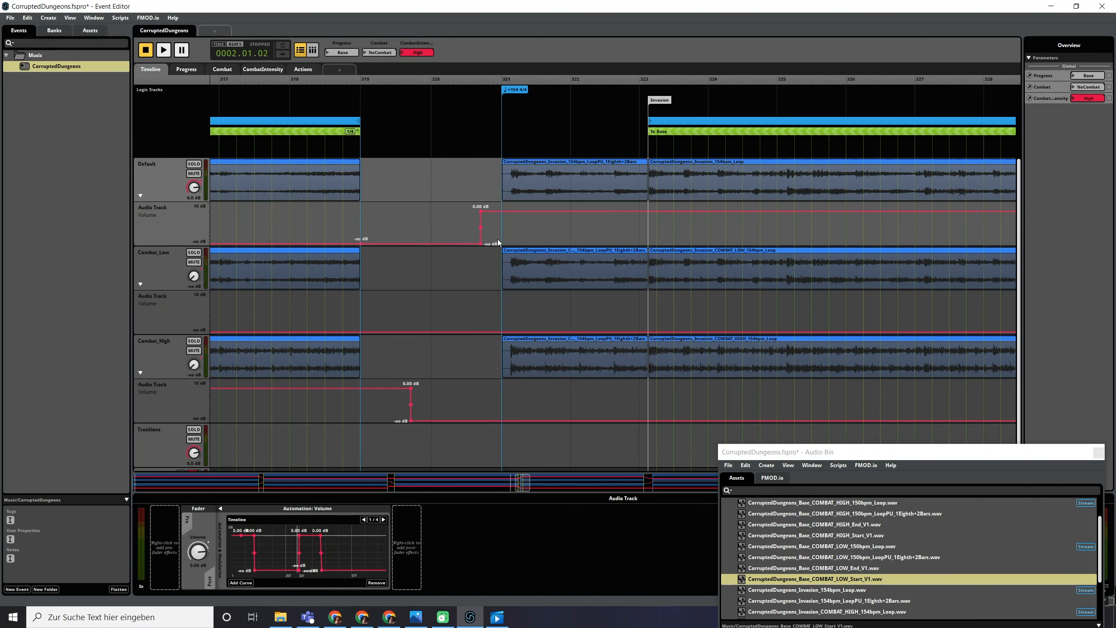
pyautogui.moveTo(481, 244); pyautogui.dragTo(360, 211)
pyautogui.click(362, 388)
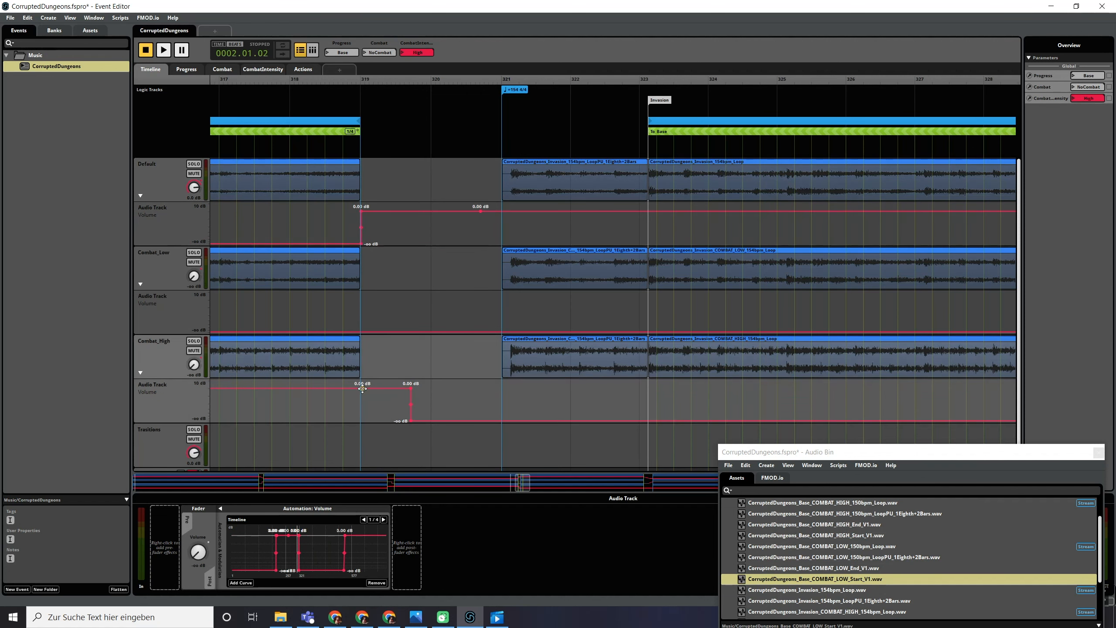
pyautogui.moveTo(410, 387); pyautogui.dragTo(374, 398)
# - Audition the Base Hi Combat to Base transition from bar 317, starting with Combat at InCombat and switching to NoCombat
pyautogui.doubleClick(314, 129)
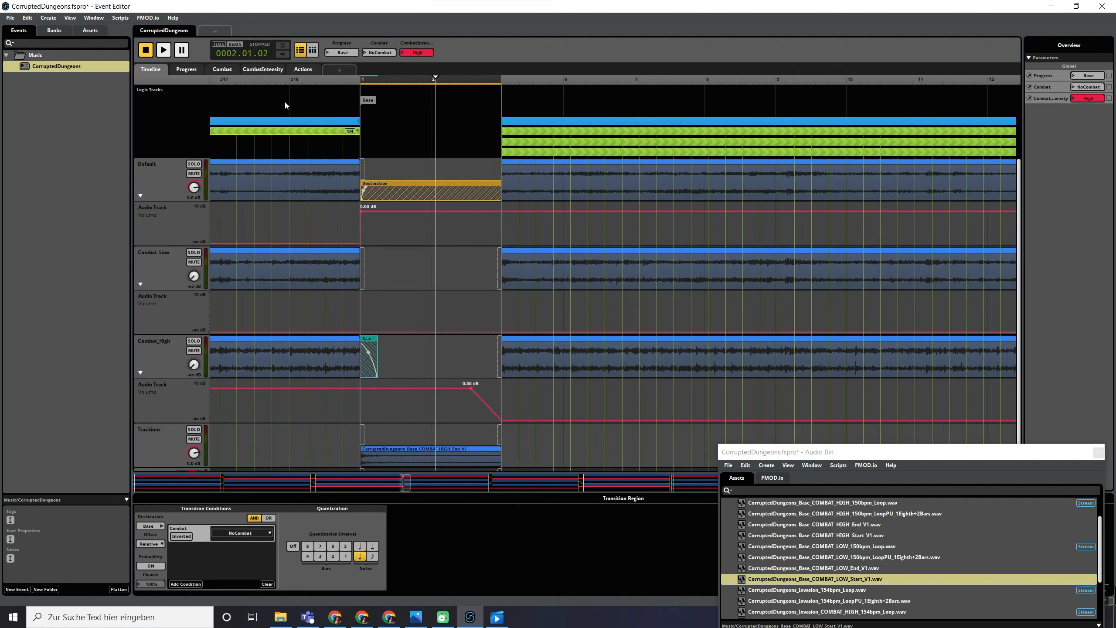
pyautogui.click(247, 79)
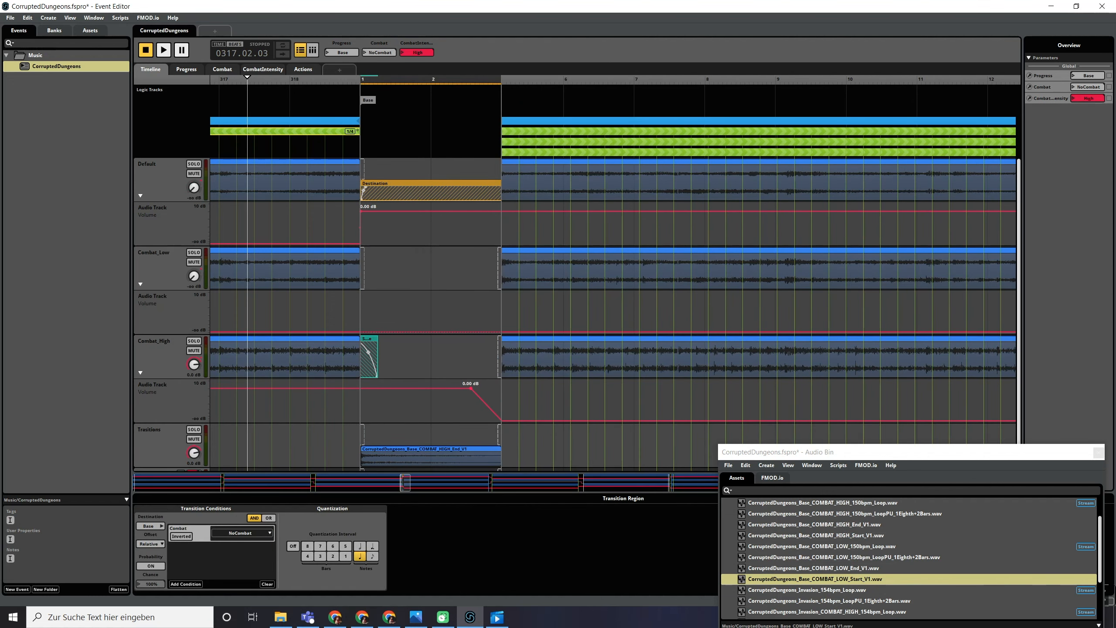
pyautogui.click(380, 52)
pyautogui.press('space')
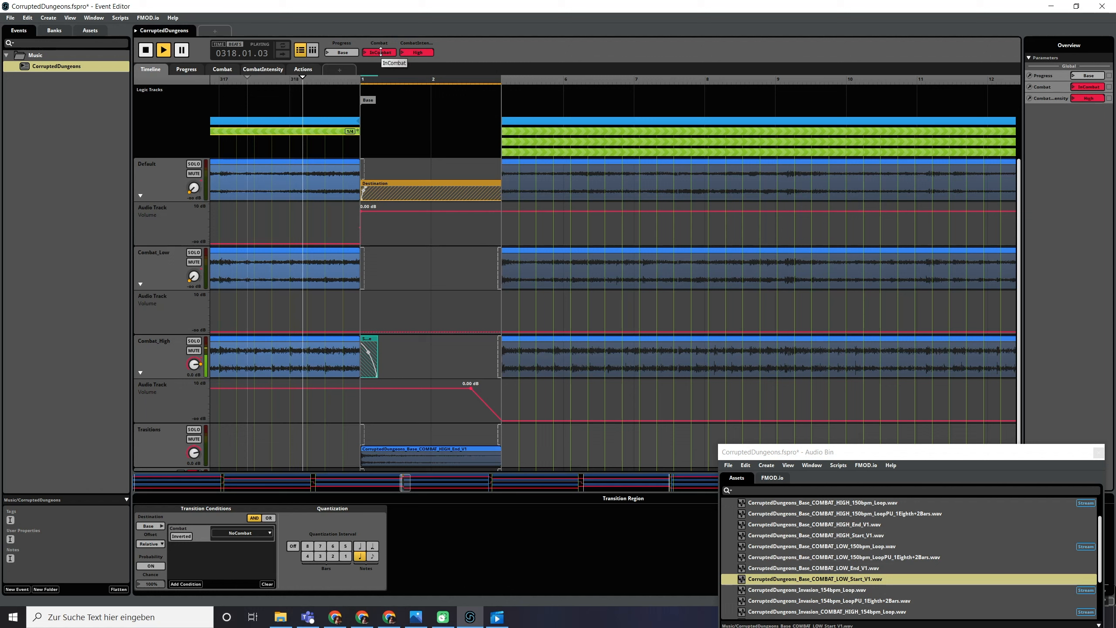
pyautogui.click(381, 51)
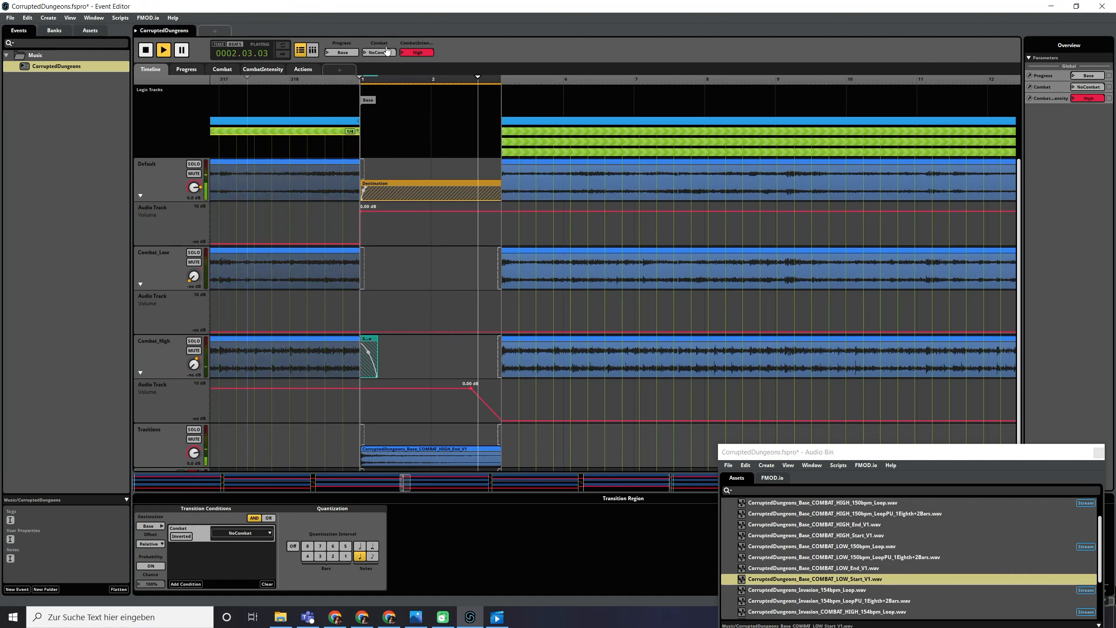
pyautogui.press('space')
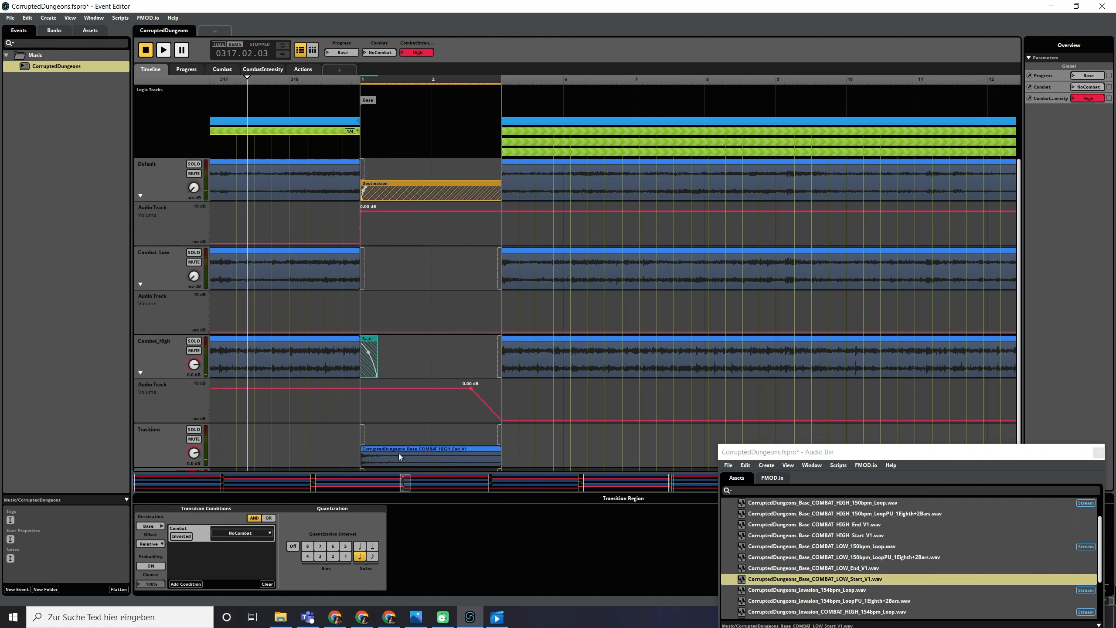
# - Lower the COMBAT_HIGH_End_V1 instrument's volume to -1 dB and audition the transition again by switching Combat from InCombat to NoCombat
pyautogui.click(399, 456)
pyautogui.moveTo(149, 538); pyautogui.dragTo(150, 543)
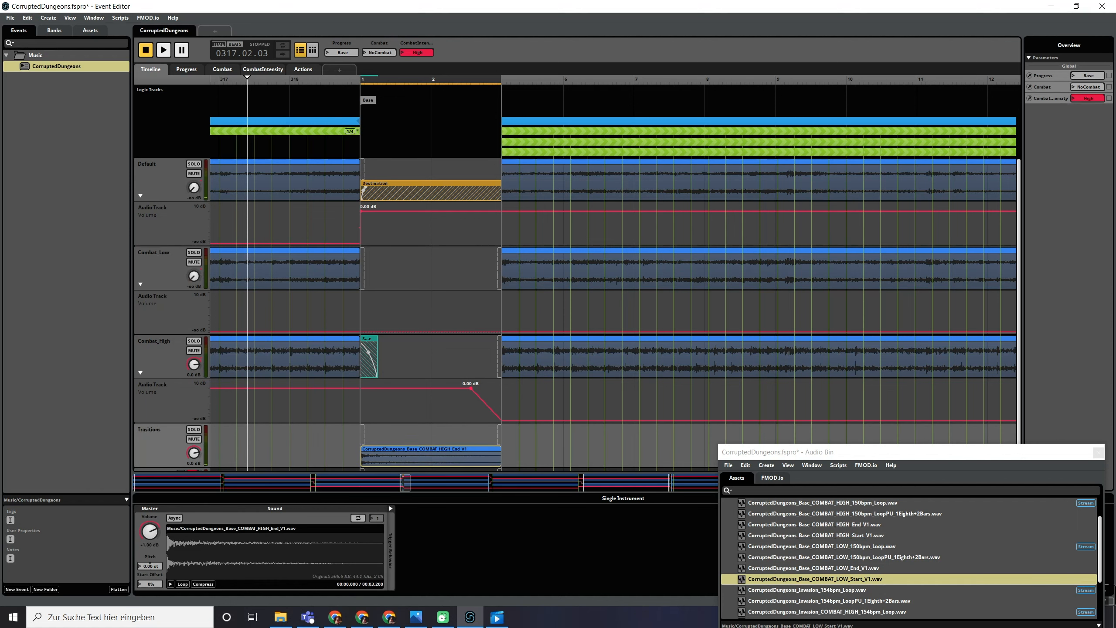
pyautogui.click(244, 80)
pyautogui.click(383, 53)
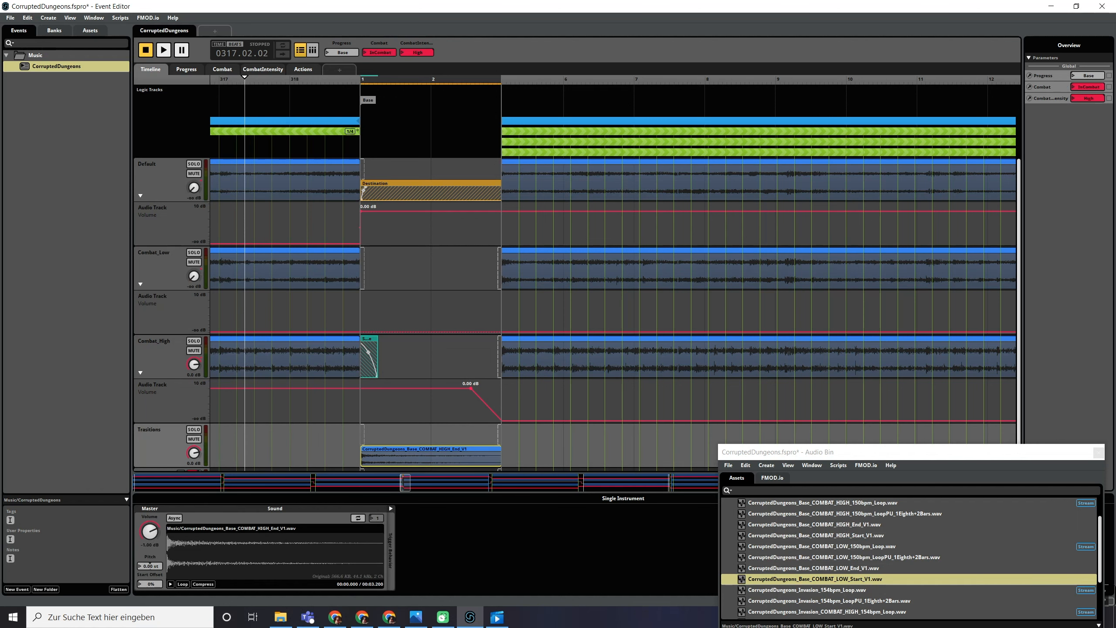
pyautogui.press('space')
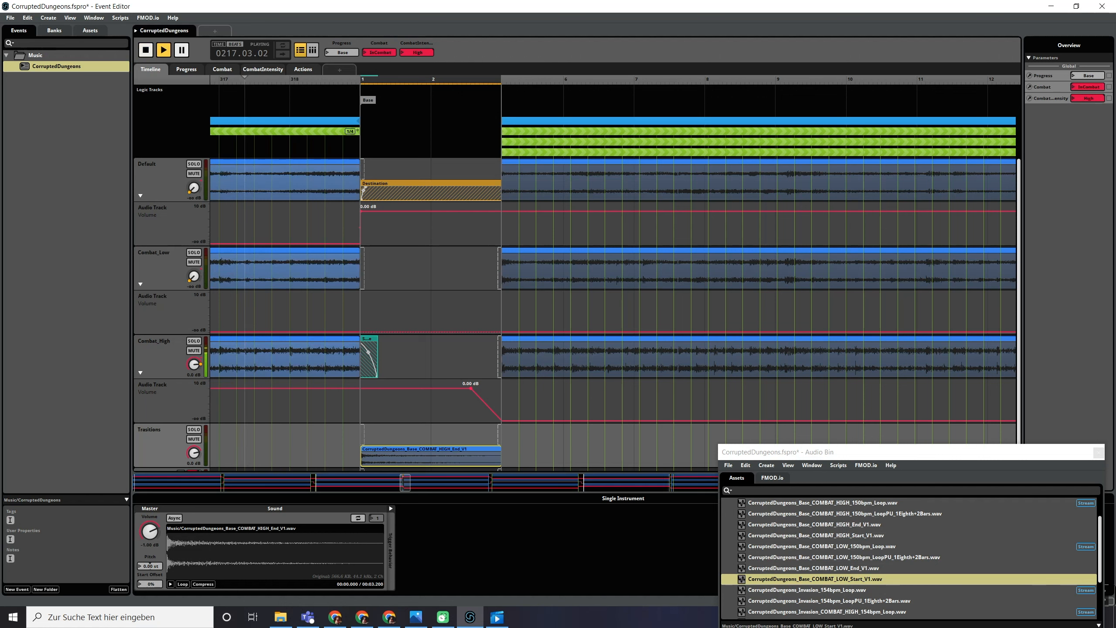
pyautogui.click(383, 52)
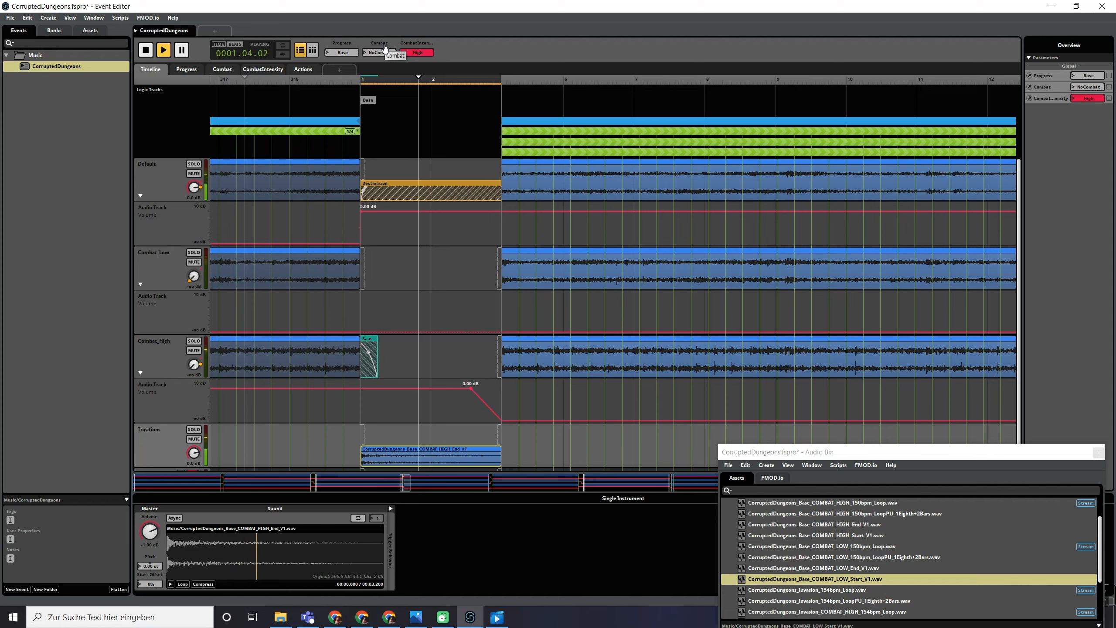
pyautogui.press('space')
# - Bend the Combat_High source fade-out into a steeper initial drop and adjust the Default destination fade-in
pyautogui.scroll(8, 367, 354)
pyautogui.moveTo(515, 353); pyautogui.dragTo(505, 371)
pyautogui.moveTo(447, 187); pyautogui.dragTo(511, 185)
# - Audition the reshaped fades from bar 317 by switching Combat to NoCombat, and save the project
pyautogui.scroll(-10, 479, 308)
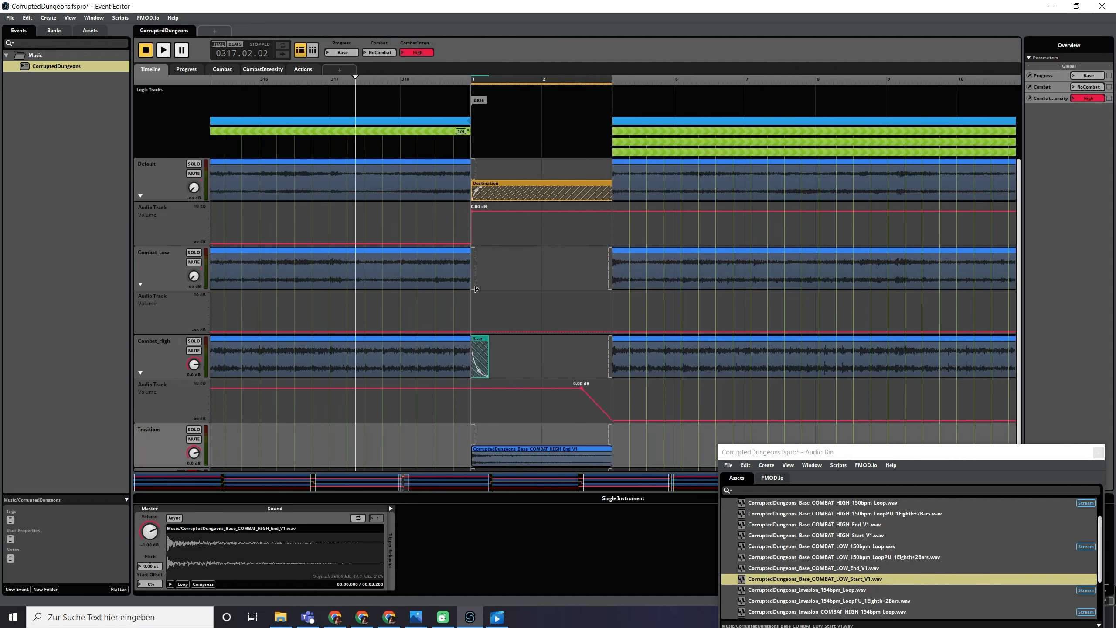
pyautogui.press('space')
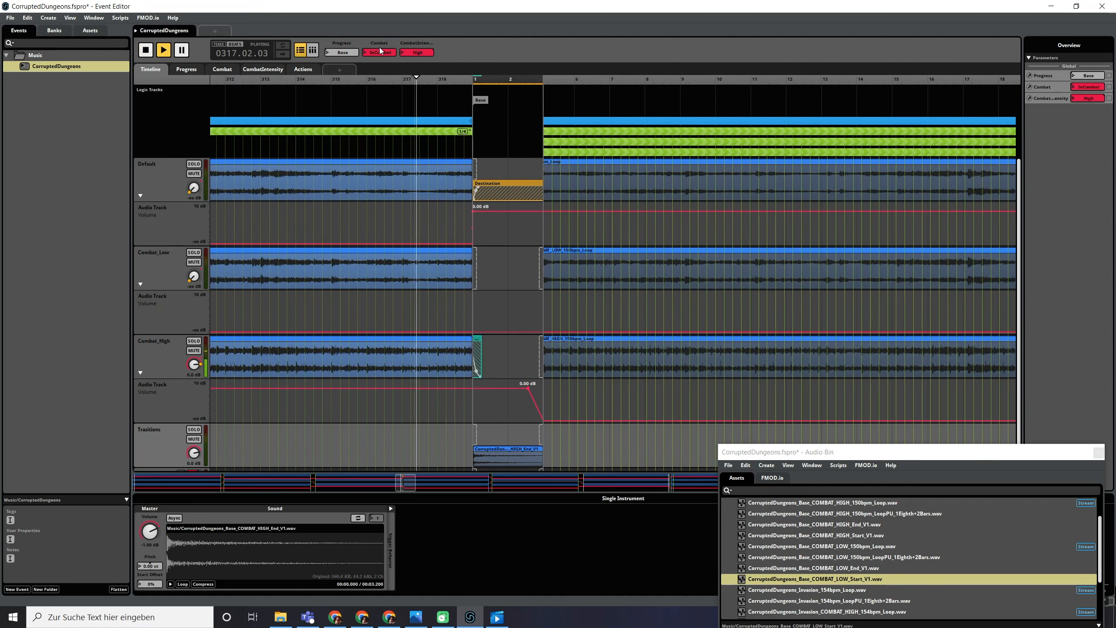
pyautogui.click(382, 53)
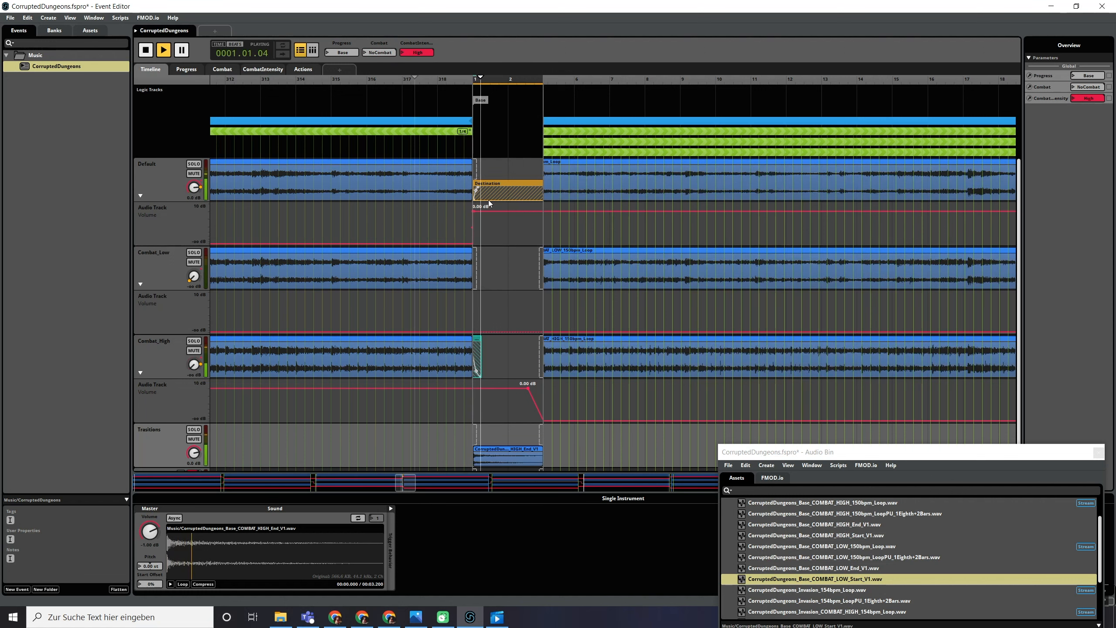
pyautogui.press('space')
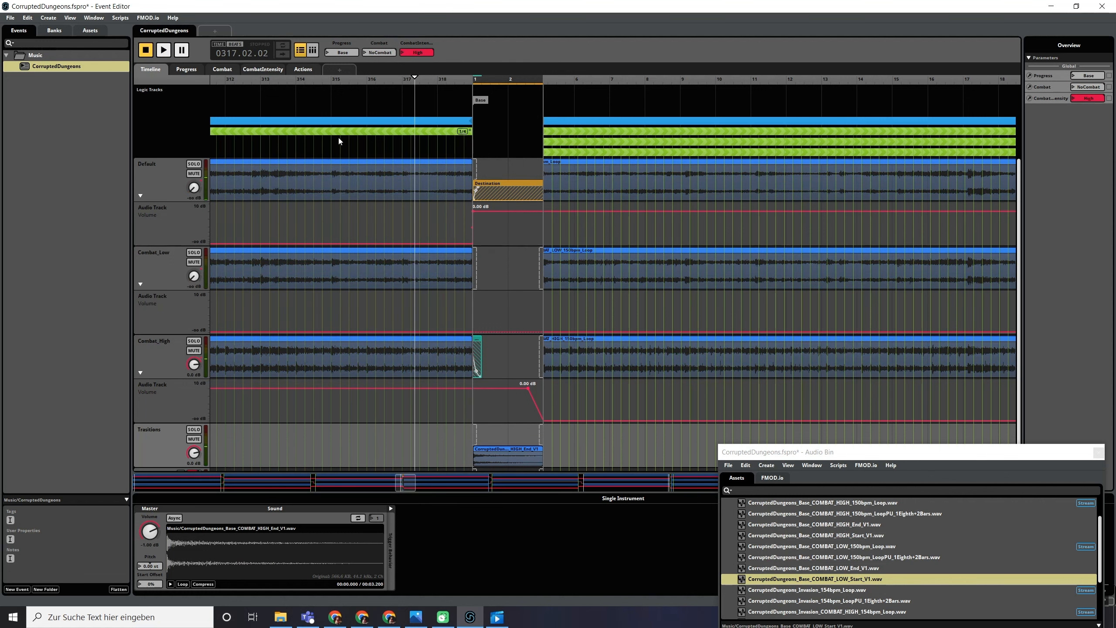
pyautogui.hotkey('ctrl', 's')
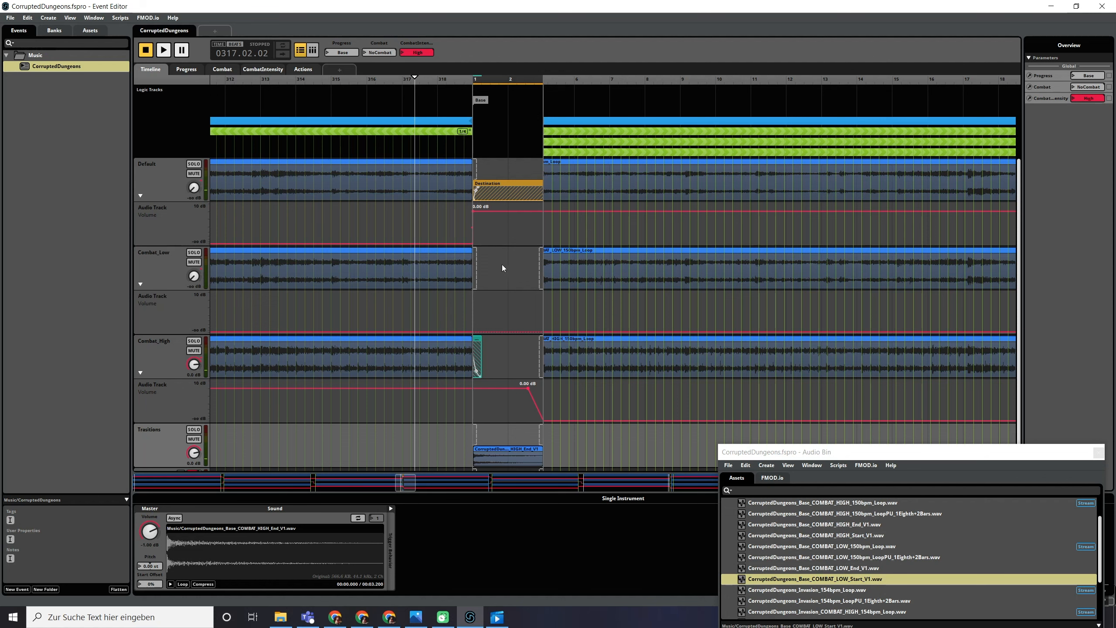
# - Return to the main timeline and review the transition regions across the Base and Invasion sections
pyautogui.scroll(2, 458, 255)
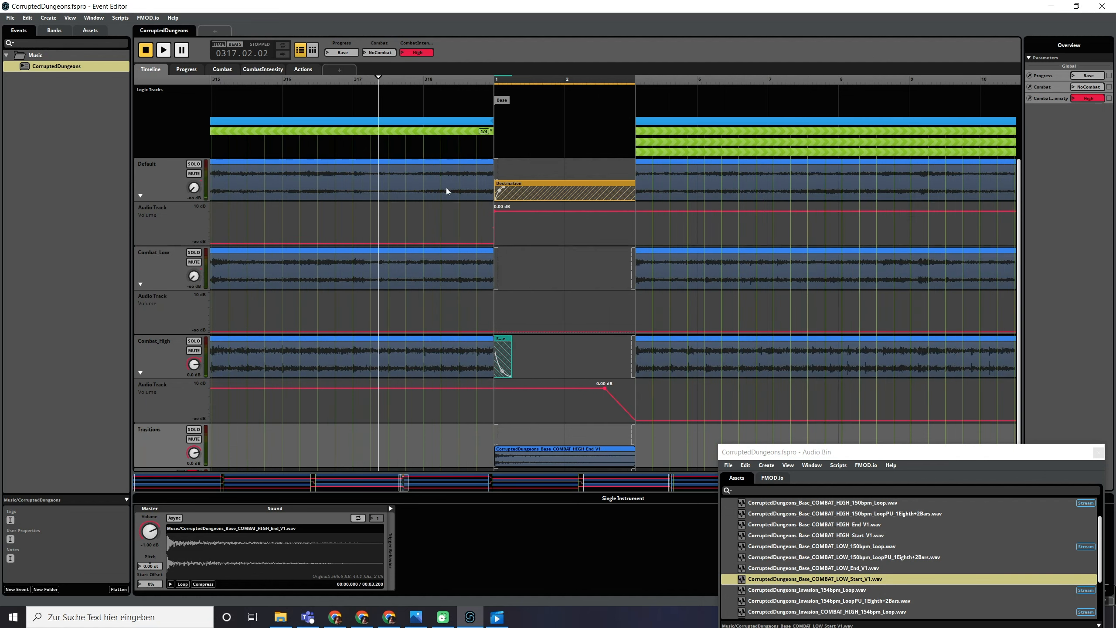
pyautogui.scroll(-6, 447, 189)
pyautogui.click(421, 120)
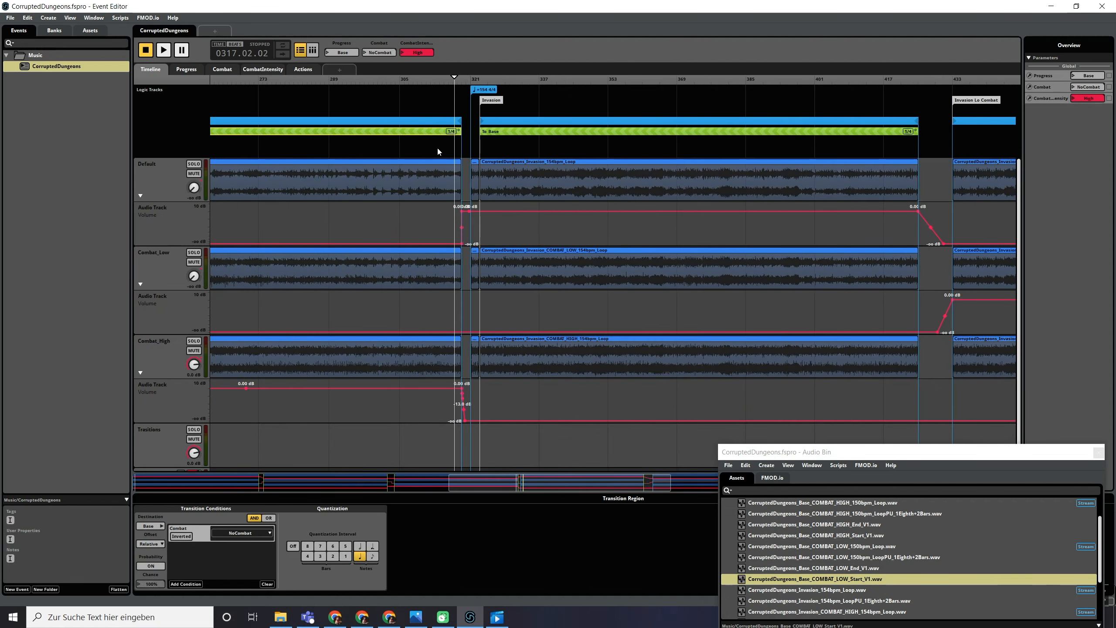
pyautogui.hscroll(-6, 422, 143)
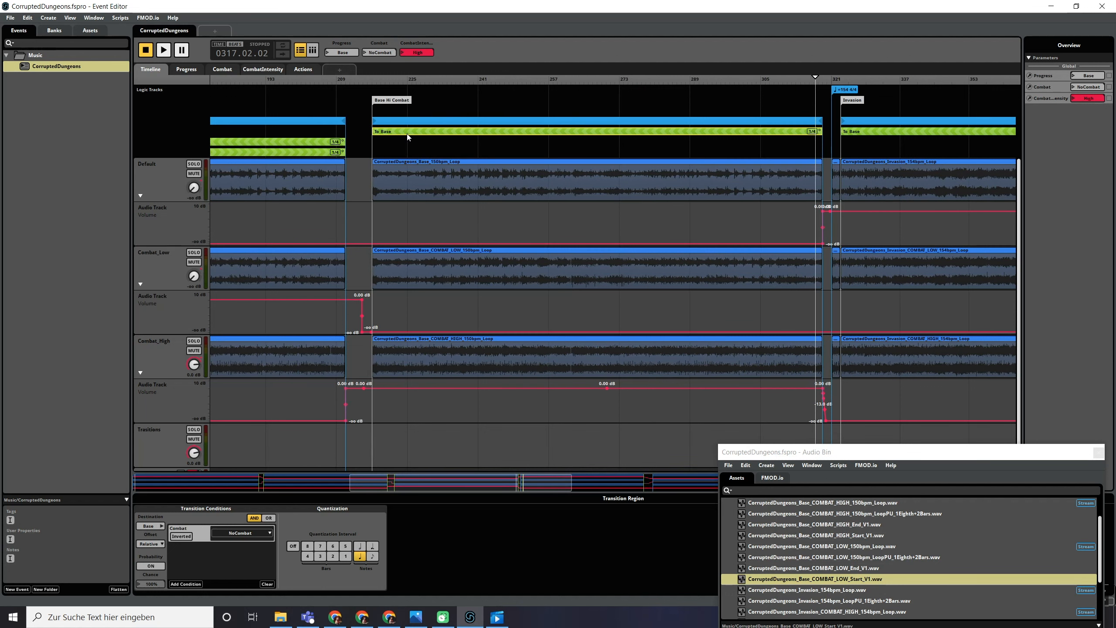
pyautogui.scroll(-5, 403, 138)
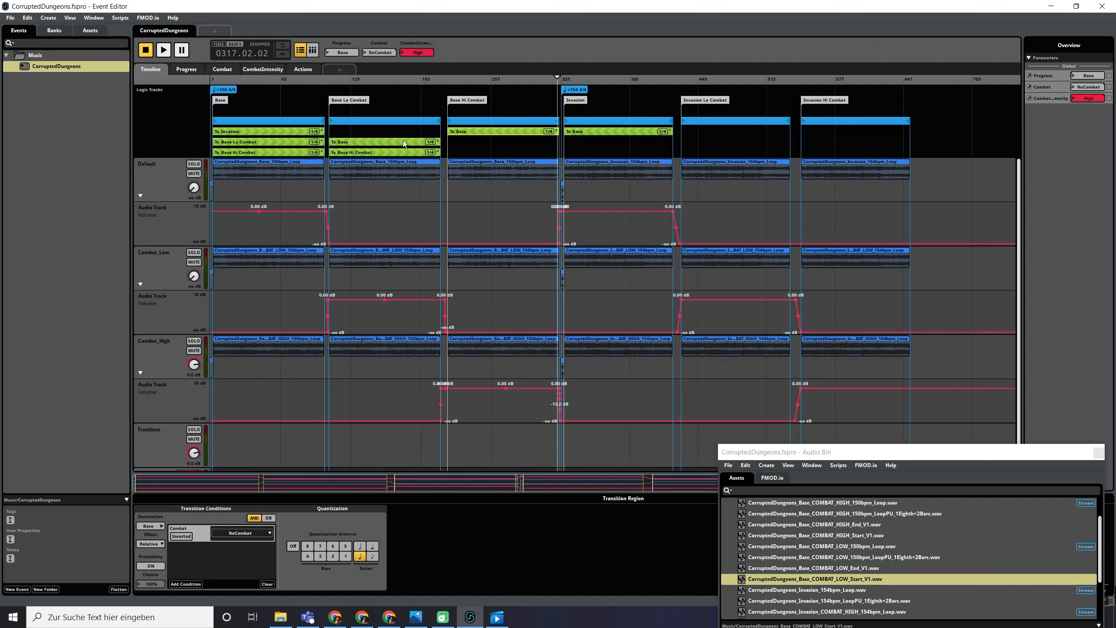
# - Add a transition region to the Base Lo Combat marker beneath the To Base region in Base Hi Combat, spanning the whole section
pyautogui.moveTo(385, 144)
pyautogui.mouseDown()
pyautogui.moveTo(390, 134)
pyautogui.moveTo(398, 152)
pyautogui.mouseUp()
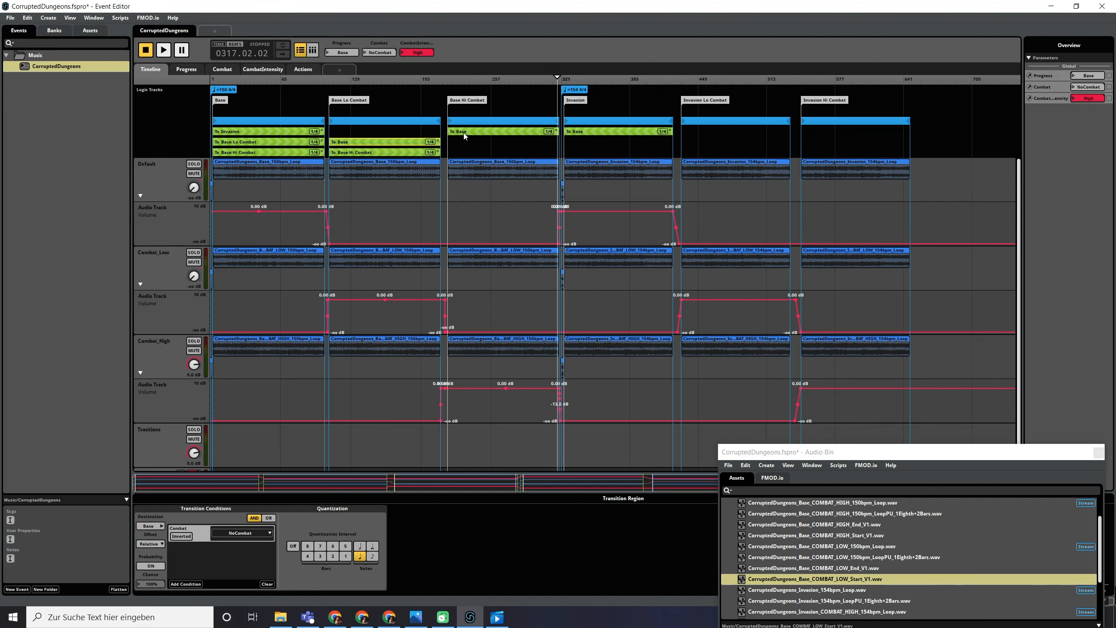
pyautogui.moveTo(464, 133); pyautogui.dragTo(457, 145)
pyautogui.rightClick(450, 154)
pyautogui.moveTo(513, 251)
pyautogui.moveTo(553, 251)
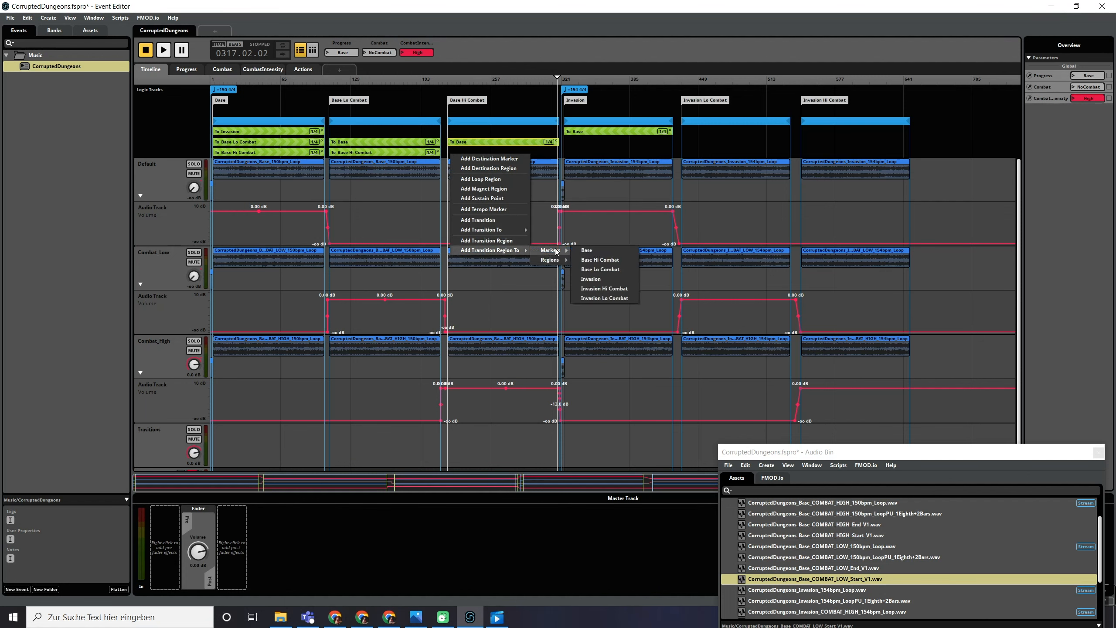
pyautogui.click(604, 272)
pyautogui.moveTo(458, 155); pyautogui.dragTo(556, 149)
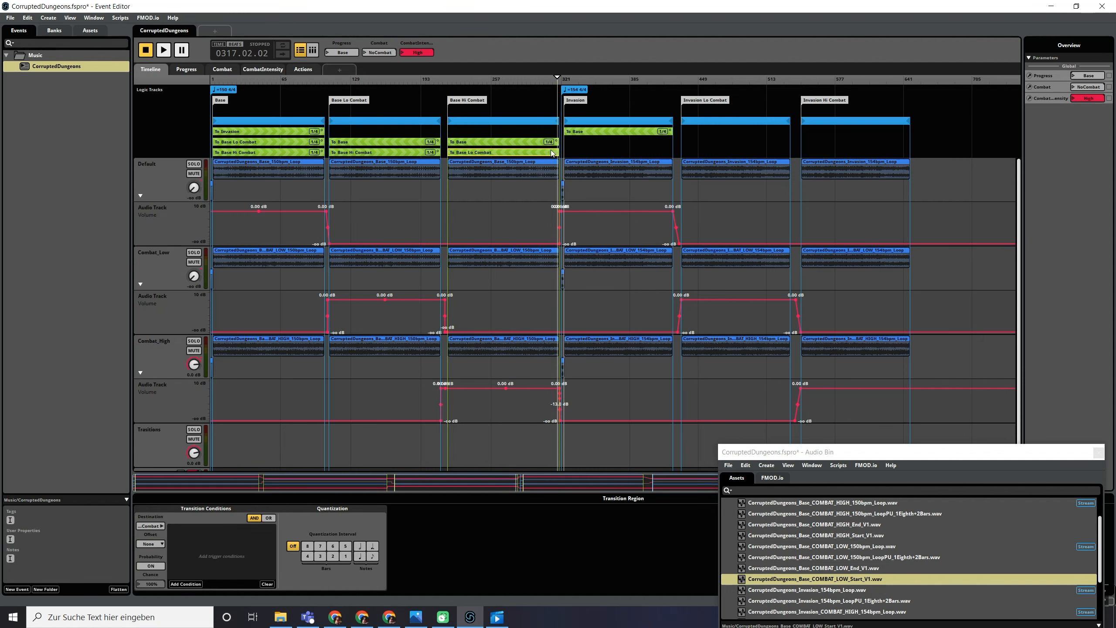
# - Set the Base Lo Combat transition region to Relative, with a CombatIntensity Low condition and quarter-note quantization
pyautogui.scroll(3, 554, 152)
pyautogui.scroll(-1, 555, 152)
pyautogui.click(155, 544)
pyautogui.click(159, 565)
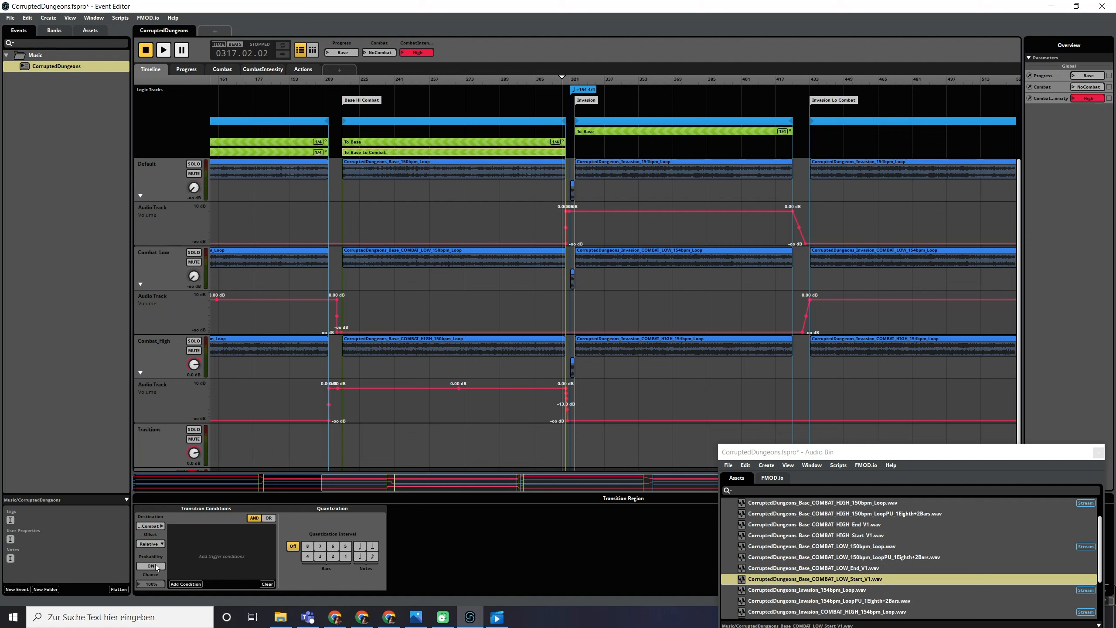
pyautogui.click(186, 585)
pyautogui.moveTo(216, 565)
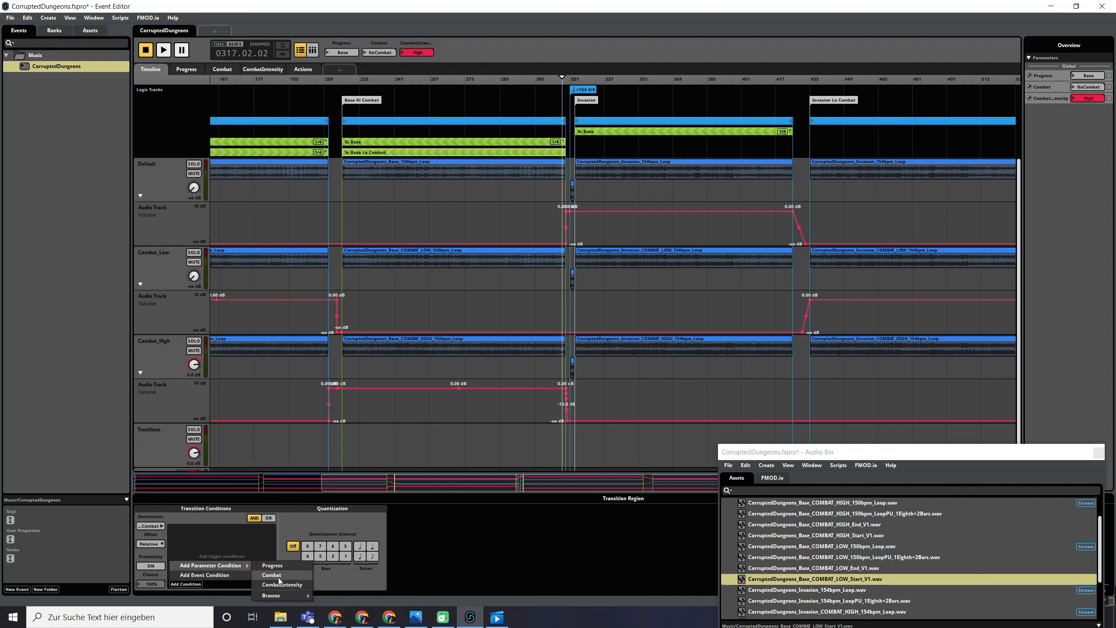
pyautogui.click(281, 585)
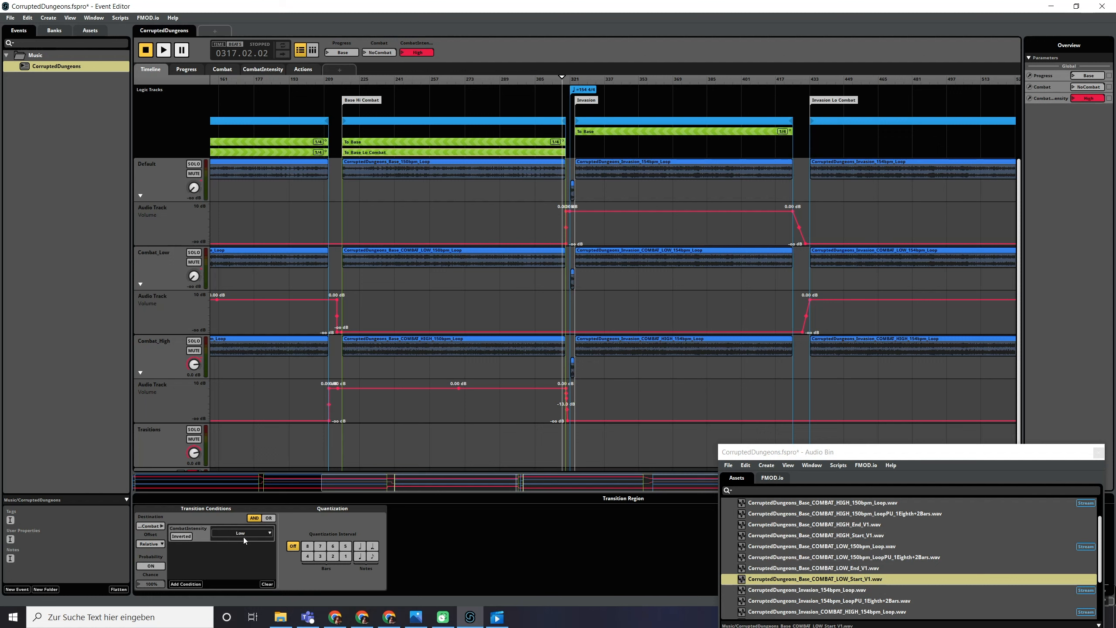
pyautogui.click(359, 557)
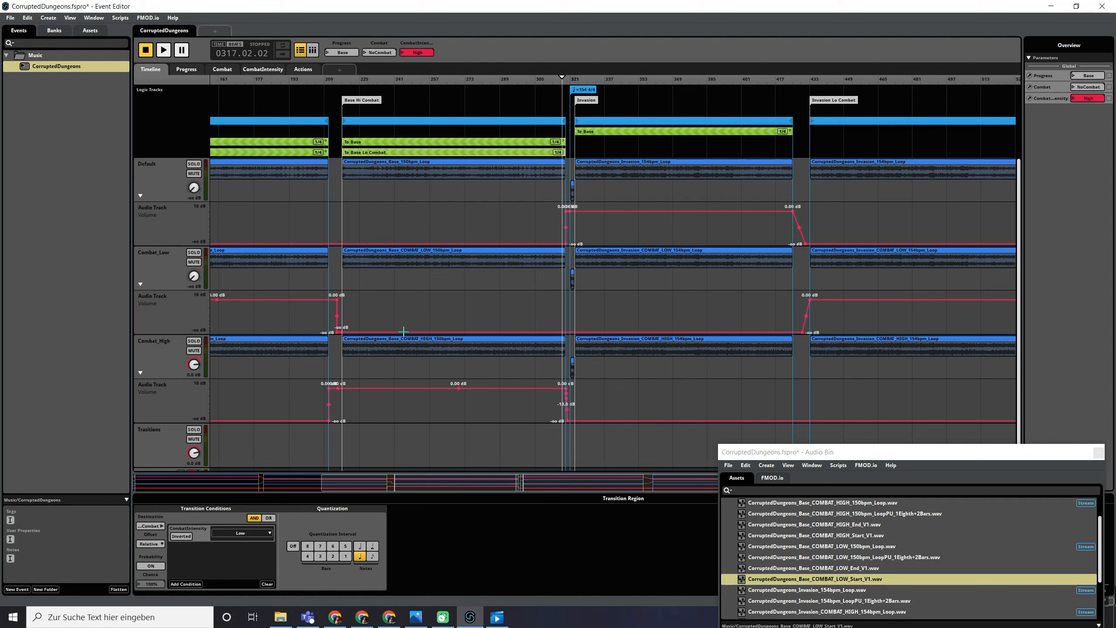
# - Place COMBAT_HIGH_End_V1 on the Transitions track of the Base Hi to Base Lo Combat transition and adjust its length to about two and a half beats
pyautogui.scroll(2, 584, 204)
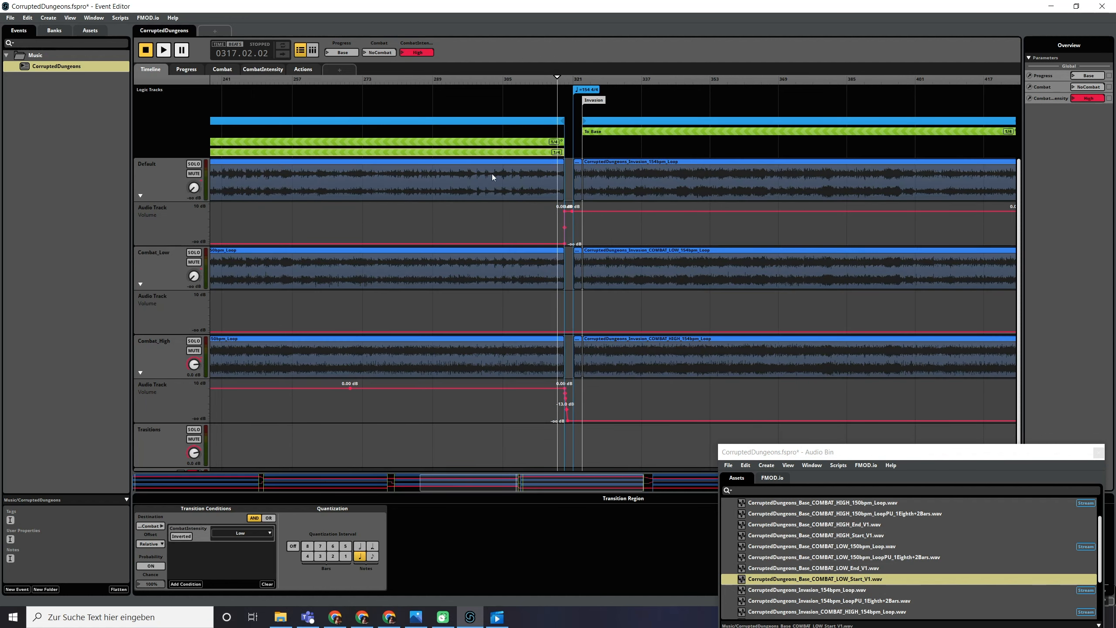
pyautogui.scroll(2, 456, 173)
pyautogui.scroll(3, 645, 164)
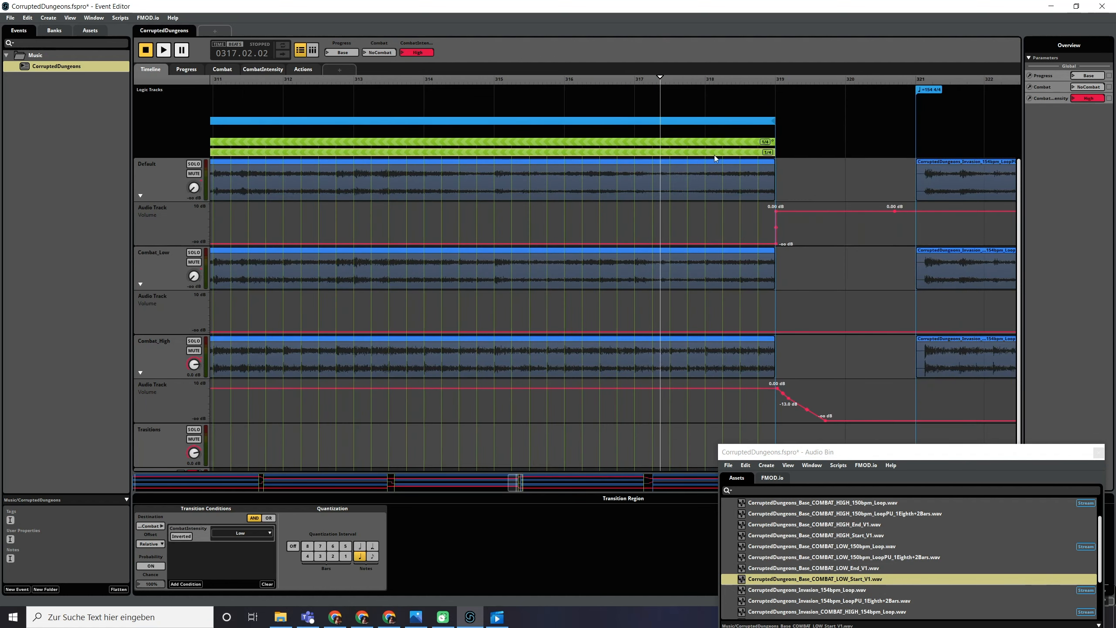
pyautogui.hscroll(1, 590, 205)
pyautogui.hscroll(2, 573, 189)
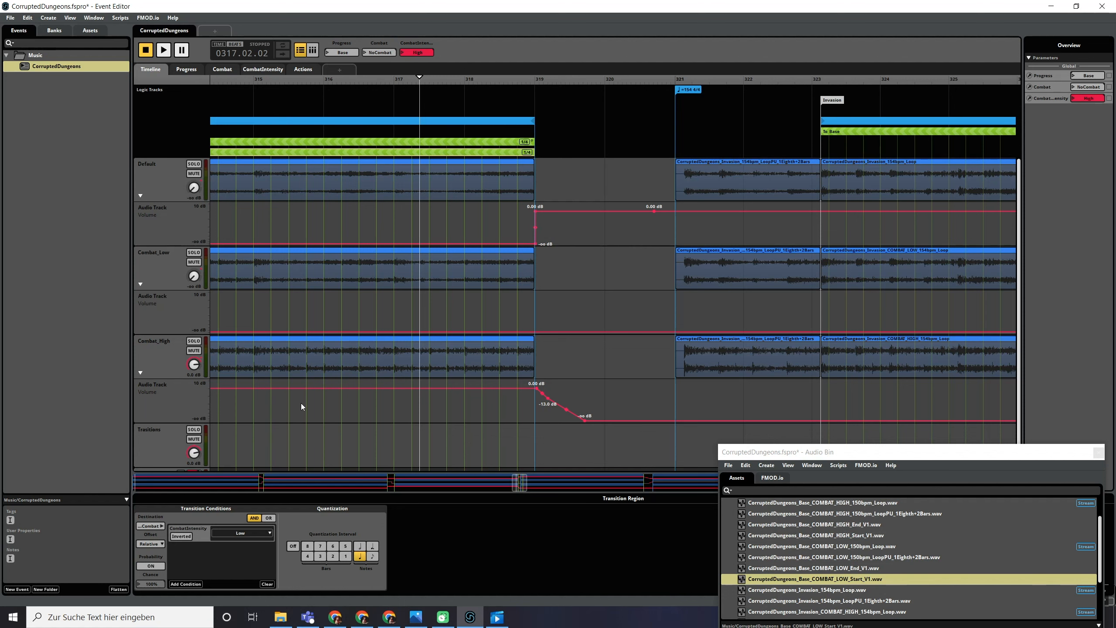
pyautogui.click(421, 149)
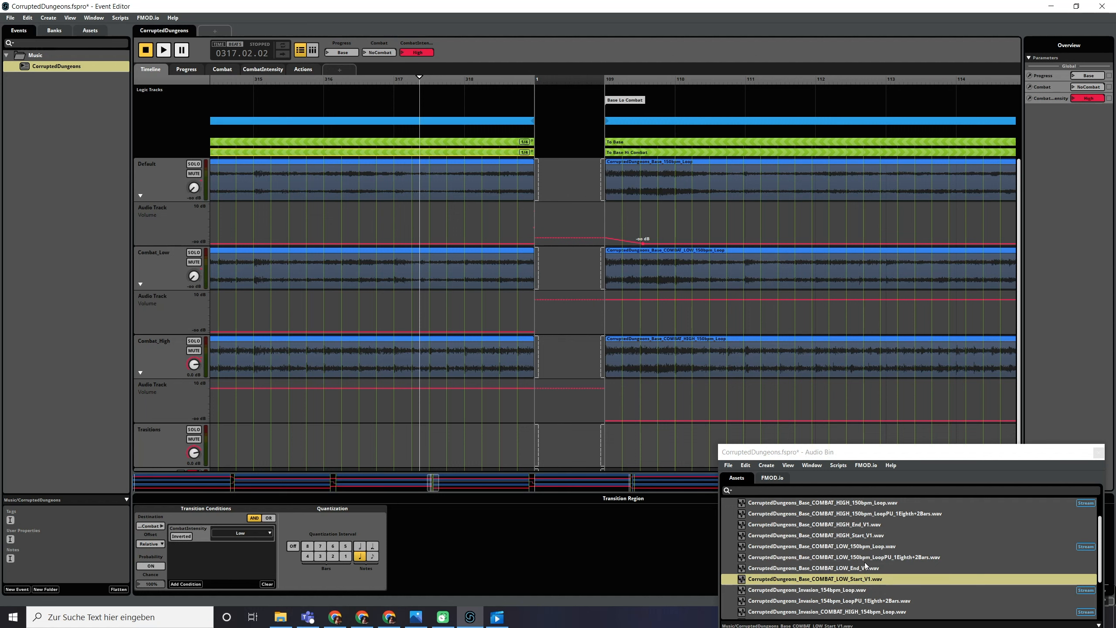
pyautogui.moveTo(856, 525); pyautogui.dragTo(463, 435)
pyautogui.scroll(3, 567, 440)
pyautogui.moveTo(725, 78); pyautogui.dragTo(621, 82)
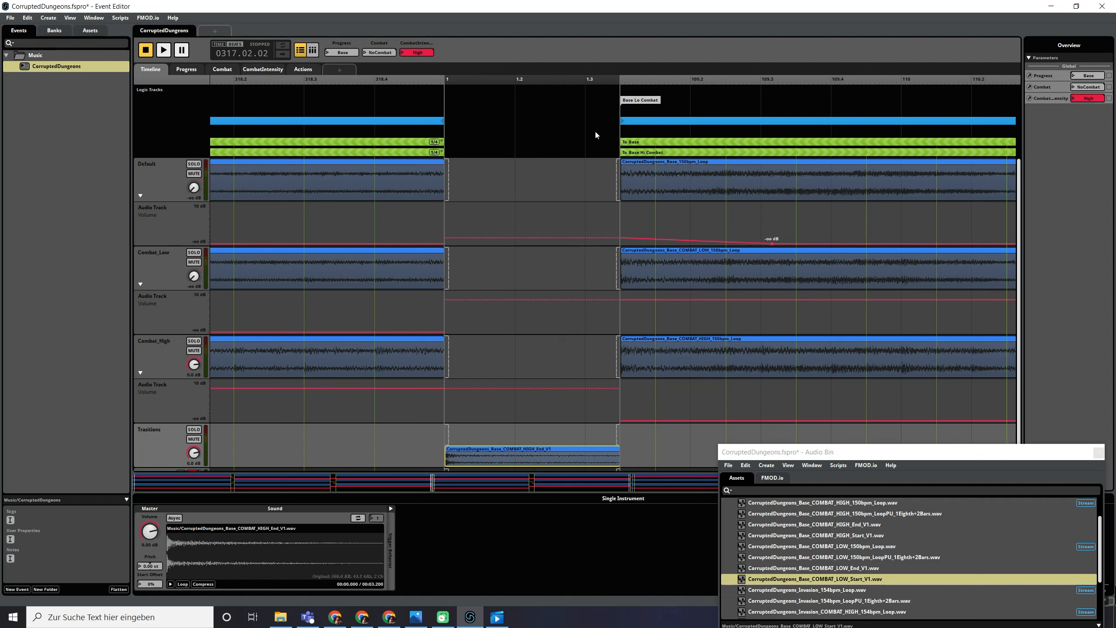
# - Add a short source fade-out on Combat_High and a destination region across the transition on Combat_Low
pyautogui.moveTo(449, 377); pyautogui.dragTo(464, 377)
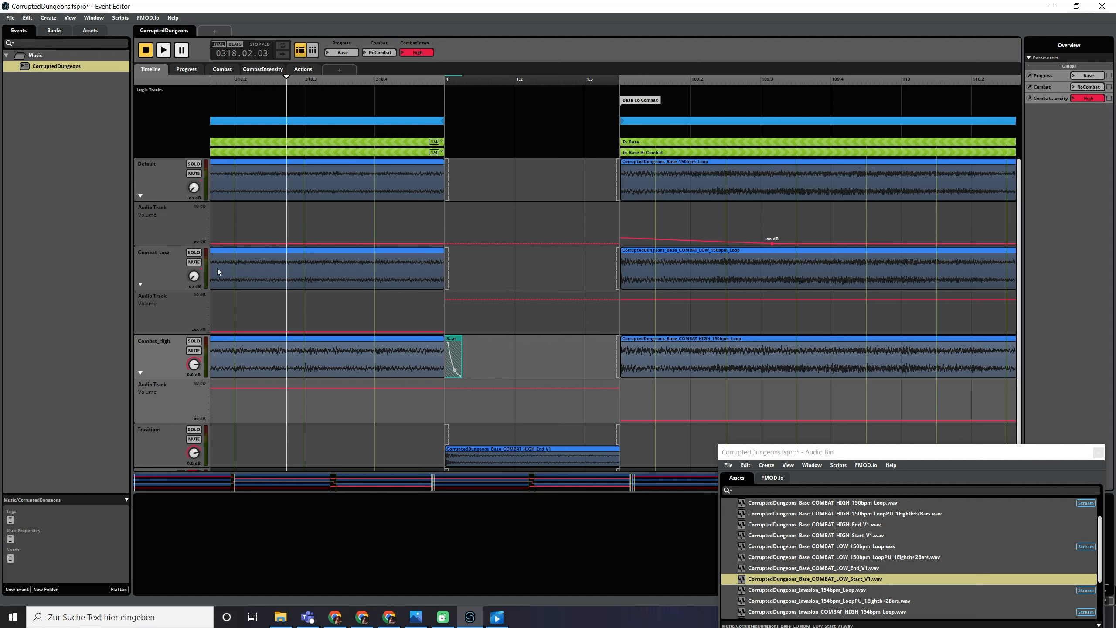
pyautogui.click(586, 304)
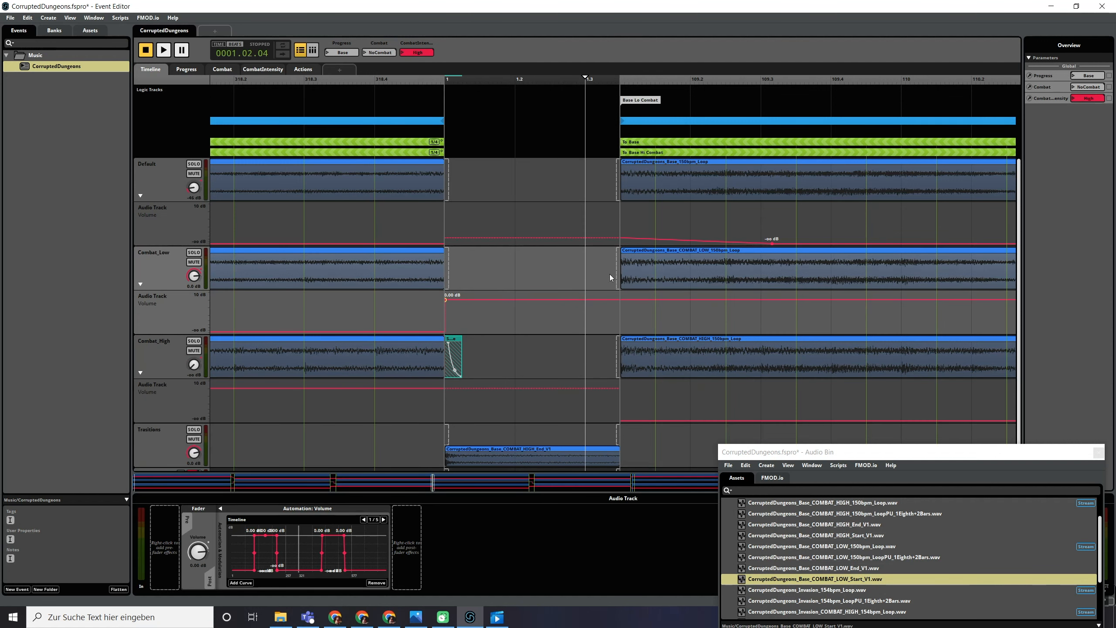
pyautogui.moveTo(617, 277); pyautogui.dragTo(442, 277)
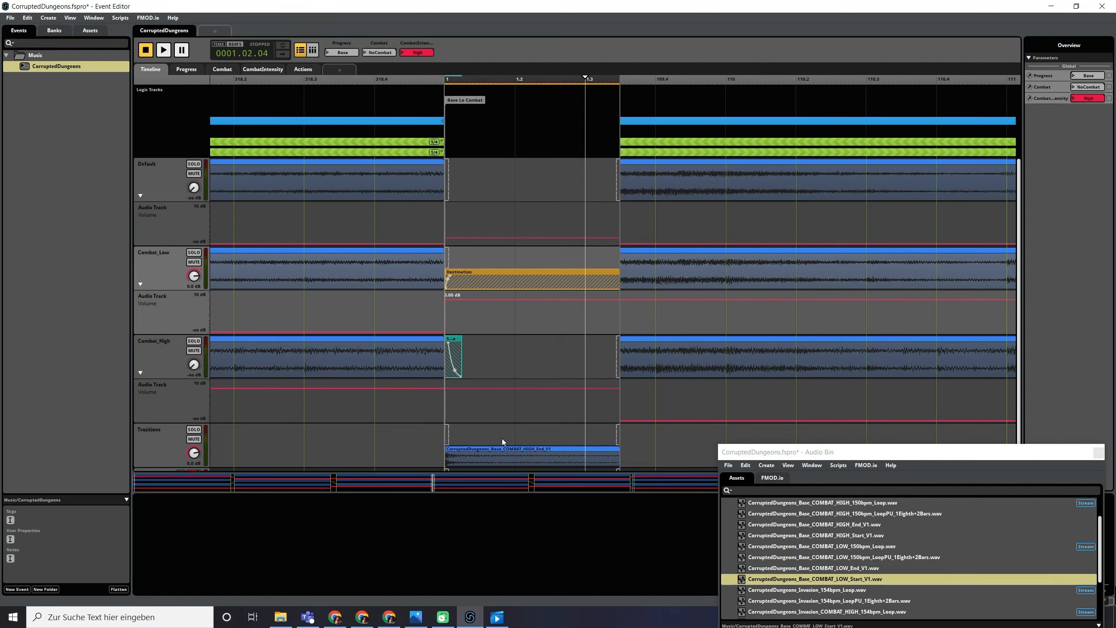
# - Audition the transition from bar 318 with Combat set to InCombat, switching CombatIntensity from High to Low
pyautogui.click(278, 77)
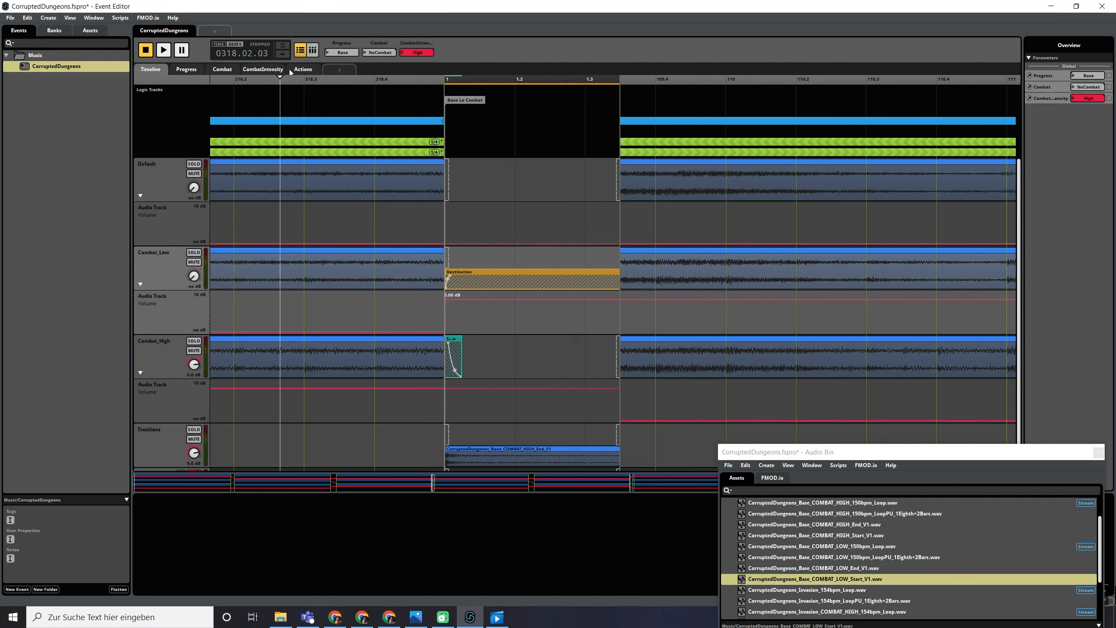
pyautogui.moveTo(379, 53); pyautogui.dragTo(380, 43)
pyautogui.press('space')
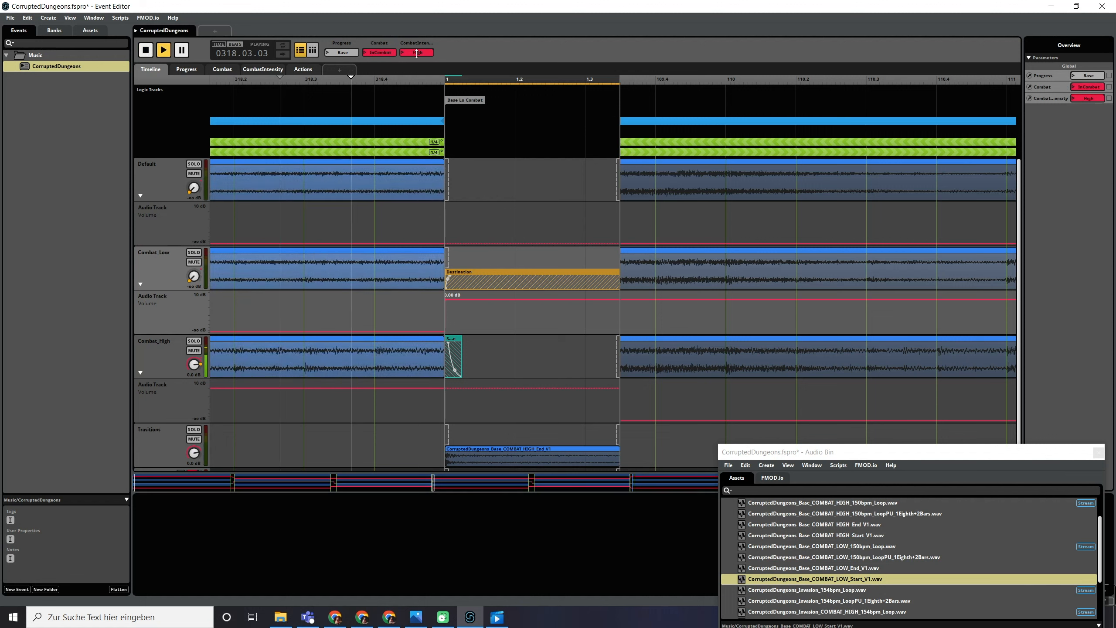
pyautogui.moveTo(414, 53); pyautogui.dragTo(415, 66)
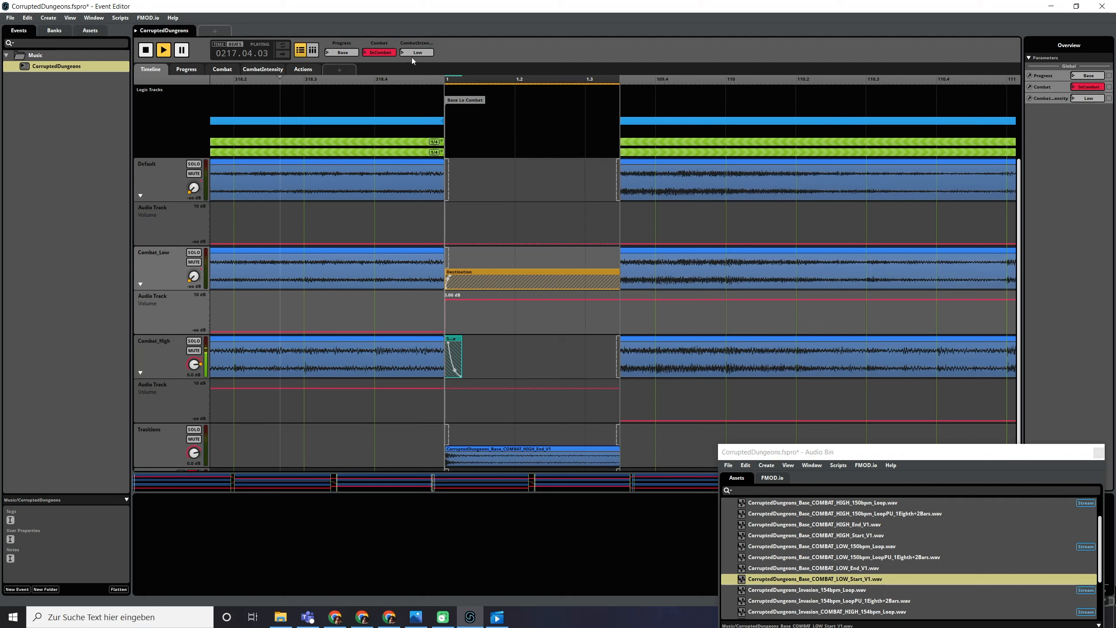
# - Lower the COMBAT_HIGH_End_V1 instrument's volume to about -2 dB and audition the switch from High to Low CombatIntensity again
pyautogui.click(493, 461)
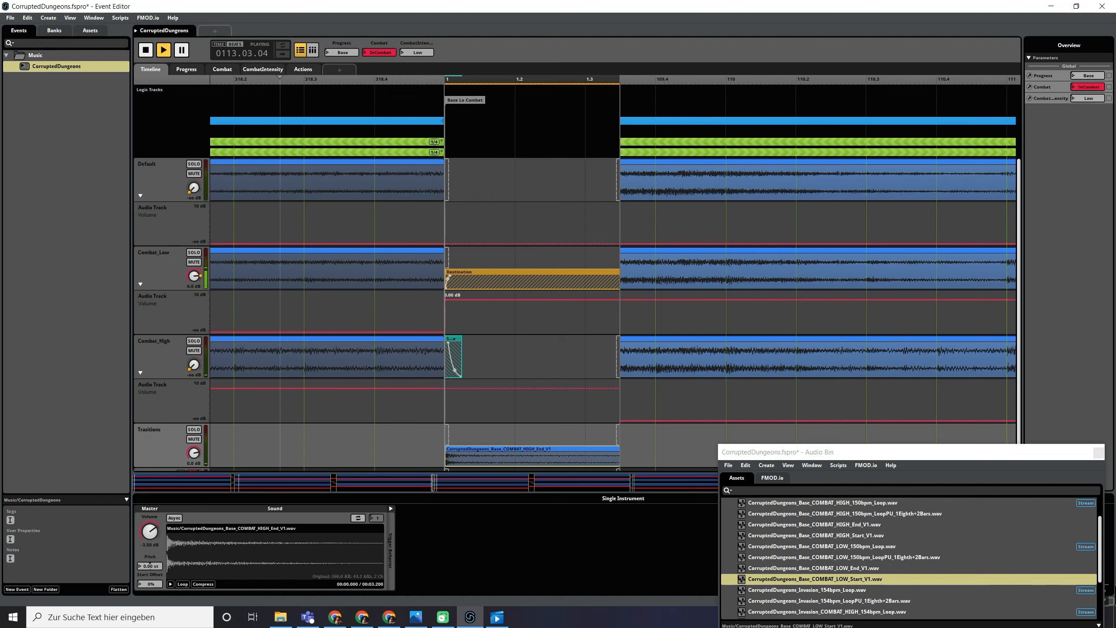
pyautogui.moveTo(150, 531); pyautogui.dragTo(150, 533)
pyautogui.moveTo(417, 52); pyautogui.dragTo(417, 45)
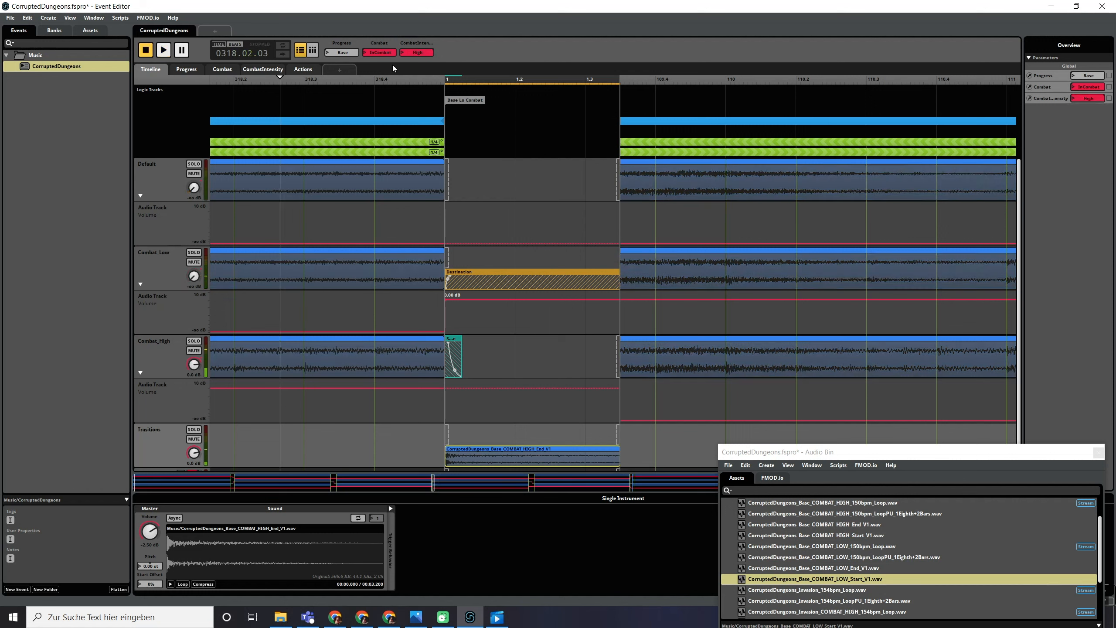
pyautogui.moveTo(419, 51); pyautogui.dragTo(420, 59)
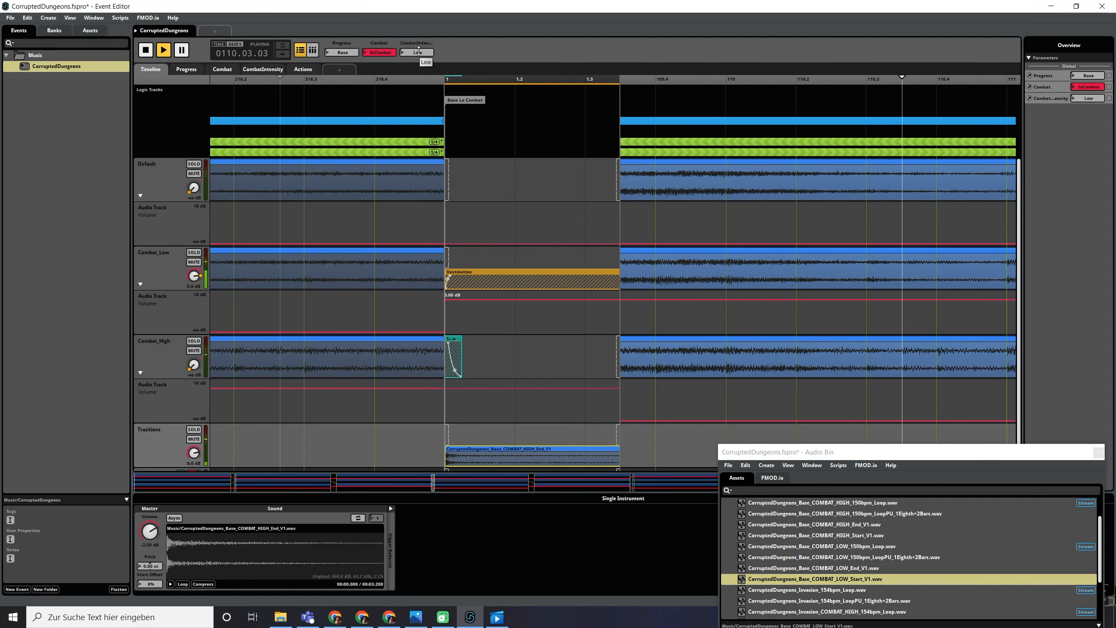
pyautogui.press('space')
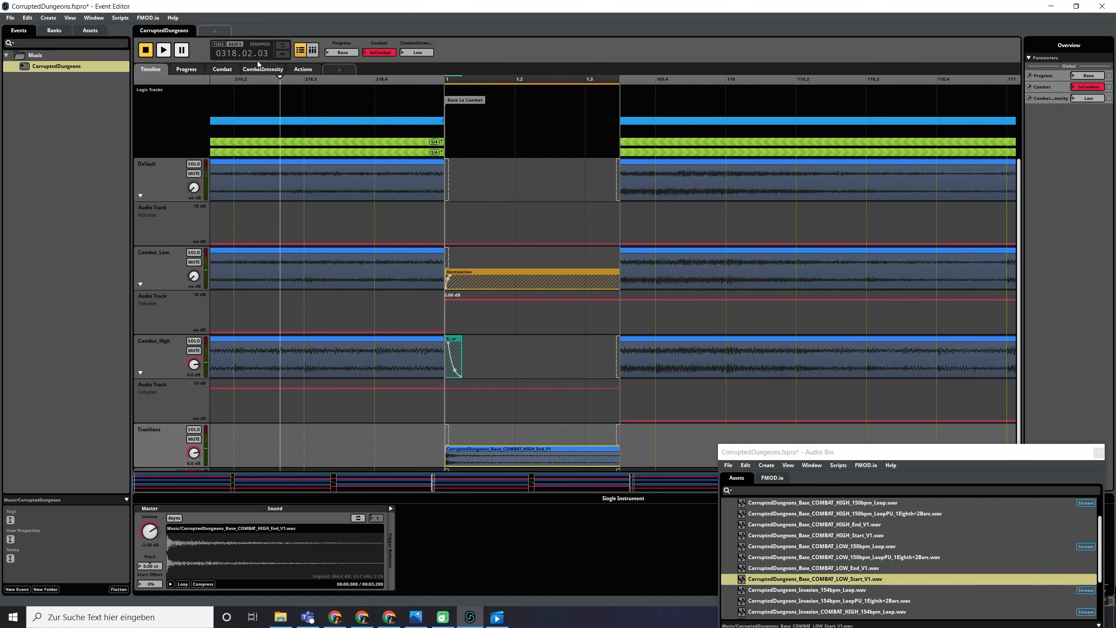
# - Return to the main timeline and add a transition region to the Invasion Lo Combat marker, spanning the whole Invasion section
pyautogui.click(412, 151)
pyautogui.scroll(6, 435, 225)
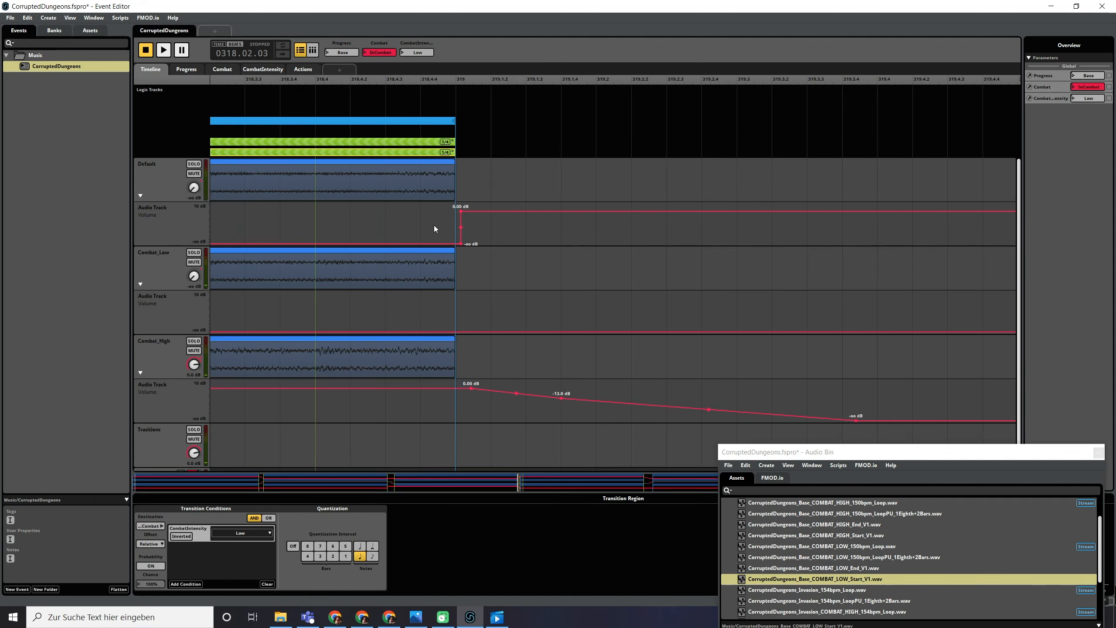
pyautogui.scroll(-15, 528, 255)
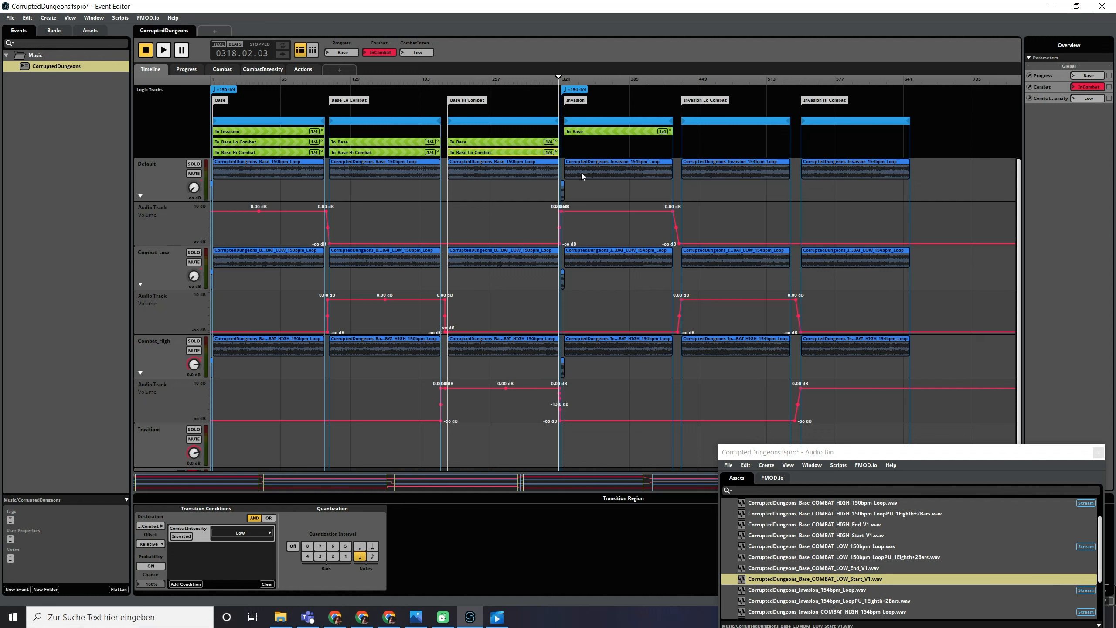
pyautogui.click(579, 138)
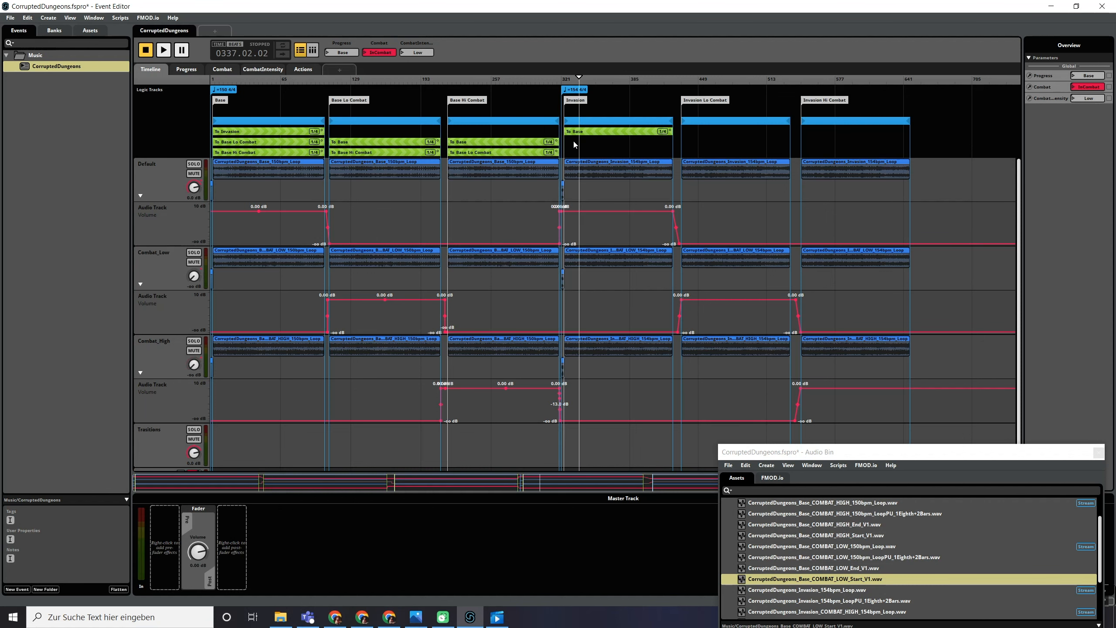
pyautogui.rightClick(574, 142)
pyautogui.moveTo(657, 239)
pyautogui.moveTo(668, 246)
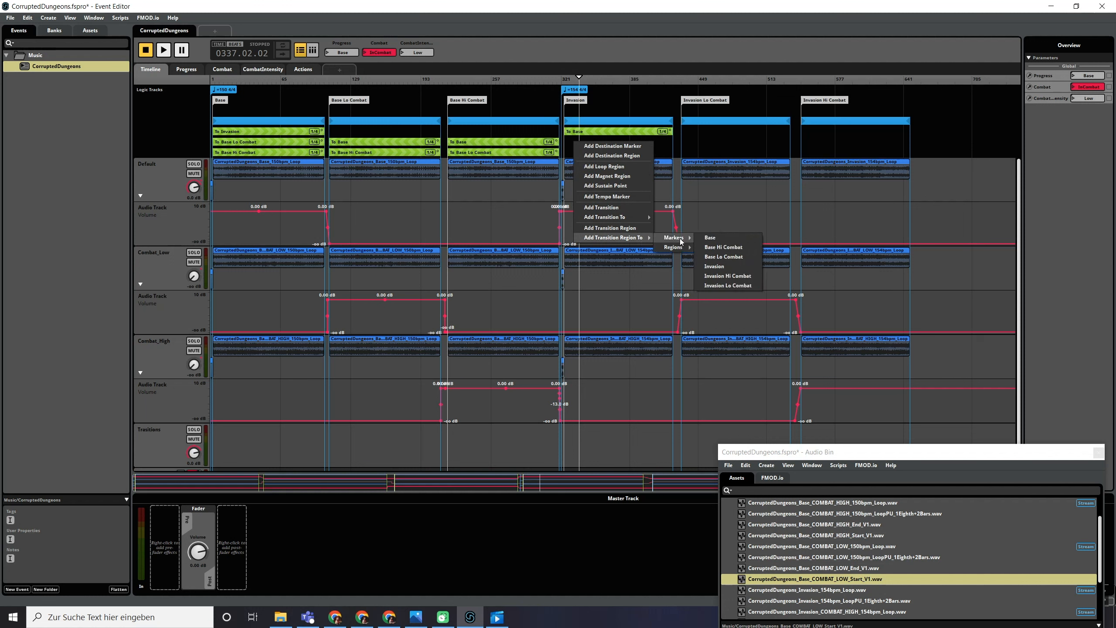
pyautogui.click(717, 285)
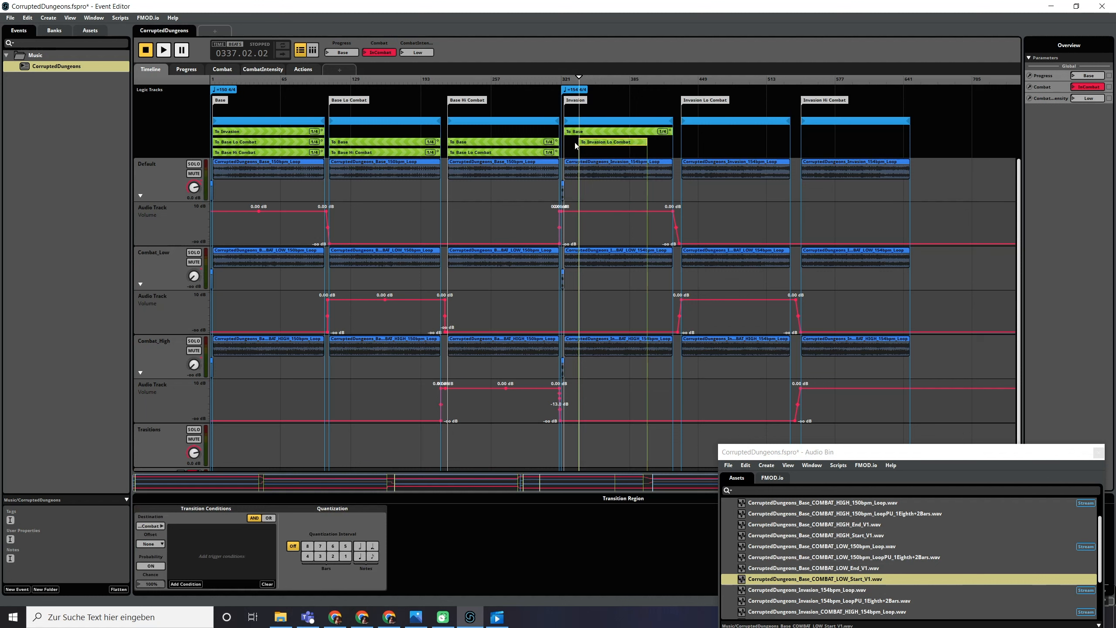
pyautogui.moveTo(604, 145); pyautogui.dragTo(673, 142)
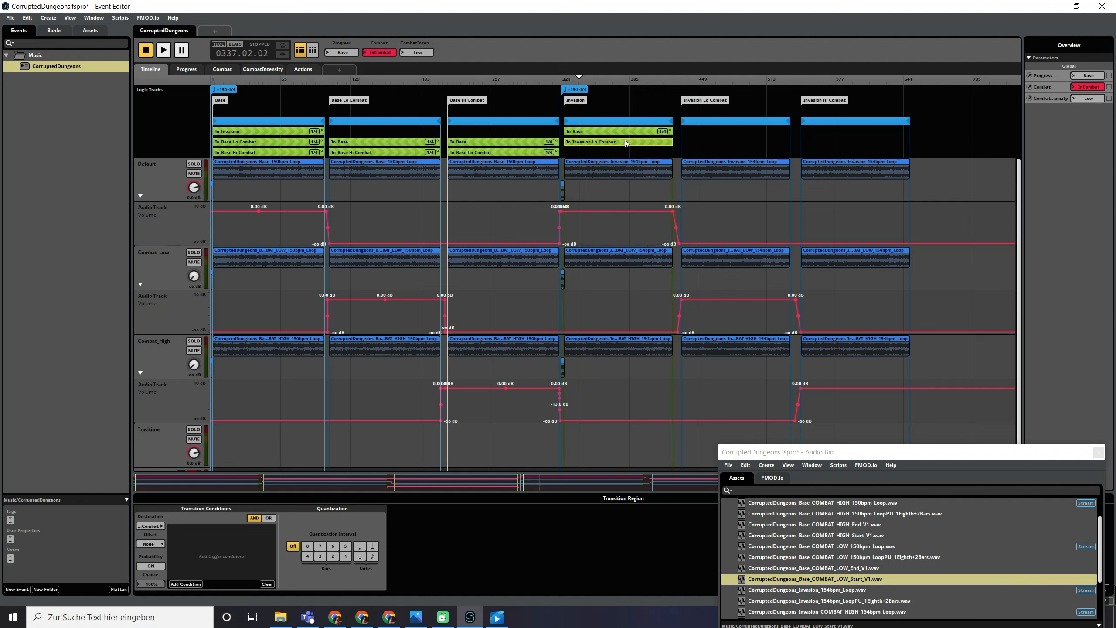
# - Set the Invasion Lo Combat transition region to Relative, with Combat InCombat and CombatIntensity Low conditions and quarter-note quantization
pyautogui.click(154, 544)
pyautogui.click(153, 566)
pyautogui.click(185, 584)
pyautogui.moveTo(229, 565)
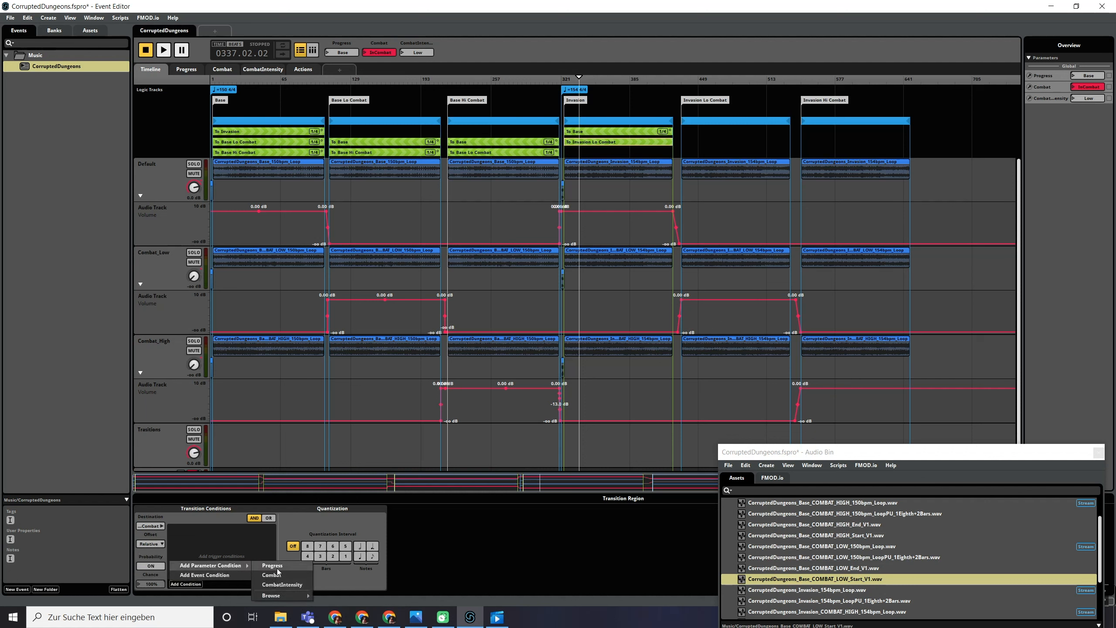
pyautogui.click(279, 578)
pyautogui.click(191, 583)
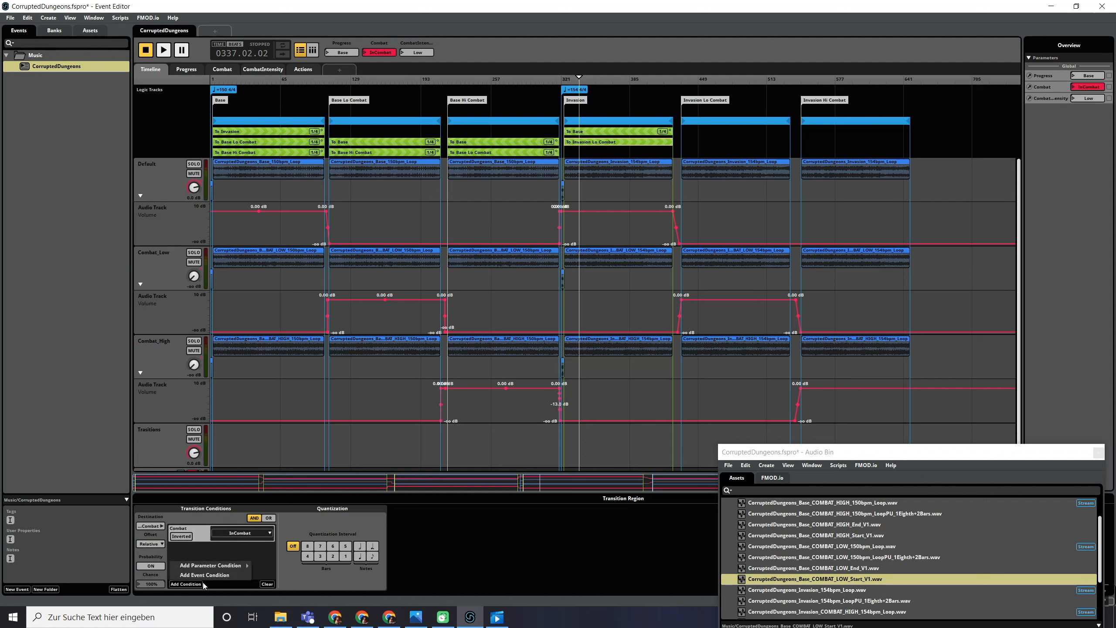
pyautogui.moveTo(232, 565)
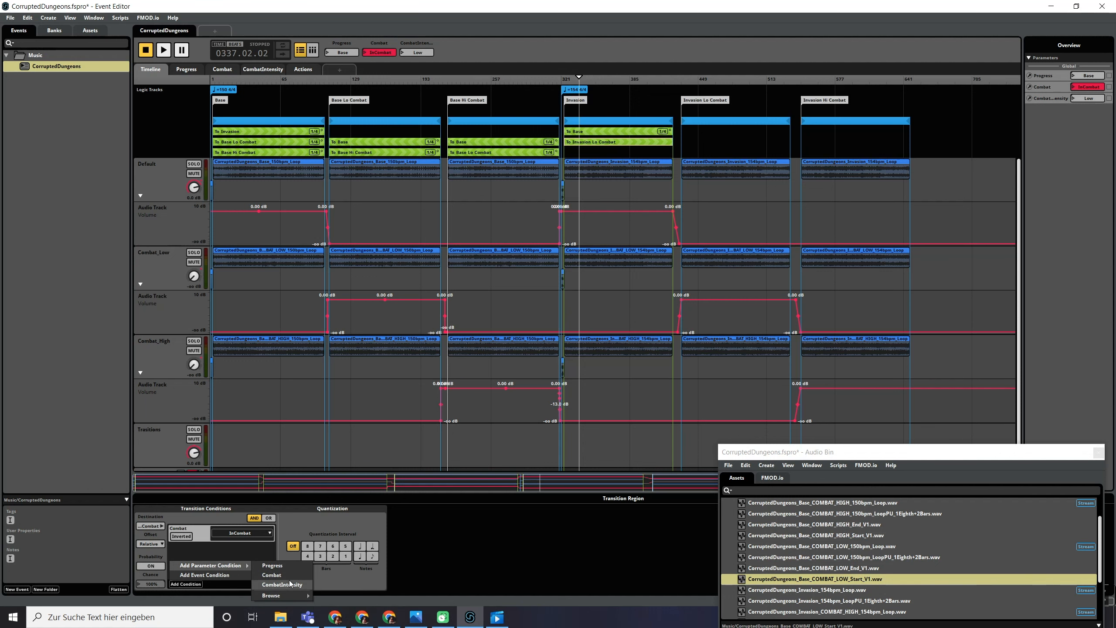
pyautogui.click(289, 582)
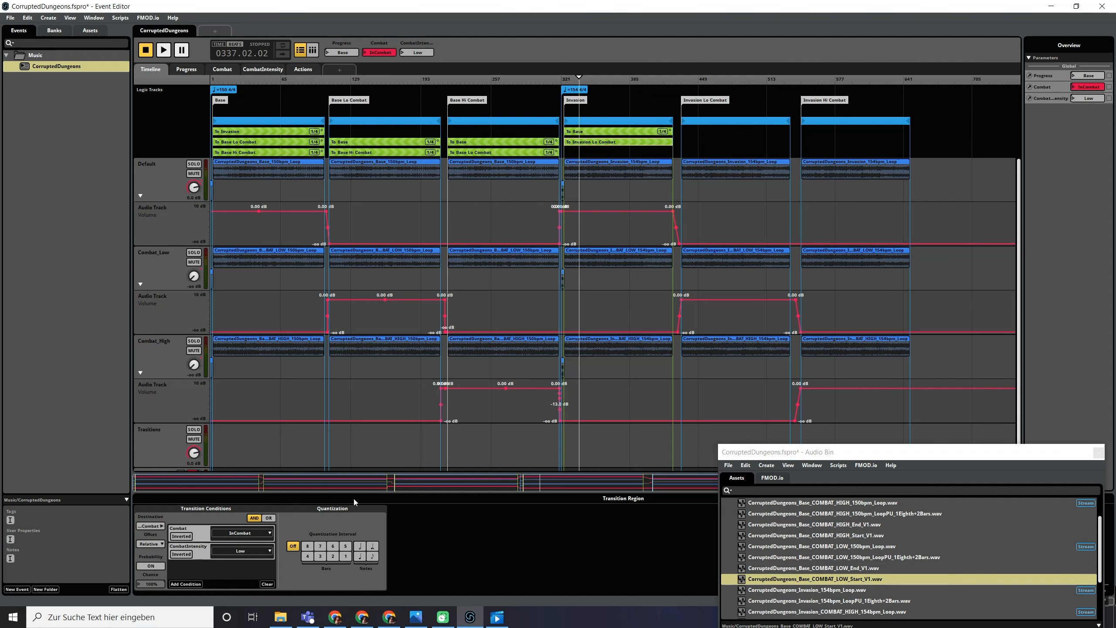
pyautogui.click(359, 556)
# - Open the Invasion Lo Combat transition timeline and place CorruptedDungeons_Base_COMBAT_LOW_Start_V1.wav at its start on the transitions track
pyautogui.scroll(4, 650, 219)
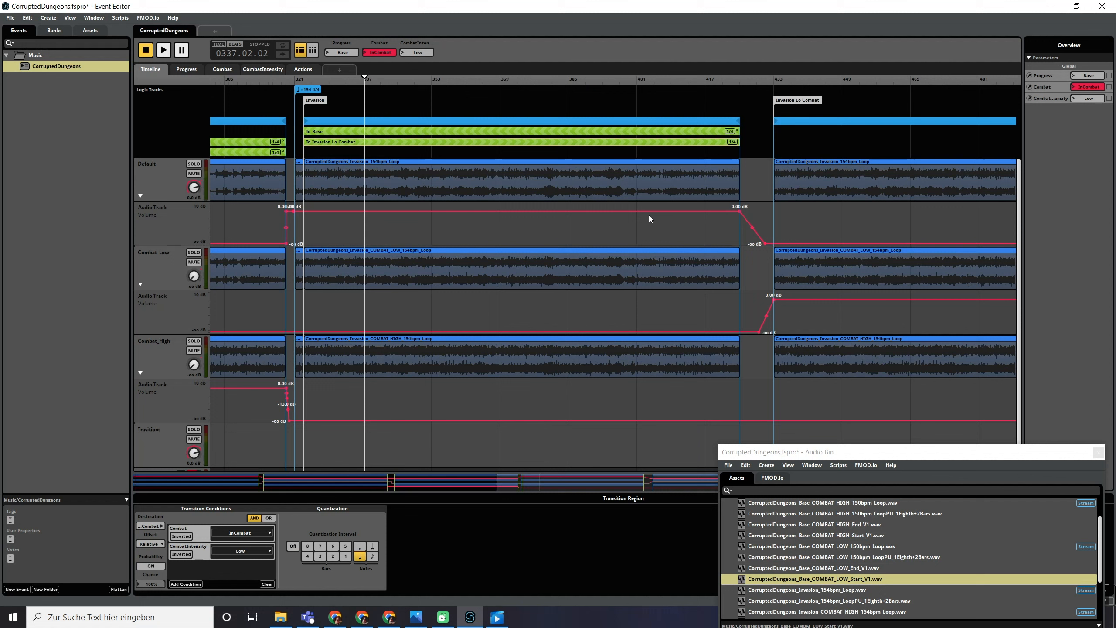
pyautogui.doubleClick(650, 143)
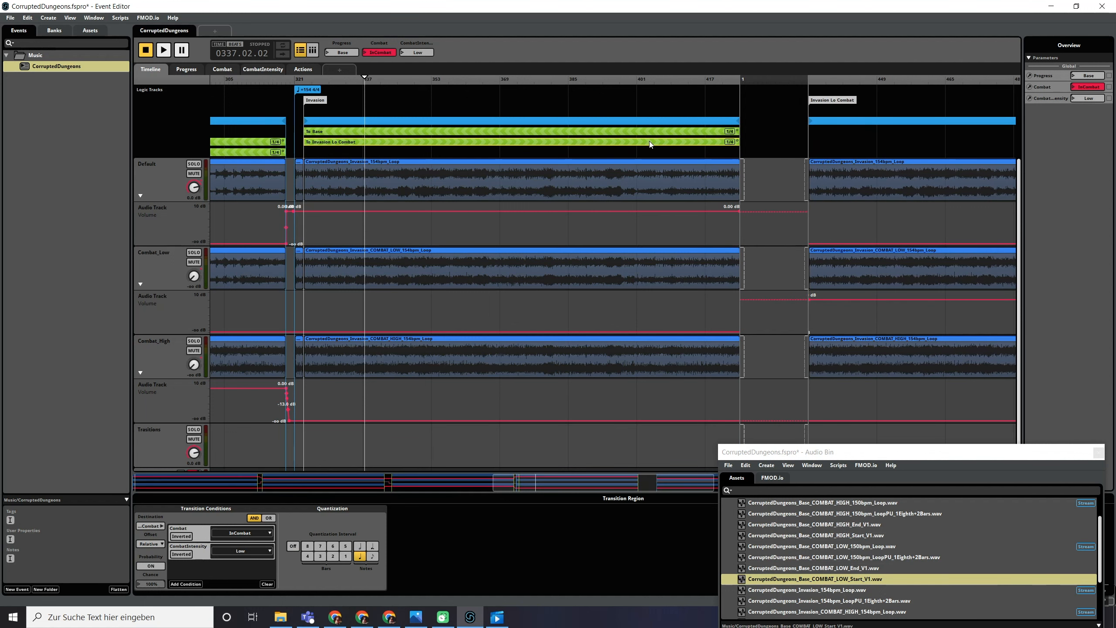
pyautogui.click(849, 582)
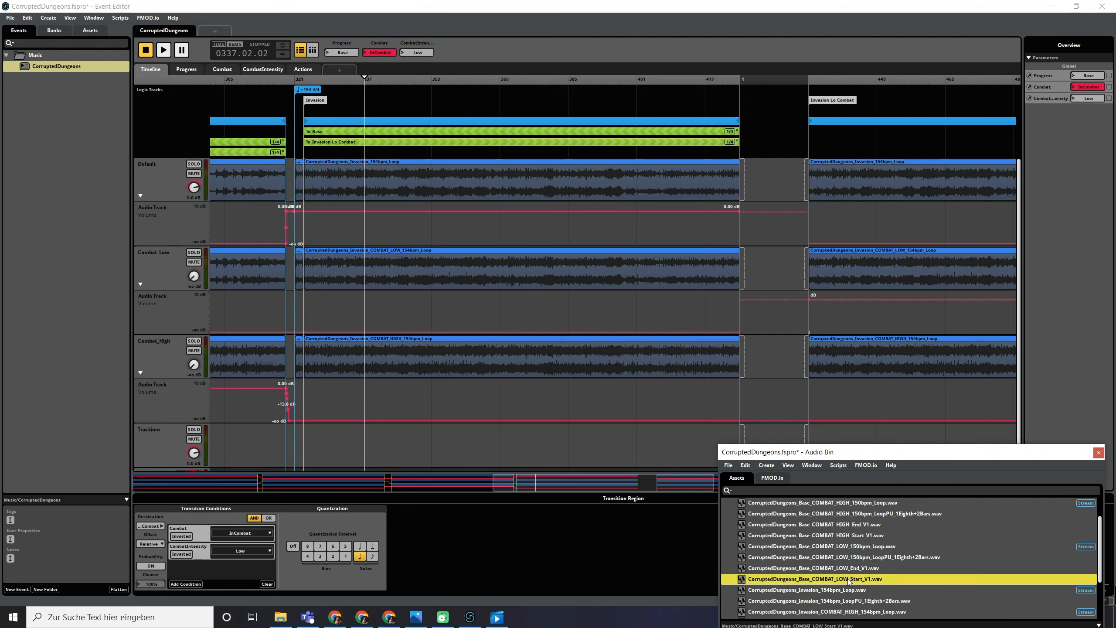
pyautogui.moveTo(849, 581)
pyautogui.mouseDown()
pyautogui.moveTo(791, 435)
pyautogui.moveTo(557, 433)
pyautogui.mouseUp()
# - Create a one-bar source region on the Default track of the transition timeline with a curved fade-out starting near beat 1.2
pyautogui.scroll(3, 764, 443)
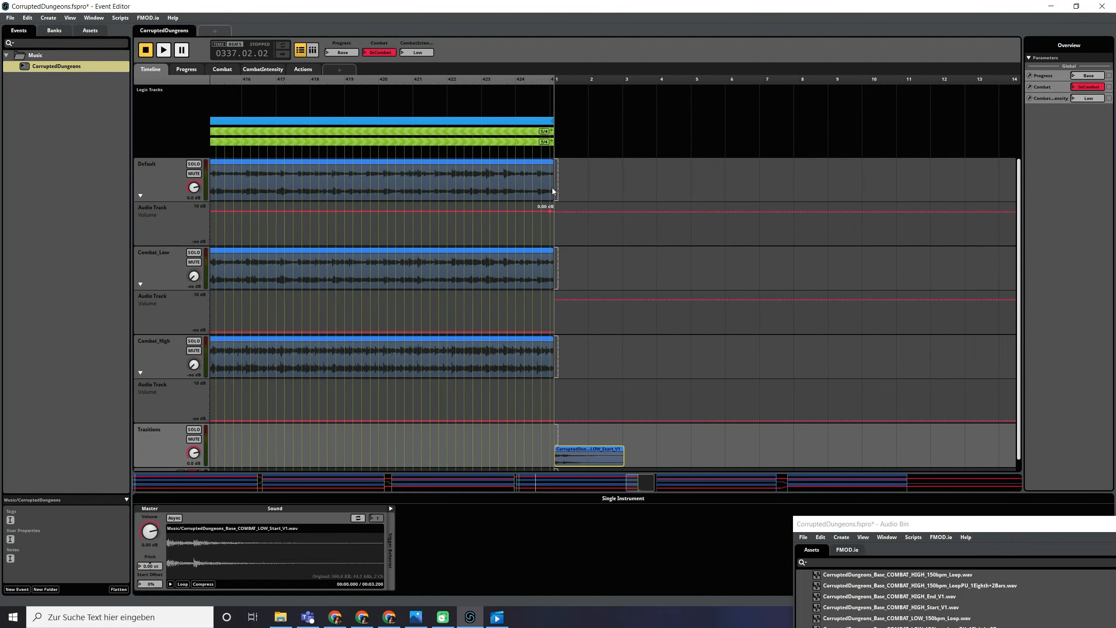
pyautogui.moveTo(559, 191)
pyautogui.mouseDown()
pyautogui.moveTo(589, 191)
pyautogui.moveTo(588, 169)
pyautogui.moveTo(564, 177)
pyautogui.mouseUp()
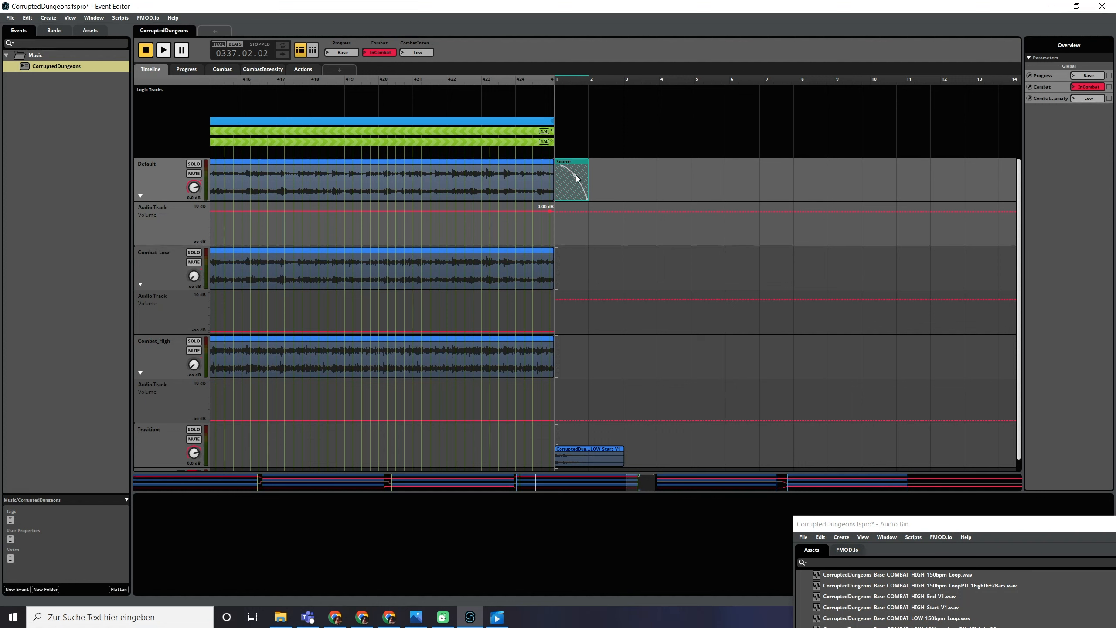
pyautogui.hscroll(2, 673, 227)
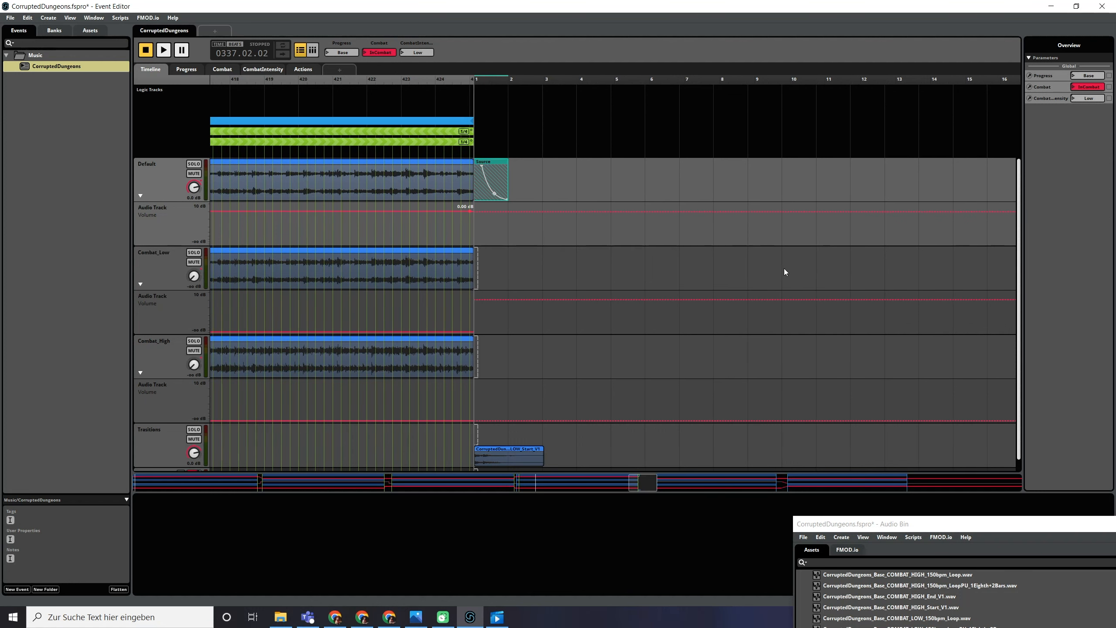
# - Trim and fade out the end of the COMBAT_LOW_Start_V1 instrument, and shorten the transition timeline to end with it
pyautogui.scroll(-3, 628, 263)
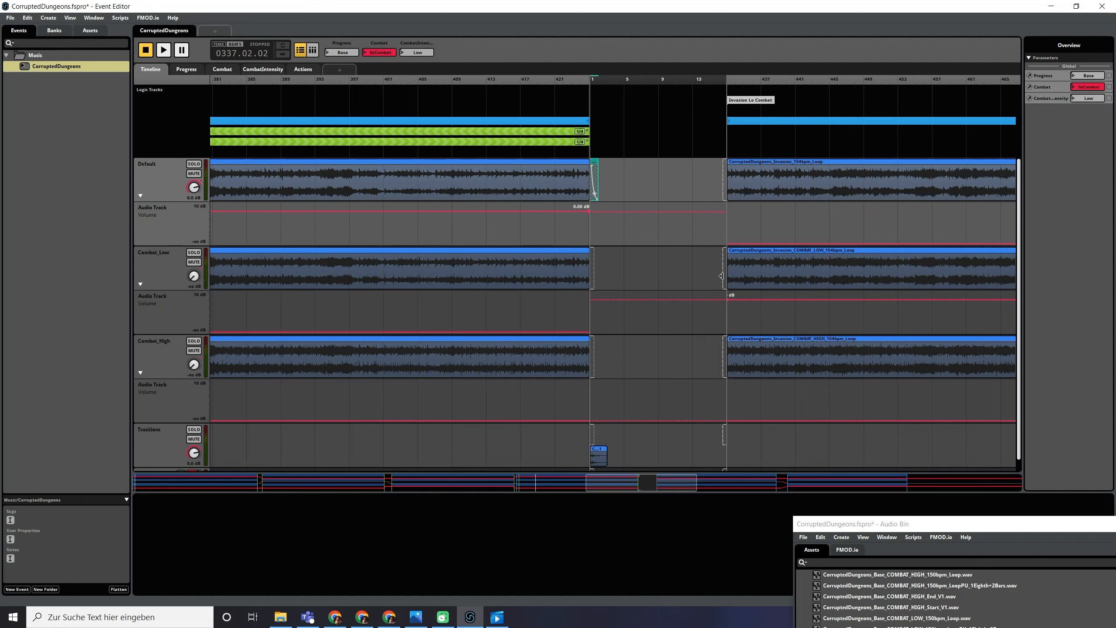
pyautogui.scroll(3, 604, 216)
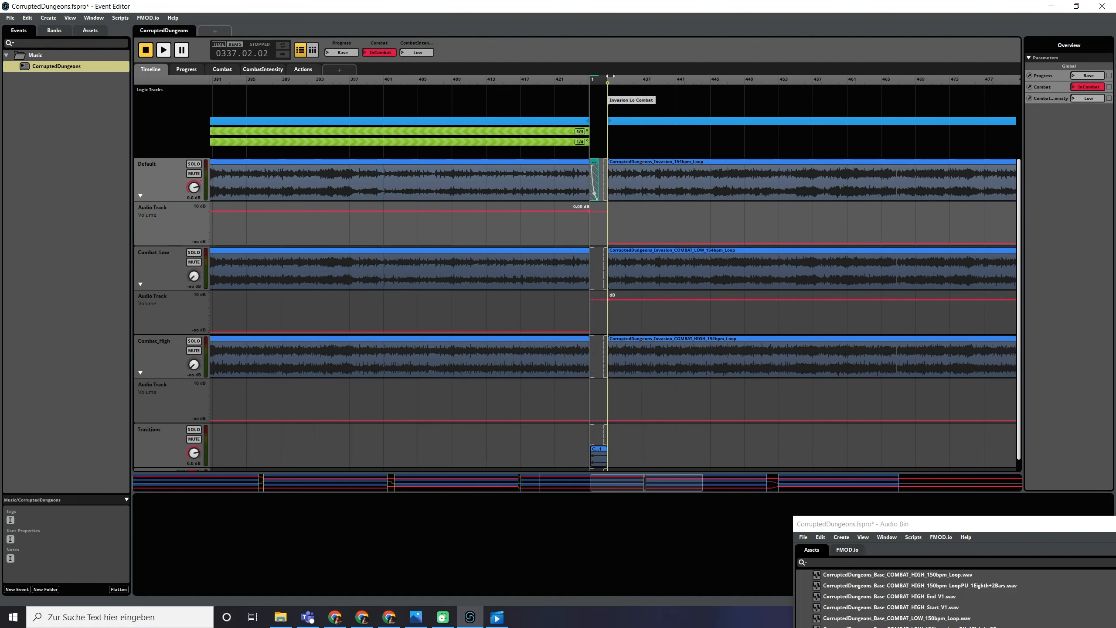
pyautogui.scroll(3, 605, 213)
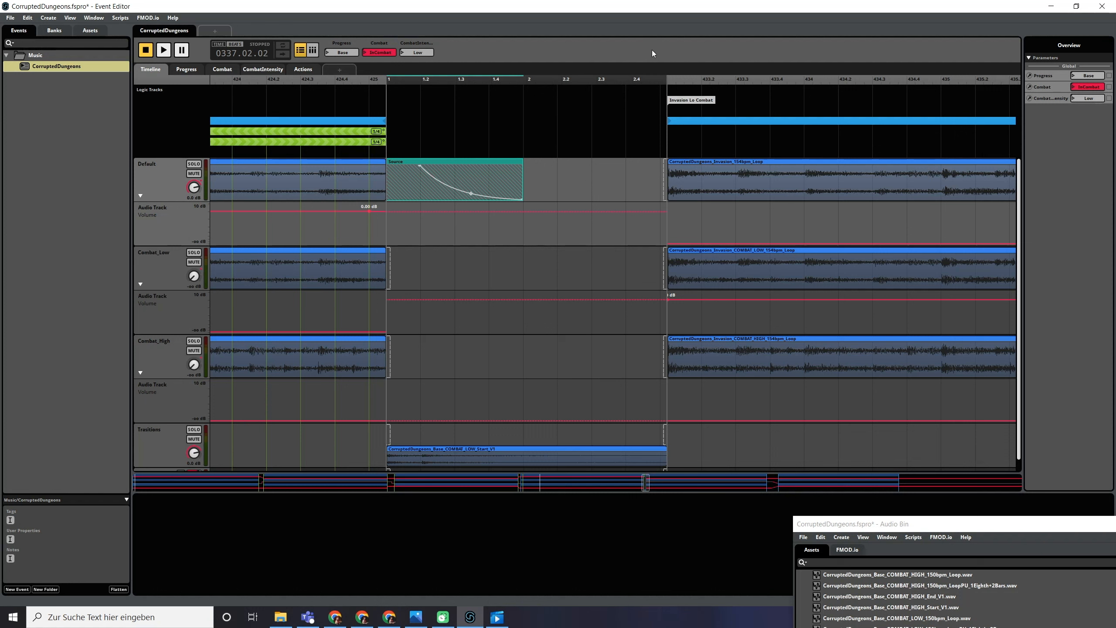
pyautogui.click(664, 464)
pyautogui.moveTo(669, 466); pyautogui.dragTo(608, 452)
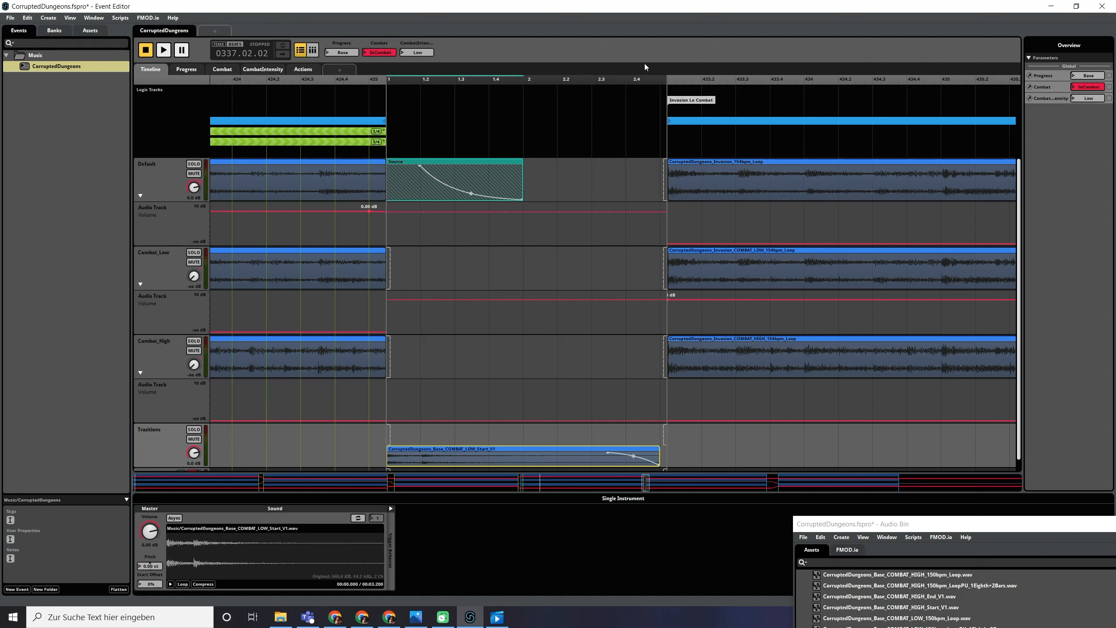
pyautogui.moveTo(667, 76); pyautogui.dragTo(660, 76)
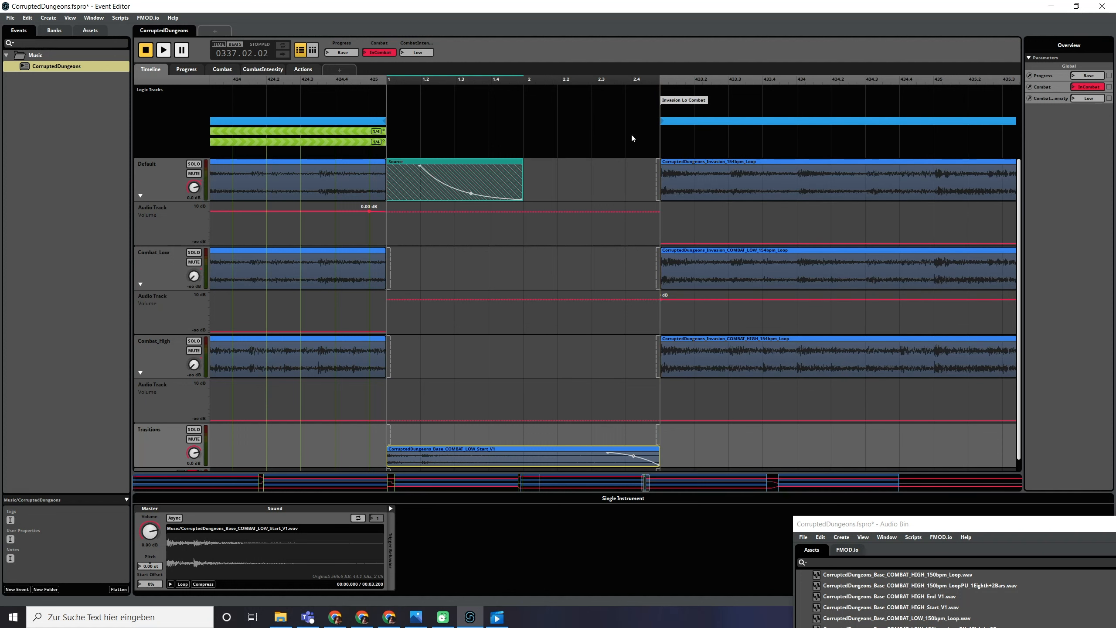
# - Create a destination region on the Combat_Low track from beat 1.2 to the transition's end, with a short fade-in
pyautogui.moveTo(655, 283)
pyautogui.mouseDown()
pyautogui.moveTo(404, 285)
pyautogui.moveTo(421, 254)
pyautogui.mouseUp()
pyautogui.press('space')
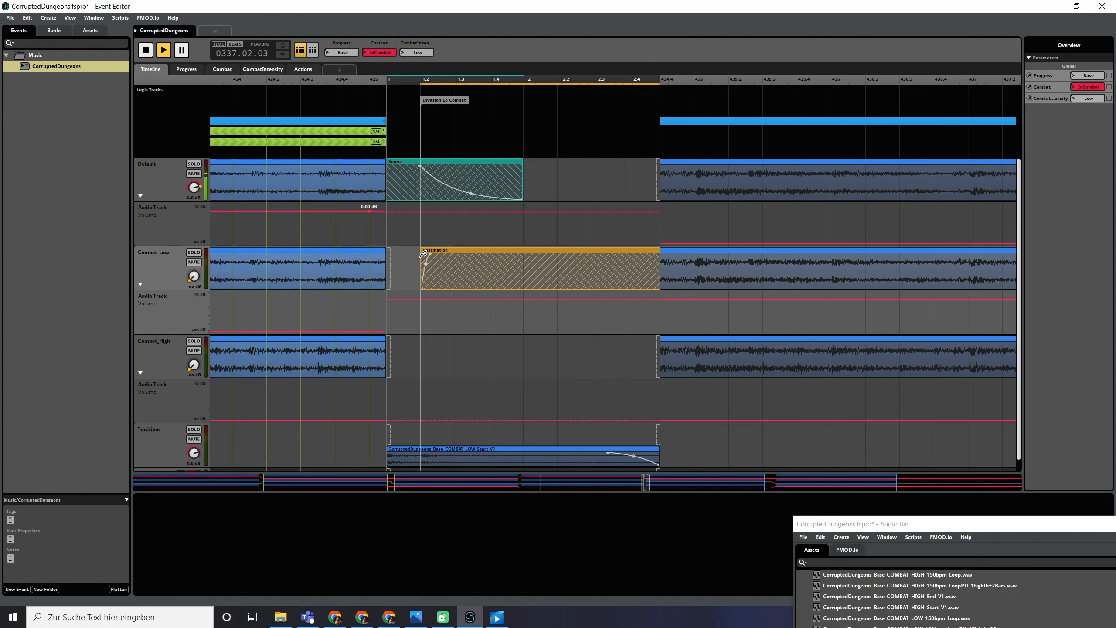
pyautogui.press('space')
pyautogui.moveTo(422, 254); pyautogui.dragTo(428, 257)
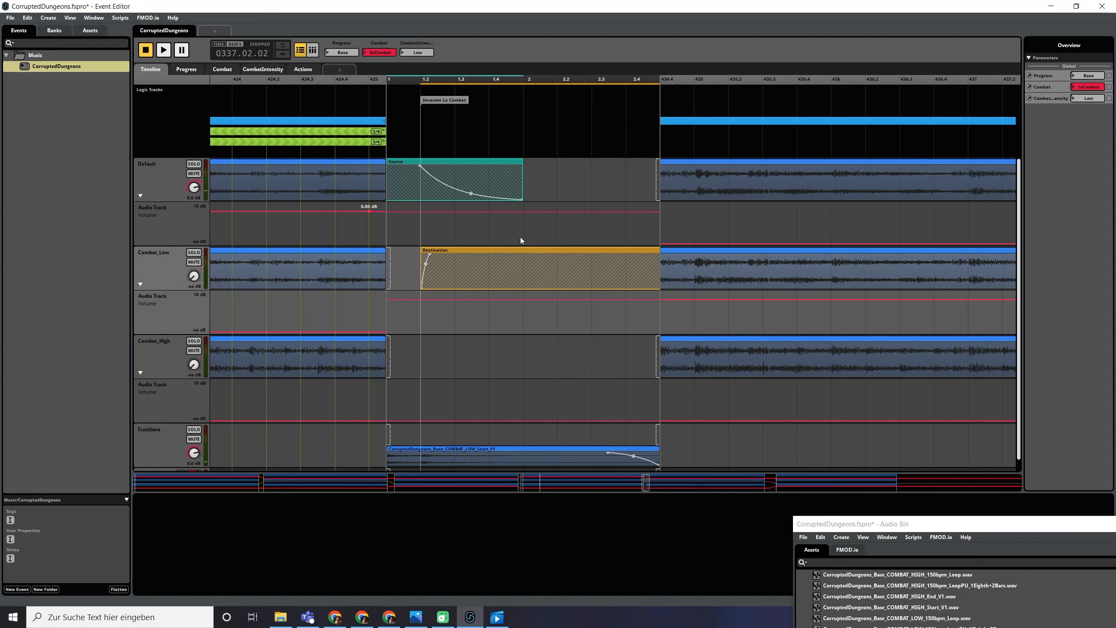
# - Add 0 dB volume automation points in the transition: on Default near beat 2.3 and on Combat_Low just before beat 1.2
pyautogui.click(589, 211)
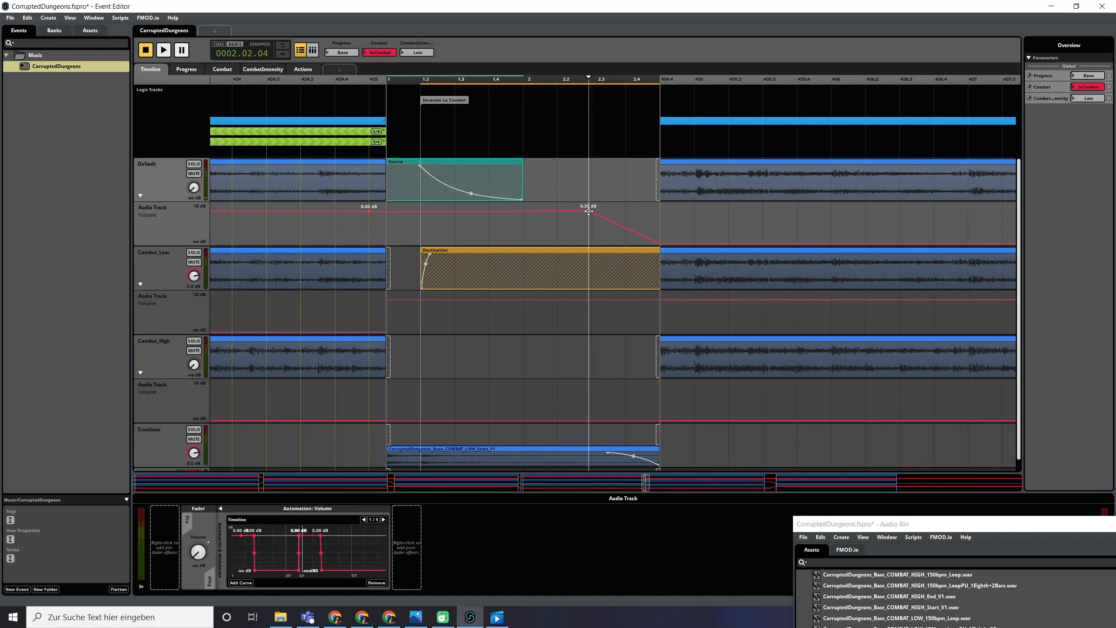
pyautogui.moveTo(588, 211); pyautogui.dragTo(589, 212)
pyautogui.click(639, 300)
pyautogui.click(435, 301)
pyautogui.moveTo(434, 300); pyautogui.dragTo(412, 300)
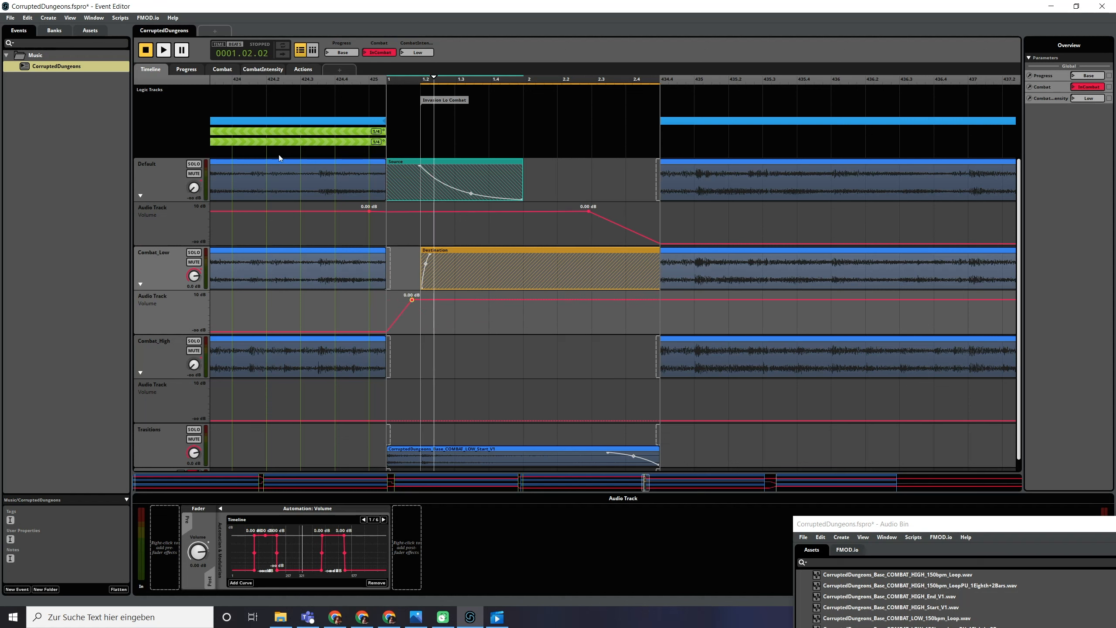
# - On the main timeline, move the Combat_Low volume rise to 0 dB to just after the Invasion section ends at bar 425
pyautogui.click(359, 144)
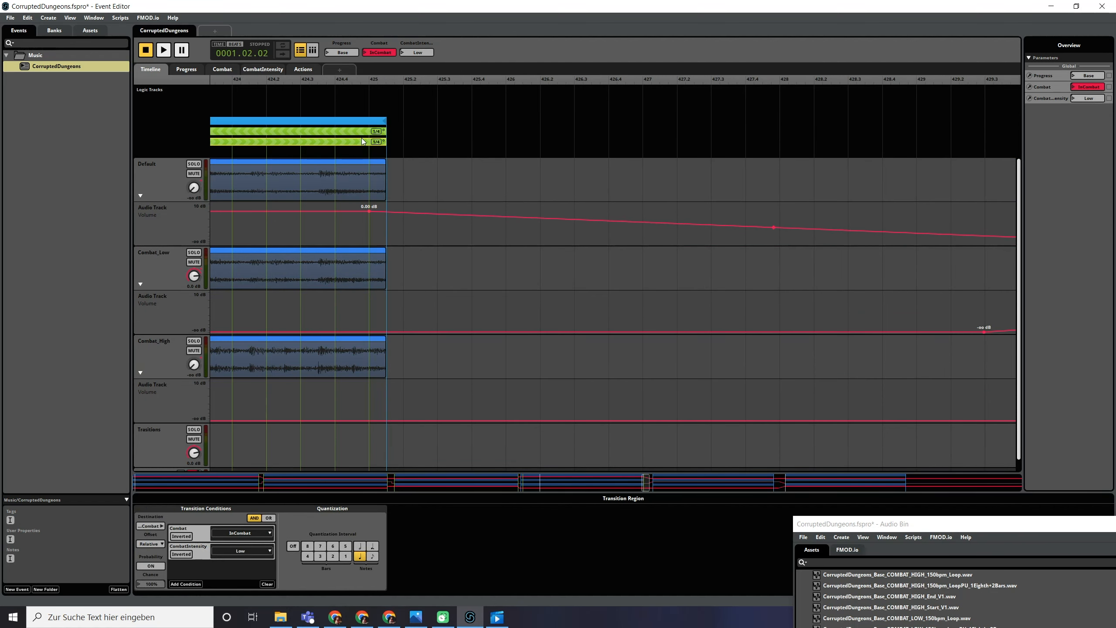
pyautogui.click(609, 332)
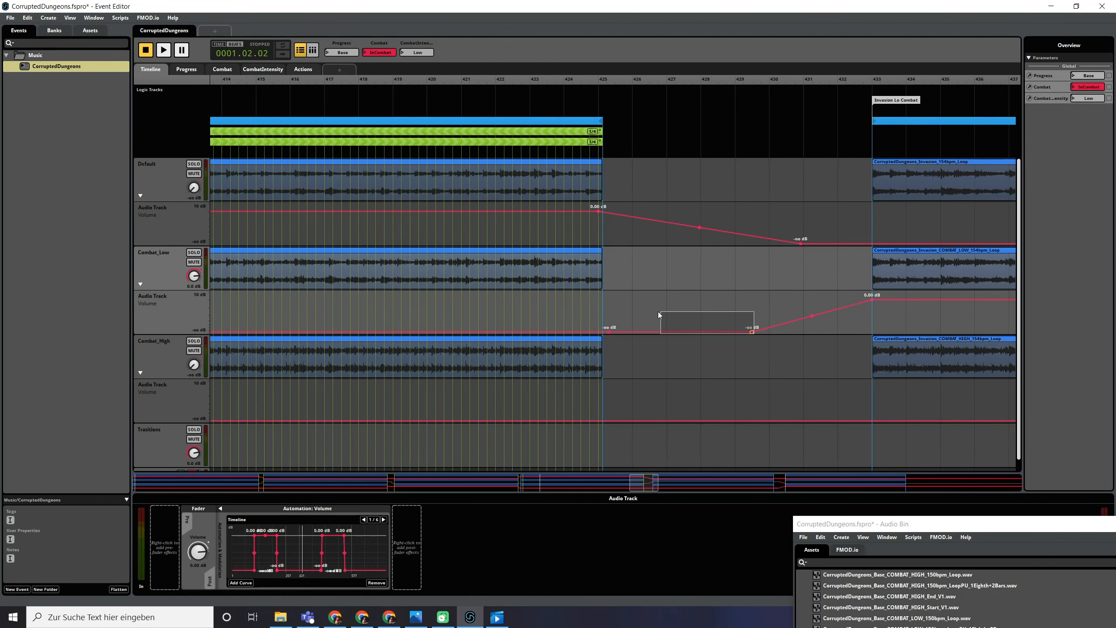
pyautogui.moveTo(752, 330); pyautogui.dragTo(609, 300)
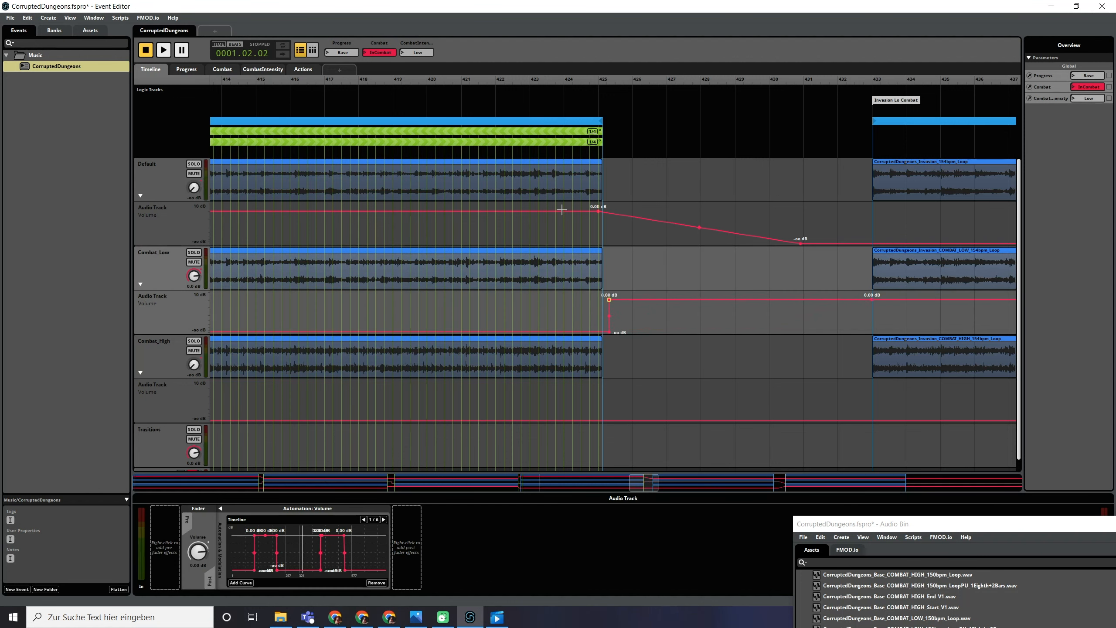
# - Audition the Invasion Lo Combat transition from bar 420 with Progress set to Invasion, switching Combat from NoCombat to InCombat
pyautogui.doubleClick(554, 143)
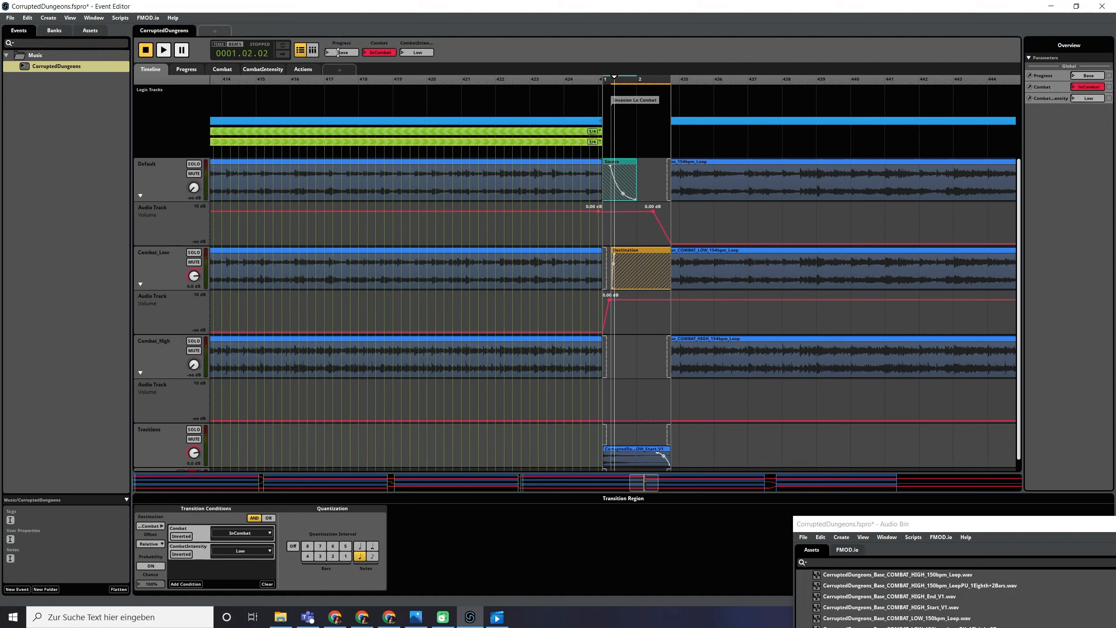
pyautogui.moveTo(342, 53); pyautogui.dragTo(383, 53)
pyautogui.click(450, 81)
pyautogui.press('space')
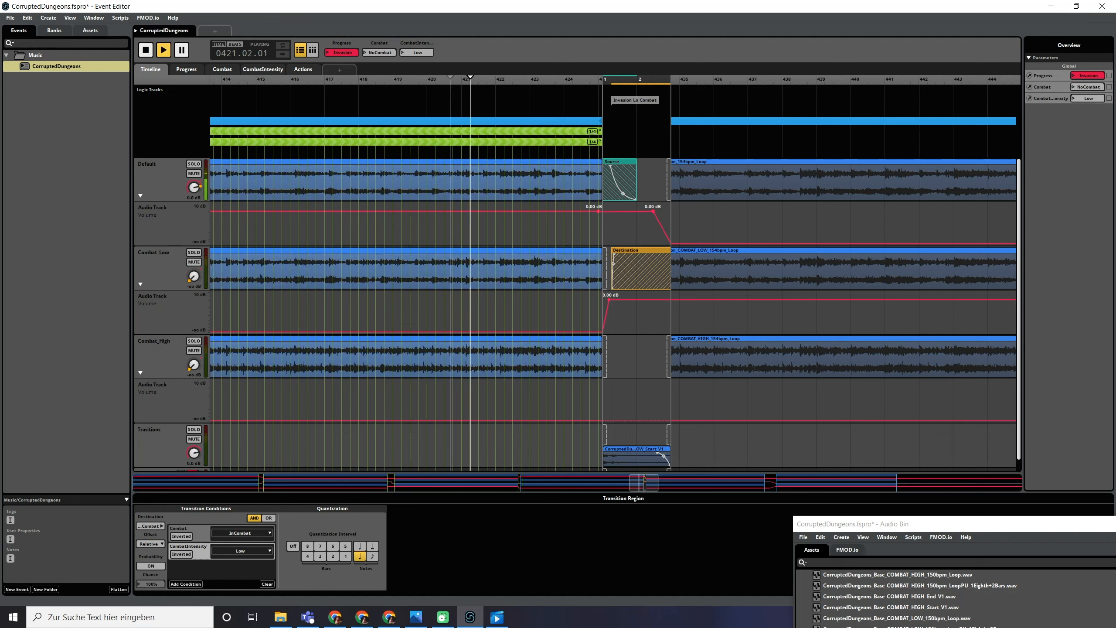
pyautogui.moveTo(379, 53); pyautogui.dragTo(379, 40)
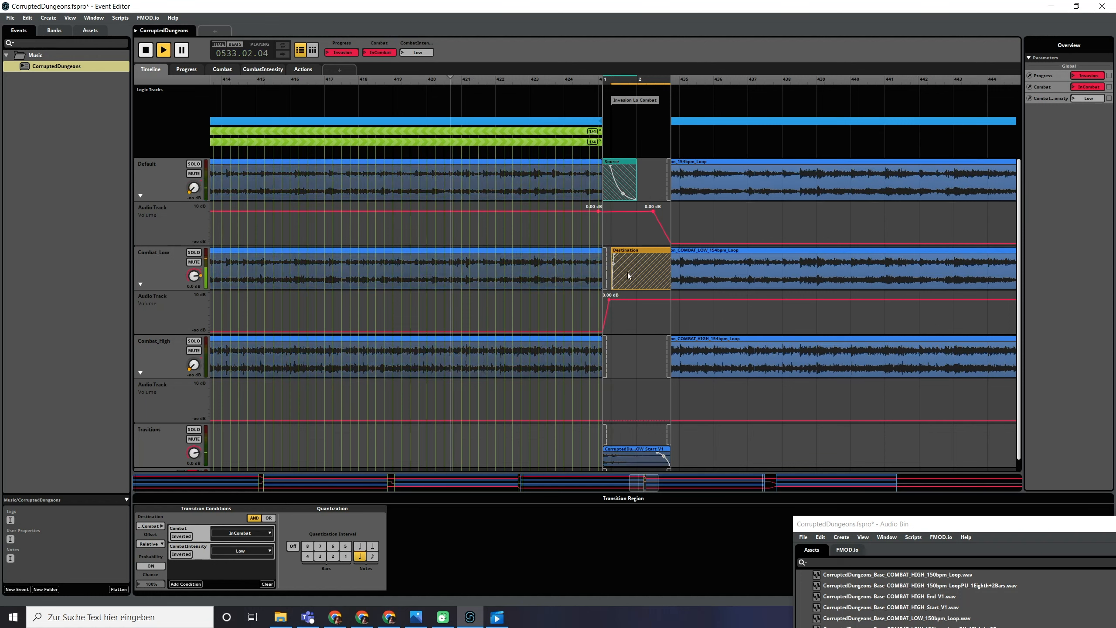
pyautogui.press('space')
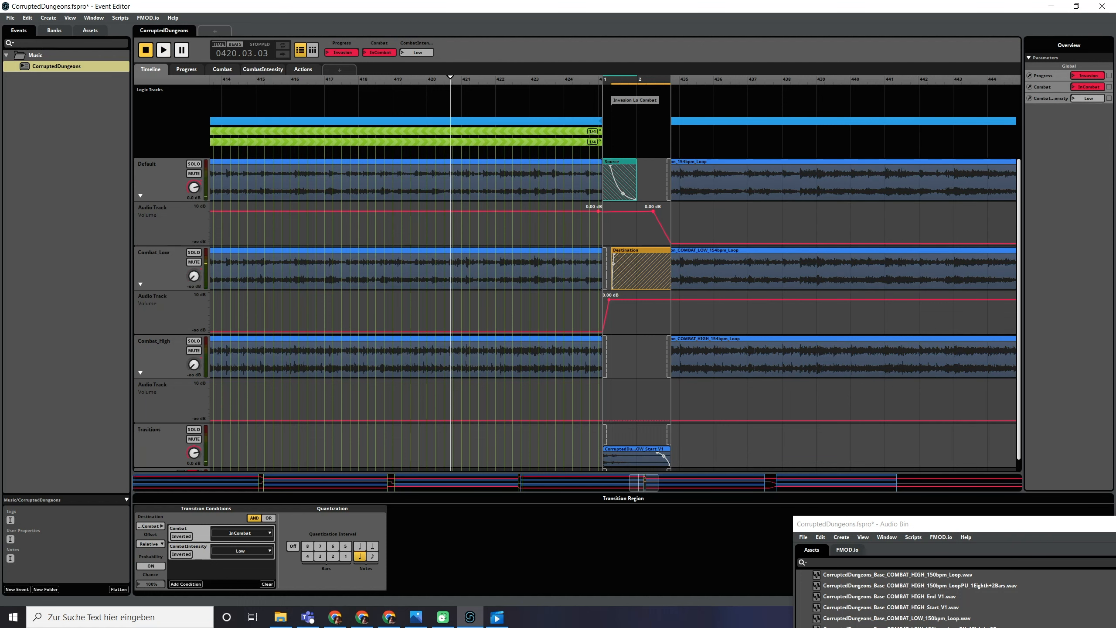
# - Reset Combat to NoCombat and lower the volume of the COMBAT_LOW_Start_V1 instrument in the transition
pyautogui.moveTo(379, 52); pyautogui.dragTo(379, 64)
pyautogui.scroll(4, 676, 425)
pyautogui.click(505, 463)
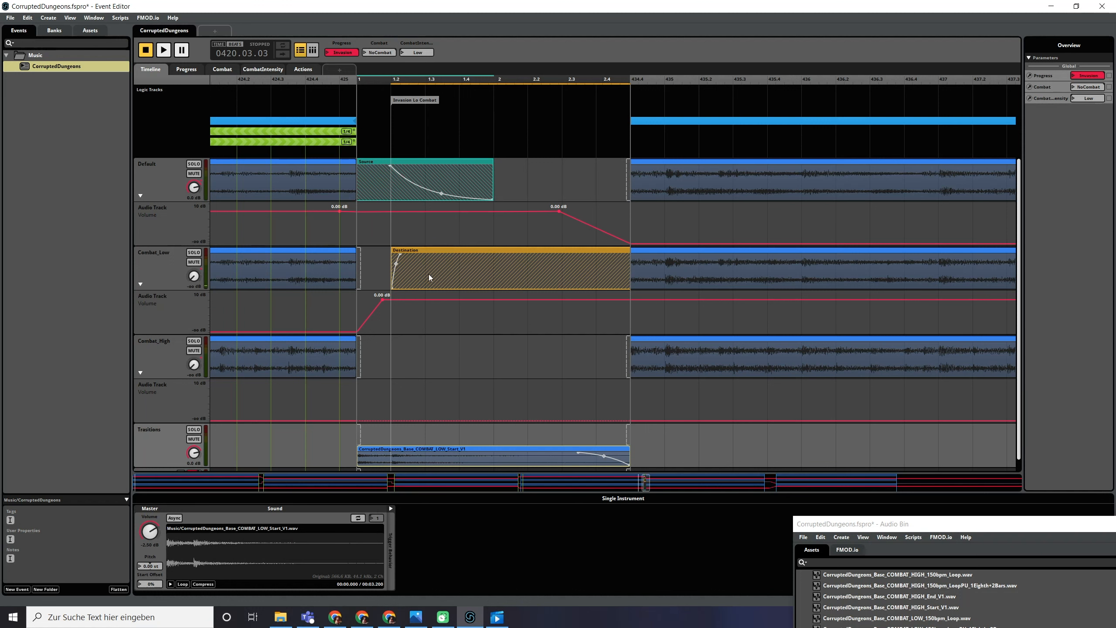
# - Extend the Combat_Low destination region back to the transition's start and move the track's 0 dB automation point there too
pyautogui.click(381, 300)
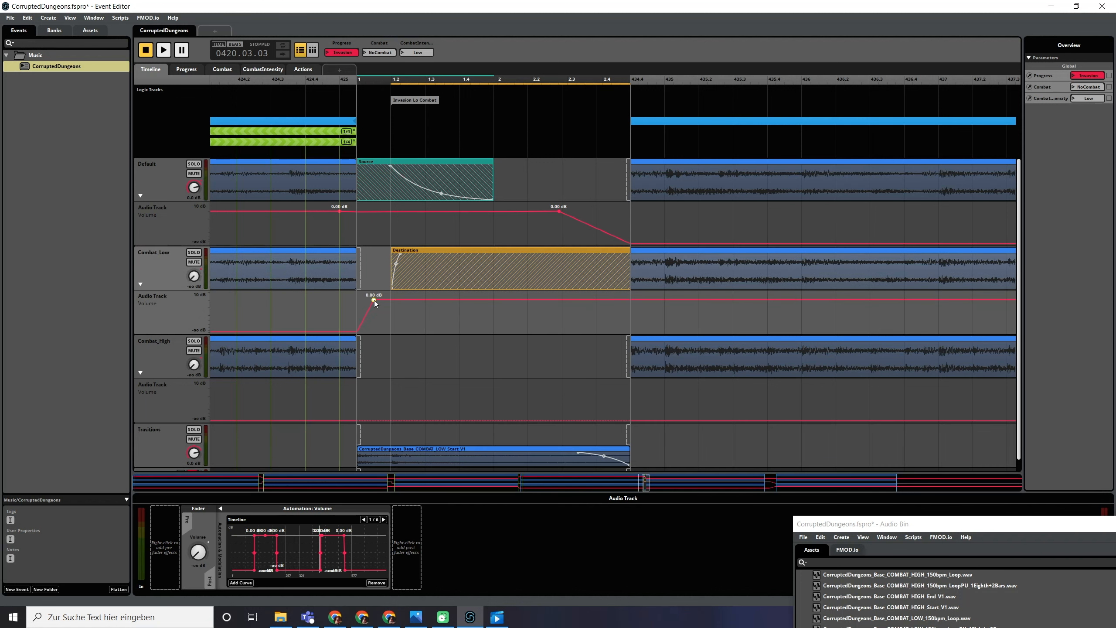
pyautogui.scroll(2, 393, 310)
pyautogui.moveTo(392, 284)
pyautogui.mouseDown()
pyautogui.moveTo(326, 285)
pyautogui.moveTo(326, 299)
pyautogui.mouseUp()
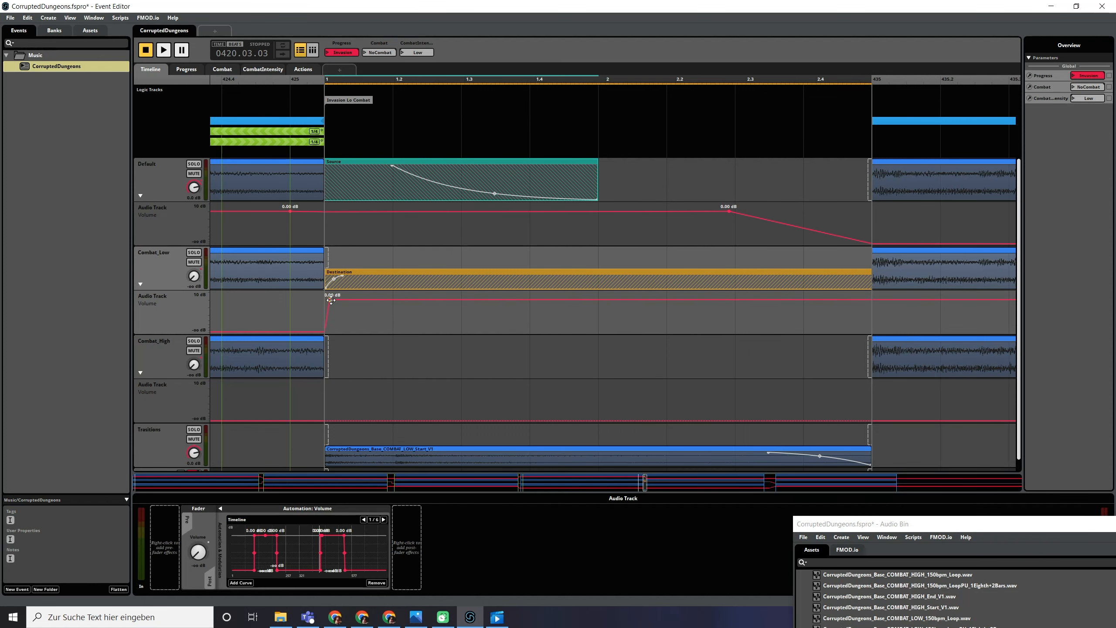
pyautogui.scroll(2, 382, 317)
# - Audition the adjusted transition again from around bar 422, switching Combat from NoCombat to InCombat
pyautogui.scroll(-6, 386, 279)
pyautogui.click(277, 77)
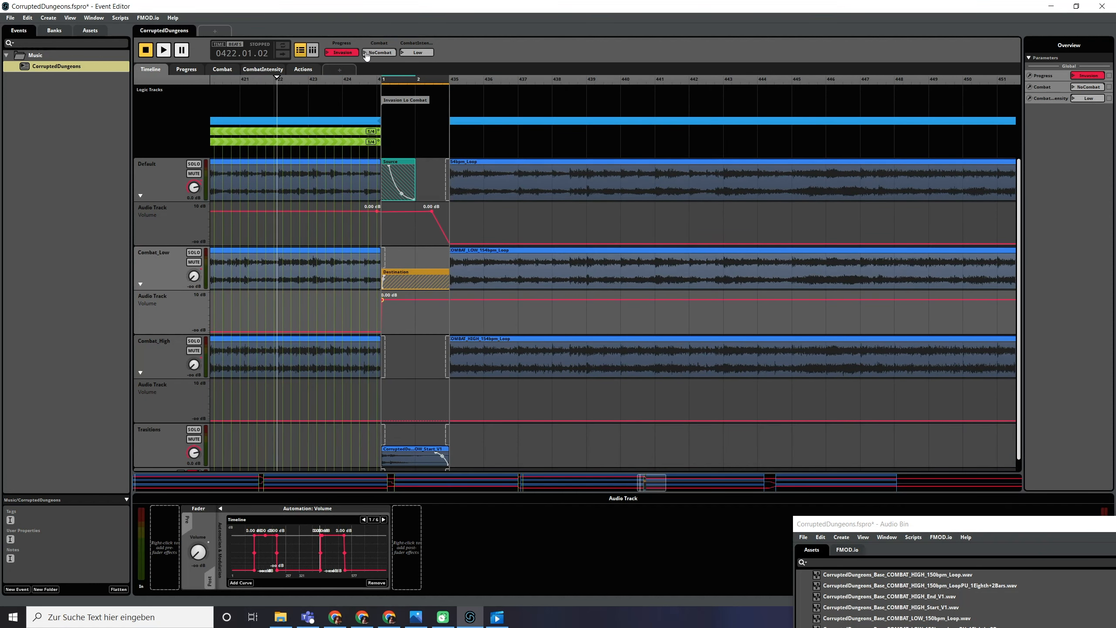
pyautogui.click(367, 53)
pyautogui.click(394, 52)
pyautogui.press('space')
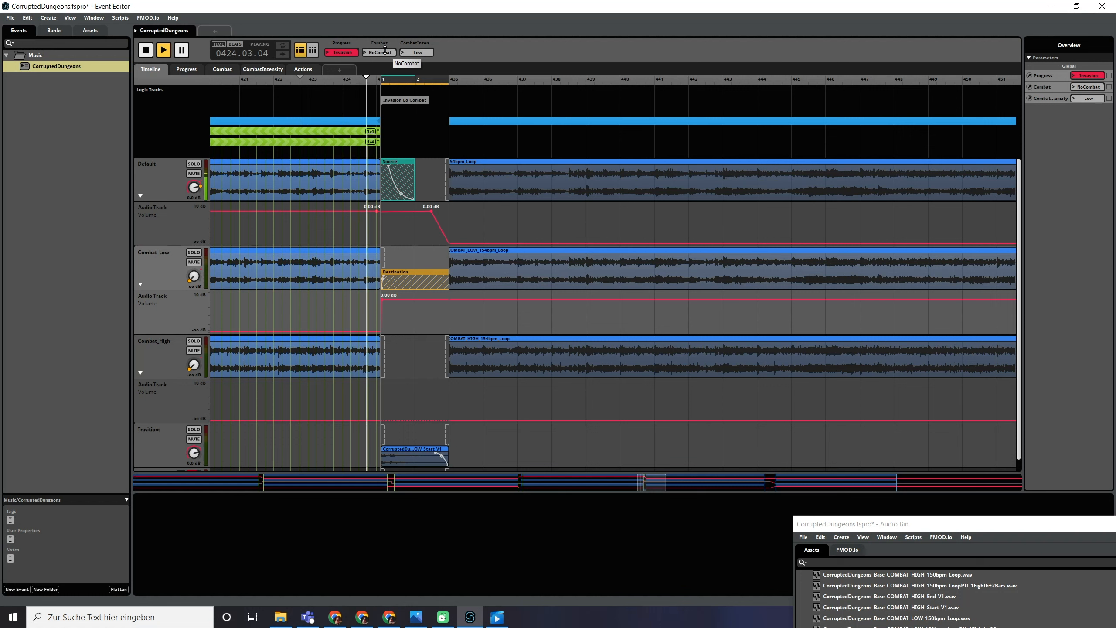
pyautogui.click(386, 52)
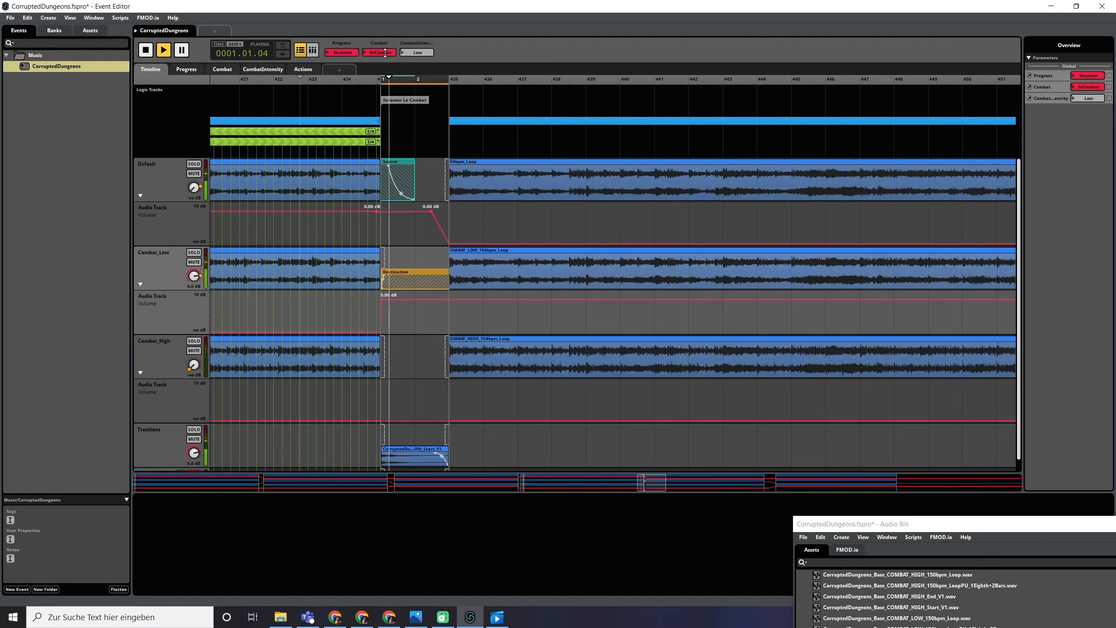
pyautogui.press('space')
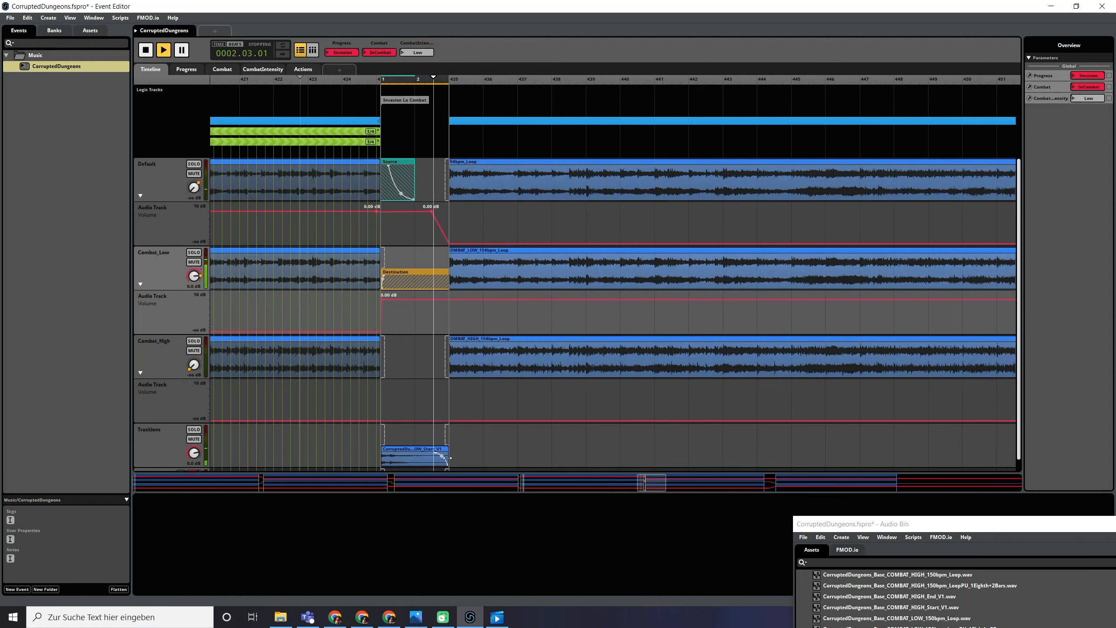
# - Lower the three Invasion COMBAT_LOW loop instruments on the main timeline to about -1 dB and reopen the Invasion Lo Combat transition
pyautogui.click(445, 458)
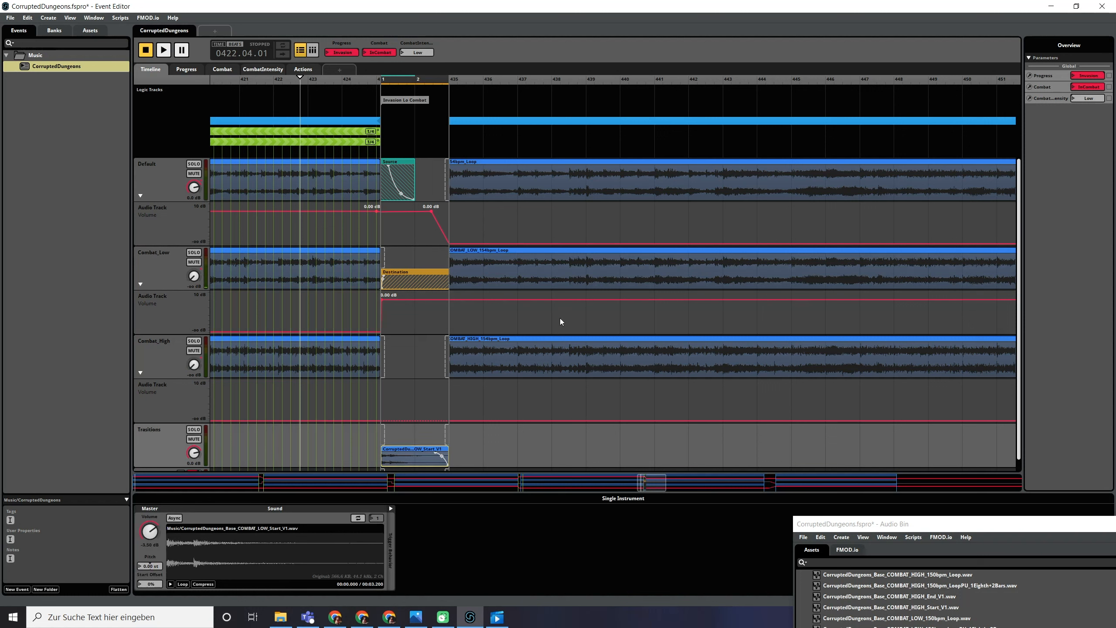
pyautogui.click(308, 140)
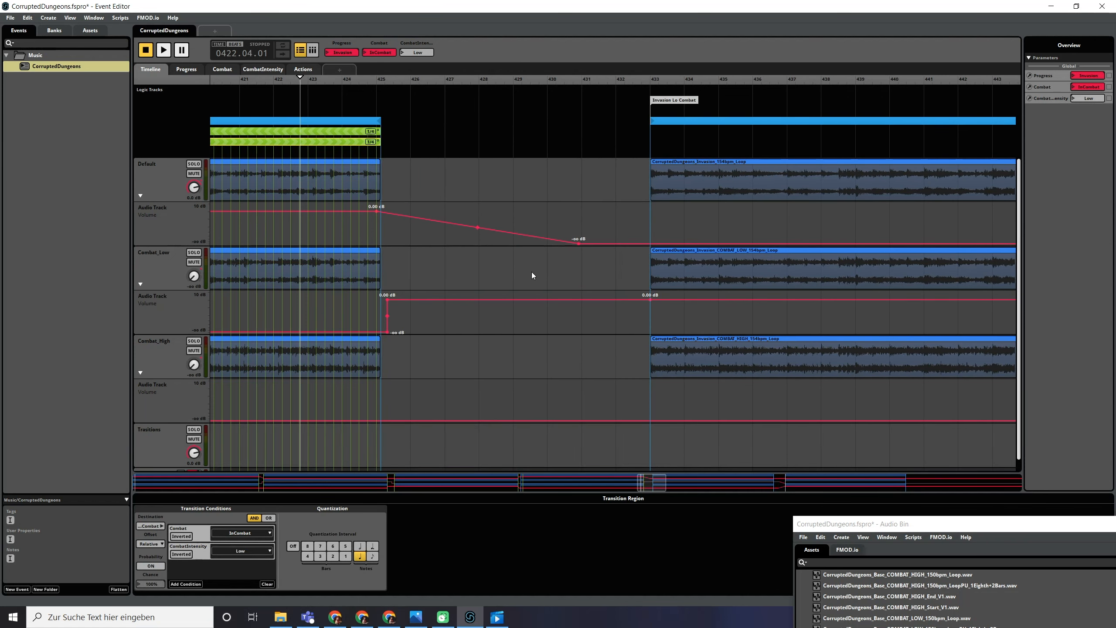
pyautogui.scroll(2, 459, 358)
pyautogui.scroll(-10, 508, 290)
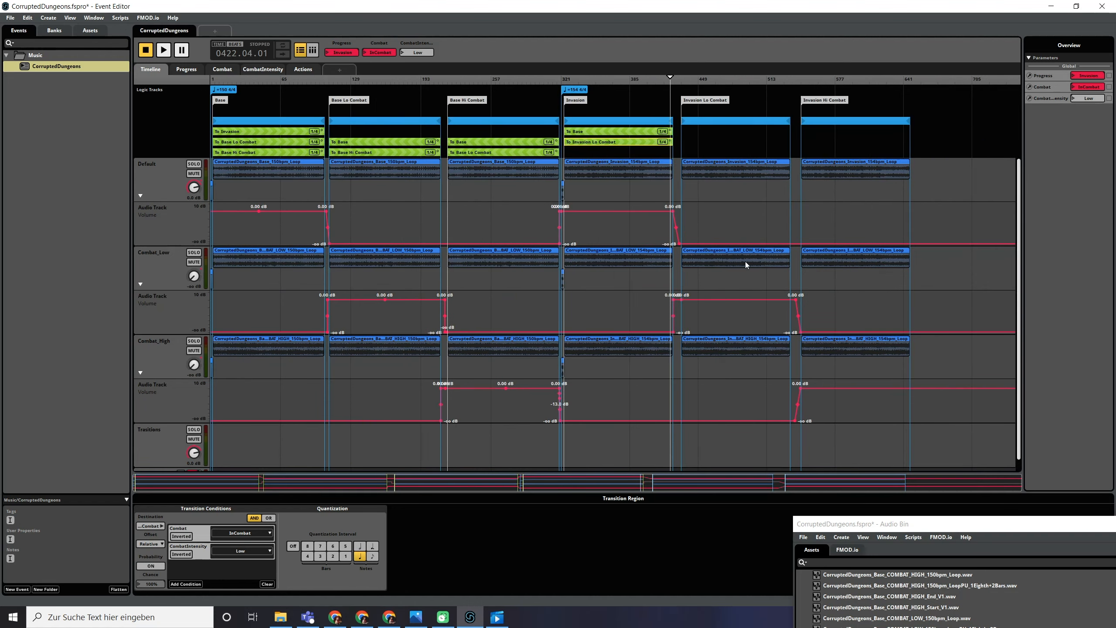
pyautogui.moveTo(951, 262); pyautogui.dragTo(619, 255)
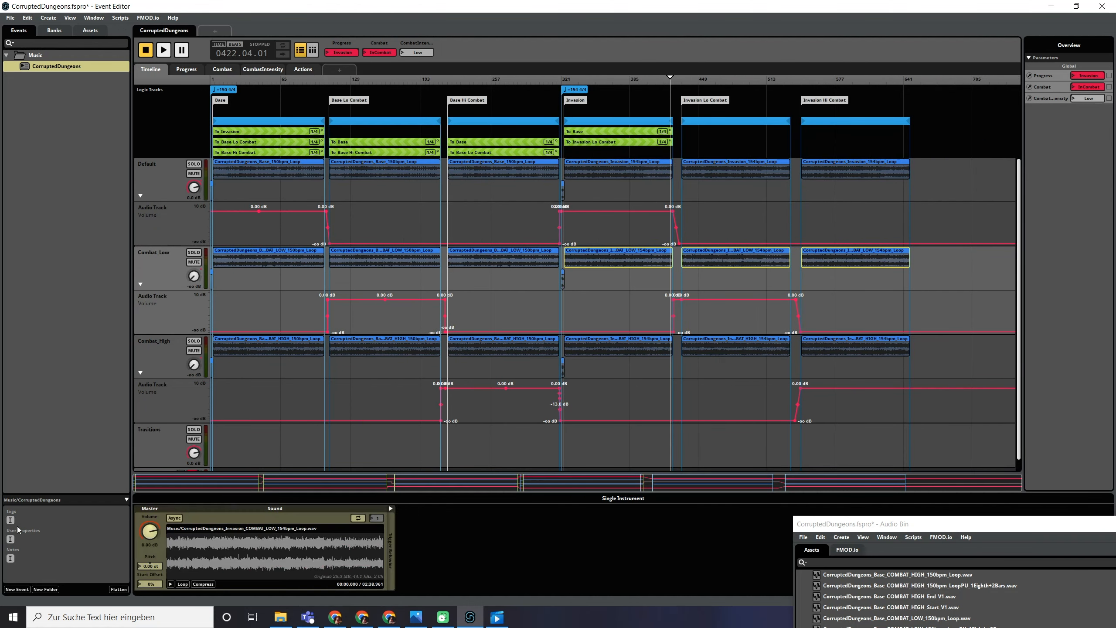
pyautogui.moveTo(148, 533); pyautogui.dragTo(155, 530)
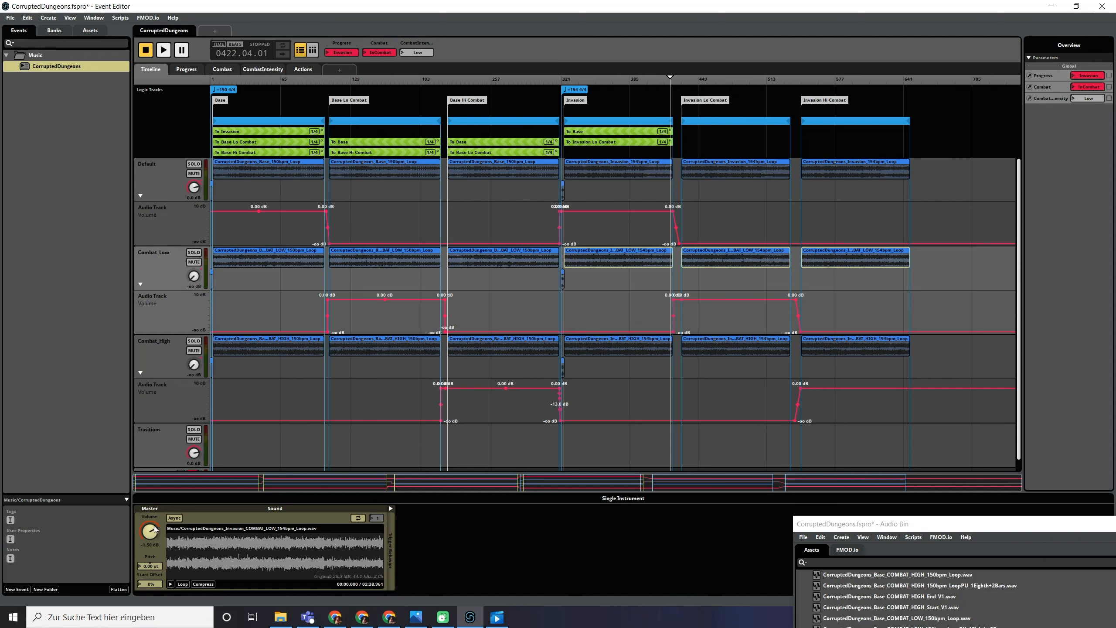
pyautogui.doubleClick(617, 142)
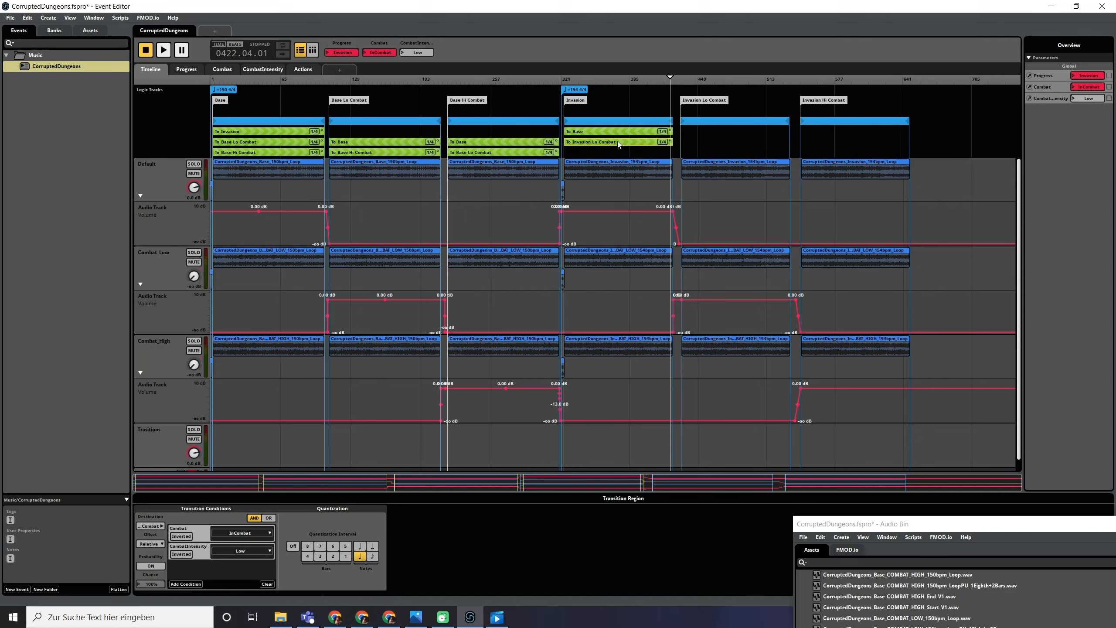
# - Audition the Invasion Lo Combat transition from around bar 401, switching Combat from NoCombat to InCombat during playback
pyautogui.click(620, 79)
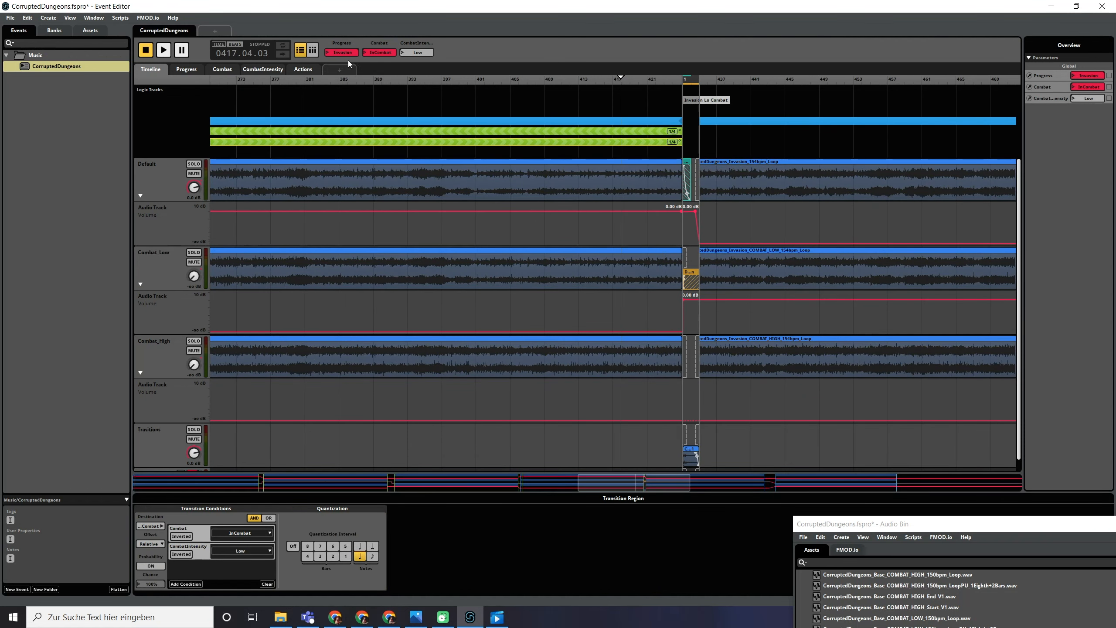
pyautogui.click(389, 52)
pyautogui.press('space')
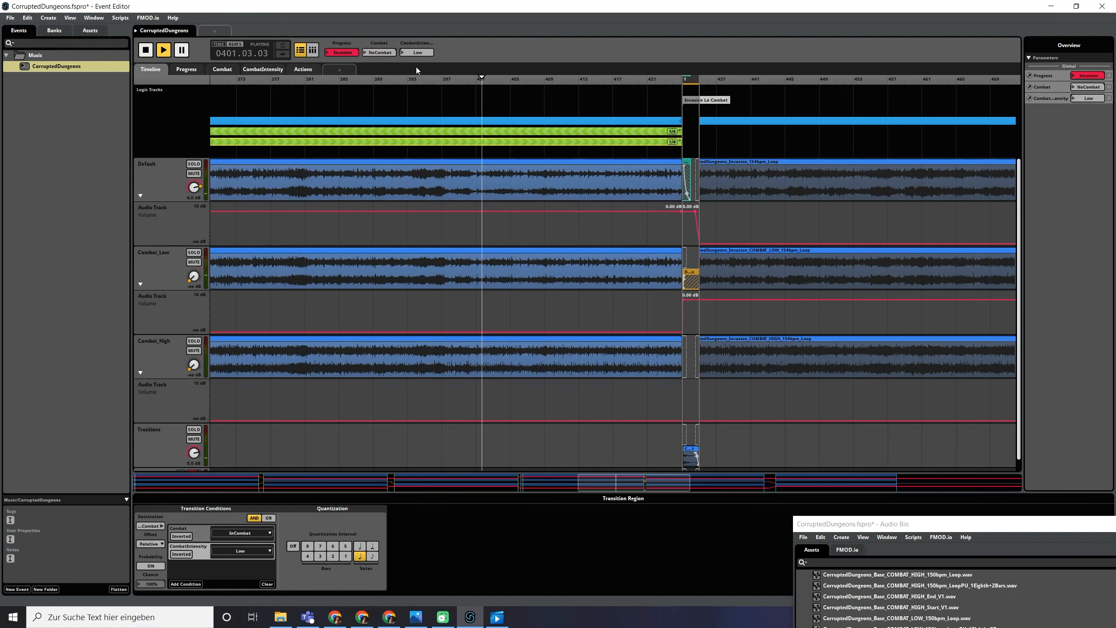
pyautogui.click(386, 53)
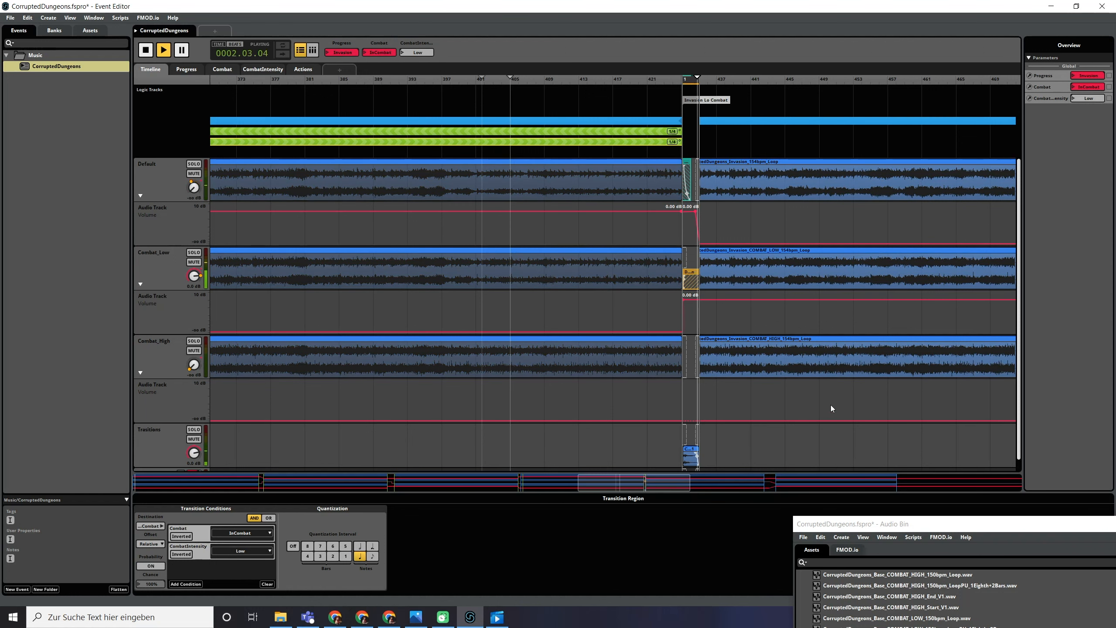
pyautogui.press('space')
# - Add a -oo dB volume automation point to the Combat_High track inside the Invasion Lo Combat transition, keeping the transition timeline open
pyautogui.click(690, 455)
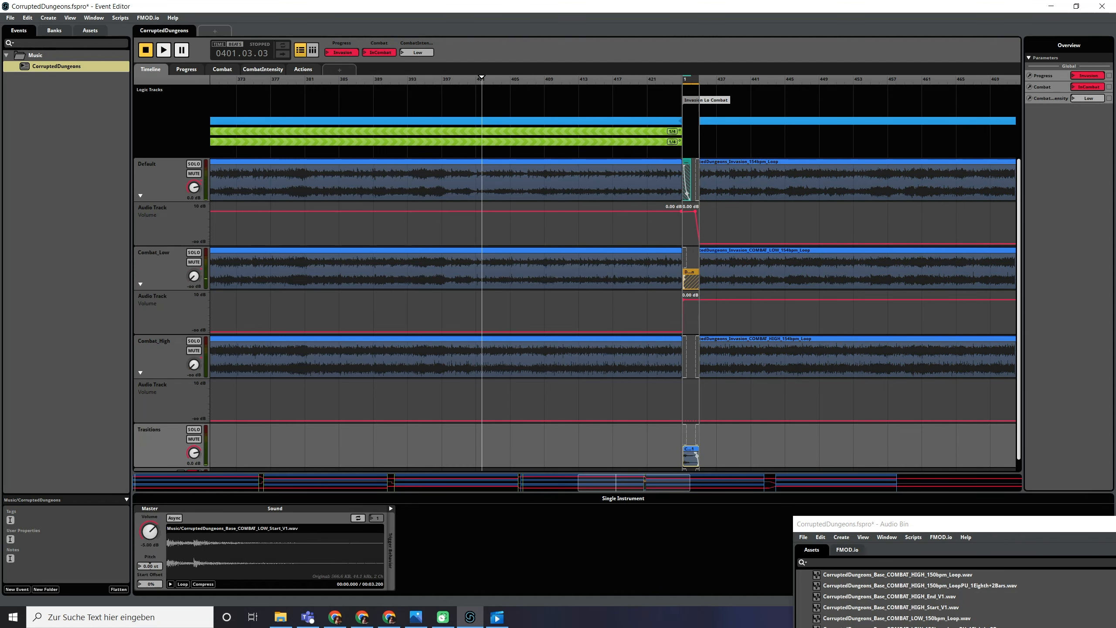
pyautogui.scroll(3, 675, 376)
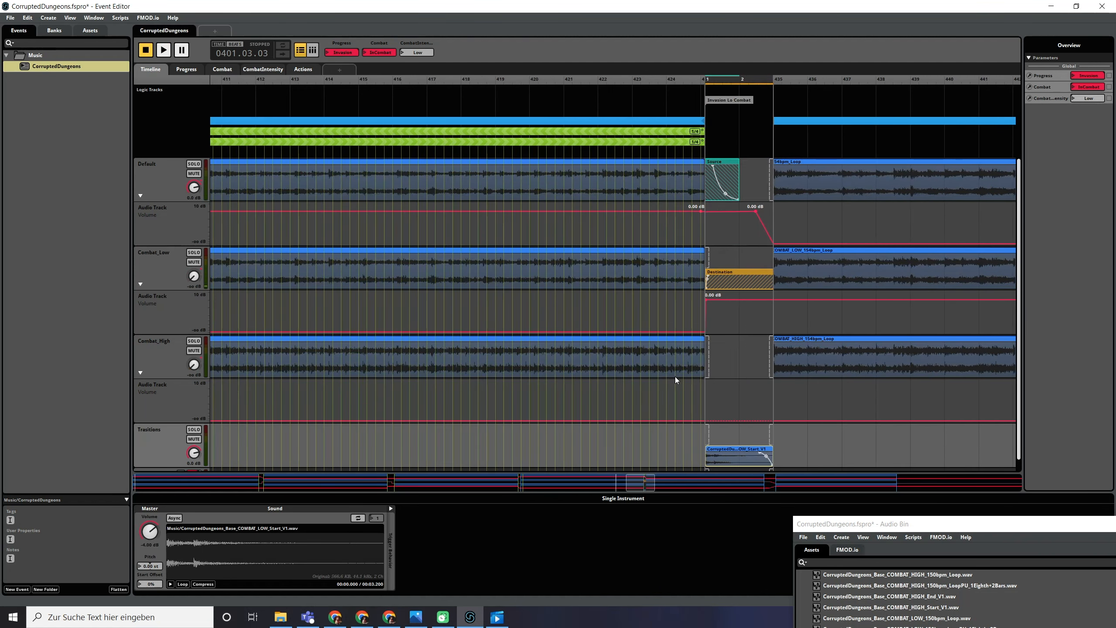
pyautogui.click(575, 80)
pyautogui.click(734, 420)
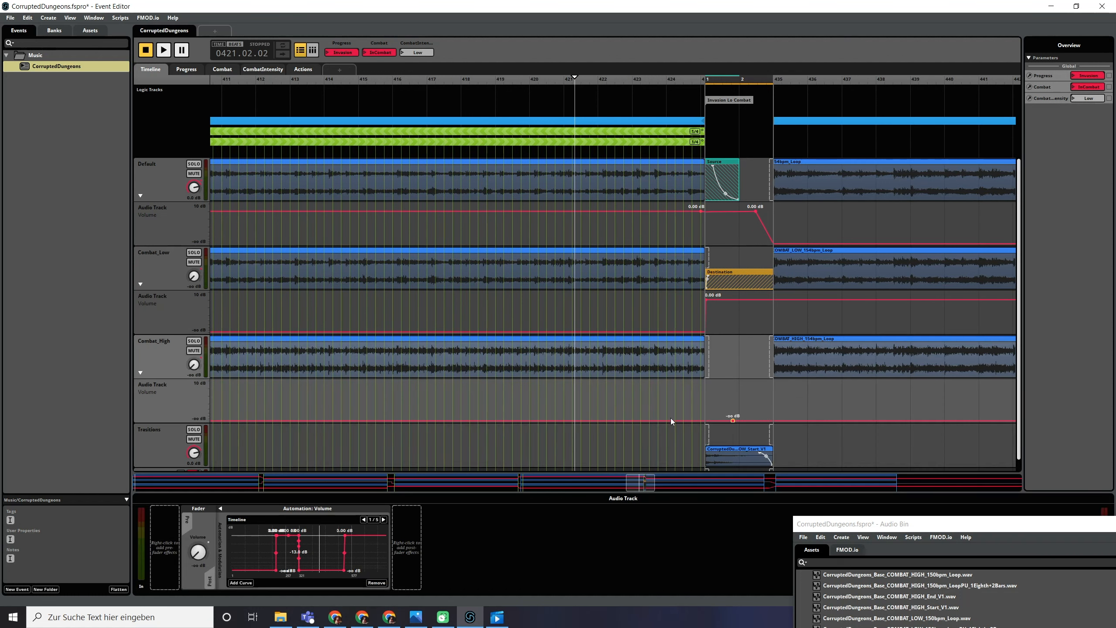
pyautogui.click(400, 140)
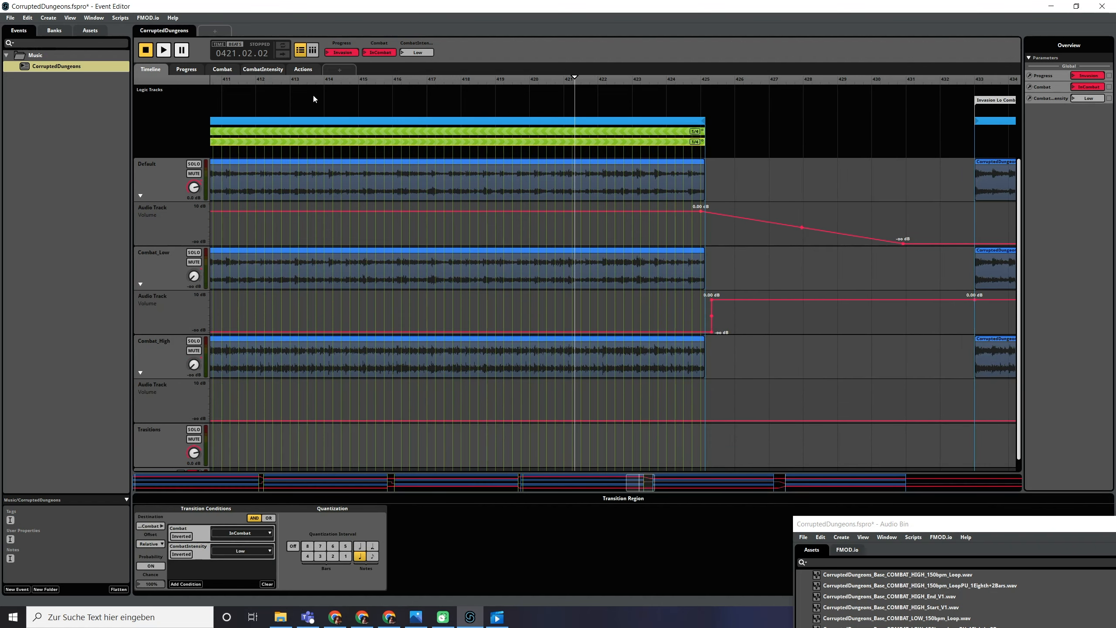
pyautogui.click(356, 136)
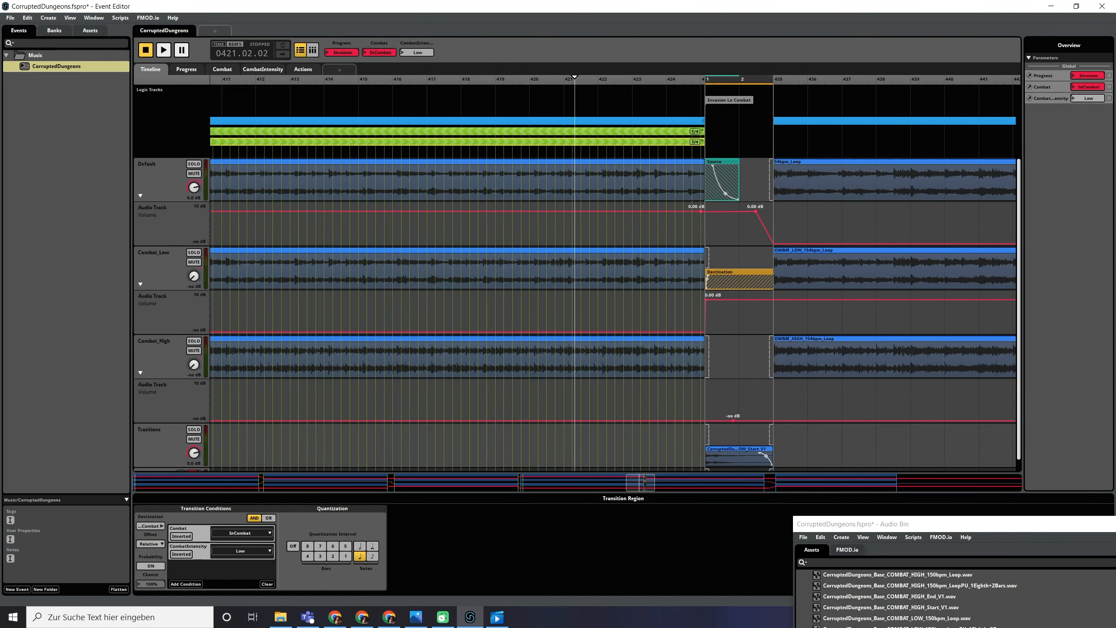
# - Reset Combat to NoCombat and audition the transition from around bar 421, switching to InCombat during playback
pyautogui.moveTo(380, 52); pyautogui.dragTo(381, 70)
pyautogui.press('space')
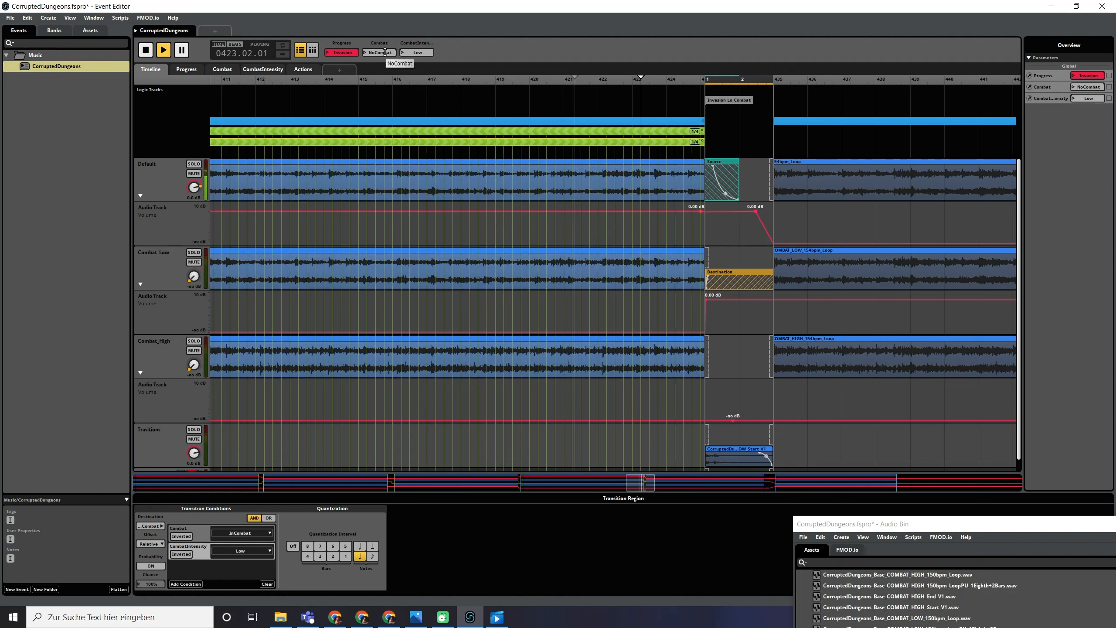
pyautogui.moveTo(385, 52); pyautogui.dragTo(385, 36)
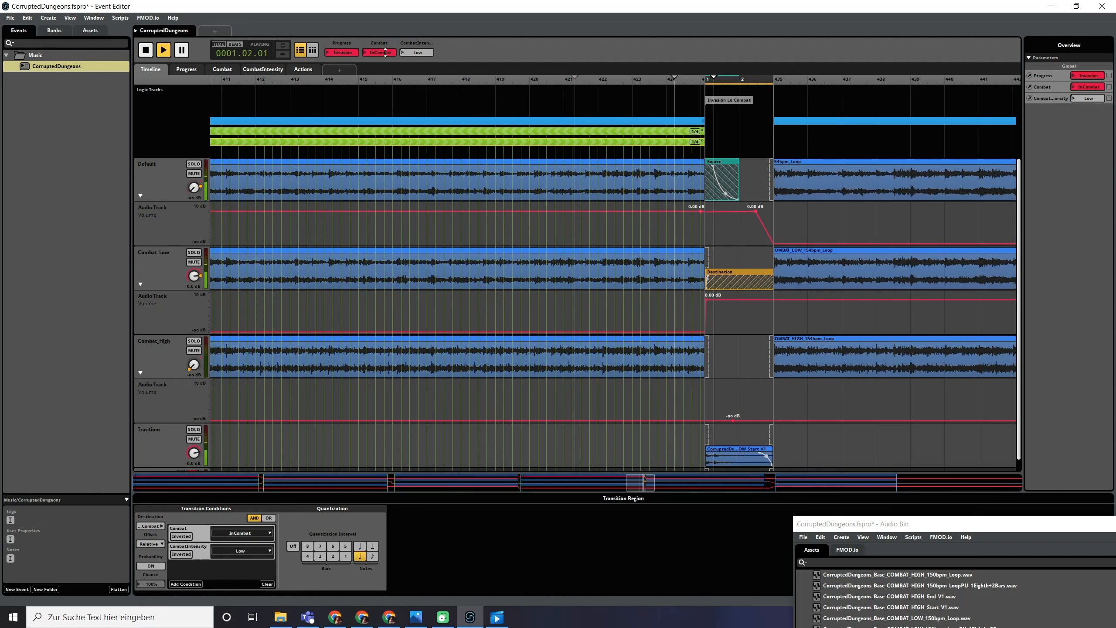
pyautogui.hscroll(3, 577, 235)
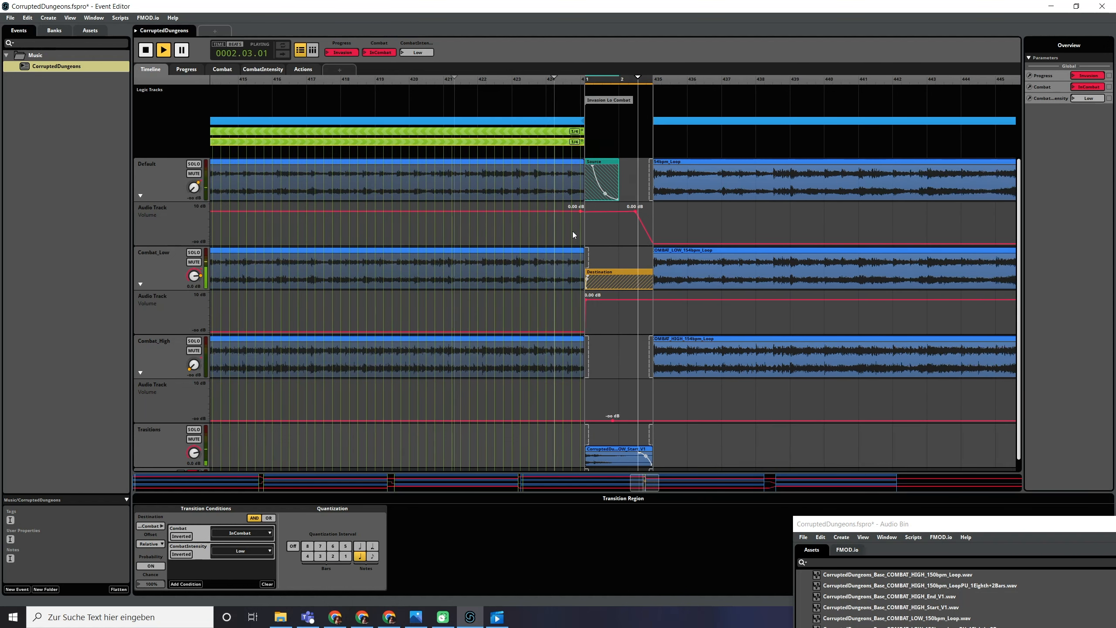
pyautogui.hscroll(2, 577, 236)
pyautogui.press('space')
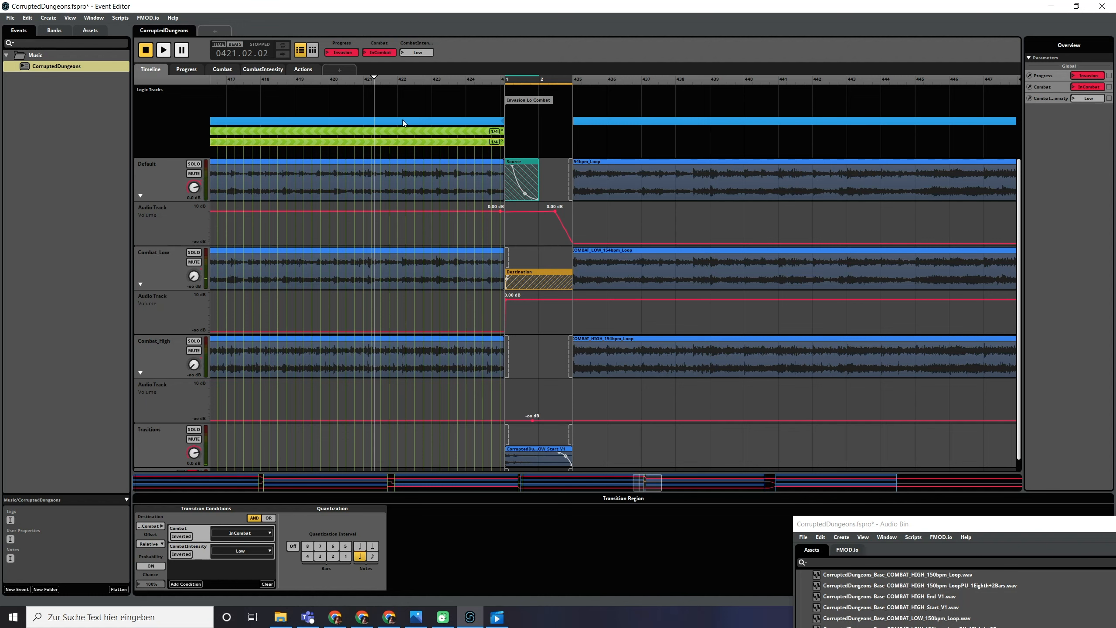
# - Return to the main timeline and add a transition region to the Invasion Hi Combat marker, spanning the whole Invasion loop
pyautogui.doubleClick(411, 141)
pyautogui.scroll(-10, 551, 194)
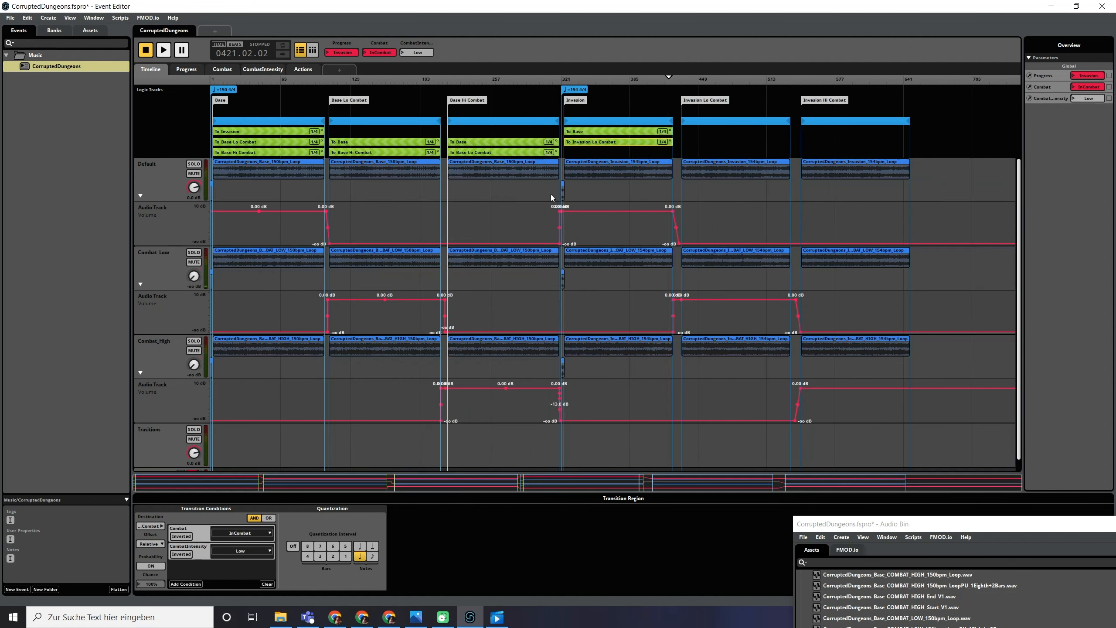
pyautogui.scroll(5, 518, 189)
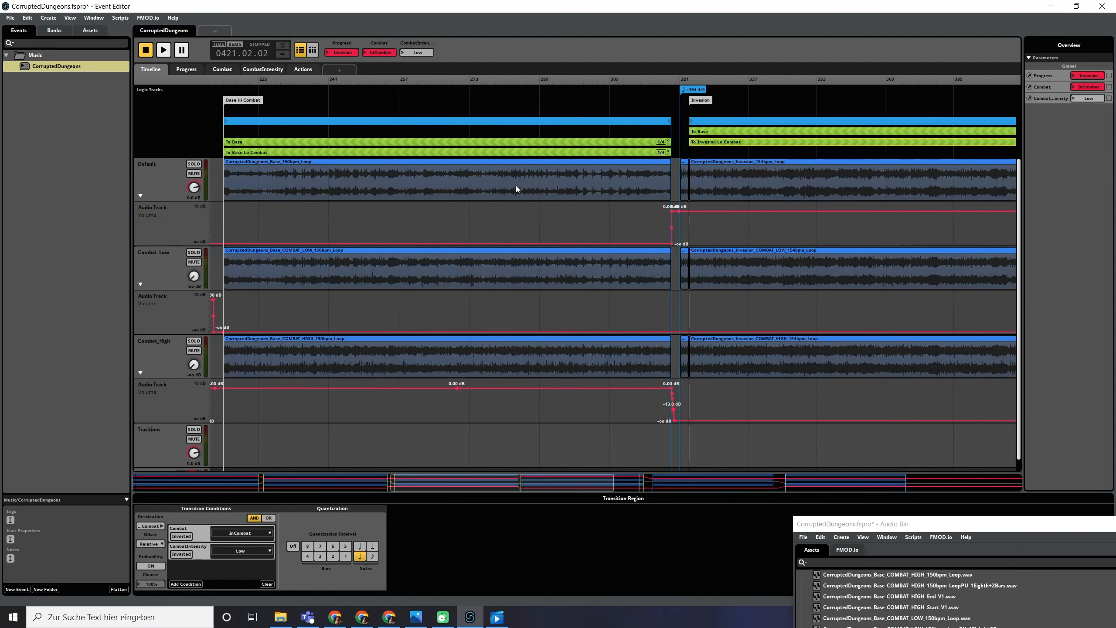
pyautogui.scroll(-2, 516, 185)
pyautogui.hscroll(3, 421, 157)
pyautogui.rightClick(439, 153)
pyautogui.moveTo(499, 249)
pyautogui.moveTo(540, 250)
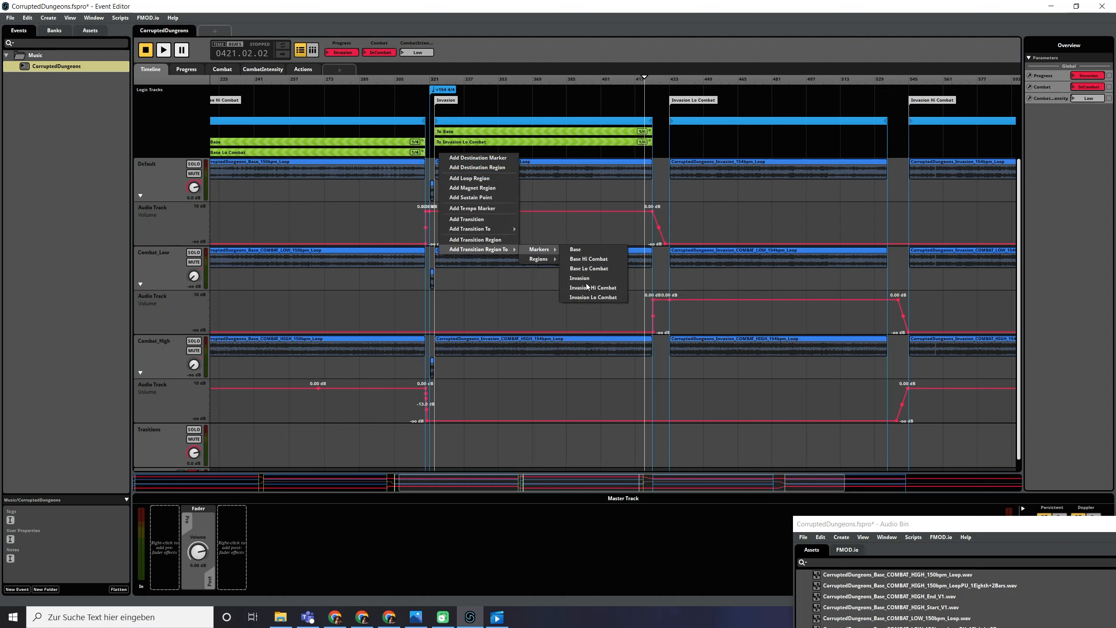
pyautogui.click(587, 297)
pyautogui.moveTo(452, 150); pyautogui.dragTo(652, 152)
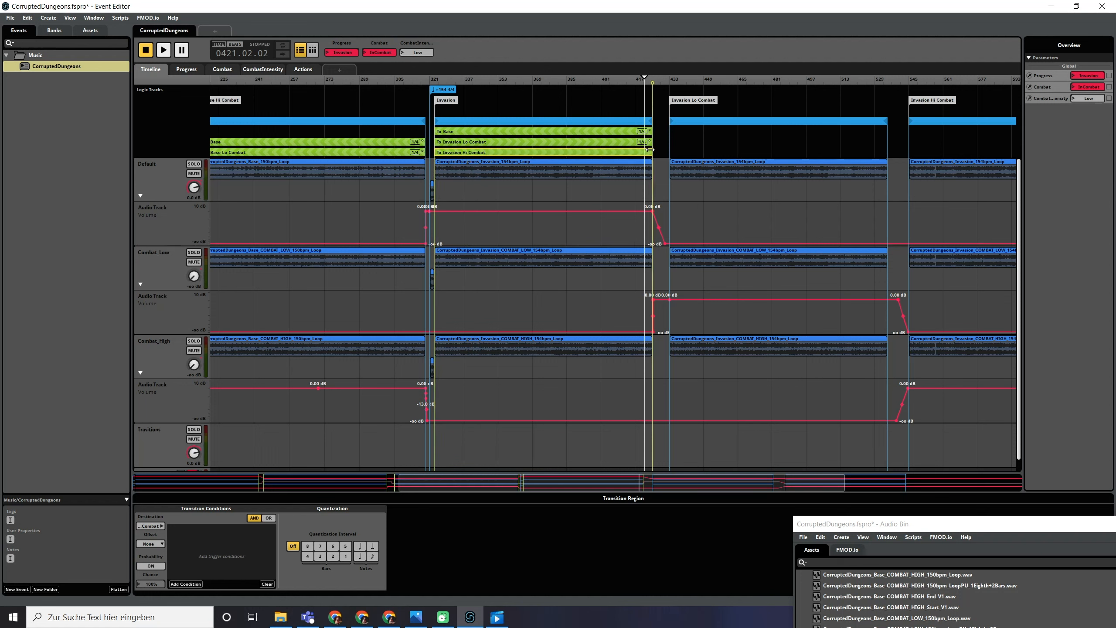
# - Set the new Invasion Hi Combat transition region's offset to Relative and add a CombatIntensity condition of High
pyautogui.click(155, 563)
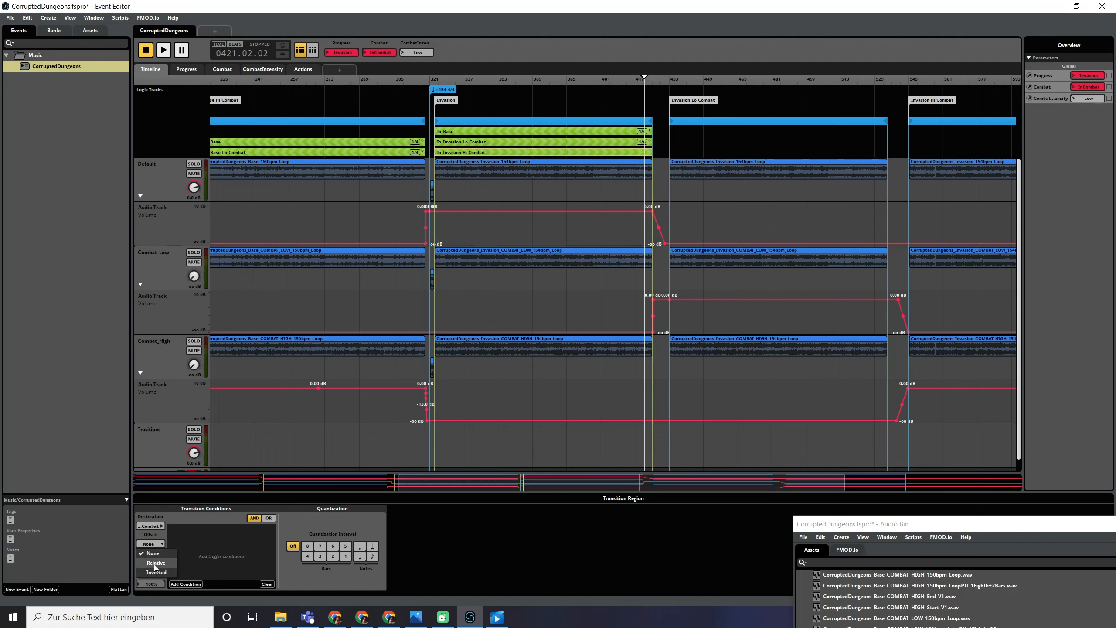
pyautogui.click(184, 584)
pyautogui.moveTo(196, 568)
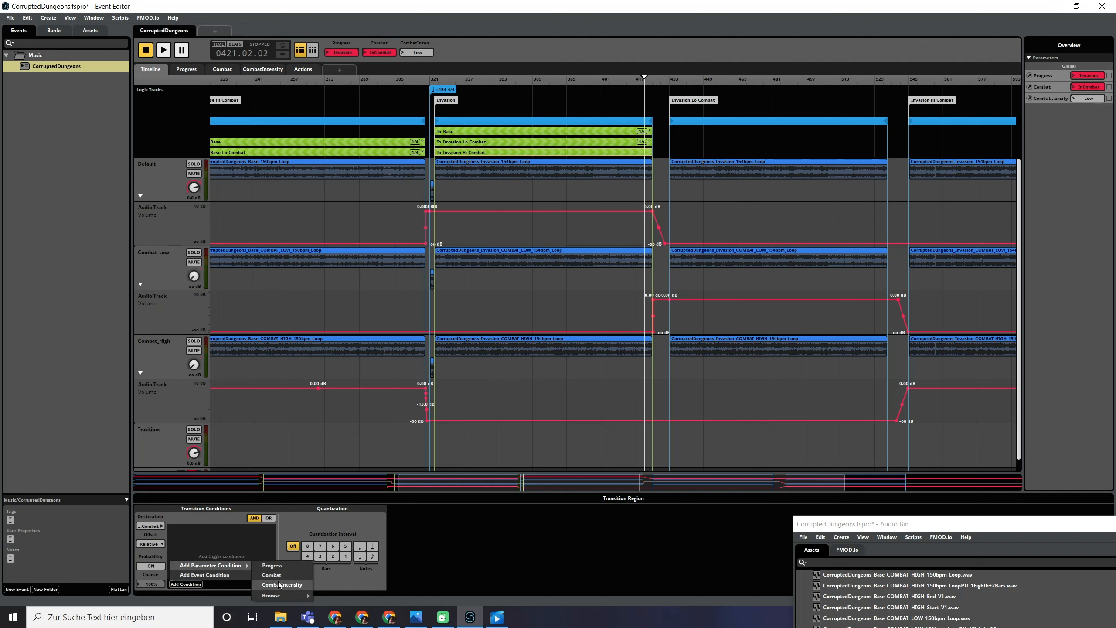
pyautogui.click(280, 584)
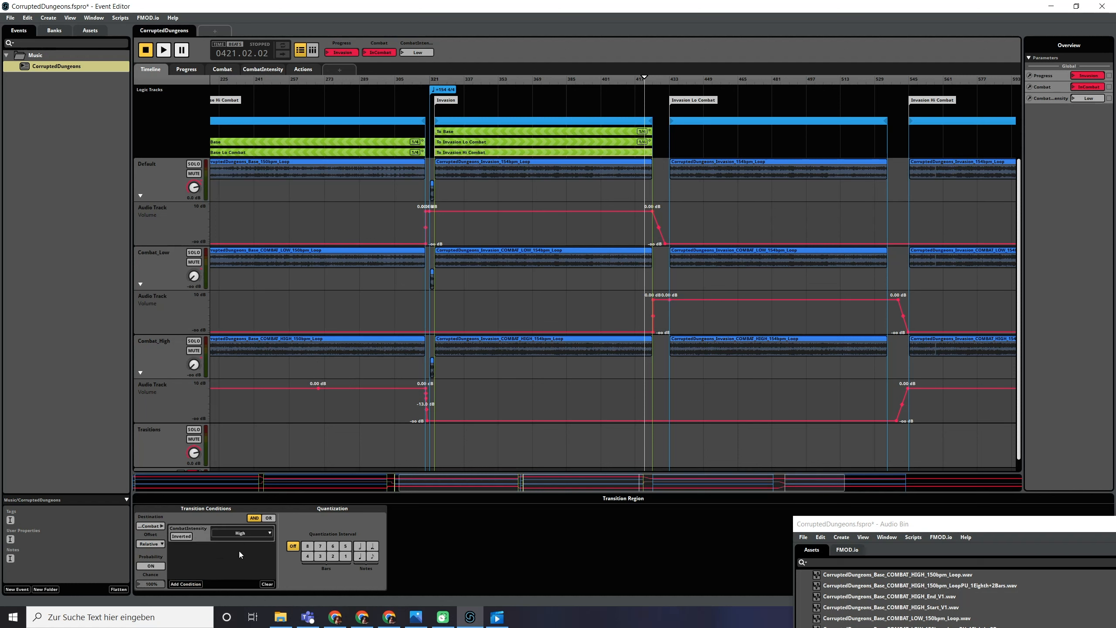
# - Add a Combat condition of InCombat to the Invasion Hi Combat transition region and set its quantization to quarter notes
pyautogui.click(186, 586)
pyautogui.moveTo(227, 568)
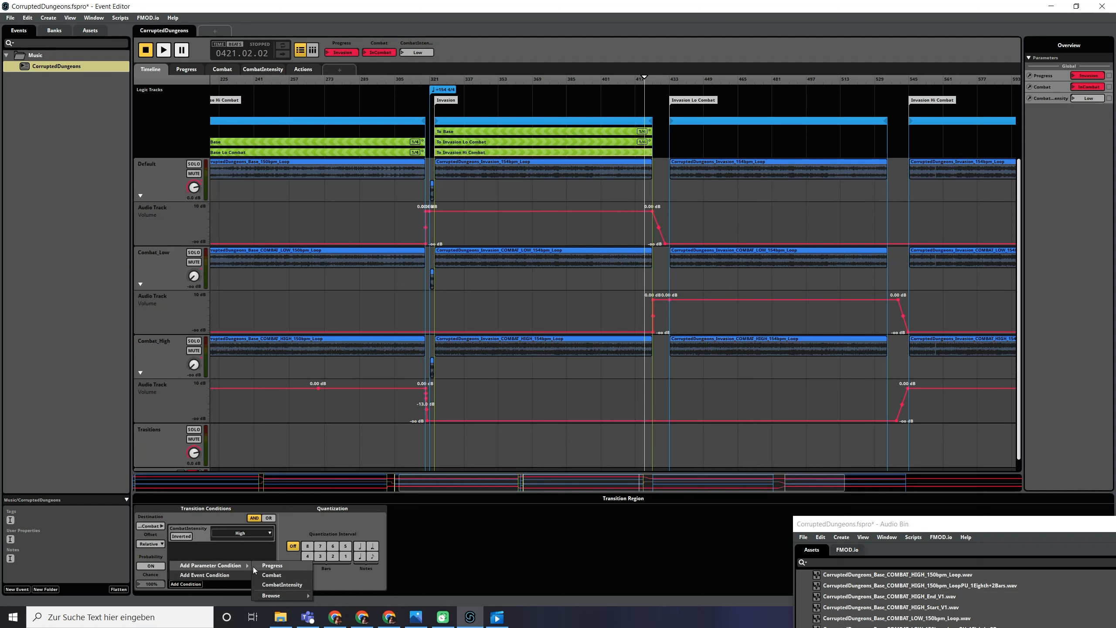
pyautogui.click(269, 574)
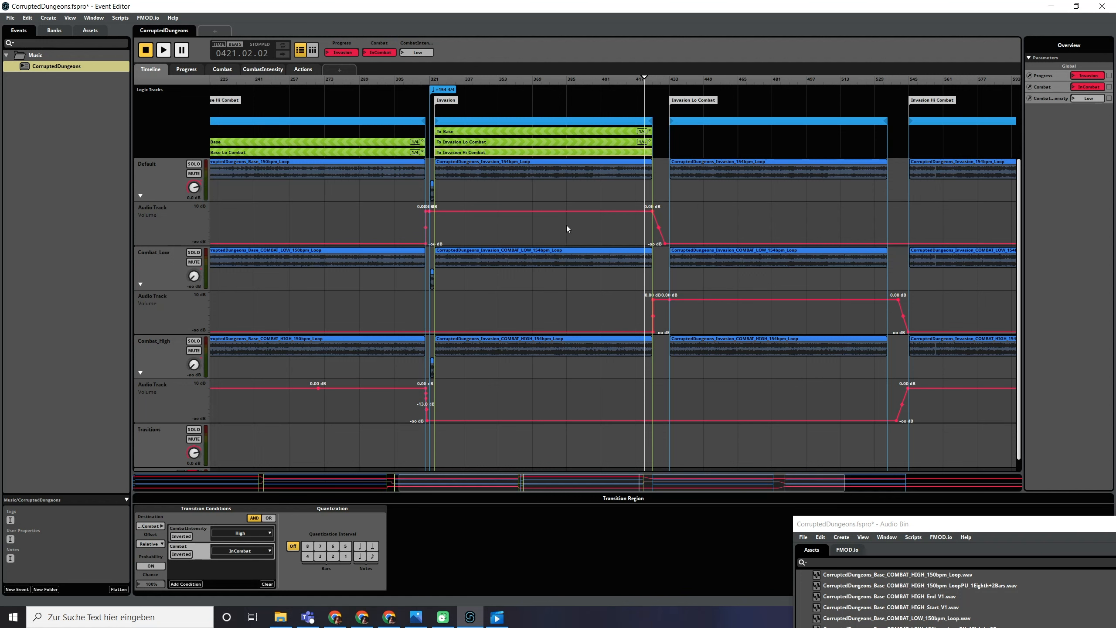
pyautogui.click(359, 556)
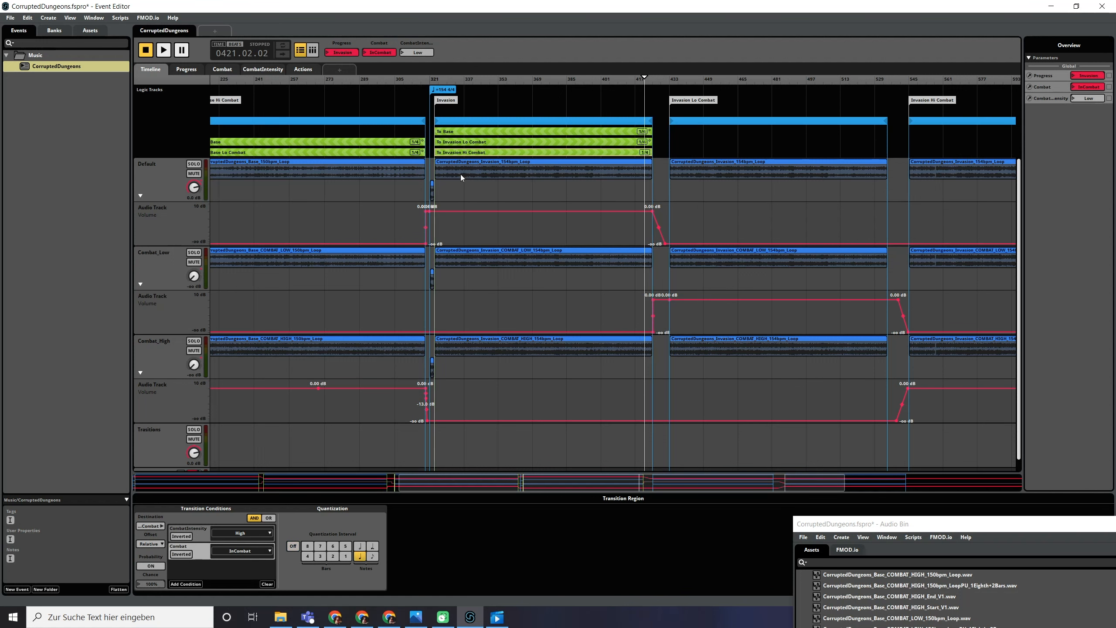
# - Open the transition timeline of the Invasion Hi Combat region at the end of the Invasion loop
pyautogui.scroll(3, 592, 198)
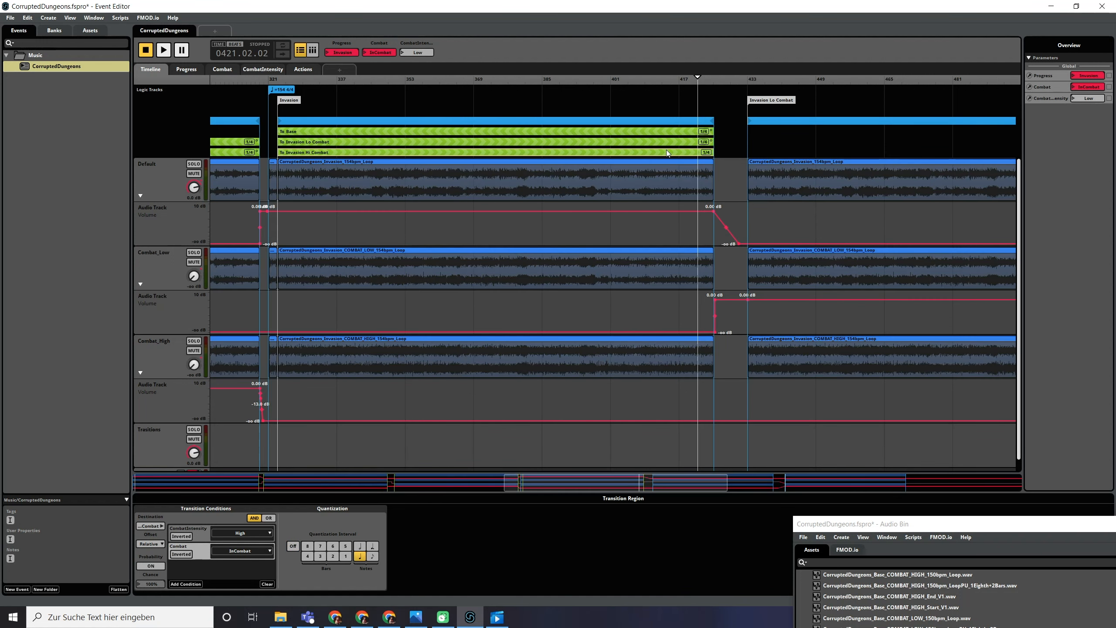
pyautogui.scroll(10, 666, 153)
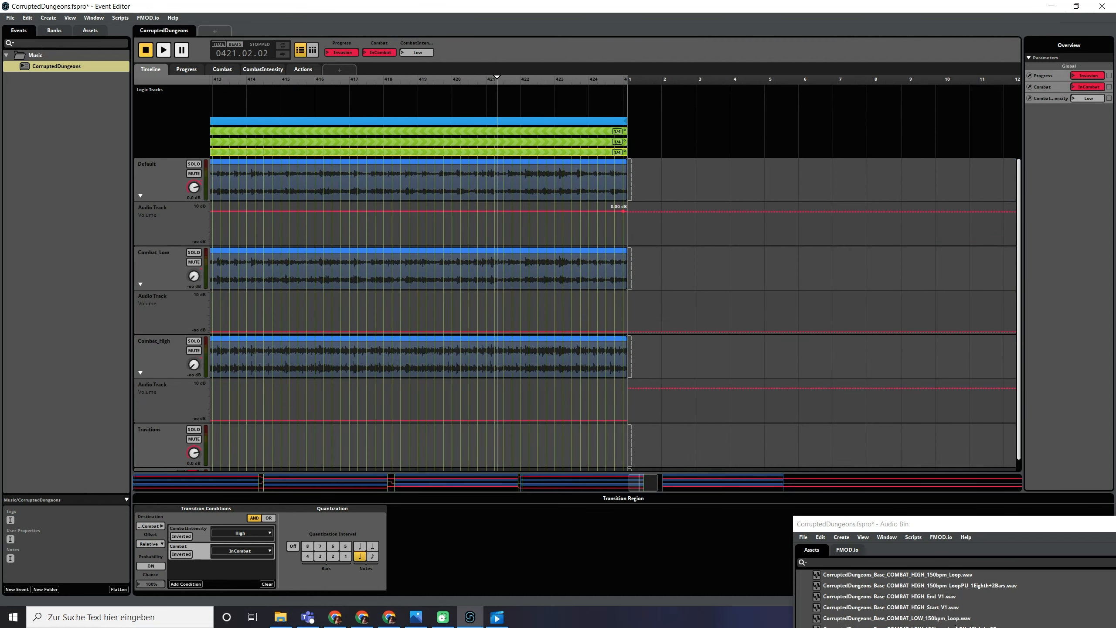
# - Place CorruptedDungeons_Base_COMBAT_HIGH_Start_V1.wav on the transitions track inside the Invasion Hi Combat transition timeline and fade out its end
pyautogui.moveTo(970, 524); pyautogui.dragTo(922, 327)
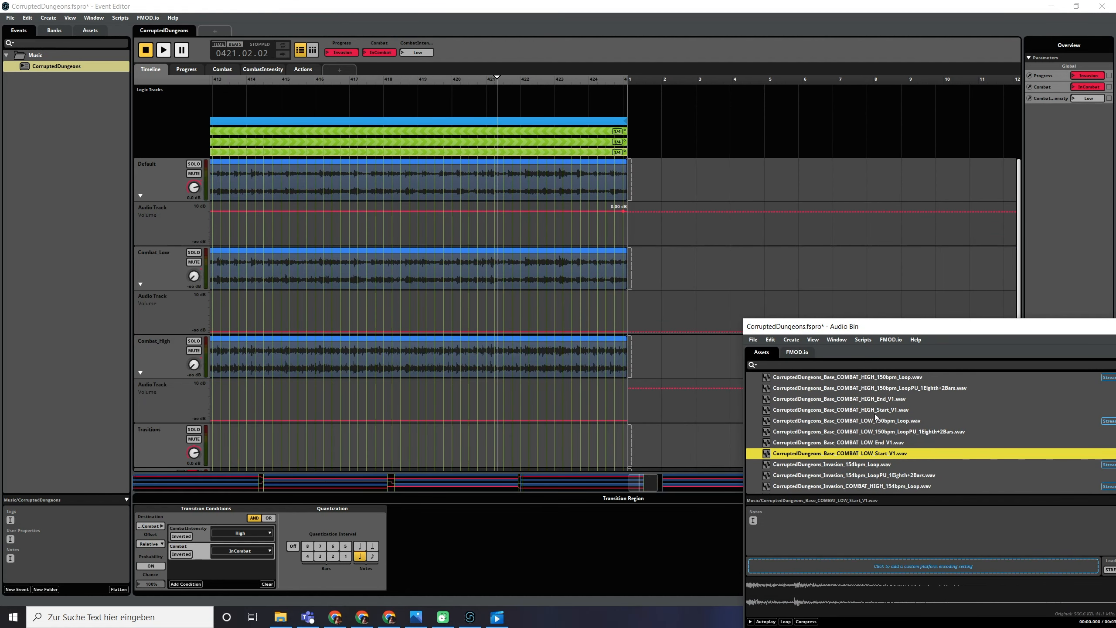
pyautogui.moveTo(878, 413); pyautogui.dragTo(648, 445)
pyautogui.scroll(-5, 537, 361)
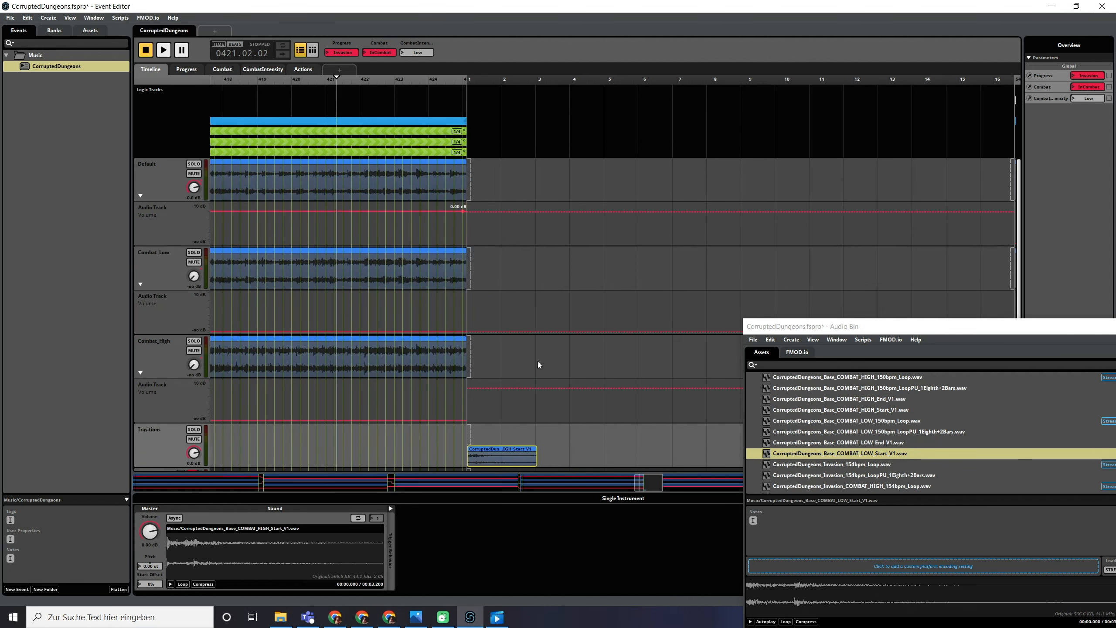
pyautogui.scroll(6, 699, 102)
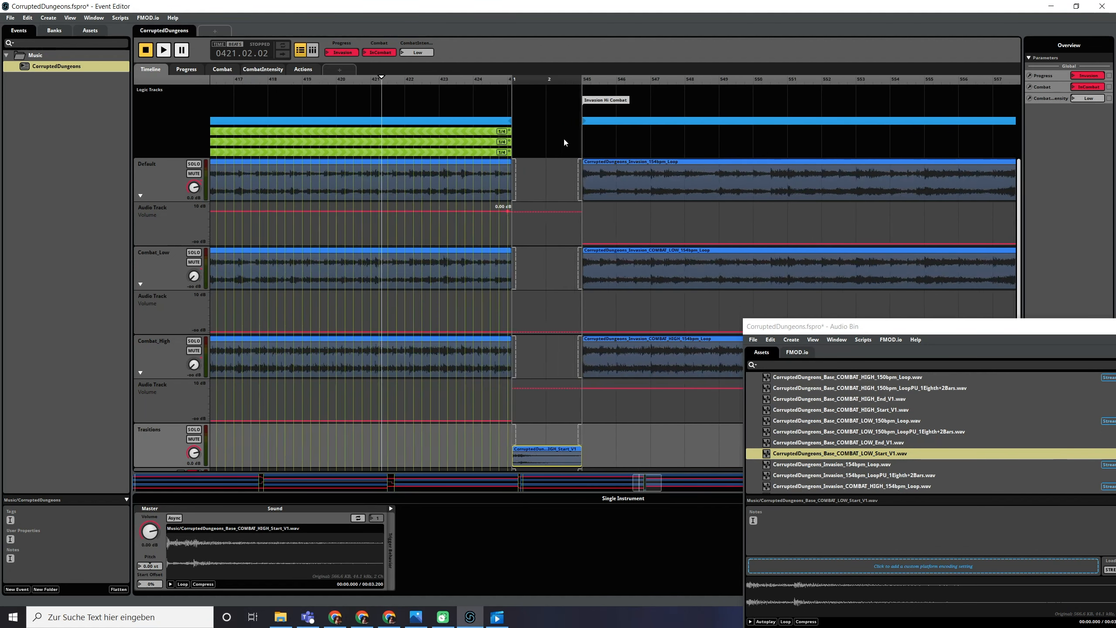
pyautogui.moveTo(637, 82); pyautogui.dragTo(646, 83)
pyautogui.moveTo(636, 458); pyautogui.dragTo(587, 454)
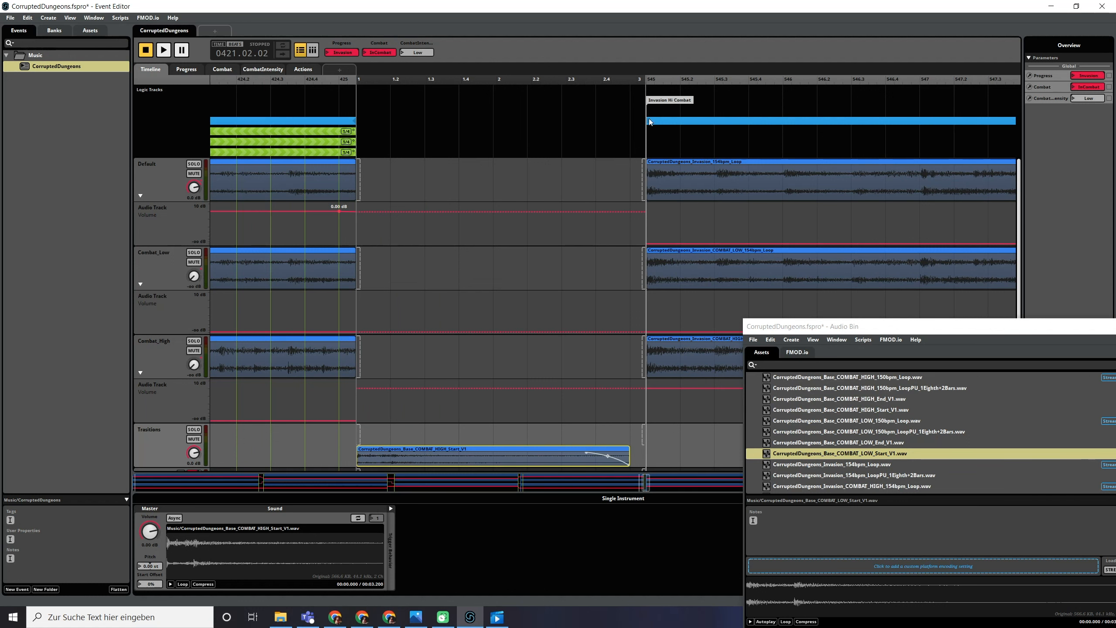
# - Shorten the transition timeline to the start clip's end and crossfade from the Combat_Low source to the Combat_High destination
pyautogui.moveTo(645, 78); pyautogui.dragTo(632, 78)
pyautogui.moveTo(625, 195)
pyautogui.mouseDown()
pyautogui.moveTo(499, 193)
pyautogui.moveTo(627, 193)
pyautogui.mouseUp()
pyautogui.moveTo(626, 374)
pyautogui.mouseDown()
pyautogui.moveTo(351, 372)
pyautogui.moveTo(379, 371)
pyautogui.moveTo(392, 343)
pyautogui.mouseUp()
pyautogui.moveTo(358, 281); pyautogui.dragTo(374, 254)
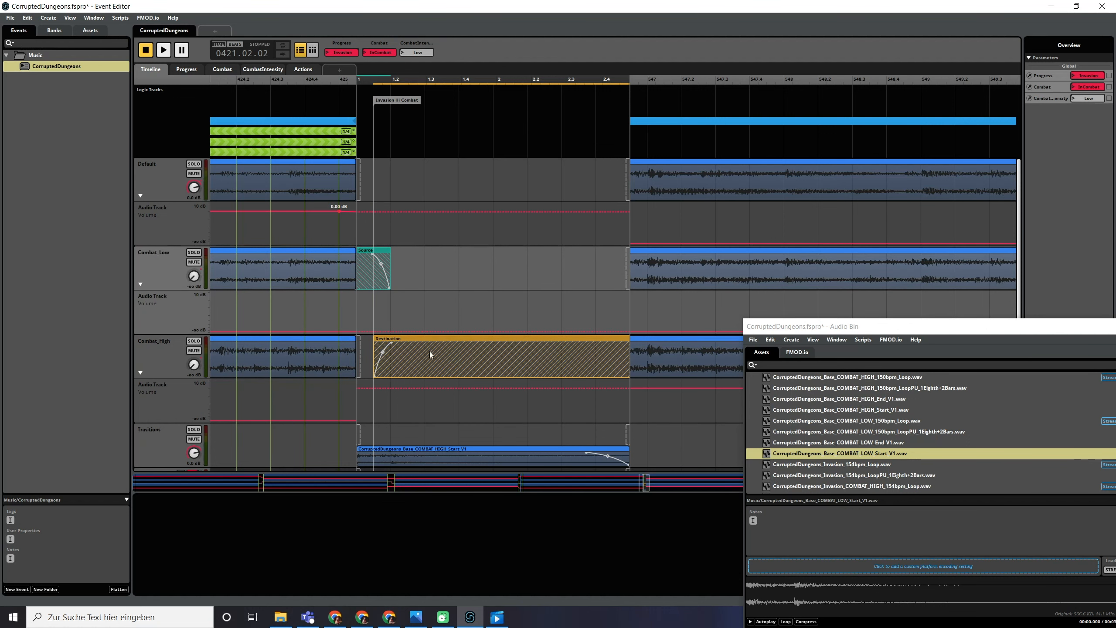
# - Lower the COMBAT_HIGH_Start_V1 clip's volume to -3 dB and play the event with CombatIntensity switched from Low to High
pyautogui.click(447, 461)
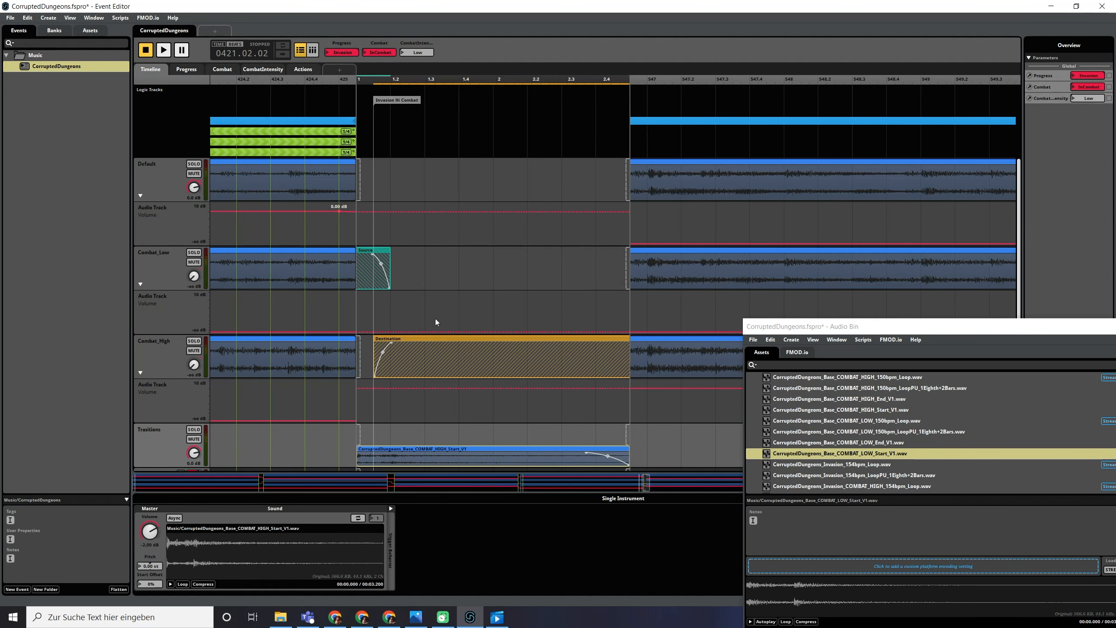
pyautogui.scroll(-5, 431, 324)
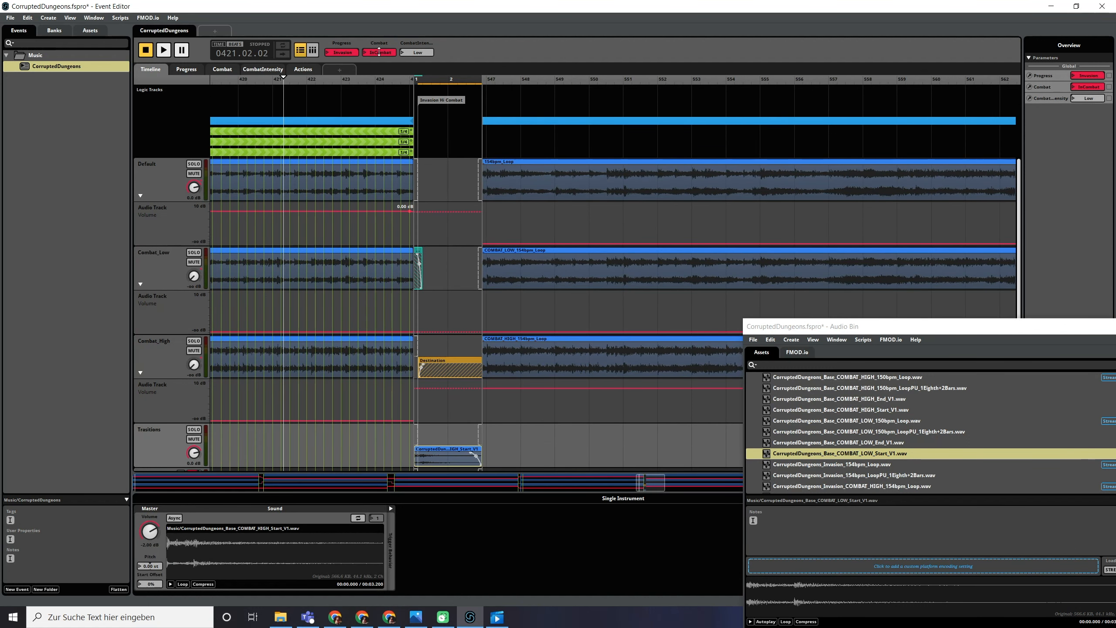
pyautogui.press('space')
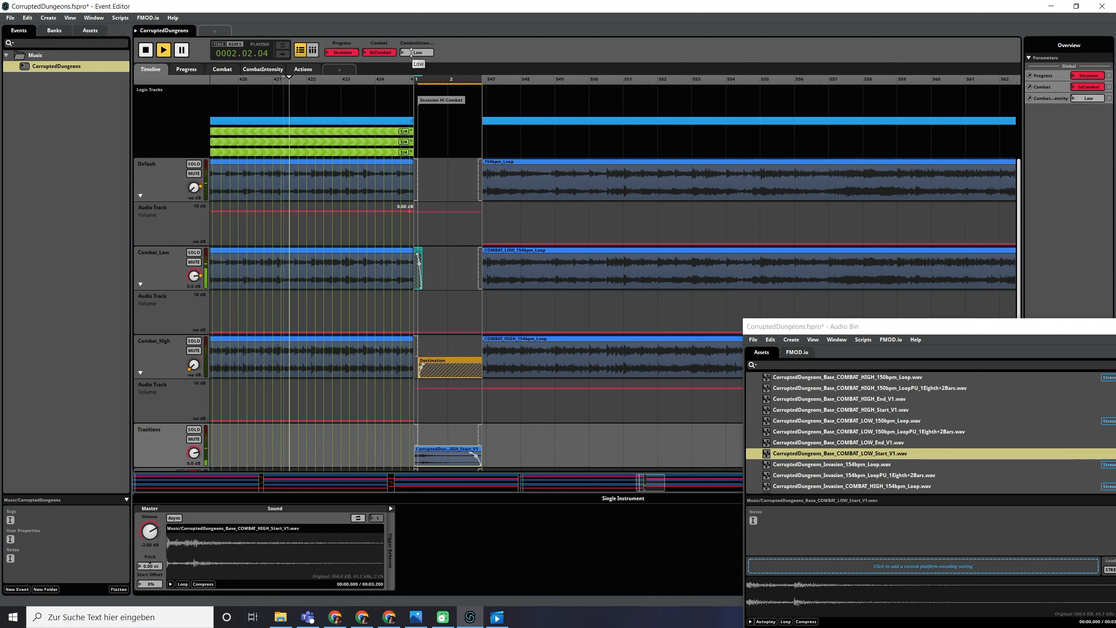
pyautogui.press('space')
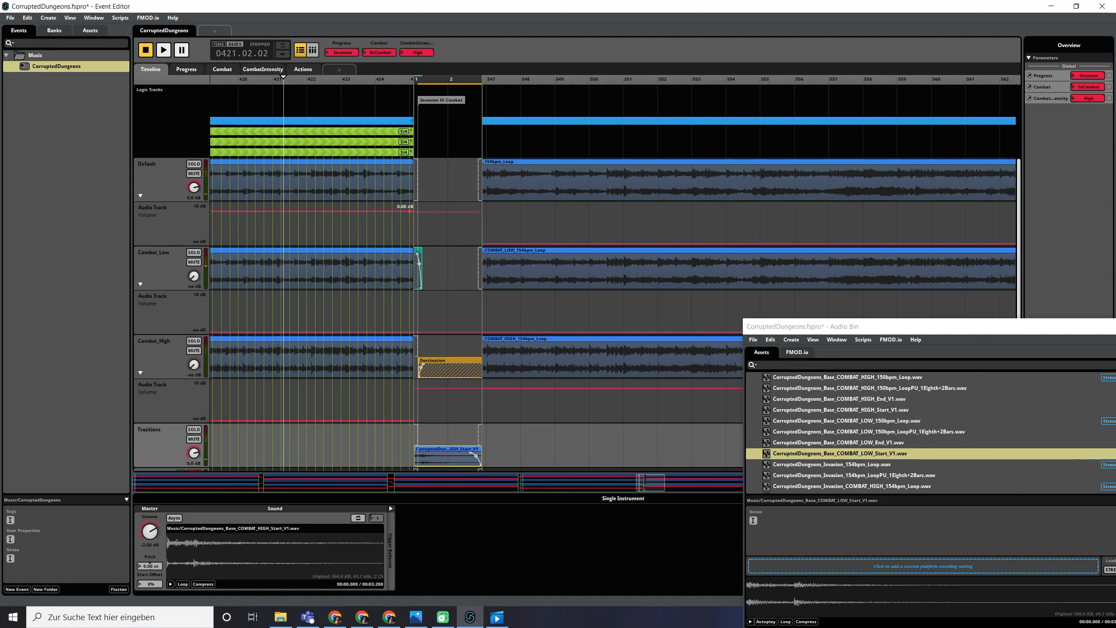
# - Audition the Invasion Hi Combat transition by starting at NoCombat with High intensity and switching Combat to InCombat during playback
pyautogui.click(380, 51)
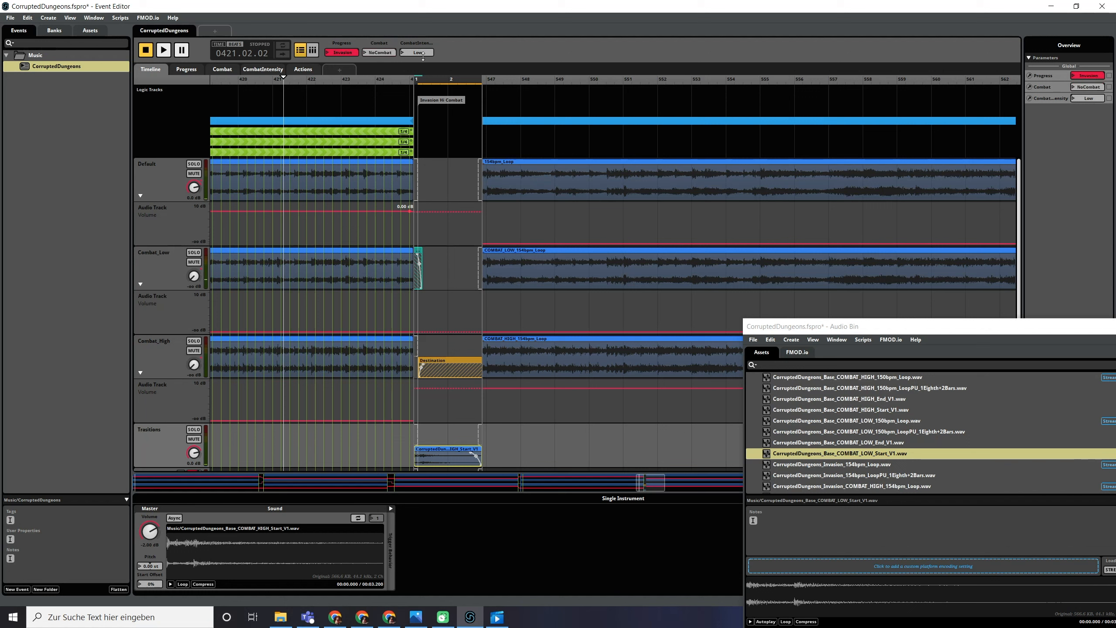
pyautogui.click(417, 53)
pyautogui.press('space')
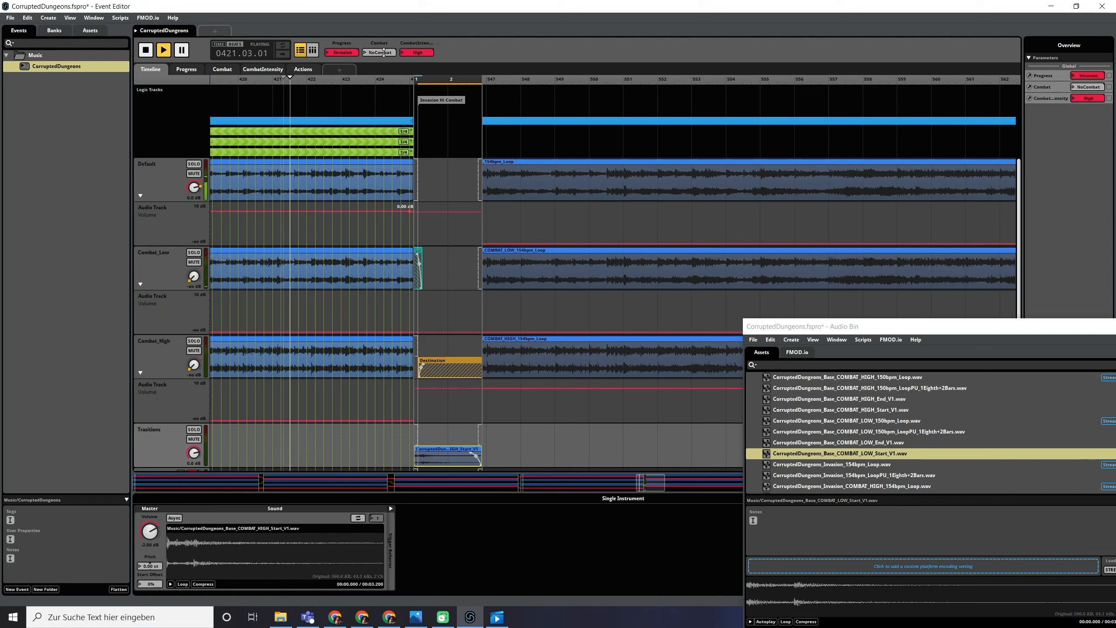
pyautogui.click(381, 53)
pyautogui.click(393, 63)
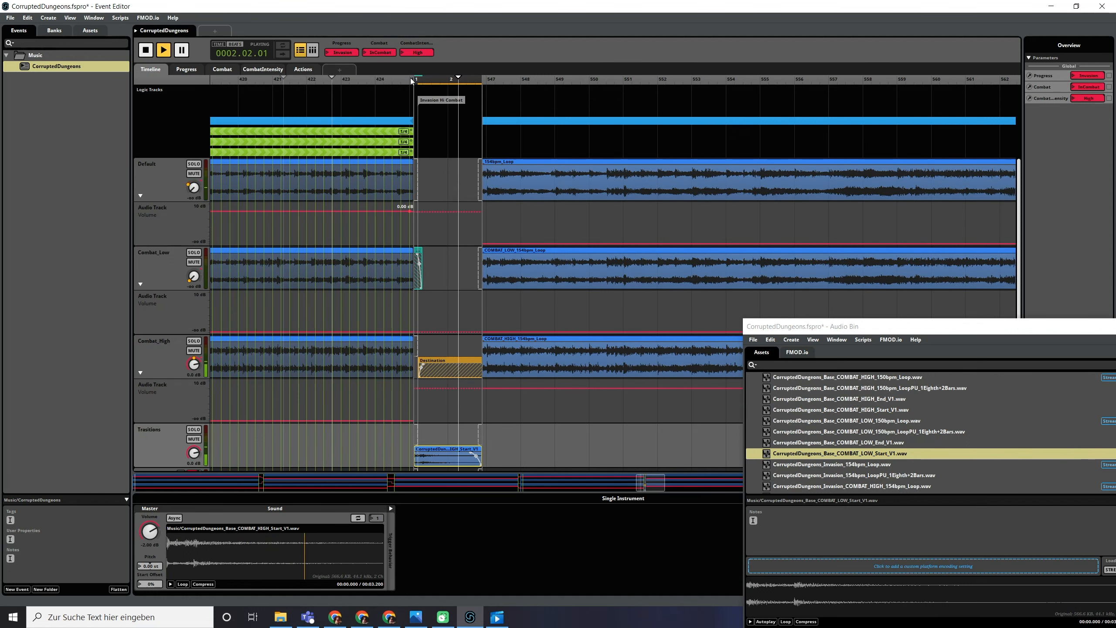
pyautogui.press('space')
# - Remove the source fade from the Combat_Low track in the transition and add a source fade-out on the Default track
pyautogui.scroll(2, 457, 393)
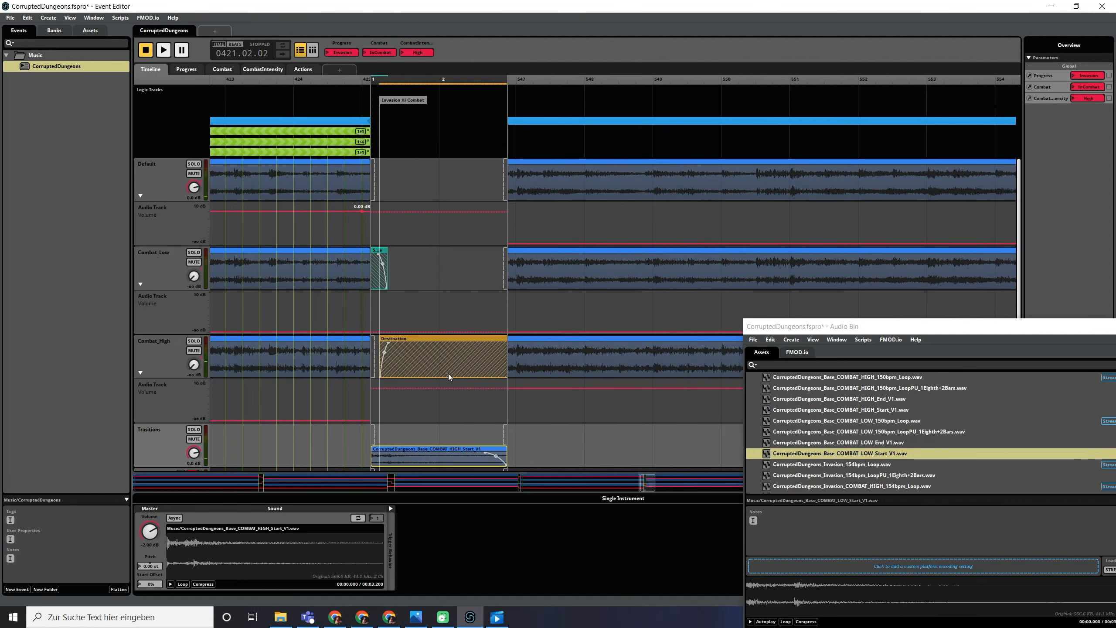
pyautogui.click(414, 390)
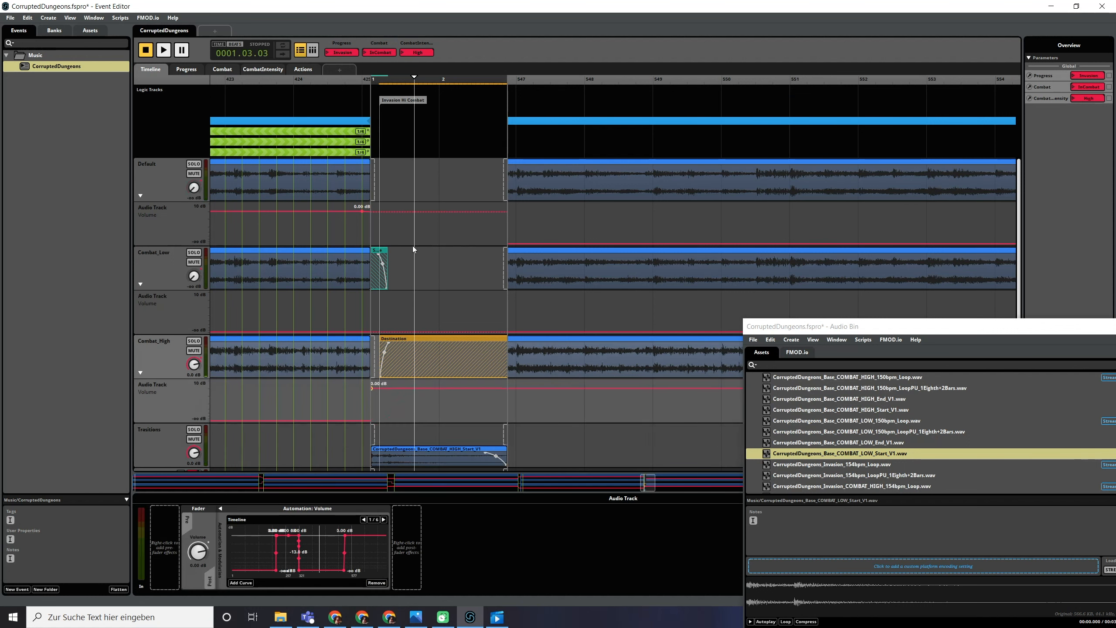
pyautogui.click(388, 330)
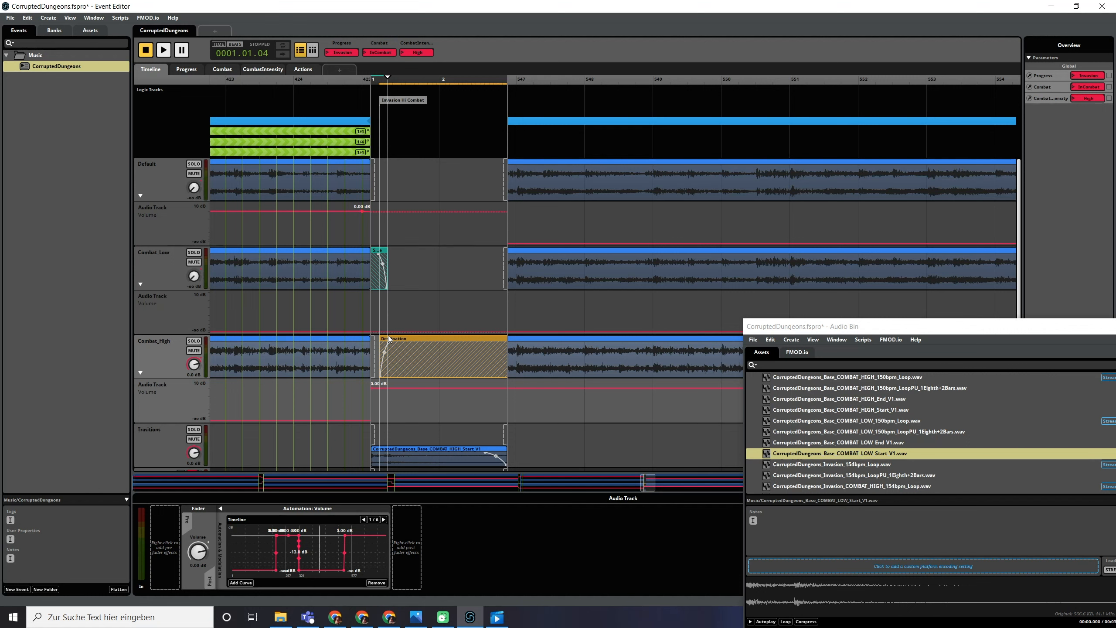
pyautogui.moveTo(387, 271); pyautogui.dragTo(370, 269)
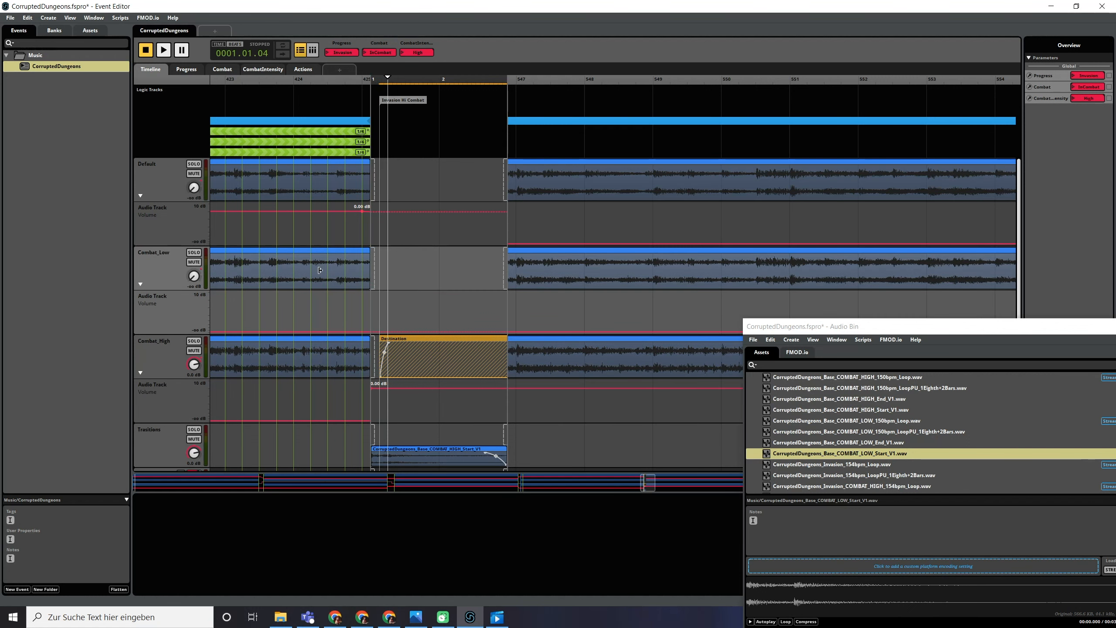
pyautogui.moveTo(376, 175)
pyautogui.mouseDown()
pyautogui.moveTo(401, 176)
pyautogui.moveTo(363, 174)
pyautogui.mouseUp()
# - Add 0 dB volume automation points on the Default track inside the transition and in the gap before Invasion Lo Combat
pyautogui.moveTo(386, 211); pyautogui.dragTo(396, 211)
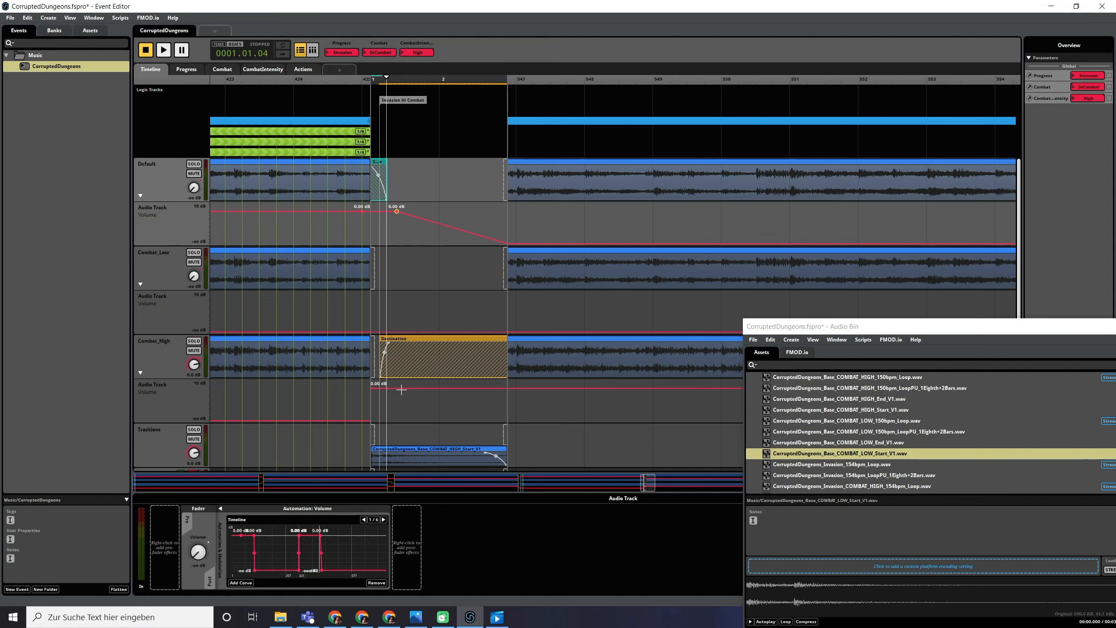
pyautogui.click(141, 196)
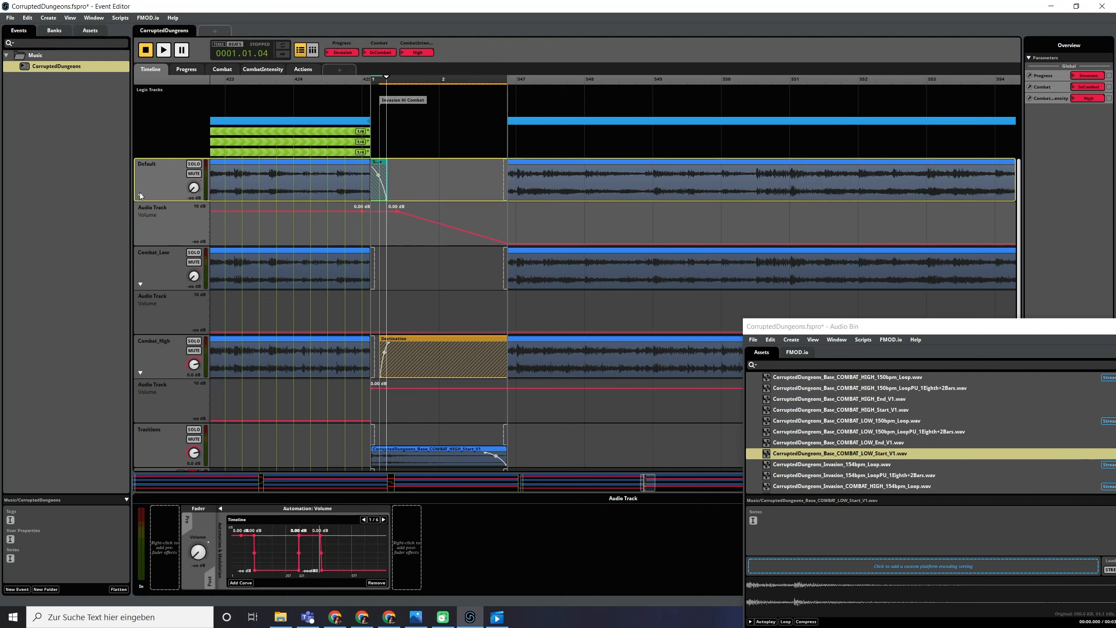
pyautogui.click(309, 150)
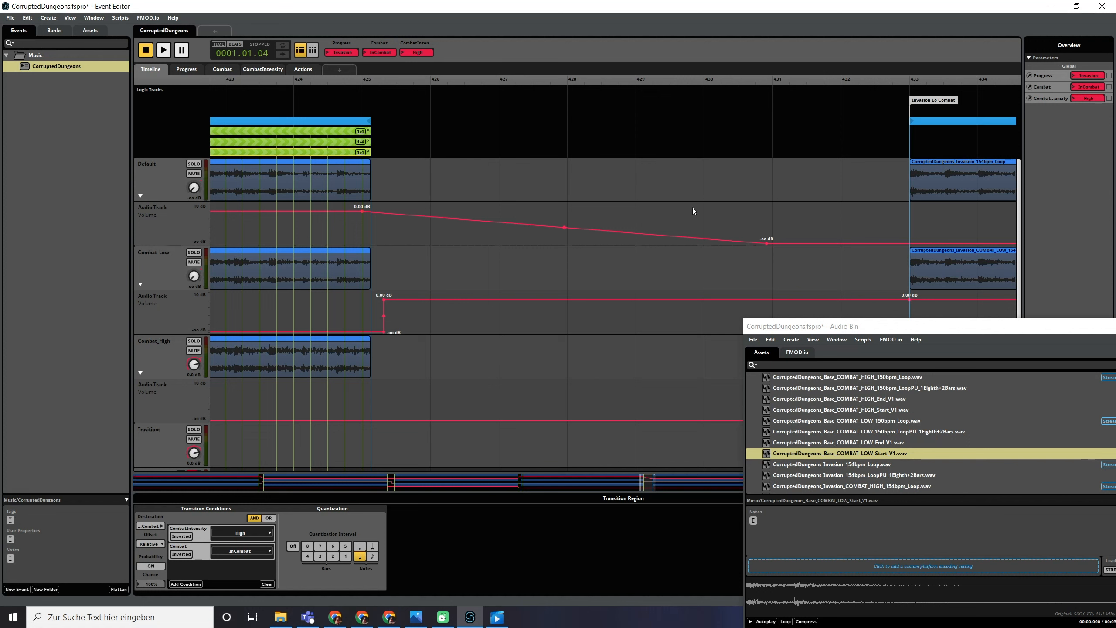
pyautogui.moveTo(578, 228); pyautogui.dragTo(614, 211)
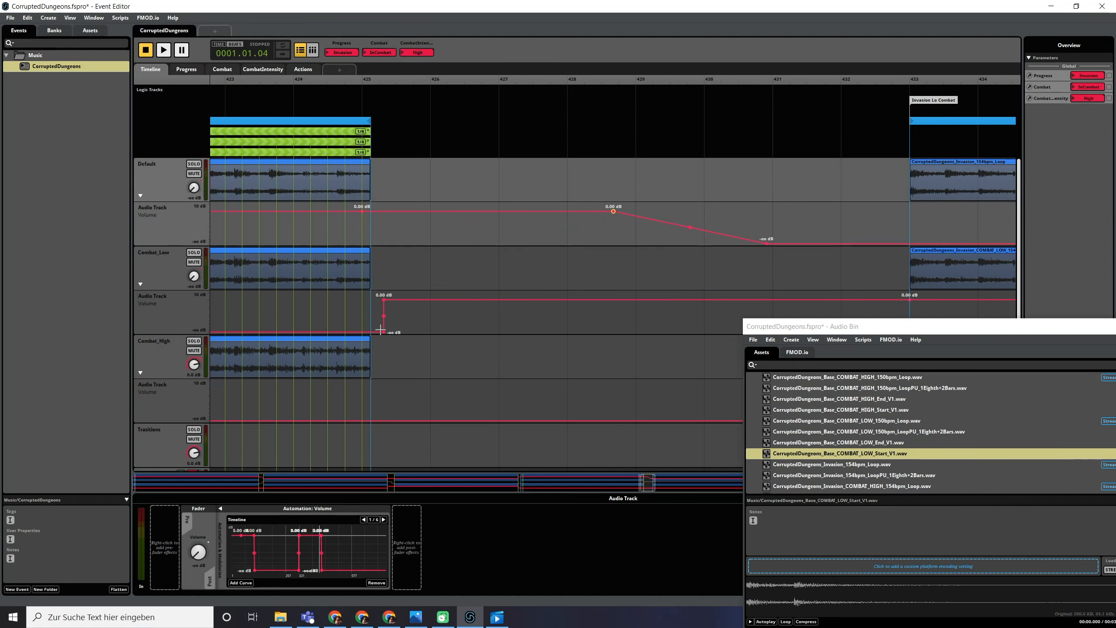
# - Automate the Combat_High volume to rise steeply from -∞ to 0 dB just after the Invasion loop's end at bar 425
pyautogui.click(372, 421)
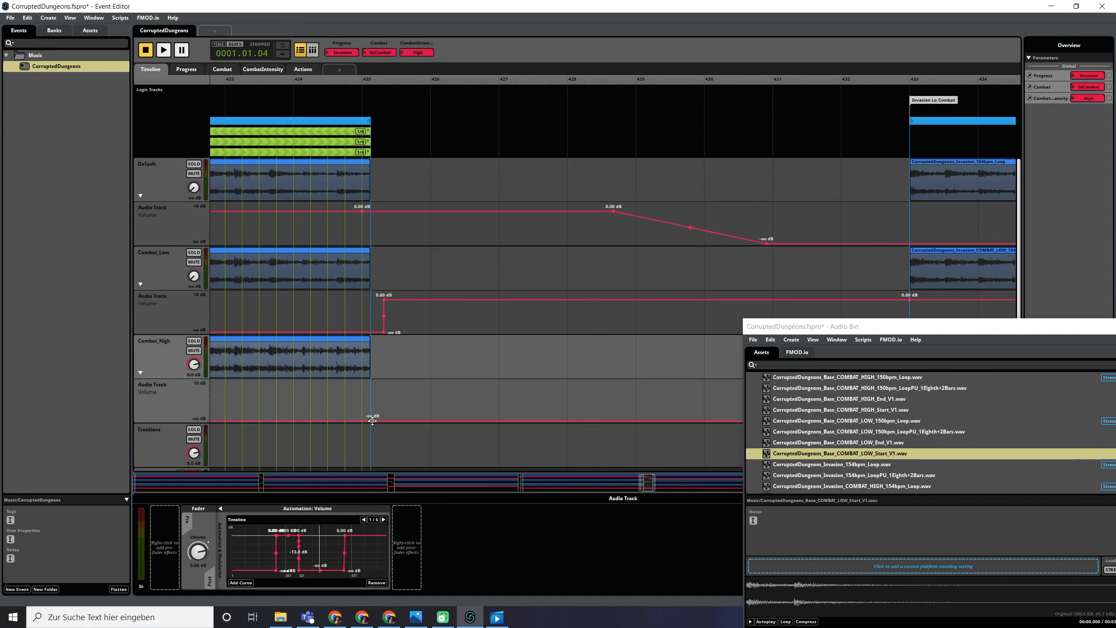
pyautogui.click(386, 421)
pyautogui.moveTo(386, 421); pyautogui.dragTo(379, 388)
pyautogui.hscroll(5, 378, 387)
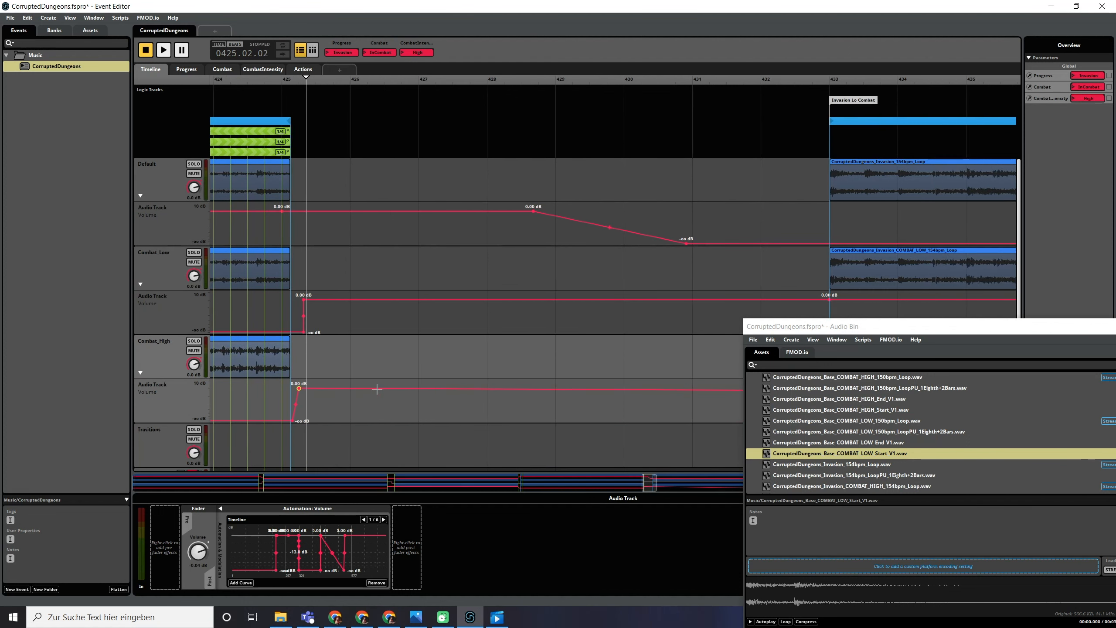
pyautogui.hscroll(-2, 369, 386)
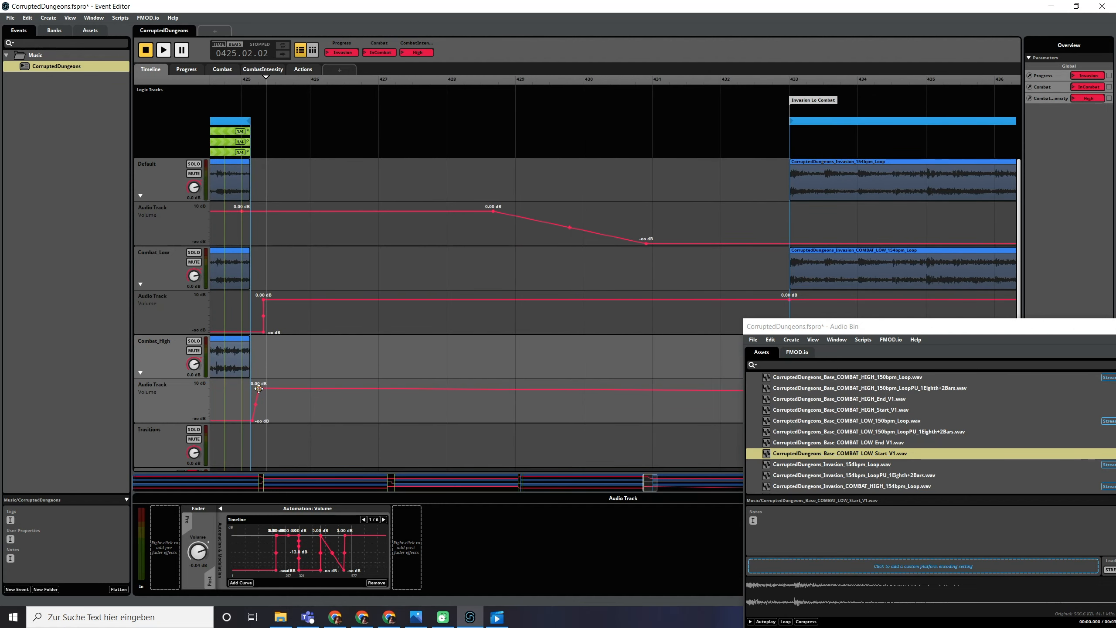
pyautogui.moveTo(258, 388); pyautogui.dragTo(252, 388)
# - Reopen the Invasion Hi Combat transition and audition it twice from bar 419 by switching Combat from NoCombat to InCombat during playback
pyautogui.doubleClick(231, 152)
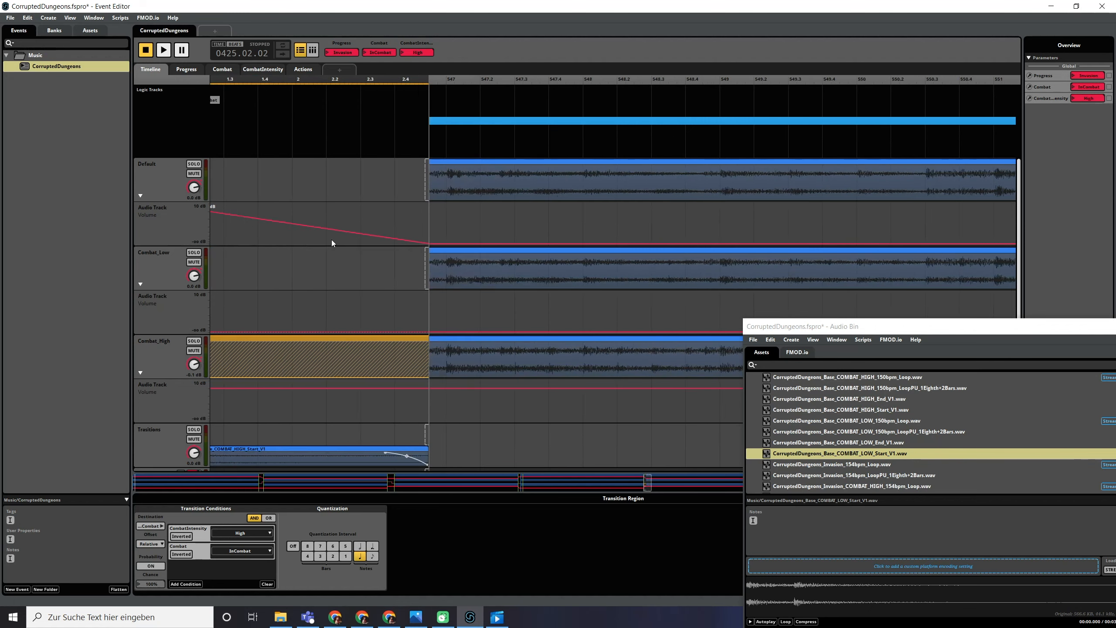
pyautogui.click(229, 81)
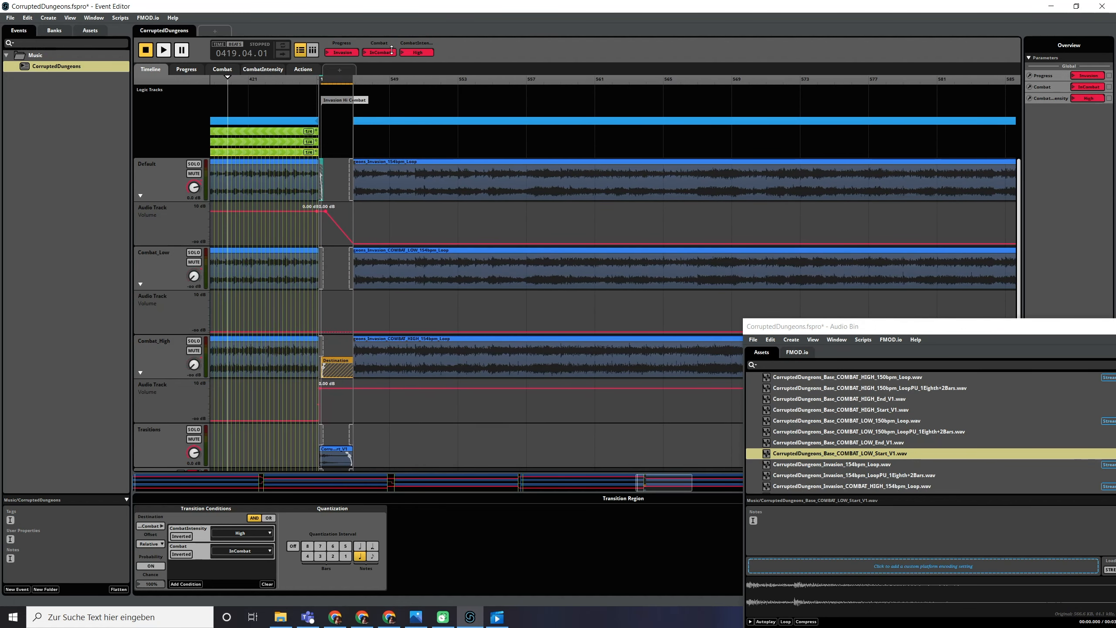
pyautogui.moveTo(394, 49); pyautogui.dragTo(394, 62)
pyautogui.press('space')
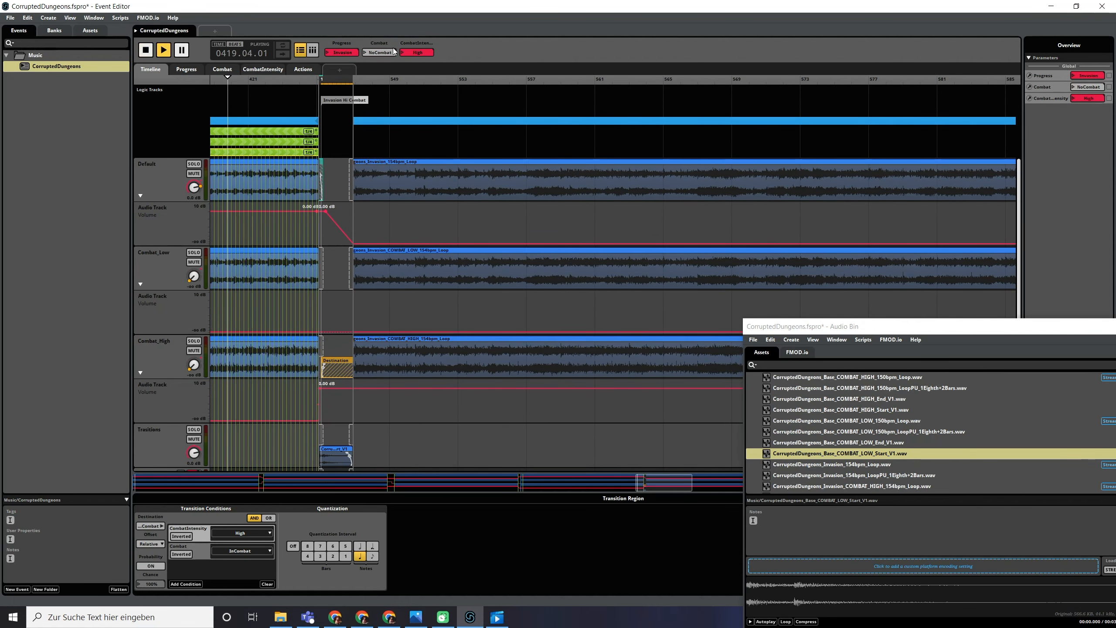
pyautogui.keyDown('ctrl'); pyautogui.scroll(3, 338, 231); pyautogui.keyUp('ctrl')
pyautogui.moveTo(385, 53); pyautogui.dragTo(385, 40)
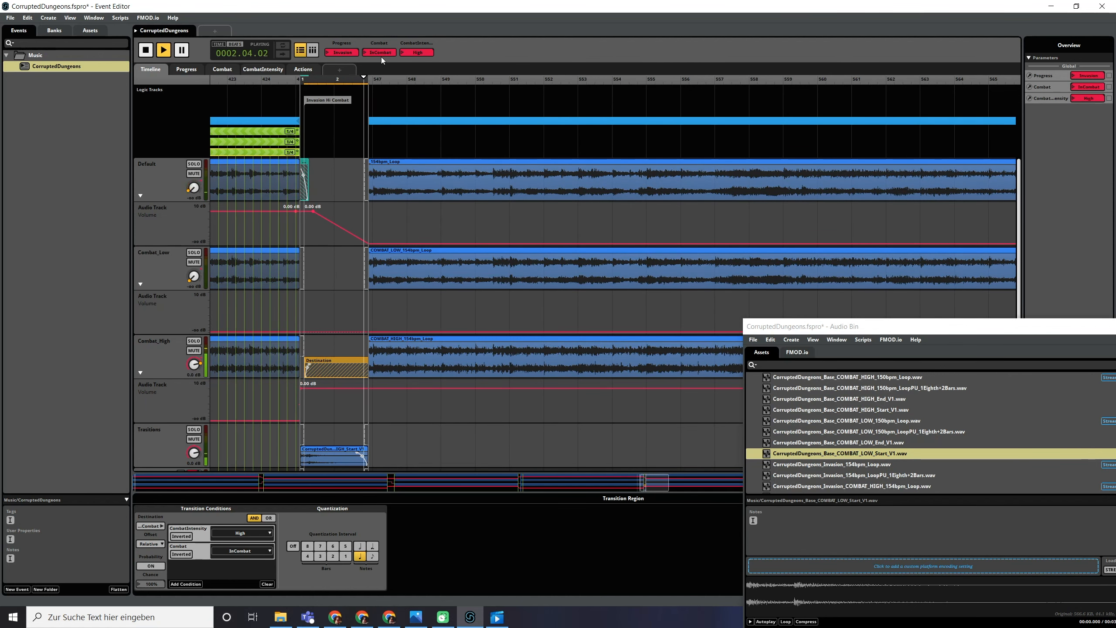
pyautogui.hscroll(-3, 433, 248)
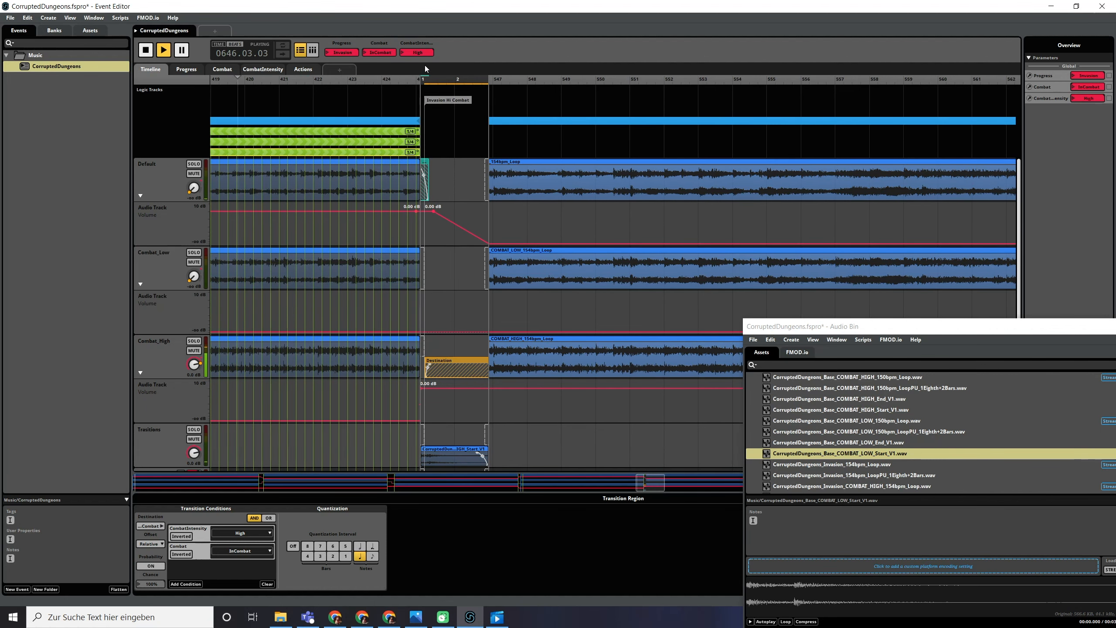
pyautogui.moveTo(375, 50); pyautogui.dragTo(381, 53)
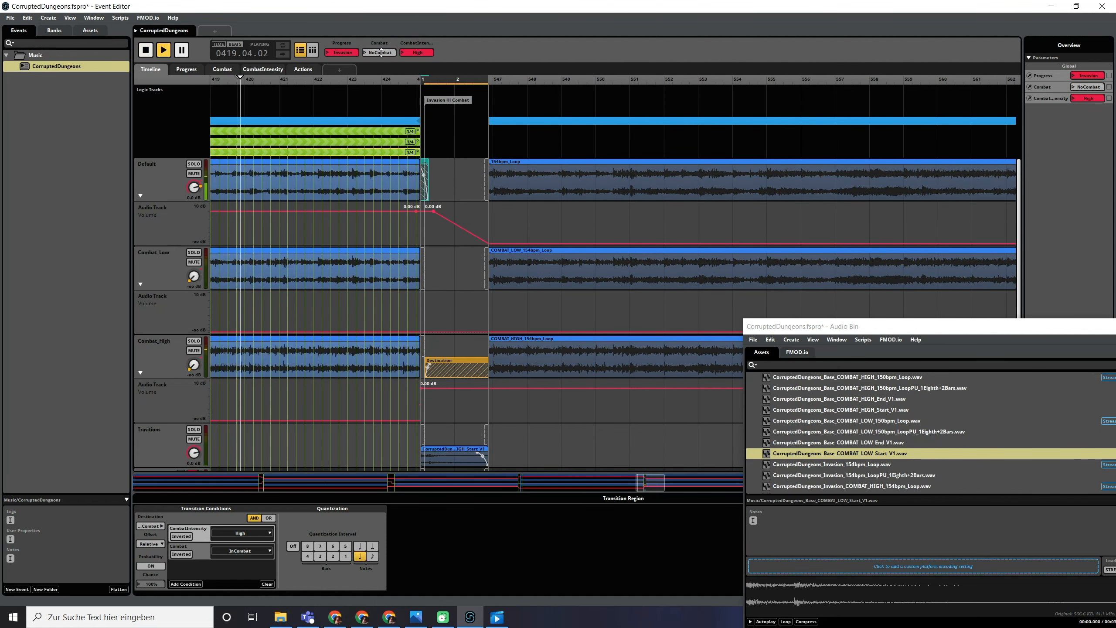
pyautogui.moveTo(381, 53); pyautogui.dragTo(382, 54)
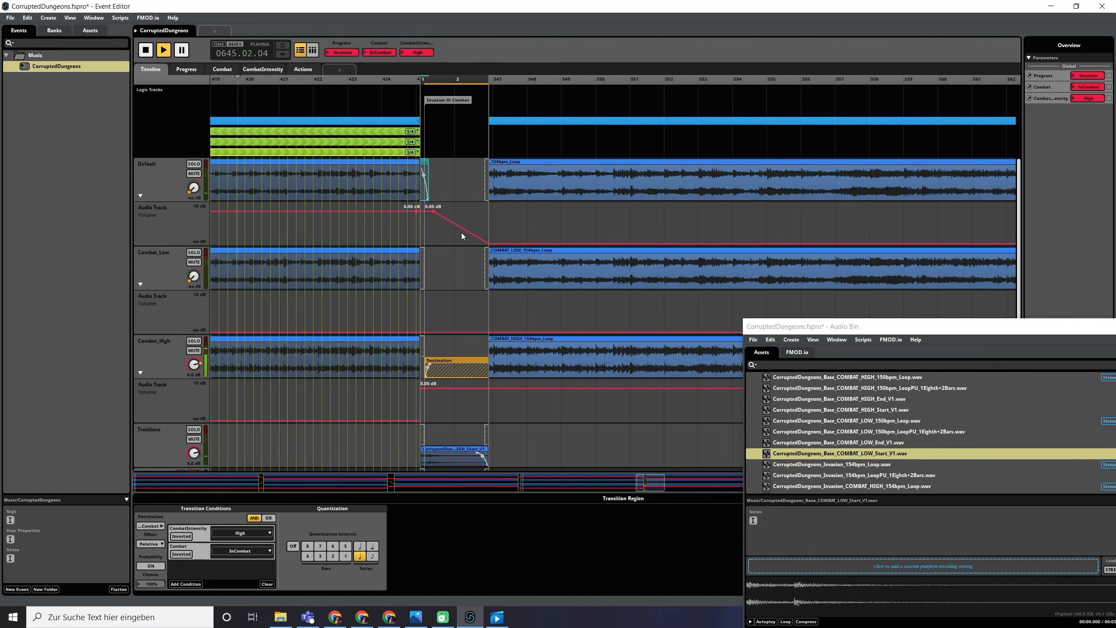
pyautogui.press('space')
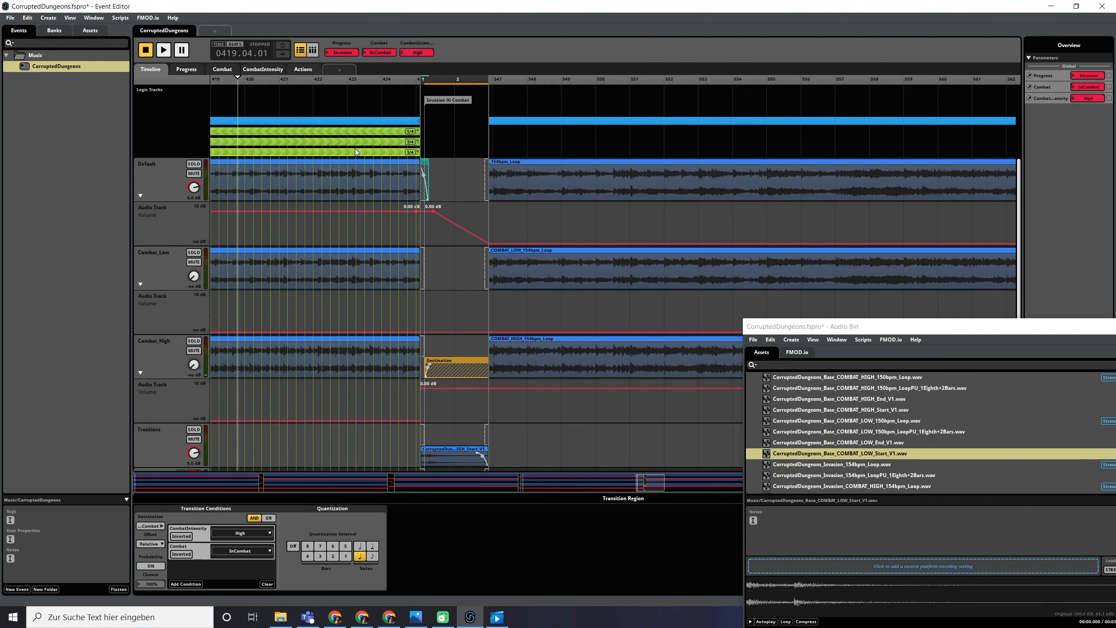
# - Examine the volume automation across the event's loop sections, moving the Audio Bin window out of the way
pyautogui.scroll(3, 454, 261)
pyautogui.hscroll(-2, 394, 237)
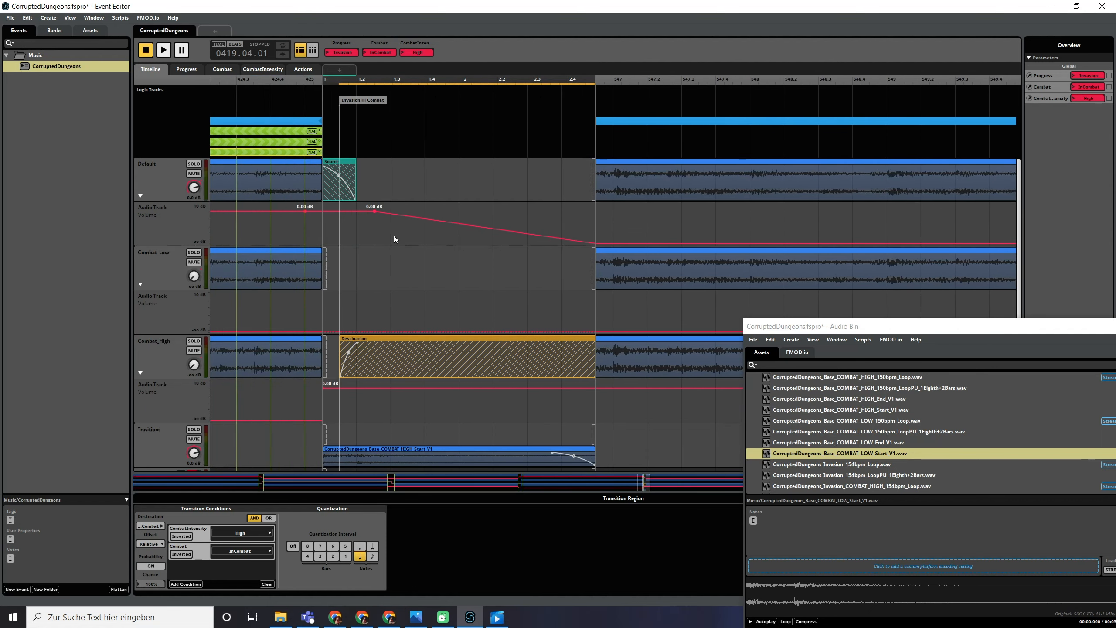
pyautogui.scroll(-2, 394, 236)
pyautogui.doubleClick(298, 152)
pyautogui.scroll(-10, 500, 184)
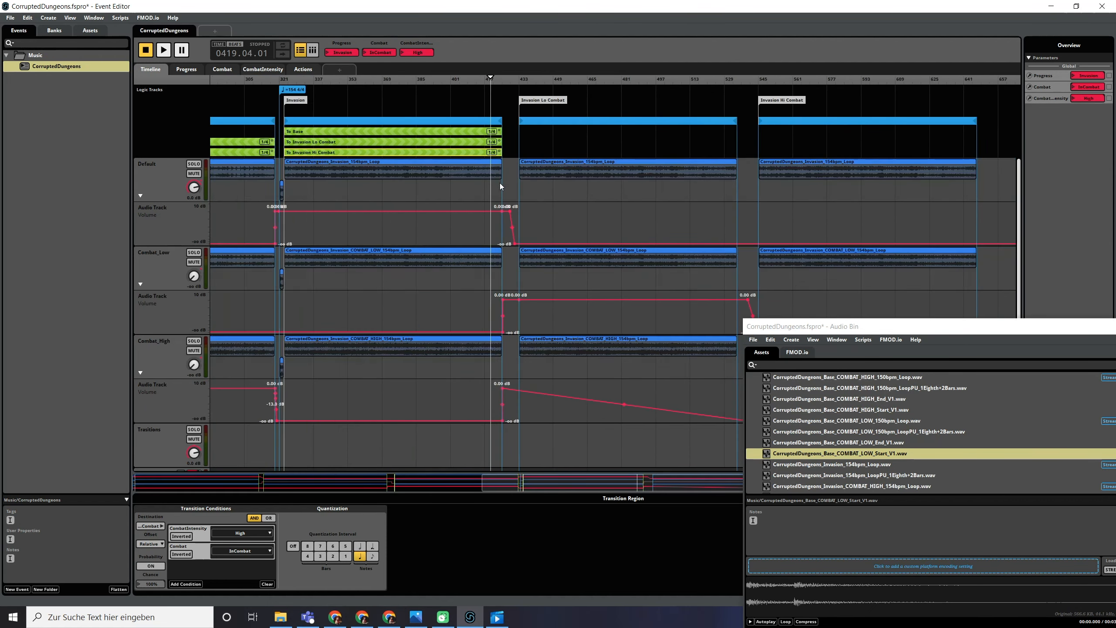
pyautogui.moveTo(813, 326); pyautogui.dragTo(981, 431)
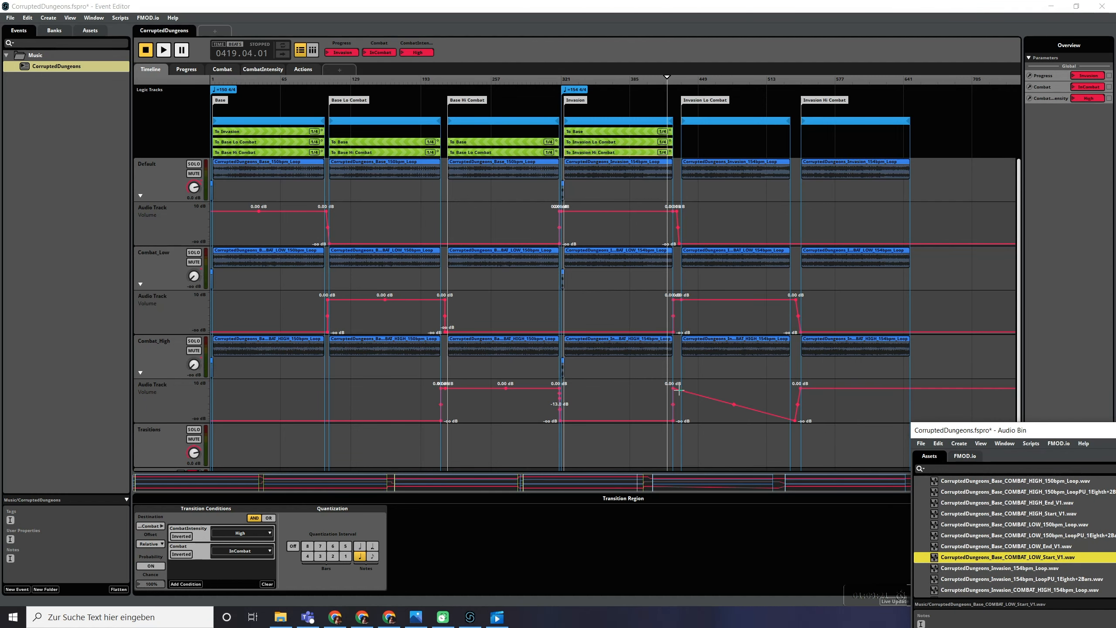
pyautogui.scroll(5, 683, 392)
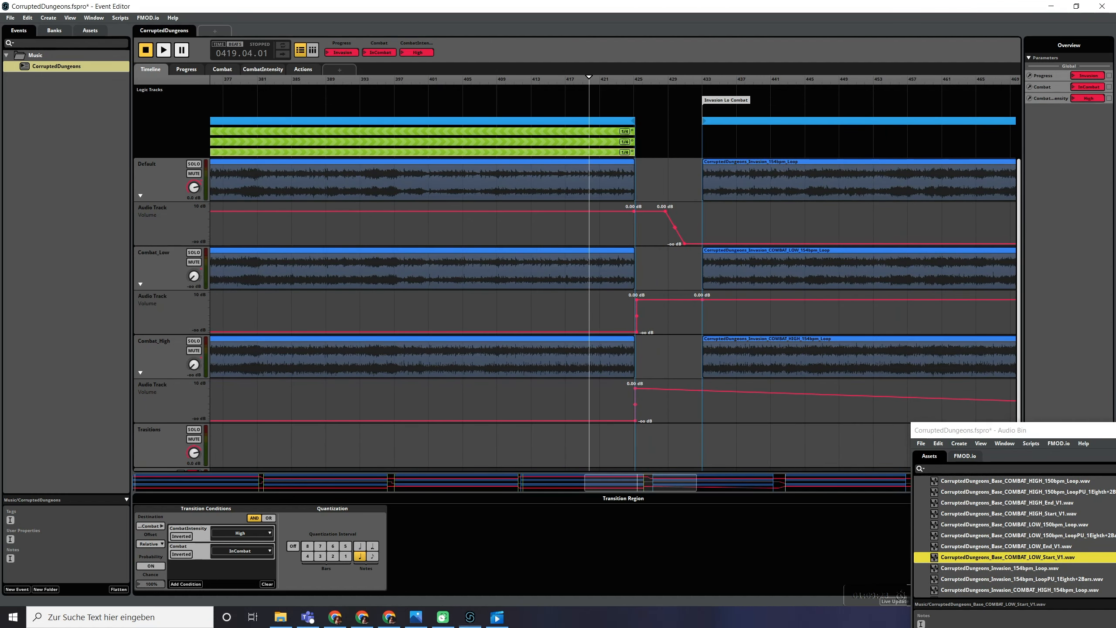
# - Automate the Combat_High volume to fall to -∞ just before the Invasion Lo Combat marker at bar 433
pyautogui.click(682, 390)
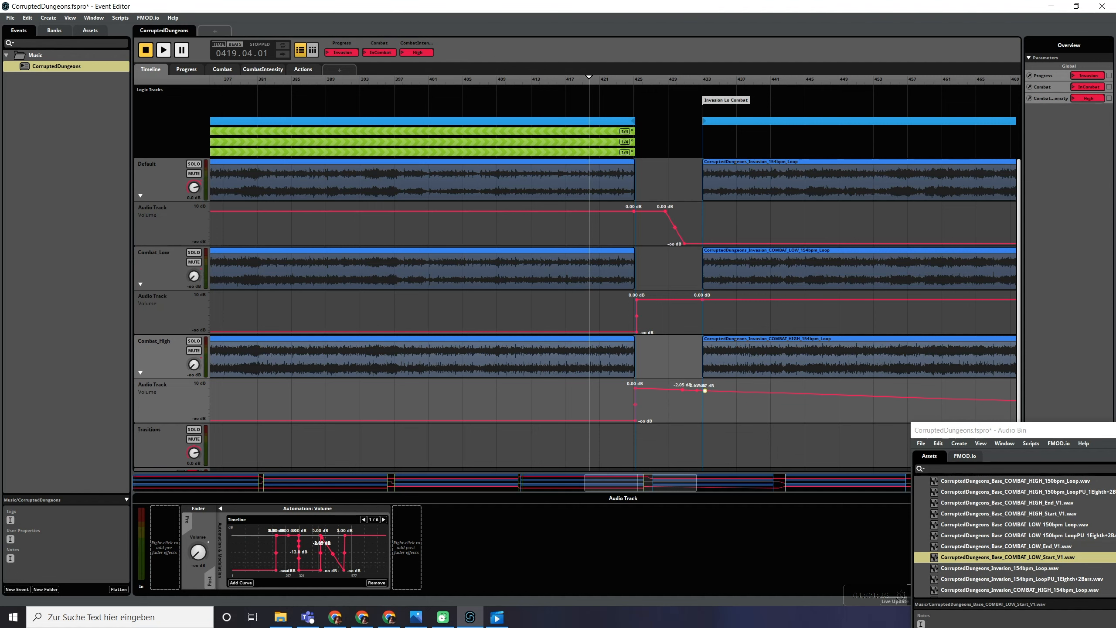
pyautogui.scroll(6, 718, 398)
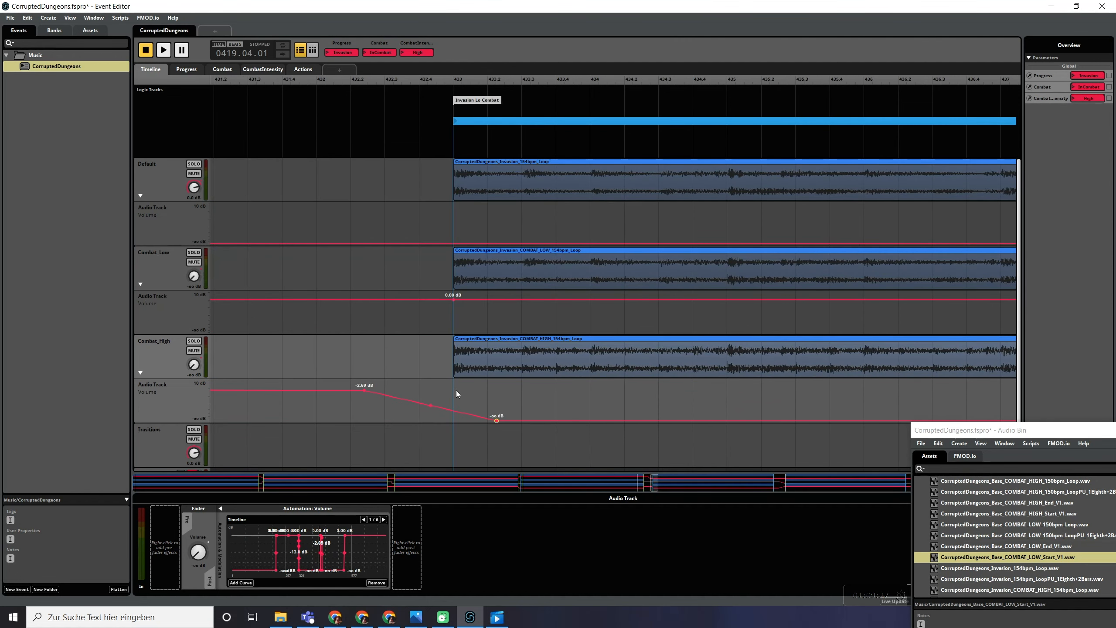
pyautogui.scroll(-6, 445, 294)
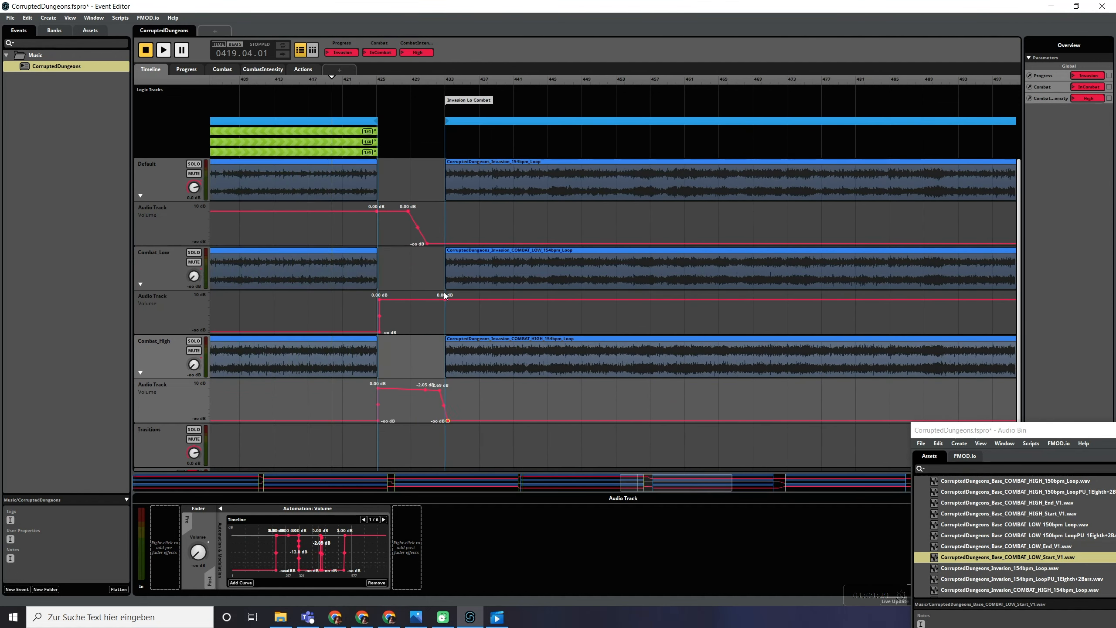
pyautogui.moveTo(448, 421); pyautogui.dragTo(437, 421)
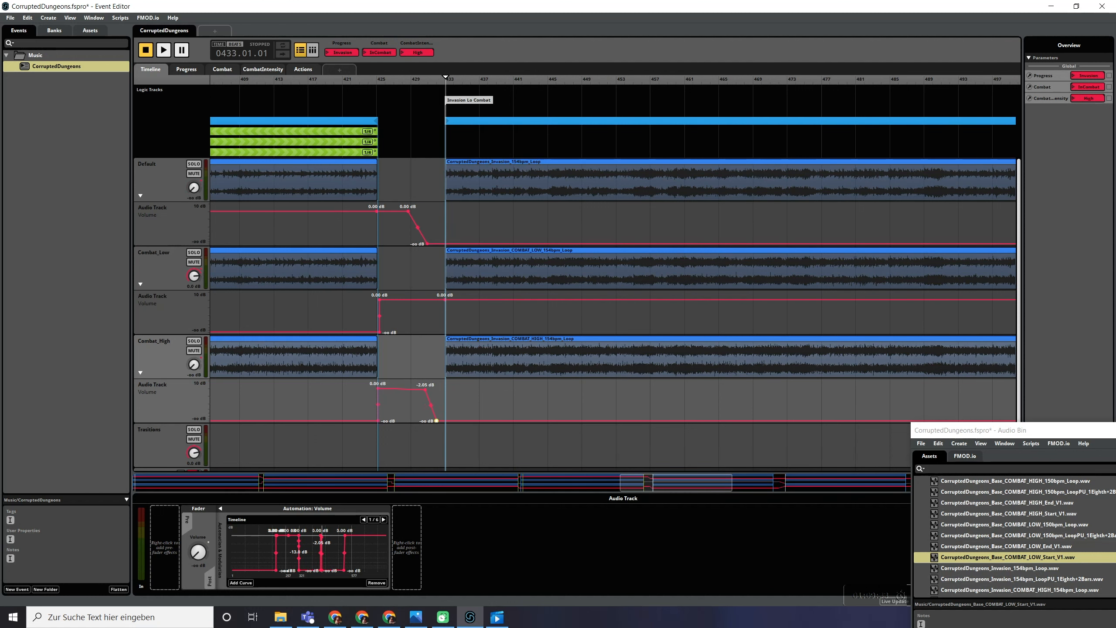
# - Add a transition region to Invasion under the Invasion Lo Combat loop and stretch it over the loop's full length
pyautogui.scroll(-3, 499, 359)
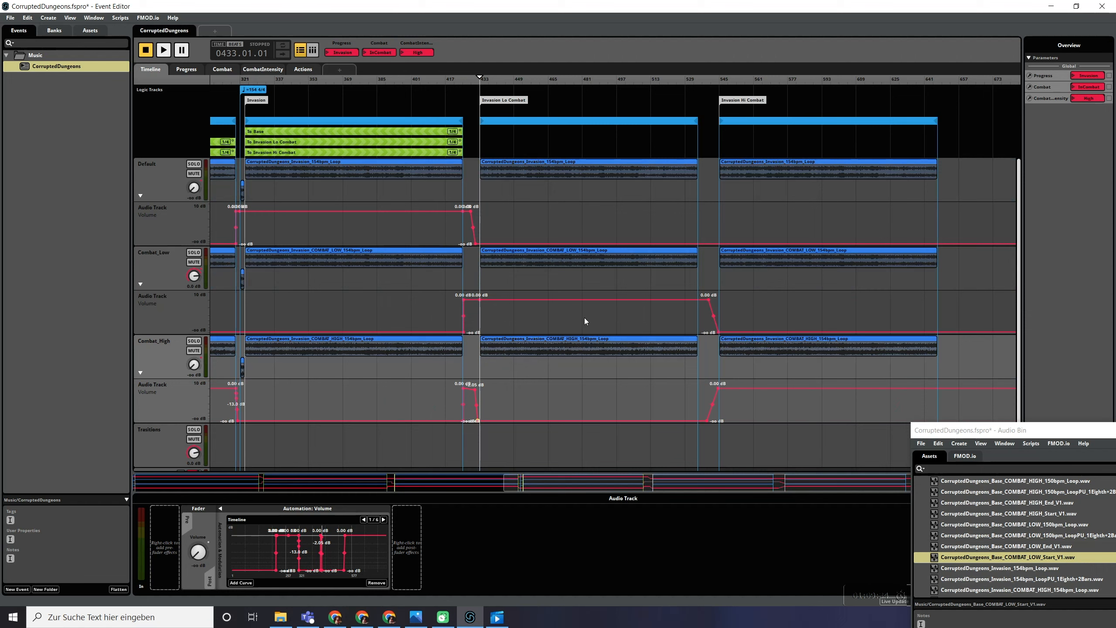
pyautogui.hscroll(-3, 584, 317)
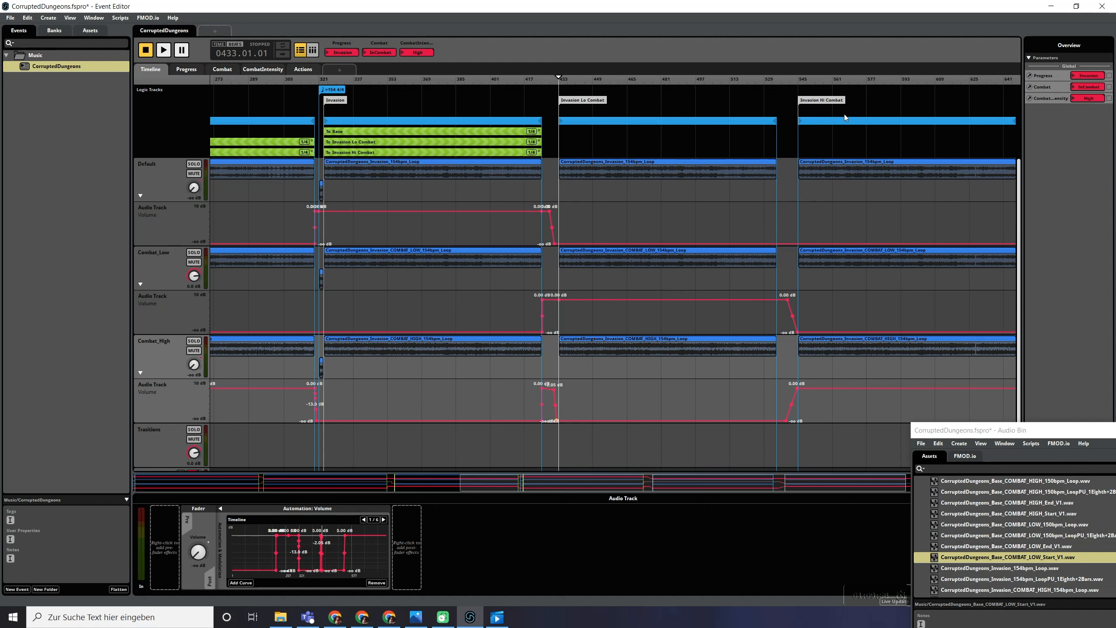
pyautogui.rightClick(568, 130)
pyautogui.moveTo(628, 228)
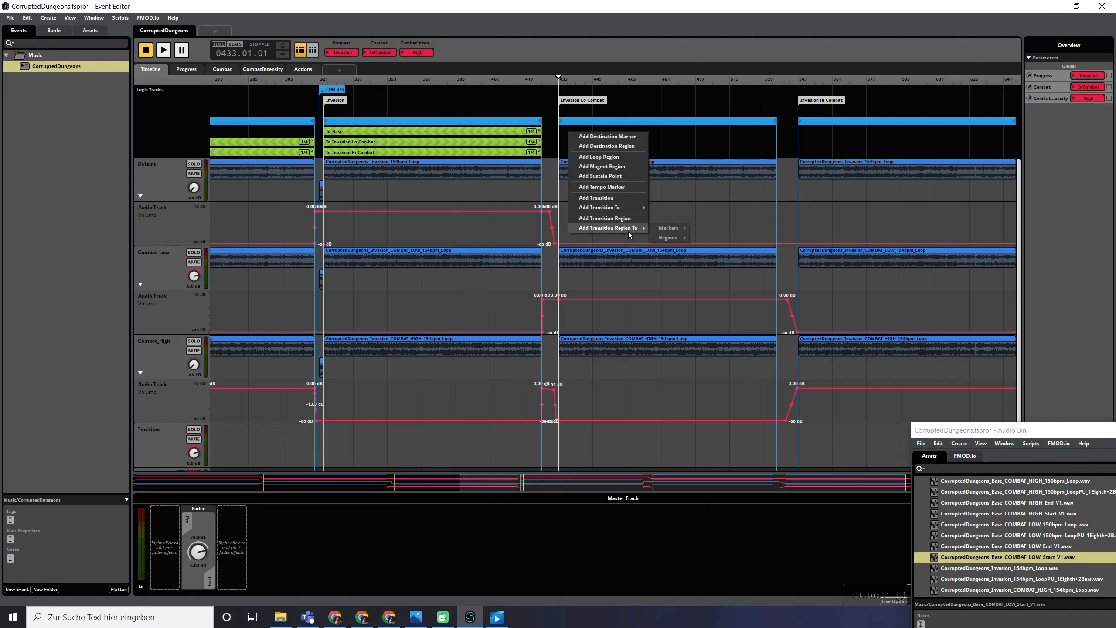
pyautogui.moveTo(683, 228)
pyautogui.click(703, 252)
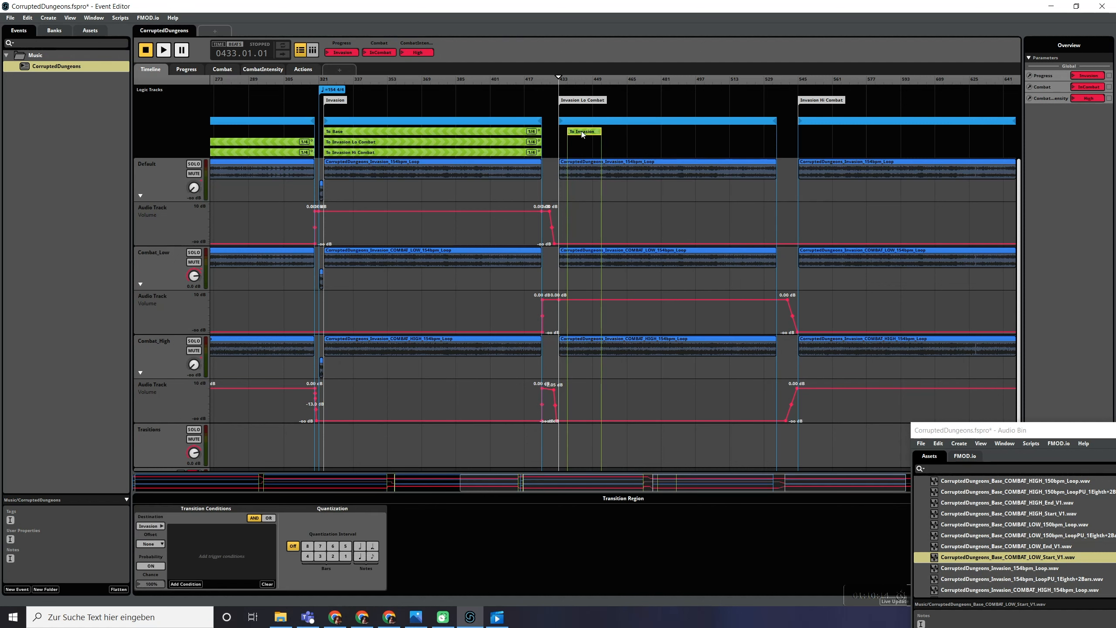
pyautogui.moveTo(593, 132); pyautogui.dragTo(776, 131)
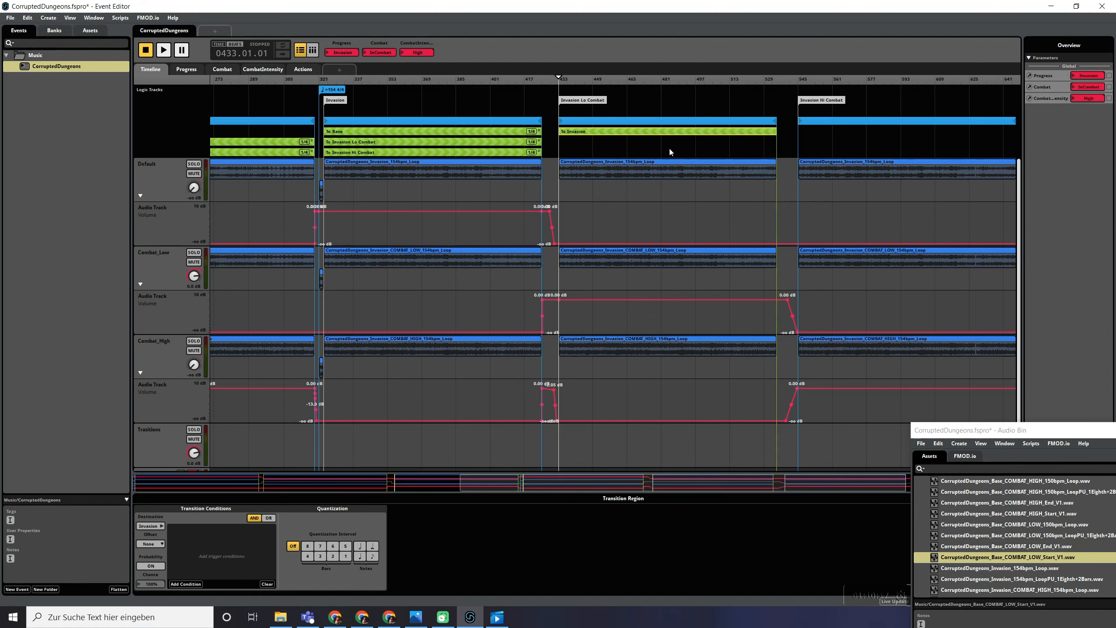
# - Give the new To Invasion region a Combat condition of NoCombat and quarter-note quantization
pyautogui.hscroll(3, 417, 402)
pyautogui.click(185, 584)
pyautogui.moveTo(211, 566)
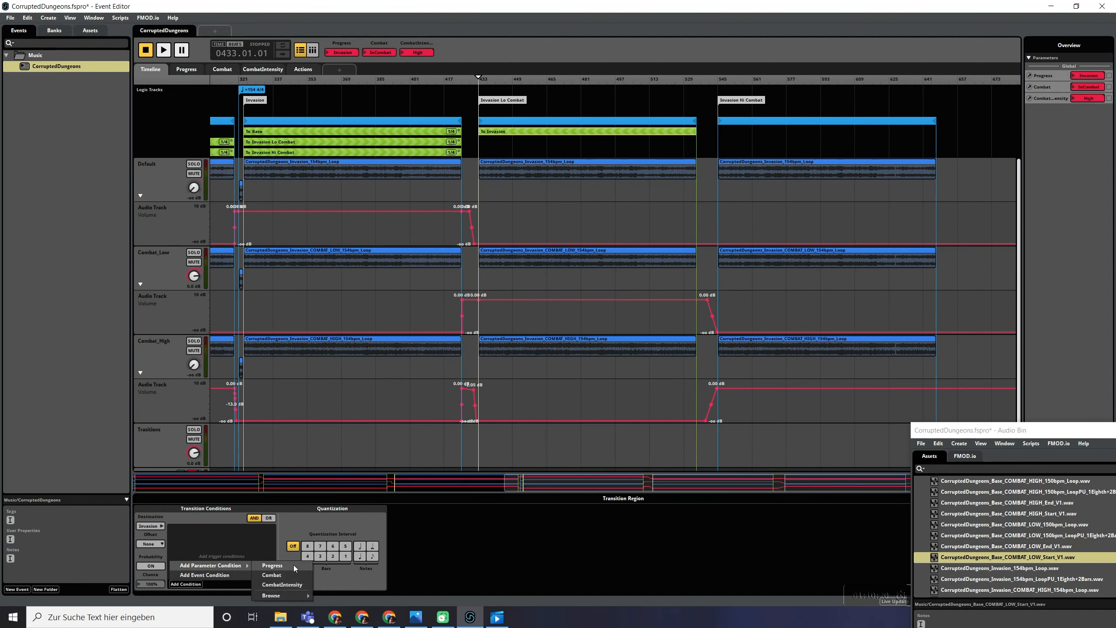
pyautogui.click(272, 575)
pyautogui.click(246, 533)
pyautogui.click(237, 551)
pyautogui.click(359, 557)
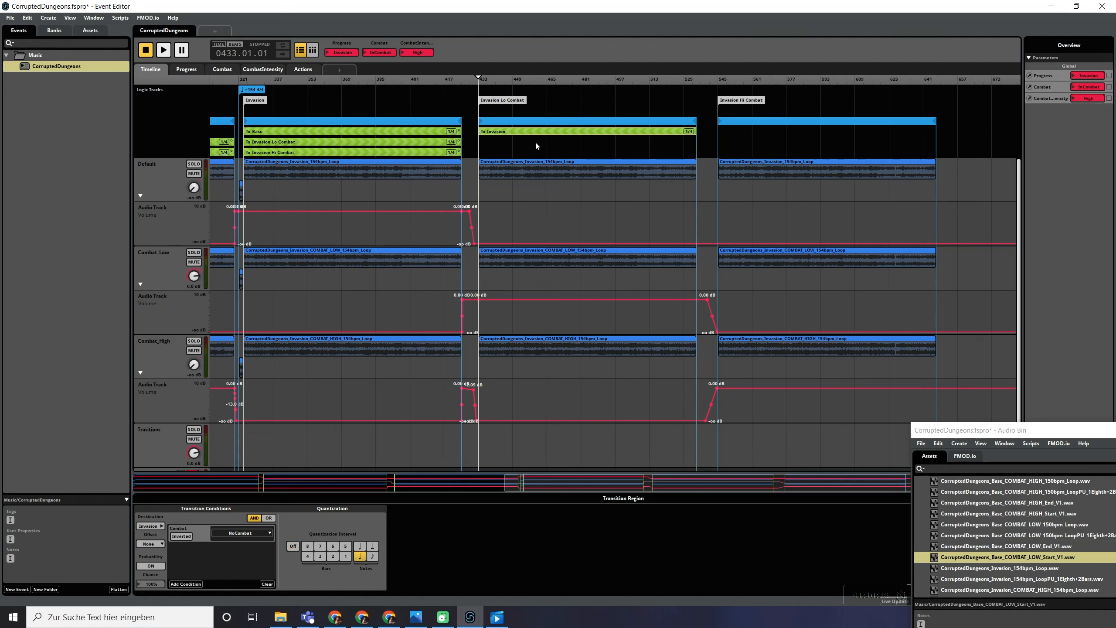
# - Copy the To Invasion transition region from the Invasion Lo Combat loop to the full length of the Invasion Hi Combat loop
pyautogui.click(535, 140)
pyautogui.click(531, 129)
pyautogui.moveTo(654, 132); pyautogui.dragTo(891, 125)
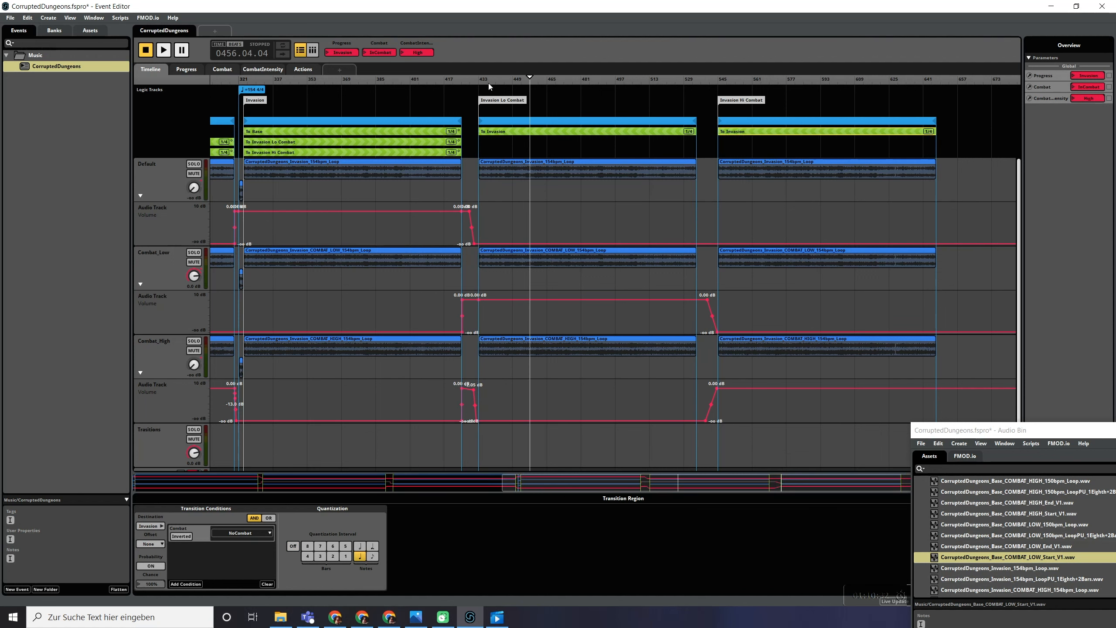
# - Open the Invasion Lo Combat to Invasion transition and hold its Combat_Low volume at 0 dB until the transition's end
pyautogui.doubleClick(561, 129)
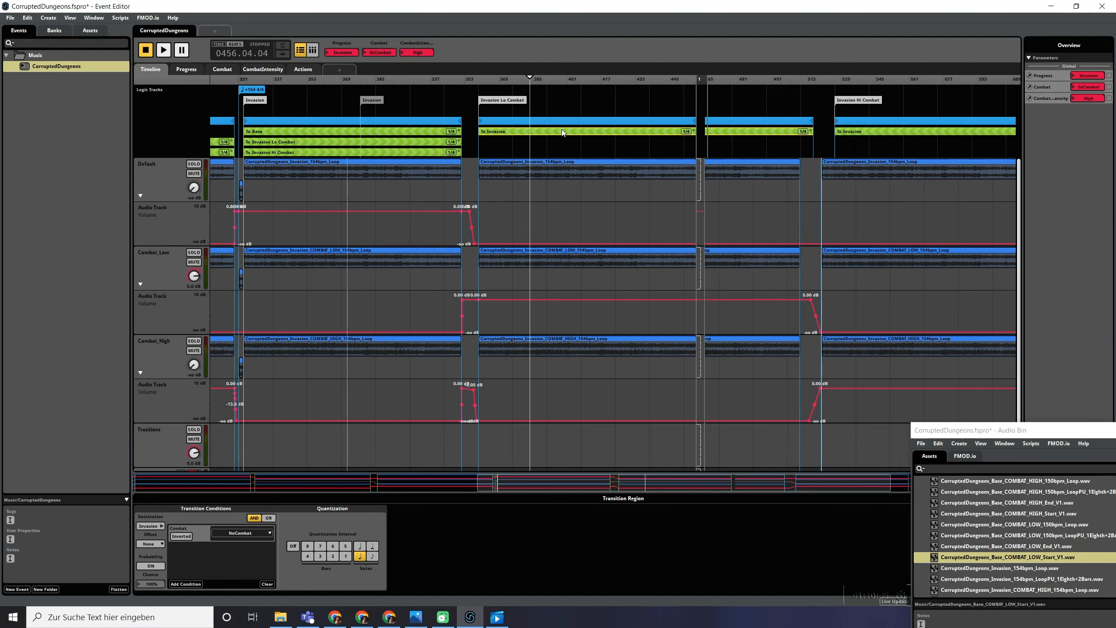
pyautogui.scroll(5, 702, 185)
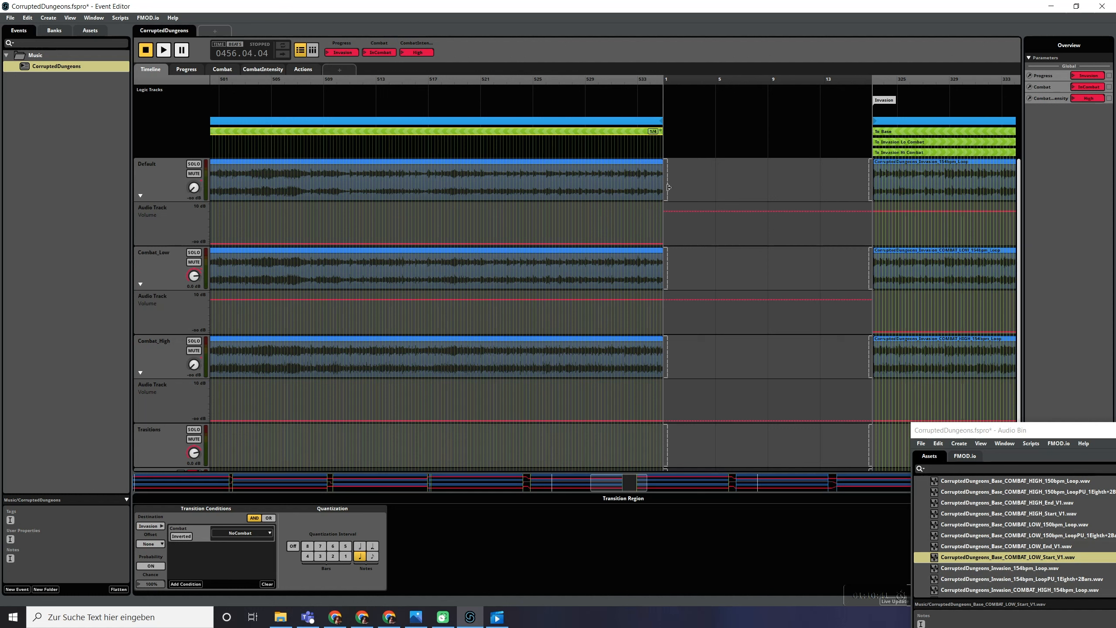
pyautogui.click(673, 301)
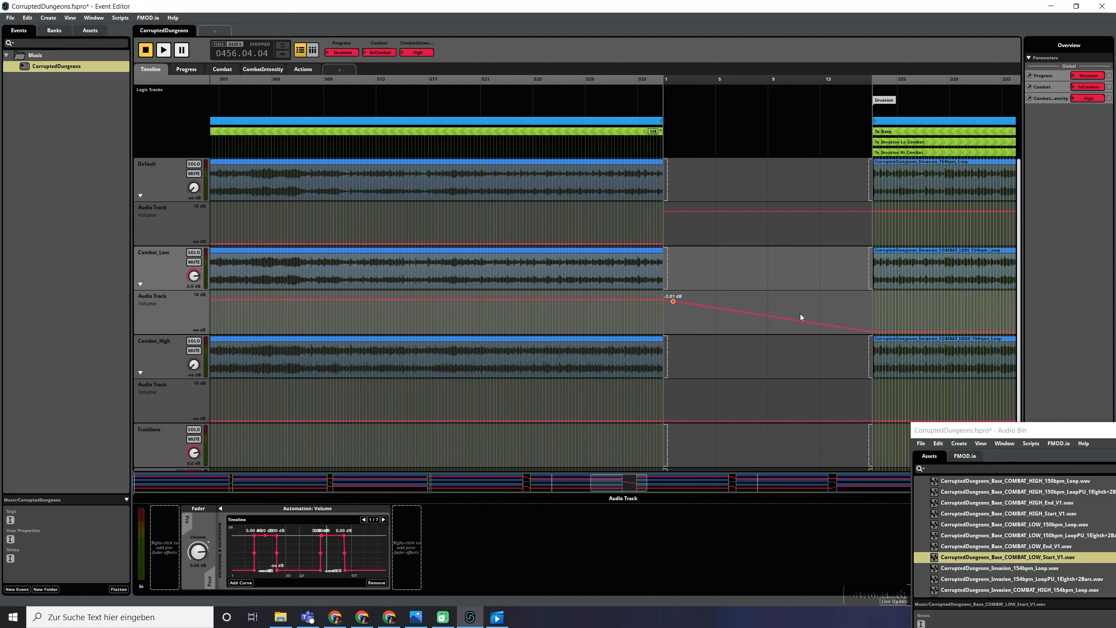
pyautogui.click(827, 331)
pyautogui.moveTo(673, 301); pyautogui.dragTo(789, 300)
# - Place CorruptedDungeons_Base_COMBAT_LOW_End_V1.wav at the transition's start on the transitions track, fade out its end, and shorten the transition to the clip's length
pyautogui.moveTo(1040, 546); pyautogui.dragTo(680, 449)
pyautogui.moveTo(873, 77); pyautogui.dragTo(695, 103)
pyautogui.scroll(4, 683, 409)
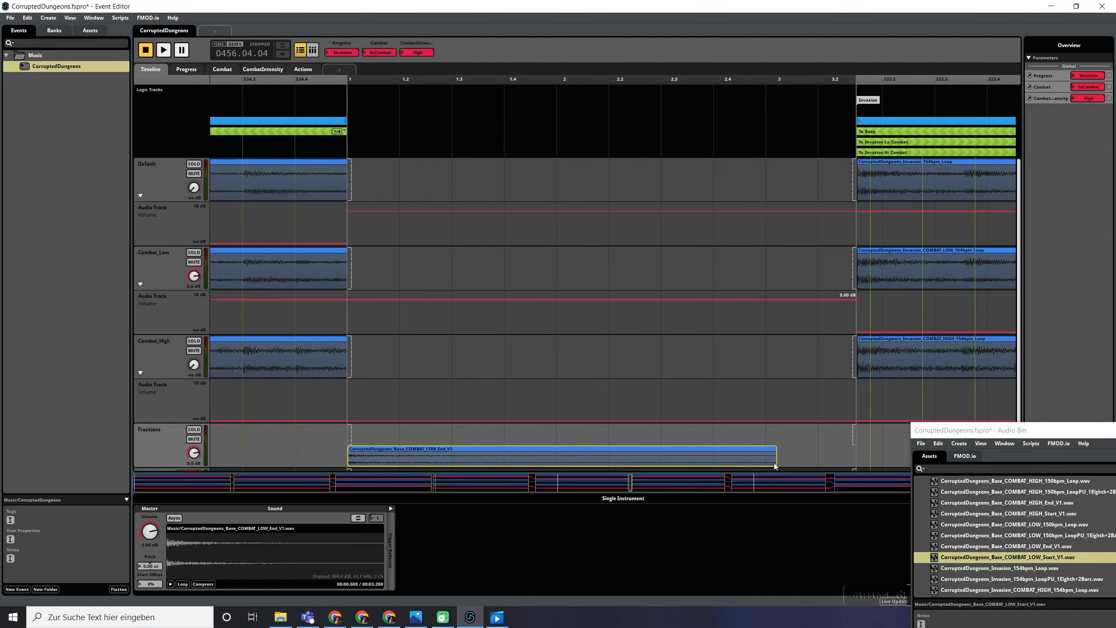
pyautogui.moveTo(778, 460); pyautogui.dragTo(739, 451)
pyautogui.moveTo(856, 78); pyautogui.dragTo(766, 78)
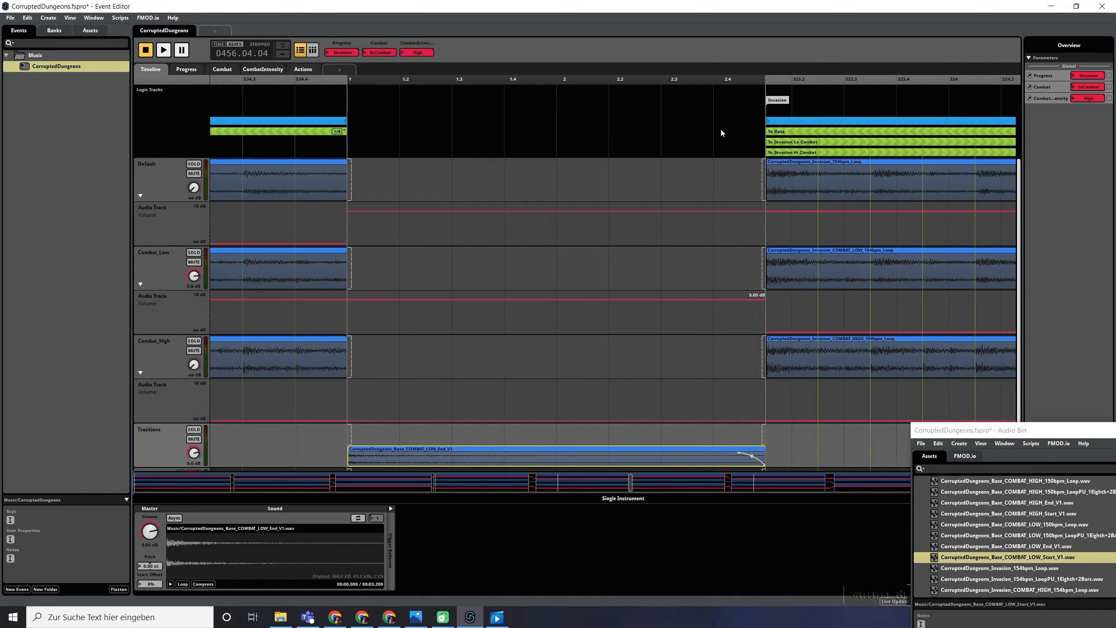
# - Add a one-beat Source fade-out on Combat_Low and a Destination region spanning the whole transition on the Default track
pyautogui.moveTo(351, 283)
pyautogui.mouseDown()
pyautogui.moveTo(453, 275)
pyautogui.moveTo(353, 262)
pyautogui.mouseUp()
pyautogui.moveTo(451, 286); pyautogui.dragTo(401, 290)
pyautogui.moveTo(766, 200); pyautogui.dragTo(345, 193)
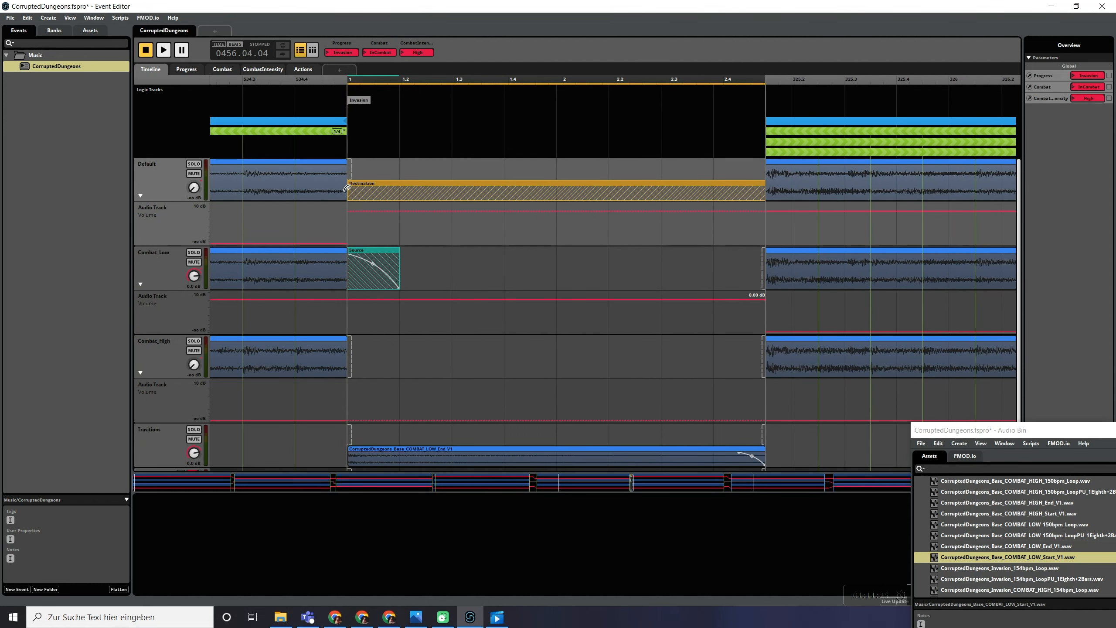
# - Add volume automation points inside the transition at 0 dB on Default and -∞ on Combat_High
pyautogui.click(544, 211)
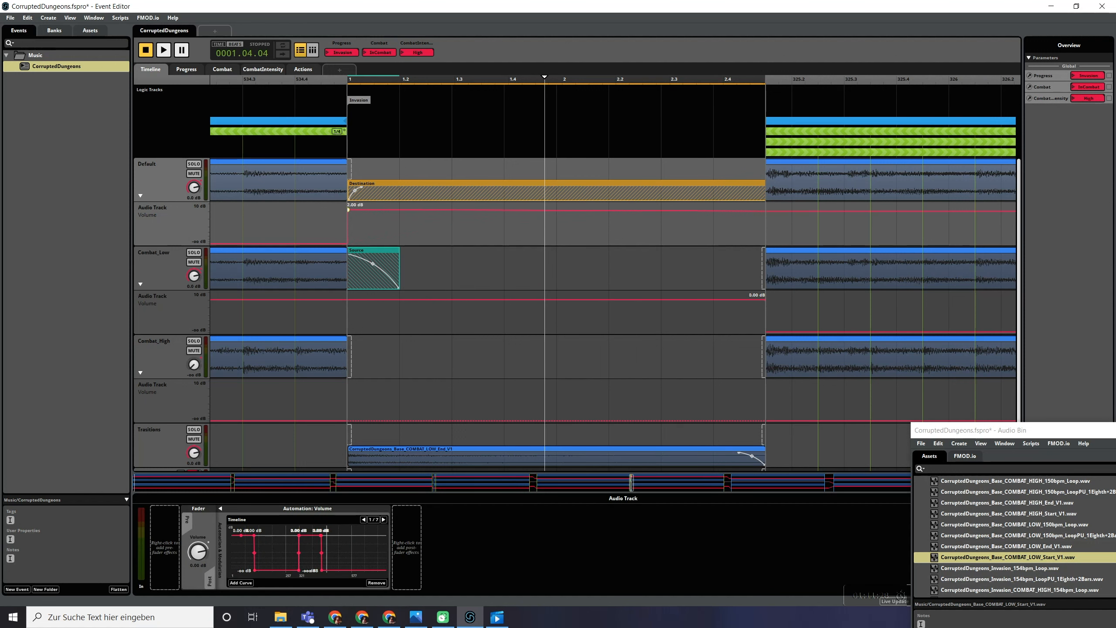
pyautogui.click(507, 422)
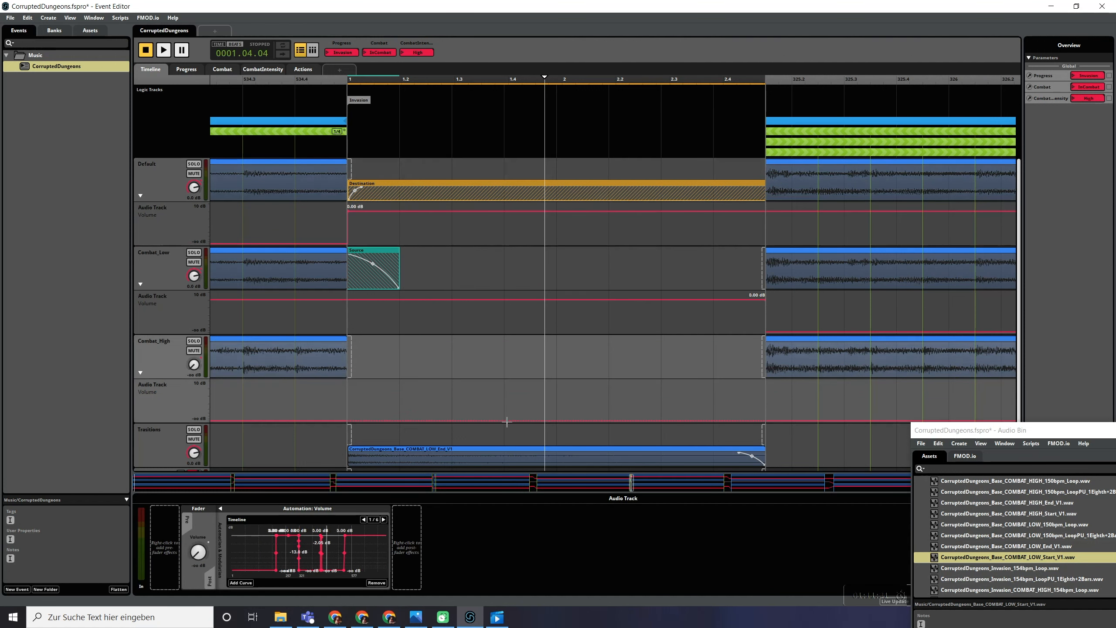
pyautogui.scroll(1, 547, 165)
pyautogui.scroll(-3, 439, 152)
# - Reopen the Invasion Lo Combat to Invasion transition and audition it from bar 529 at Low CombatIntensity, switching Combat from InCombat to NoCombat
pyautogui.doubleClick(369, 135)
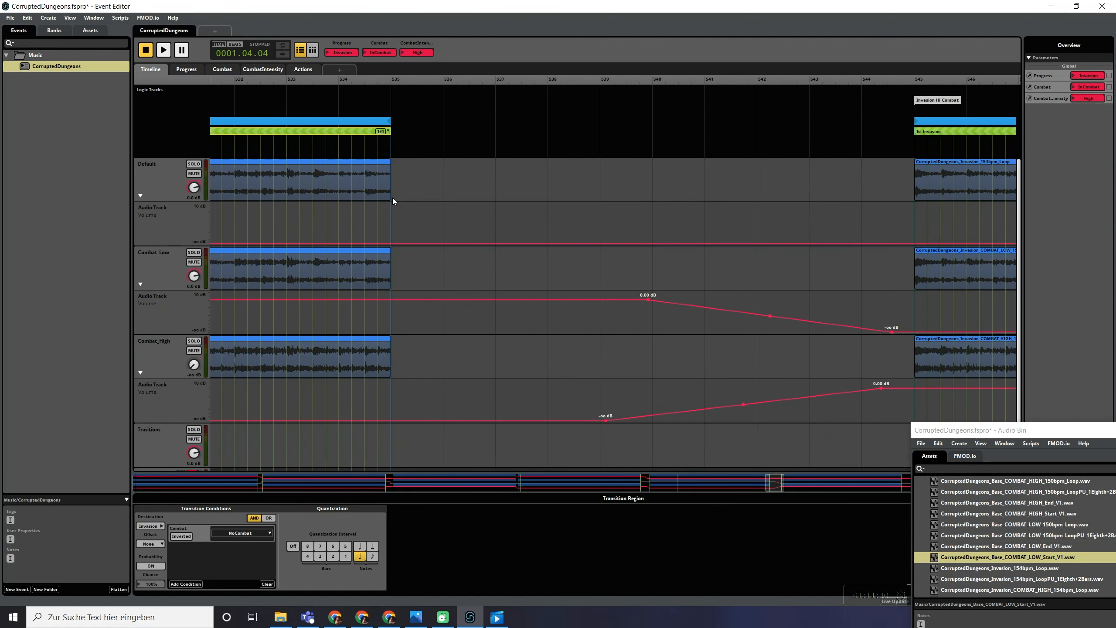
pyautogui.scroll(-3, 392, 197)
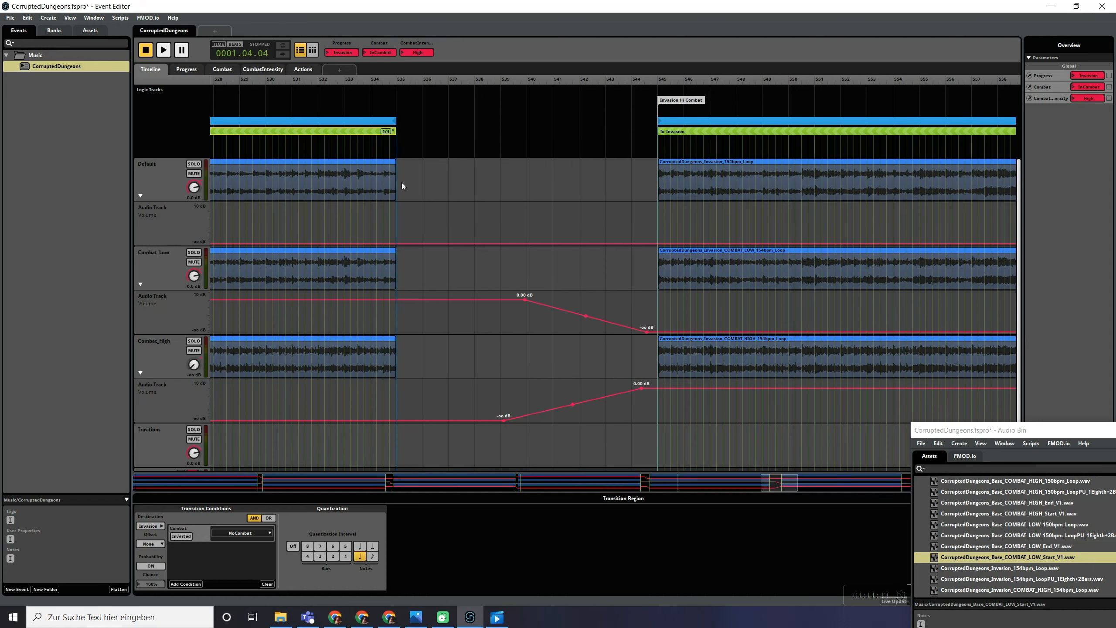
pyautogui.scroll(-3, 391, 150)
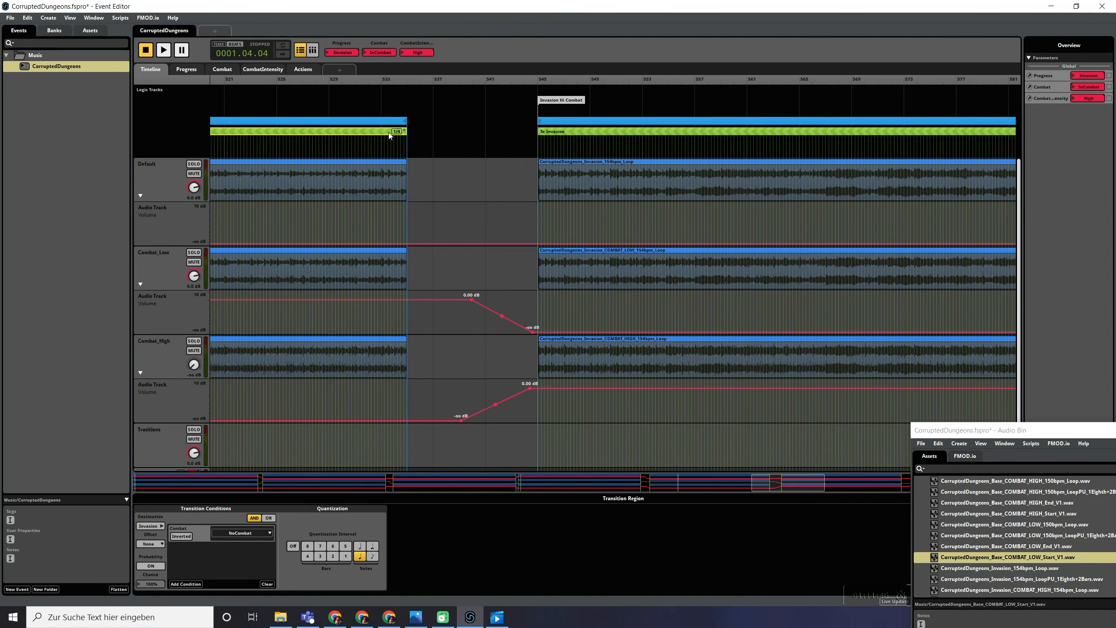
pyautogui.doubleClick(354, 134)
pyautogui.scroll(2, 422, 184)
pyautogui.scroll(2, 422, 183)
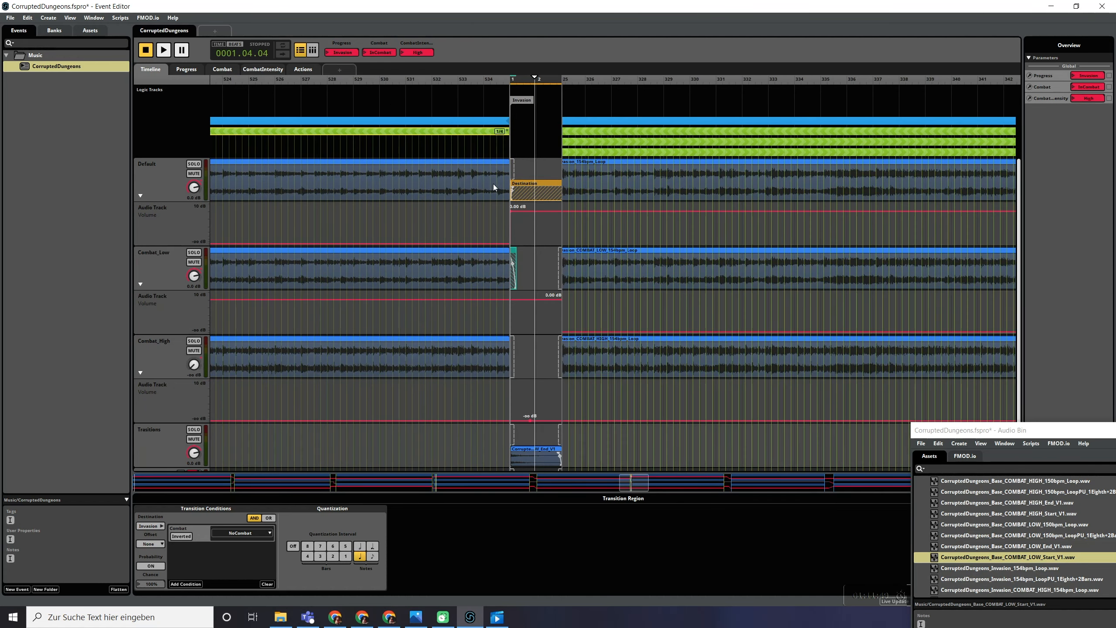
pyautogui.click(372, 79)
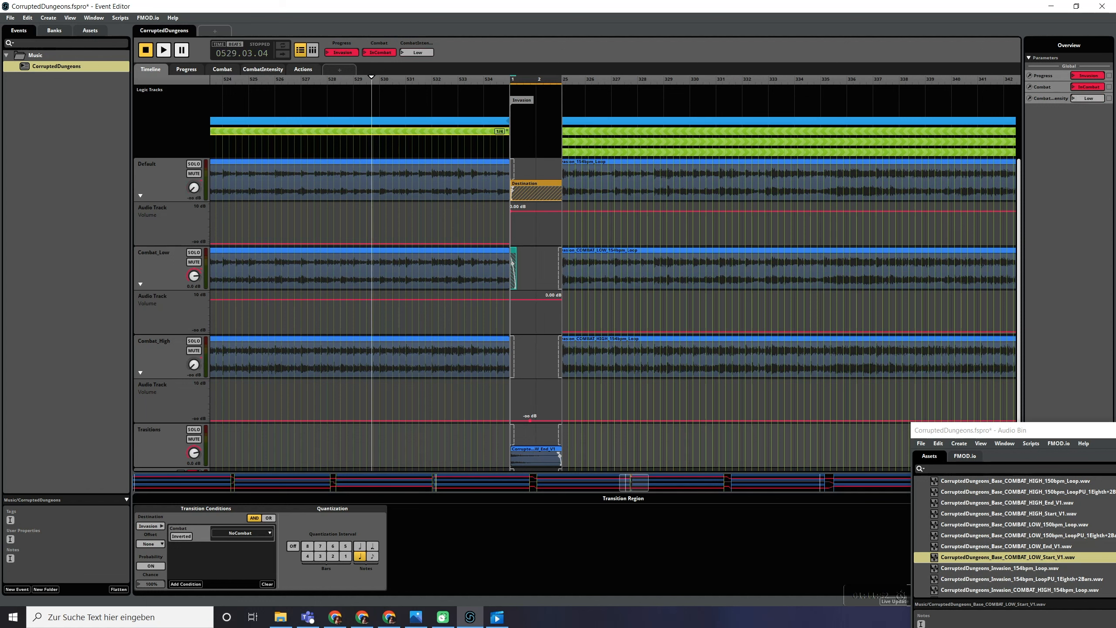
pyautogui.press('space')
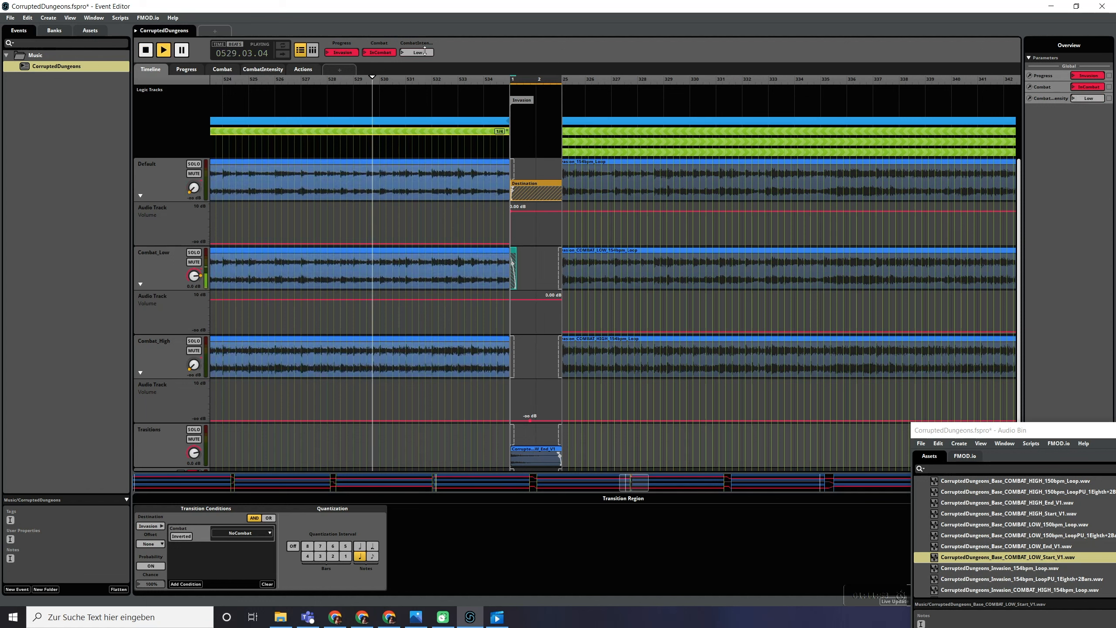
pyautogui.click(380, 52)
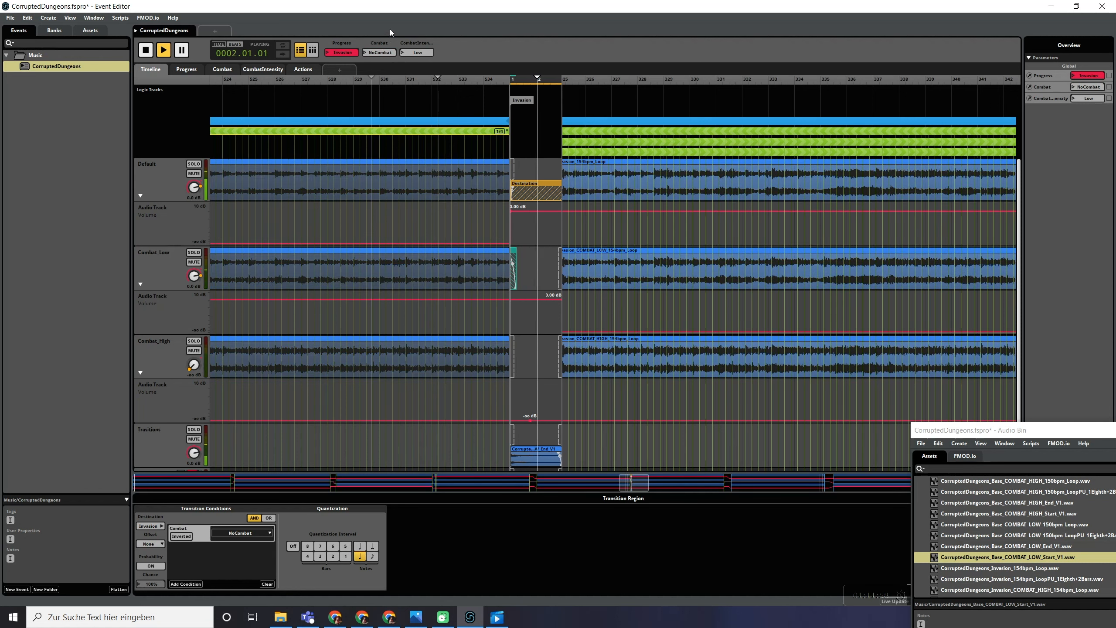
pyautogui.press('space')
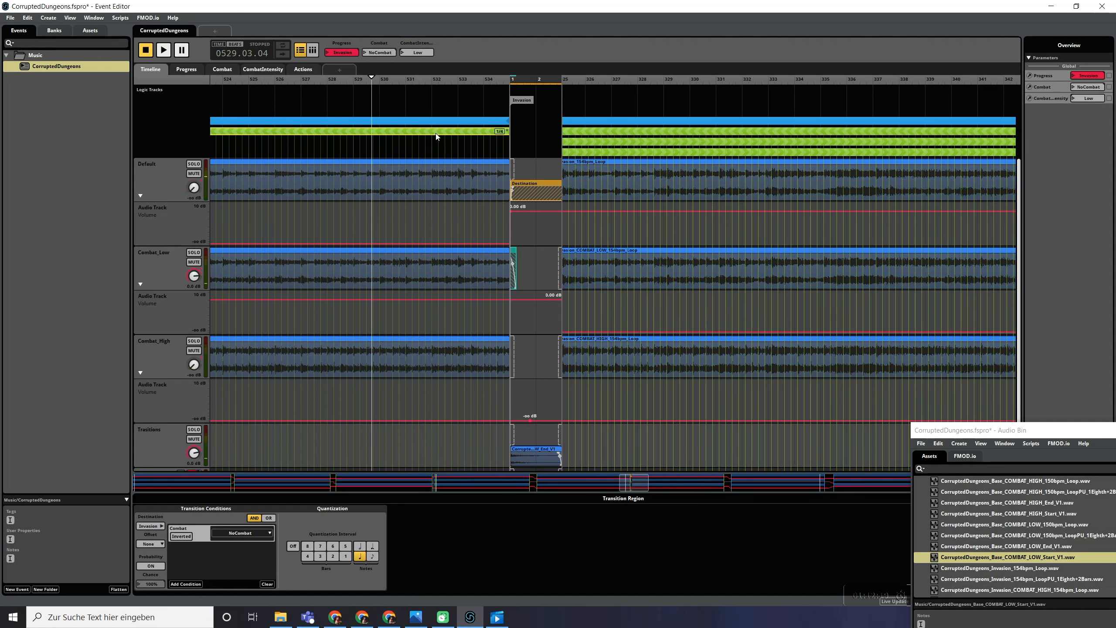
# - Set the transition's offset to Relative and audition it from bar 529, switching Combat to InCombat and back to NoCombat
pyautogui.click(151, 543)
pyautogui.click(154, 564)
pyautogui.press('space')
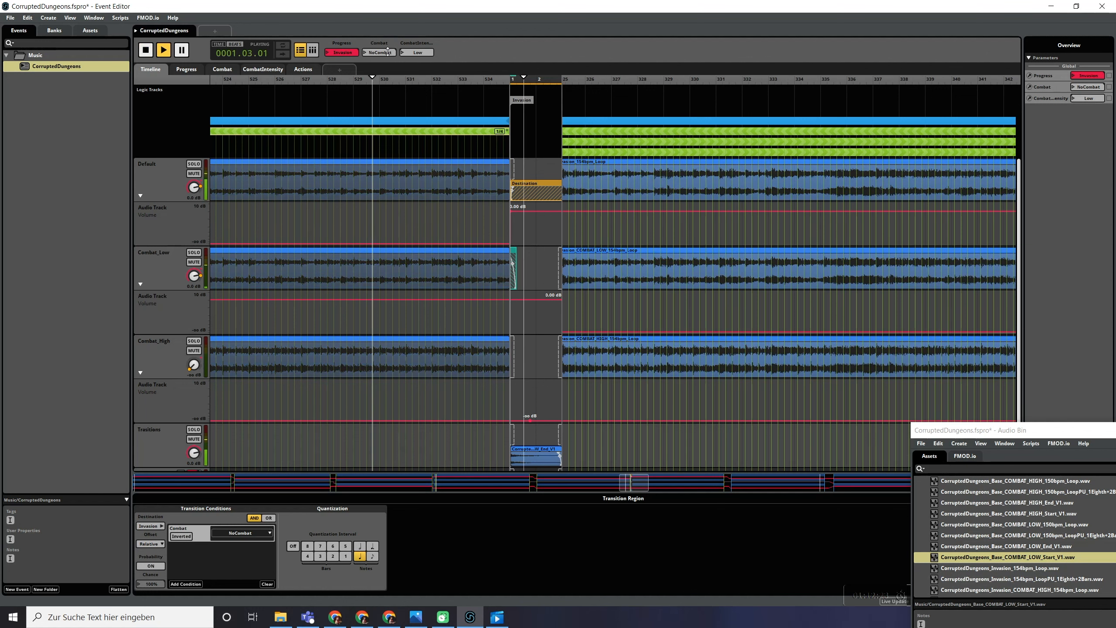
pyautogui.click(388, 52)
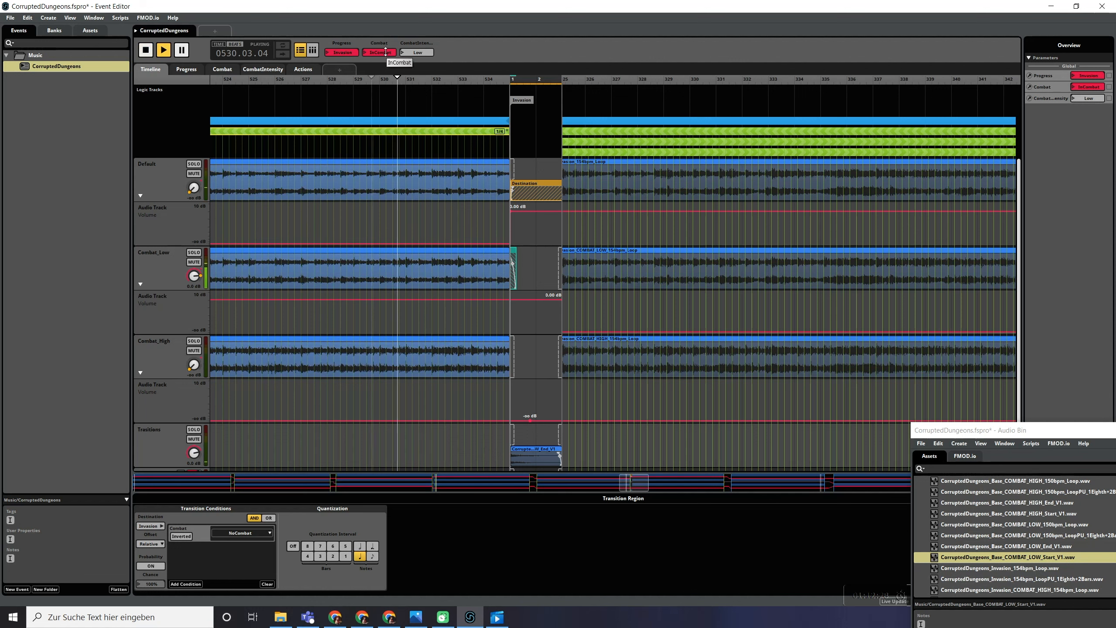
pyautogui.click(386, 52)
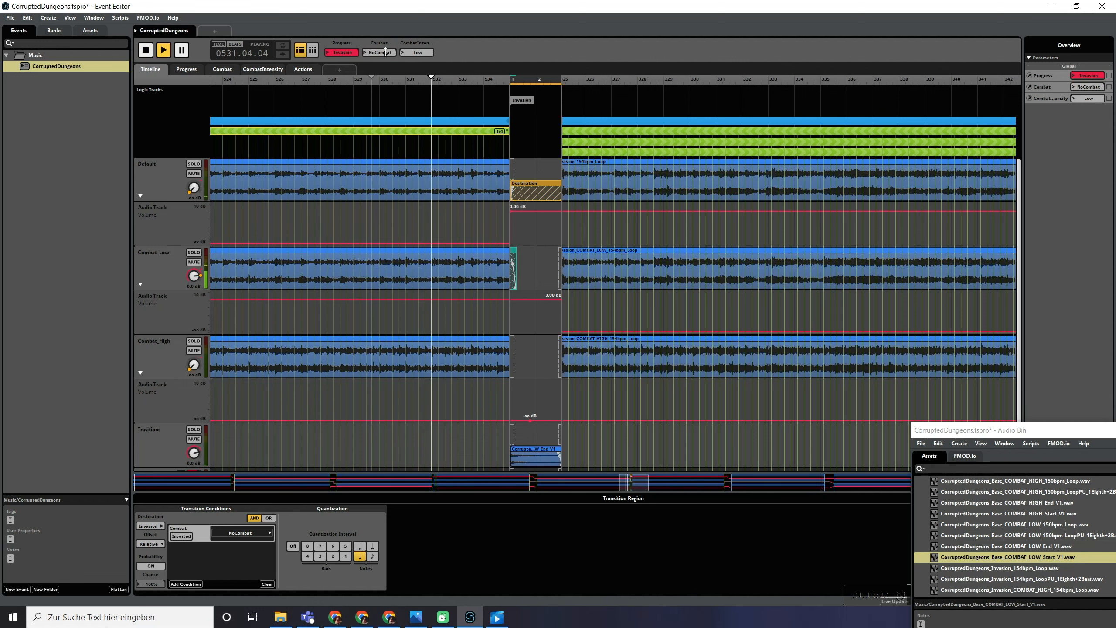
pyautogui.press('space')
# - Lower the volume of the COMBAT_LOW_End_V1 clip slightly and audition the transition by switching Combat to NoCombat
pyautogui.click(558, 461)
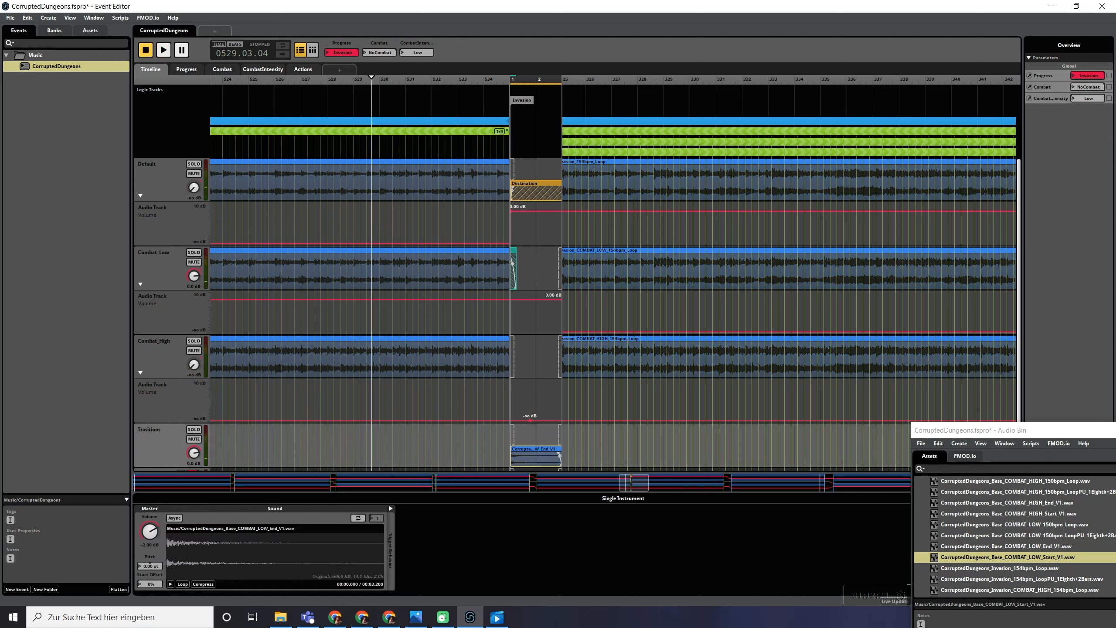
pyautogui.press('space')
pyautogui.click(383, 52)
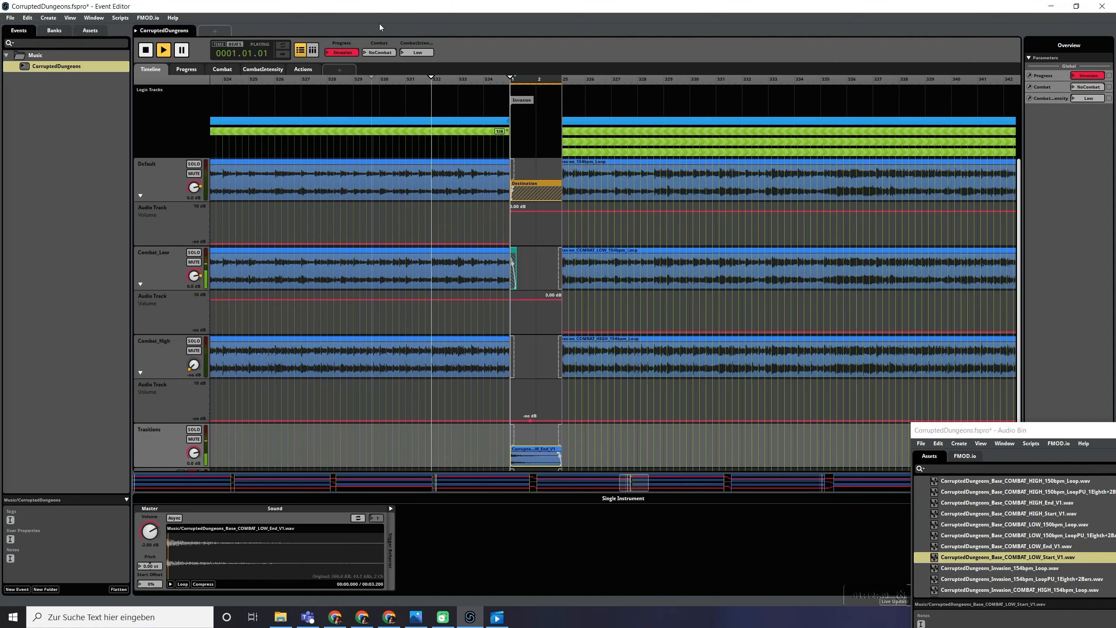
# - Bend the Combat_Low Source fade-out curve so it drops faster at the transition's start, and stop playback
pyautogui.scroll(2, 529, 252)
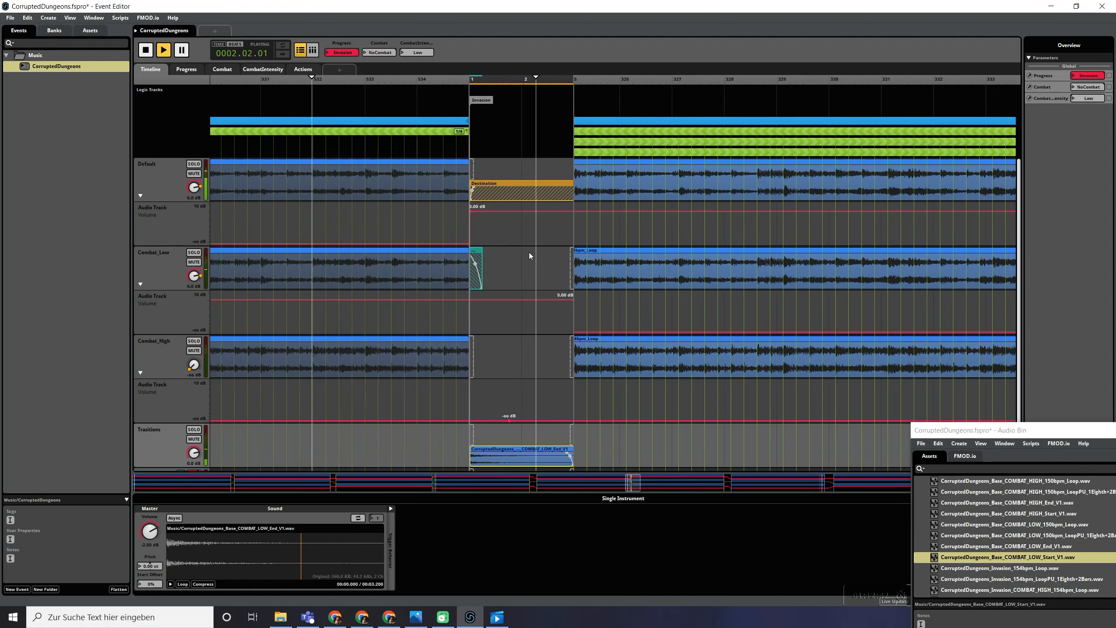
pyautogui.scroll(3, 529, 252)
pyautogui.press('space')
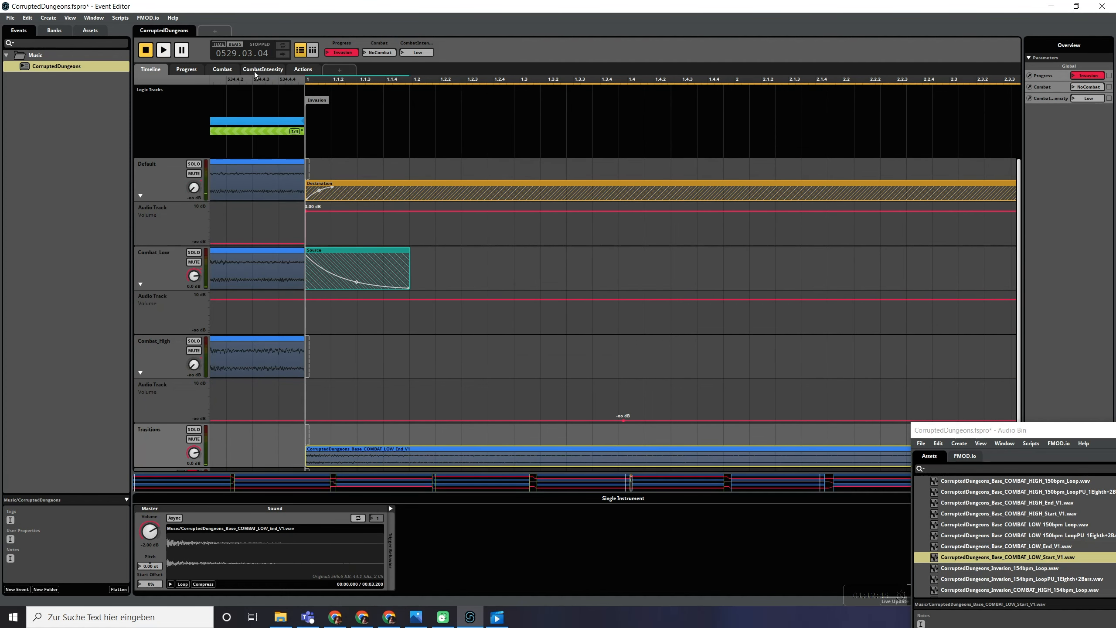
# - Audition the Invasion Lo Combat to Invasion transition repeatedly from bar 529, switching Combat between InCombat and NoCombat, and stop playback
pyautogui.click(380, 52)
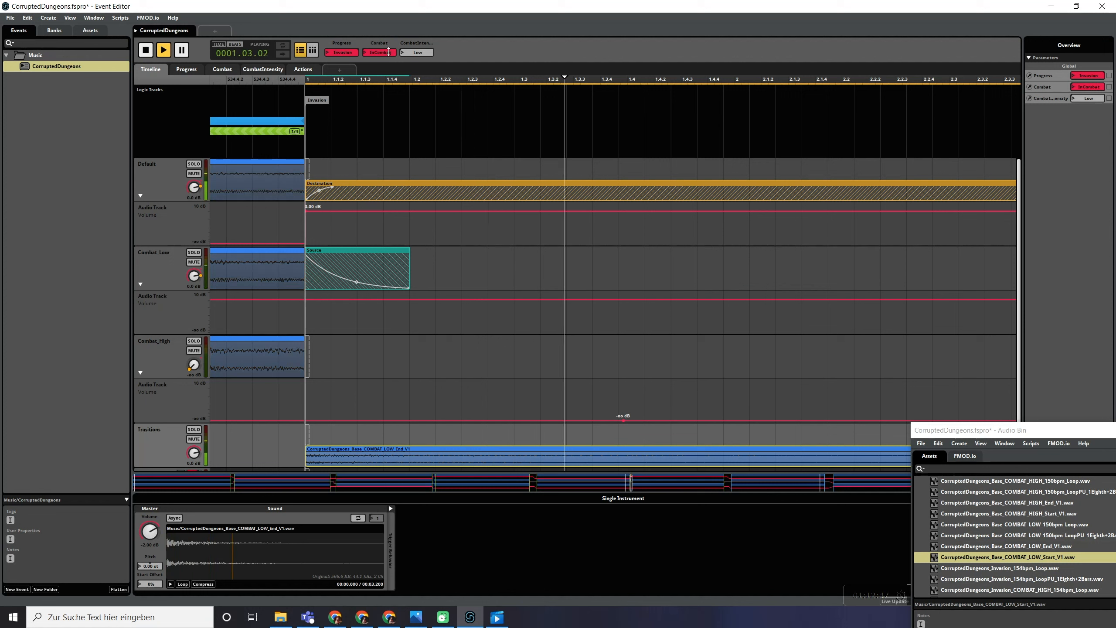
pyautogui.press('space')
pyautogui.scroll(-3, 436, 175)
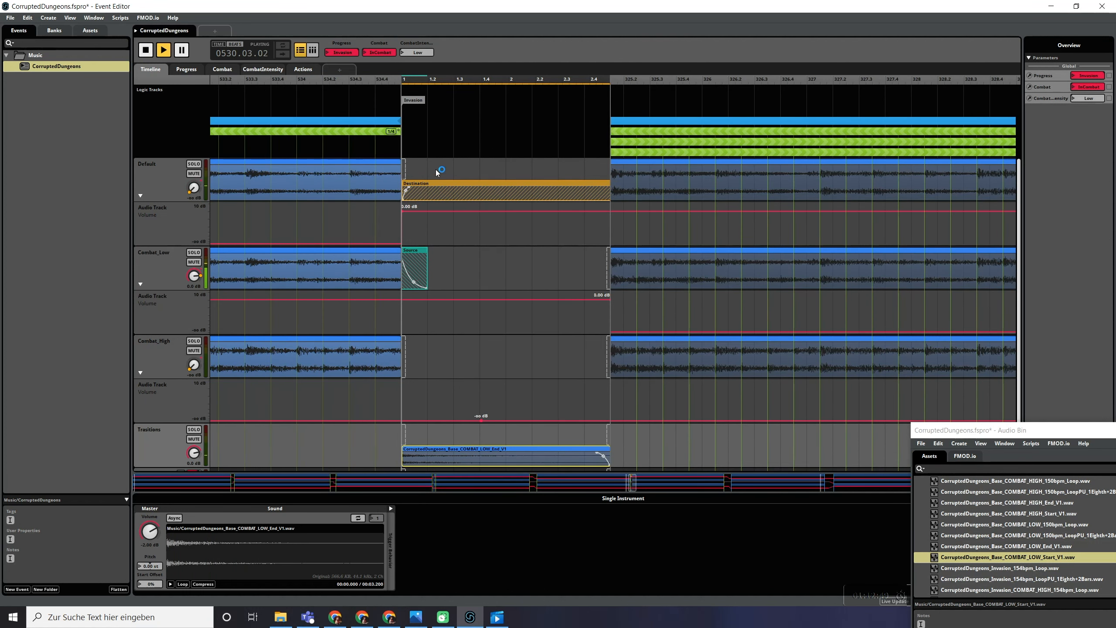
pyautogui.click(384, 52)
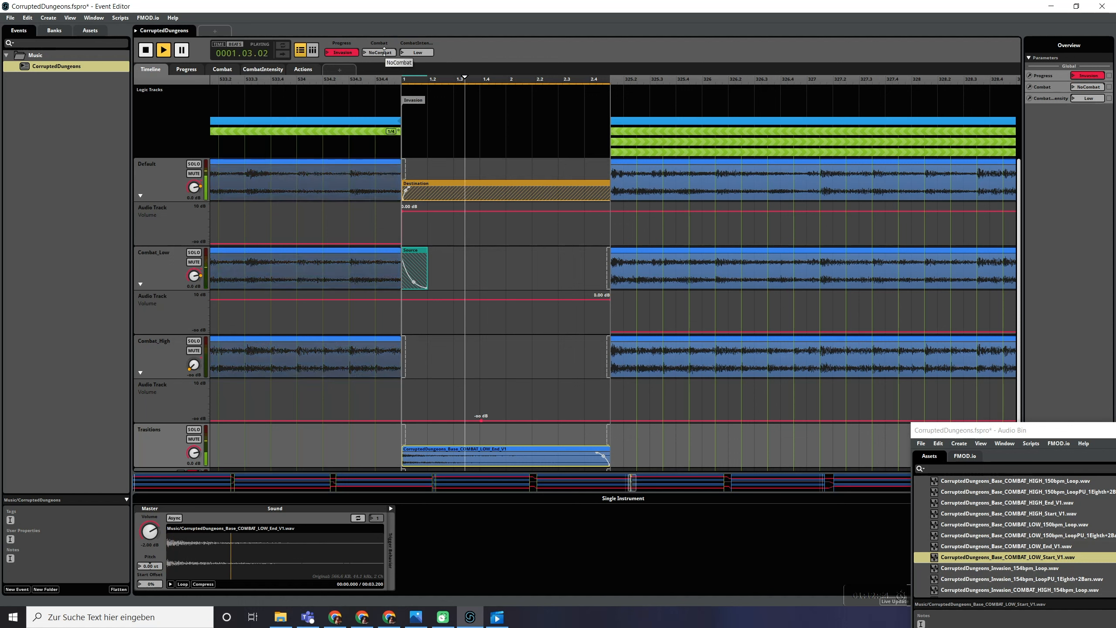
pyautogui.press('space')
pyautogui.click(383, 51)
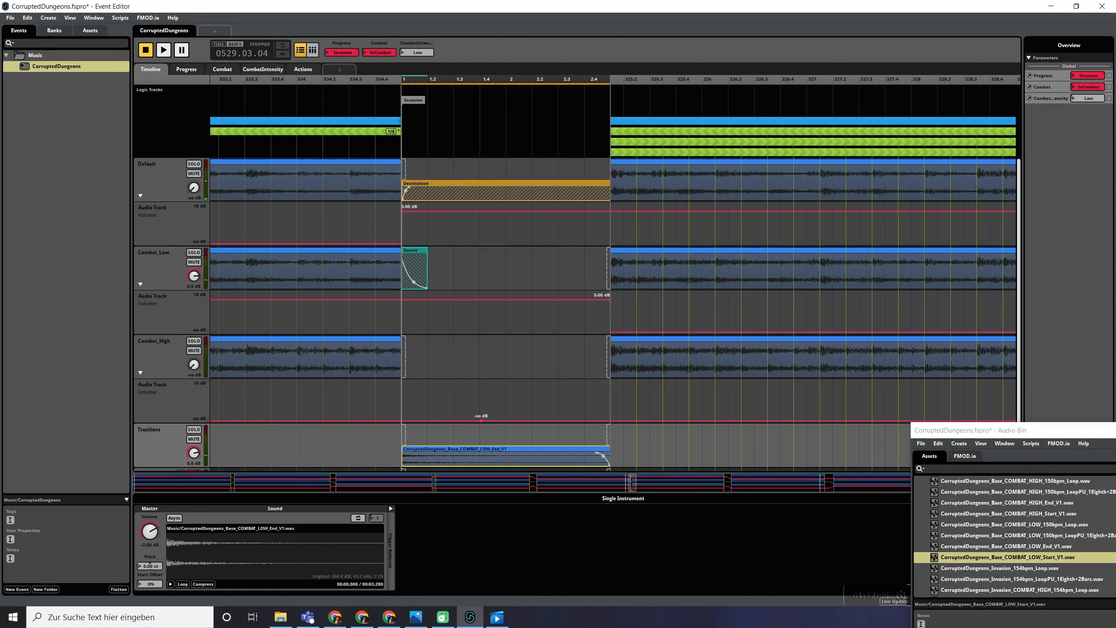
pyautogui.press('space')
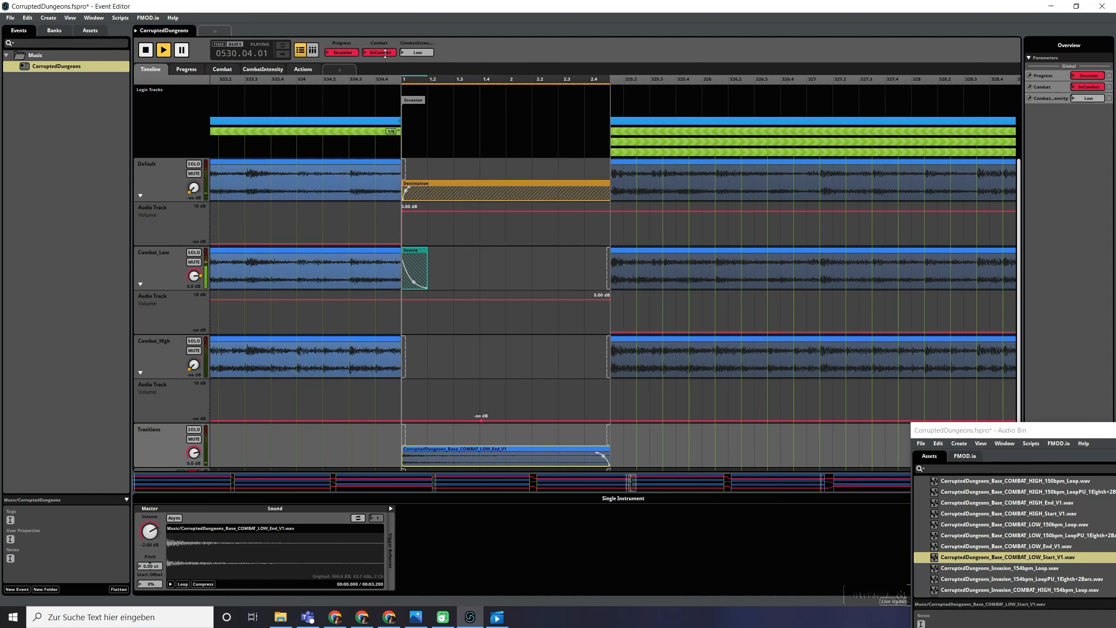
pyautogui.click(385, 52)
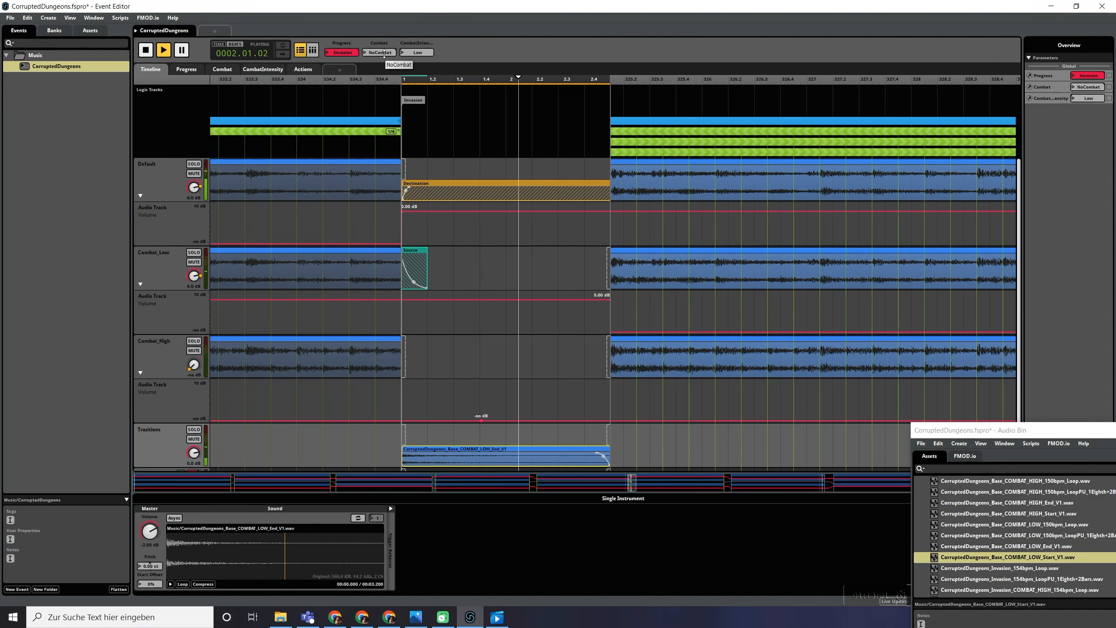
pyautogui.press('space')
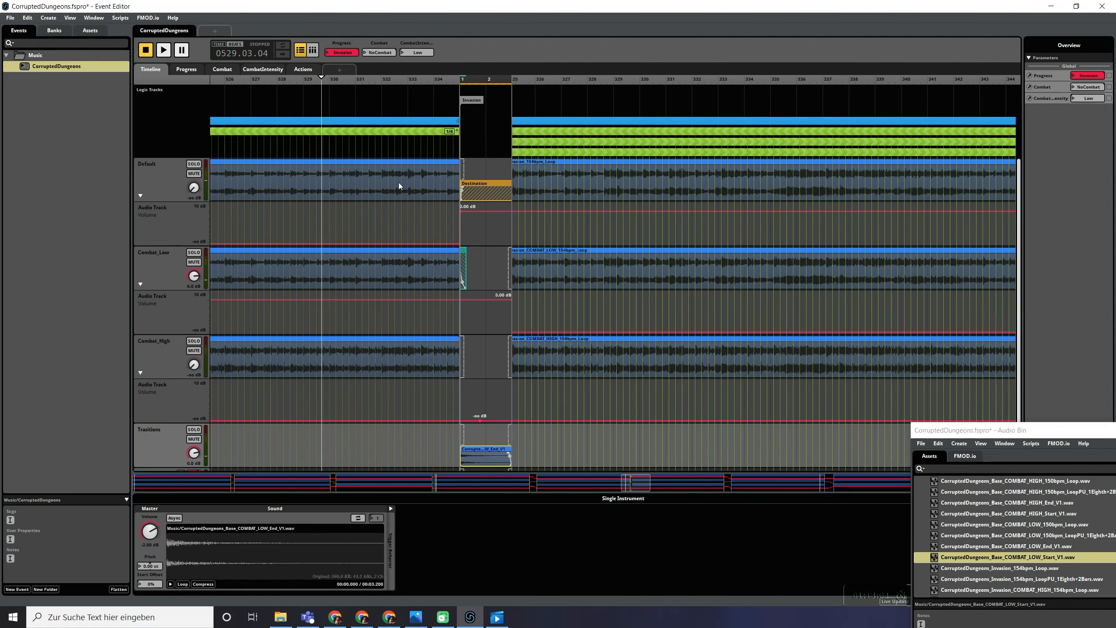
# - Open the Invasion Hi Combat to Invasion transition timeline and add a 0 dB Combat_High volume point inside it
pyautogui.click(415, 130)
pyautogui.scroll(-10, 513, 182)
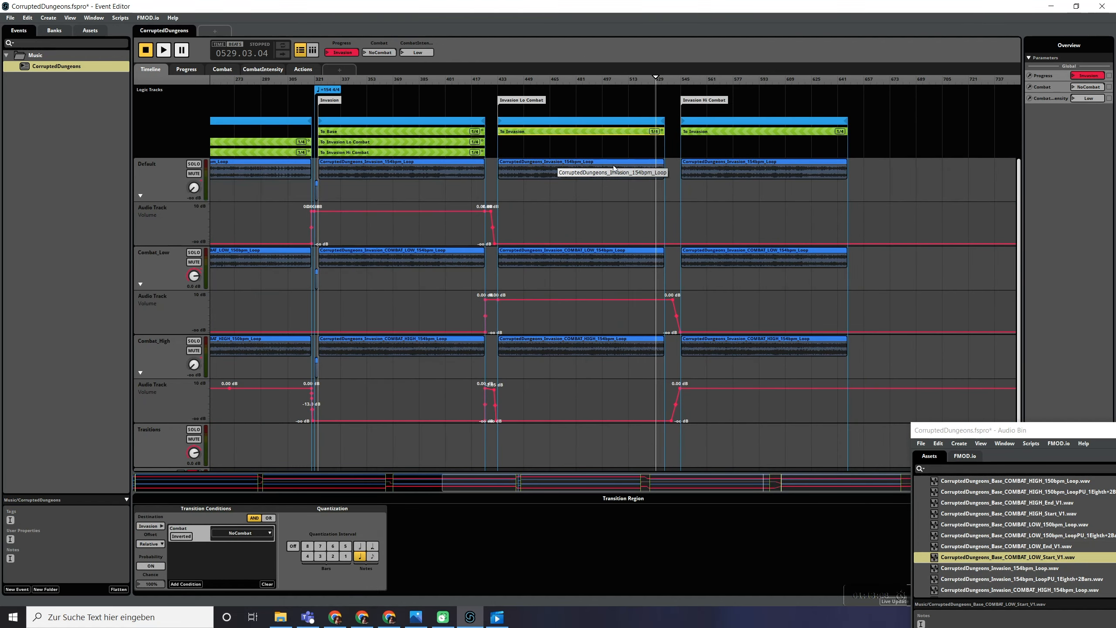
pyautogui.click(731, 136)
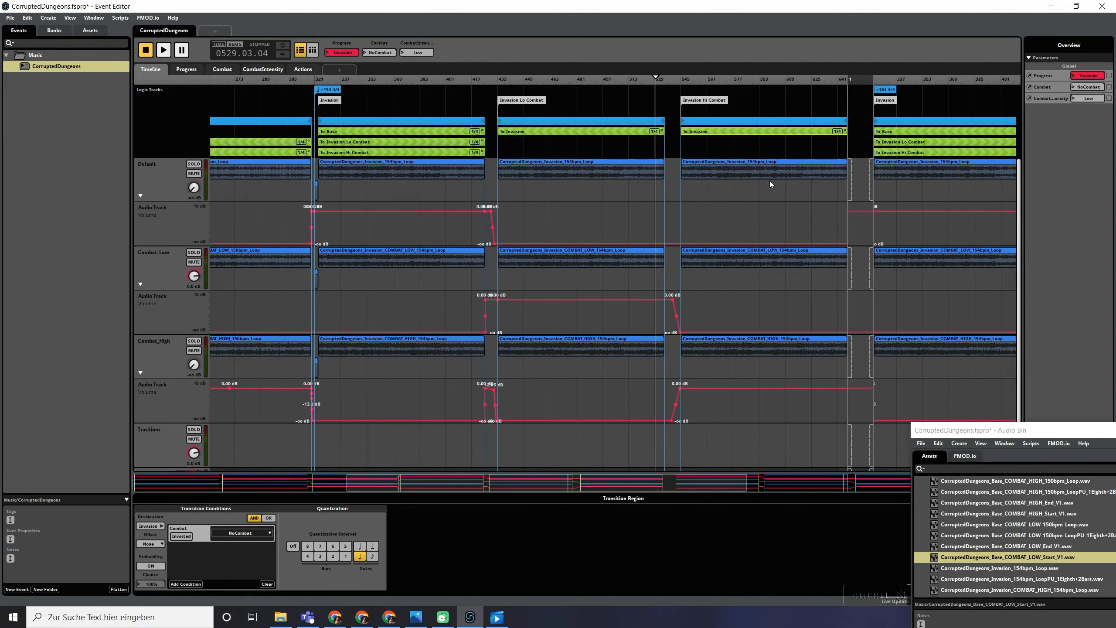
pyautogui.scroll(5, 763, 182)
pyautogui.hscroll(5, 798, 265)
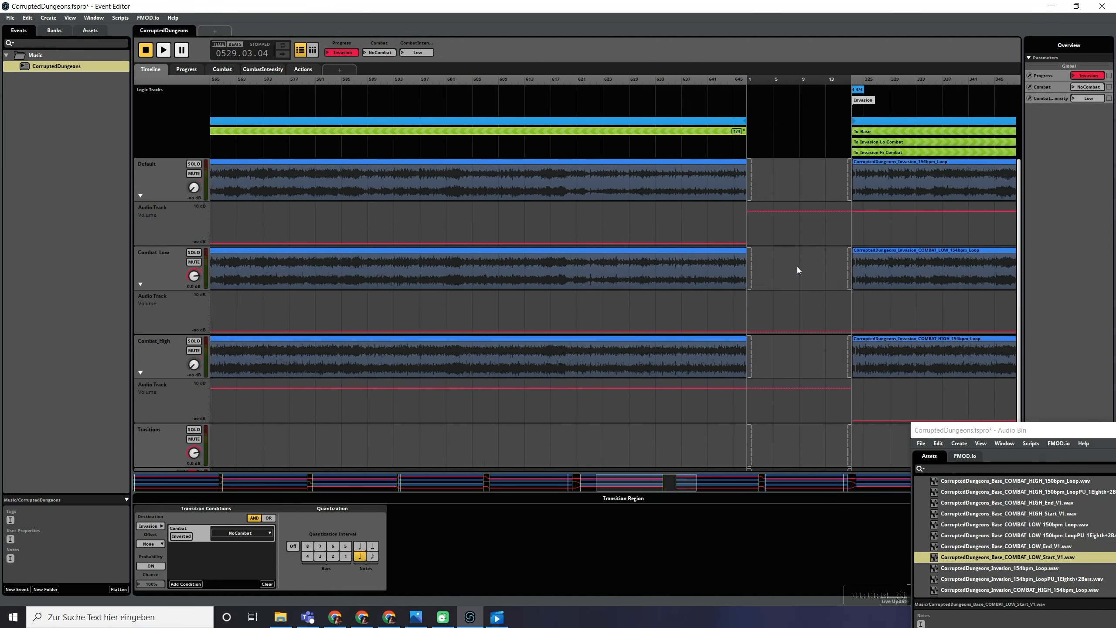
pyautogui.click(749, 389)
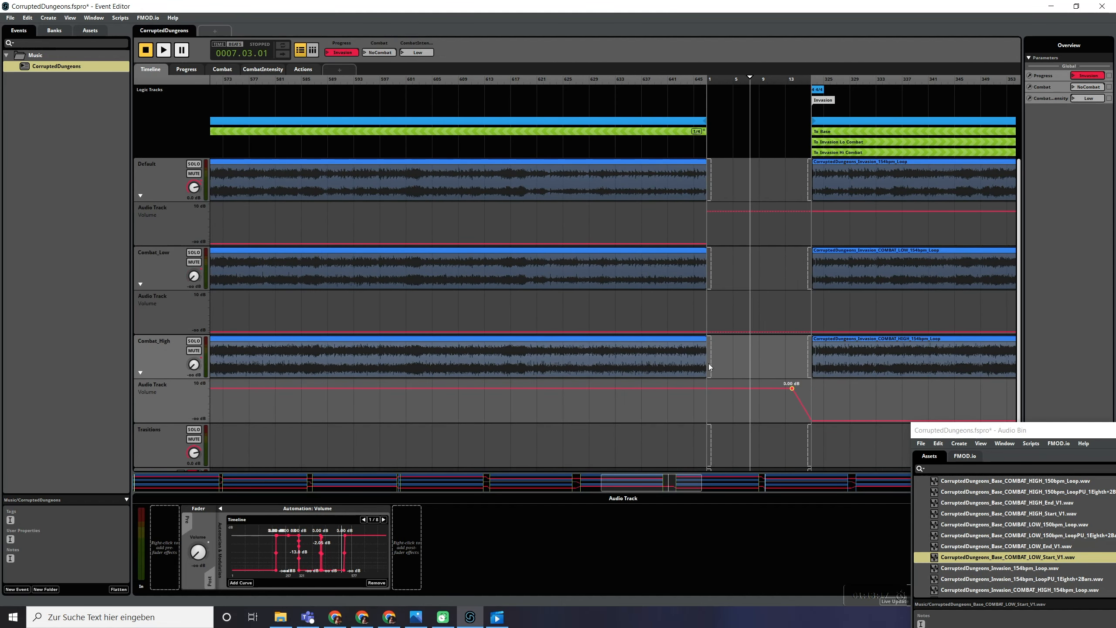
# - Place CorruptedDungeons_Base_COMBAT_HIGH_End_V1 at the transition's start on the transitions track and fade out the clip's end
pyautogui.moveTo(1049, 506); pyautogui.dragTo(598, 453)
pyautogui.hscroll(3, 615, 409)
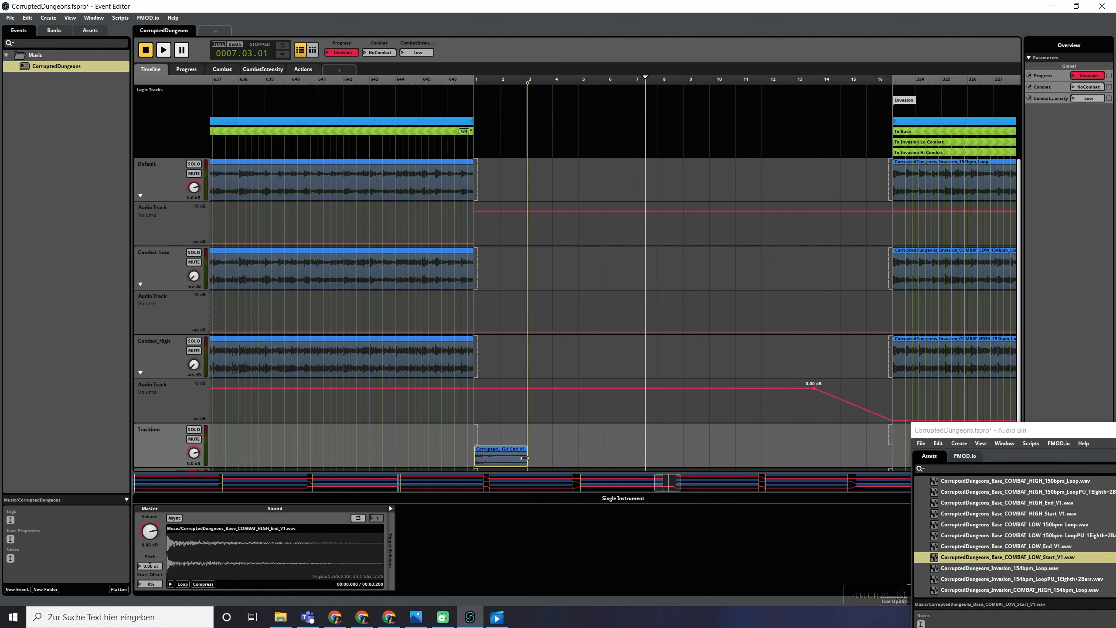
pyautogui.scroll(3, 529, 459)
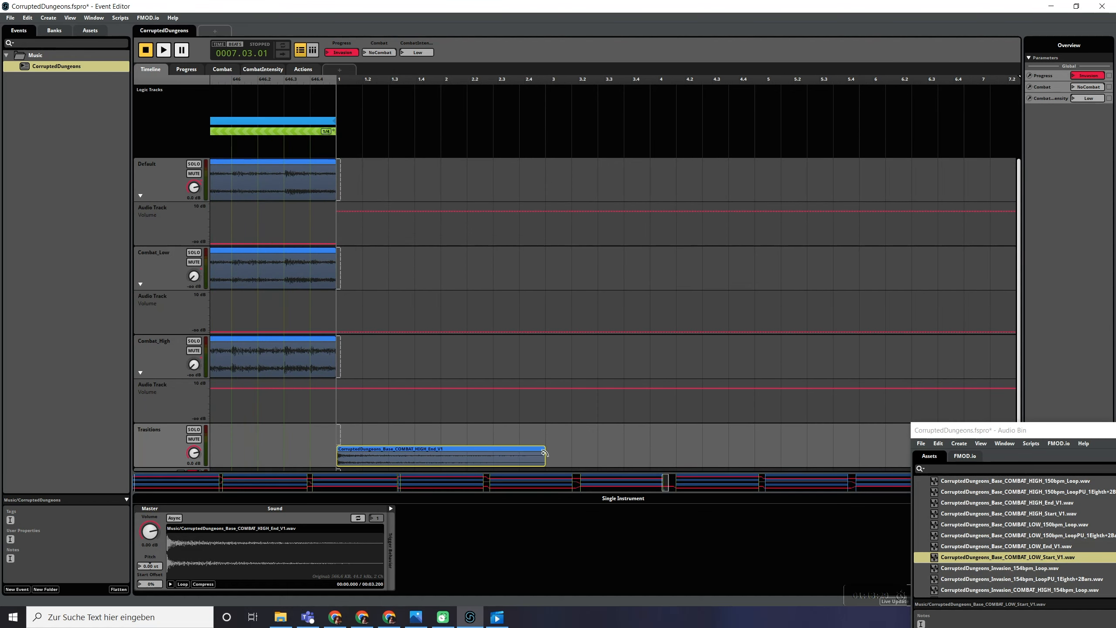
# - Shorten the transition timeline to about two bars so it ends exactly with the COMBAT_HIGH_End_V1 clip
pyautogui.scroll(-5, 616, 419)
pyautogui.moveTo(797, 75); pyautogui.dragTo(612, 77)
pyautogui.scroll(5, 628, 386)
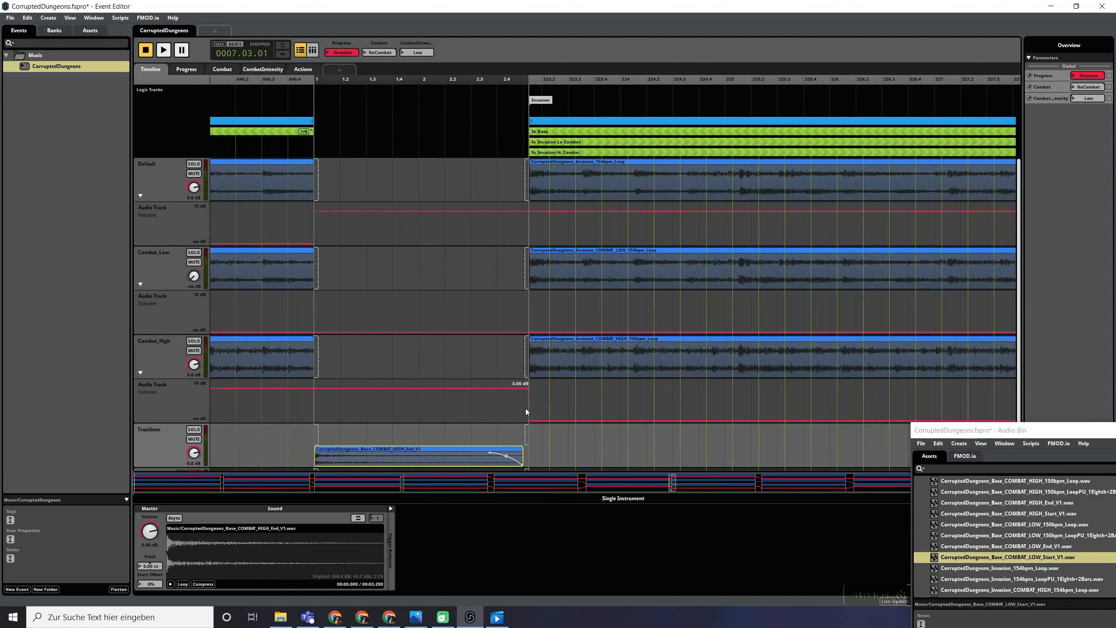
pyautogui.moveTo(529, 79); pyautogui.dragTo(524, 79)
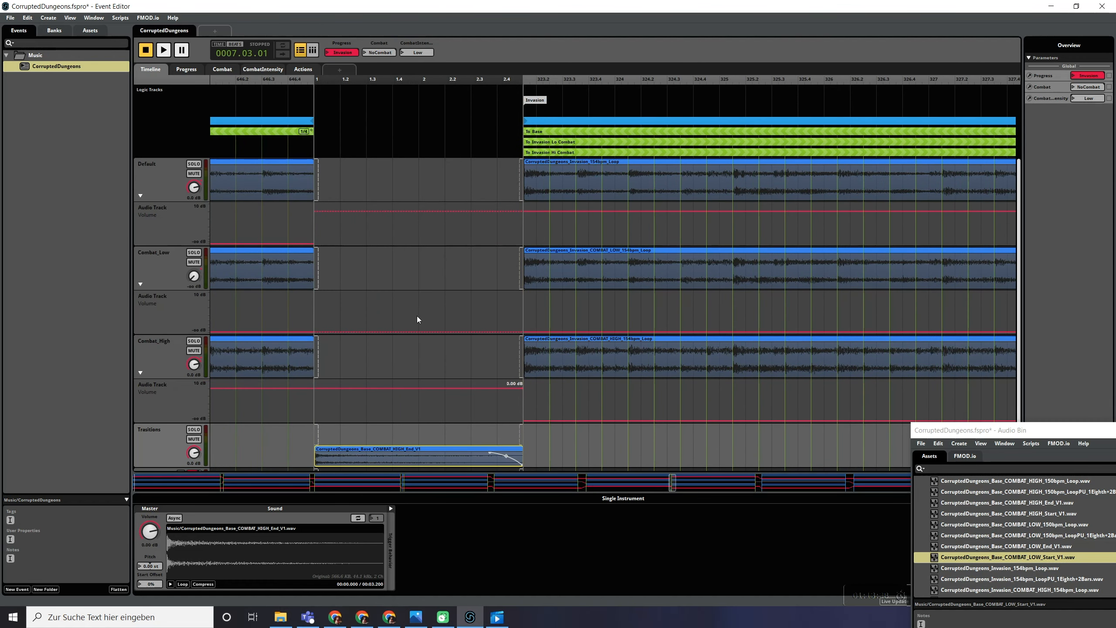
# - Add a short Combat_High Source fade-out and a full-length Default Destination fade-in, with a 0 dB Default volume point at the transition's start
pyautogui.hscroll(-2, 411, 383)
pyautogui.moveTo(401, 368); pyautogui.dragTo(434, 358)
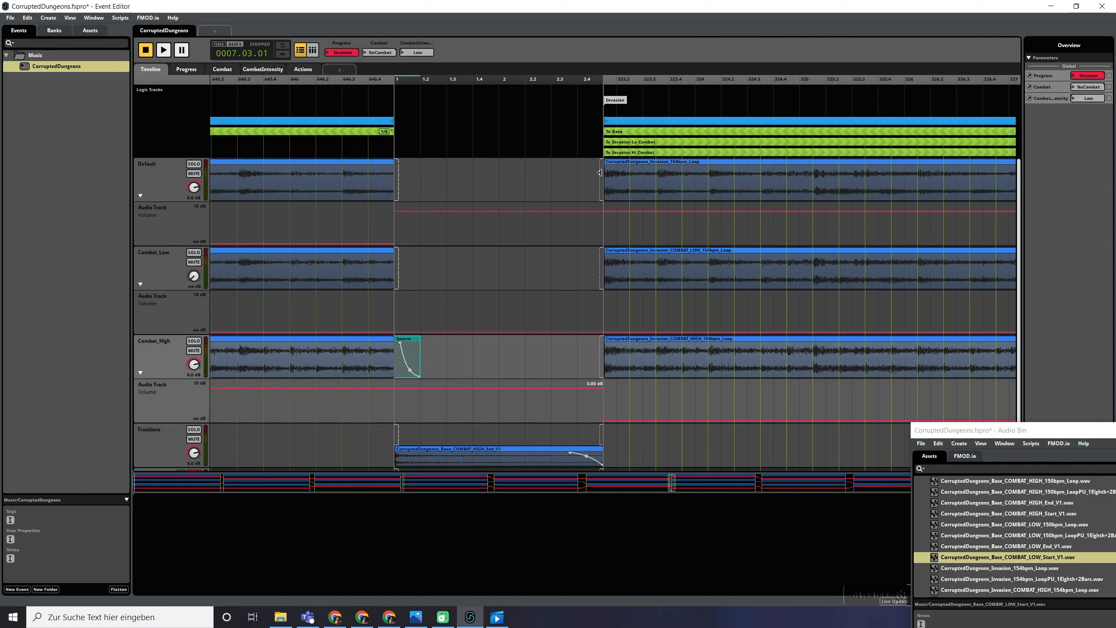
pyautogui.moveTo(604, 169); pyautogui.dragTo(395, 188)
pyautogui.click(420, 212)
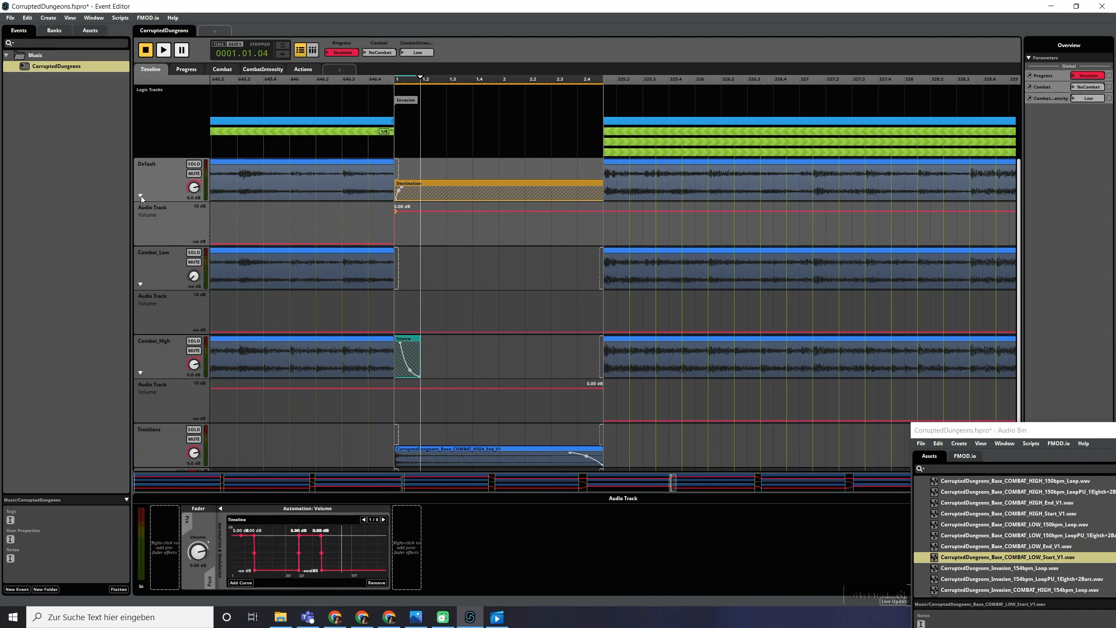
# - Close the transition timeline and add Default volume automation points at -oo dB at the end of the Invasion Hi Combat loop
pyautogui.doubleClick(348, 135)
pyautogui.scroll(-15, 517, 209)
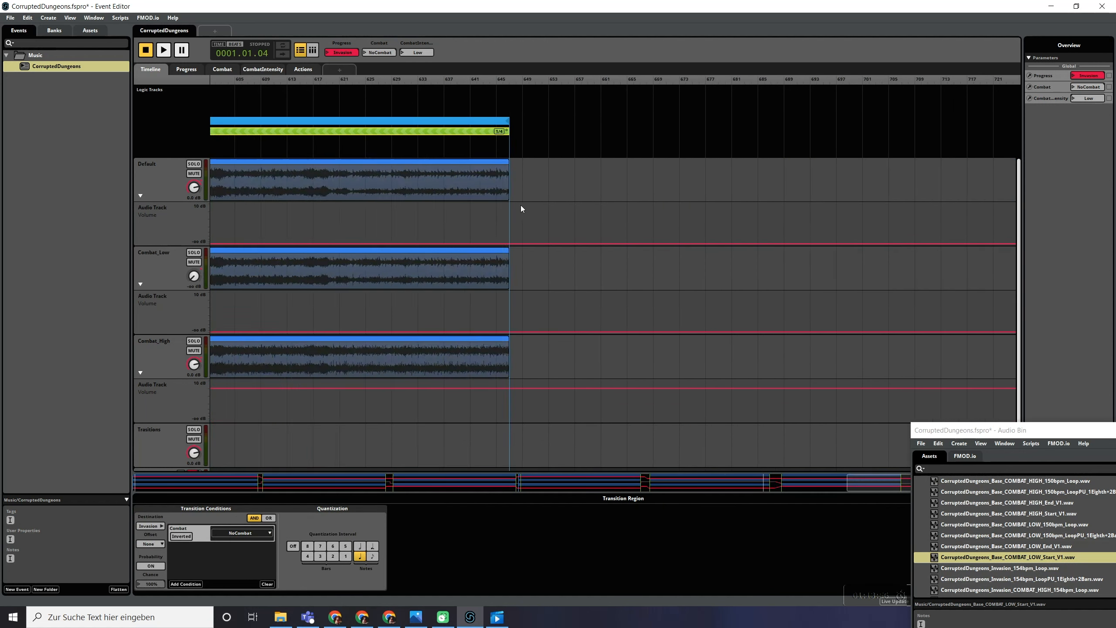
pyautogui.scroll(3, 668, 207)
pyautogui.hscroll(4, 760, 202)
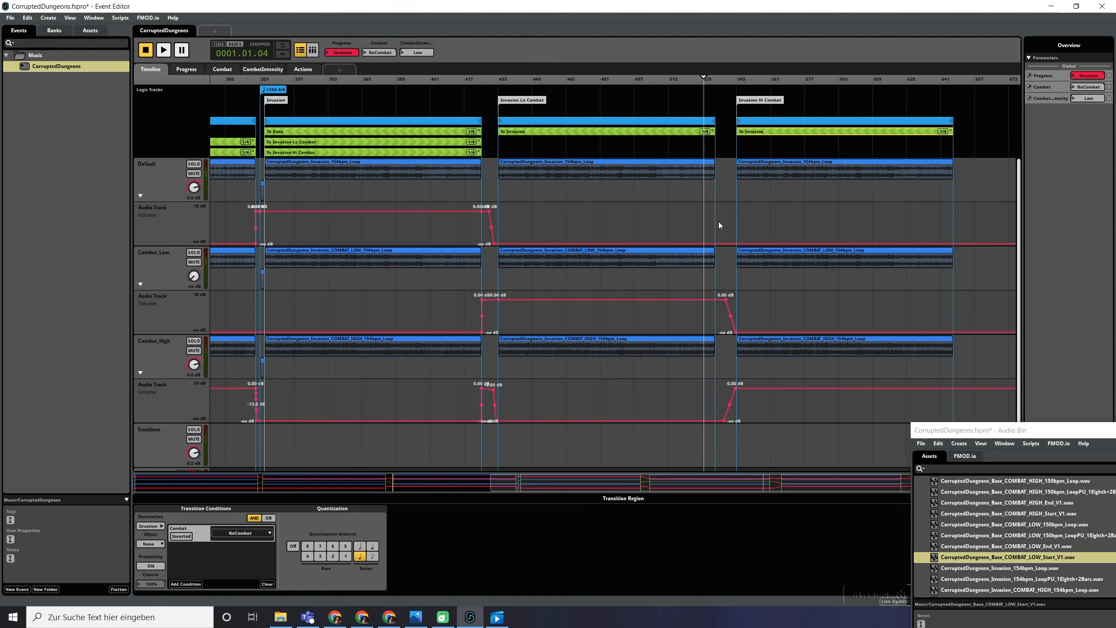
pyautogui.scroll(3, 721, 222)
pyautogui.hscroll(5, 730, 220)
pyautogui.hscroll(1, 842, 224)
pyautogui.click(830, 244)
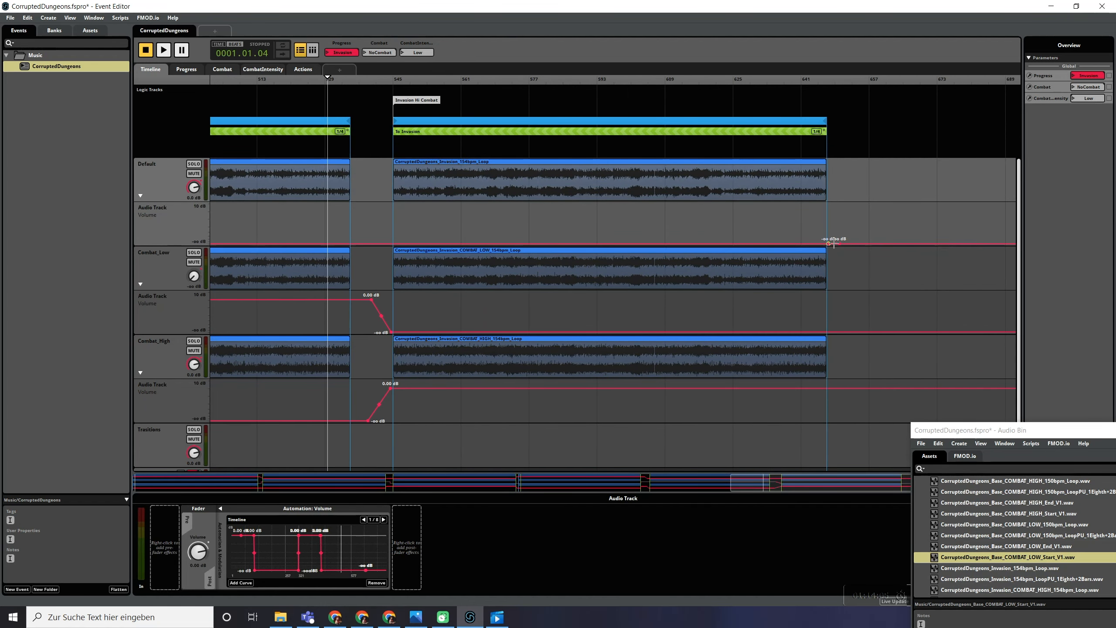
# - Raise the Default track's volume automation to 0 dB just after the Invasion Hi Combat loop ends at bar 647
pyautogui.scroll(15, 834, 243)
pyautogui.moveTo(704, 245); pyautogui.dragTo(682, 210)
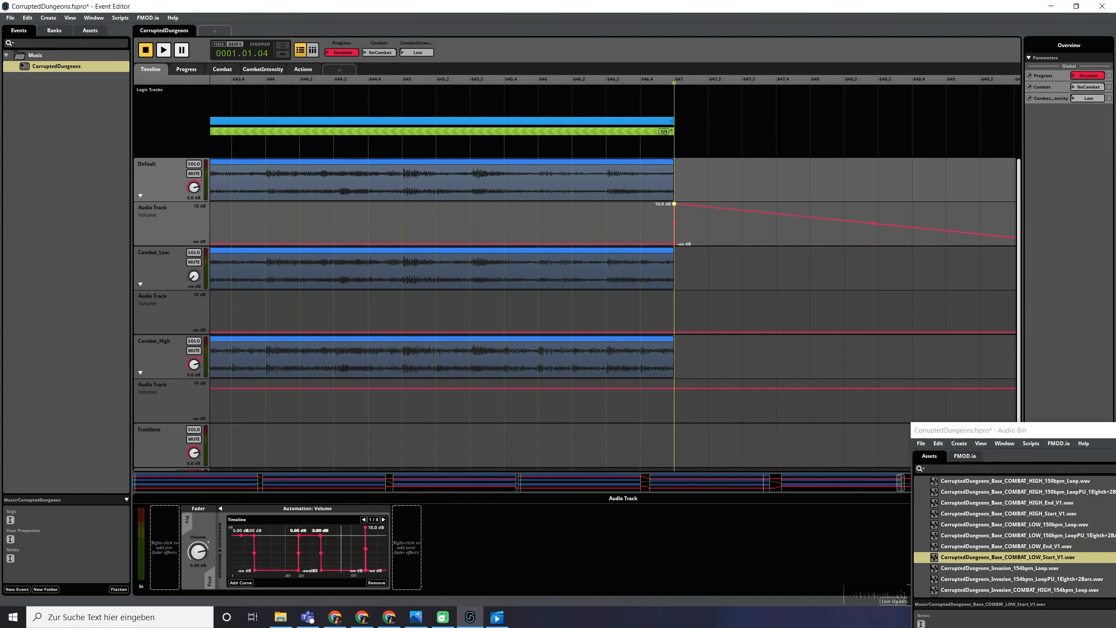
pyautogui.hscroll(4, 820, 242)
pyautogui.moveTo(914, 243); pyautogui.dragTo(914, 210)
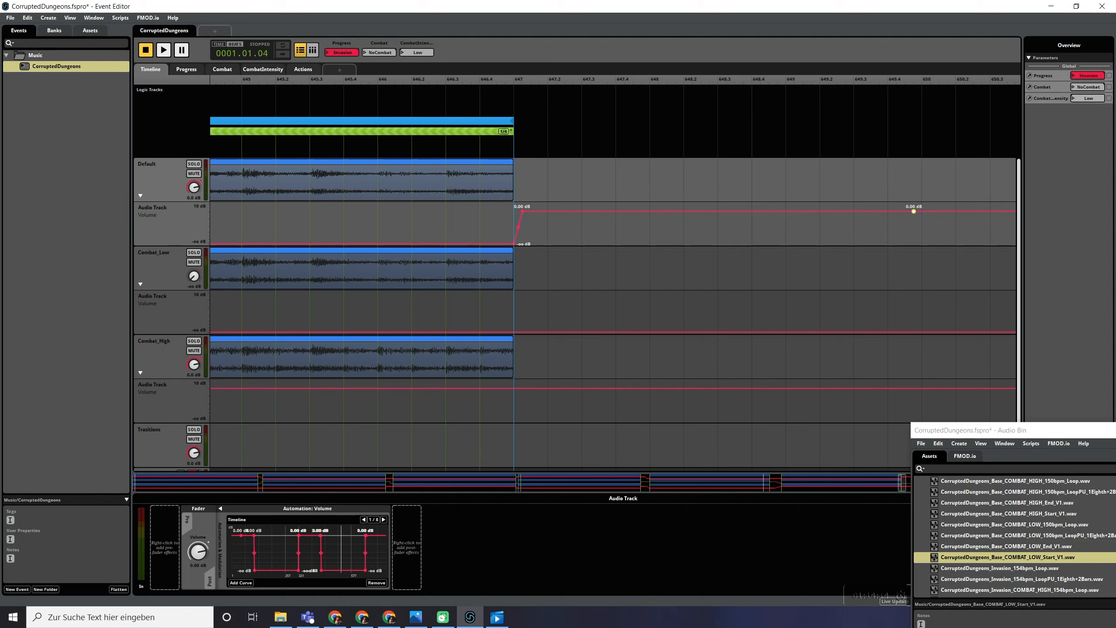
pyautogui.scroll(-2, 449, 345)
pyautogui.scroll(6, 449, 346)
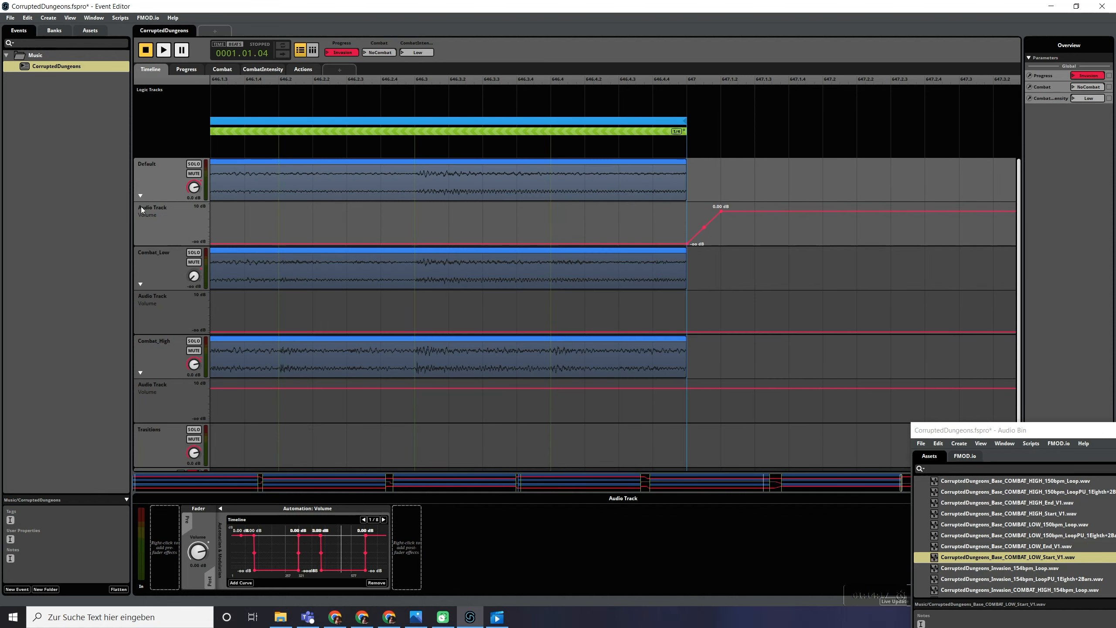
# - Reopen the Invasion Hi Combat to Invasion transition and play from bar 637 with Combat at InCombat and CombatIntensity at High
pyautogui.doubleClick(347, 132)
pyautogui.scroll(-5, 550, 245)
pyautogui.click(401, 84)
pyautogui.scroll(2, 595, 151)
pyautogui.scroll(-5, 591, 147)
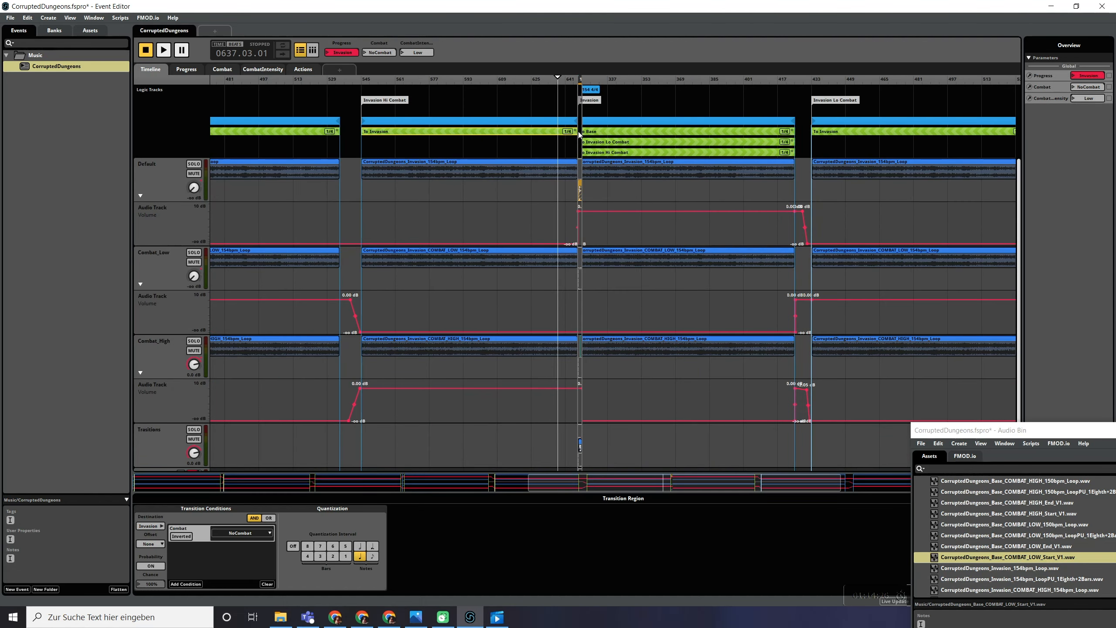
pyautogui.scroll(5, 579, 135)
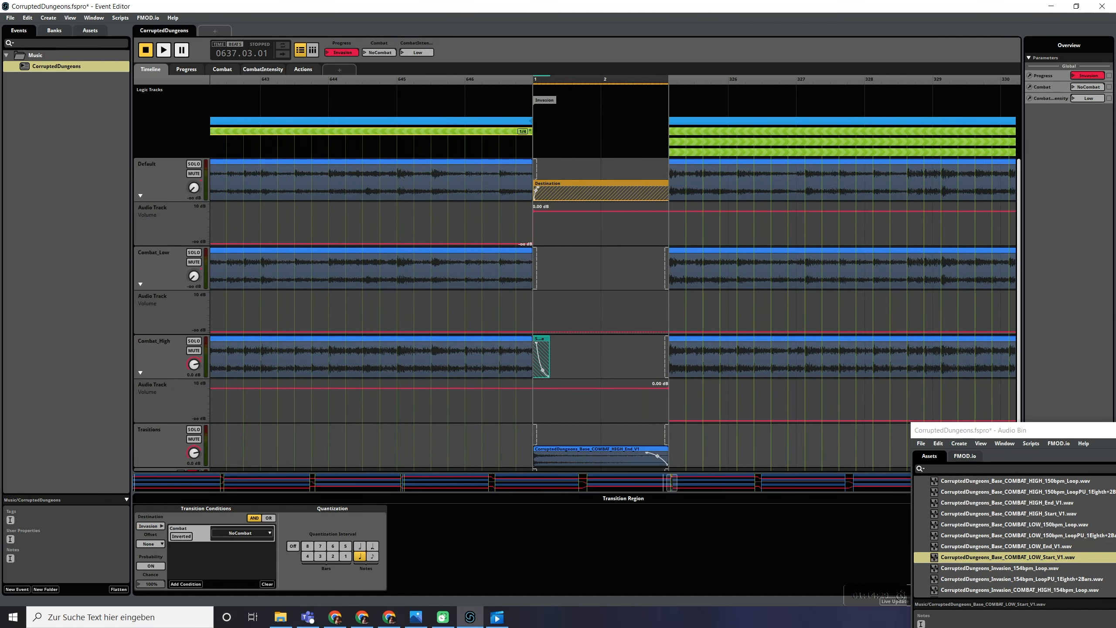
pyautogui.press('space')
pyautogui.click(384, 52)
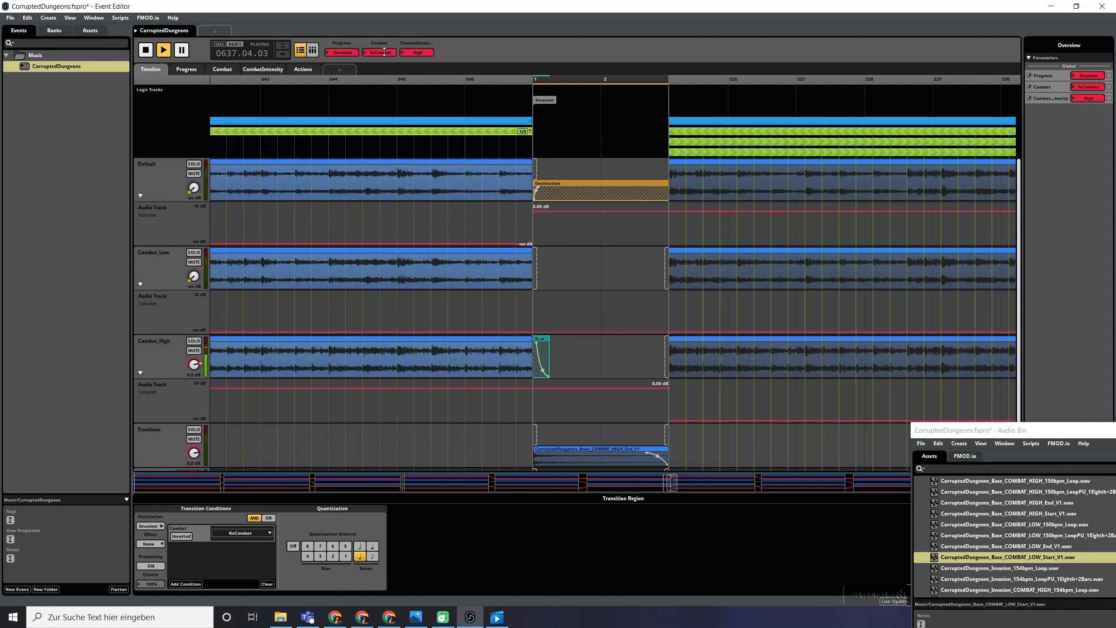
# - Lower the volume of the COMBAT_HIGH_End_V1 clip slightly
pyautogui.click(604, 448)
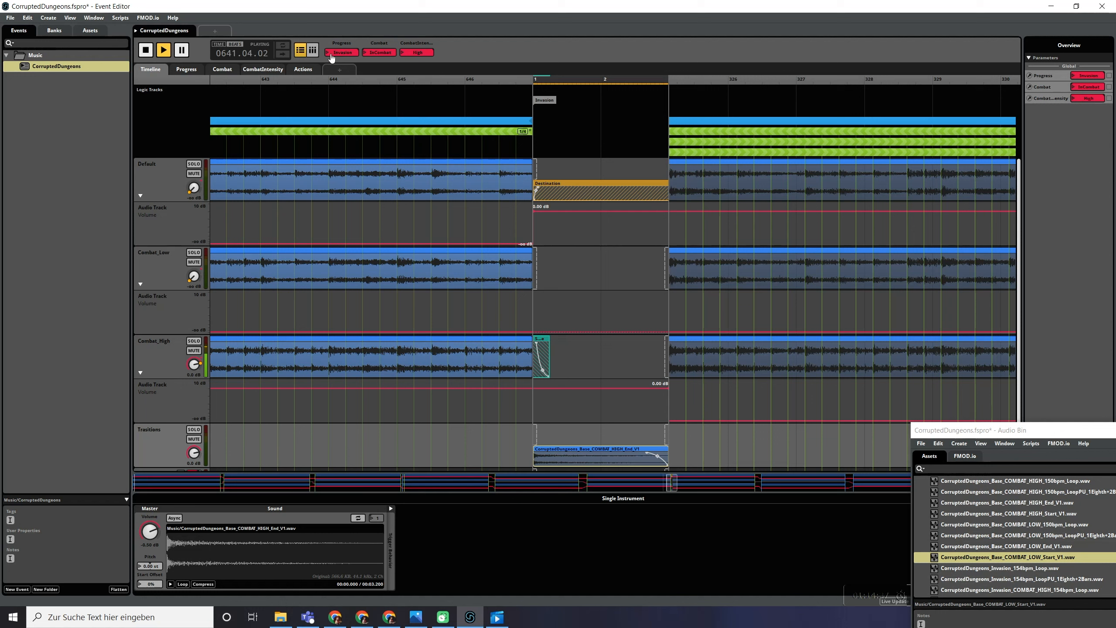
pyautogui.click(150, 545)
pyautogui.write('-1')
pyautogui.press('Return')
# - Audition the Hi Combat transition by switching Combat to NoCombat, back to InCombat and again to NoCombat, and stop playback
pyautogui.moveTo(379, 53); pyautogui.dragTo(378, 61)
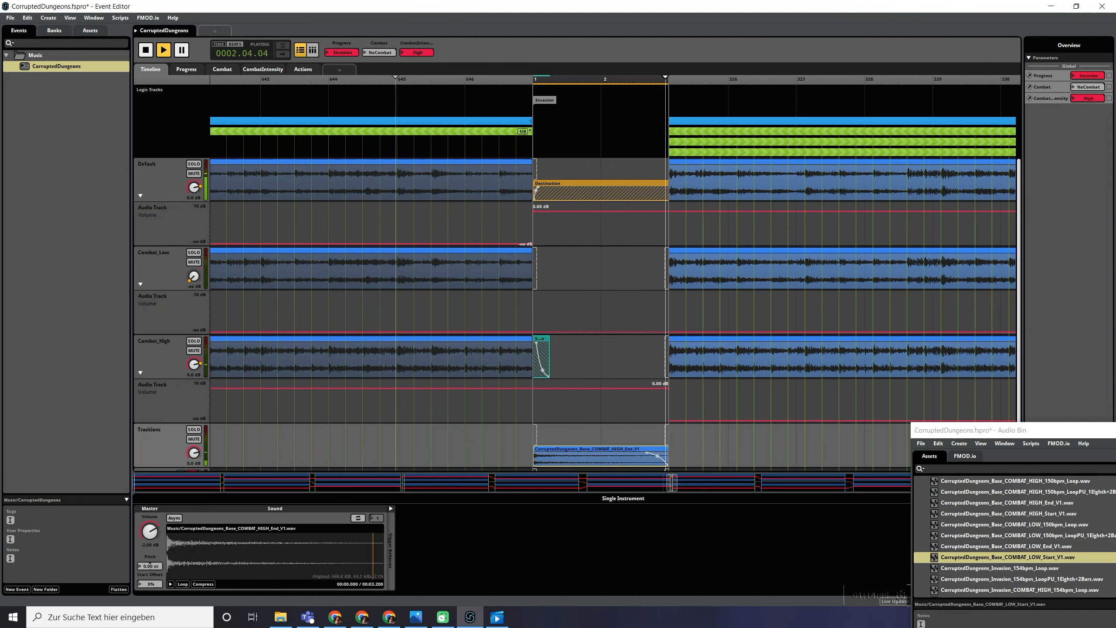
pyautogui.moveTo(379, 53); pyautogui.dragTo(378, 44)
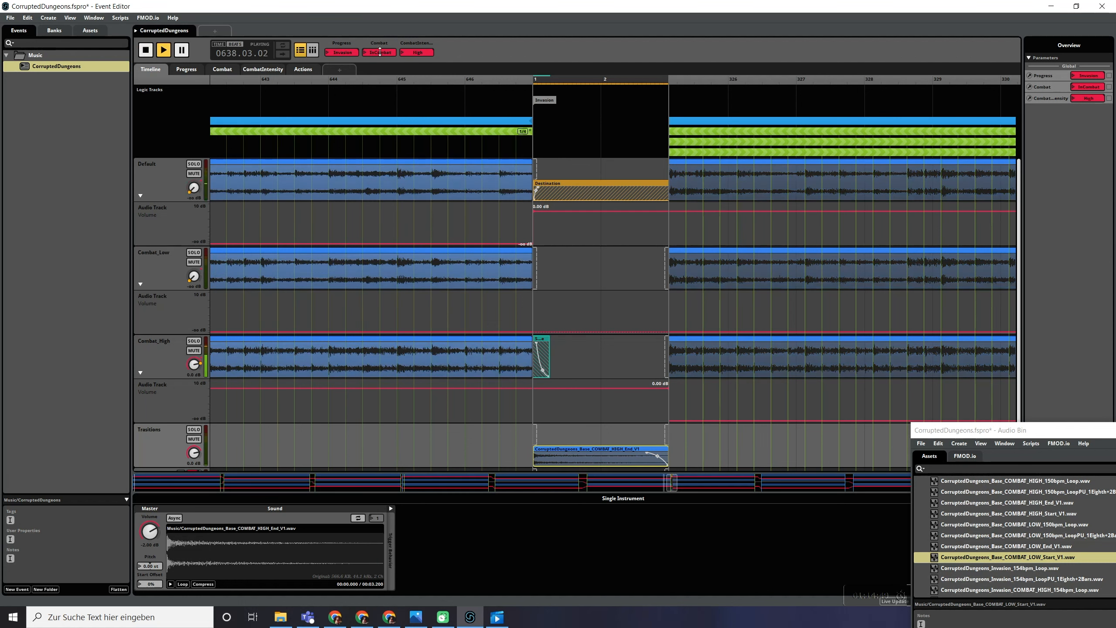
pyautogui.moveTo(379, 44); pyautogui.dragTo(380, 51)
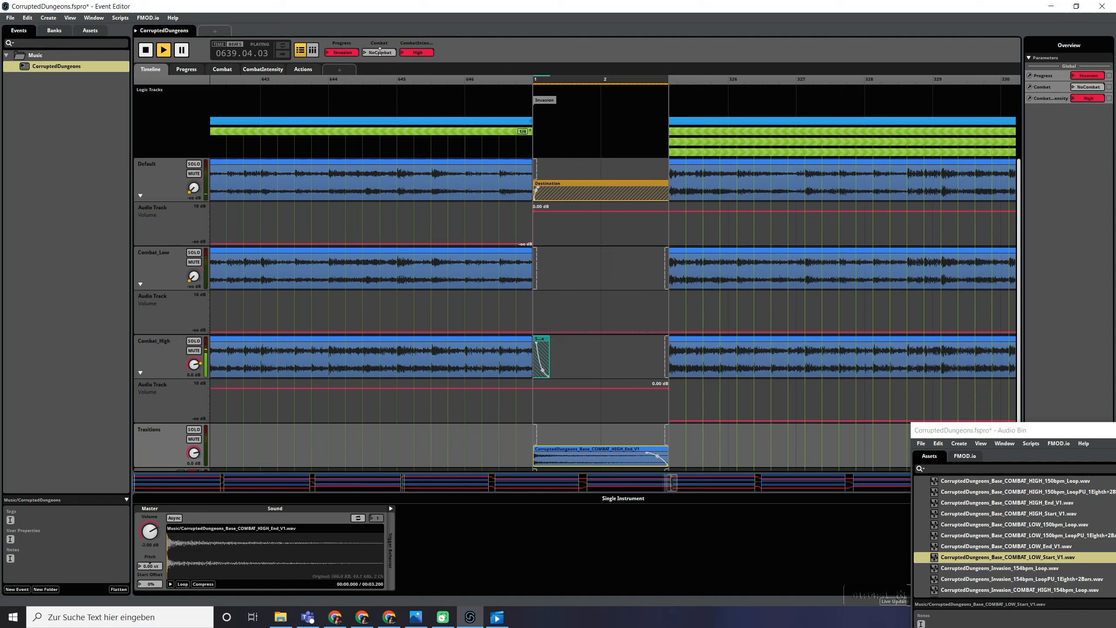
pyautogui.press('space')
# - Set the Invasion Hi Combat transition's offset to Relative and audition it from bar 644, switching Combat from InCombat to NoCombat
pyautogui.click(465, 133)
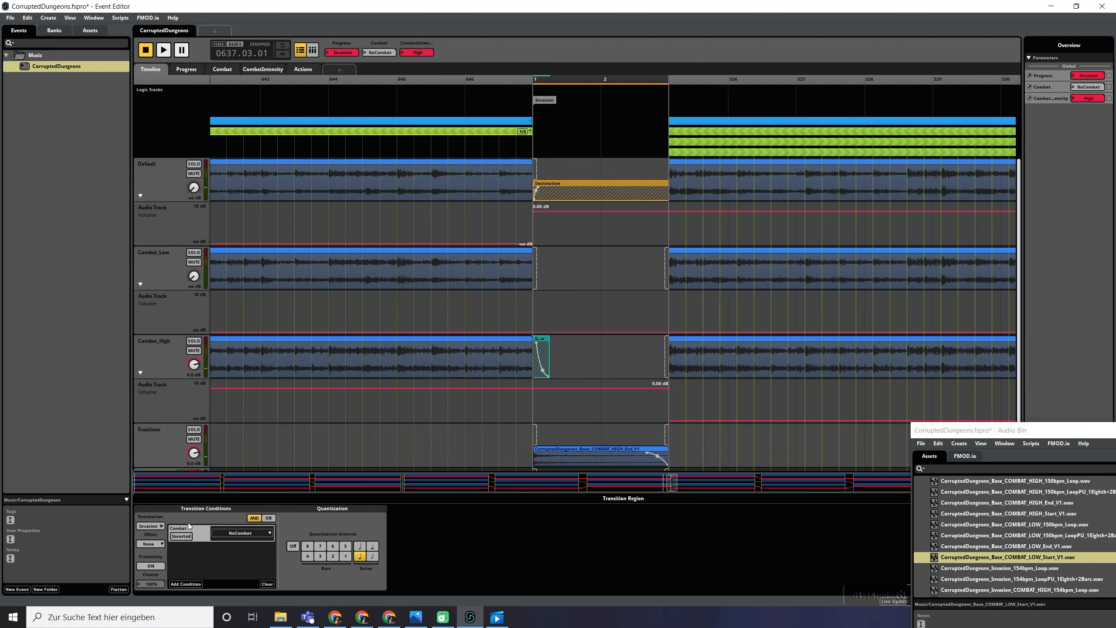
pyautogui.click(151, 563)
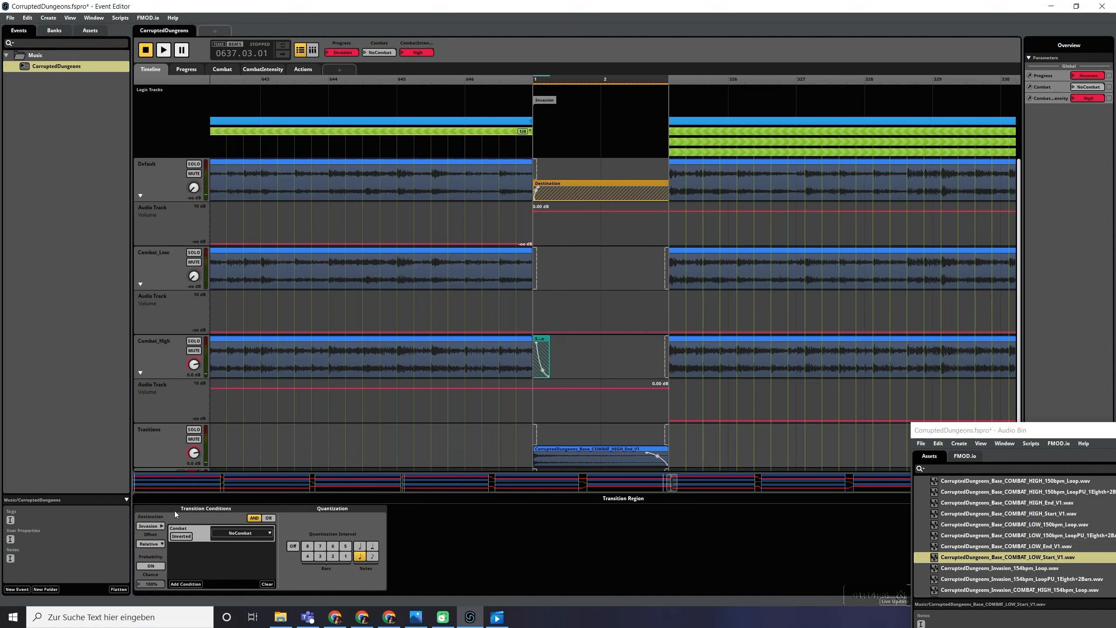
pyautogui.click(350, 78)
pyautogui.click(383, 52)
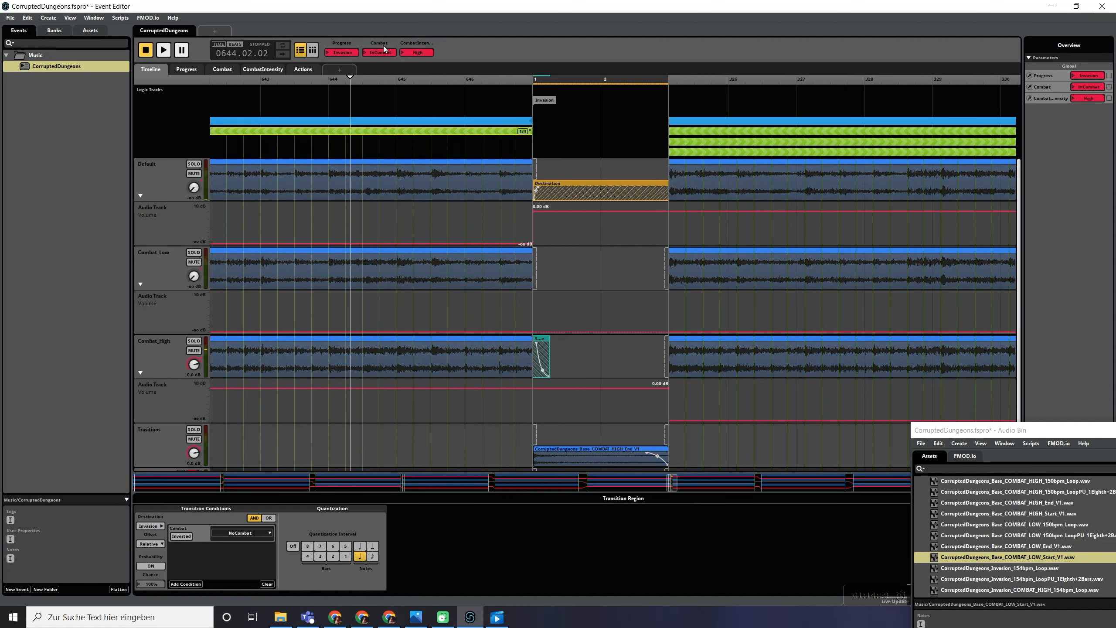
pyautogui.press('space')
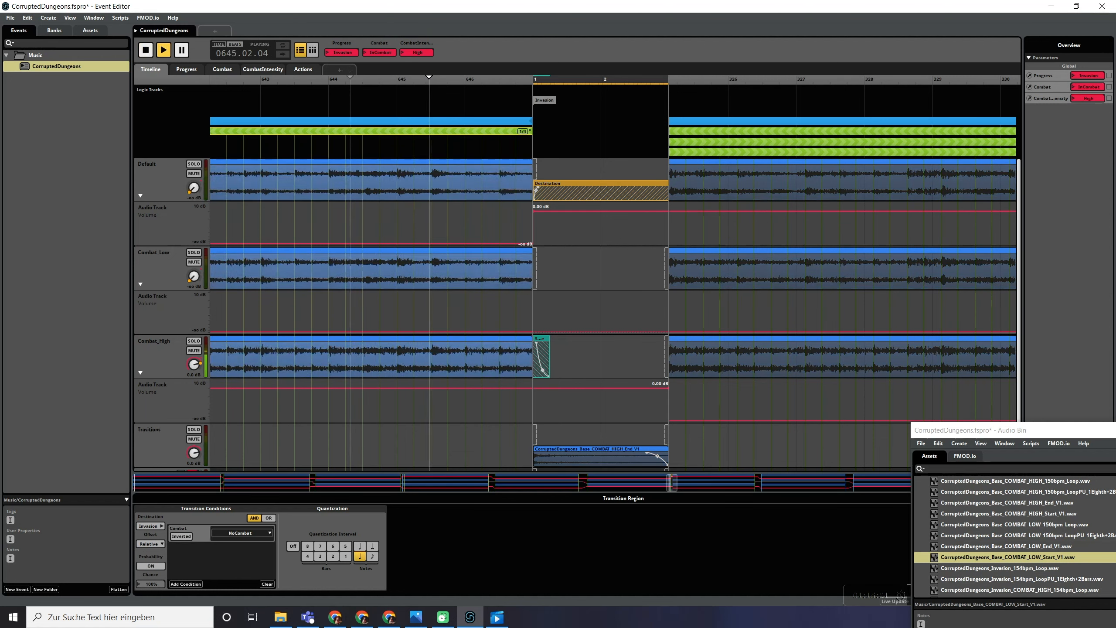
pyautogui.click(383, 51)
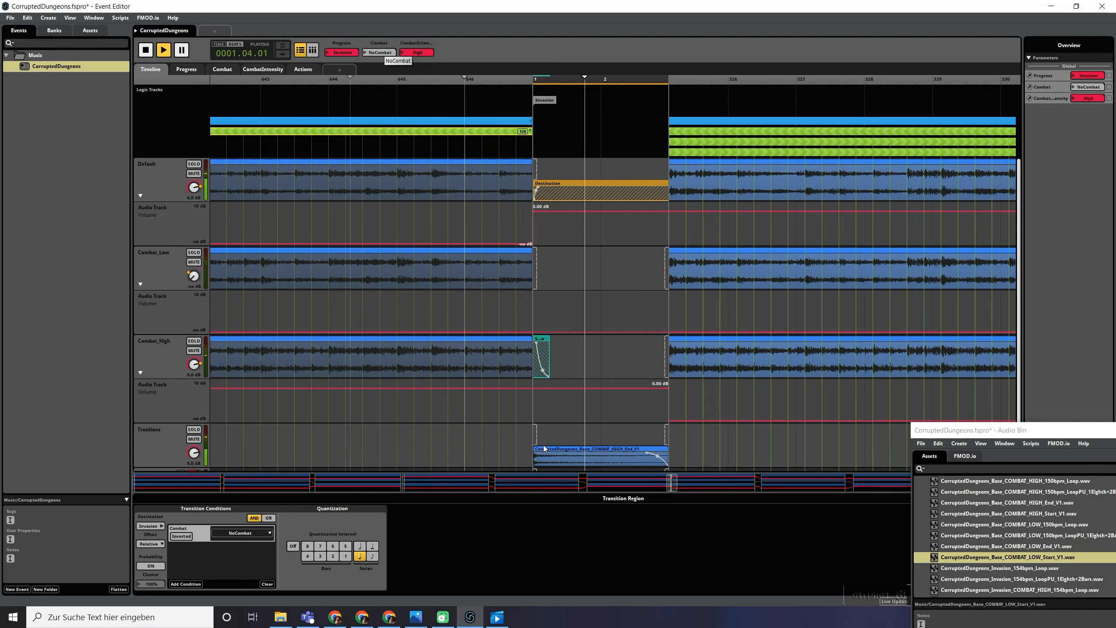
# - Stop playback and lengthen the Combat_High source fade-out in the Invasion transition to two beats with a softer curve
pyautogui.press('space')
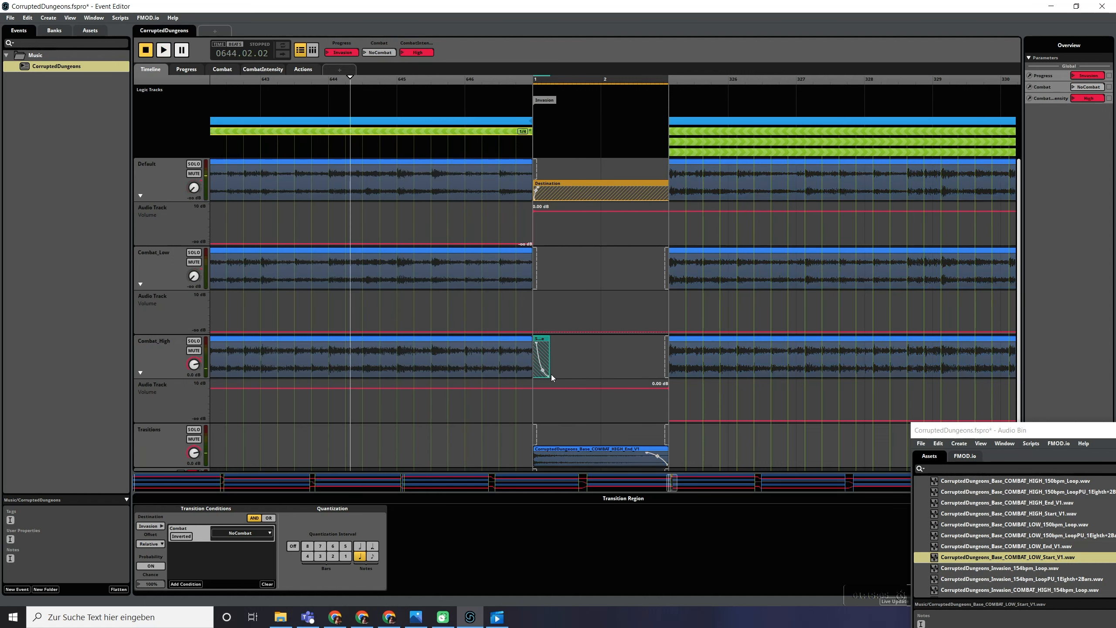
pyautogui.moveTo(552, 374); pyautogui.dragTo(536, 343)
# - Audition the transition from bar 644 by switching Combat from InCombat to NoCombat, and stop playback
pyautogui.click(339, 80)
pyautogui.press('space')
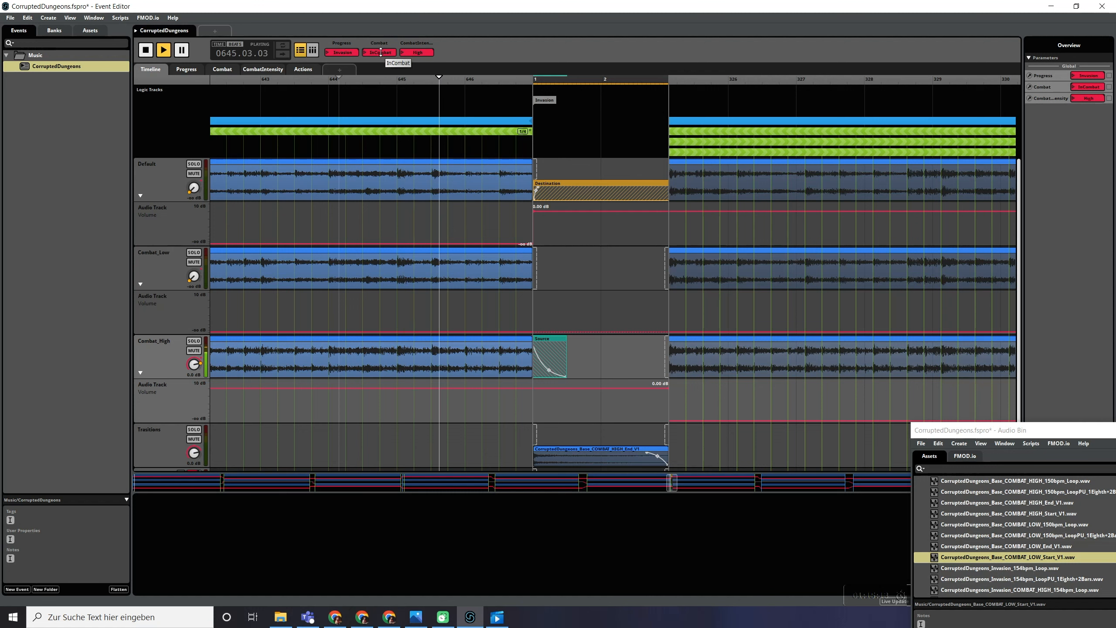
pyautogui.click(380, 52)
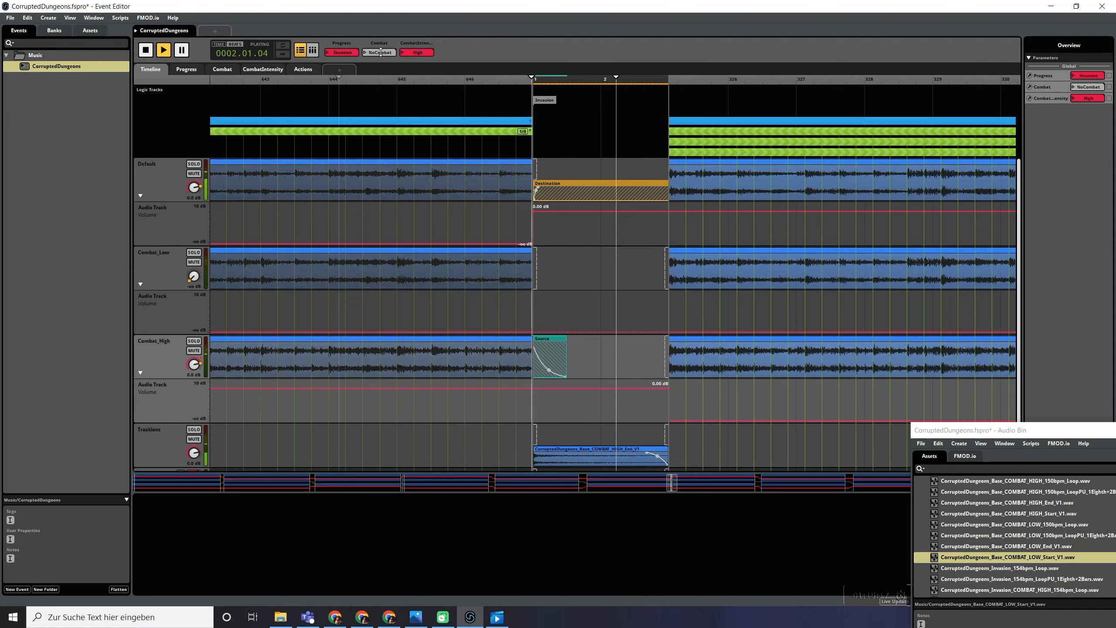
pyautogui.press('space')
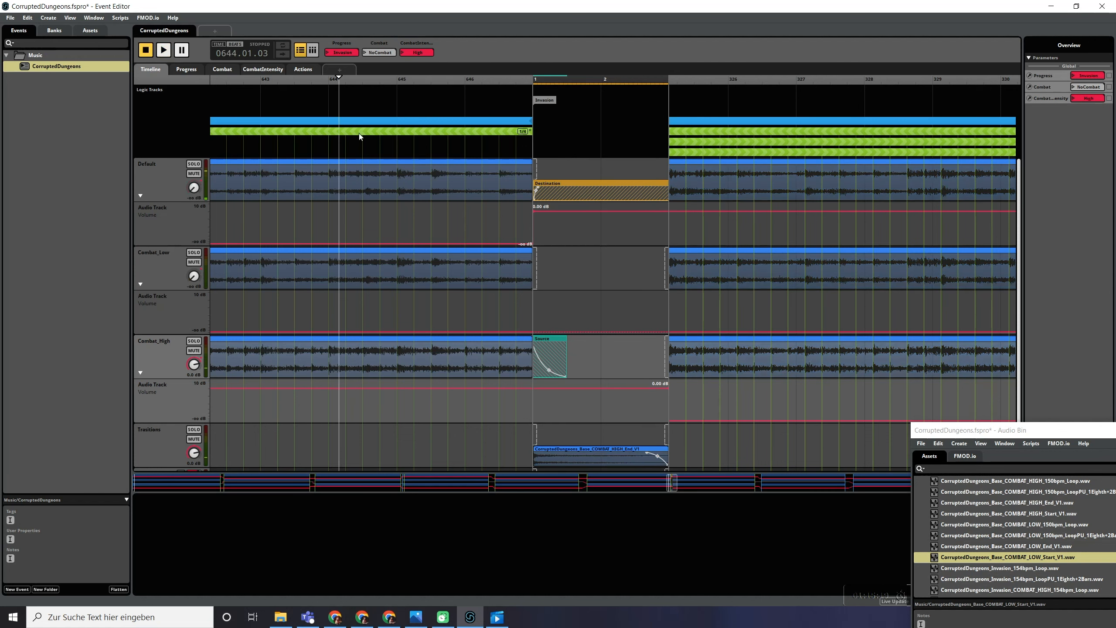
# - Add a transition region from the Invasion Lo Combat loop to Invasion Hi Combat, spanning the whole loop, with its offset set to Relative
pyautogui.scroll(4, 609, 334)
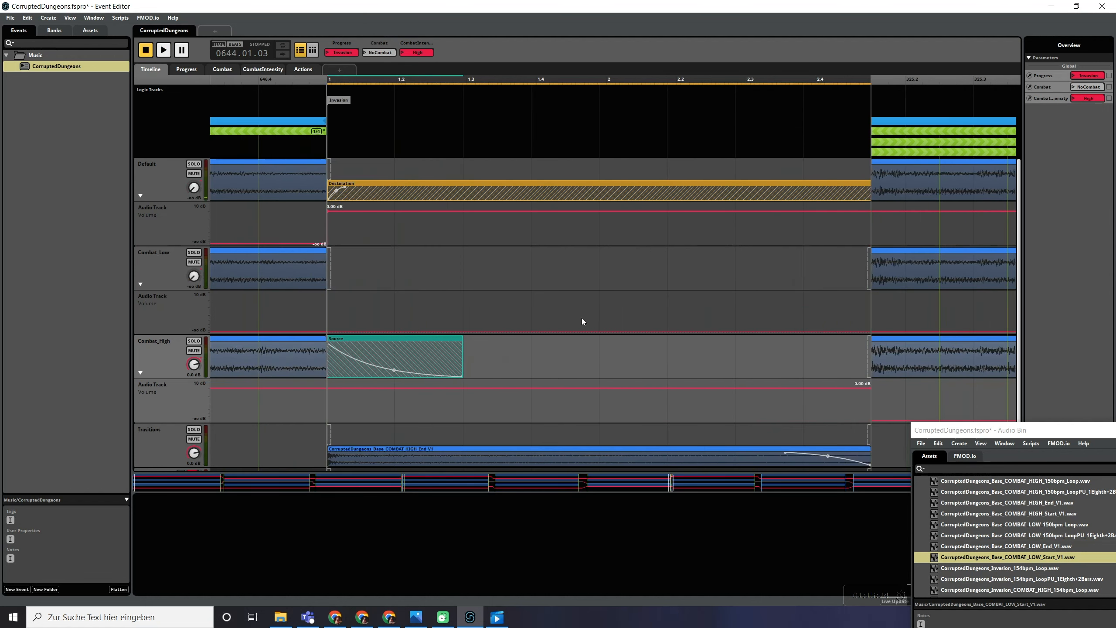
pyautogui.scroll(-4, 572, 303)
pyautogui.scroll(-3, 556, 282)
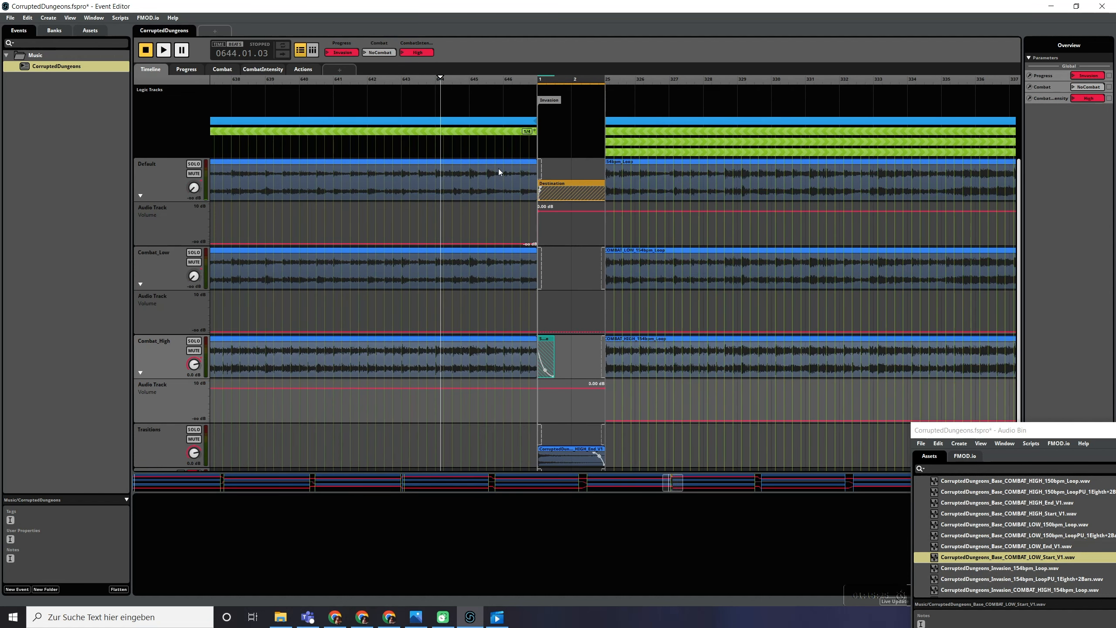
pyautogui.click(501, 133)
pyautogui.scroll(-5, 557, 236)
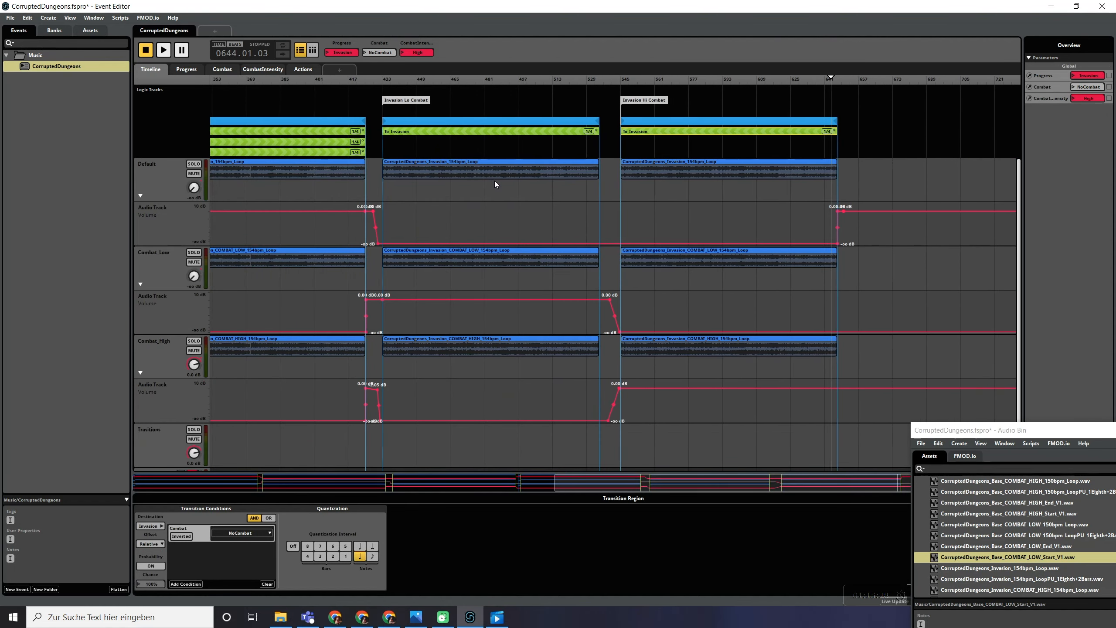
pyautogui.scroll(4, 389, 152)
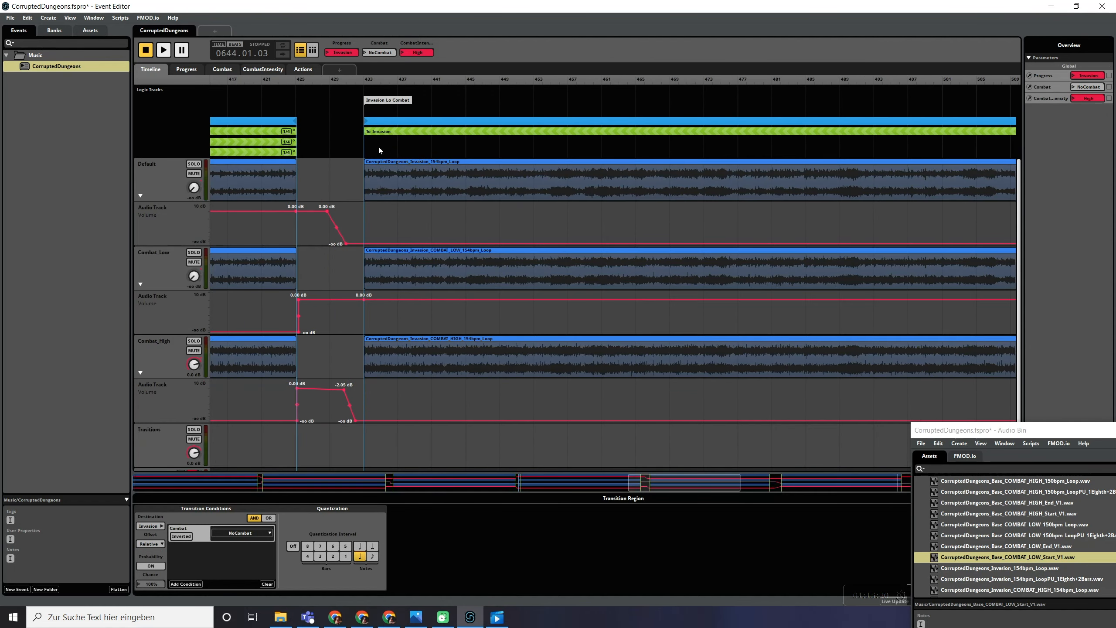
pyautogui.rightClick(371, 141)
pyautogui.moveTo(429, 245)
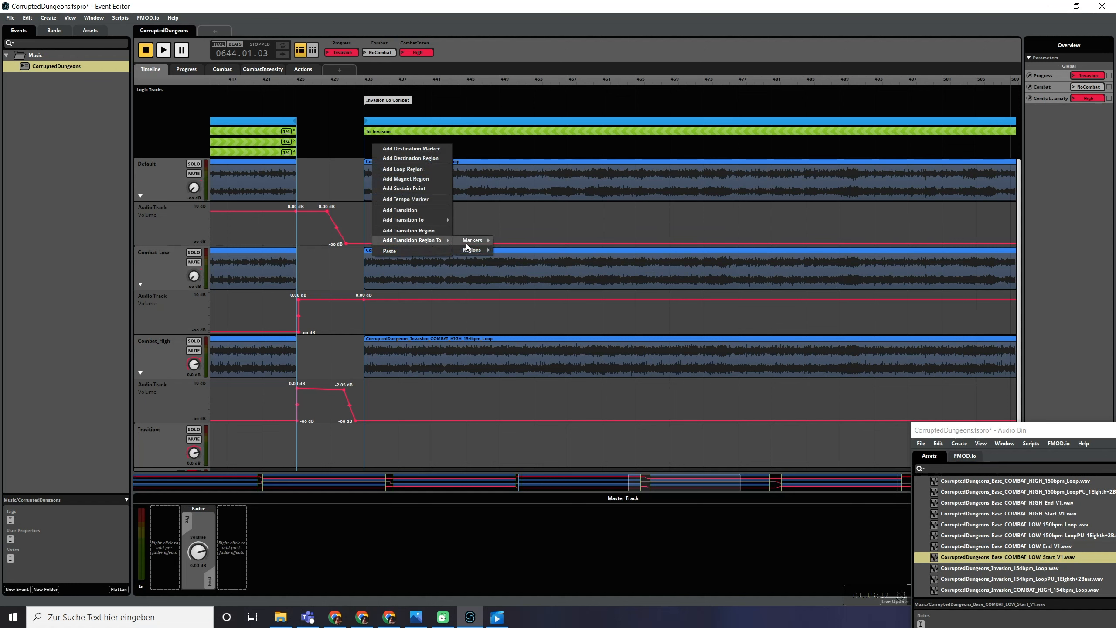
pyautogui.moveTo(470, 244)
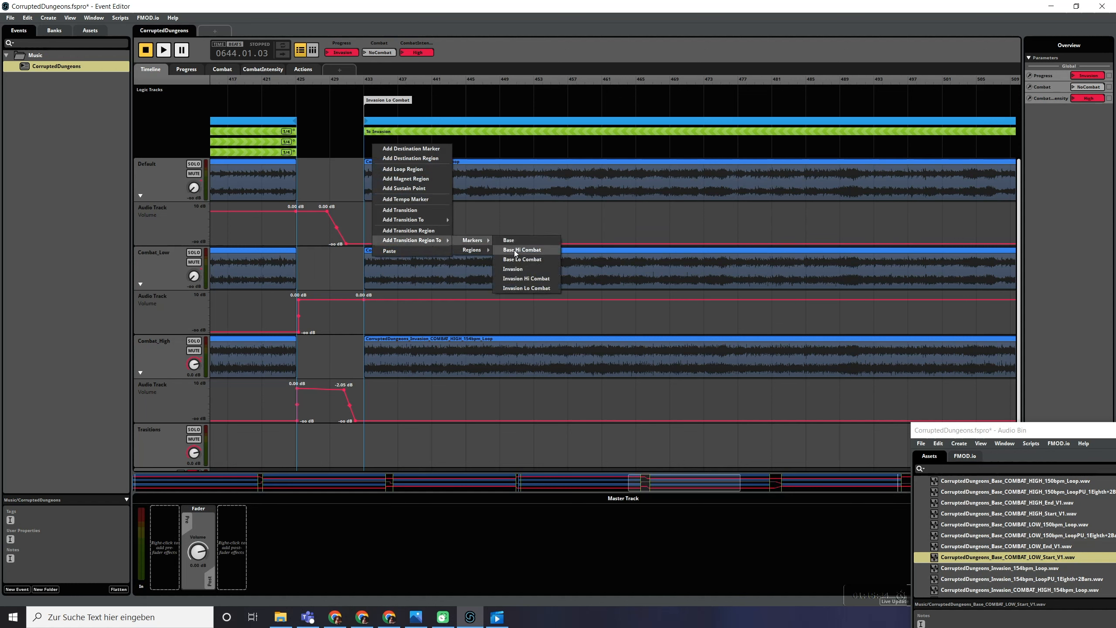
pyautogui.click(513, 280)
pyautogui.moveTo(400, 139); pyautogui.dragTo(1052, 115)
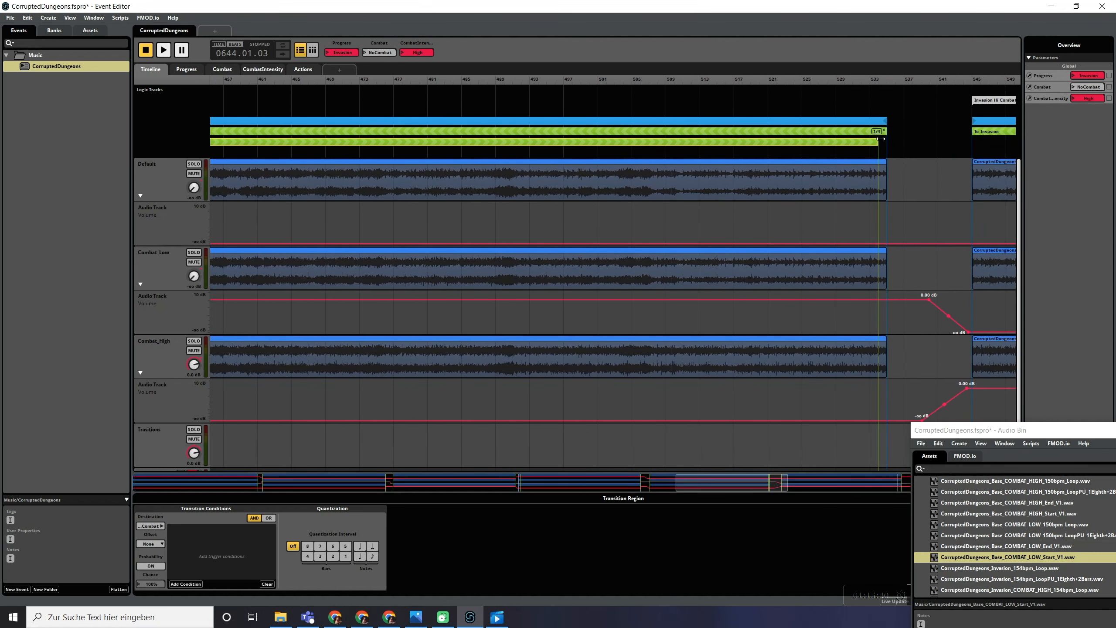
pyautogui.hscroll(-10, 590, 289)
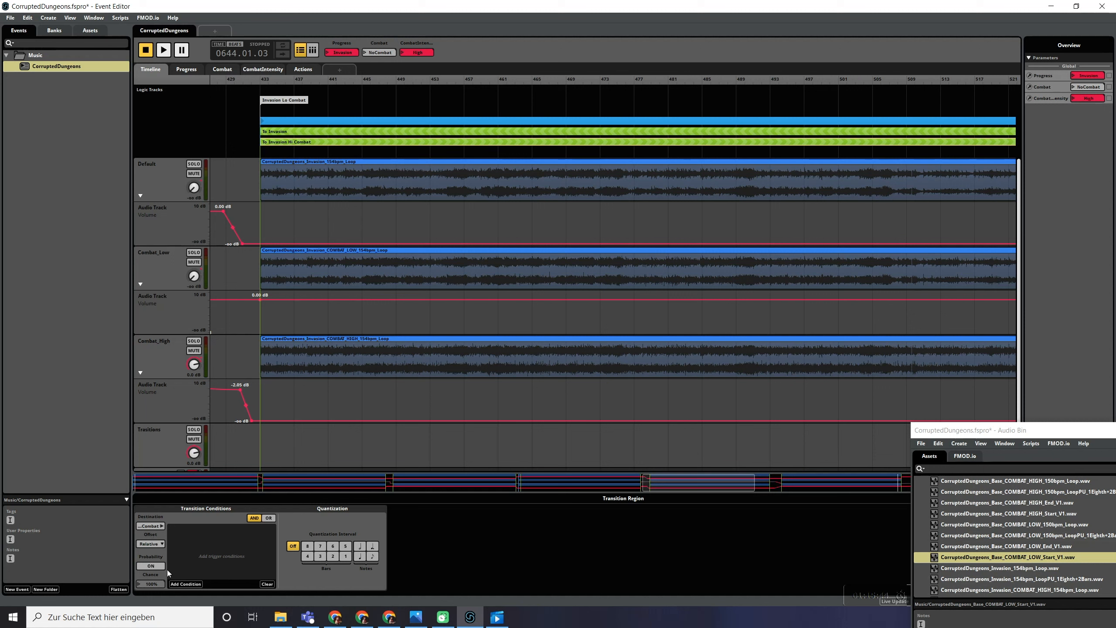
# - Give the Invasion Hi Combat transition a CombatIntensity condition of High and a 1/4 note quantization interval
pyautogui.click(185, 584)
pyautogui.moveTo(211, 566)
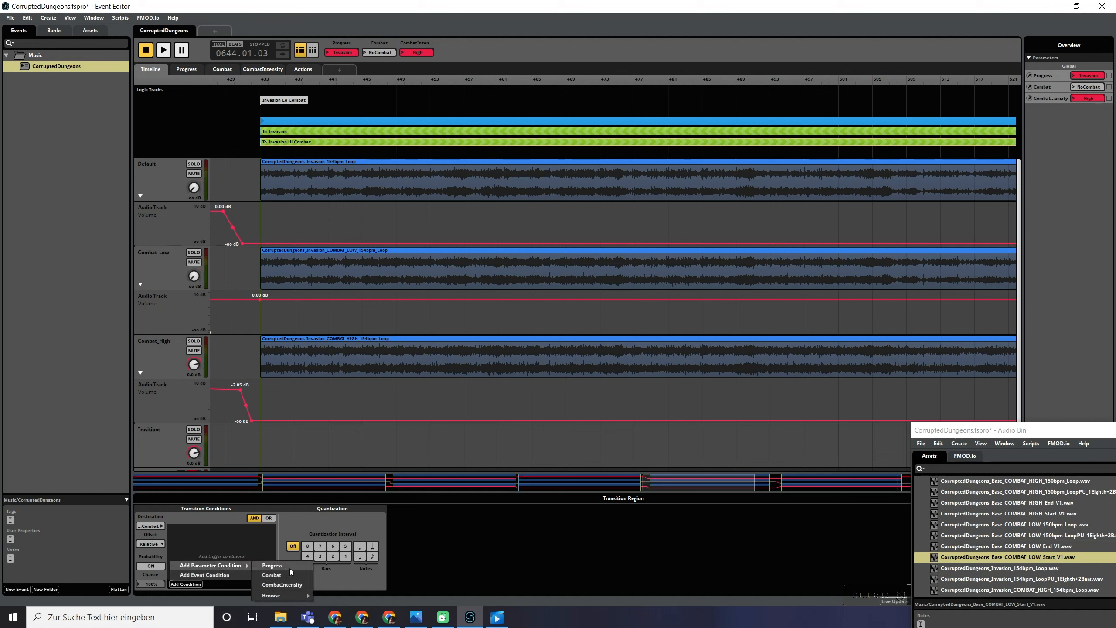
pyautogui.click(277, 584)
pyautogui.click(233, 533)
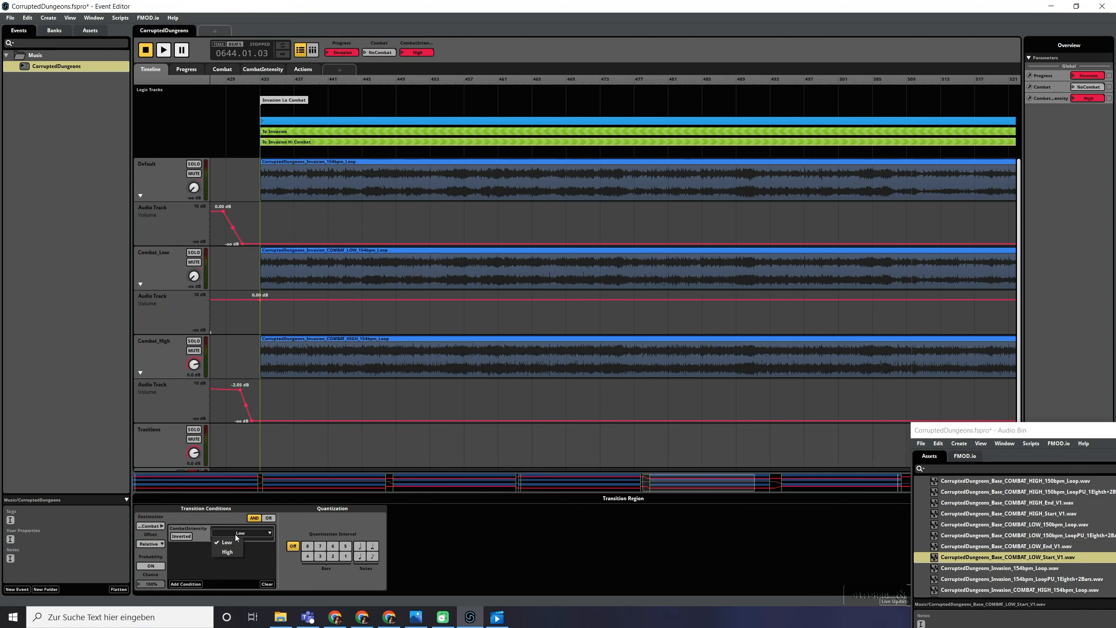
pyautogui.click(227, 552)
pyautogui.click(360, 557)
# - Open the Lo-to-Hi transition timeline and place CorruptedDungeons_Base_COMBAT_HIGH_Start_V1.wav at its start on the transitions track
pyautogui.hscroll(8, 614, 209)
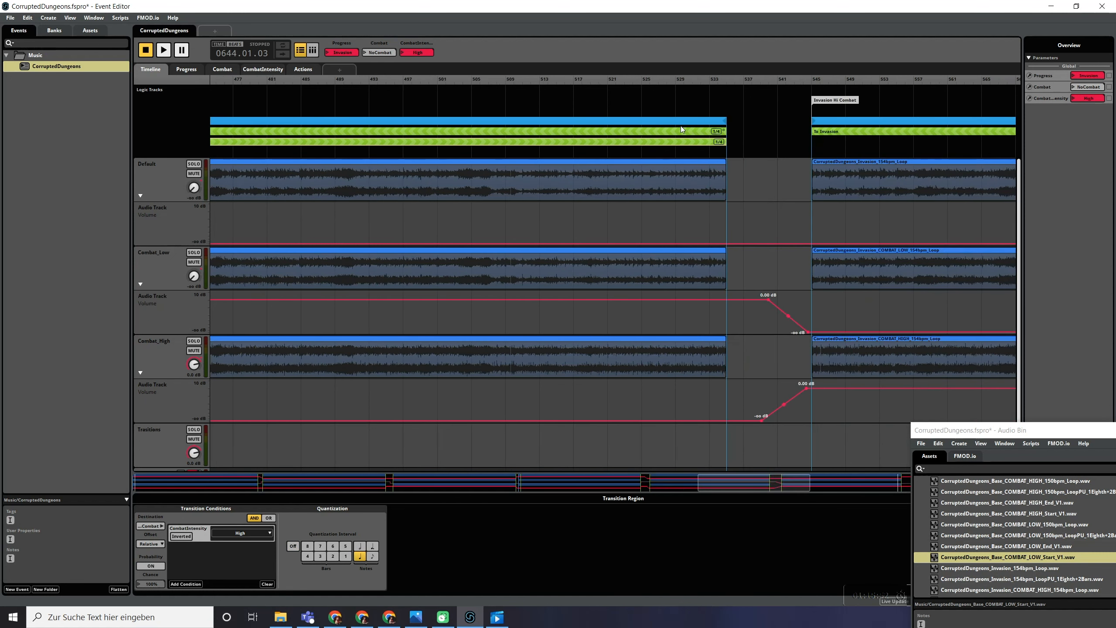
pyautogui.doubleClick(677, 140)
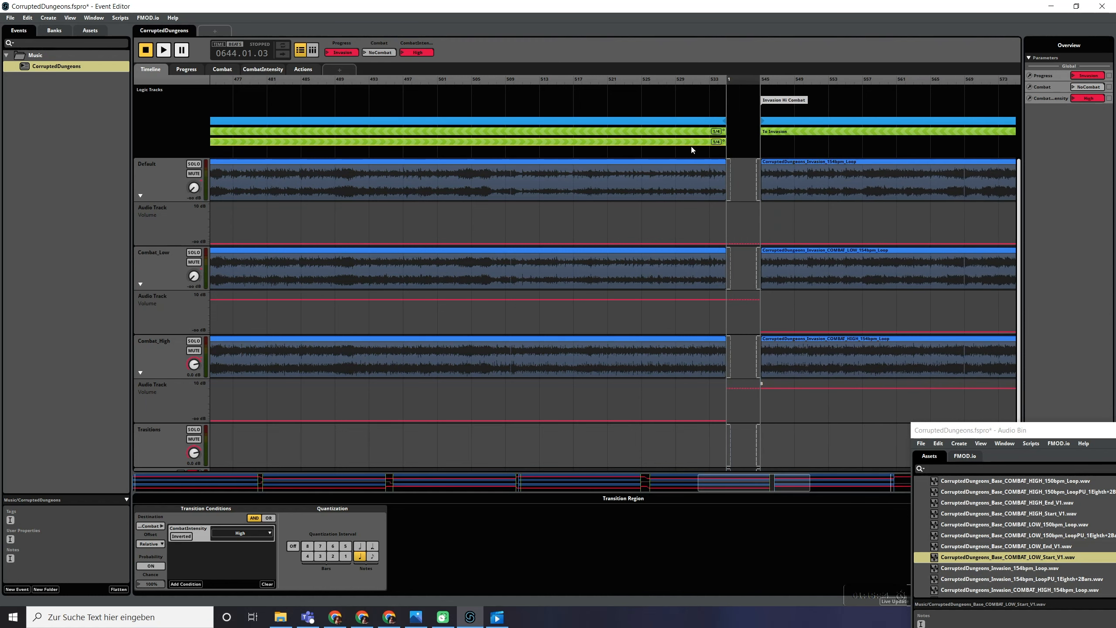
pyautogui.scroll(2, 740, 281)
pyautogui.click(760, 389)
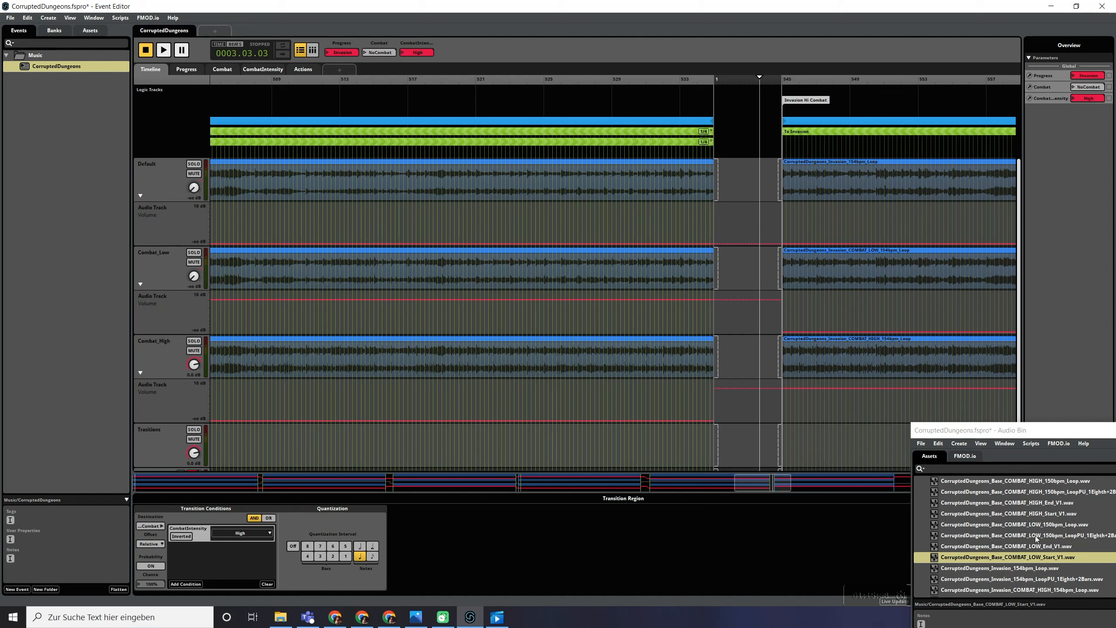
pyautogui.scroll(3, 1036, 544)
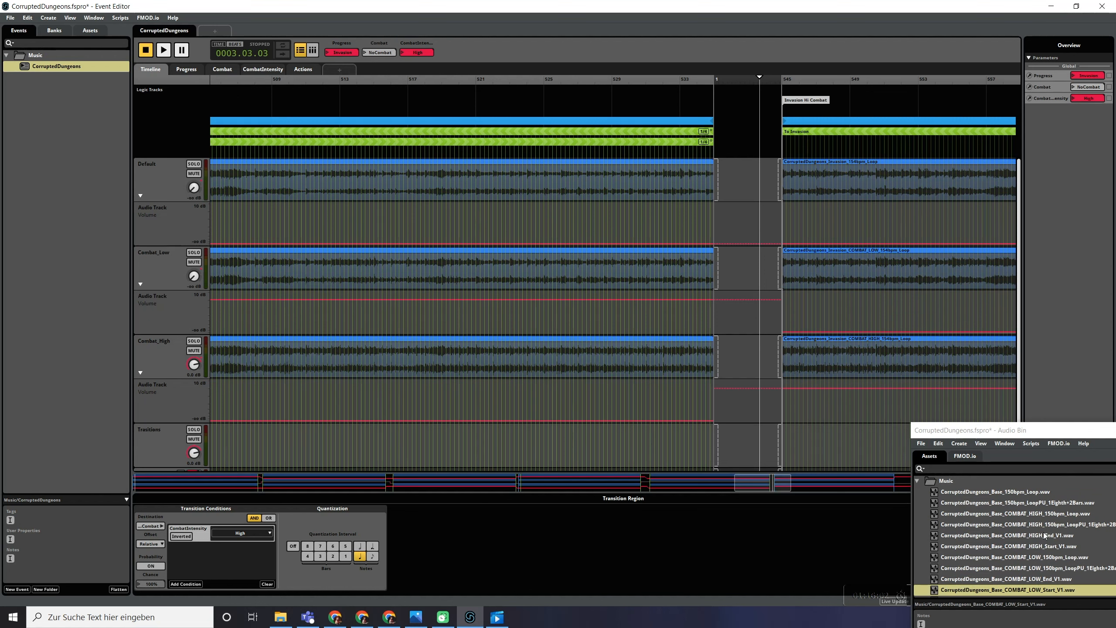
pyautogui.moveTo(1057, 546); pyautogui.dragTo(740, 437)
pyautogui.scroll(5, 746, 433)
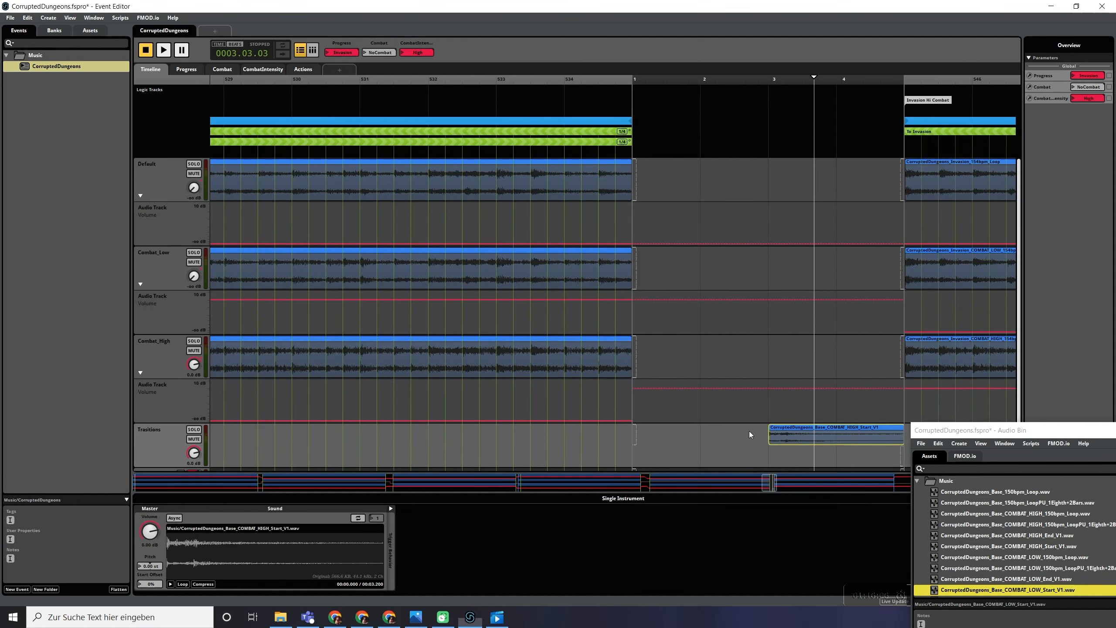
pyautogui.scroll(-6, 786, 452)
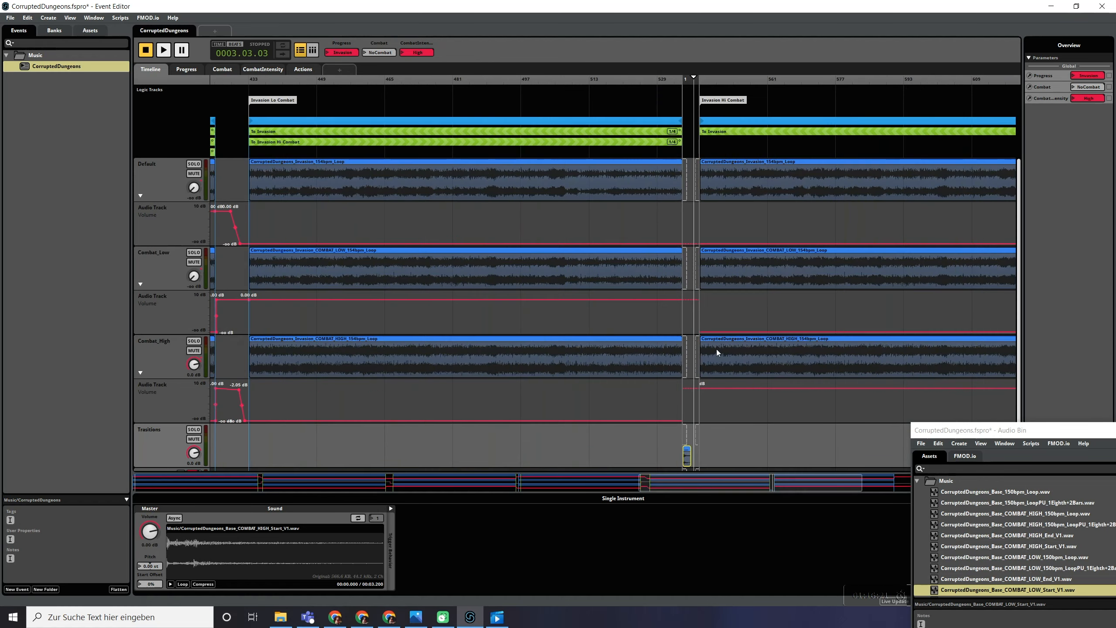
pyautogui.scroll(6, 705, 355)
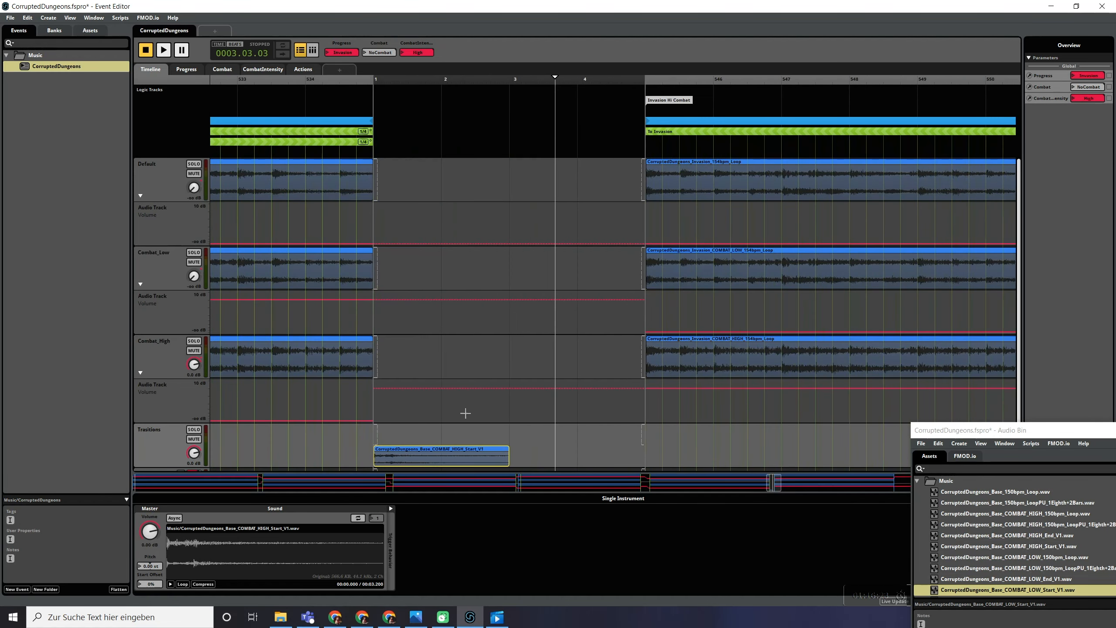
# - Shorten the Lo-to-Hi transition timeline to two bars, matching the end of the COMBAT_HIGH_Start_V1 clip
pyautogui.hscroll(-2, 647, 196)
pyautogui.moveTo(721, 75); pyautogui.dragTo(590, 76)
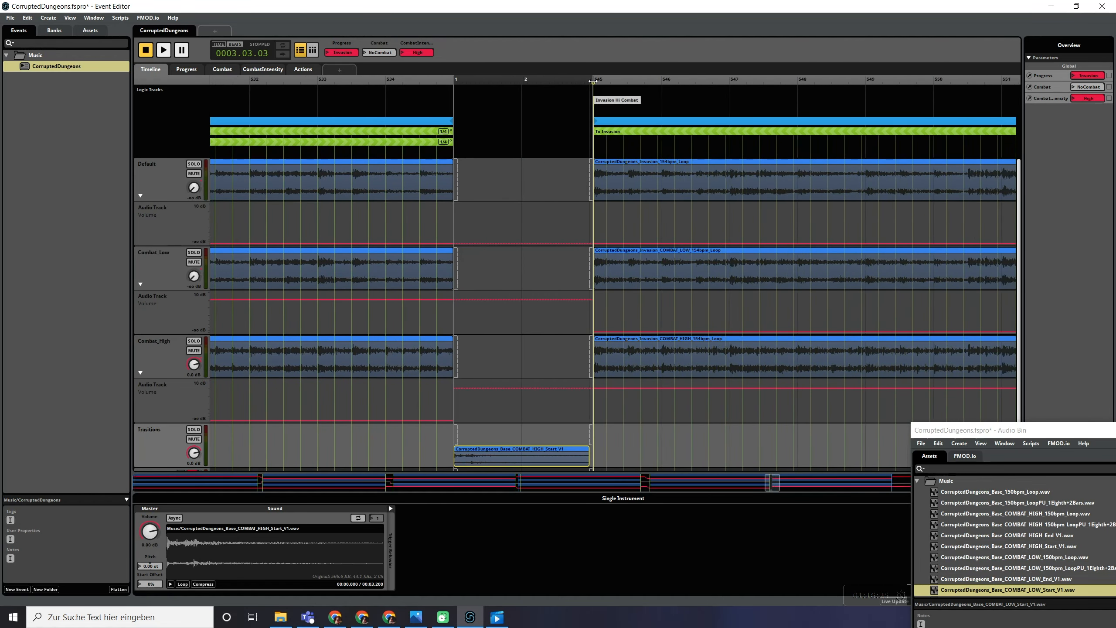
pyautogui.scroll(3, 493, 291)
pyautogui.scroll(-2, 483, 300)
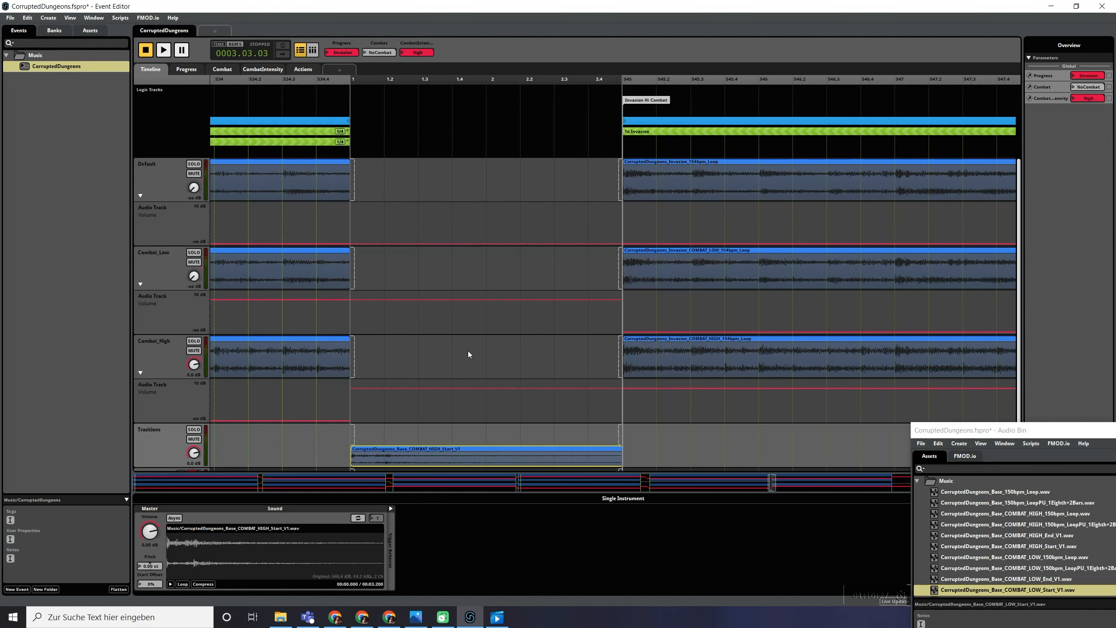
# - Extend the Invasion Hi Combat destination lead-in on Combat_High across the full two-bar transition with a short fade-in
pyautogui.hscroll(-2, 467, 351)
pyautogui.moveTo(431, 387)
pyautogui.mouseDown()
pyautogui.moveTo(486, 387)
pyautogui.moveTo(431, 387)
pyautogui.mouseUp()
pyautogui.moveTo(698, 369); pyautogui.dragTo(431, 370)
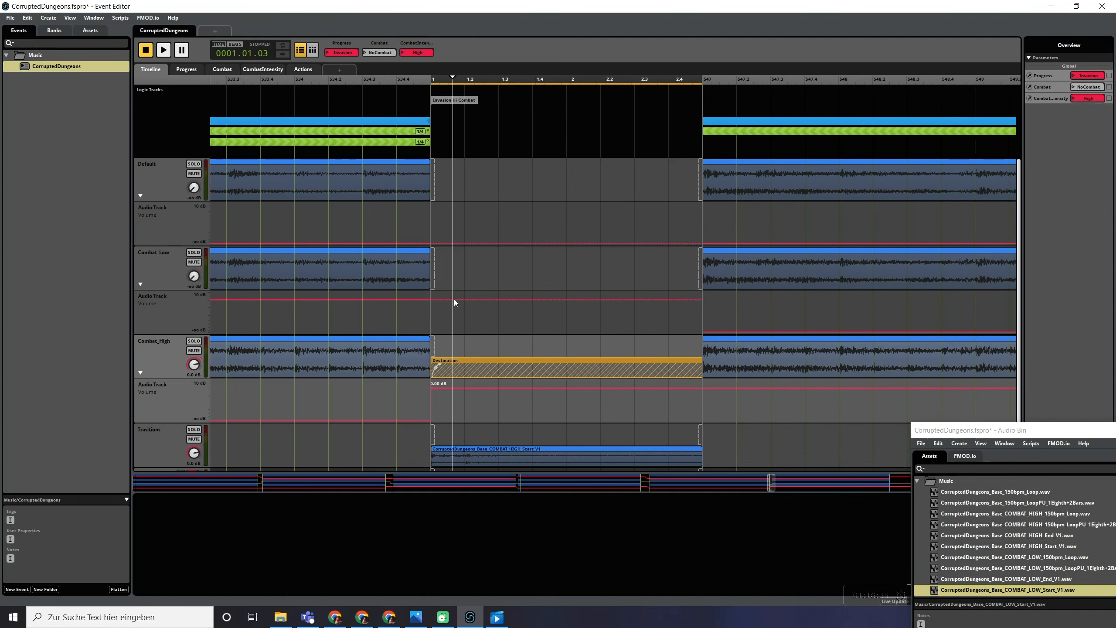
# - Add a Combat_Low volume point near bar 2, beat 2 of the transition and a source fade-out about half a beat long
pyautogui.click(517, 299)
pyautogui.moveTo(516, 300); pyautogui.dragTo(592, 299)
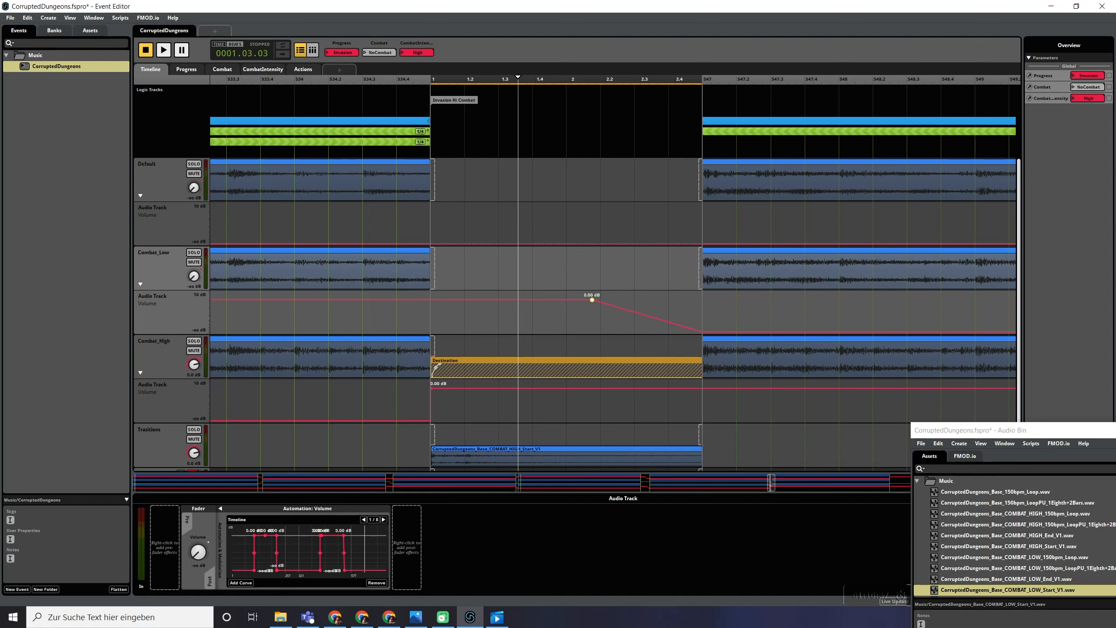
pyautogui.moveTo(436, 278)
pyautogui.mouseDown()
pyautogui.moveTo(456, 280)
pyautogui.moveTo(448, 254)
pyautogui.moveTo(448, 287)
pyautogui.mouseUp()
# - Audition from bar 533 with Combat at InCombat, switching CombatIntensity from Low to High, and stop playback
pyautogui.click(269, 79)
pyautogui.click(417, 53)
pyautogui.click(385, 52)
pyautogui.press('space')
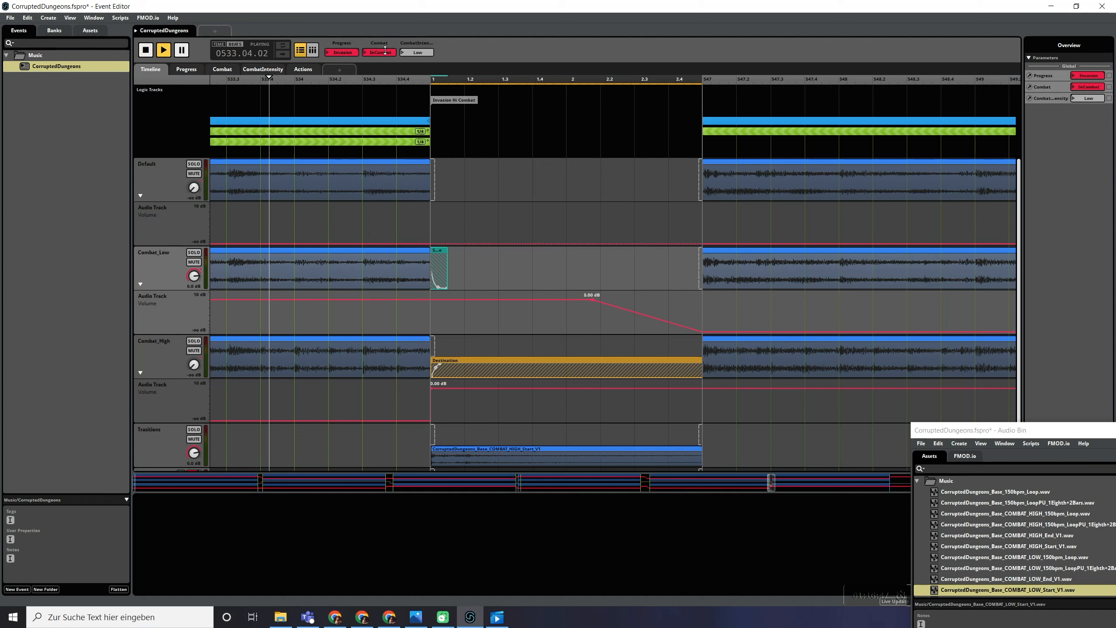
pyautogui.click(417, 53)
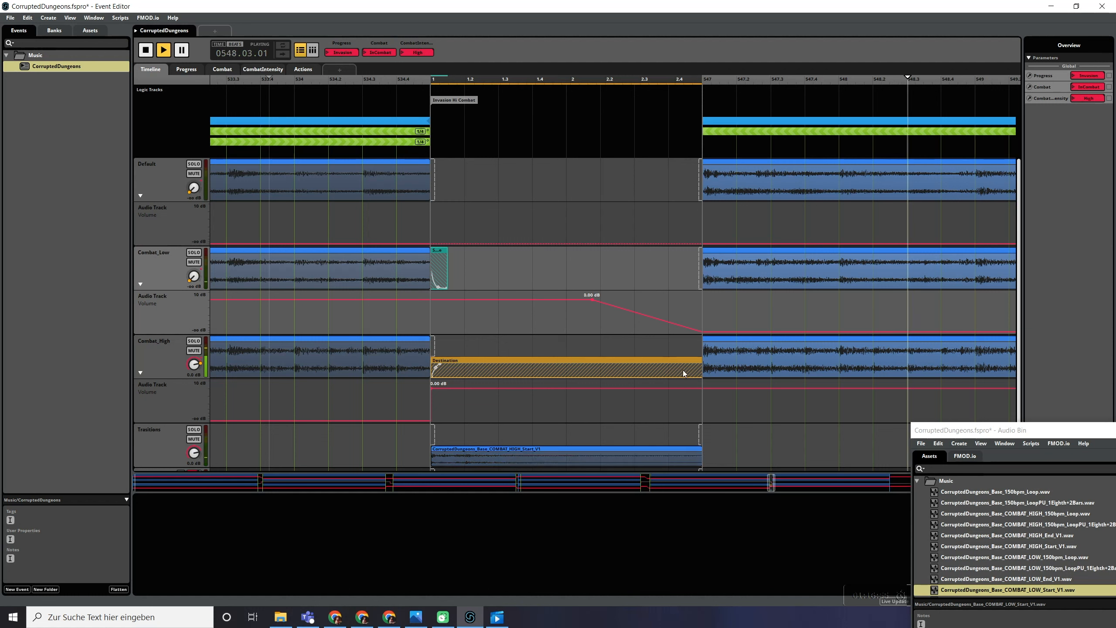
pyautogui.press('space')
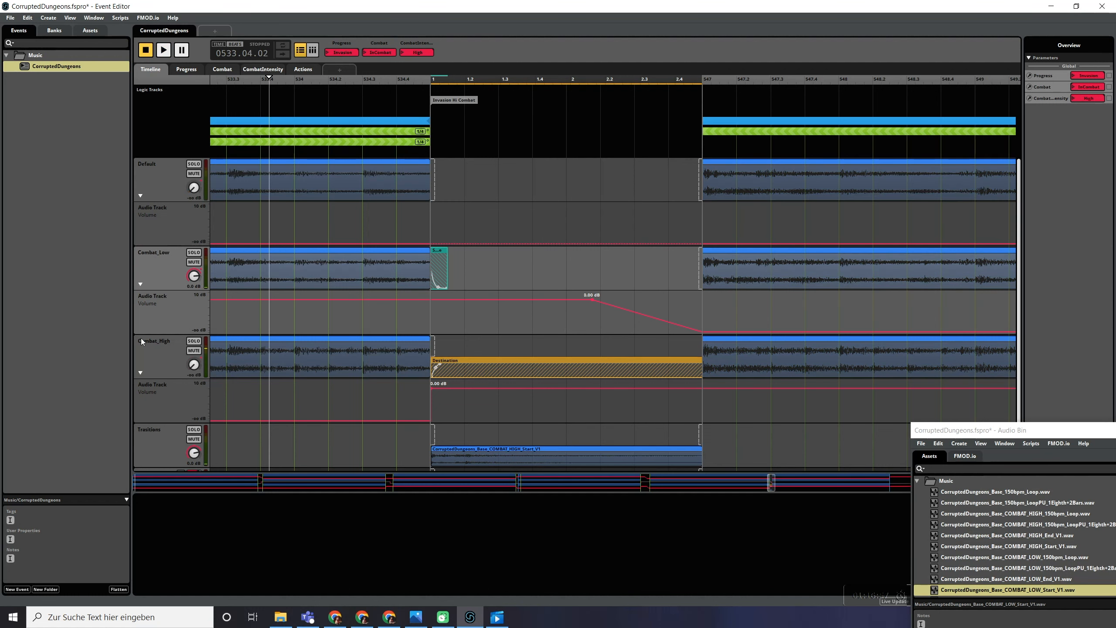
# - Close the transition timeline and add a transition region from Invasion Hi Combat to Invasion Lo Combat spanning the whole Hi Combat loop
pyautogui.doubleClick(367, 147)
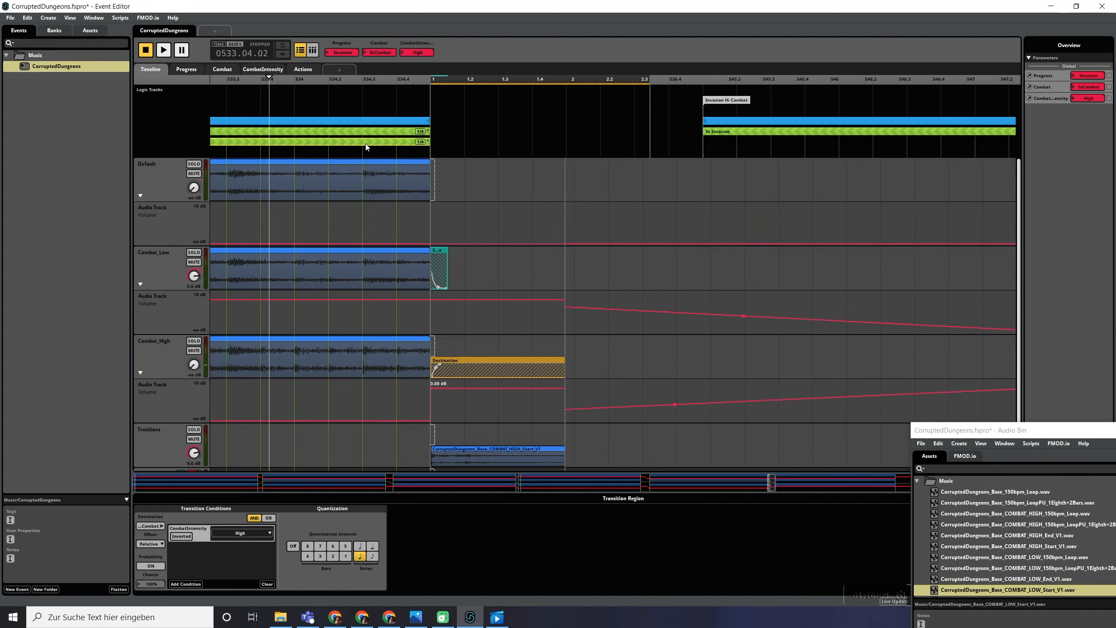
pyautogui.scroll(-10, 573, 329)
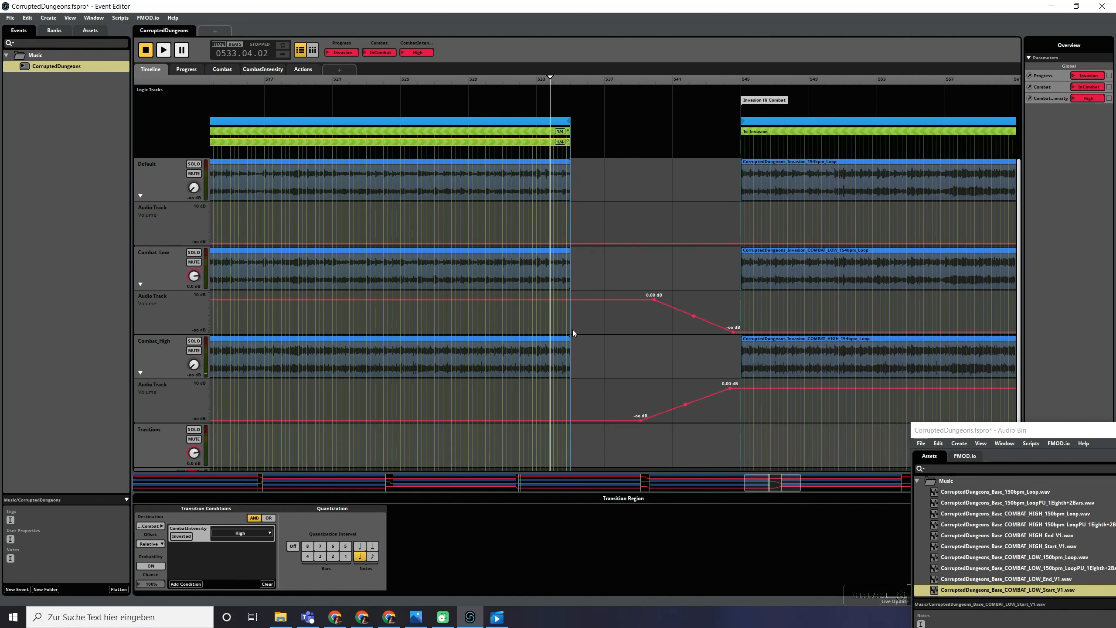
pyautogui.rightClick(471, 141)
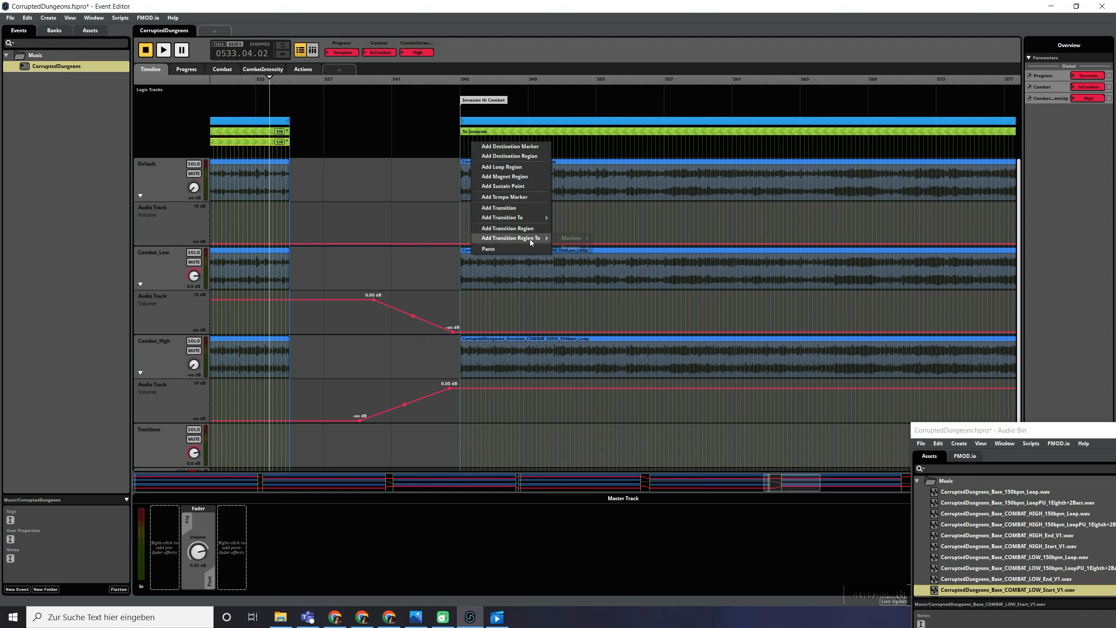
pyautogui.moveTo(530, 238)
pyautogui.moveTo(580, 247)
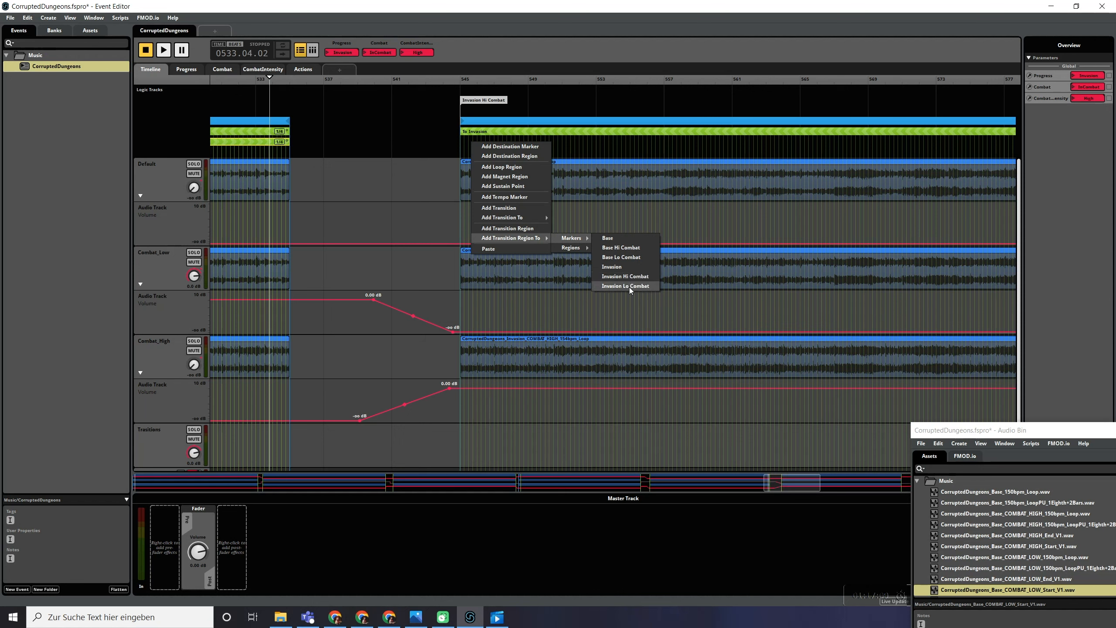
pyautogui.click(630, 285)
pyautogui.moveTo(499, 143); pyautogui.dragTo(483, 142)
pyautogui.scroll(-4, 484, 145)
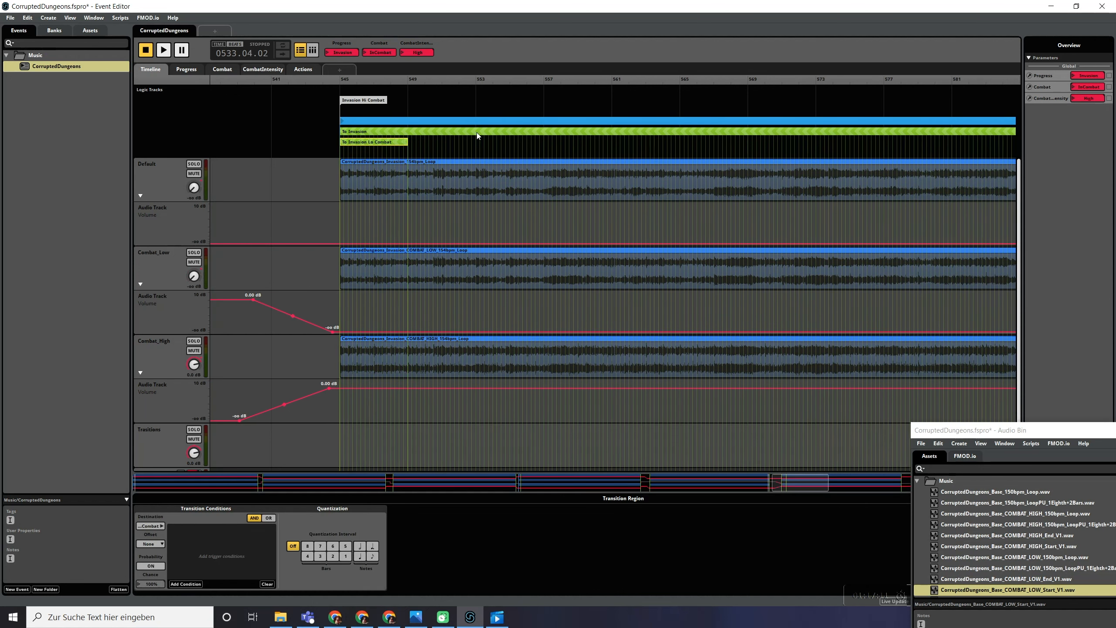
pyautogui.moveTo(455, 142); pyautogui.dragTo(870, 142)
# - Set the Invasion Lo Combat transition's offset to Relative and its quantization interval to a 1/4 note
pyautogui.click(149, 544)
pyautogui.click(169, 562)
pyautogui.click(359, 556)
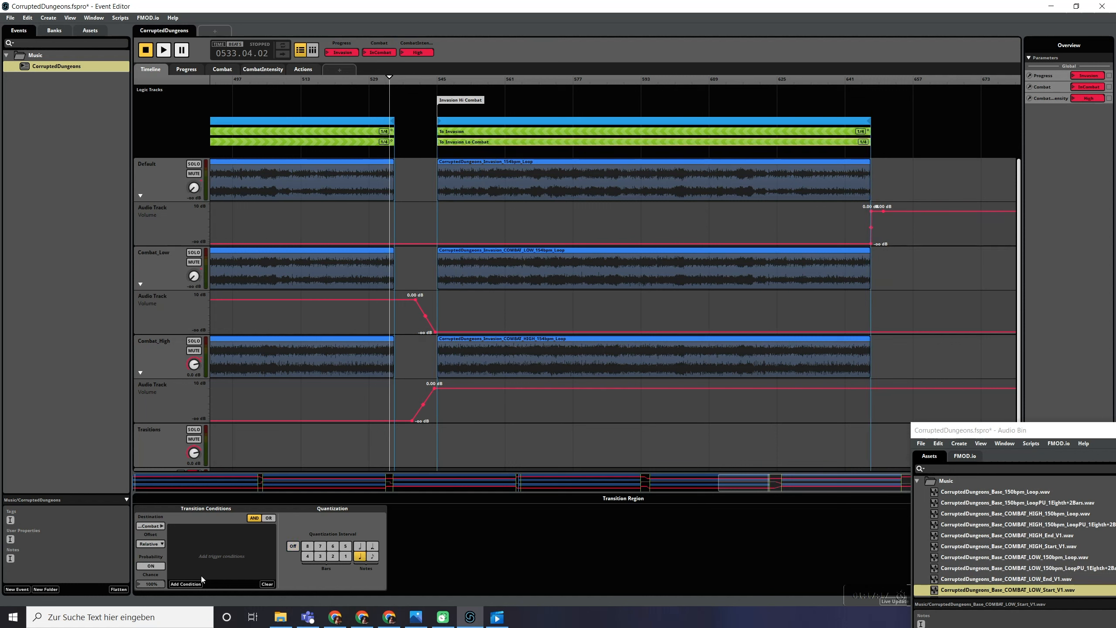
# - Add a CombatIntensity condition set to Low to the Invasion Lo Combat transition region
pyautogui.click(185, 584)
pyautogui.moveTo(221, 567)
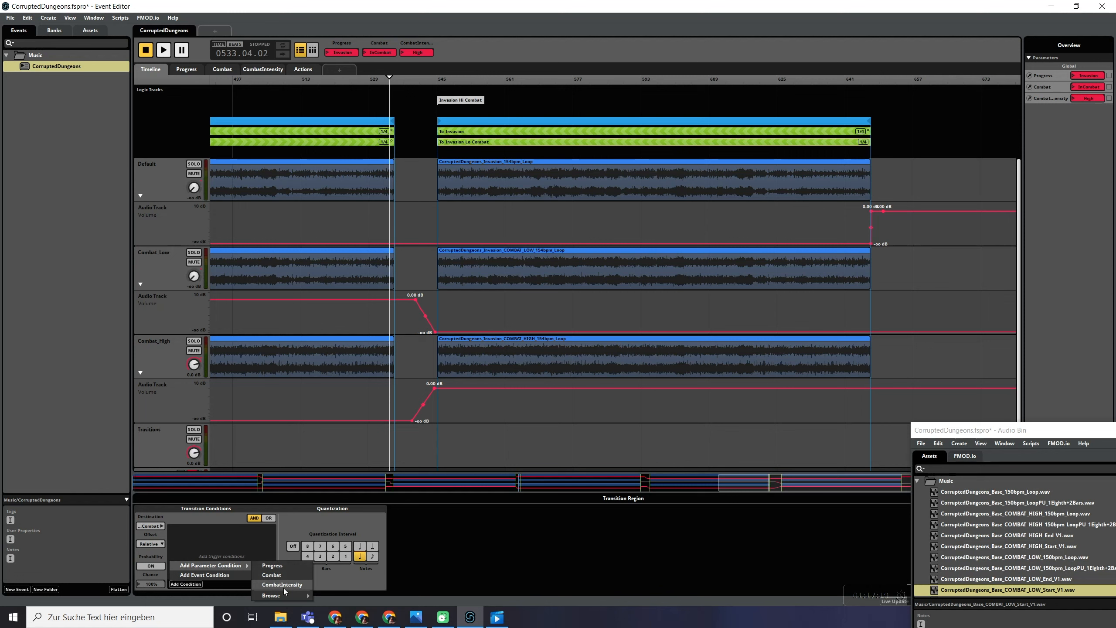
pyautogui.click(284, 584)
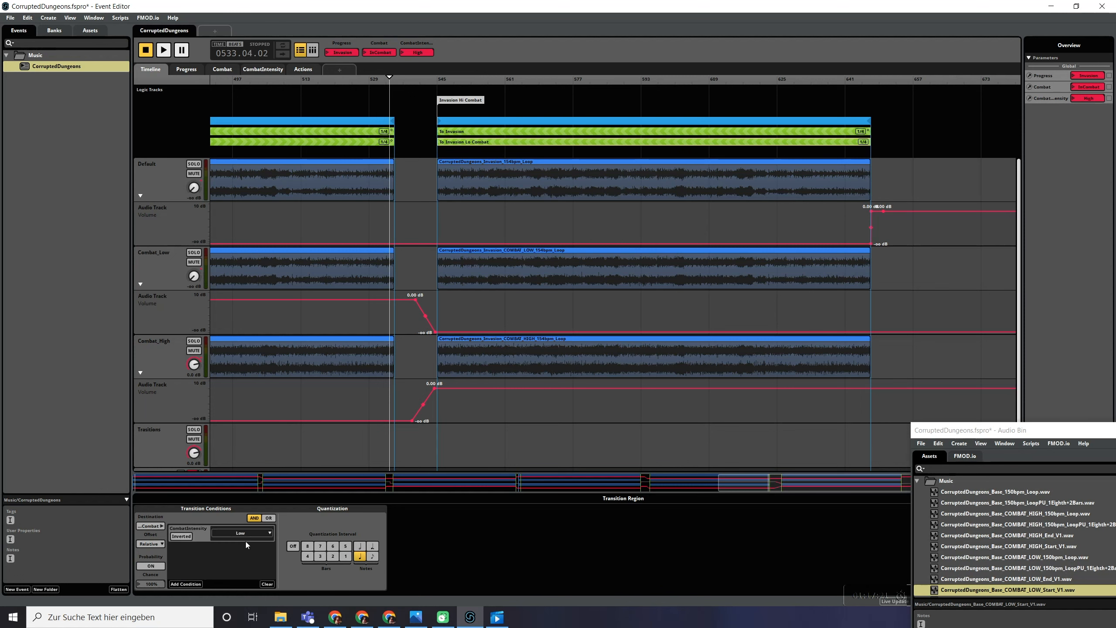
# - Open the region's transition timeline and add a 0 dB Combat_High volume point slightly past the middle of the transition
pyautogui.scroll(2, 441, 158)
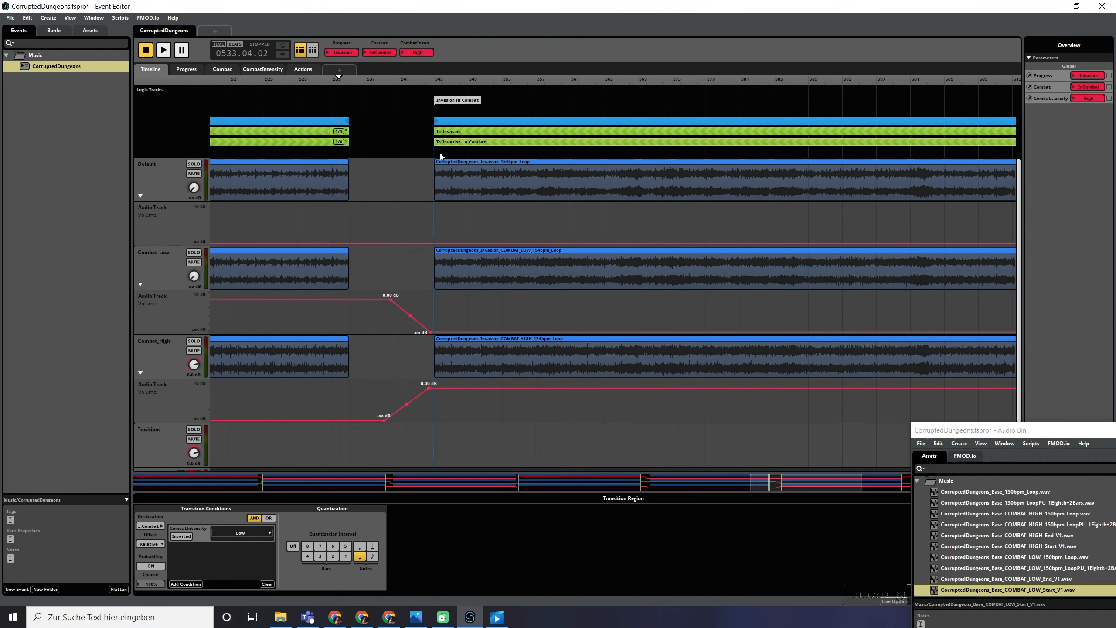
pyautogui.hscroll(2, 519, 192)
pyautogui.hscroll(2, 519, 192)
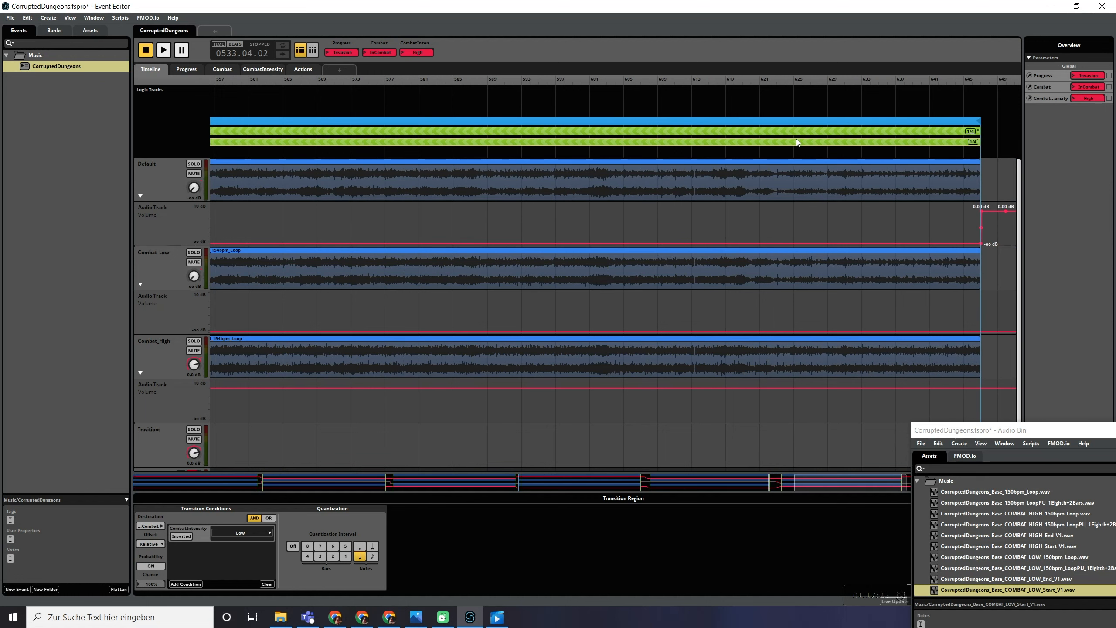
pyautogui.hscroll(8, 854, 241)
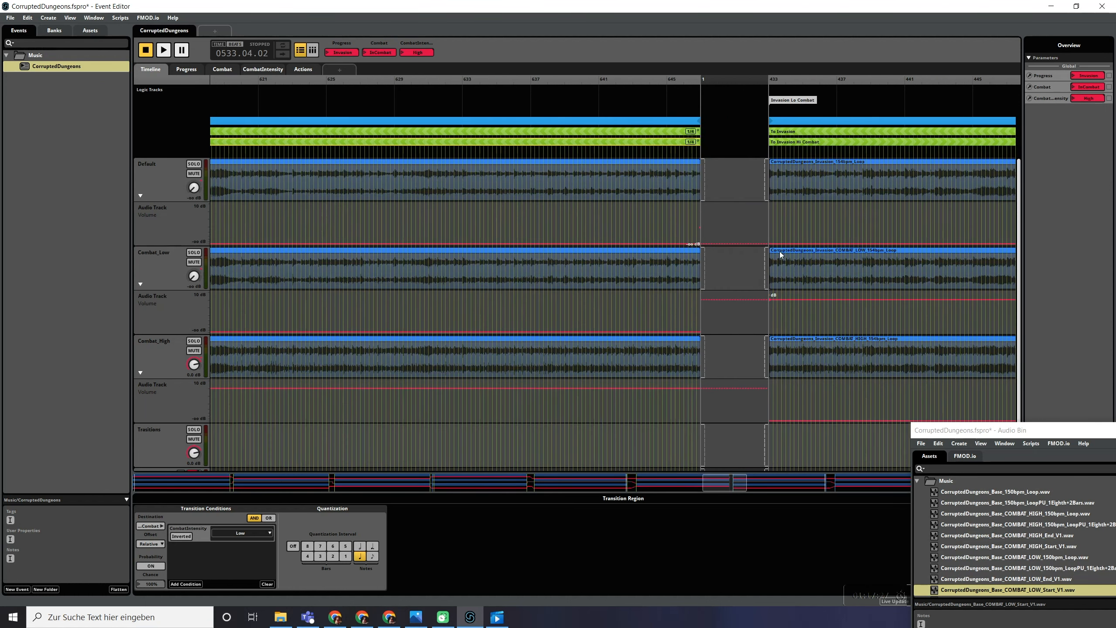
pyautogui.click(670, 390)
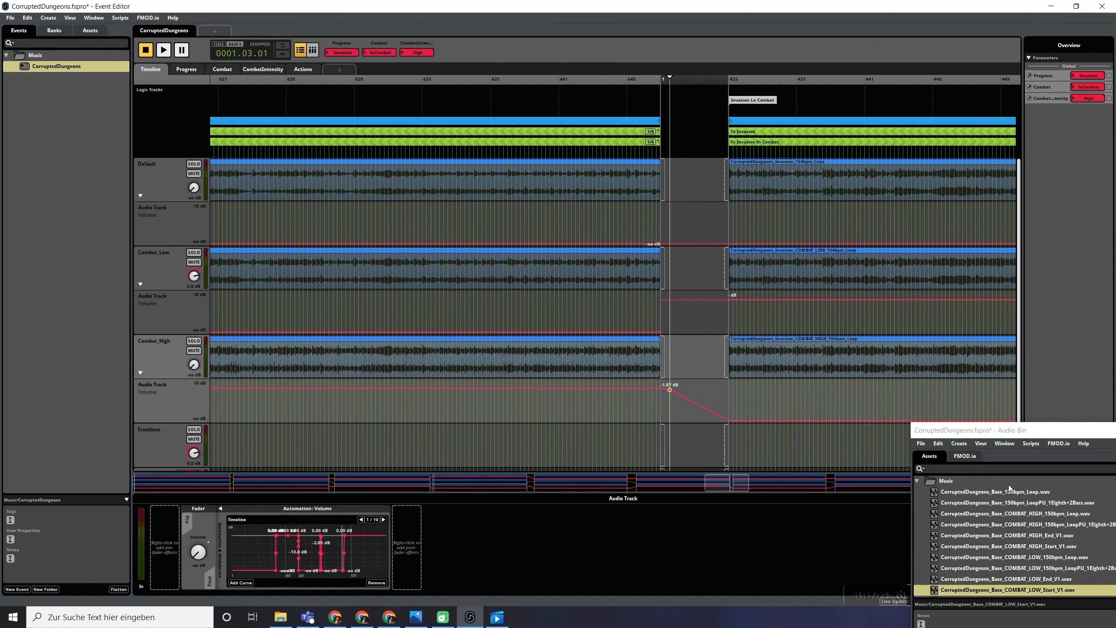
pyautogui.moveTo(667, 390); pyautogui.dragTo(701, 388)
# - Place CorruptedDungeons_Base_COMBAT_HIGH_End_V1.wav at the start of the transition on the Transitions track
pyautogui.scroll(-2, 997, 535)
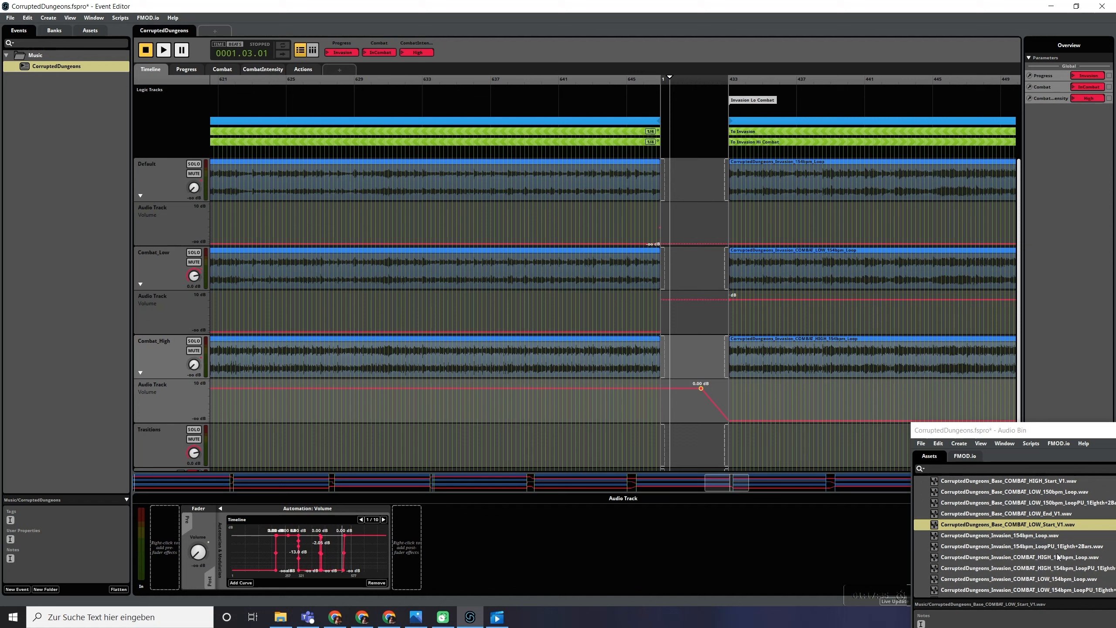
pyautogui.scroll(1, 1048, 524)
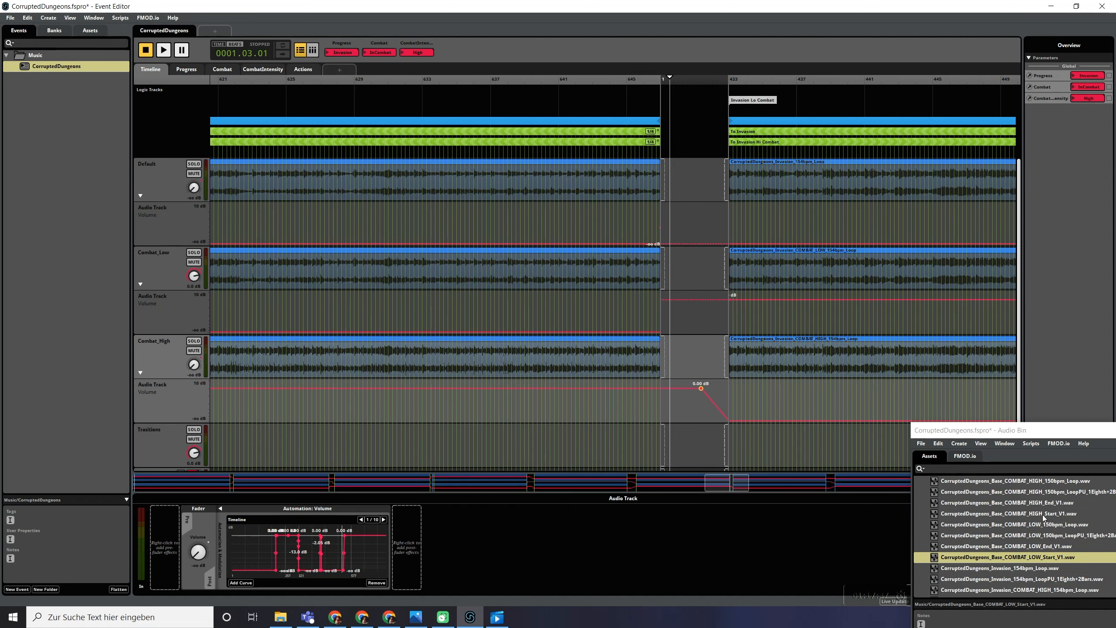
pyautogui.moveTo(1039, 505); pyautogui.dragTo(626, 435)
# - Shorten the transition timeline to two bars to match the End clip and set the clip's volume to -1 dB
pyautogui.scroll(3, 691, 448)
pyautogui.moveTo(868, 98); pyautogui.dragTo(721, 95)
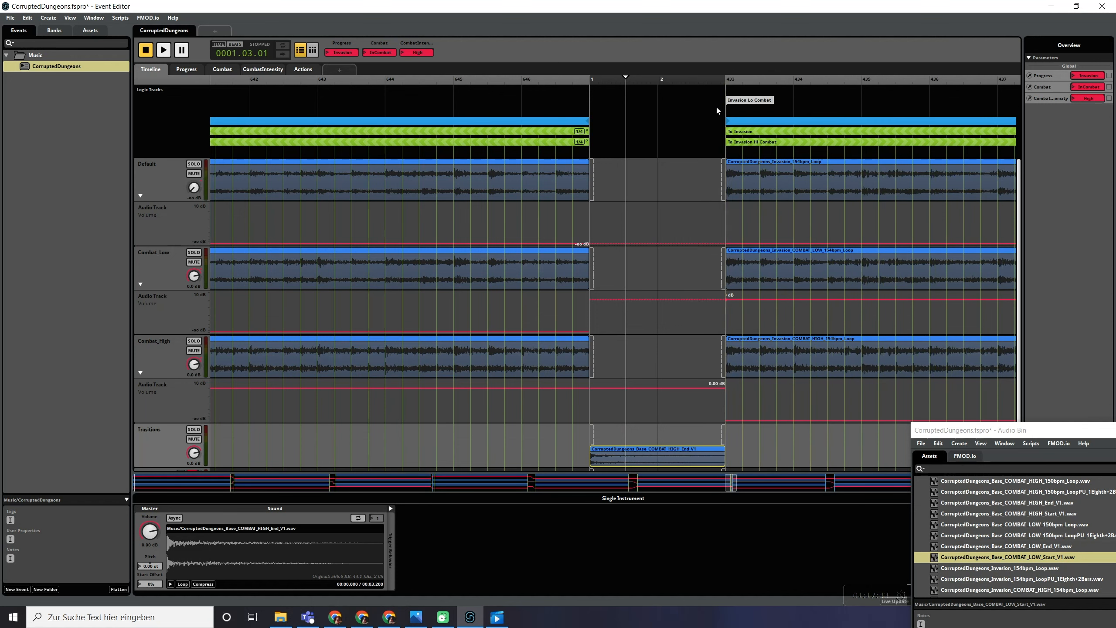
pyautogui.moveTo(147, 537); pyautogui.dragTo(148, 539)
# - Fade the Combat_High source out over about one and a half beats and the Combat_Low destination in over about half a beat
pyautogui.scroll(2, 681, 303)
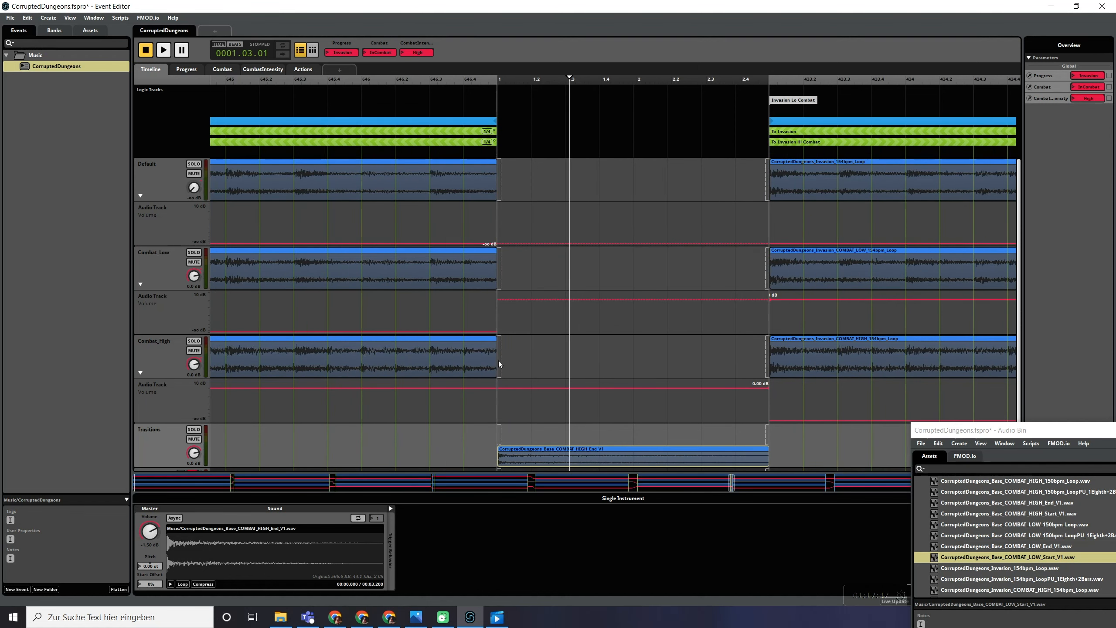
pyautogui.moveTo(502, 359)
pyautogui.mouseDown()
pyautogui.moveTo(539, 357)
pyautogui.moveTo(497, 346)
pyautogui.mouseUp()
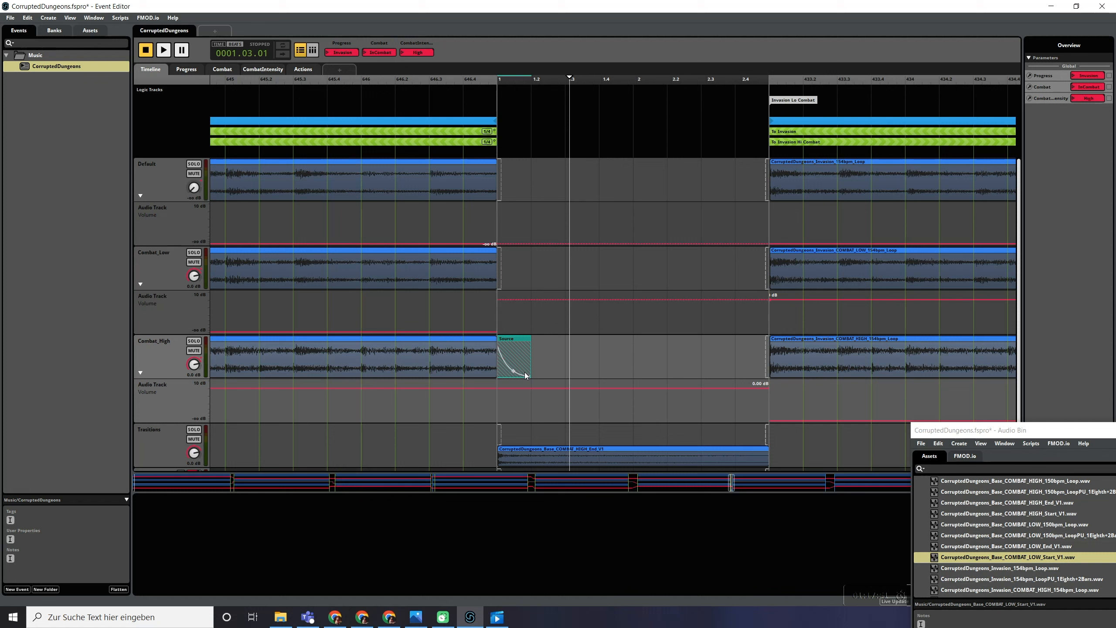
pyautogui.moveTo(530, 375); pyautogui.dragTo(548, 375)
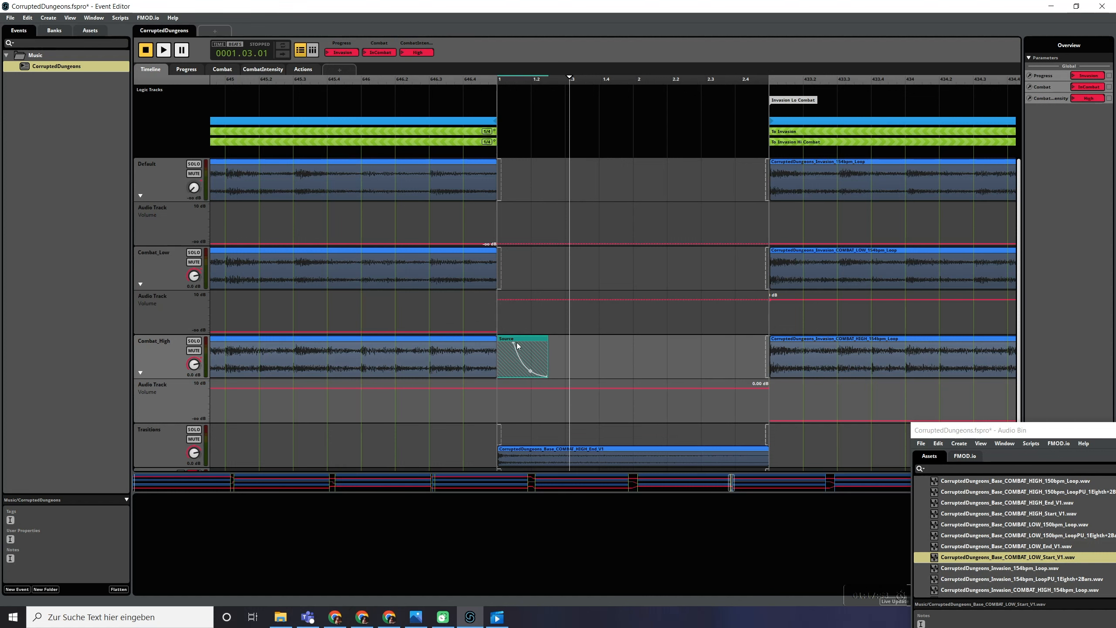
pyautogui.moveTo(513, 342); pyautogui.dragTo(502, 343)
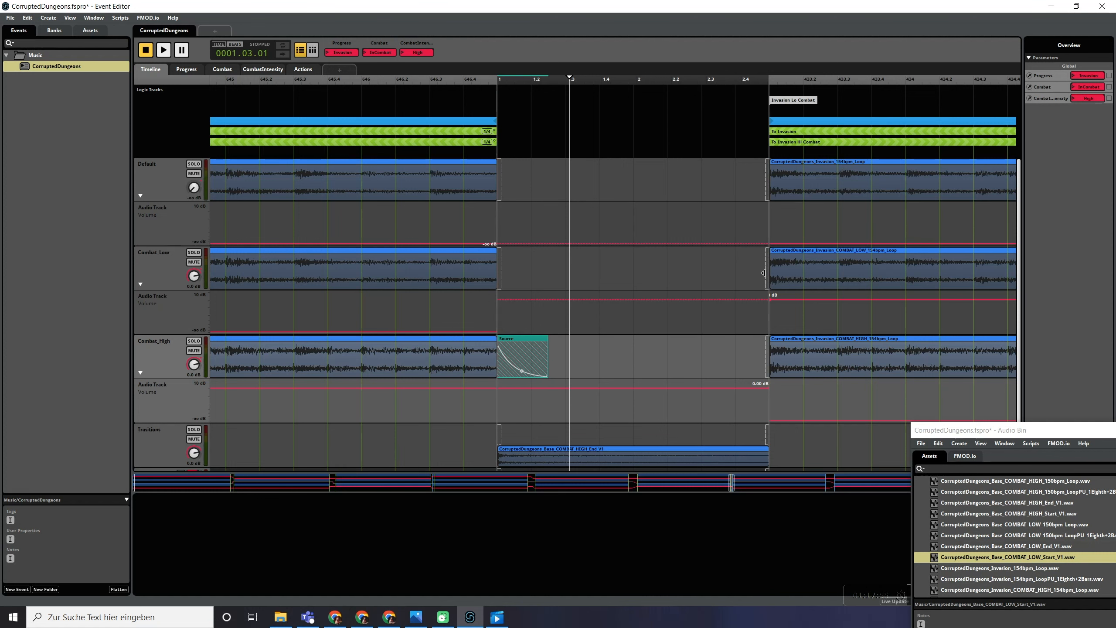
pyautogui.moveTo(764, 272)
pyautogui.mouseDown()
pyautogui.moveTo(496, 275)
pyautogui.moveTo(538, 276)
pyautogui.moveTo(515, 279)
pyautogui.mouseUp()
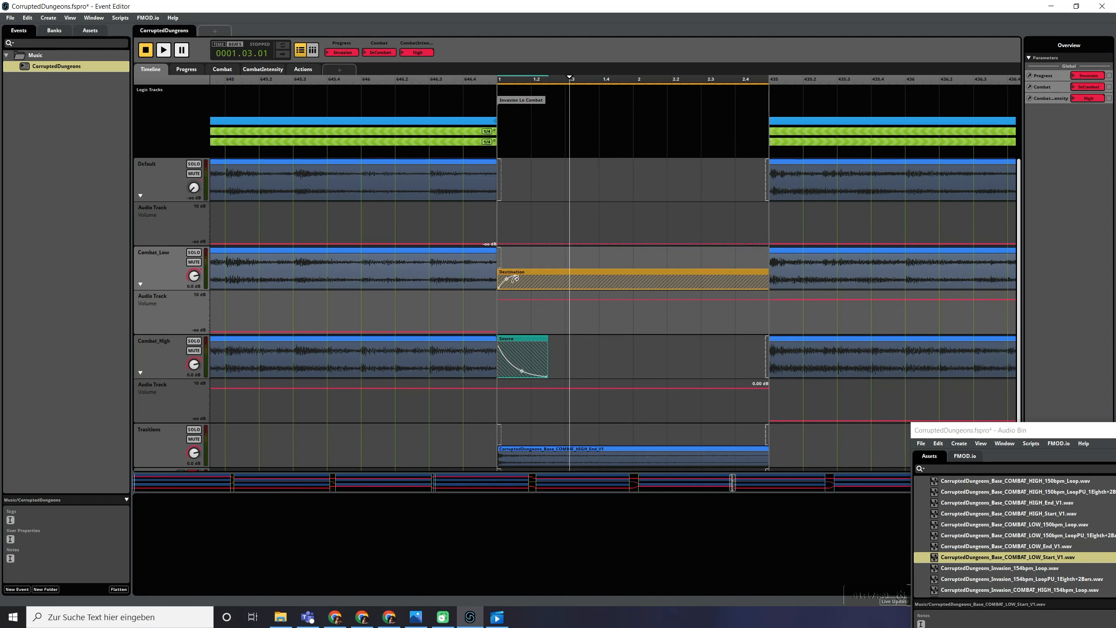
# - Add a 0 dB Combat_Low volume point at the transition's start and a -oo dB Default volume point near bar 1, beat 4
pyautogui.click(734, 300)
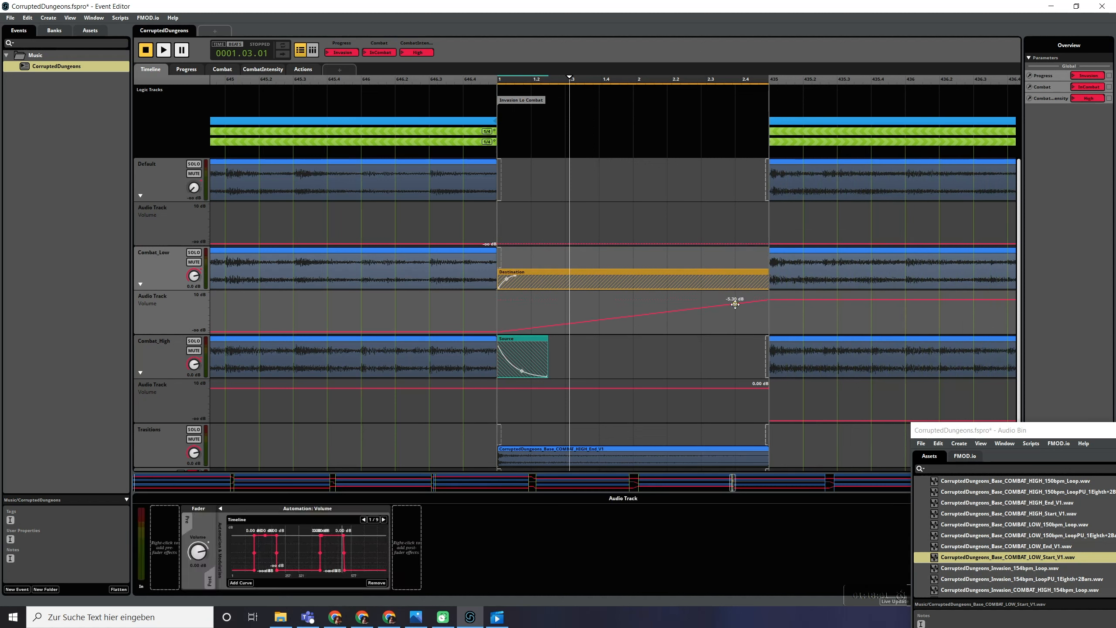
pyautogui.moveTo(734, 300); pyautogui.dragTo(498, 300)
pyautogui.click(633, 243)
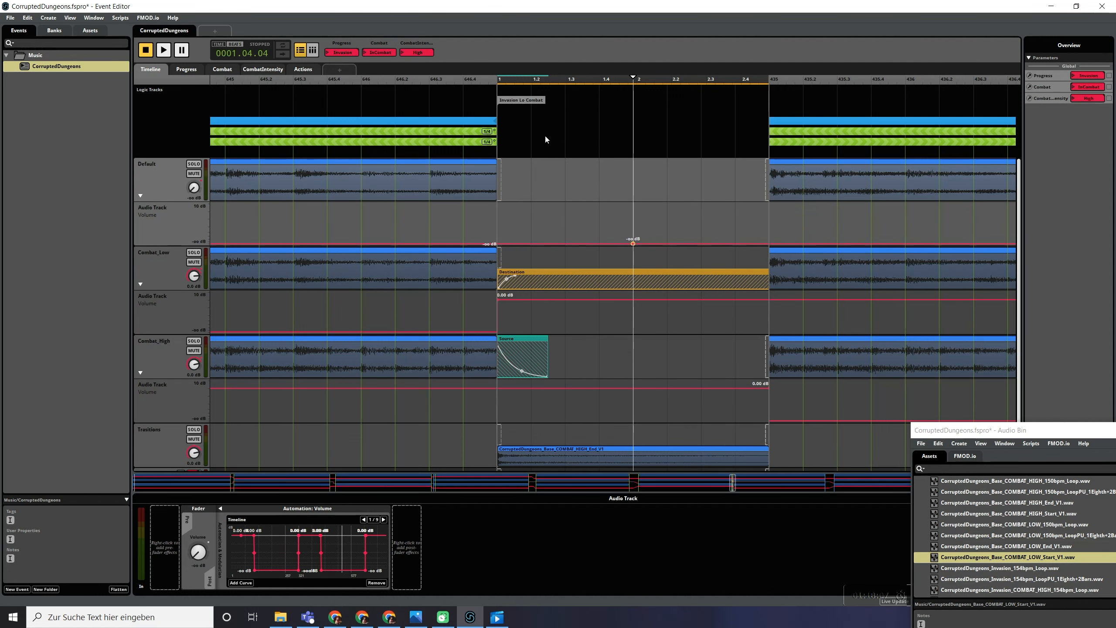
# - Audition from bar 625 in the Invasion Hi Combat loop, switching CombatIntensity from High to Low
pyautogui.click(478, 143)
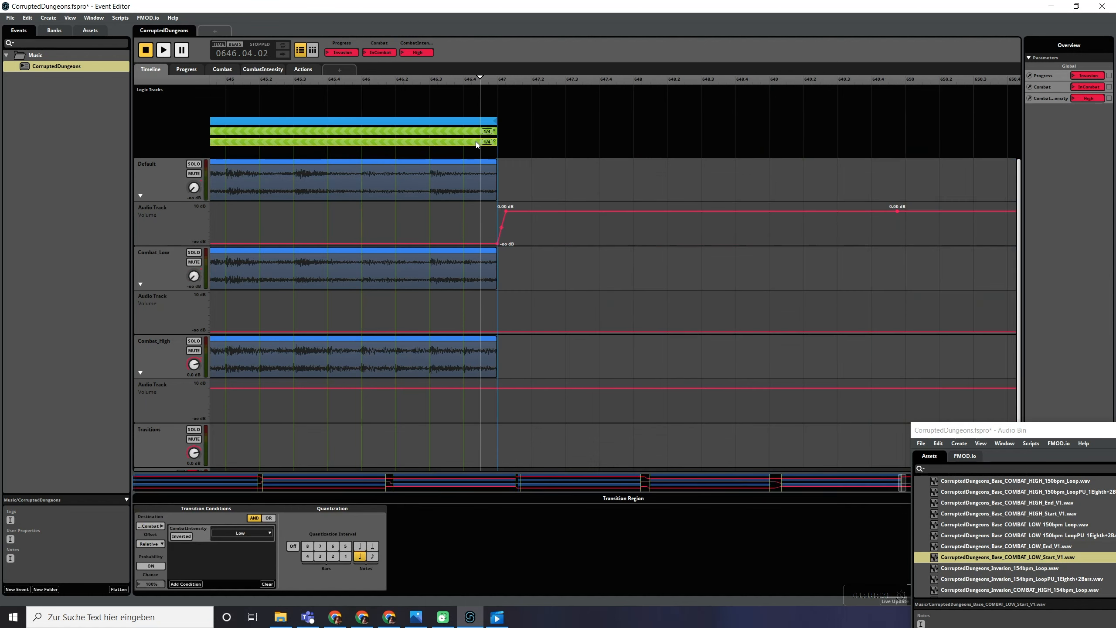
pyautogui.doubleClick(477, 142)
pyautogui.scroll(1, 559, 228)
pyautogui.scroll(-5, 560, 232)
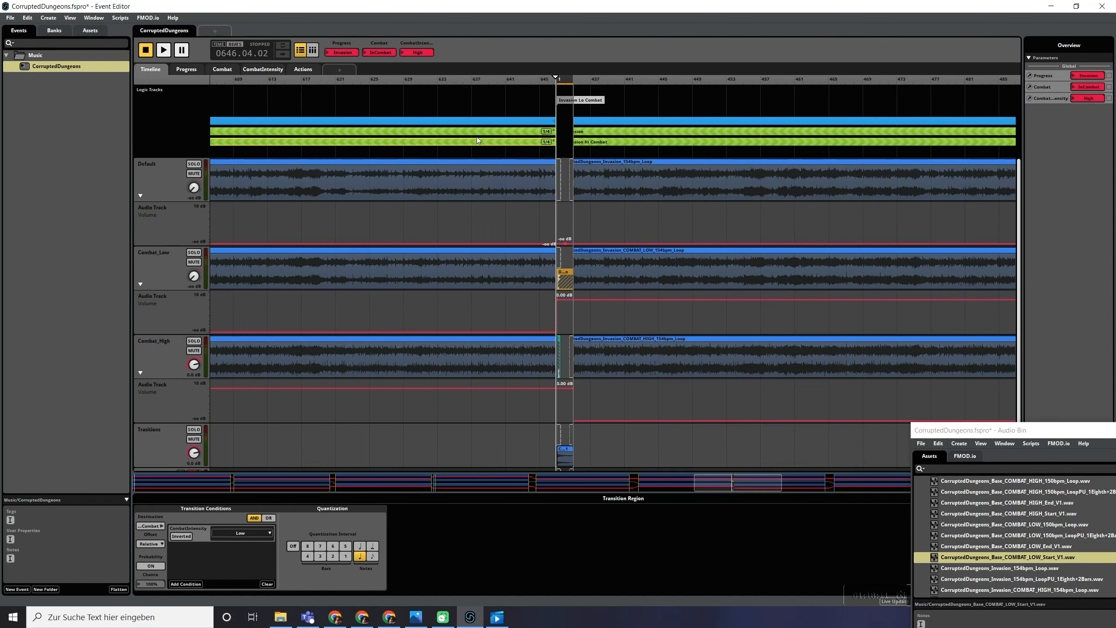
pyautogui.click(373, 80)
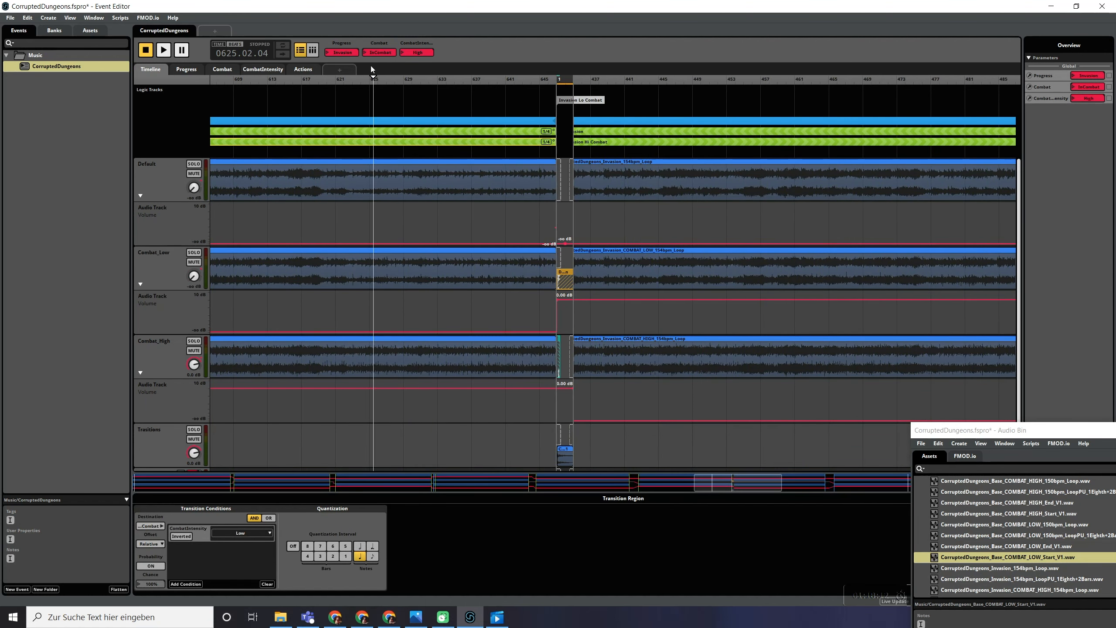
pyautogui.press('space')
pyautogui.click(420, 53)
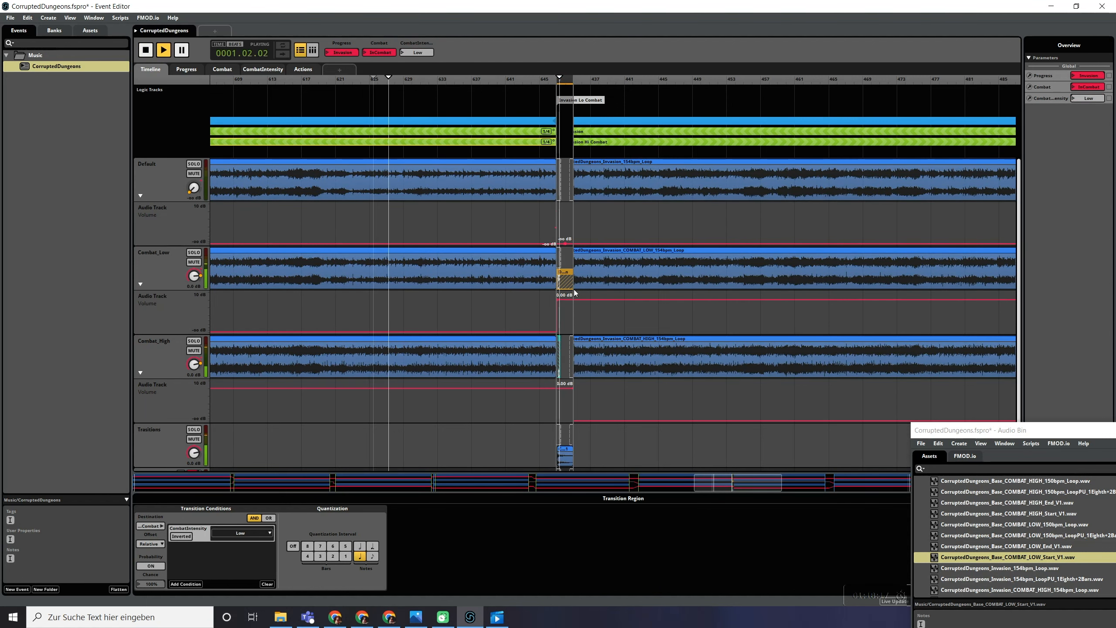
# - Lower the volume of the COMBAT_HIGH_End_V1 clip in the transition to -2 dB
pyautogui.scroll(6, 584, 310)
pyautogui.click(450, 463)
pyautogui.moveTo(150, 532); pyautogui.dragTo(150, 538)
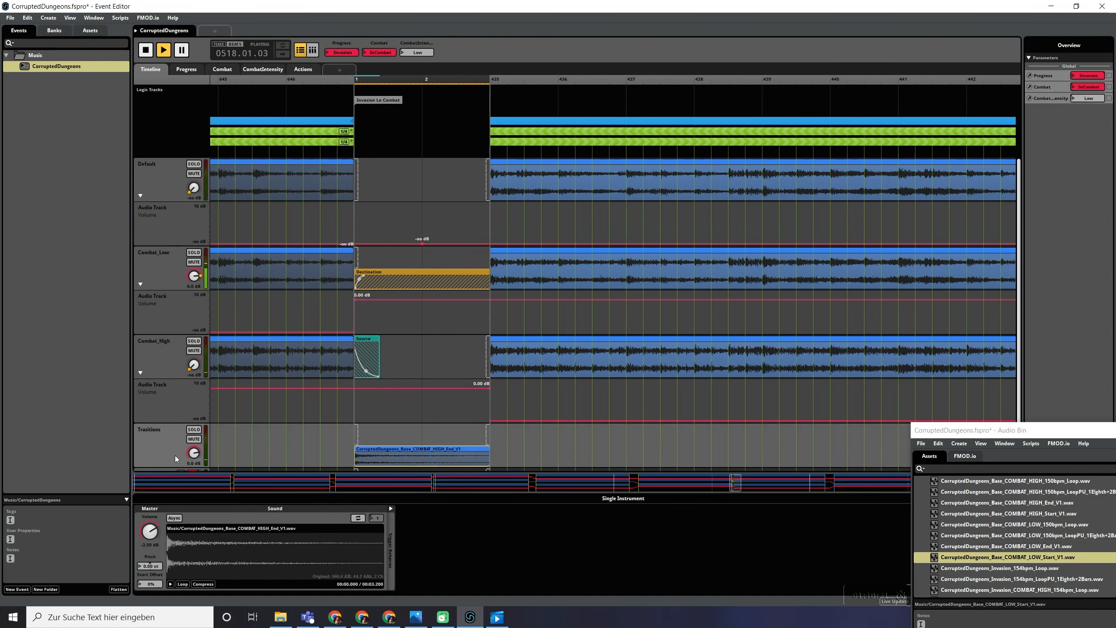
# - Audition the switch from High to Low CombatIntensity from bar 645 and lengthen the Combat_High source fade-out to about three beats
pyautogui.press('space')
pyautogui.moveTo(417, 53); pyautogui.dragTo(417, 44)
pyautogui.click(256, 71)
pyautogui.press('space')
pyautogui.press('space')
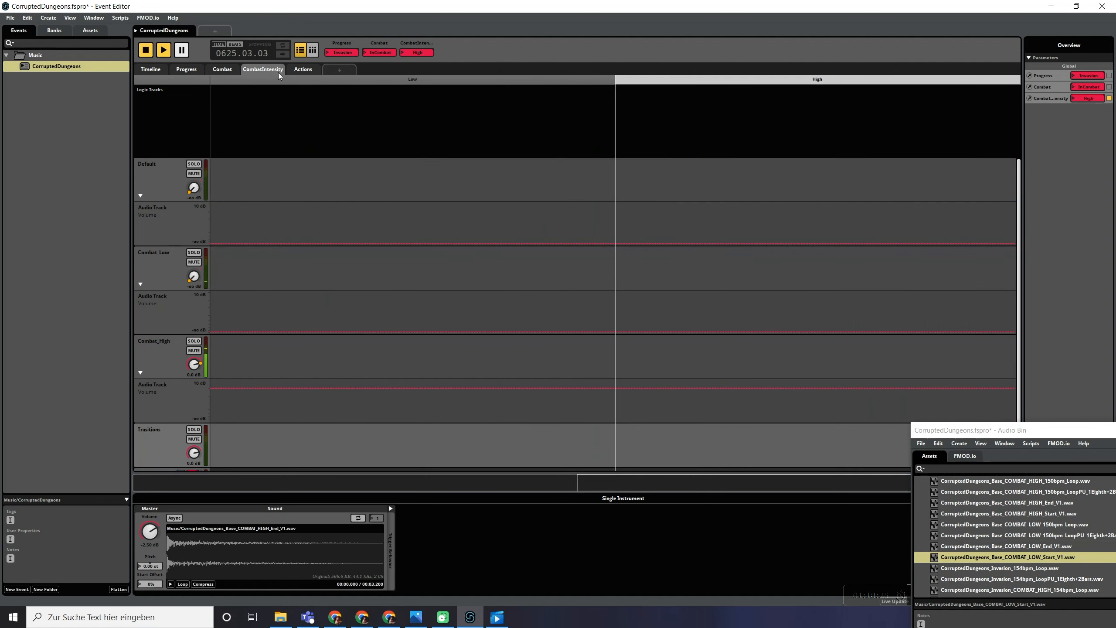
pyautogui.click(148, 69)
pyautogui.click(271, 80)
pyautogui.press('space')
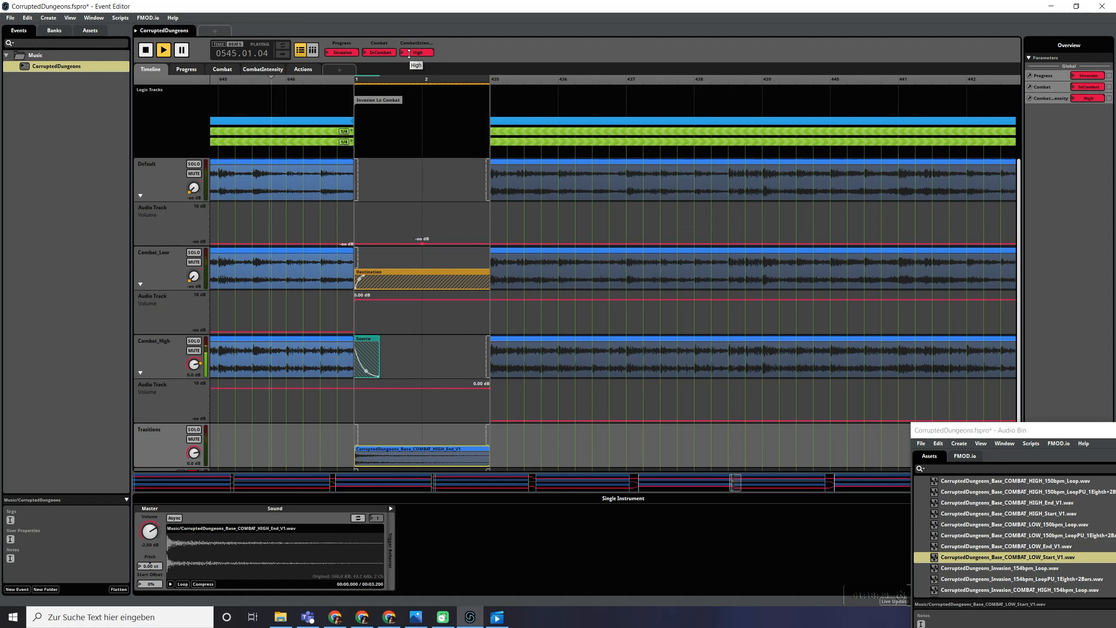
pyautogui.moveTo(408, 53); pyautogui.dragTo(408, 61)
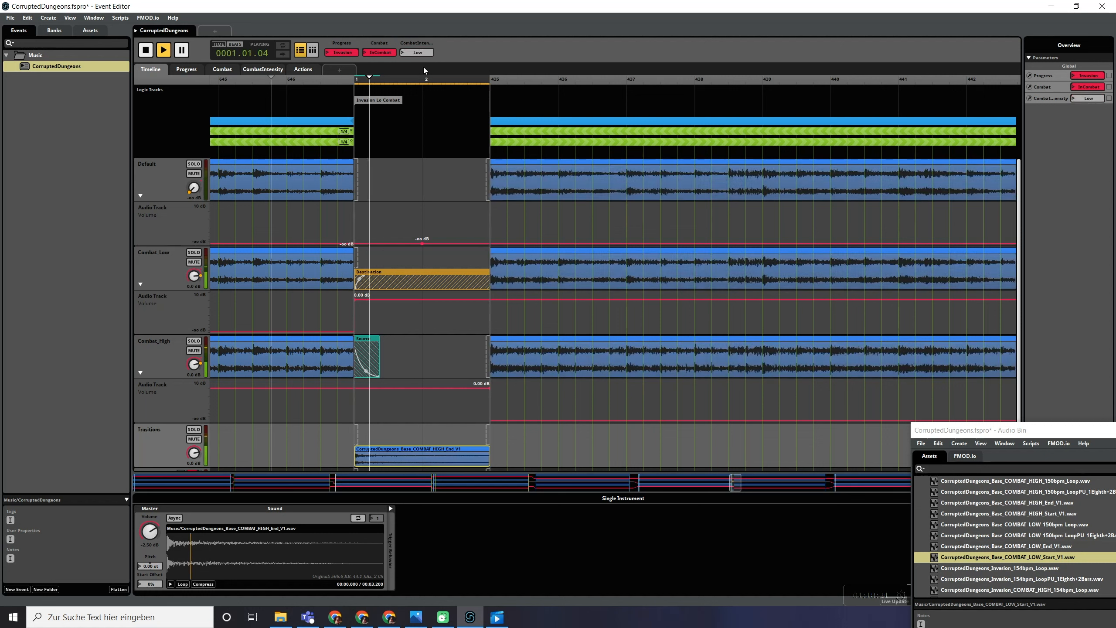
pyautogui.moveTo(379, 347); pyautogui.dragTo(405, 346)
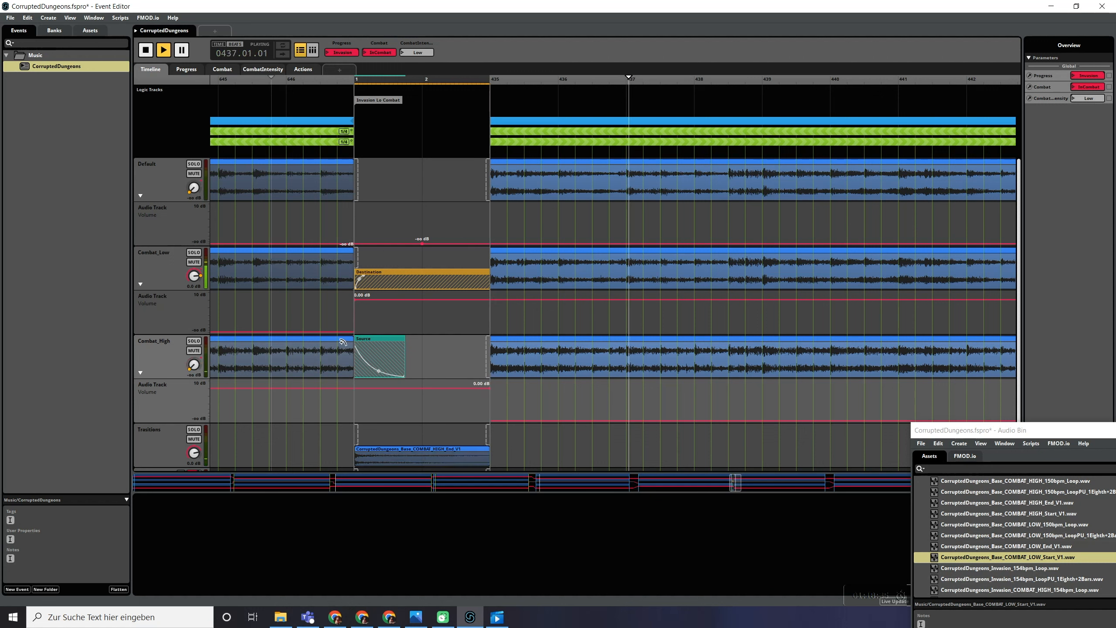
# - Audition from bar 645 again with CombatIntensity going from High to Low, stop playback, and save the project
pyautogui.press('space')
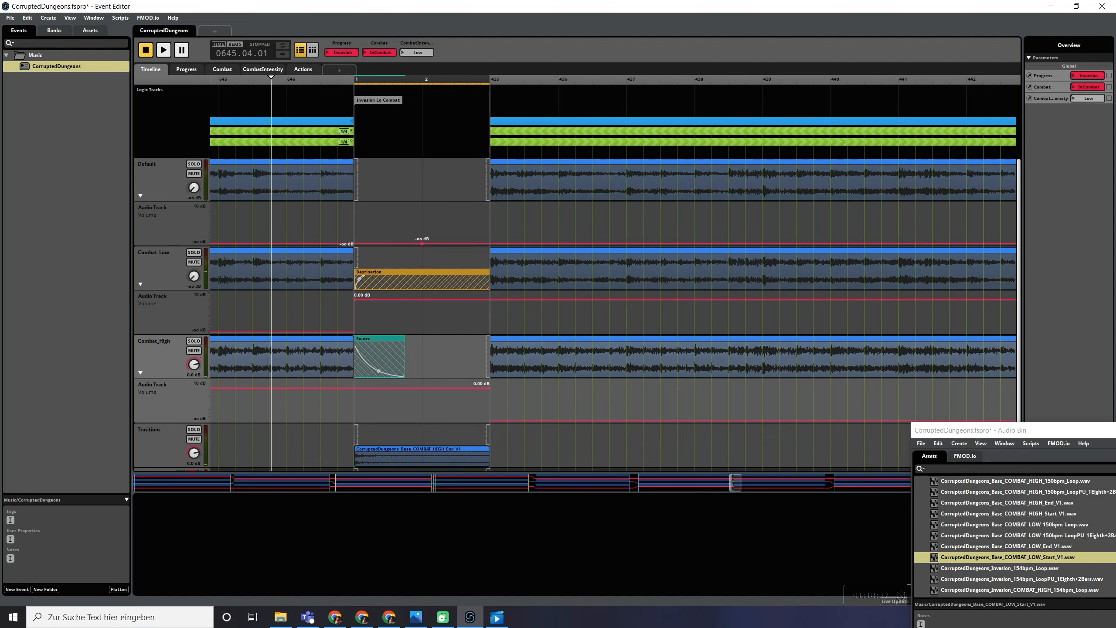
pyautogui.click(417, 53)
pyautogui.press('space')
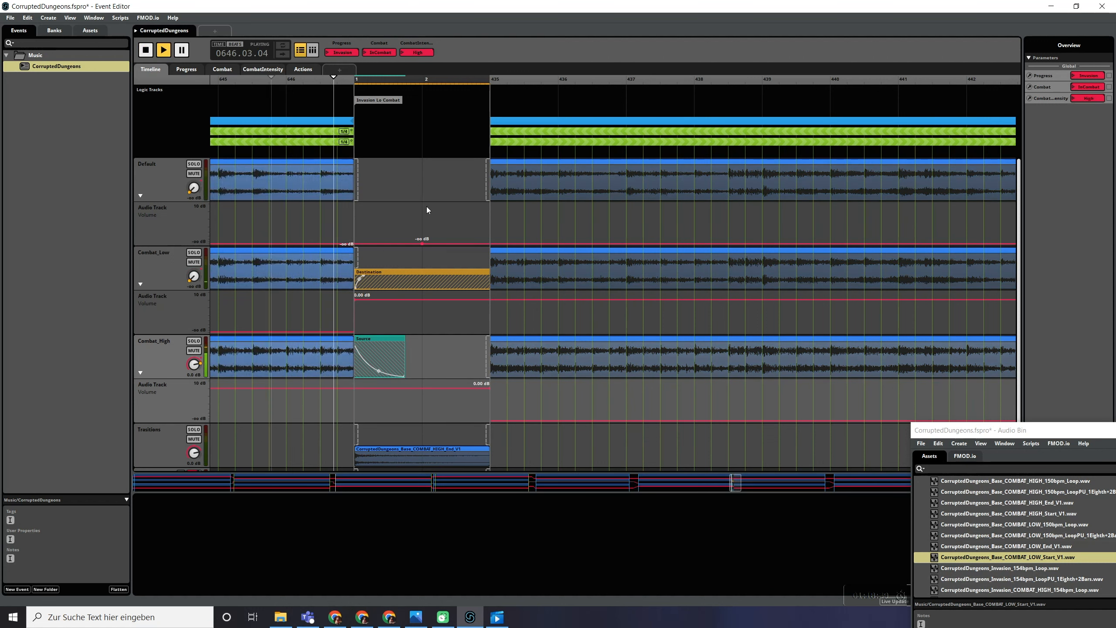
pyautogui.click(416, 53)
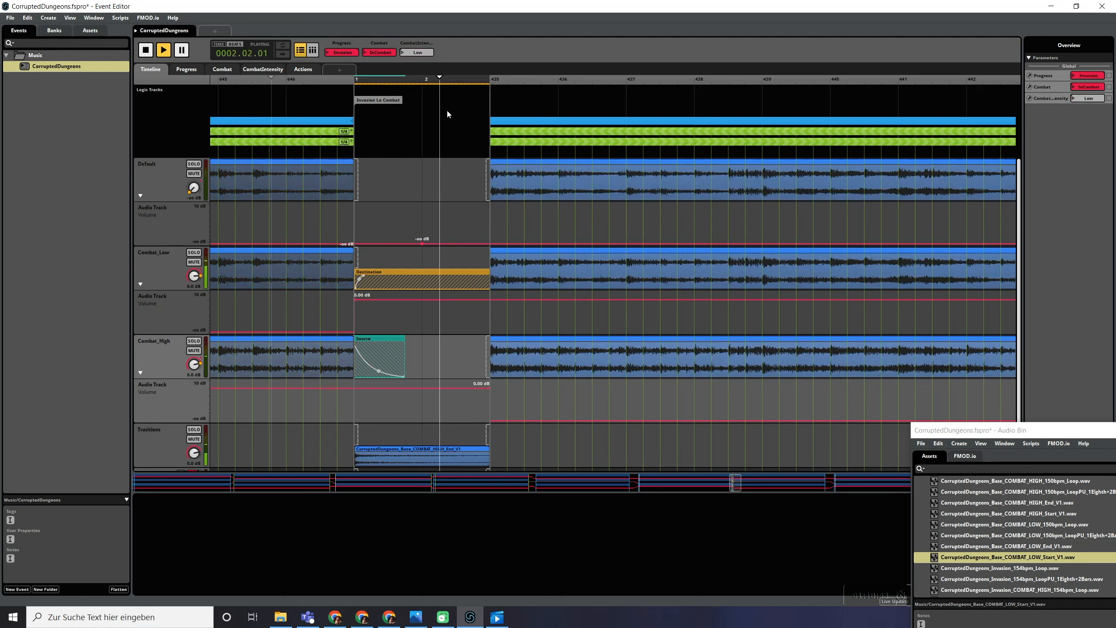
pyautogui.press('space')
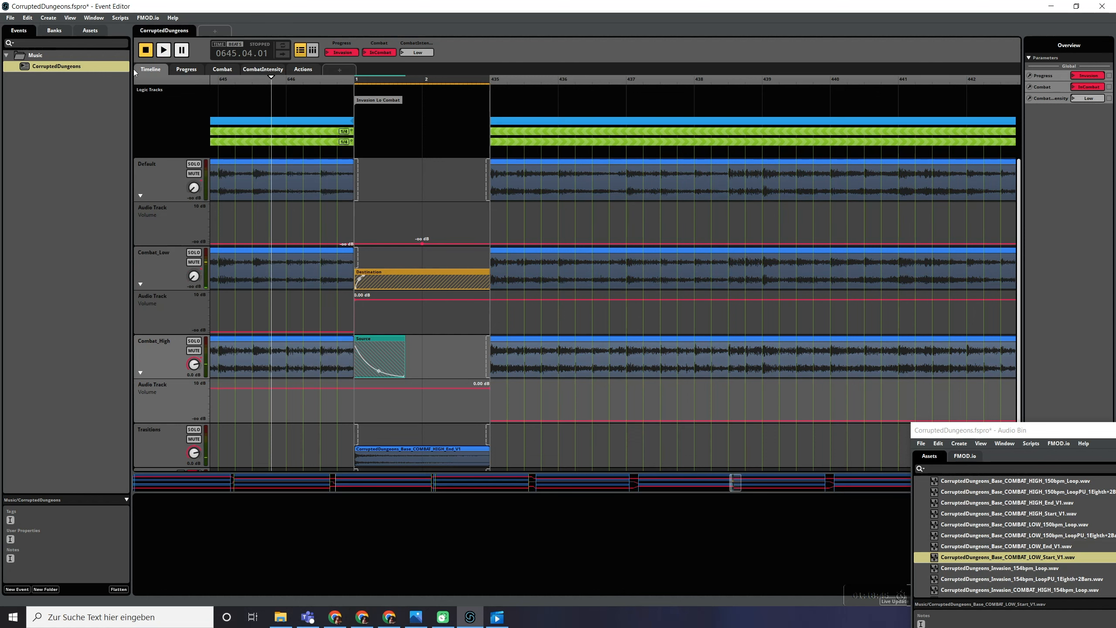
pyautogui.hotkey('ctrl', 's')
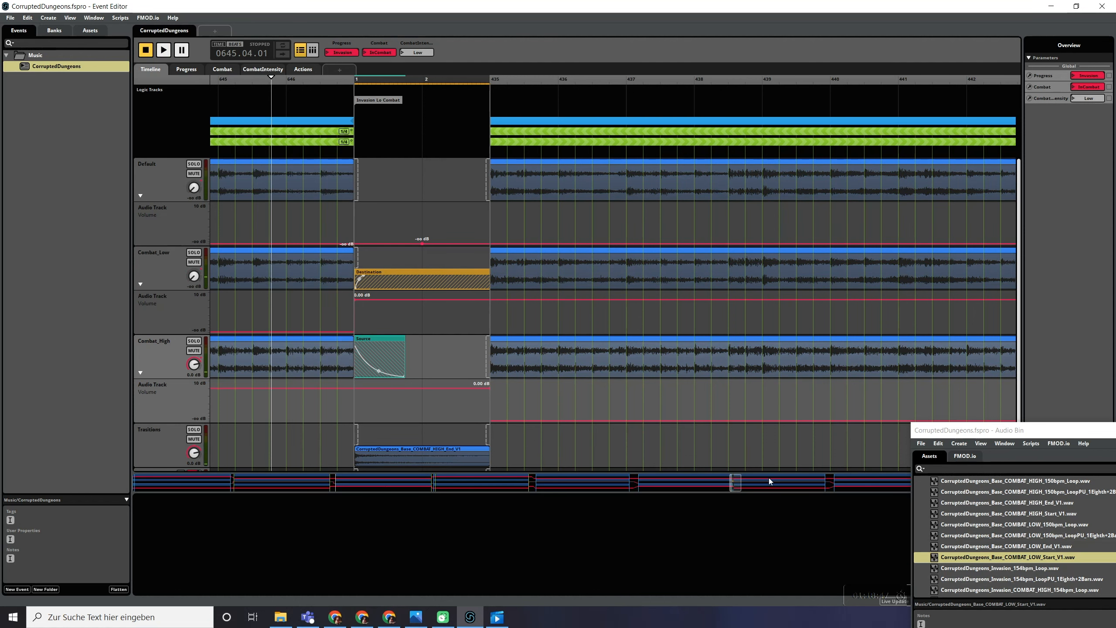
# - Close the transition timeline and copy the Base loop's To Invasion transition region onto the Base Lo Combat loop
pyautogui.doubleClick(307, 140)
pyautogui.scroll(5, 412, 242)
pyautogui.scroll(-10, 397, 206)
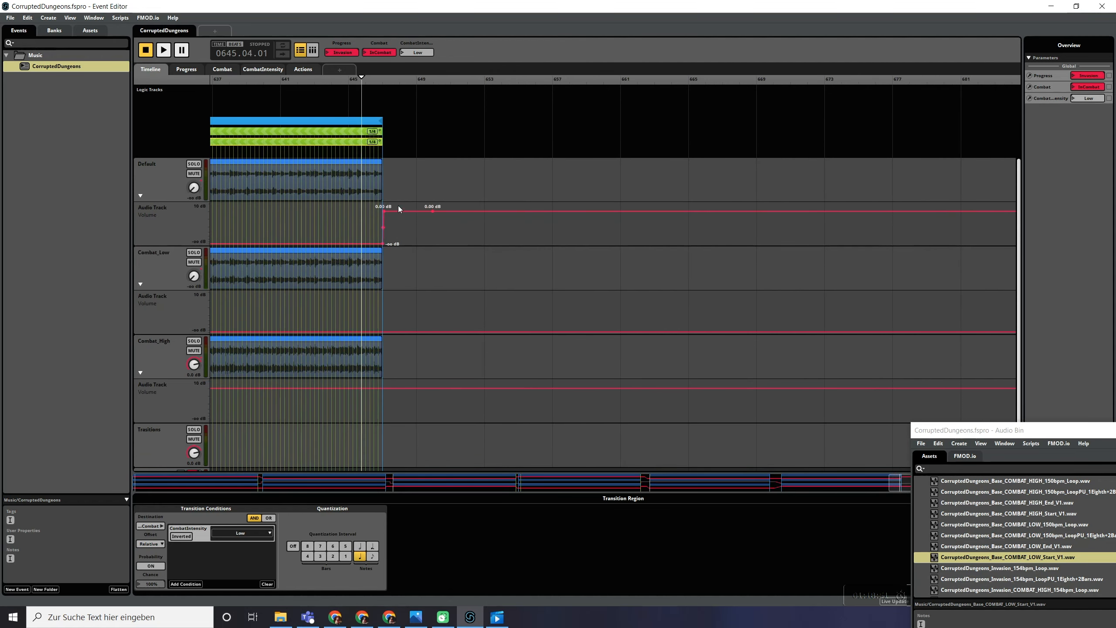
pyautogui.scroll(-5, 558, 338)
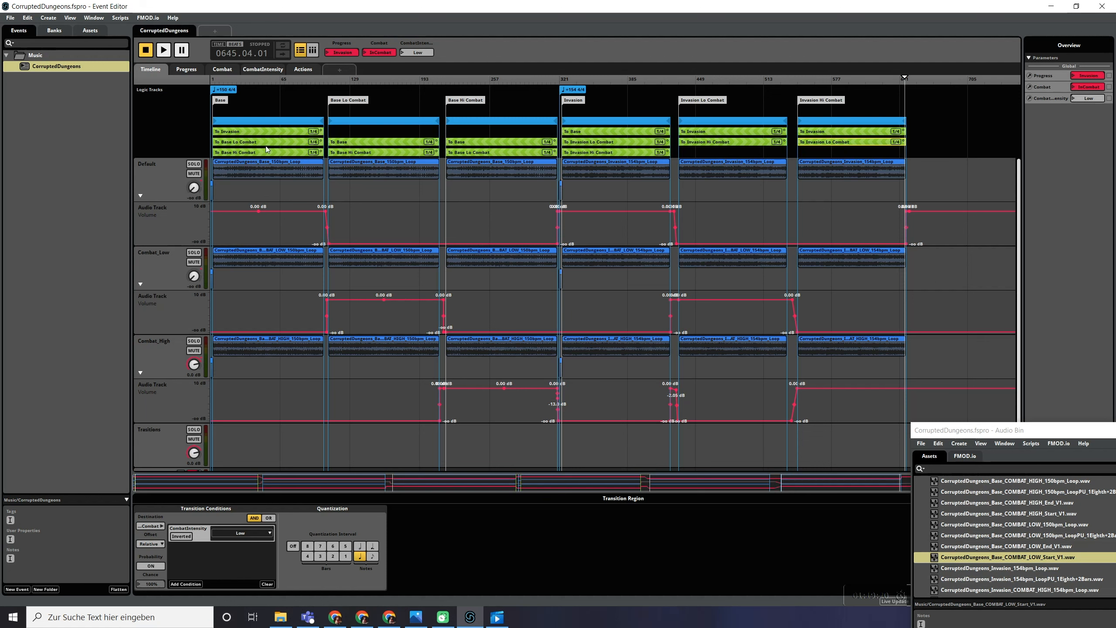
pyautogui.click(265, 132)
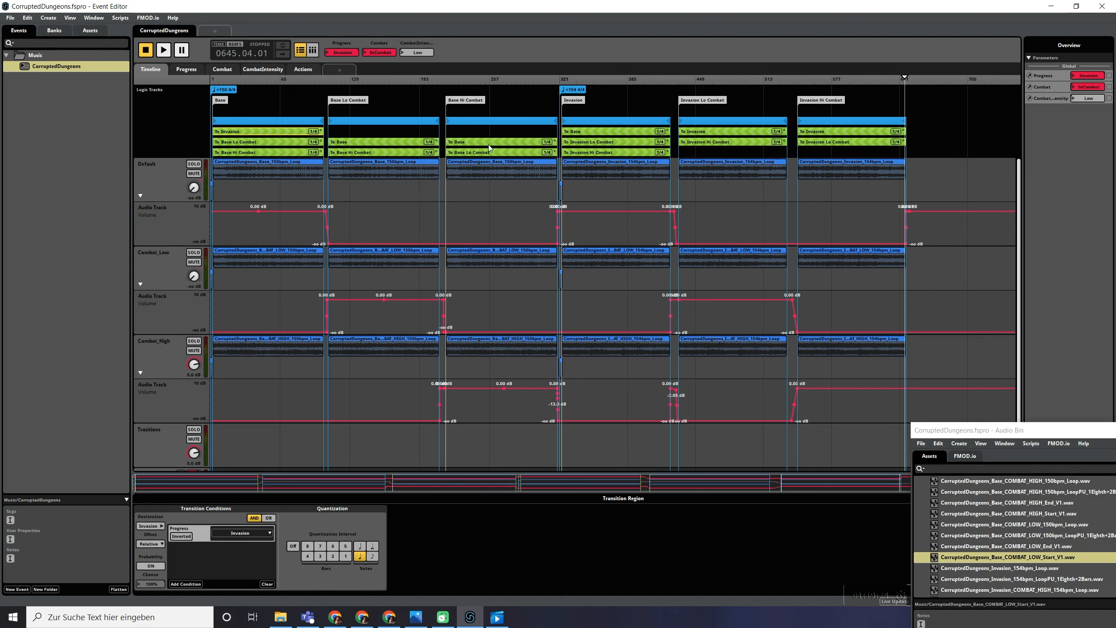
pyautogui.hotkey('ctrl', 'v')
pyautogui.moveTo(948, 132)
pyautogui.mouseDown()
pyautogui.moveTo(526, 148)
pyautogui.moveTo(371, 133)
pyautogui.mouseUp()
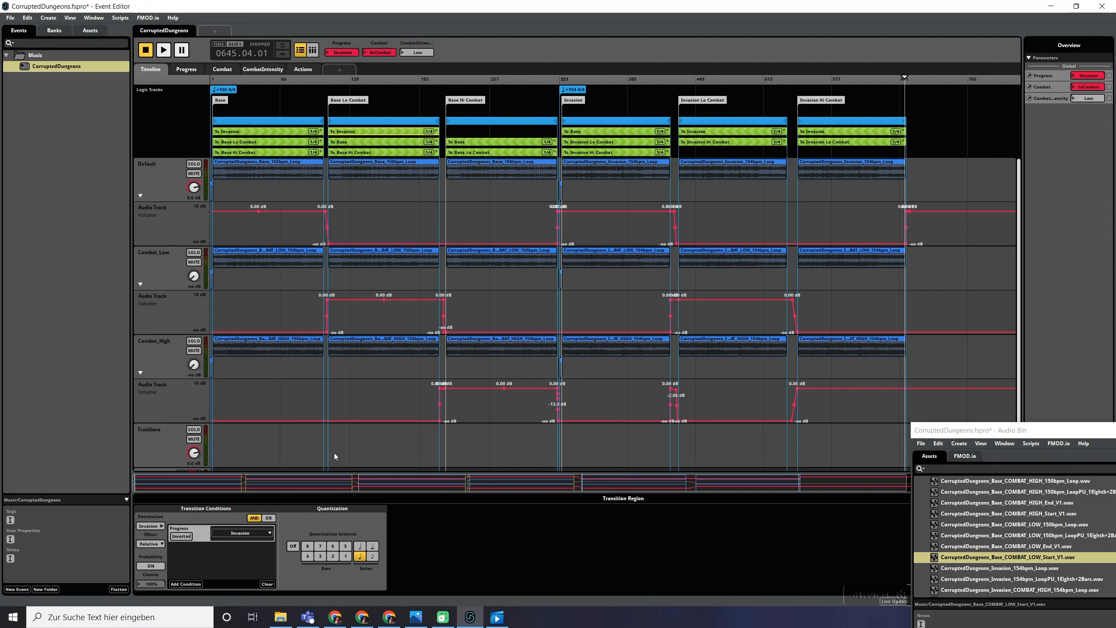
# - Set the destination of the transition region pasted onto the Base Lo Combat loop to the Invasion Lo Combat marker
pyautogui.click(154, 526)
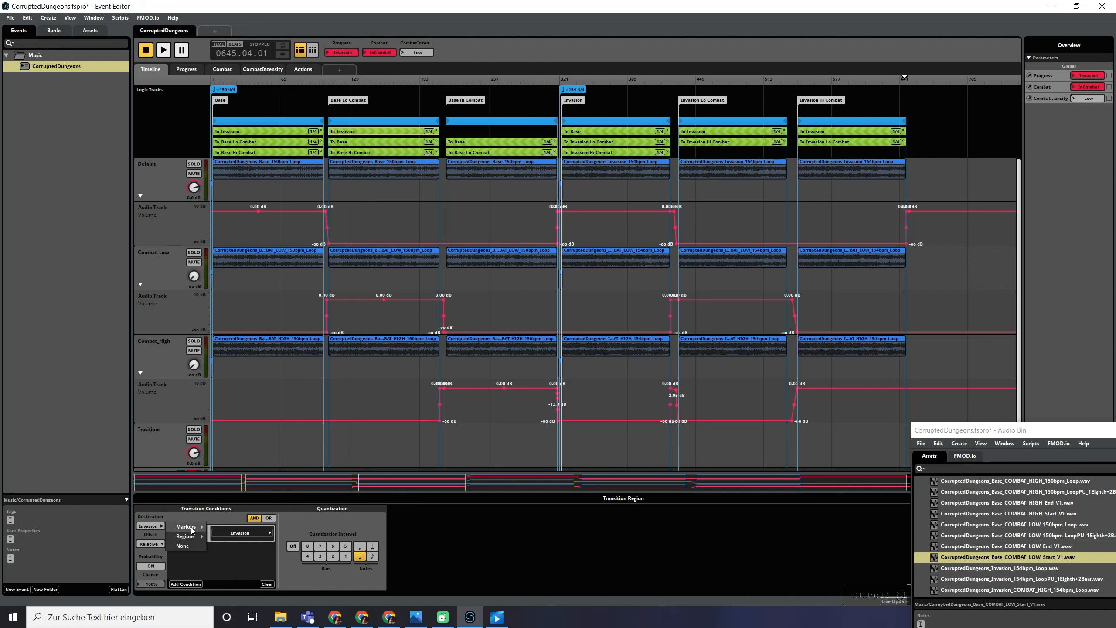
pyautogui.moveTo(191, 536)
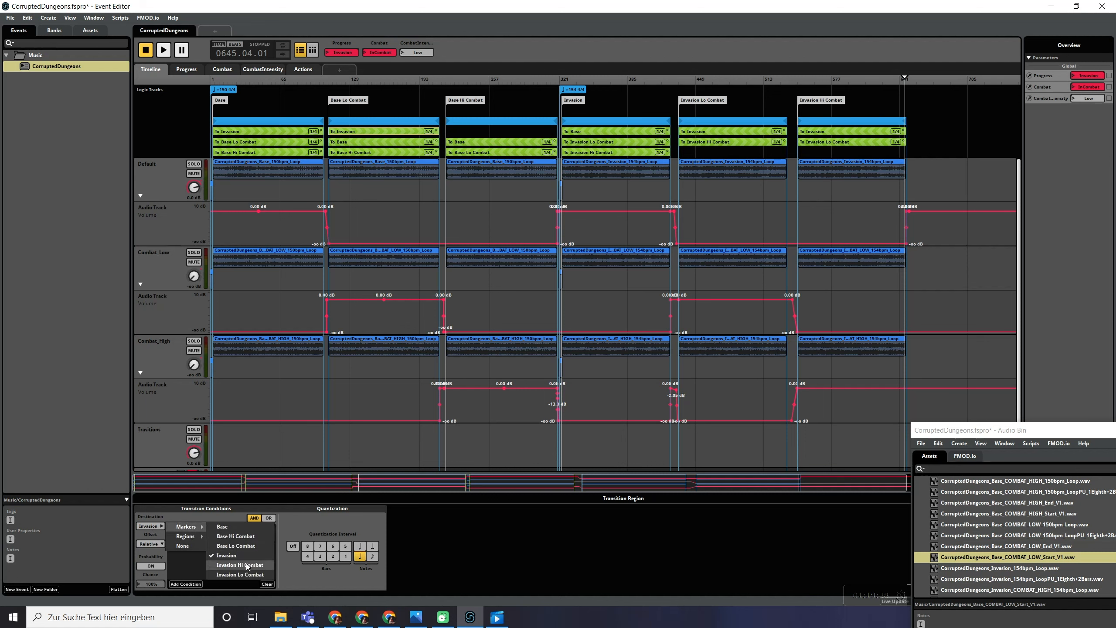
pyautogui.click(247, 574)
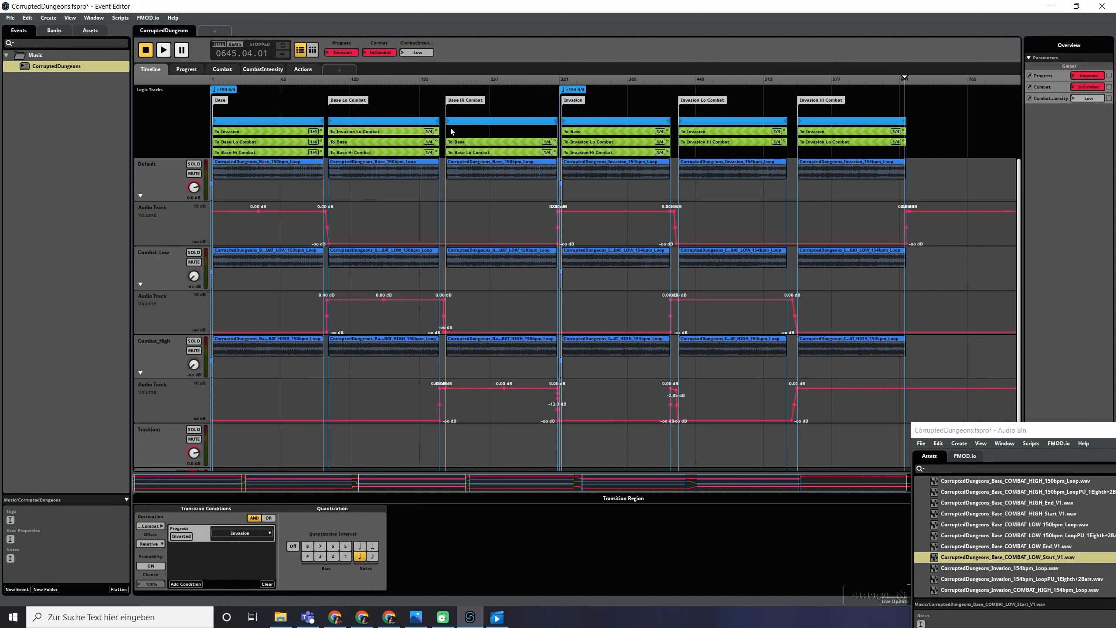
# - Paste the To Invasion transition region onto the Base Hi Combat loop and set its destination to the Invasion Hi Combat marker
pyautogui.click(447, 81)
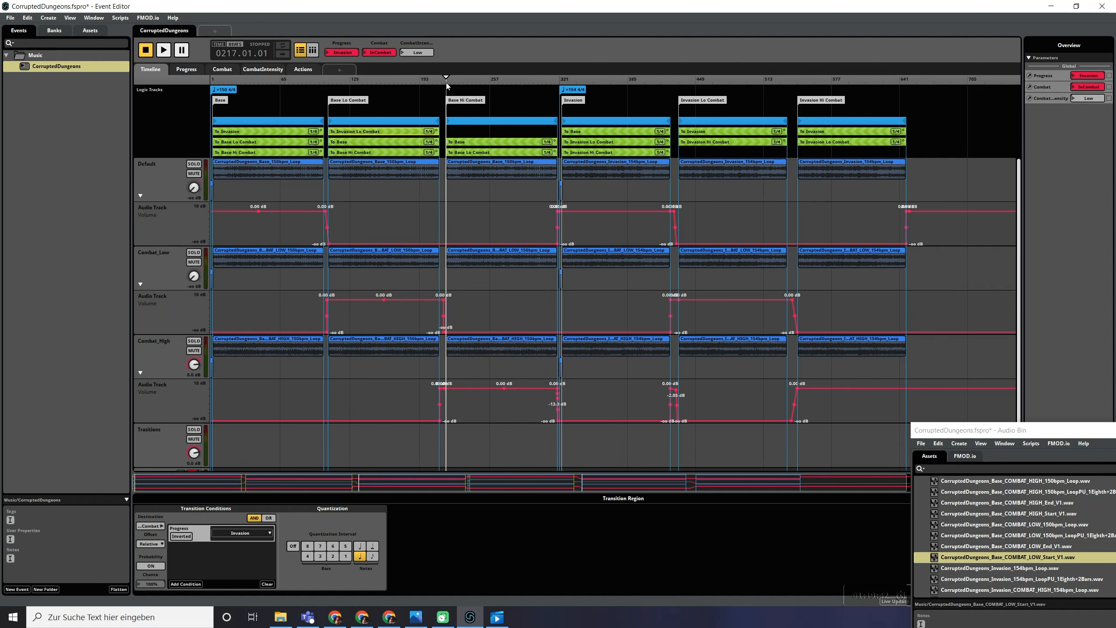
pyautogui.hotkey('ctrl', 'v')
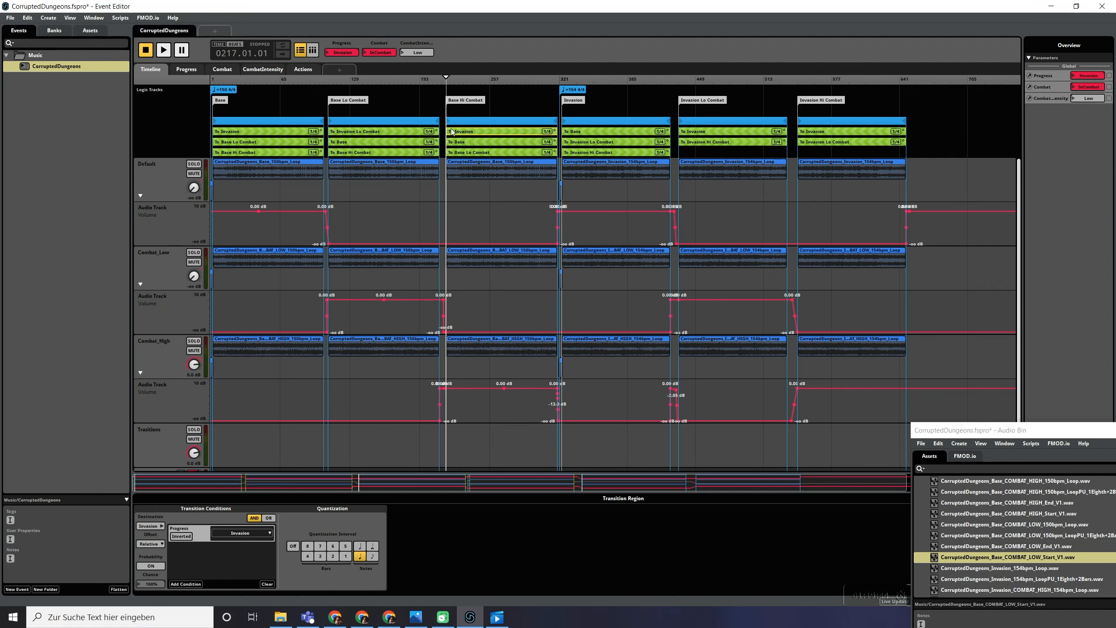
pyautogui.scroll(4, 451, 129)
pyautogui.scroll(2, 391, 130)
pyautogui.scroll(-5, 341, 127)
pyautogui.scroll(-3, 420, 125)
pyautogui.click(162, 526)
pyautogui.moveTo(195, 539)
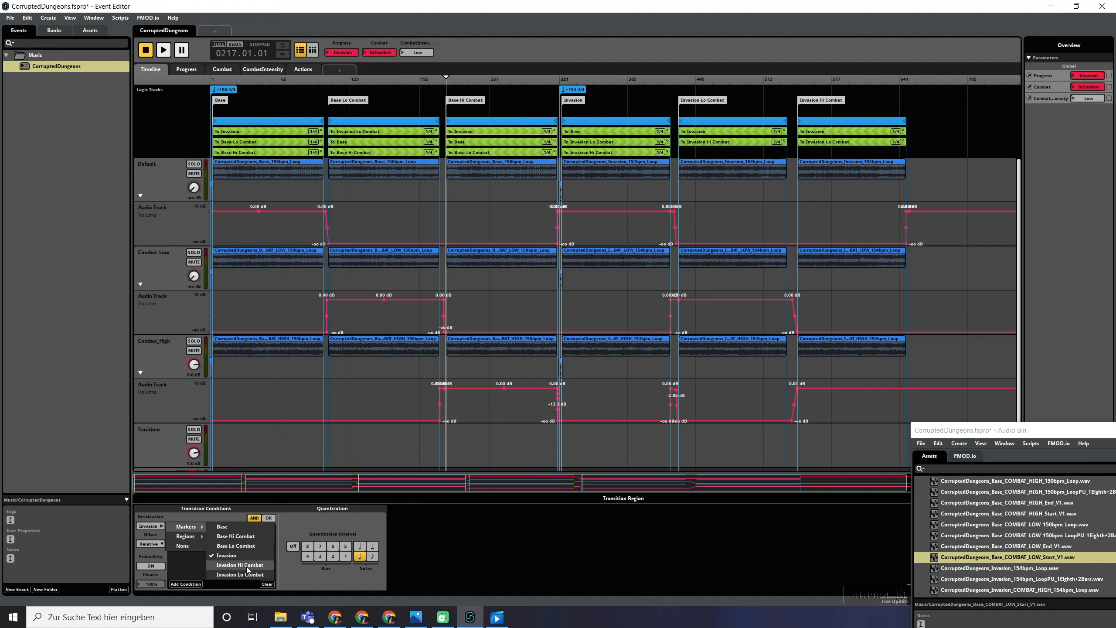
pyautogui.click(247, 575)
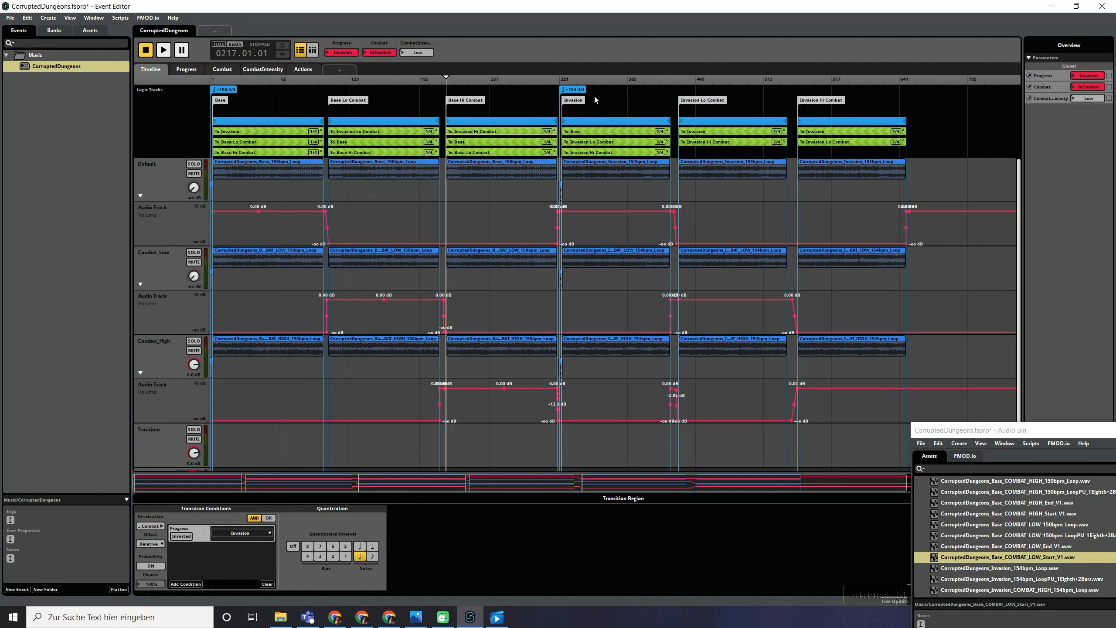
# - Copy the Invasion loop's To Base transition region onto the Invasion Lo Combat loop and set its destination to Base Lo Combat
pyautogui.click(731, 141)
pyautogui.click(616, 132)
pyautogui.click(681, 81)
pyautogui.hotkey('ctrl', 'v')
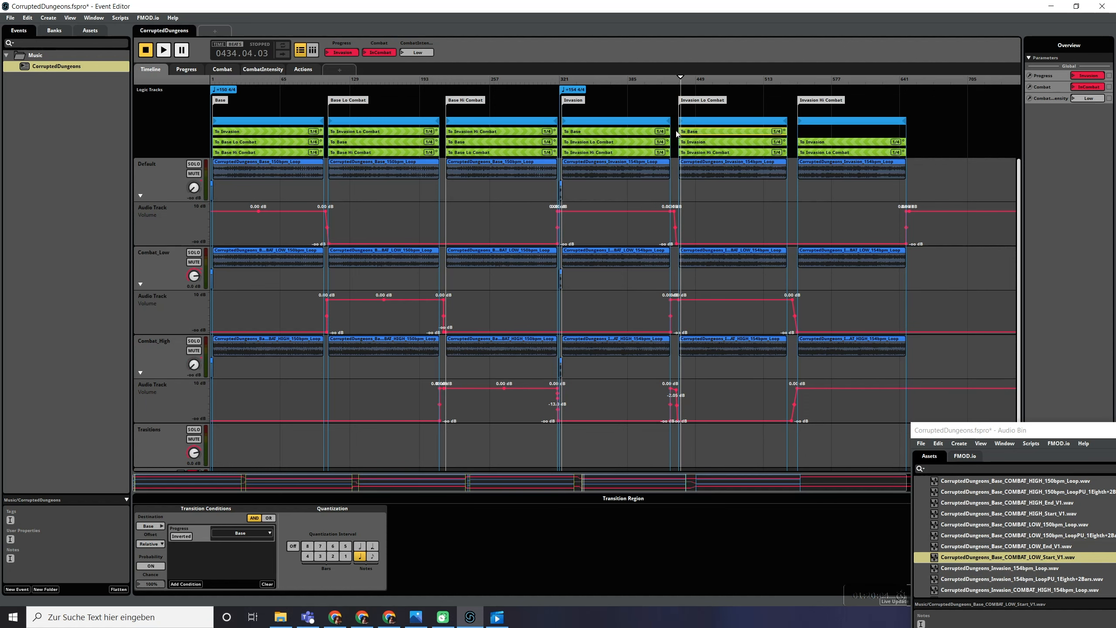
pyautogui.scroll(5, 620, 132)
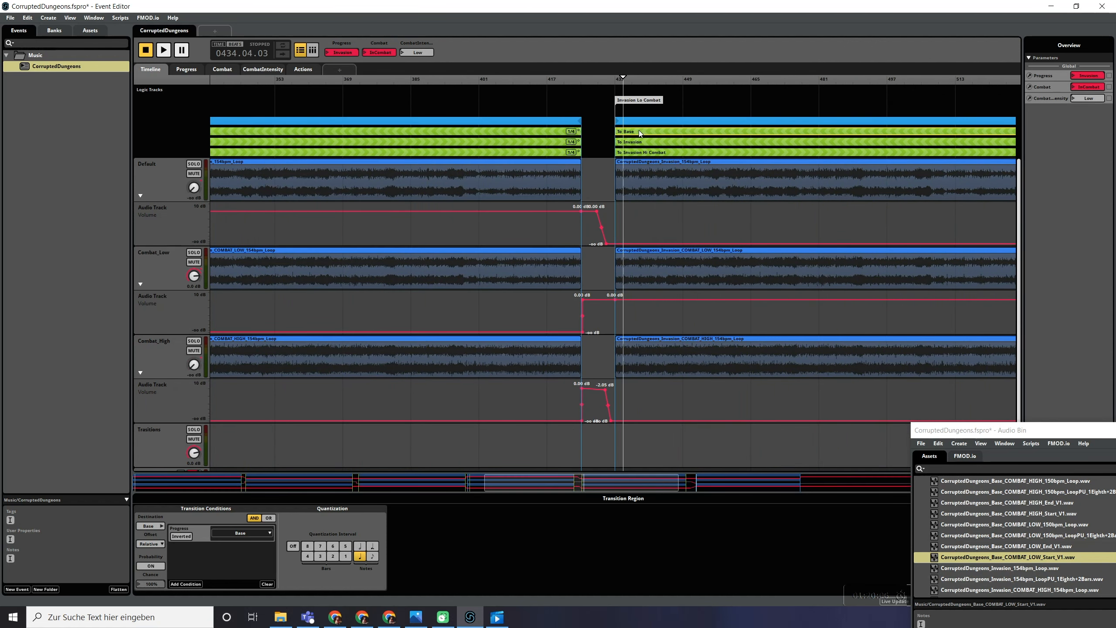
pyautogui.click(157, 526)
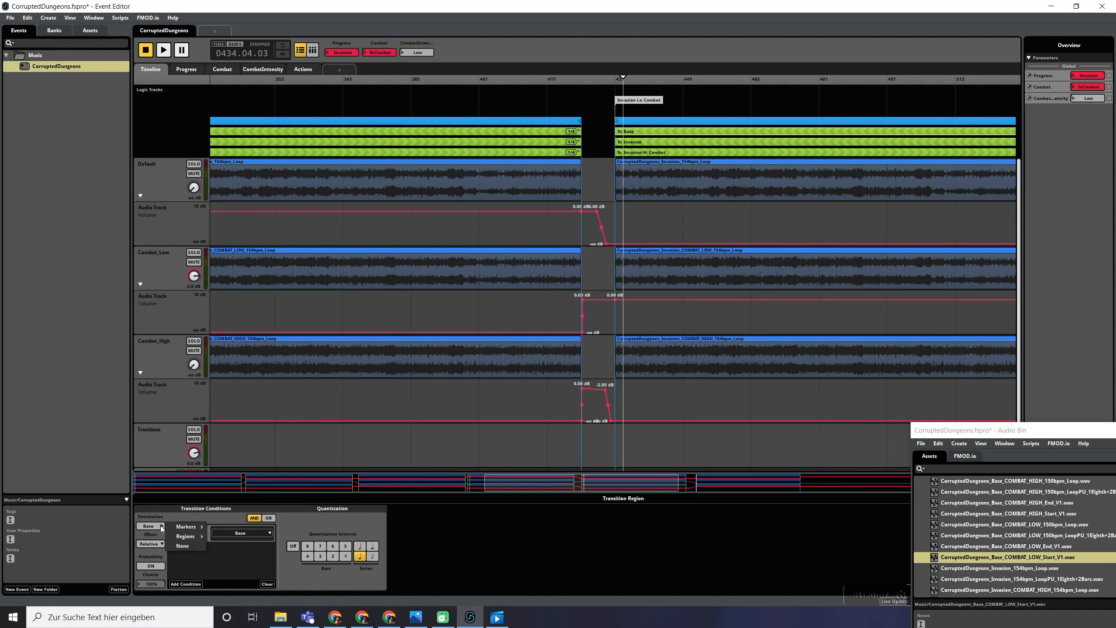
pyautogui.moveTo(197, 530)
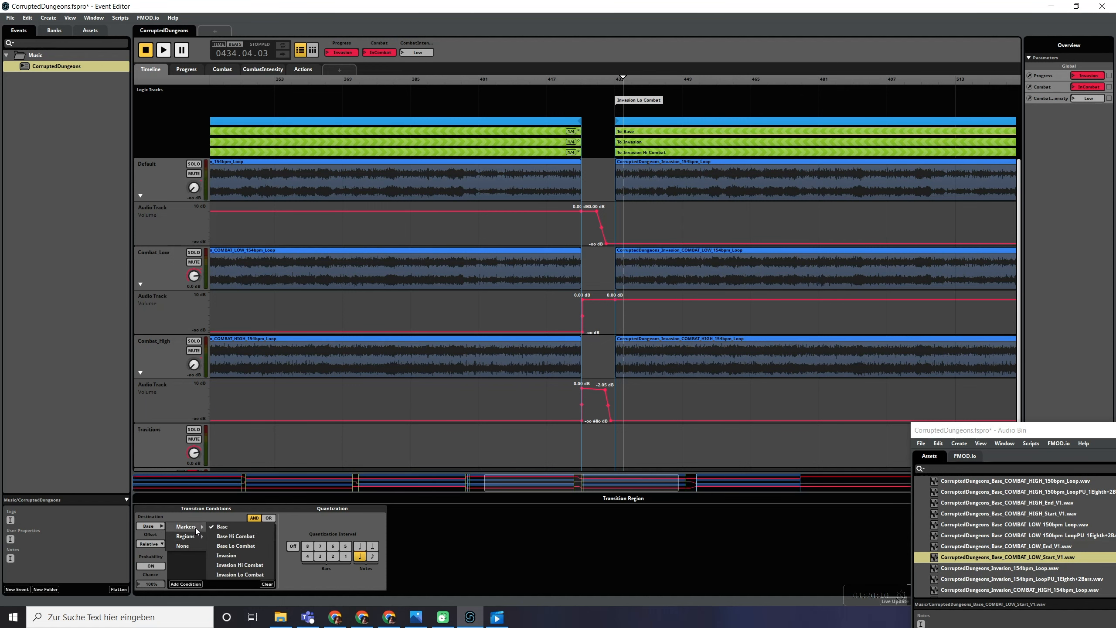
pyautogui.click(231, 546)
pyautogui.scroll(-5, 696, 170)
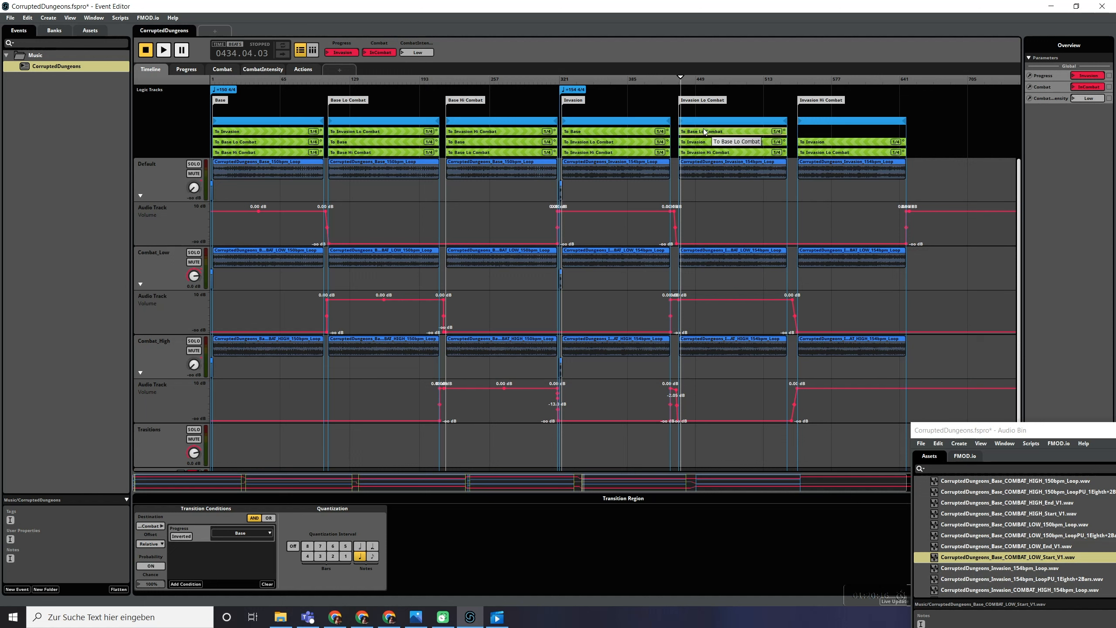
# - Paste the same transition region onto the Invasion Hi Combat loop and set its destination to the Base Hi Combat marker
pyautogui.click(799, 81)
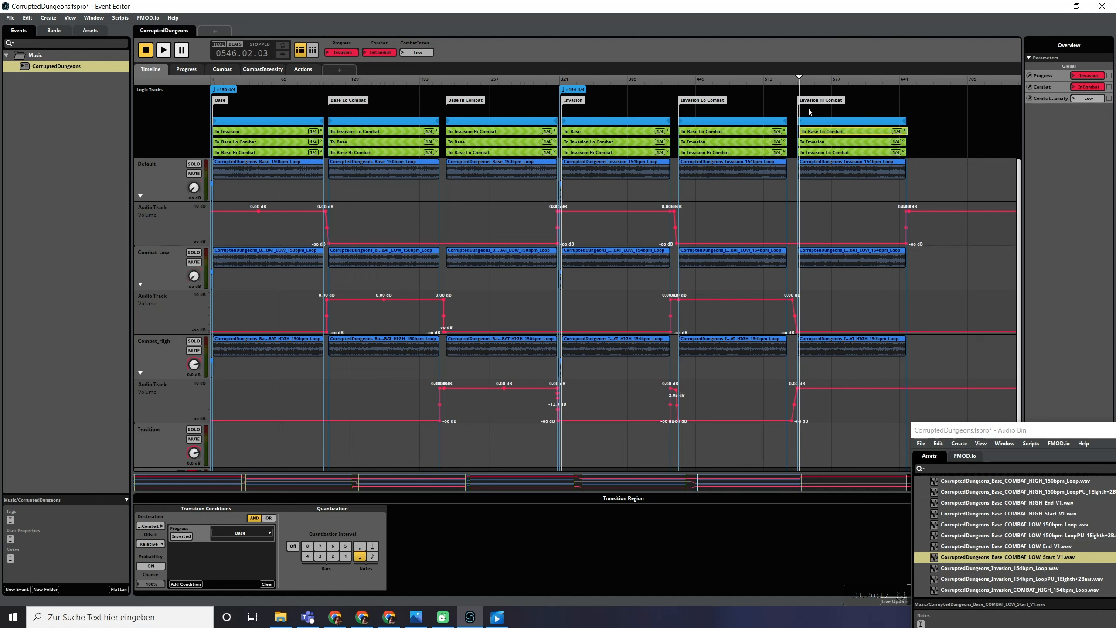
pyautogui.scroll(4, 797, 136)
pyautogui.scroll(3, 797, 136)
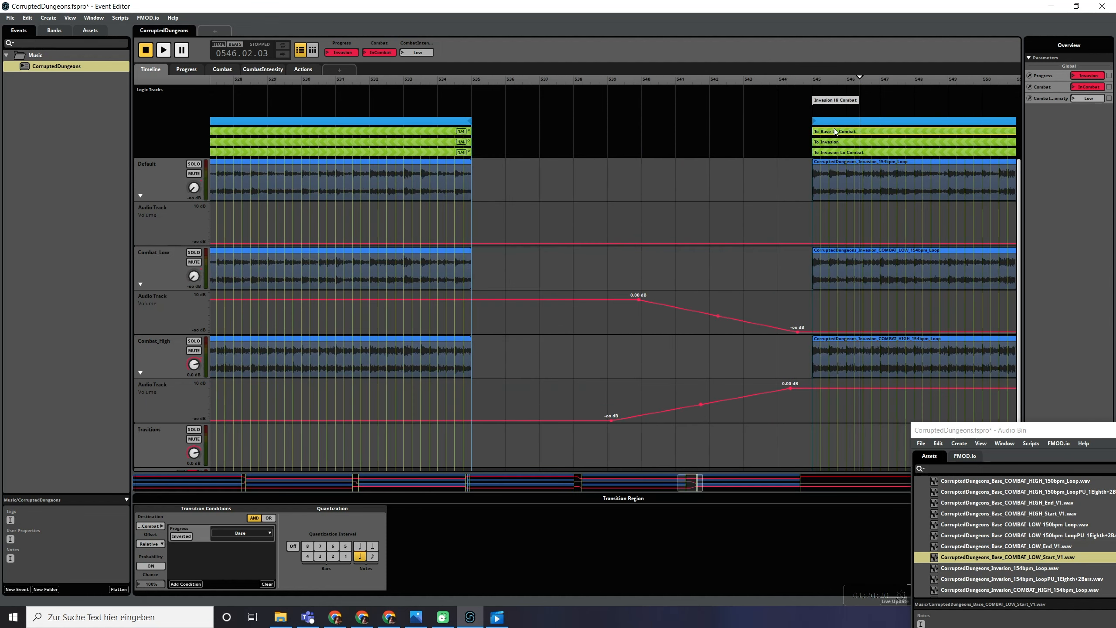
pyautogui.click(151, 526)
pyautogui.moveTo(192, 536)
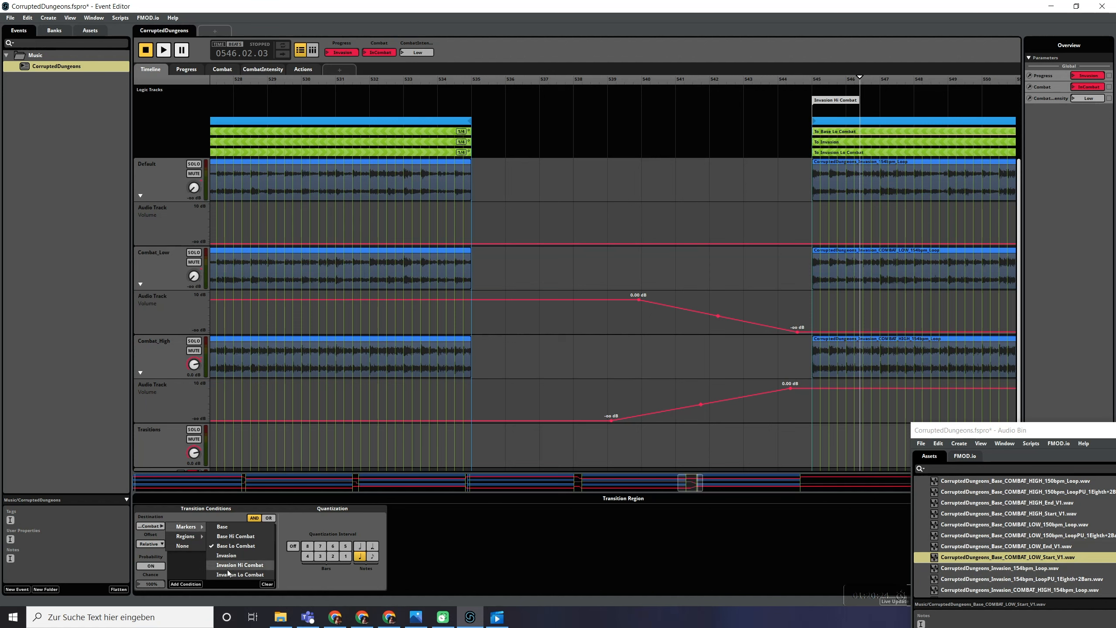
pyautogui.click(236, 566)
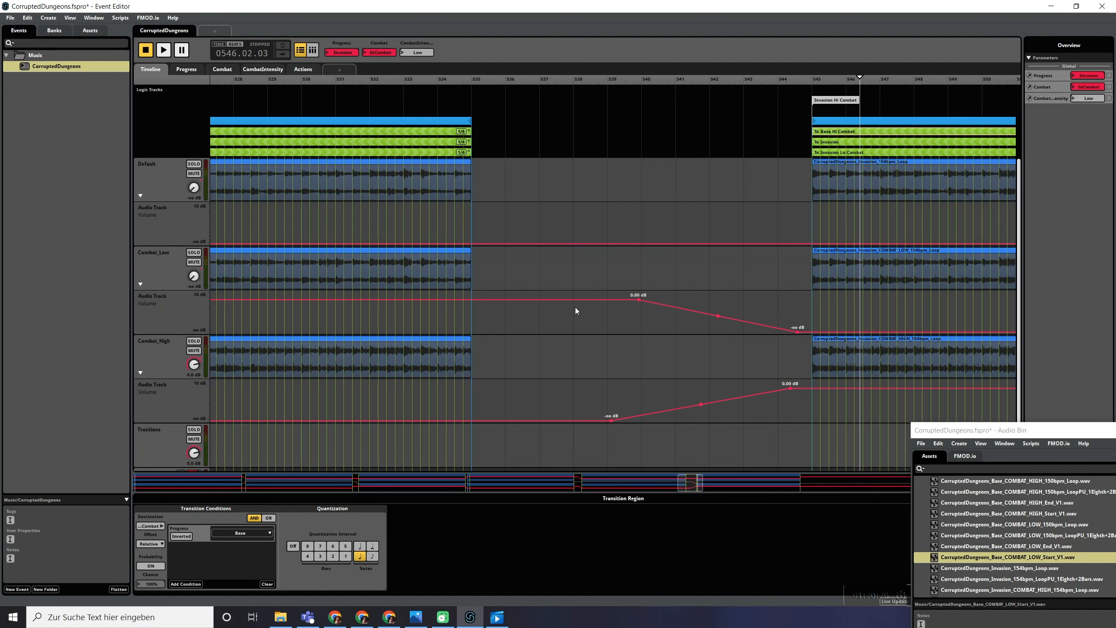
# - Check the Base loop's To Invasion transition timeline, close it, and open the Base Lo Combat loop's To Invasion Lo Combat transition timeline
pyautogui.scroll(-5, 640, 166)
pyautogui.hscroll(-10, 640, 166)
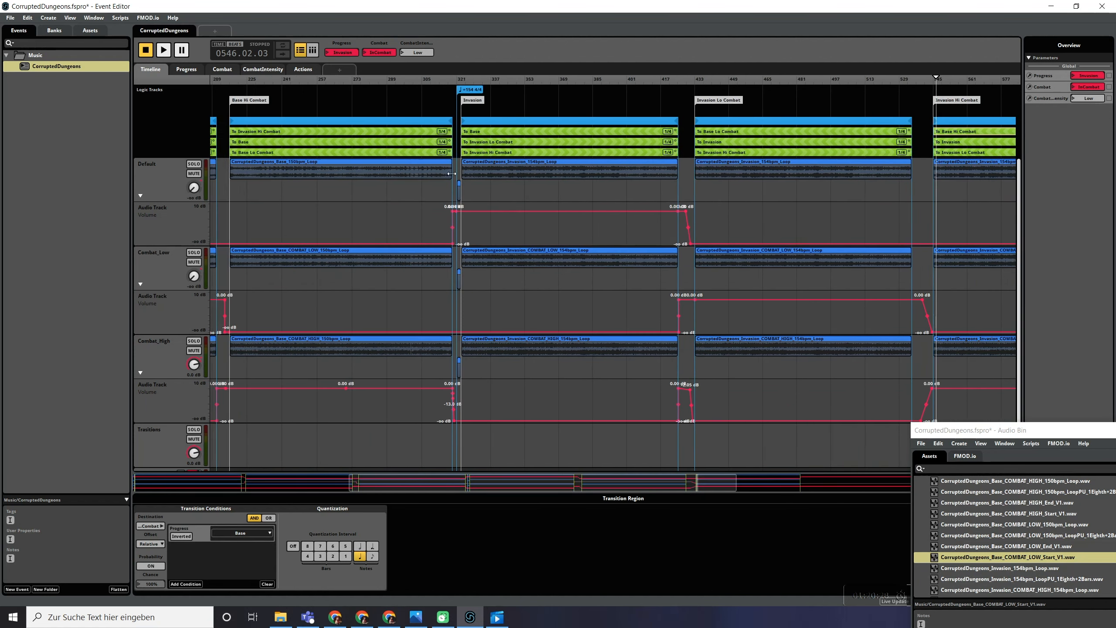
pyautogui.hscroll(-2, 405, 195)
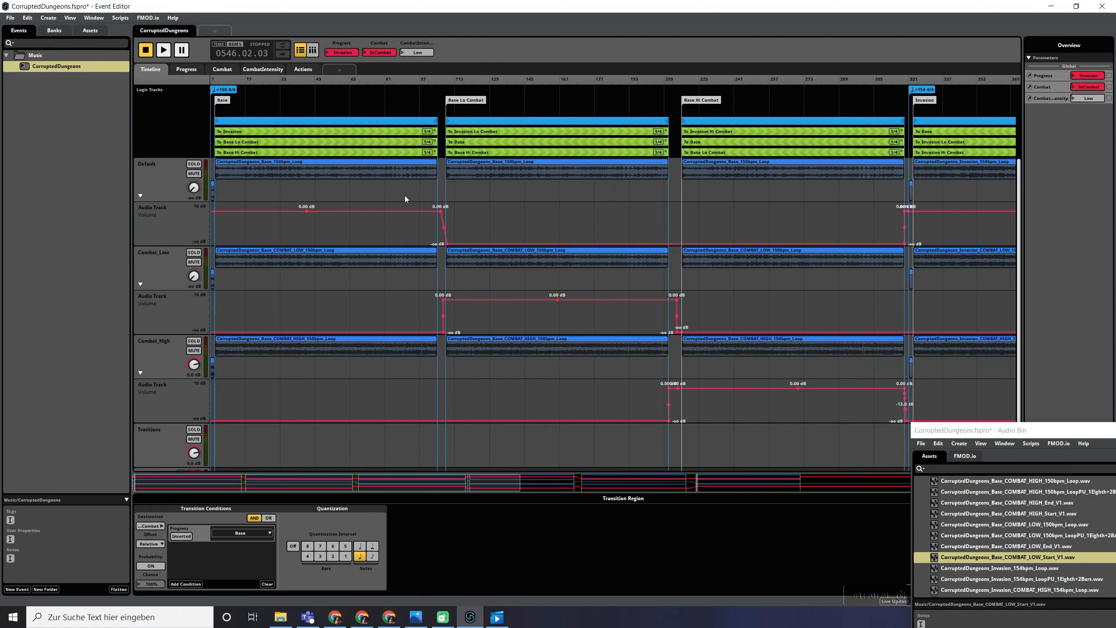
pyautogui.click(378, 132)
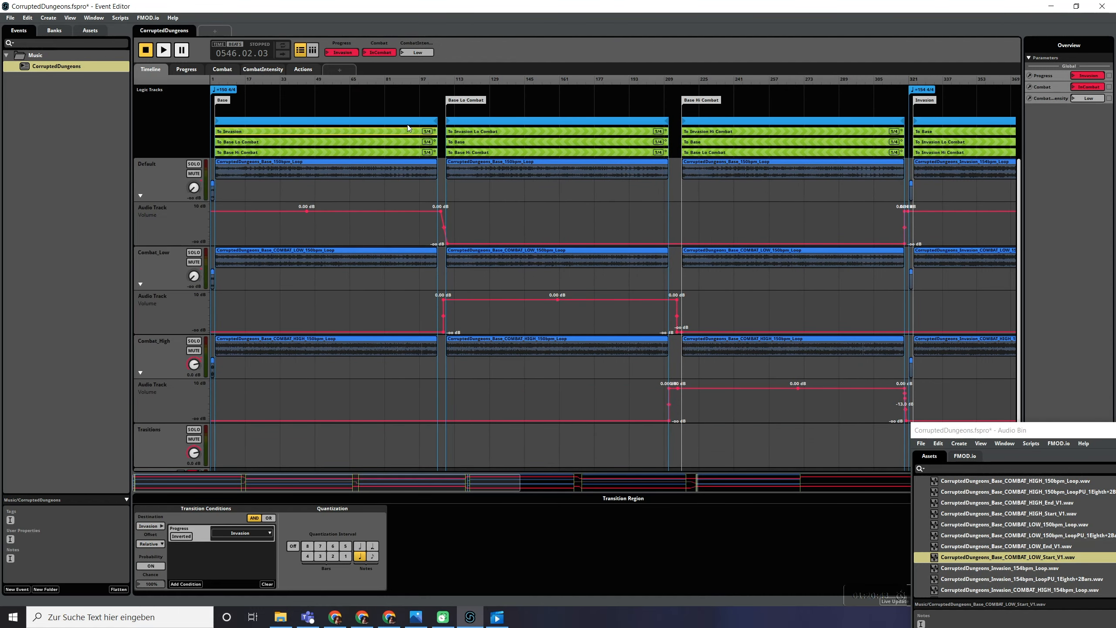
pyautogui.doubleClick(419, 134)
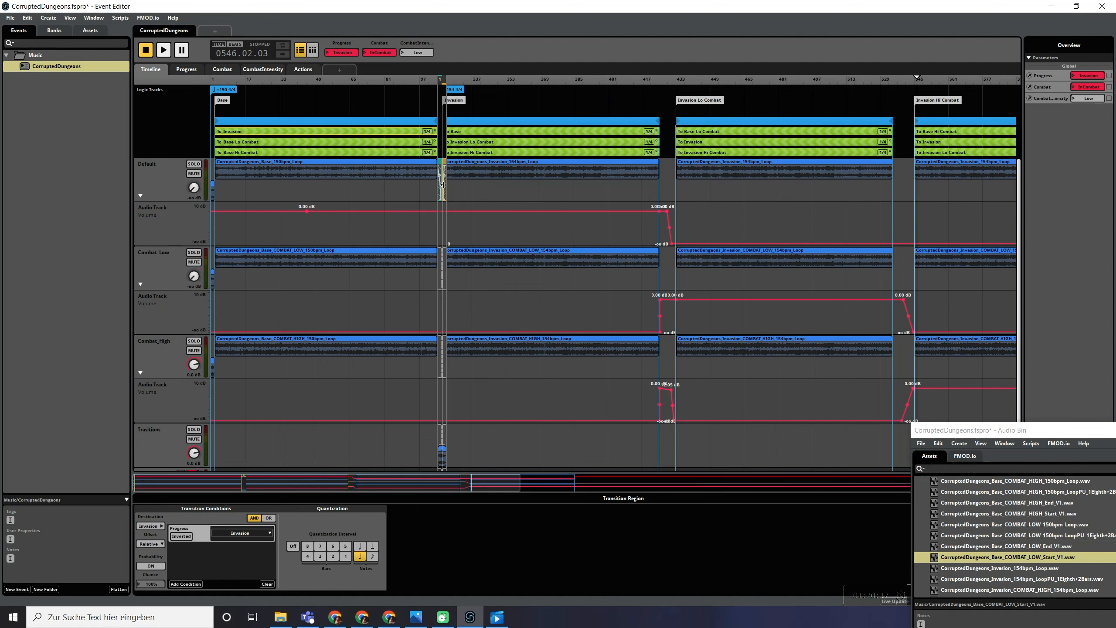
pyautogui.doubleClick(397, 136)
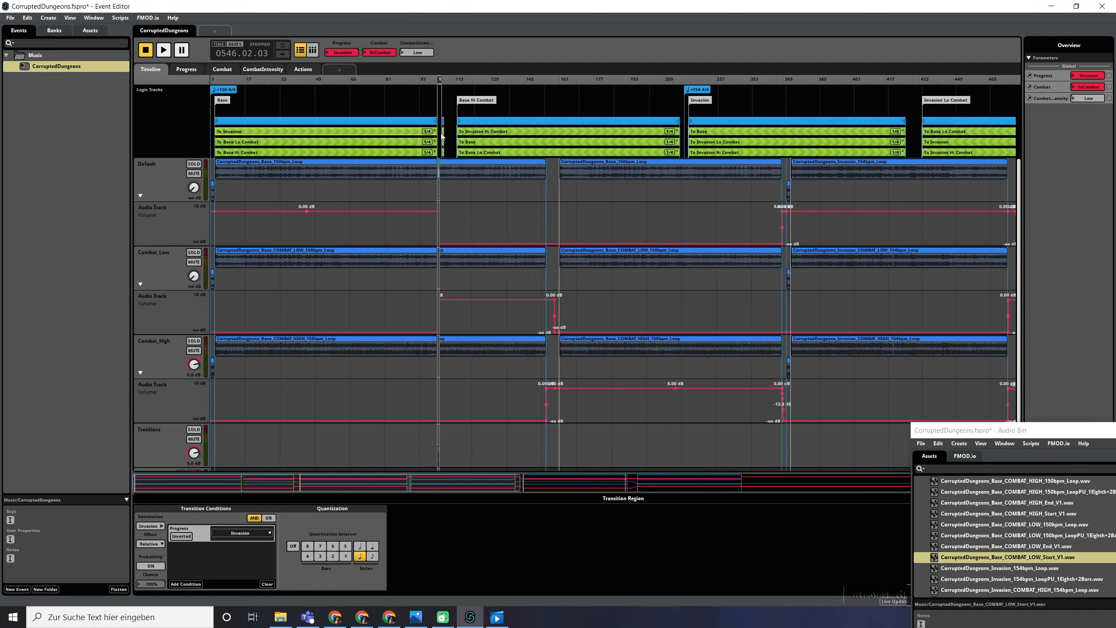
pyautogui.doubleClick(527, 133)
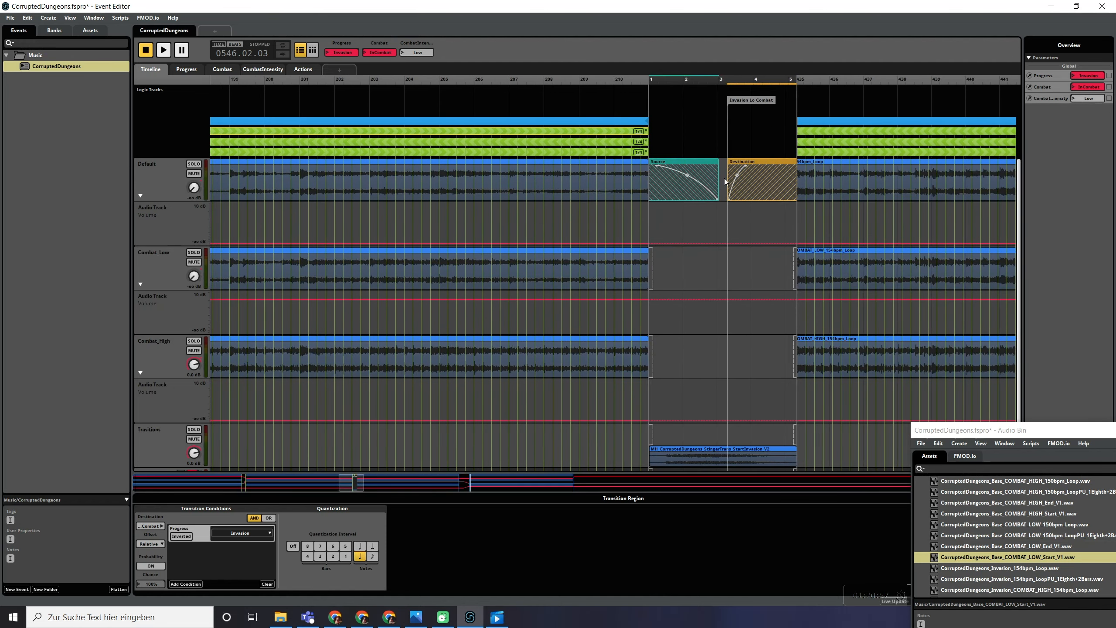
# - Replace the Default track's source and destination fades in the transition with fades of about two bars each on the Combat_Low track
pyautogui.click(613, 297)
pyautogui.moveTo(613, 297); pyautogui.dragTo(614, 300)
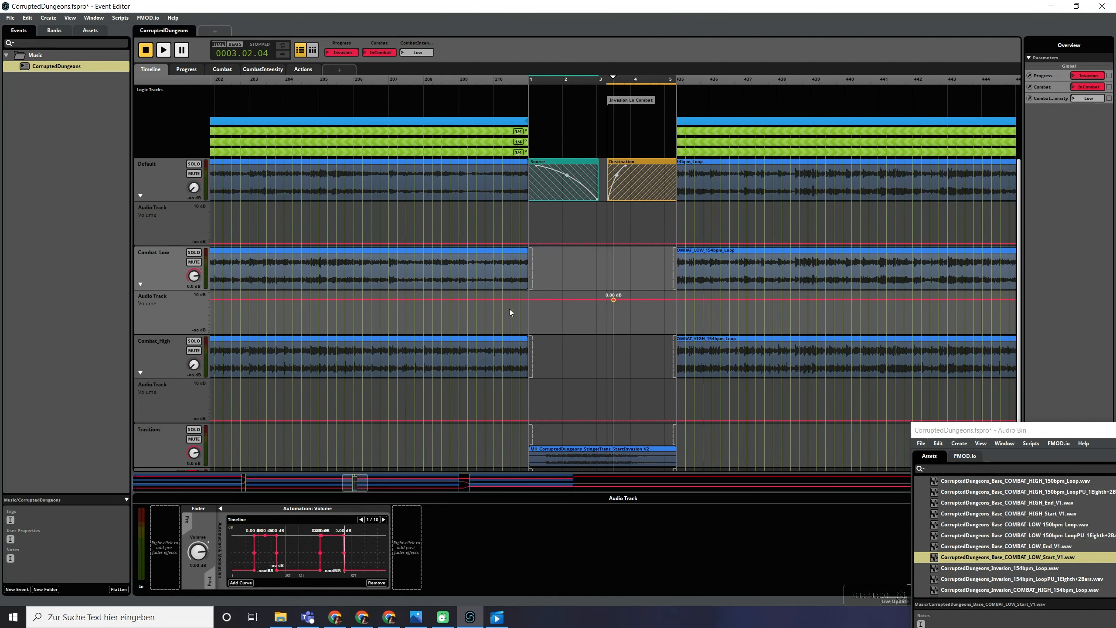
pyautogui.click(542, 203)
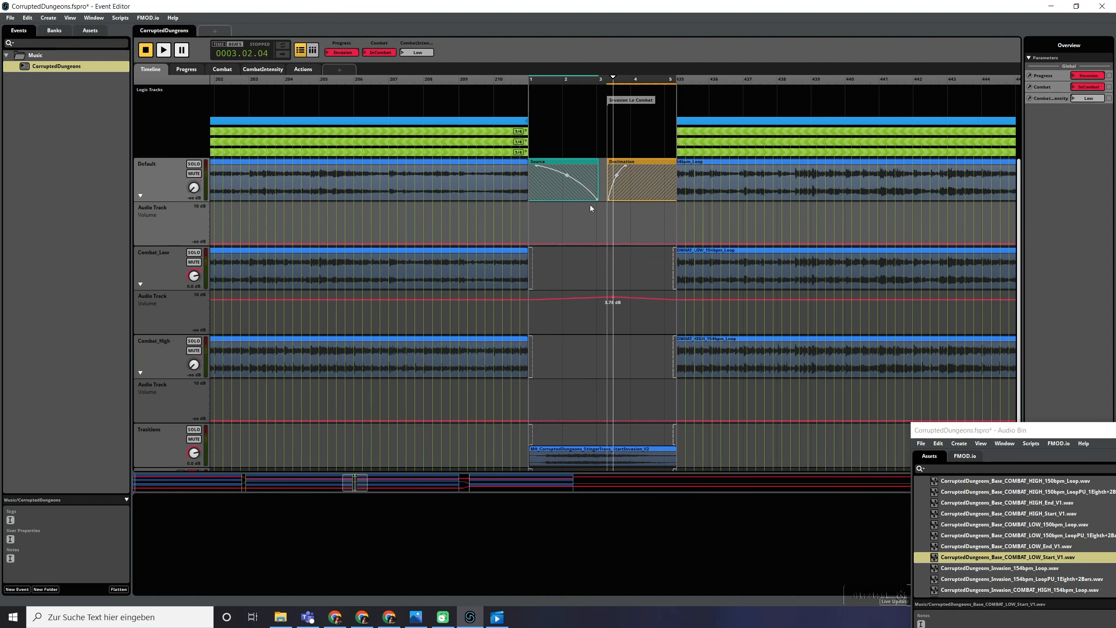
pyautogui.hotkey('ctrl', 'z')
pyautogui.hotkey('ctrl', 'z')
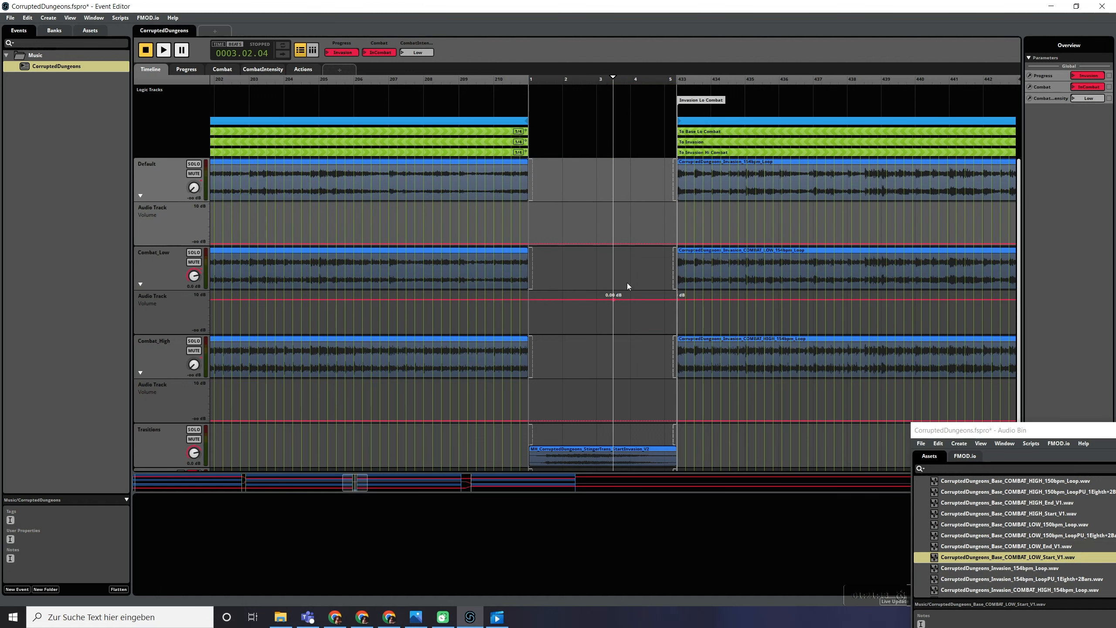
pyautogui.moveTo(676, 285)
pyautogui.mouseDown()
pyautogui.moveTo(599, 285)
pyautogui.moveTo(628, 256)
pyautogui.mouseUp()
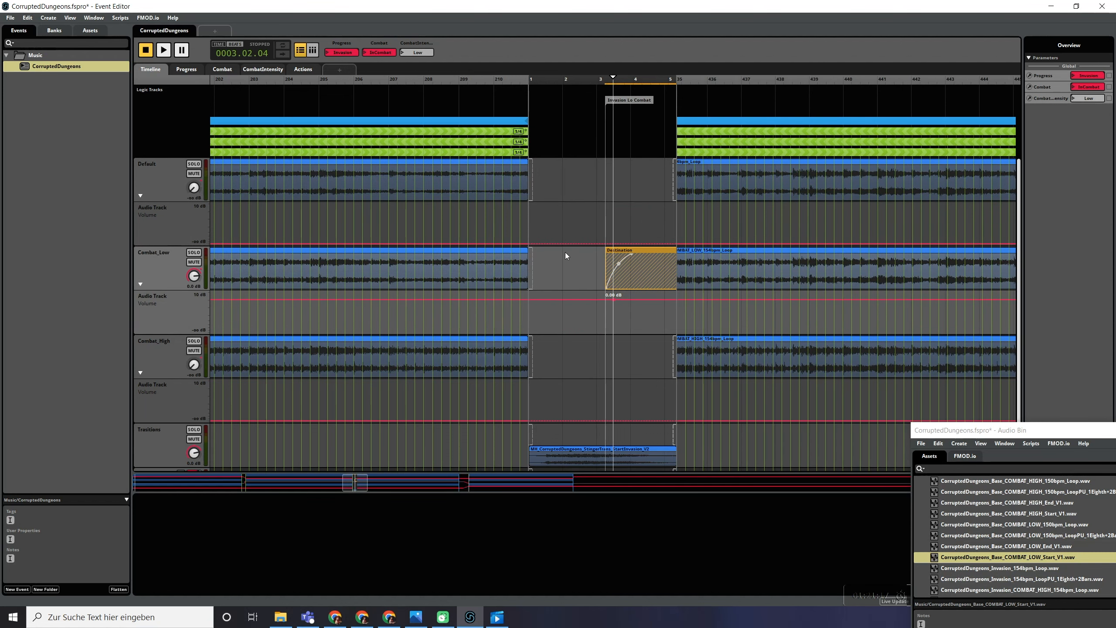
pyautogui.moveTo(527, 281)
pyautogui.mouseDown()
pyautogui.moveTo(600, 283)
pyautogui.moveTo(529, 253)
pyautogui.mouseUp()
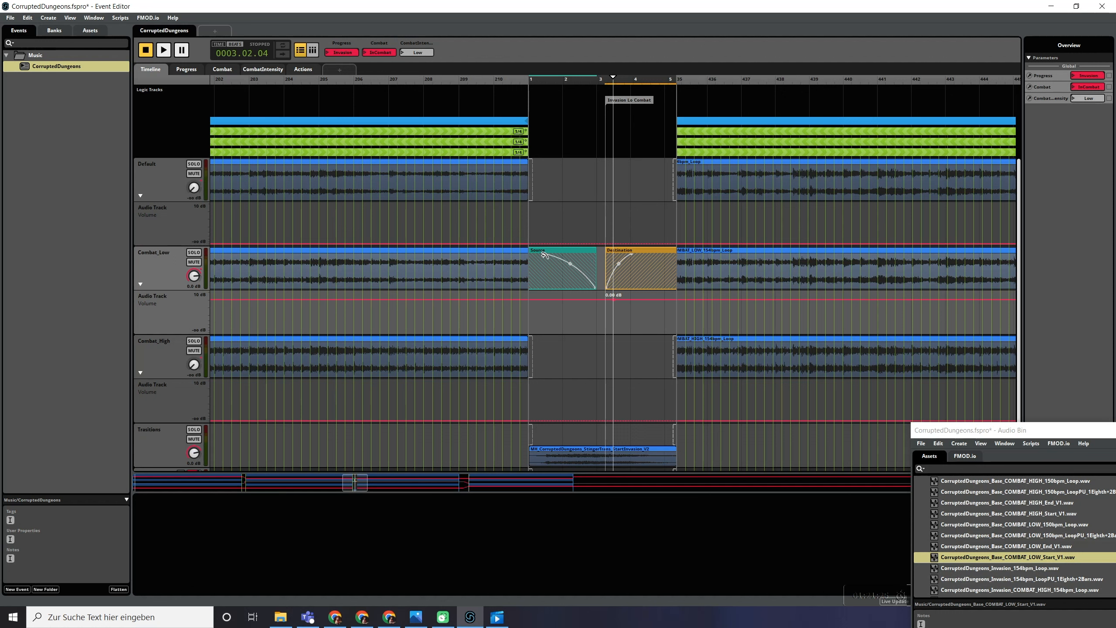
# - Audition the transition from bar 204 by switching Progress from Base to Invasion during playback, stop, and save the project
pyautogui.click(288, 80)
pyautogui.click(346, 52)
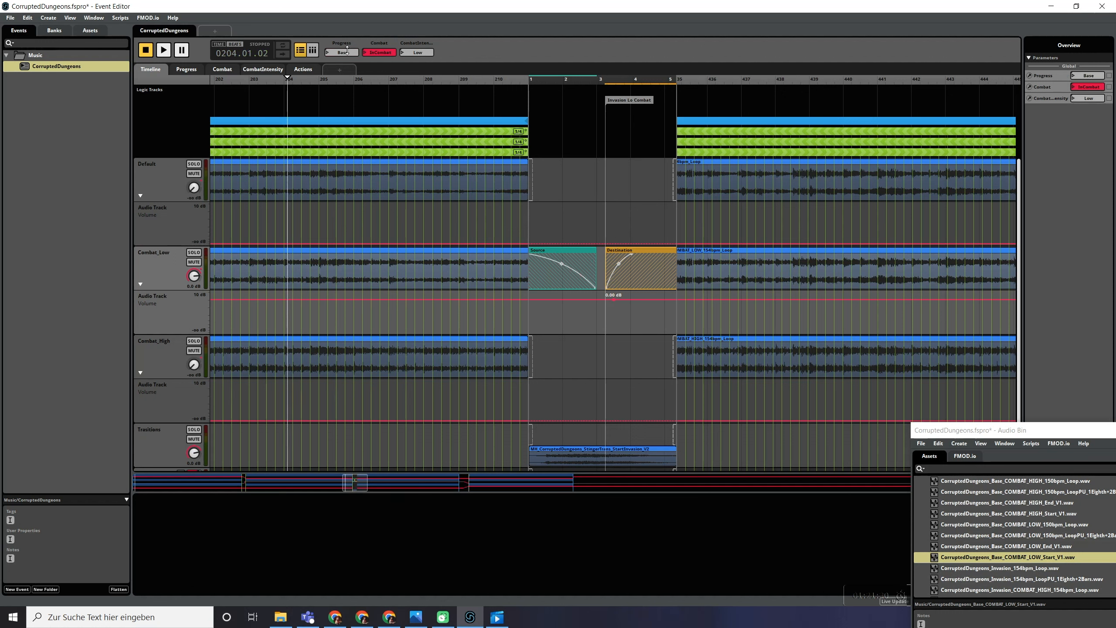
pyautogui.press('space')
pyautogui.click(351, 52)
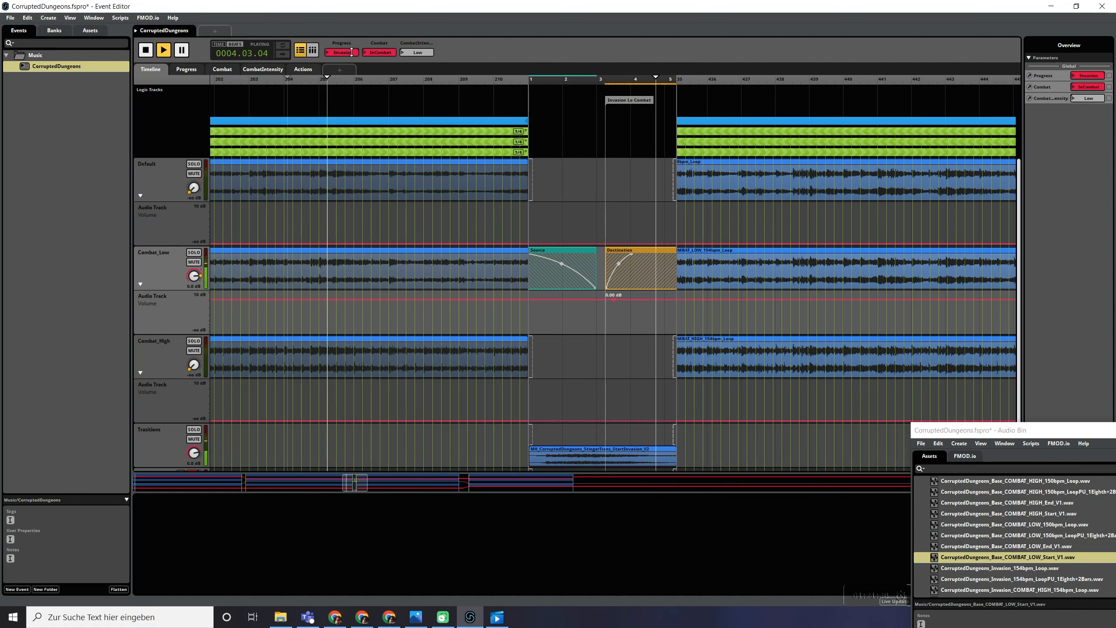
pyautogui.press('space')
pyautogui.hscroll(3, 491, 390)
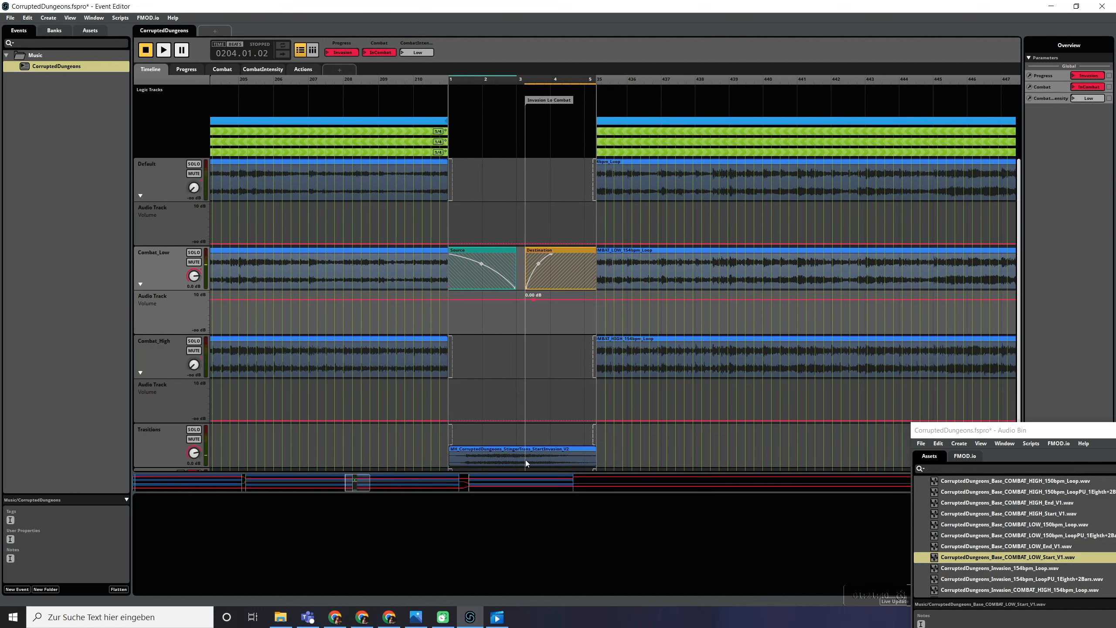
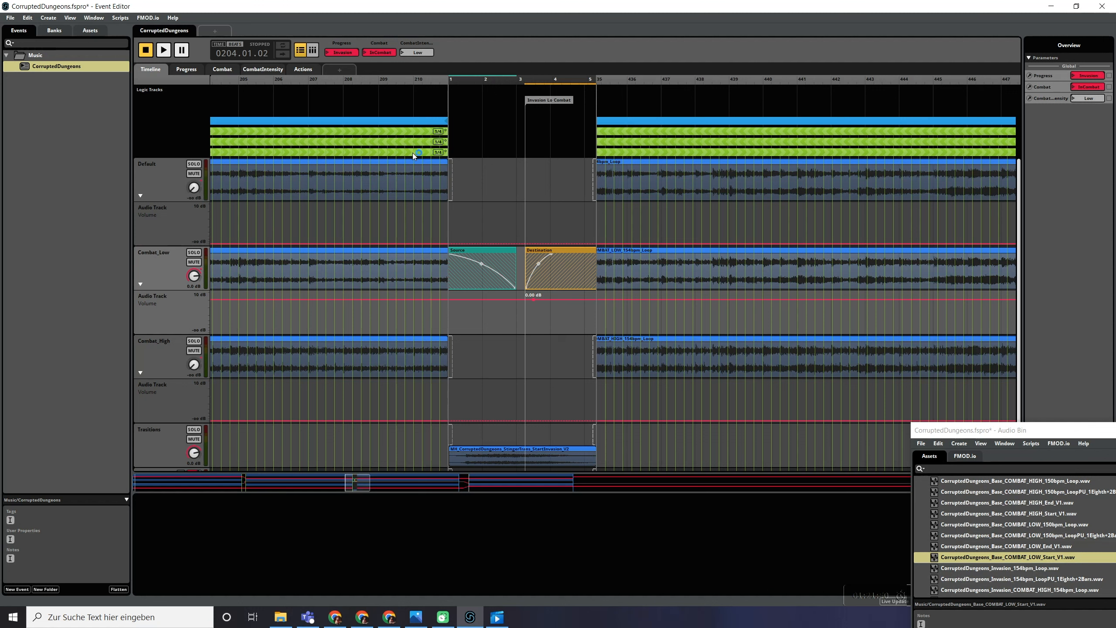
pyautogui.hotkey('ctrl', 's')
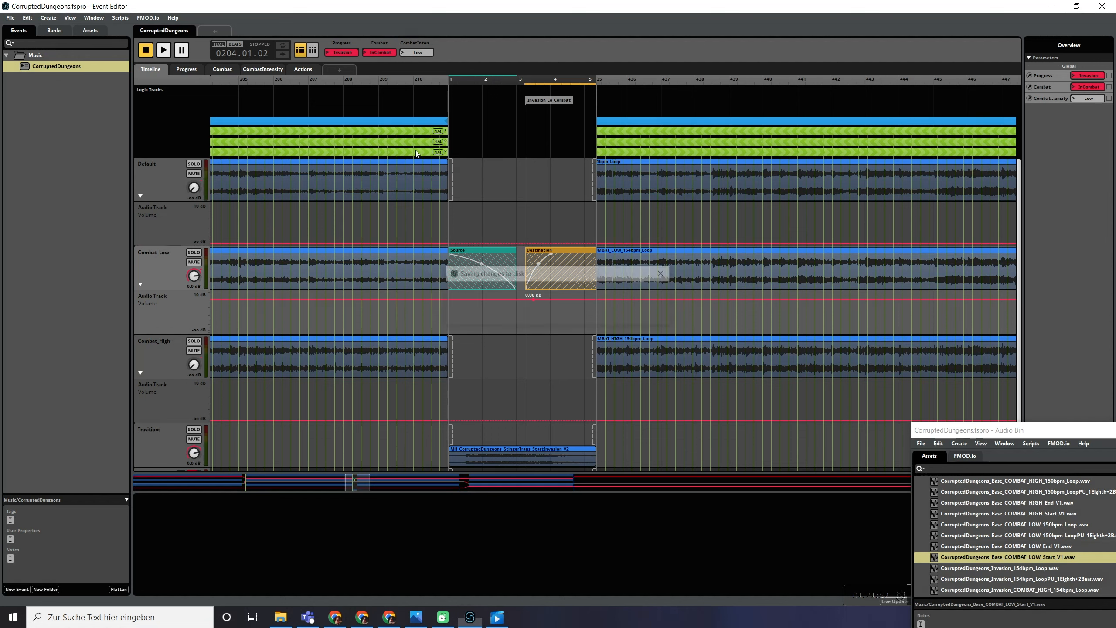
# - Close the Base Lo Combat transition timeline and find the Base Hi Combat loop's To Invasion Hi Combat transition timeline
pyautogui.doubleClick(415, 150)
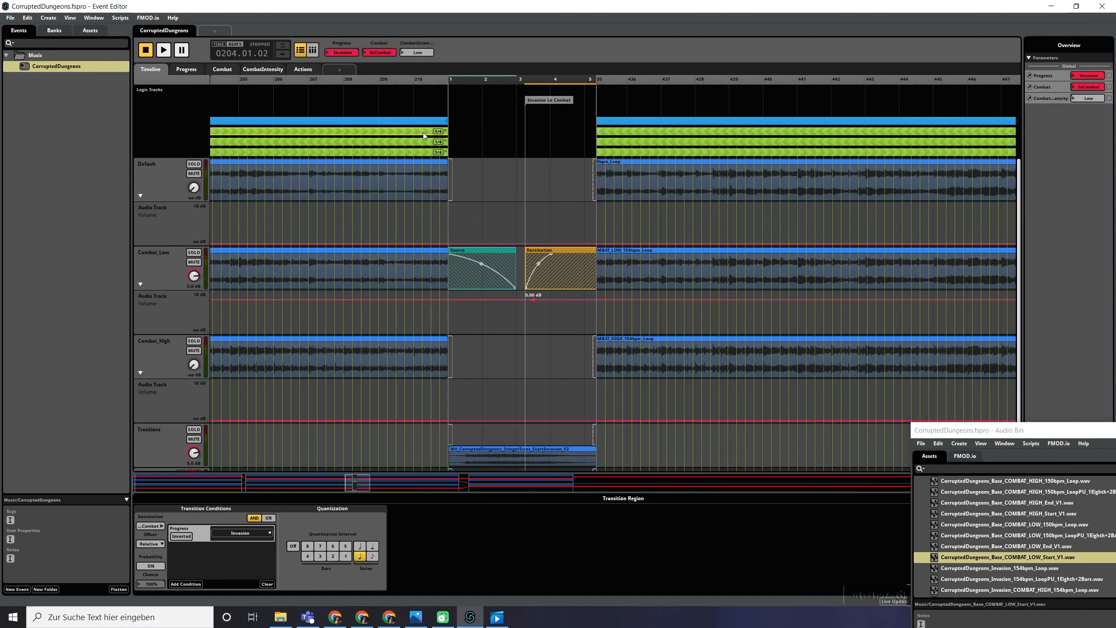
pyautogui.hscroll(2, 536, 262)
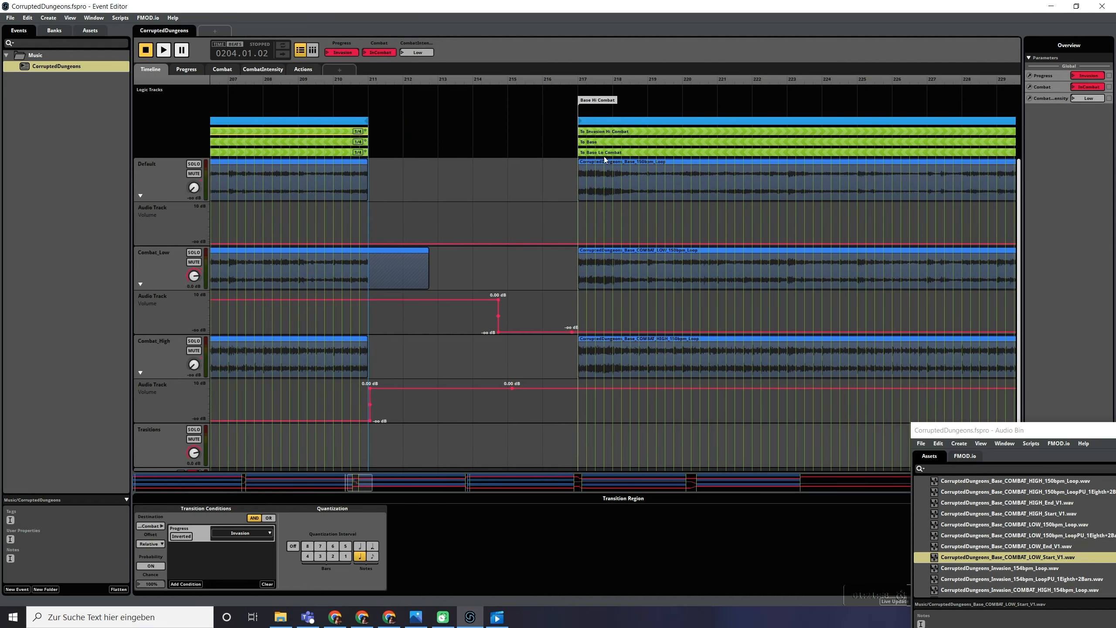
pyautogui.hscroll(3, 595, 144)
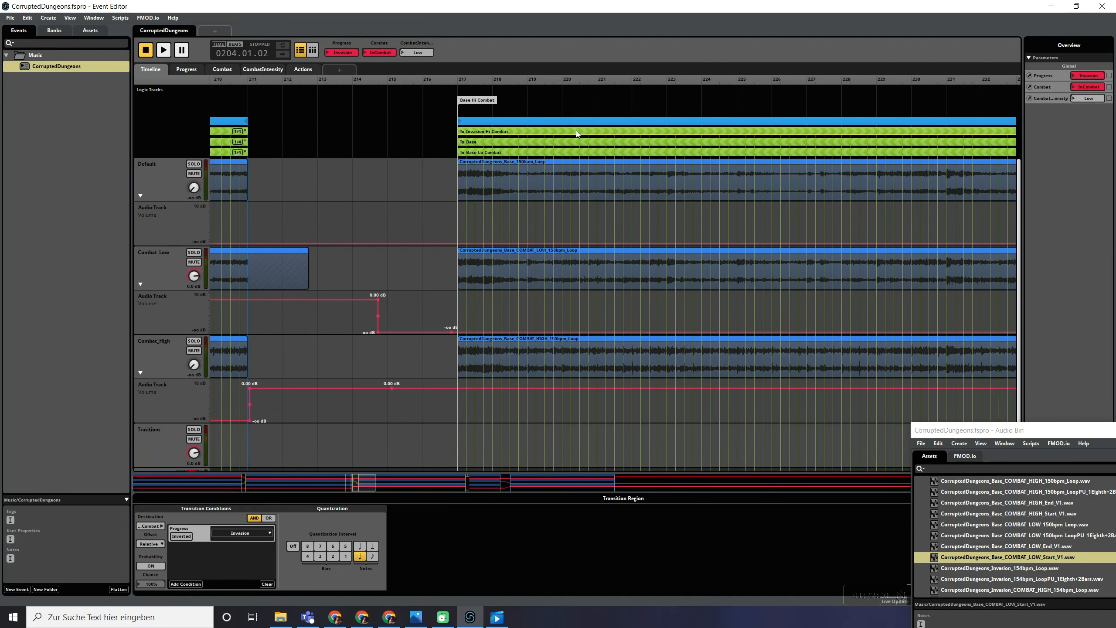
pyautogui.hscroll(6, 637, 232)
pyautogui.hscroll(20, 679, 232)
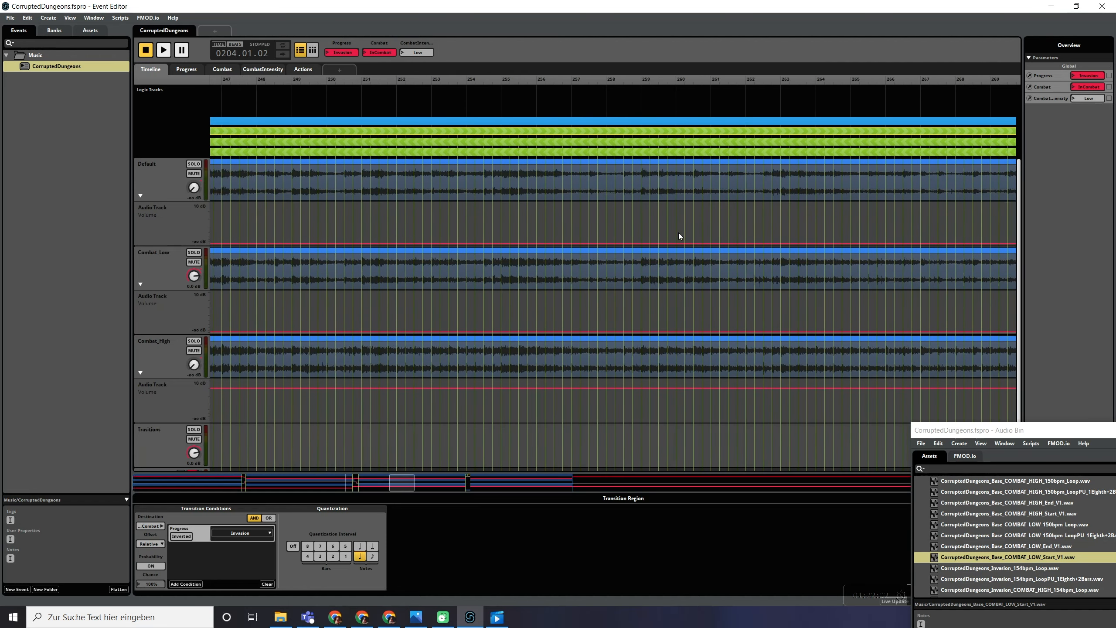
pyautogui.hscroll(20, 675, 273)
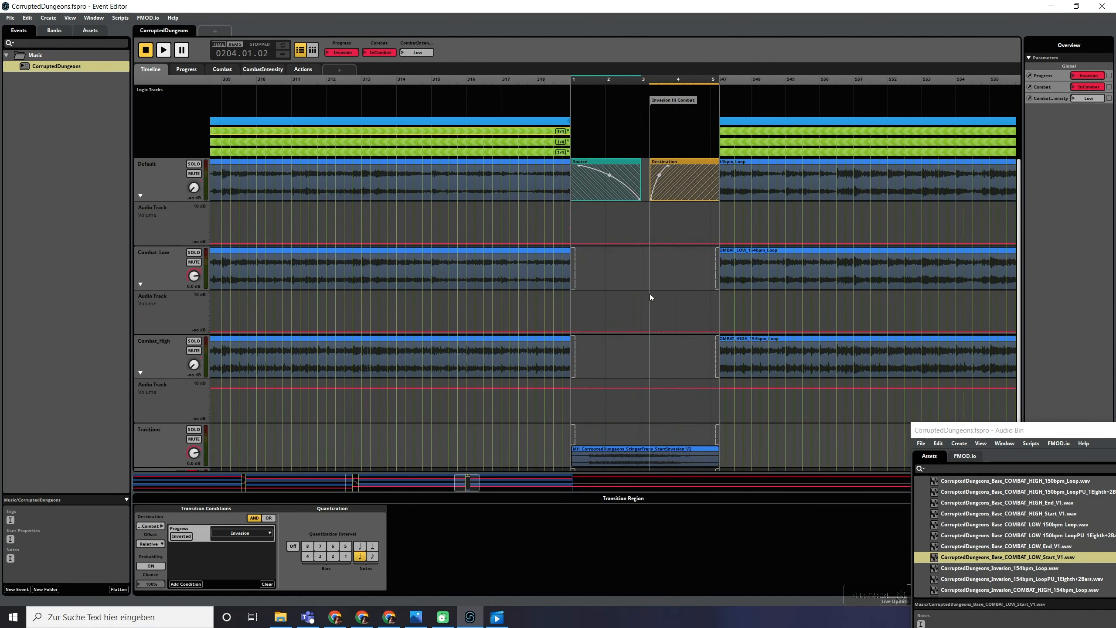
# - Replace the transition's Default fades with source and destination fades on Combat_High, and add a 0 dB volume point to that track's automation
pyautogui.moveTo(414, 357)
pyautogui.mouseDown()
pyautogui.moveTo(480, 355)
pyautogui.moveTo(422, 343)
pyautogui.mouseUp()
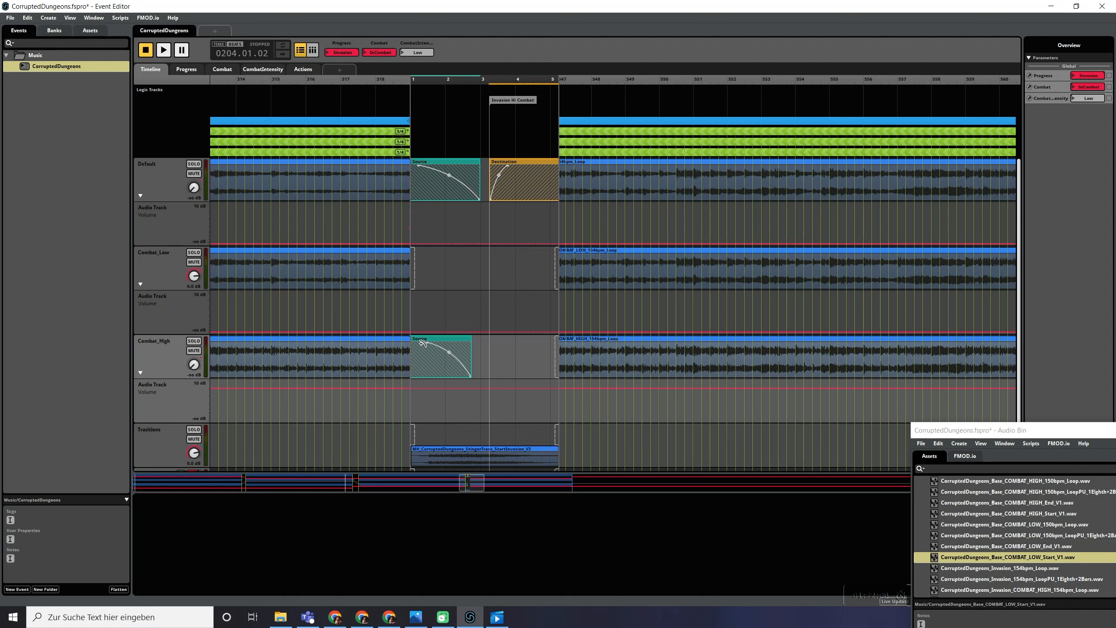
pyautogui.moveTo(554, 352); pyautogui.dragTo(514, 346)
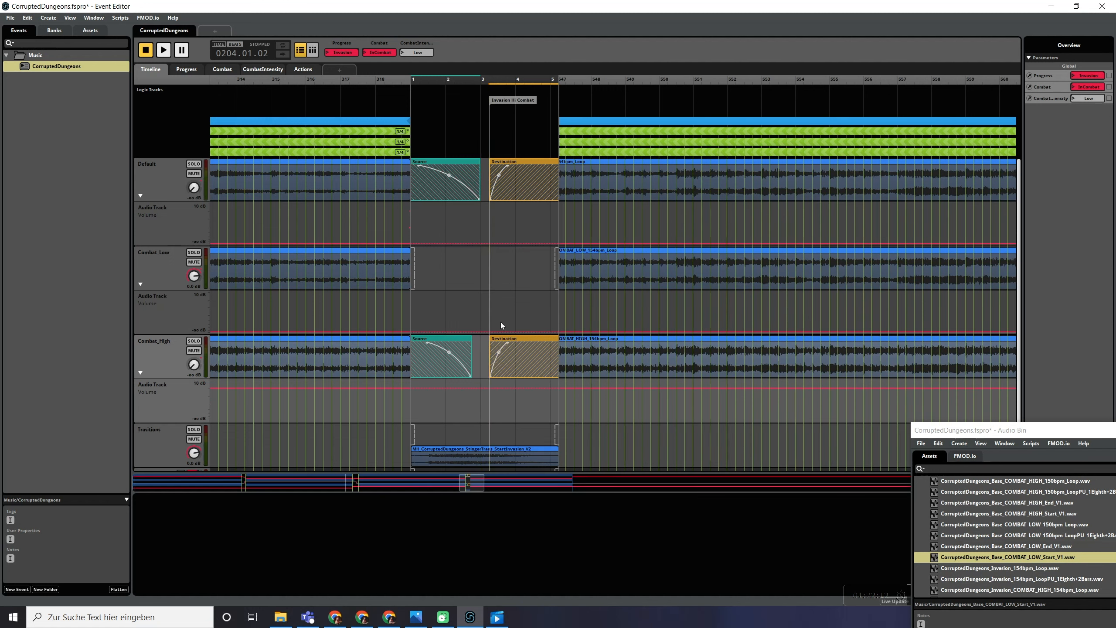
pyautogui.doubleClick(493, 184)
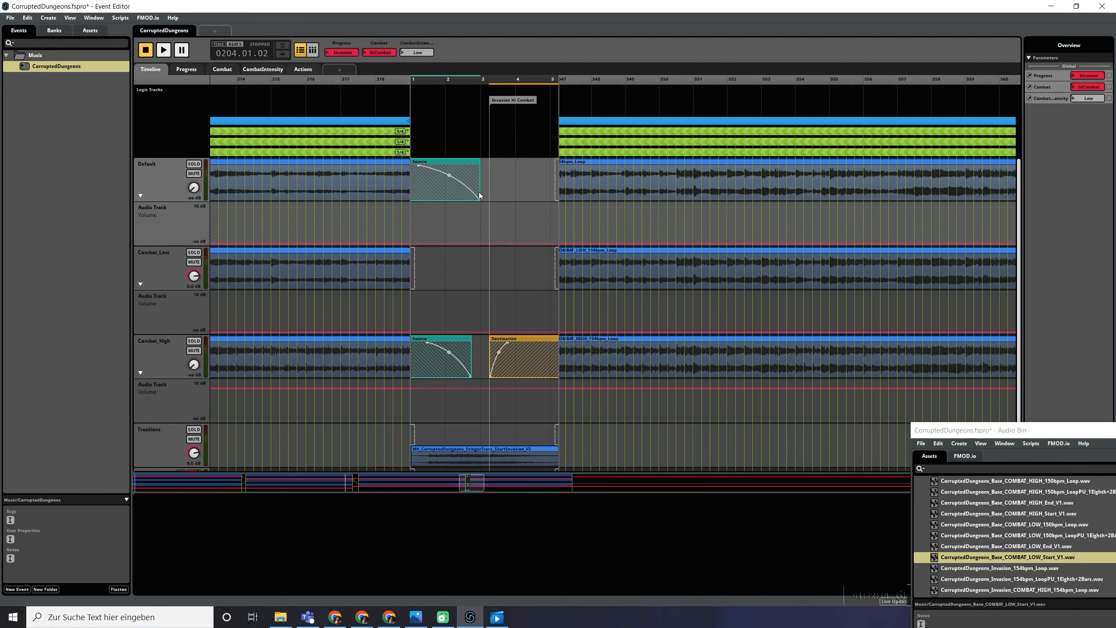
pyautogui.doubleClick(479, 190)
pyautogui.click(482, 388)
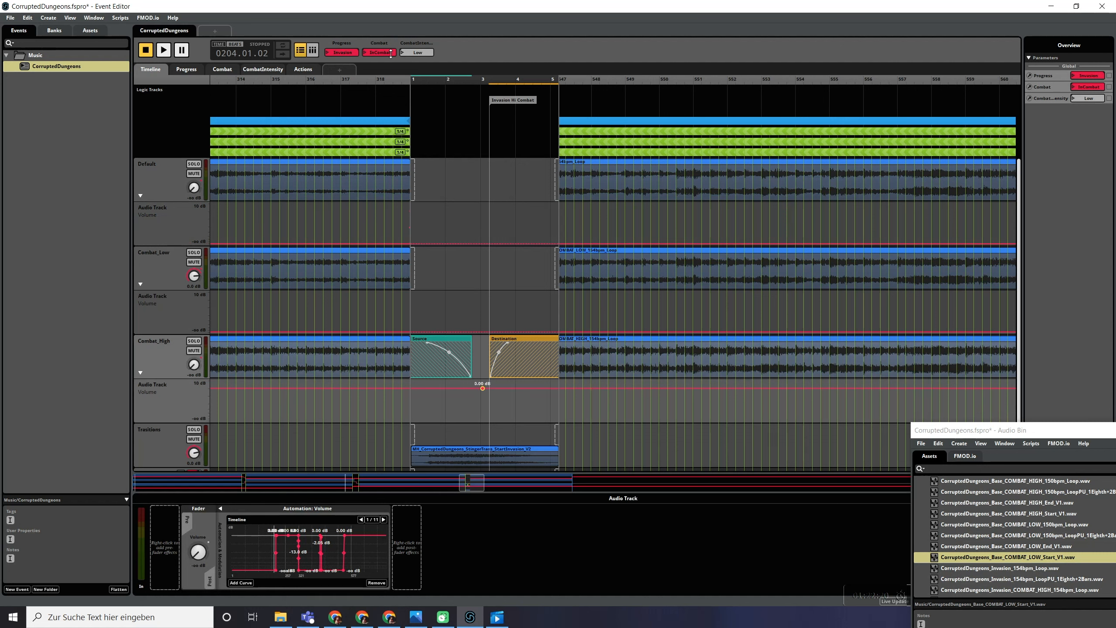
# - Audition the transition from just before bar 315 with CombatIntensity High, switching Progress from Base to Invasion during playback, and stop
pyautogui.moveTo(417, 52); pyautogui.dragTo(417, 40)
pyautogui.click(270, 82)
pyautogui.moveTo(342, 52); pyautogui.dragTo(342, 61)
pyautogui.press('space')
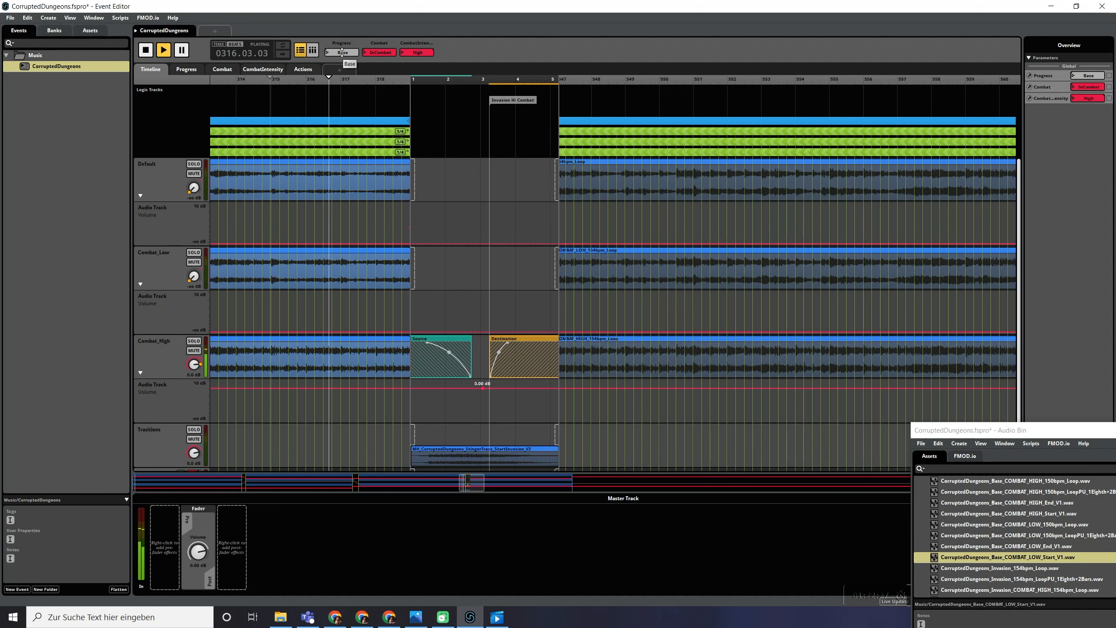
pyautogui.moveTo(342, 52); pyautogui.dragTo(344, 50)
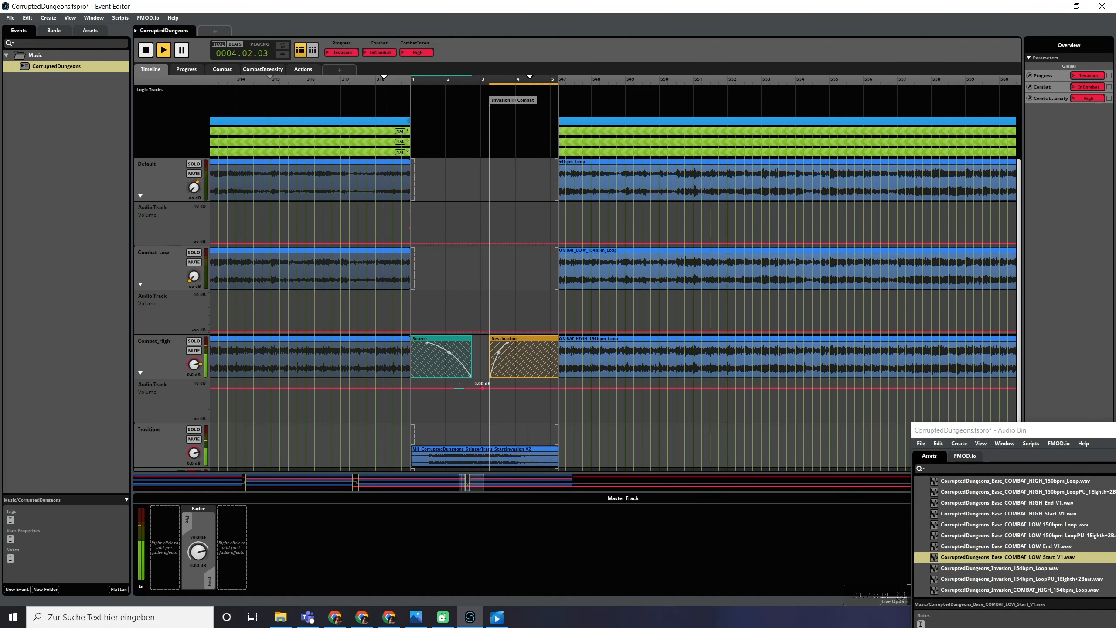
pyautogui.press('space')
# - Extend Combat_High's source fade linearly to transition bar 3, start the destination there, and audition the switch from Base to Invasion
pyautogui.moveTo(472, 376)
pyautogui.mouseDown()
pyautogui.moveTo(489, 376)
pyautogui.moveTo(425, 343)
pyautogui.moveTo(441, 360)
pyautogui.mouseUp()
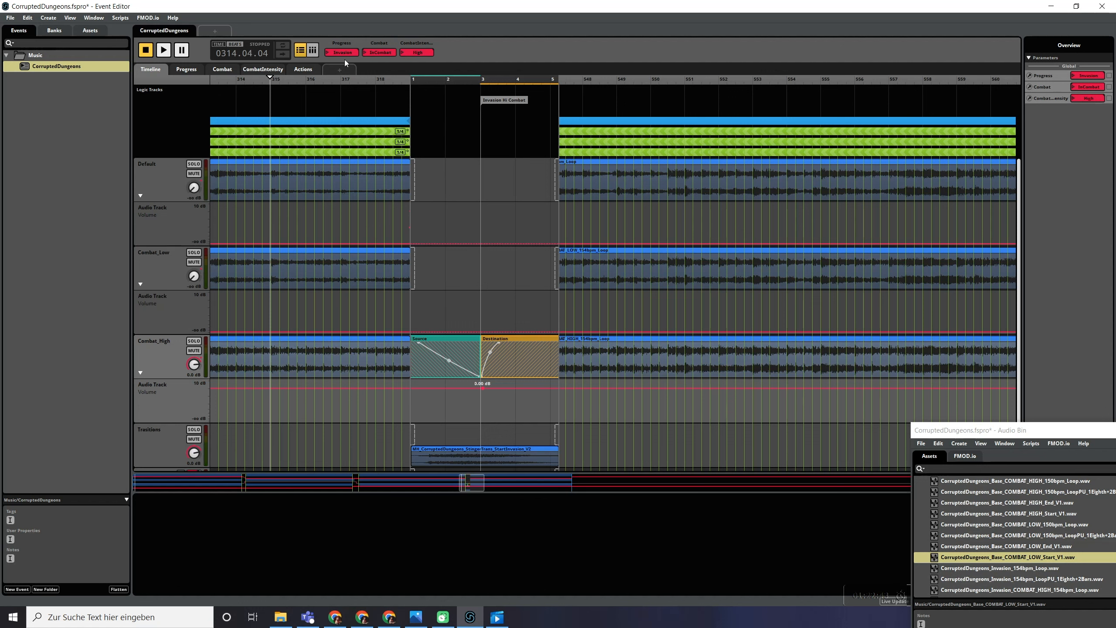
pyautogui.moveTo(348, 53); pyautogui.dragTo(348, 66)
pyautogui.press('space')
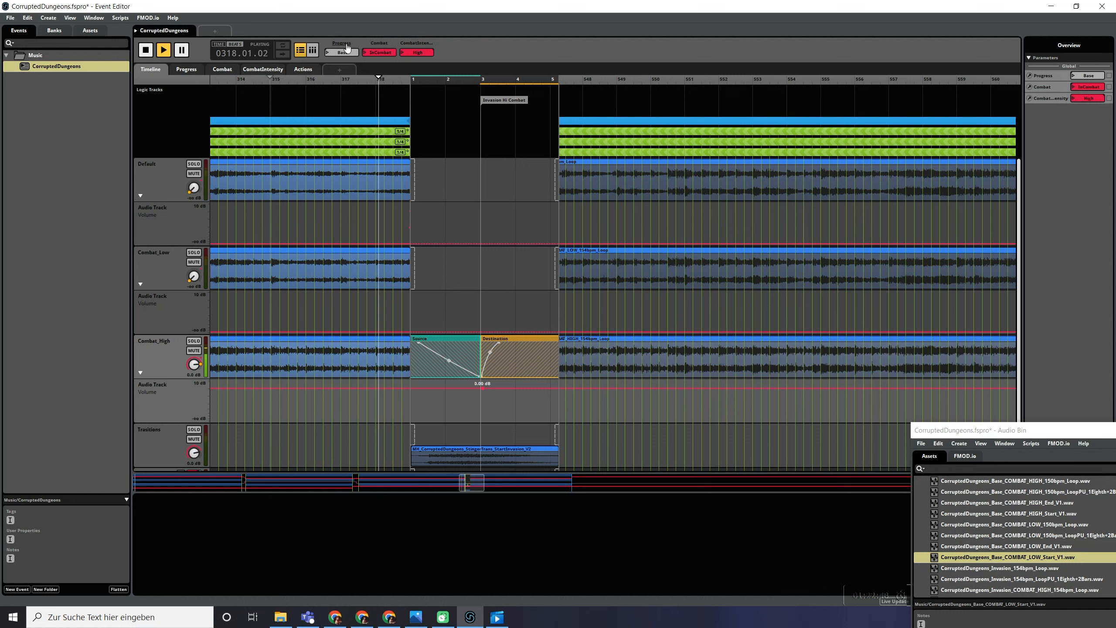
pyautogui.moveTo(347, 52); pyautogui.dragTo(347, 12)
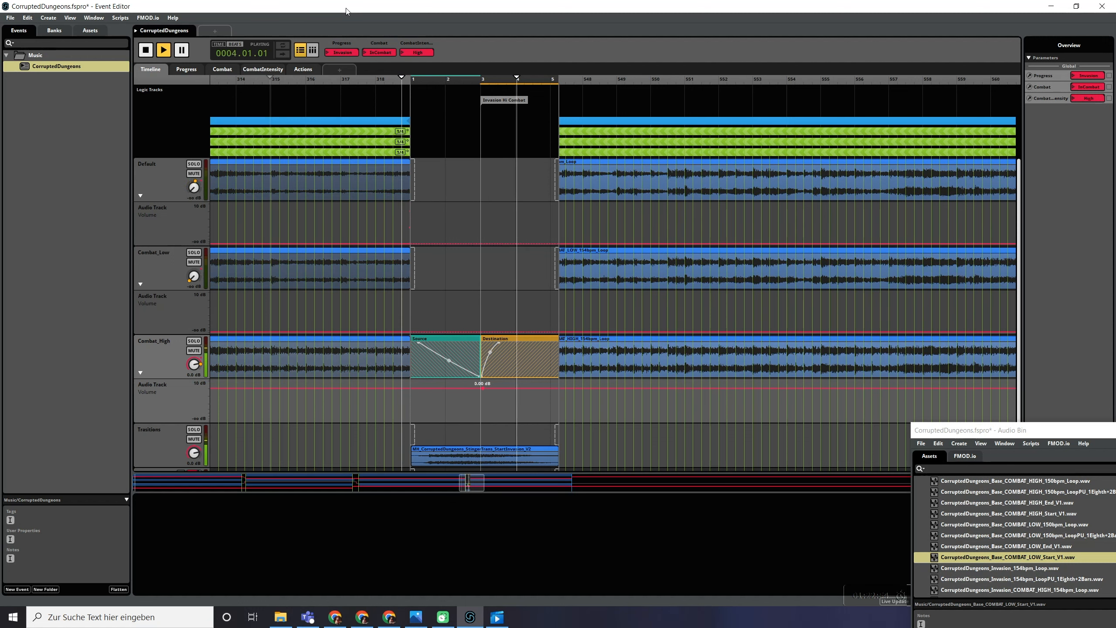
pyautogui.press('space')
# - Set the StartInvasion stinger's volume to 1 dB, audition the Base to Invasion switch again, and save the project
pyautogui.click(467, 455)
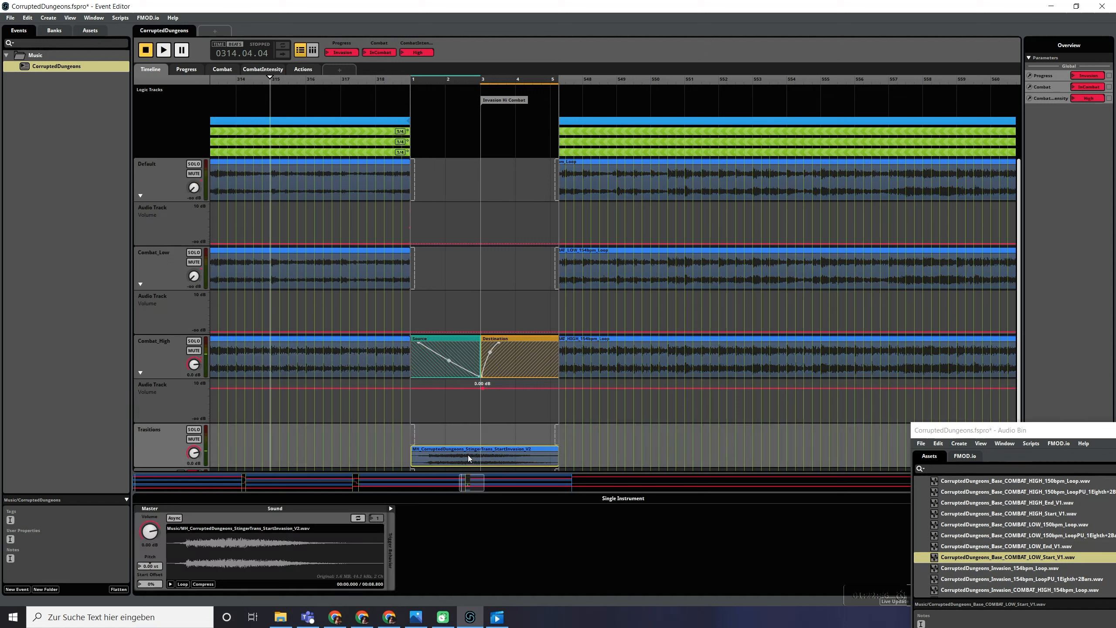
pyautogui.moveTo(150, 531); pyautogui.dragTo(150, 530)
pyautogui.moveTo(342, 53); pyautogui.dragTo(342, 62)
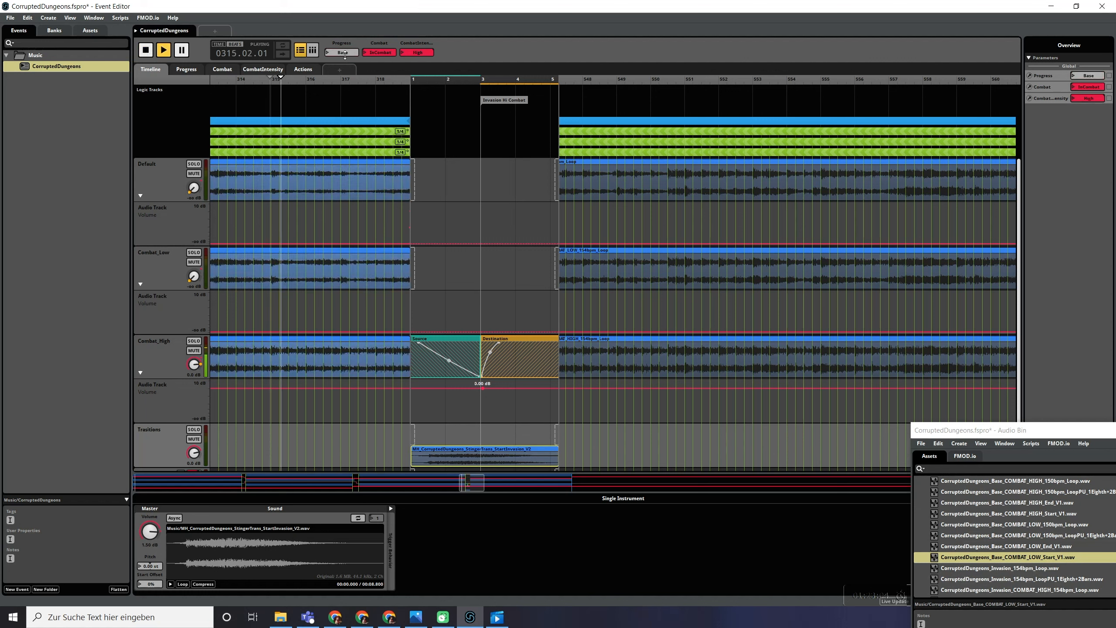
pyautogui.click(344, 52)
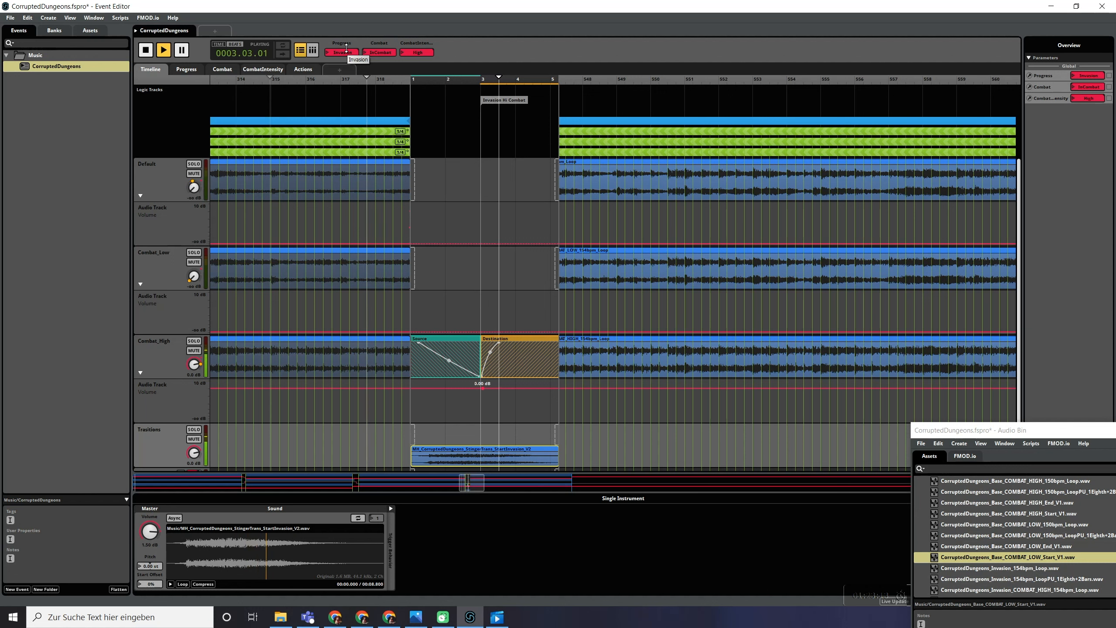
pyautogui.press('space')
pyautogui.hotkey('ctrl', 's')
# - Close the Base Hi Combat transition timeline and open the Invasion Lo Combat loop's To Base Lo Combat transition timeline
pyautogui.hscroll(1, 521, 336)
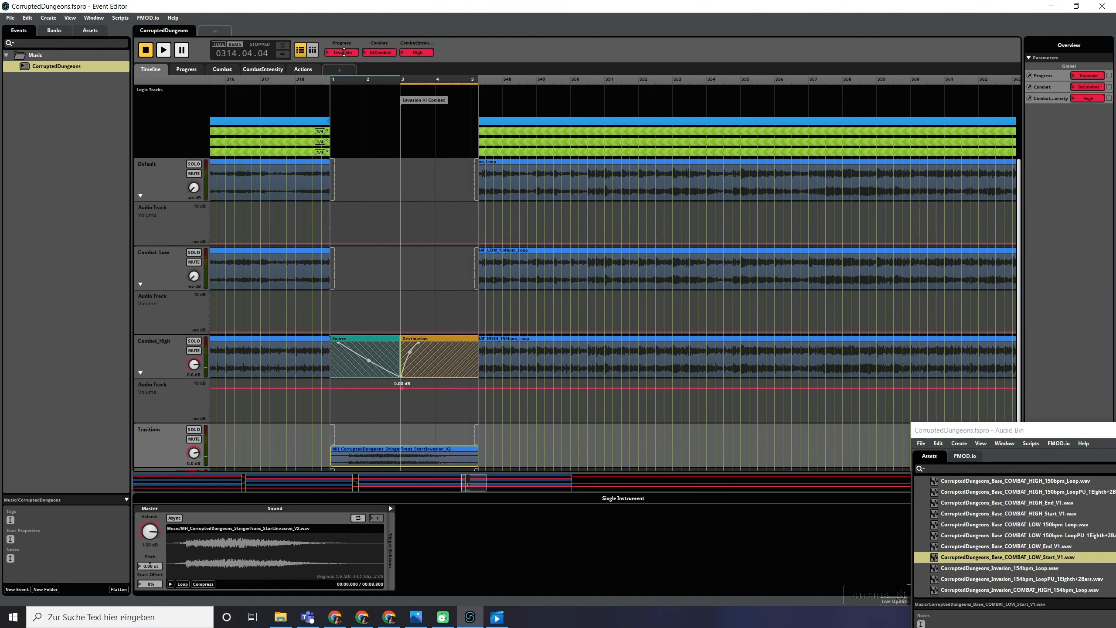
pyautogui.click(304, 134)
pyautogui.click(304, 136)
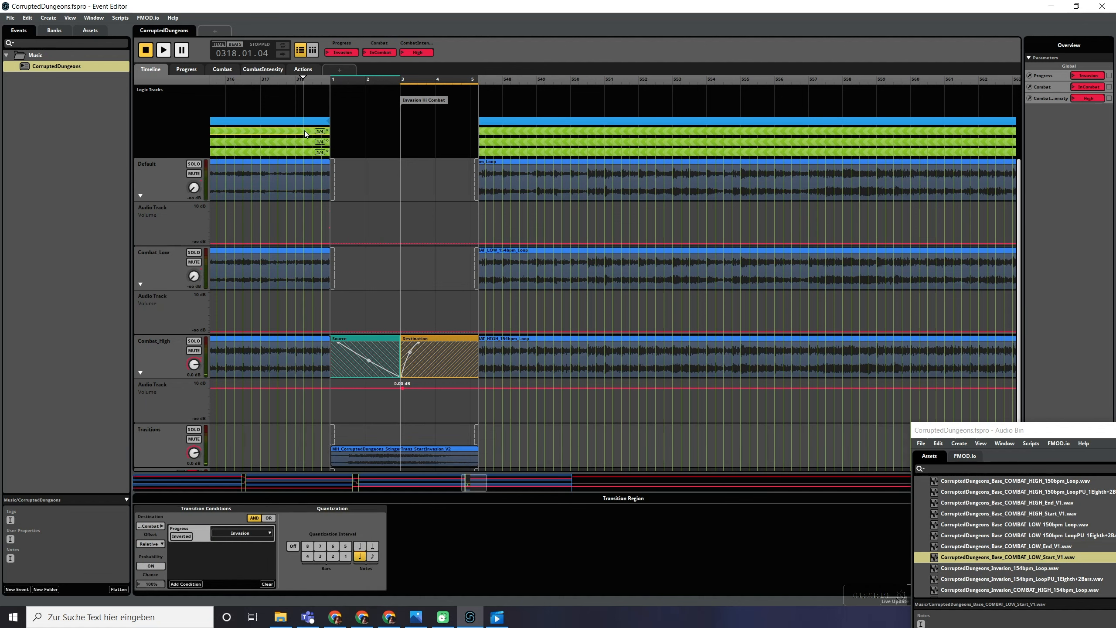
pyautogui.doubleClick(304, 132)
pyautogui.hscroll(3, 590, 171)
pyautogui.hscroll(1, 580, 167)
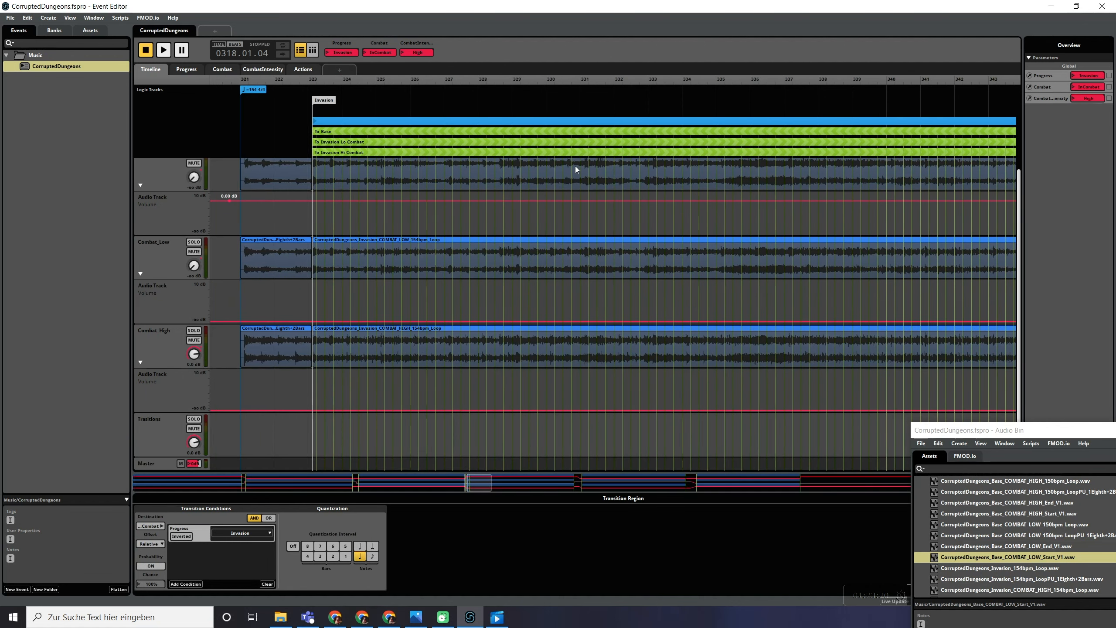
pyautogui.scroll(2, 558, 175)
pyautogui.scroll(-4, 558, 173)
pyautogui.scroll(-4, 594, 148)
pyautogui.hscroll(14, 601, 143)
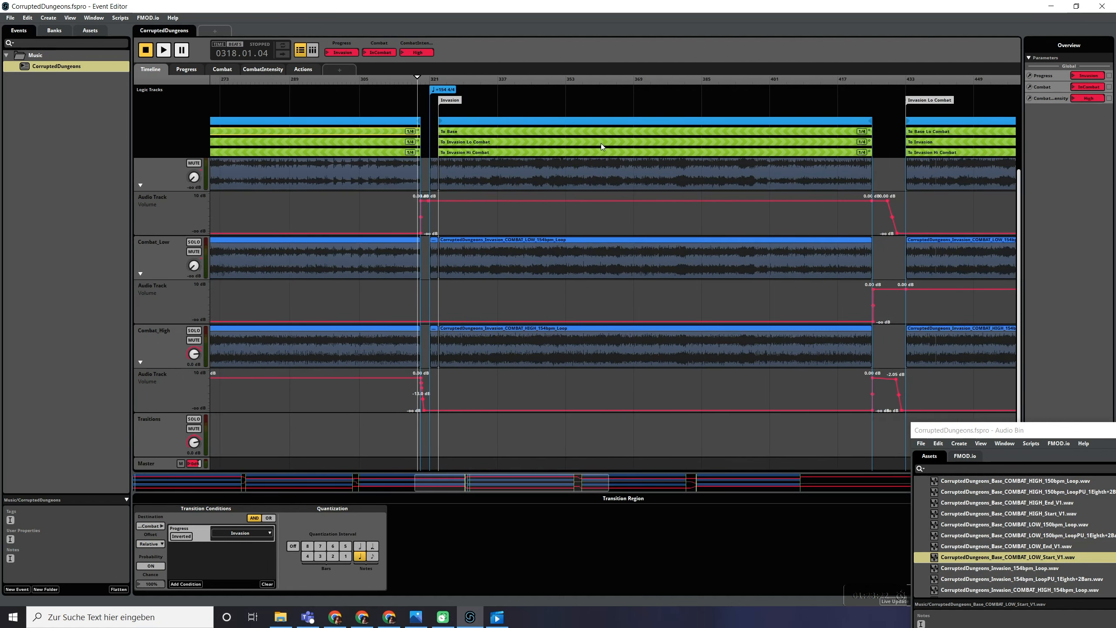
pyautogui.click(522, 130)
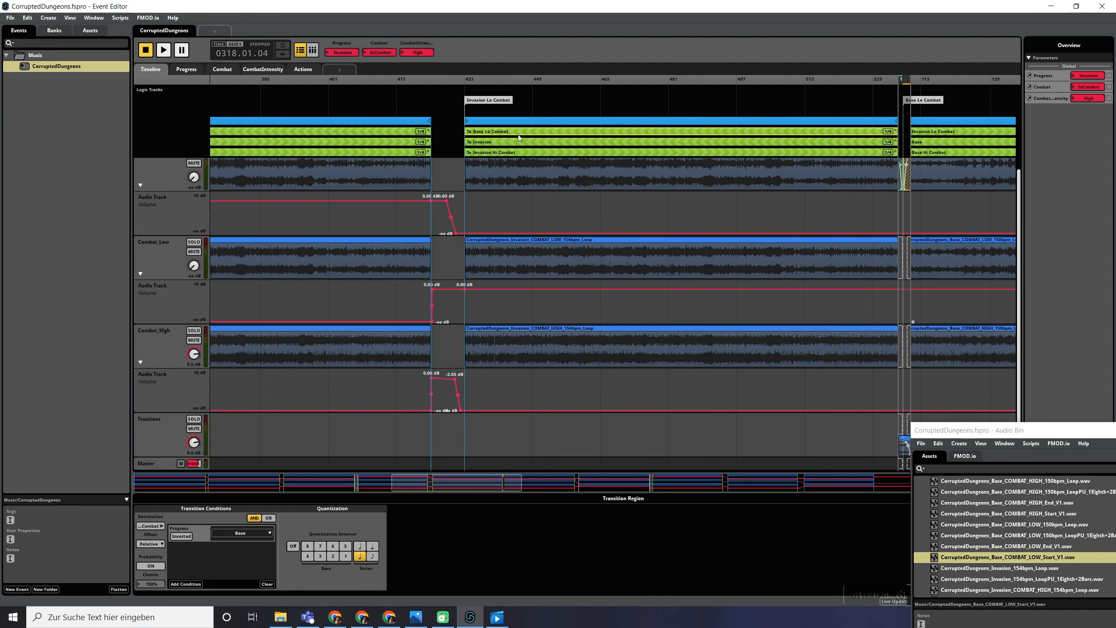
pyautogui.hscroll(3, 616, 149)
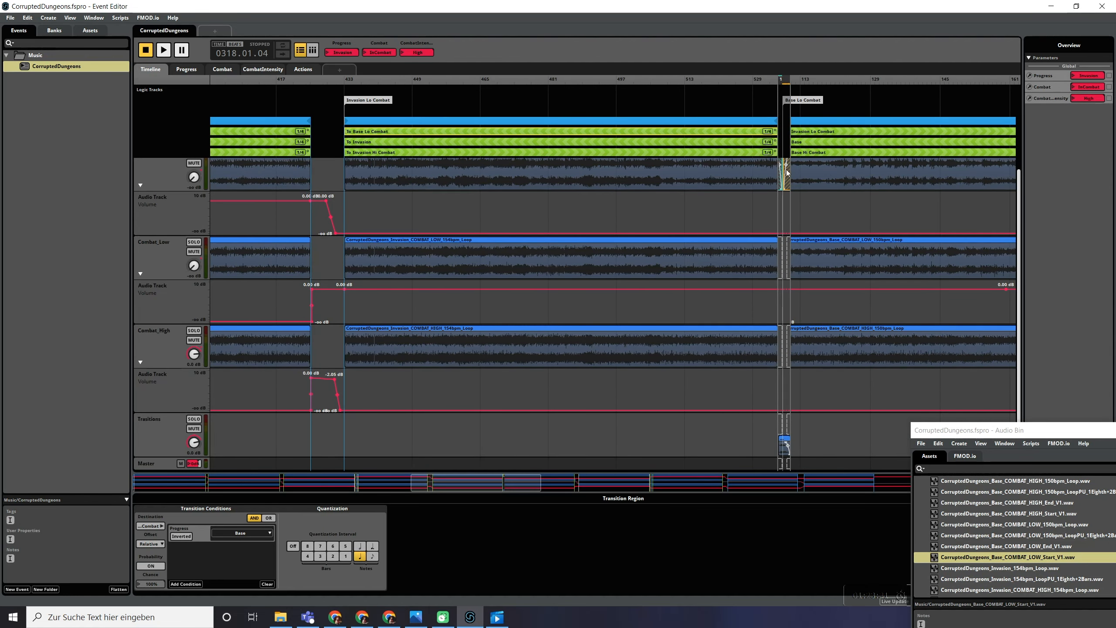
pyautogui.scroll(1, 782, 209)
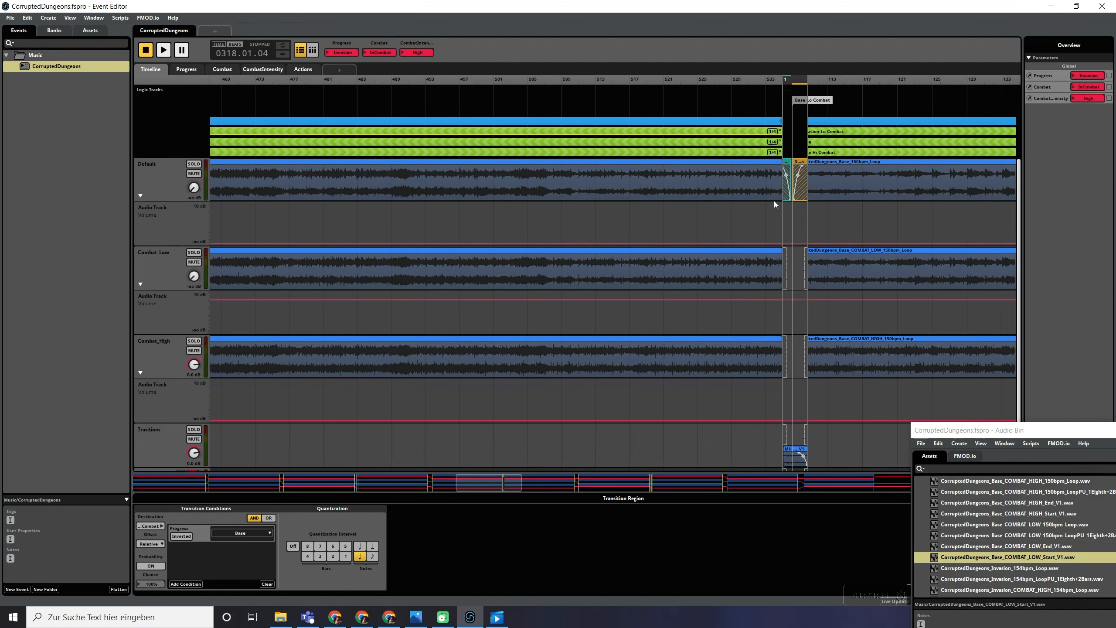
pyautogui.doubleClick(781, 199)
pyautogui.hscroll(3, 691, 194)
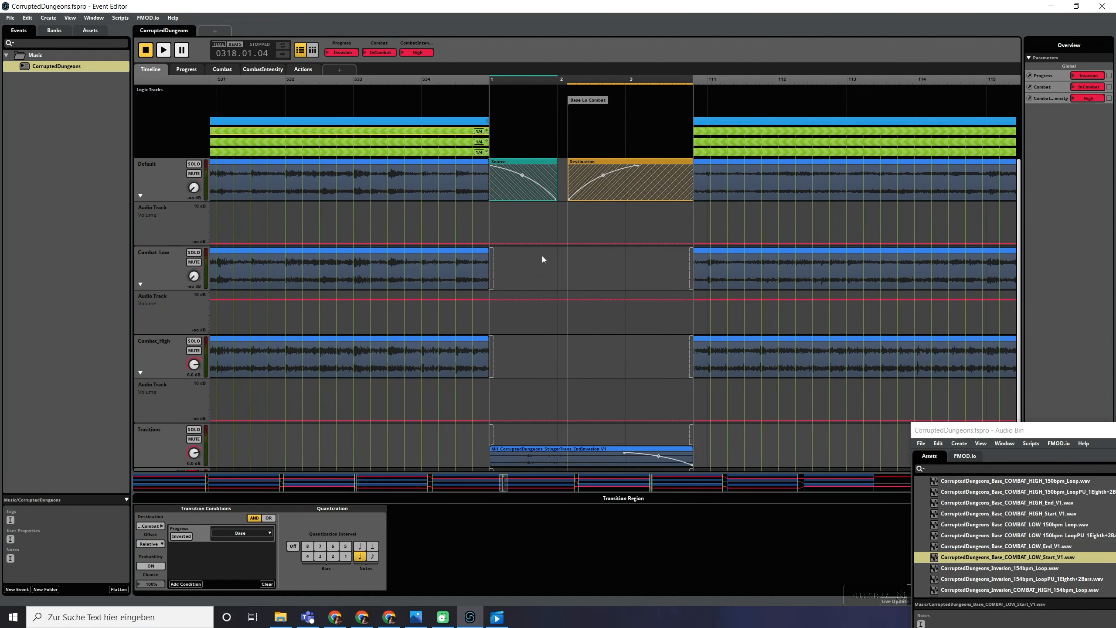
# - Move the transition's fades from Default to Combat_Low, with a source fade of about one bar, and add a 0 dB volume automation point
pyautogui.moveTo(494, 274); pyautogui.dragTo(557, 254)
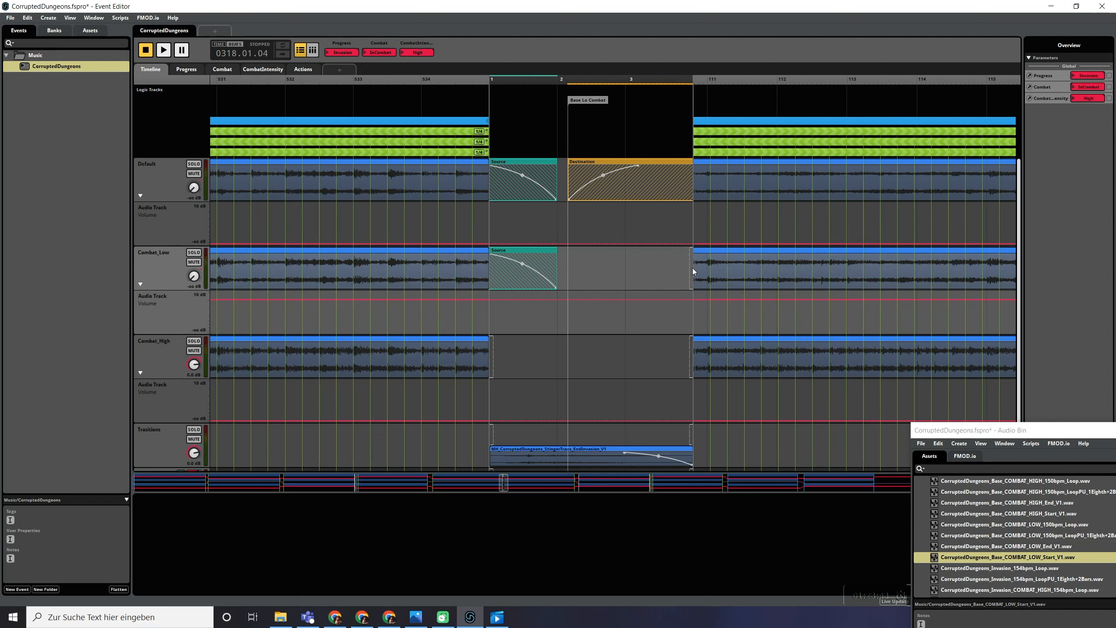
pyautogui.moveTo(594, 271); pyautogui.dragTo(621, 255)
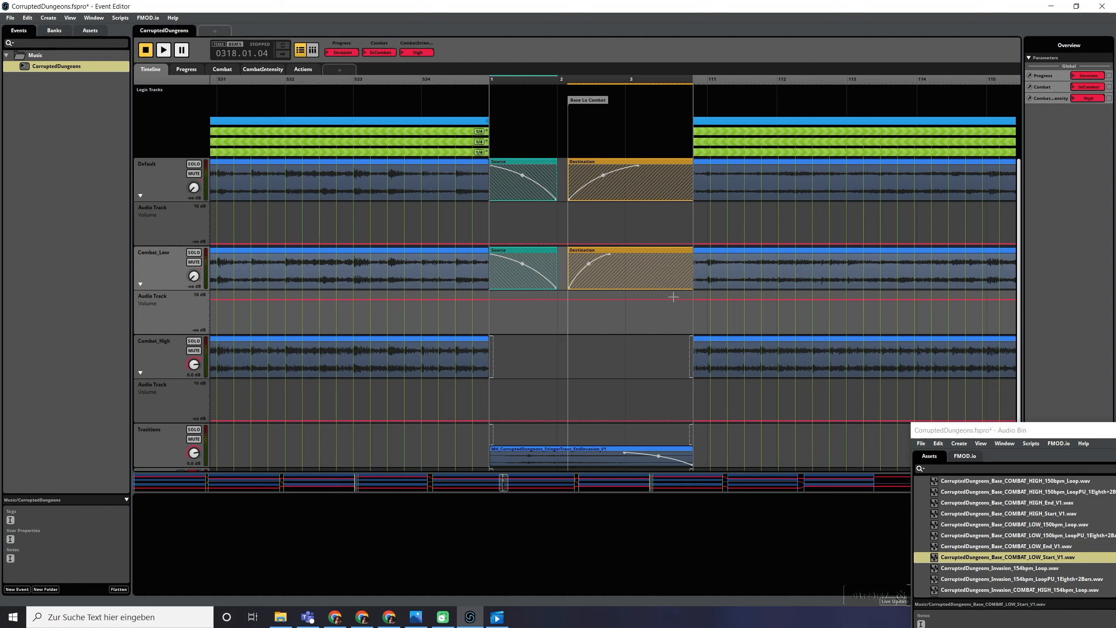
pyautogui.click(658, 300)
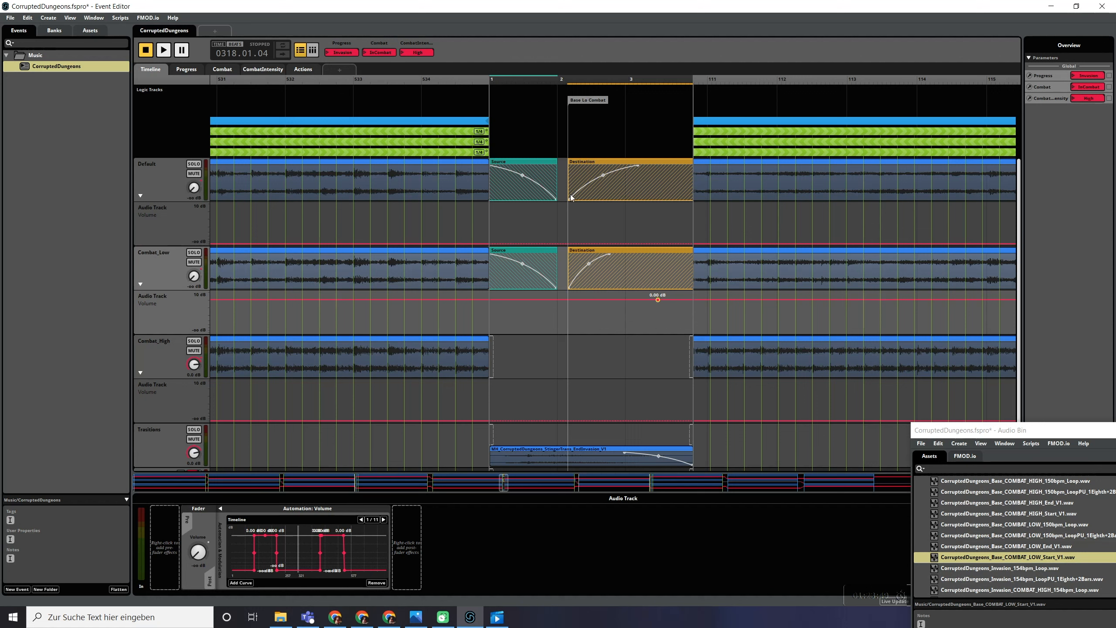
pyautogui.moveTo(567, 192); pyautogui.dragTo(760, 190)
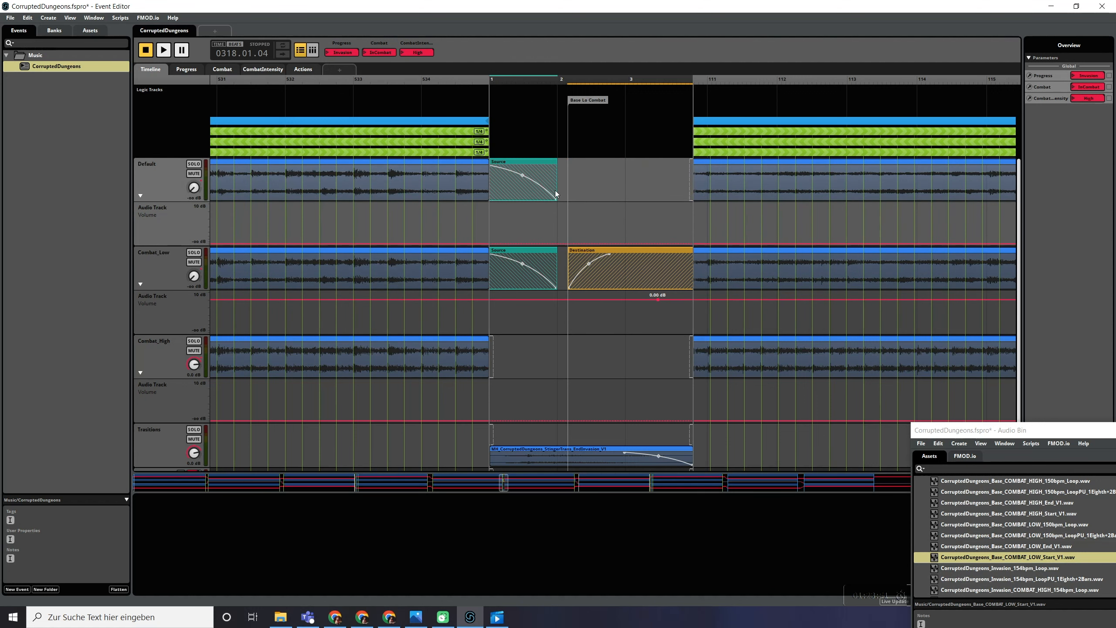
pyautogui.moveTo(556, 194); pyautogui.dragTo(411, 188)
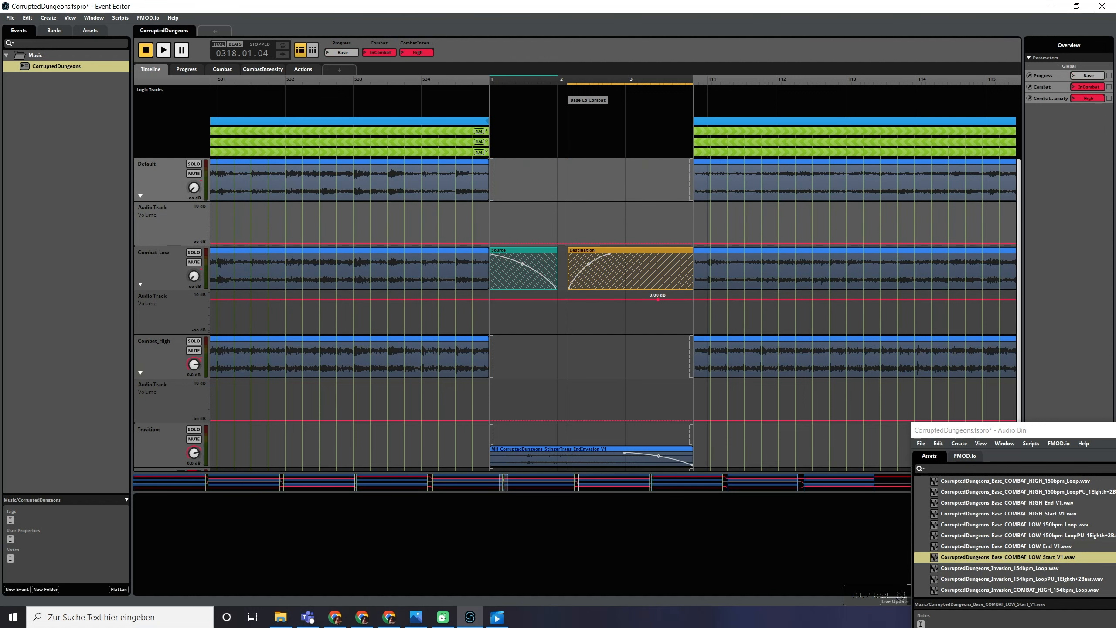
# - Audition the transition from bar 532 with CombatIntensity Low, switching Progress from Invasion to Base, stop, and select the To Base Lo Combat region
pyautogui.click(303, 80)
pyautogui.moveTo(342, 53); pyautogui.dragTo(342, 40)
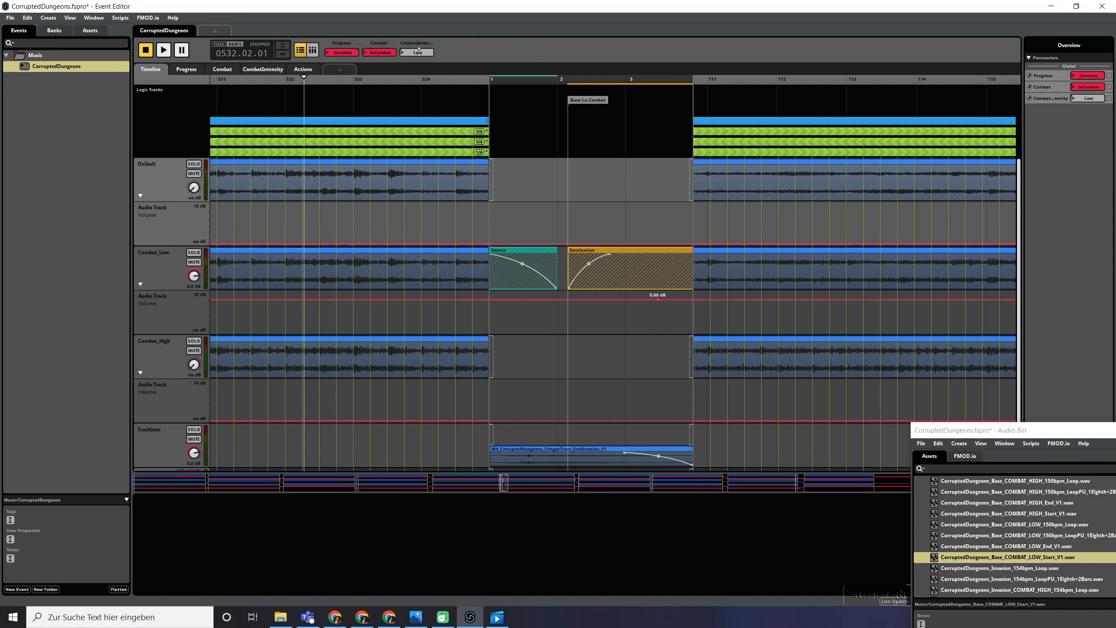
pyautogui.press('space')
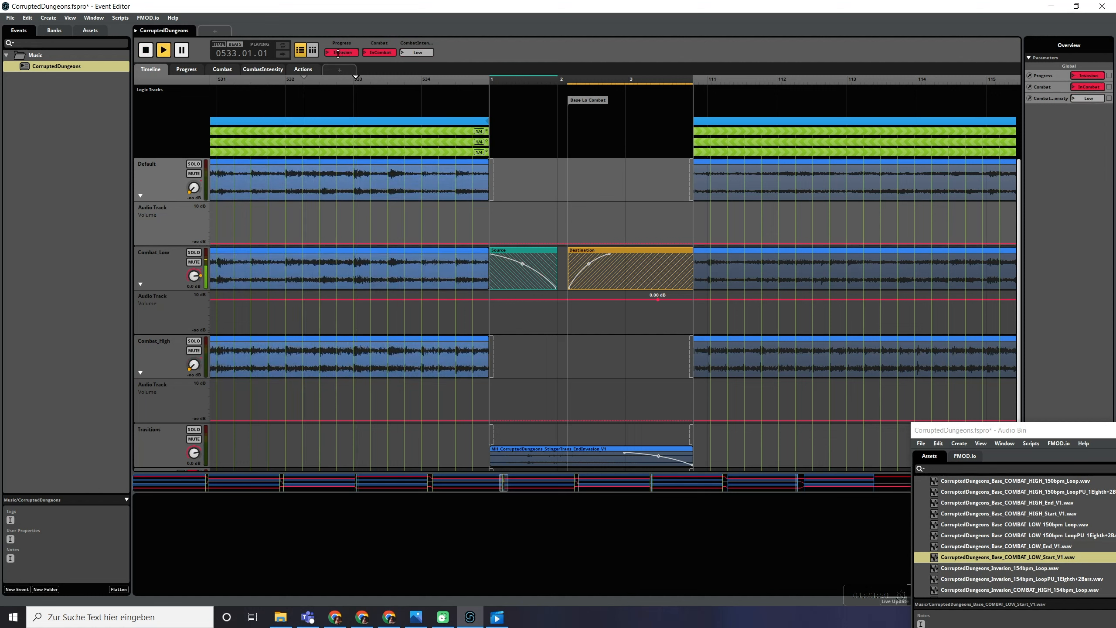
pyautogui.moveTo(344, 53); pyautogui.dragTo(344, 65)
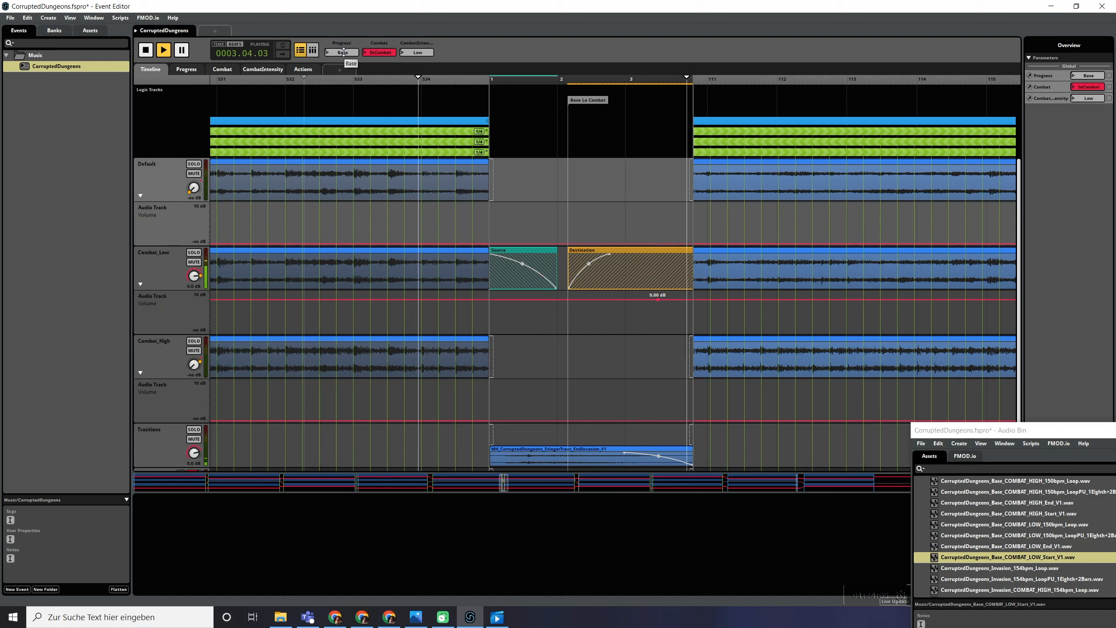
pyautogui.press('space')
pyautogui.click(377, 136)
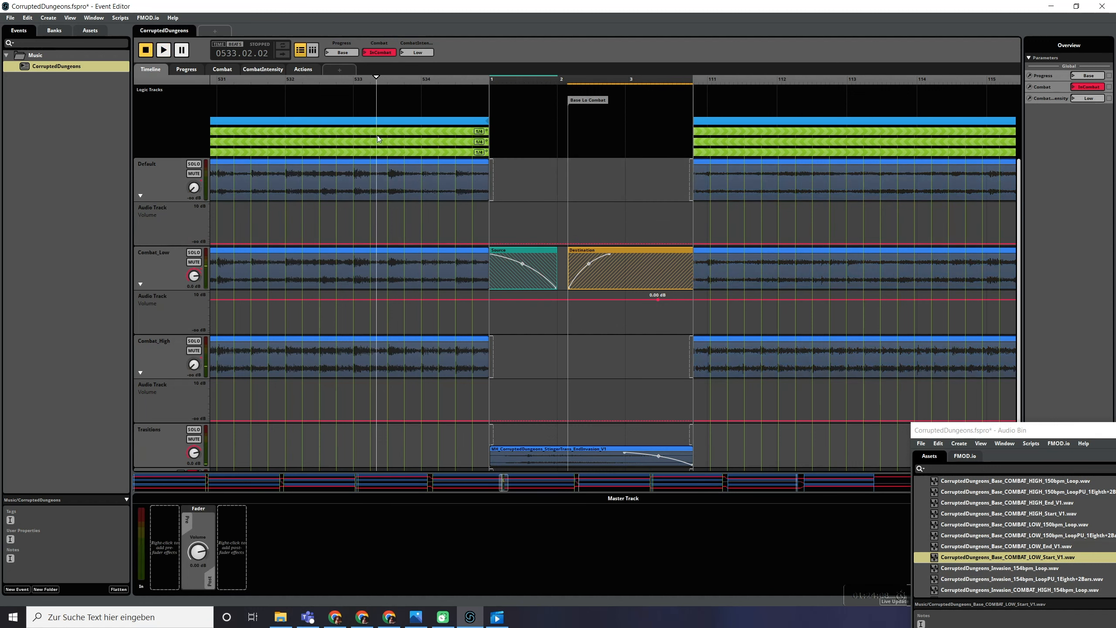
pyautogui.click(382, 129)
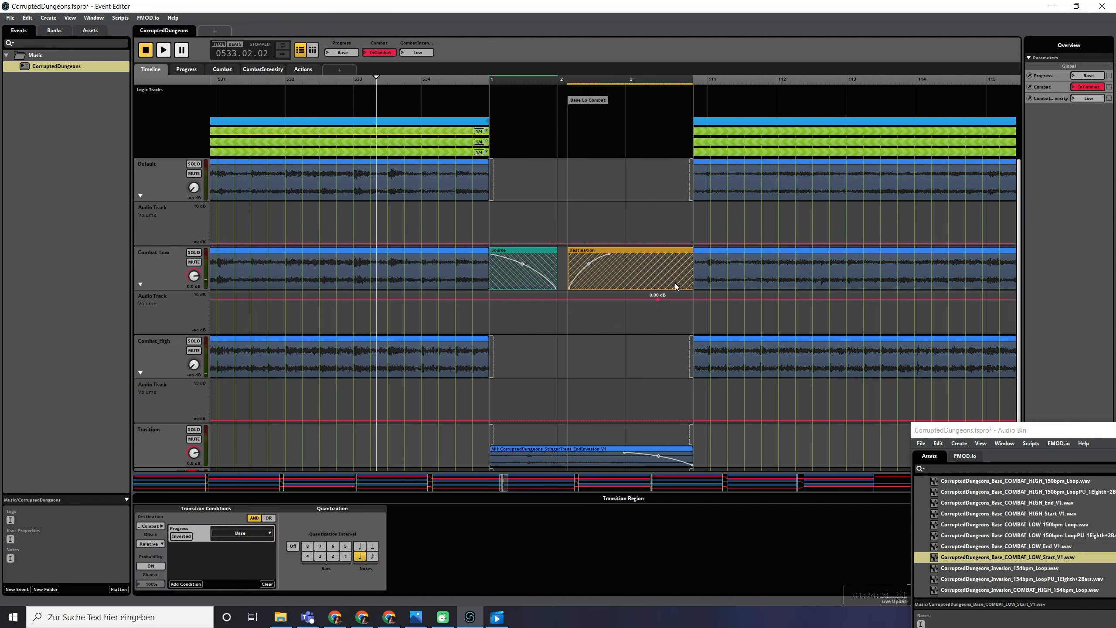
# - Start the Combat_Low destination at bar 2 with a shorter source and fade-in, and audition the Invasion to Base switch
pyautogui.moveTo(558, 287)
pyautogui.mouseDown()
pyautogui.moveTo(531, 287)
pyautogui.moveTo(560, 285)
pyautogui.mouseUp()
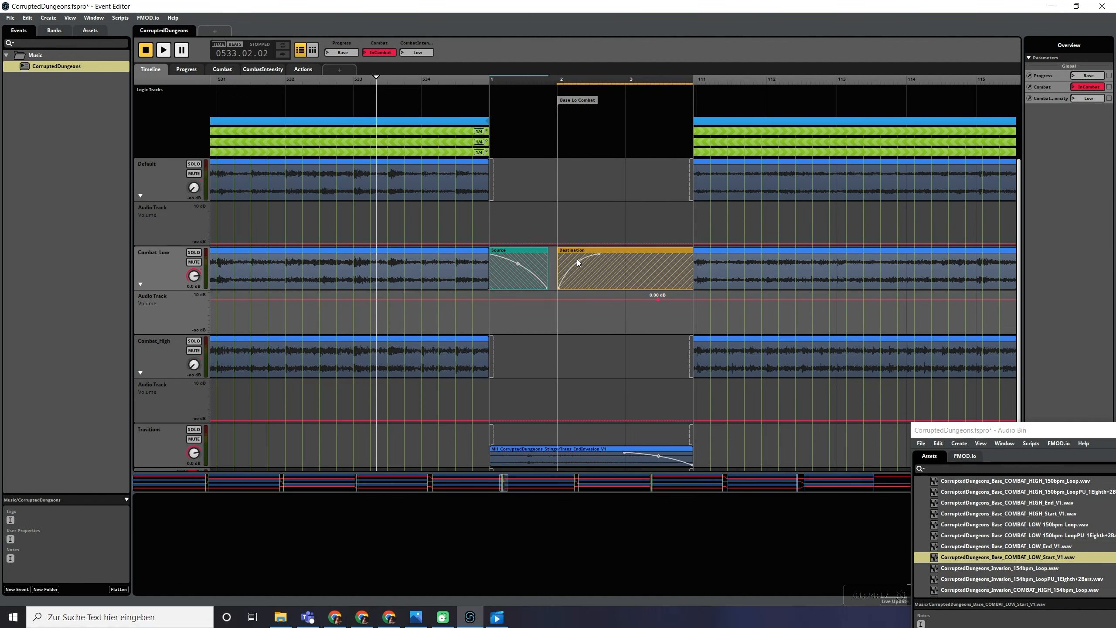
pyautogui.click(519, 263)
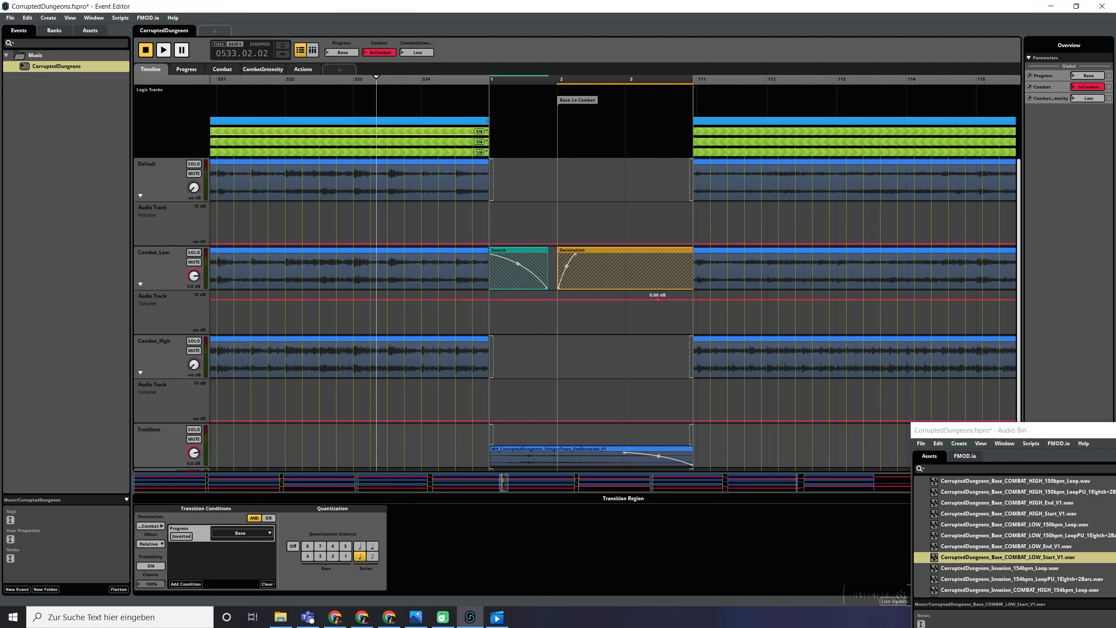
pyautogui.moveTo(342, 52); pyautogui.dragTo(342, 44)
pyautogui.press('space')
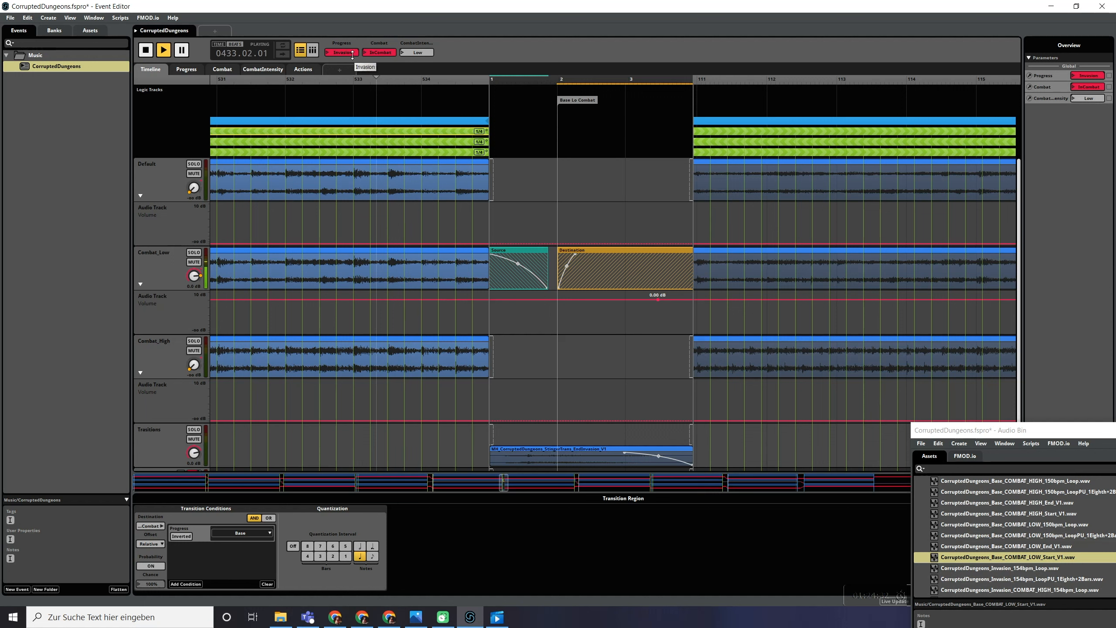
pyautogui.click(349, 53)
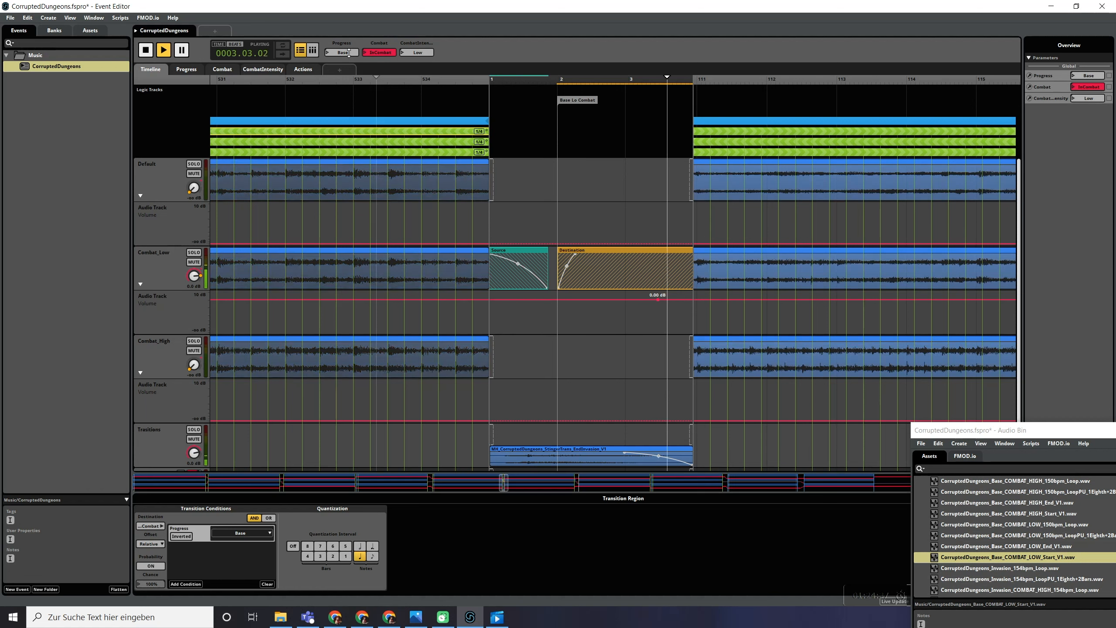
pyautogui.press('space')
# - Lengthen the Combat_Low destination fade-in, bend the source fade-out curve downward, and raise the EndInvasion stinger's volume
pyautogui.moveTo(559, 285); pyautogui.dragTo(582, 285)
pyautogui.hotkey('ctrl', 'z')
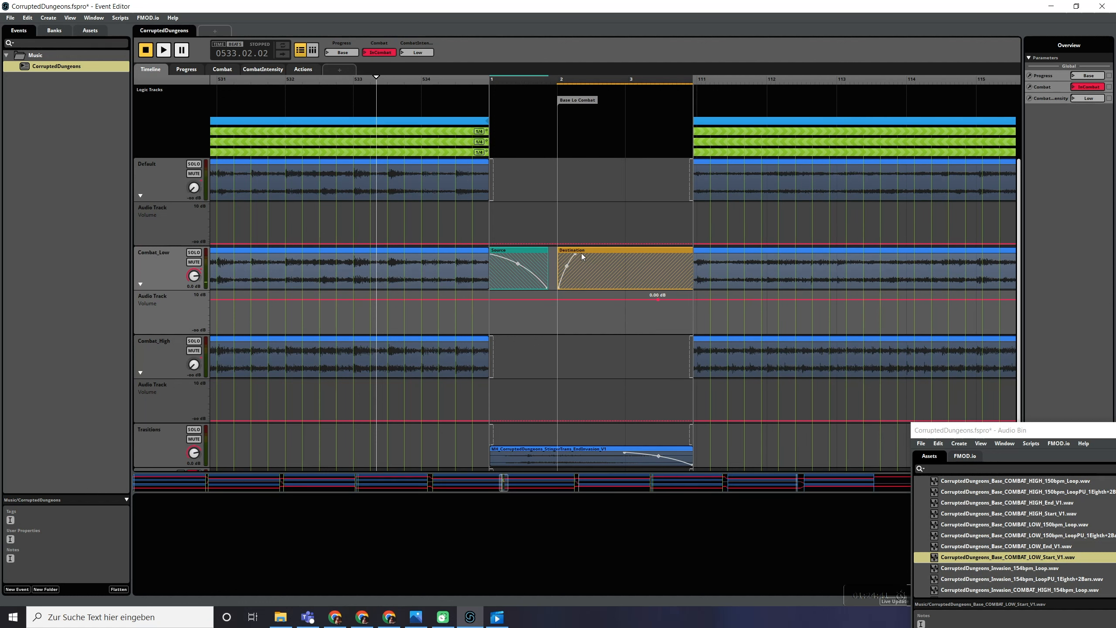
pyautogui.moveTo(614, 254); pyautogui.dragTo(599, 255)
pyautogui.moveTo(516, 262); pyautogui.dragTo(518, 275)
pyautogui.click(564, 449)
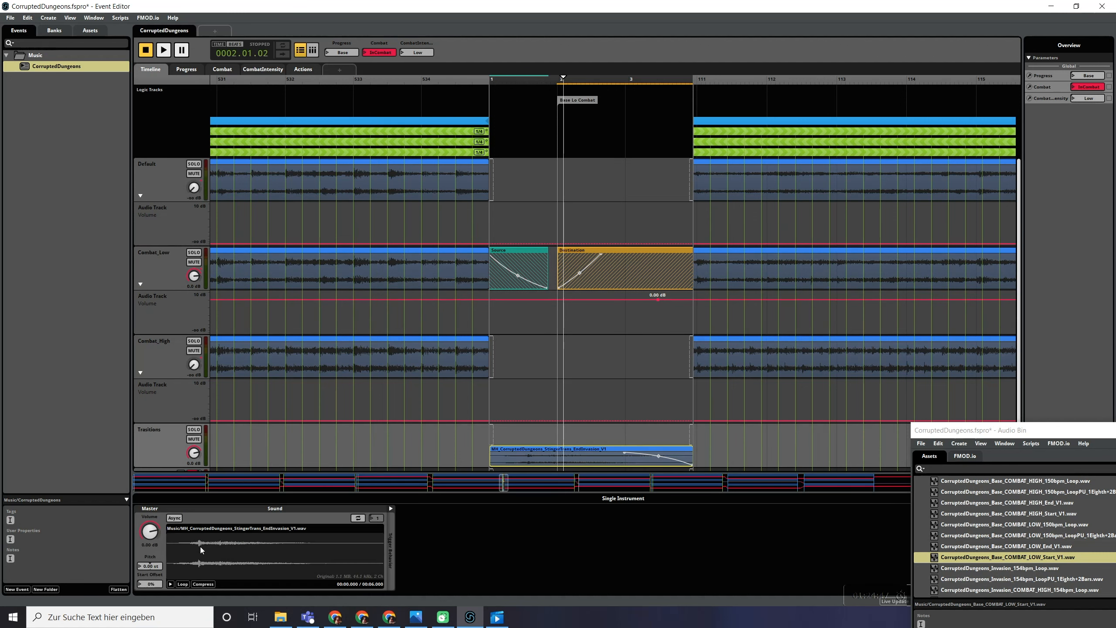
pyautogui.moveTo(150, 532); pyautogui.dragTo(150, 531)
# - Audition the transition from bar 531, switching Progress from Invasion to Base, and stop playback
pyautogui.click(335, 52)
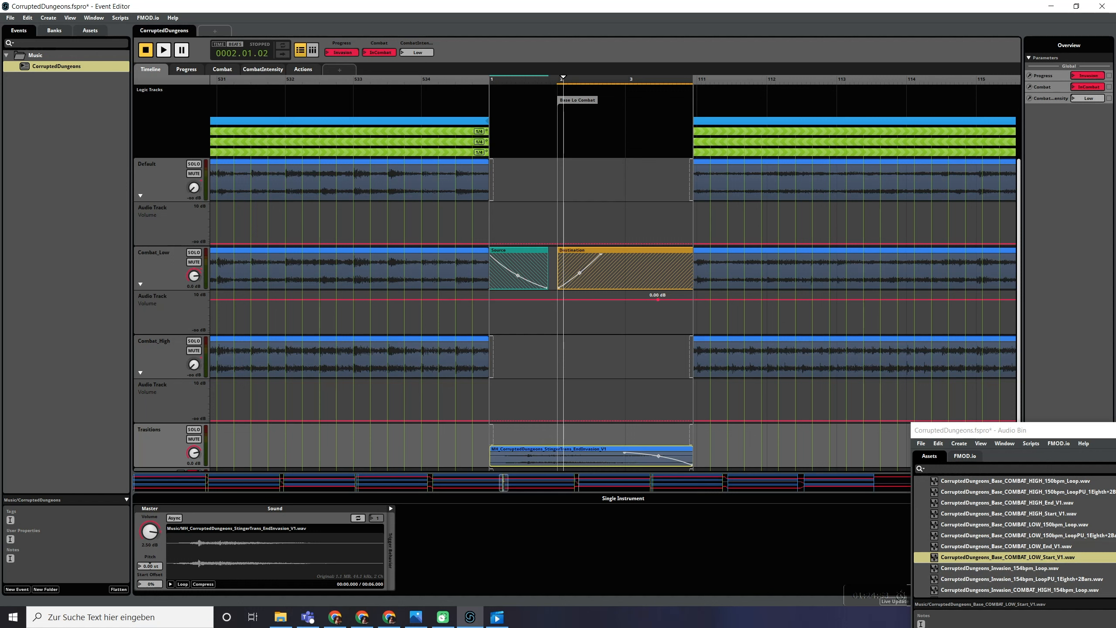
pyautogui.click(269, 83)
pyautogui.press('space')
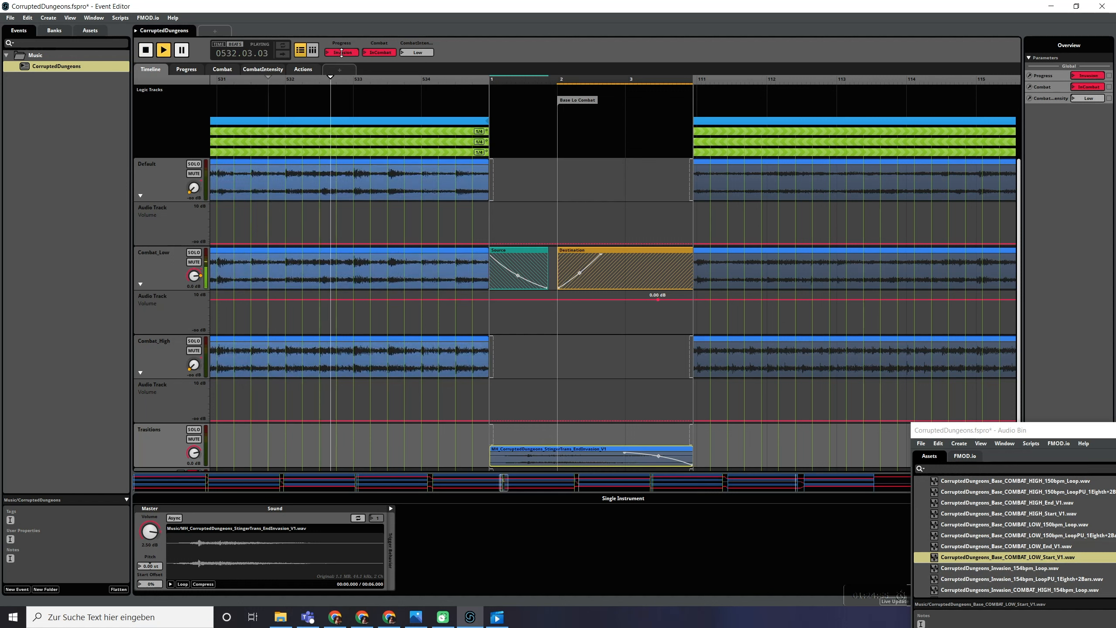
pyautogui.click(342, 53)
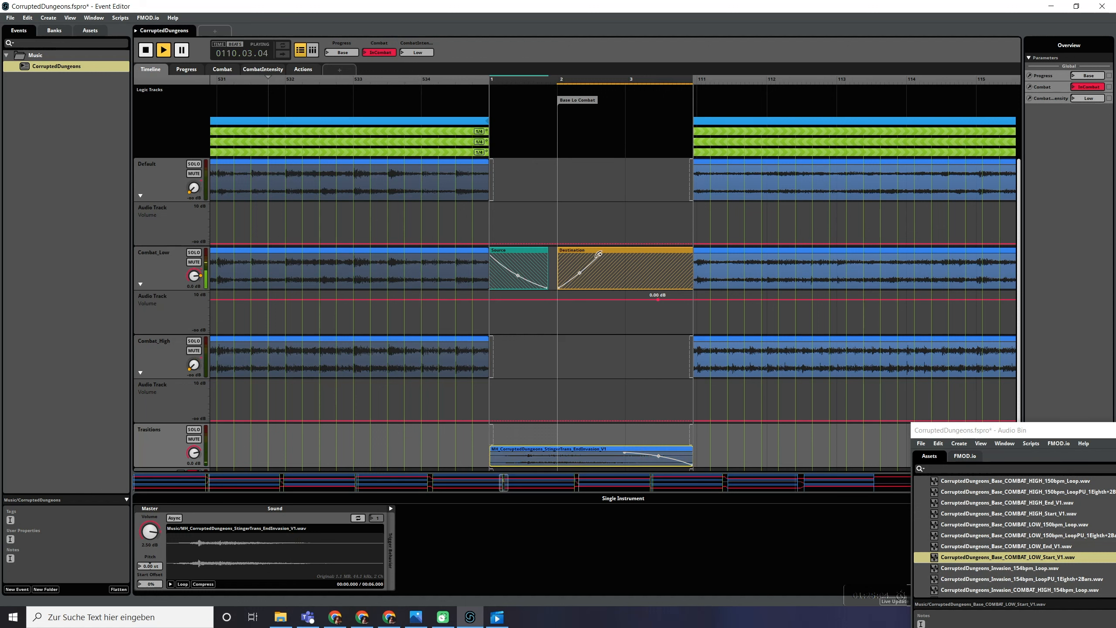
pyautogui.press('space')
# - Extend the Combat_Low destination fade-in to about one bar and audition the Progress switch from Invasion to Base again
pyautogui.moveTo(604, 255); pyautogui.dragTo(616, 256)
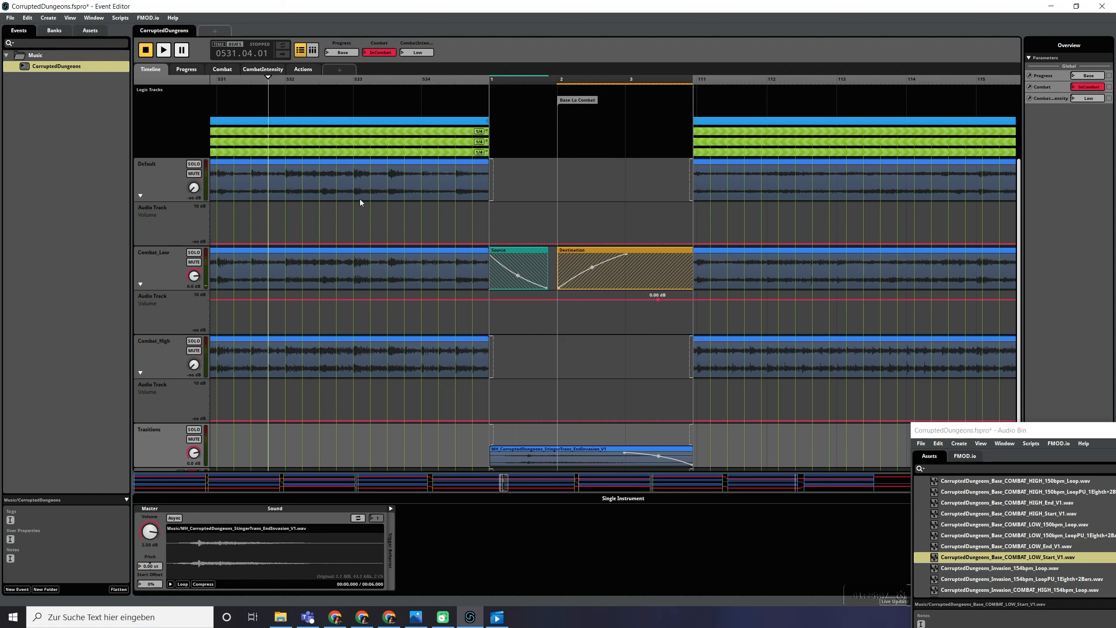
pyautogui.click(262, 79)
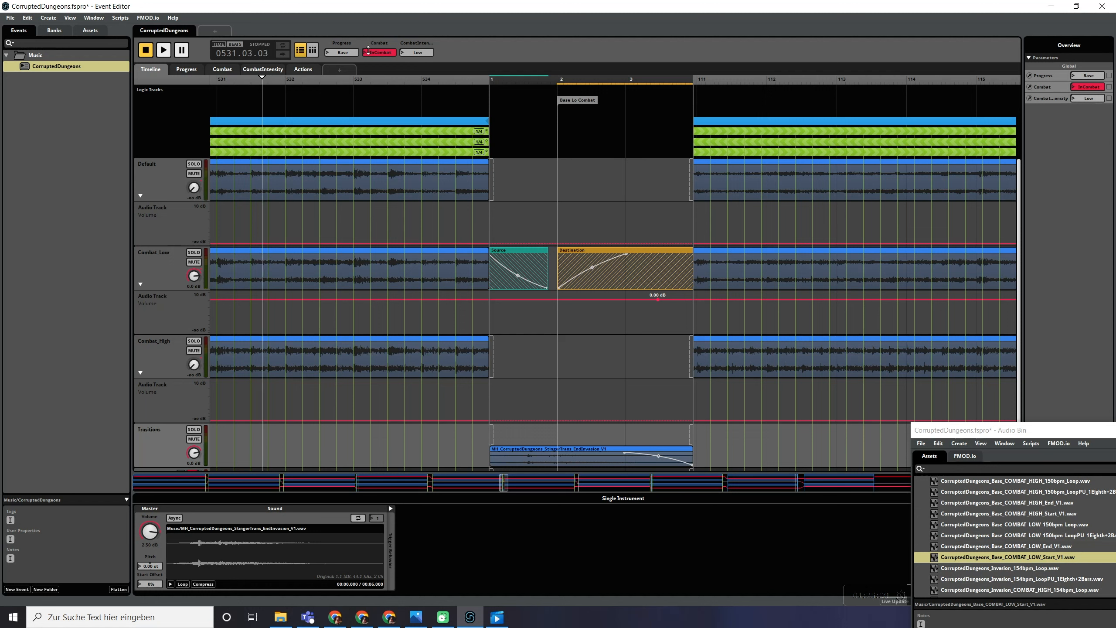
pyautogui.click(351, 52)
pyautogui.press('space')
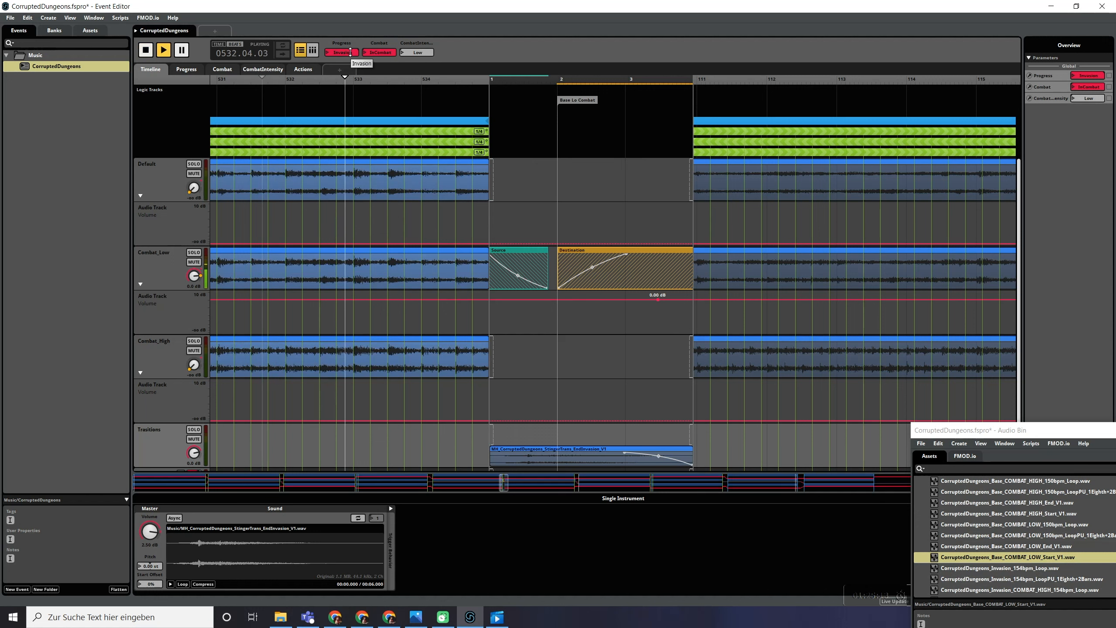
pyautogui.click(350, 53)
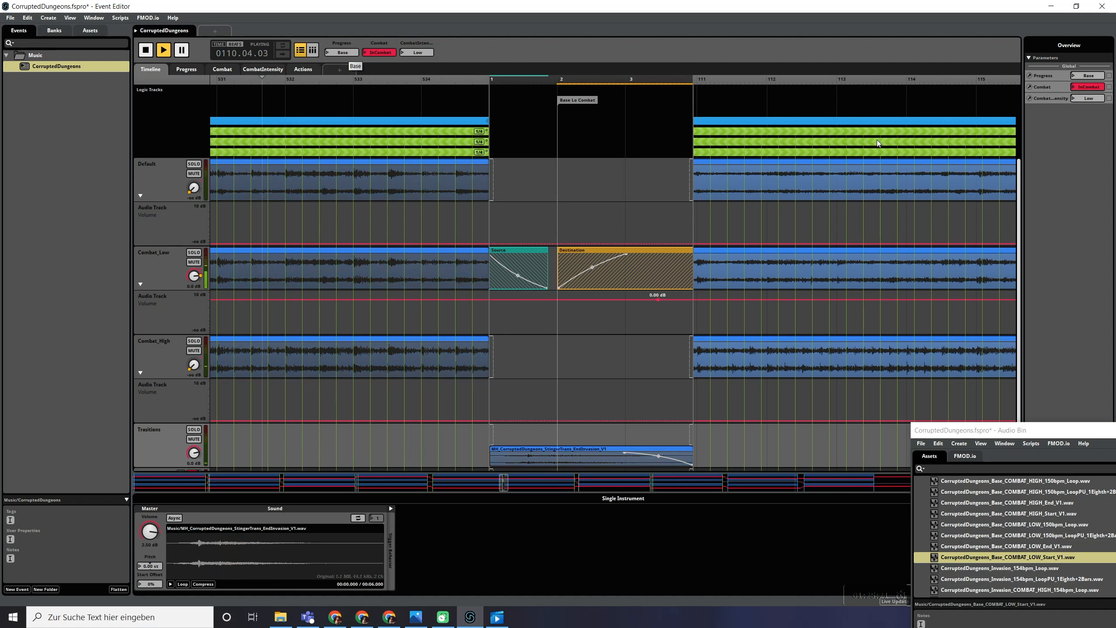
pyautogui.press('space')
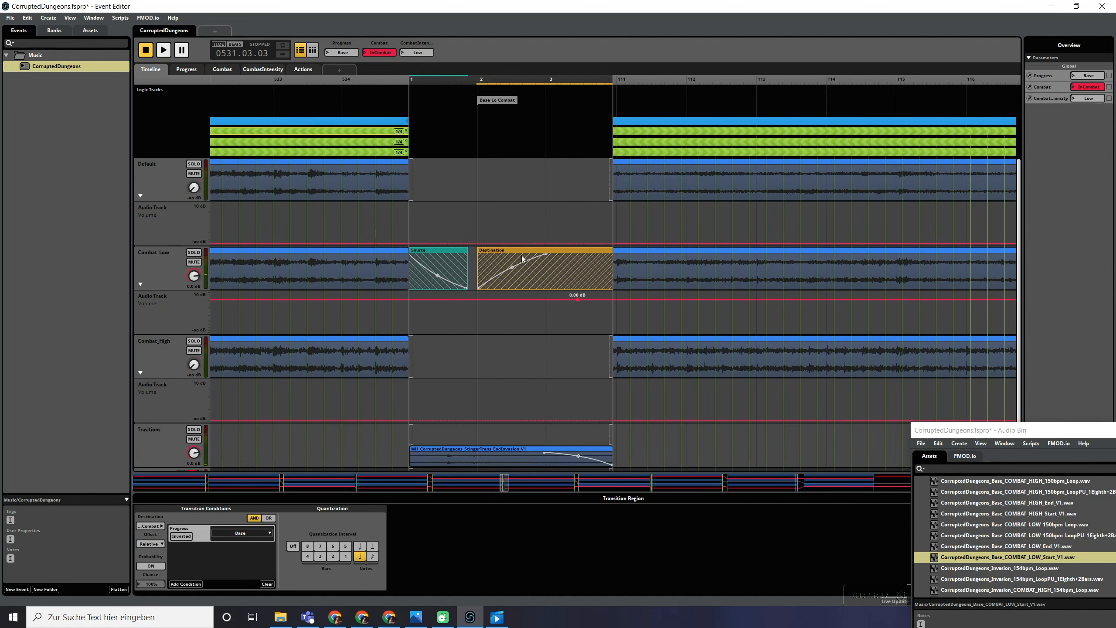
# - Close the To Base Lo Combat transition timeline and open the Invasion Hi Combat loop's To Base Hi Combat transition timeline
pyautogui.hscroll(2, 521, 257)
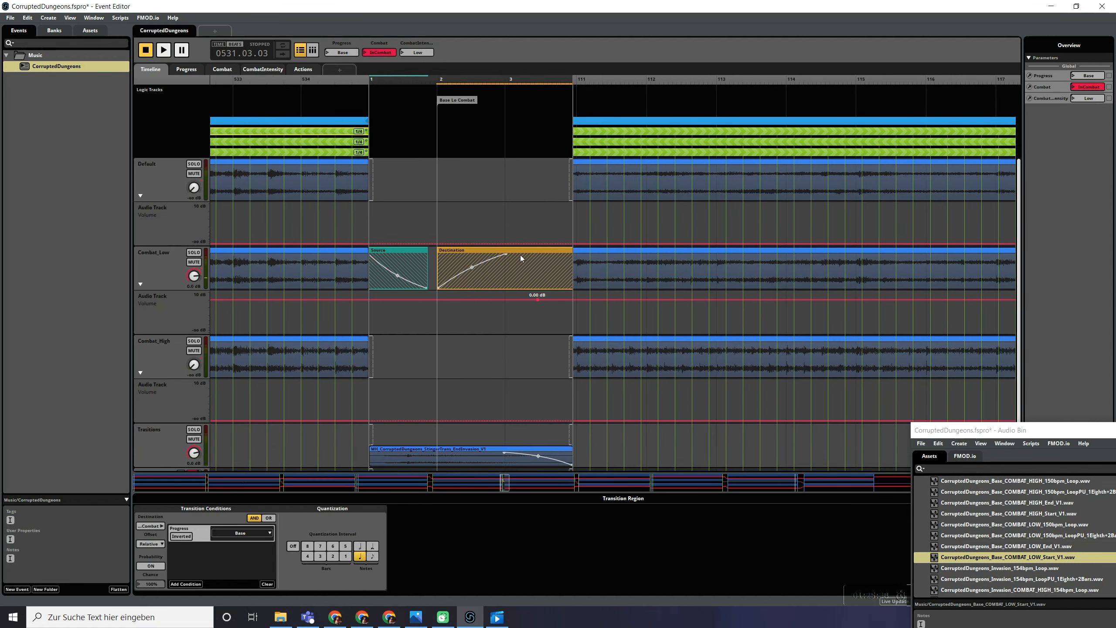
pyautogui.doubleClick(326, 133)
pyautogui.scroll(-5, 577, 236)
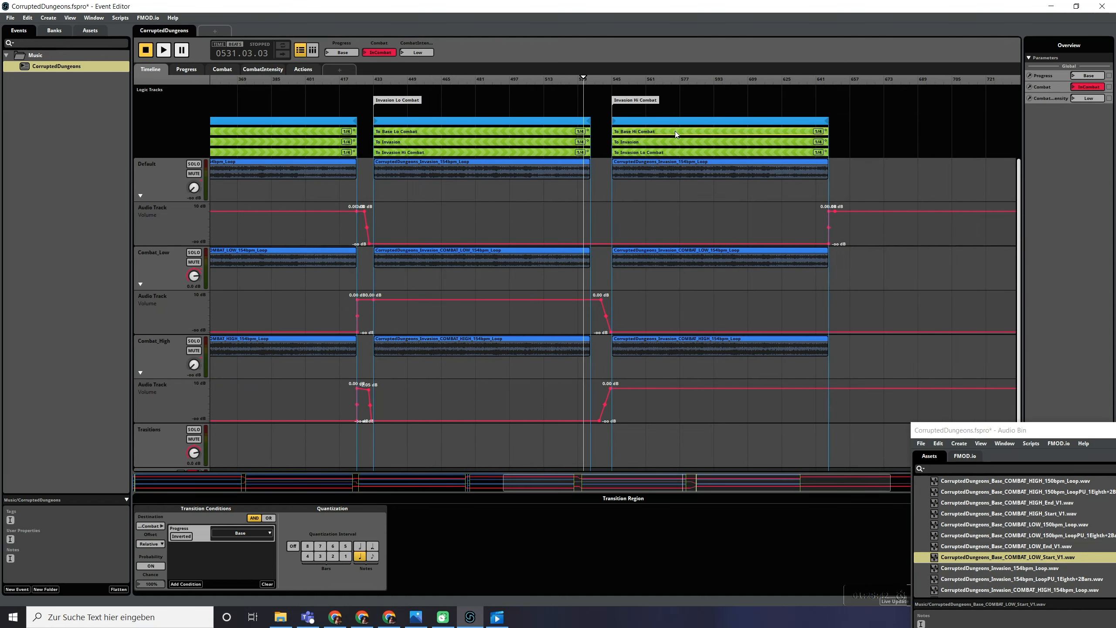
pyautogui.scroll(2, 712, 198)
pyautogui.hscroll(14, 776, 198)
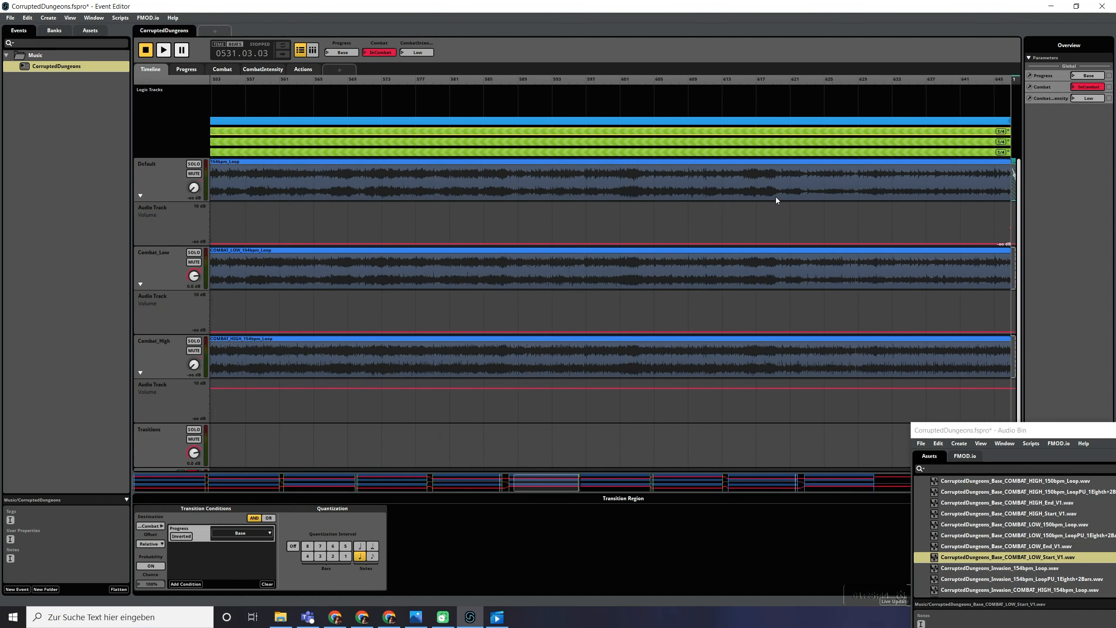
pyautogui.scroll(5, 618, 196)
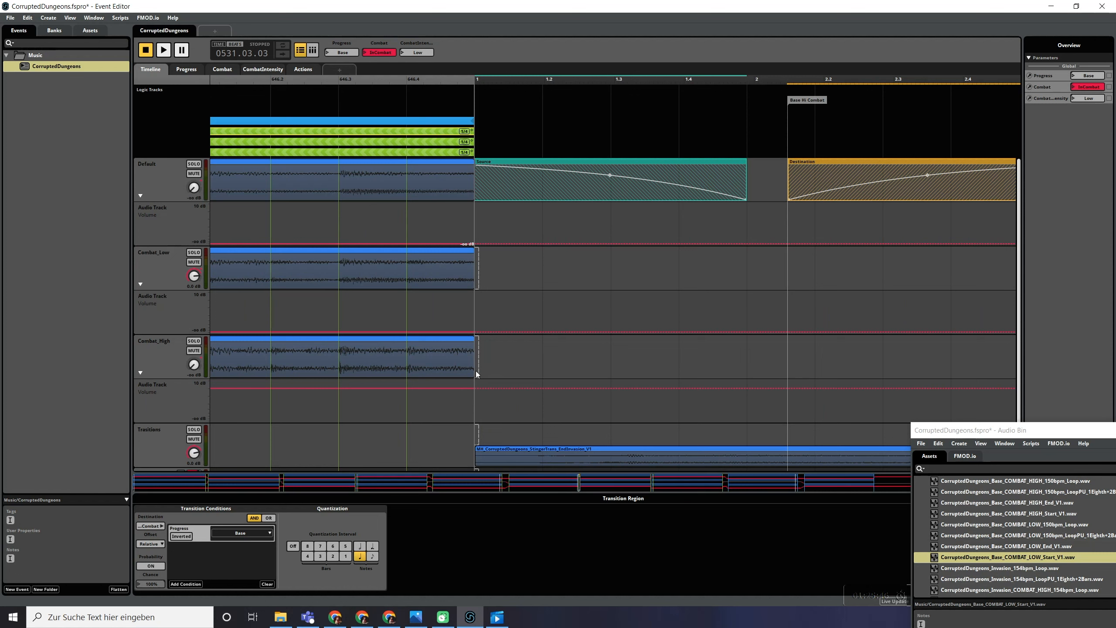
# - Add a source fade-out of about one bar and a destination fade-in to the transition's Combat_High track
pyautogui.moveTo(477, 372); pyautogui.dragTo(739, 342)
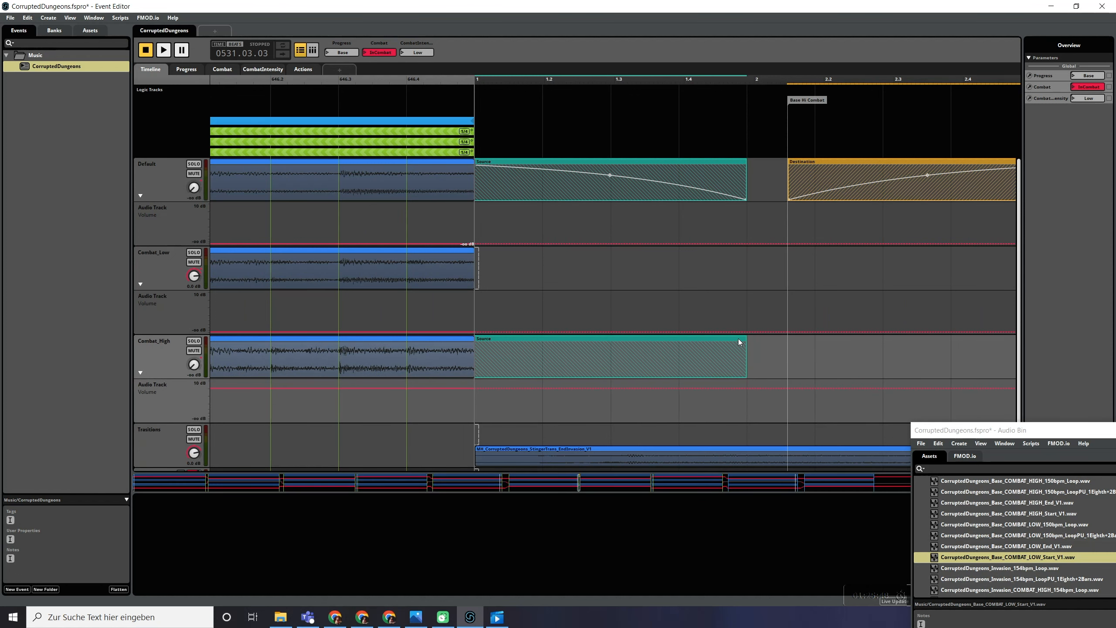
pyautogui.moveTo(580, 344); pyautogui.dragTo(481, 340)
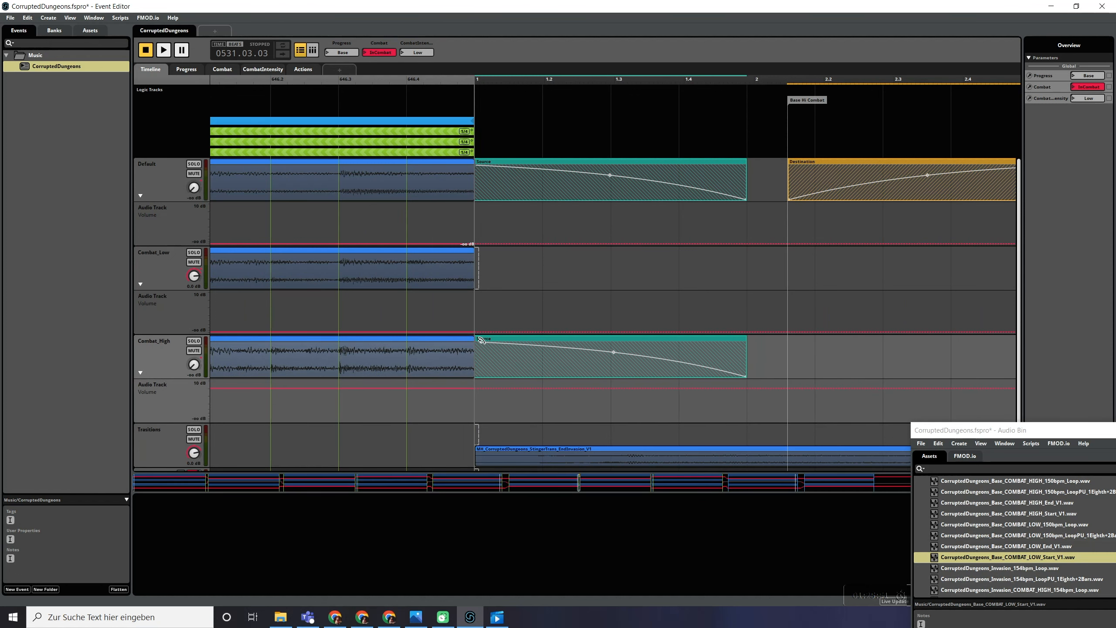
pyautogui.scroll(-5, 941, 352)
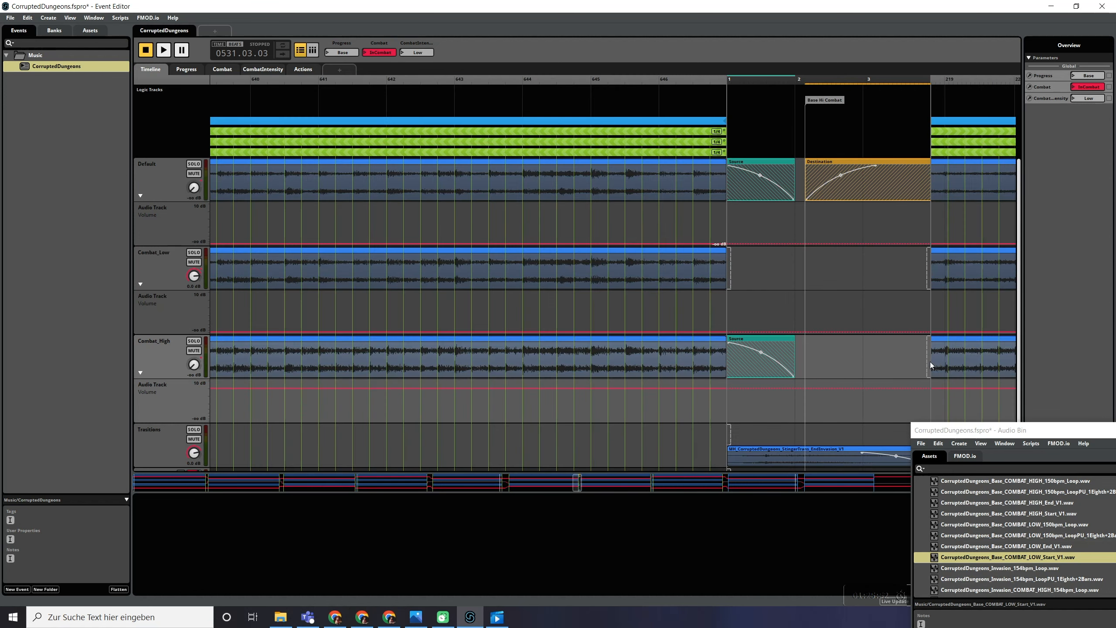
pyautogui.moveTo(926, 361); pyautogui.dragTo(870, 346)
pyautogui.hscroll(3, 794, 355)
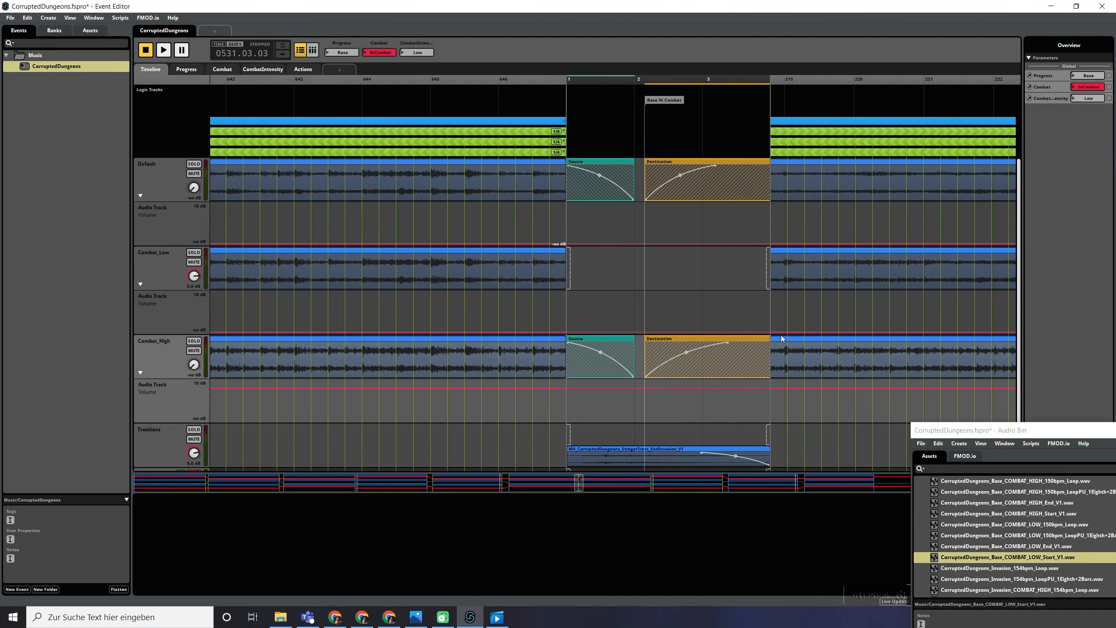
# - Remove the source and destination fades from the transition's Default track
pyautogui.click(641, 458)
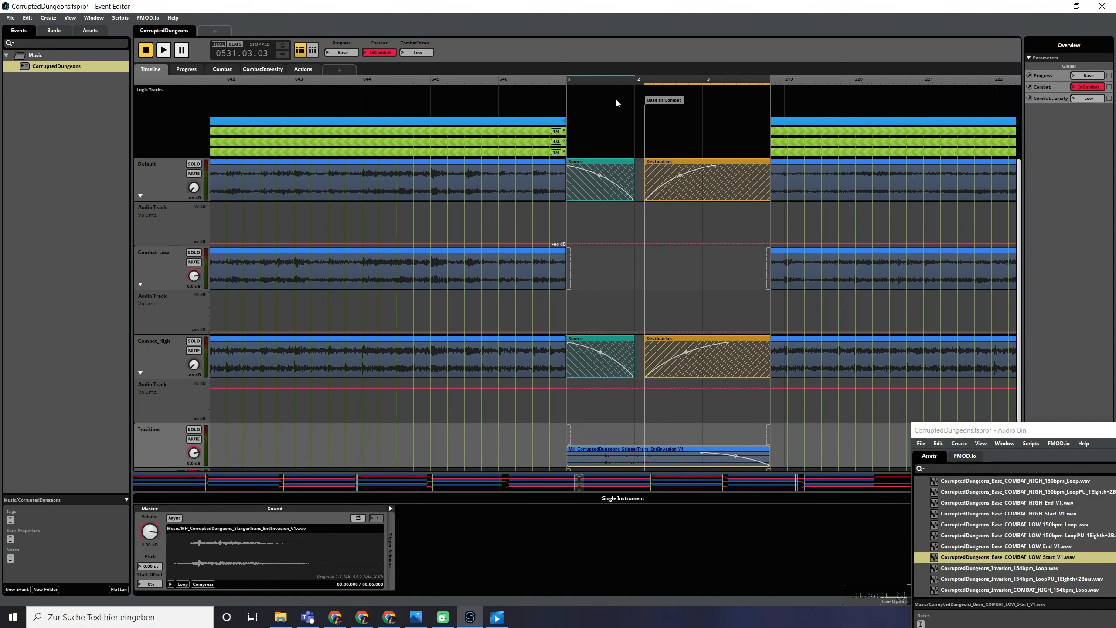
pyautogui.click(633, 195)
pyautogui.press('Delete')
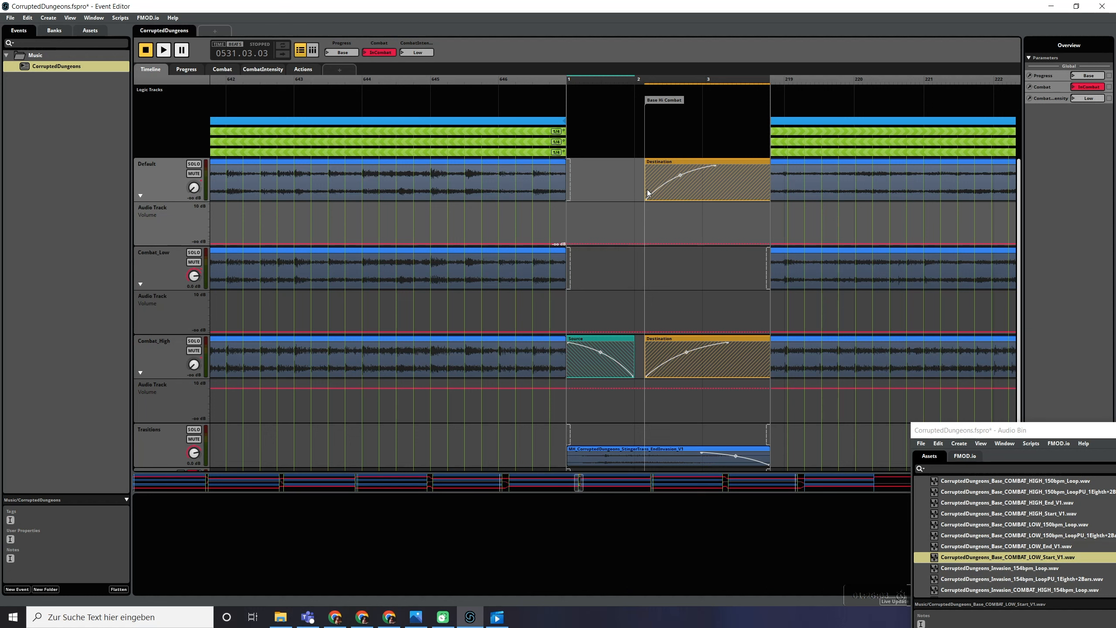
pyautogui.moveTo(643, 193); pyautogui.dragTo(779, 190)
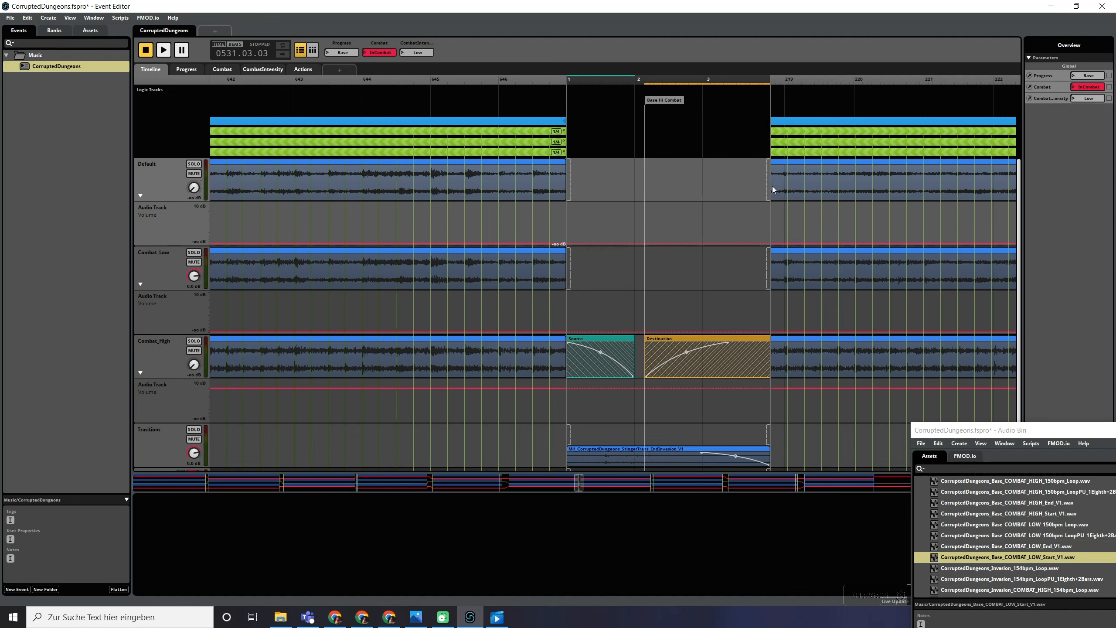
# - Add volume automation points inside the transition, -oo dB on the Default track and 0 dB on Combat_High
pyautogui.click(693, 243)
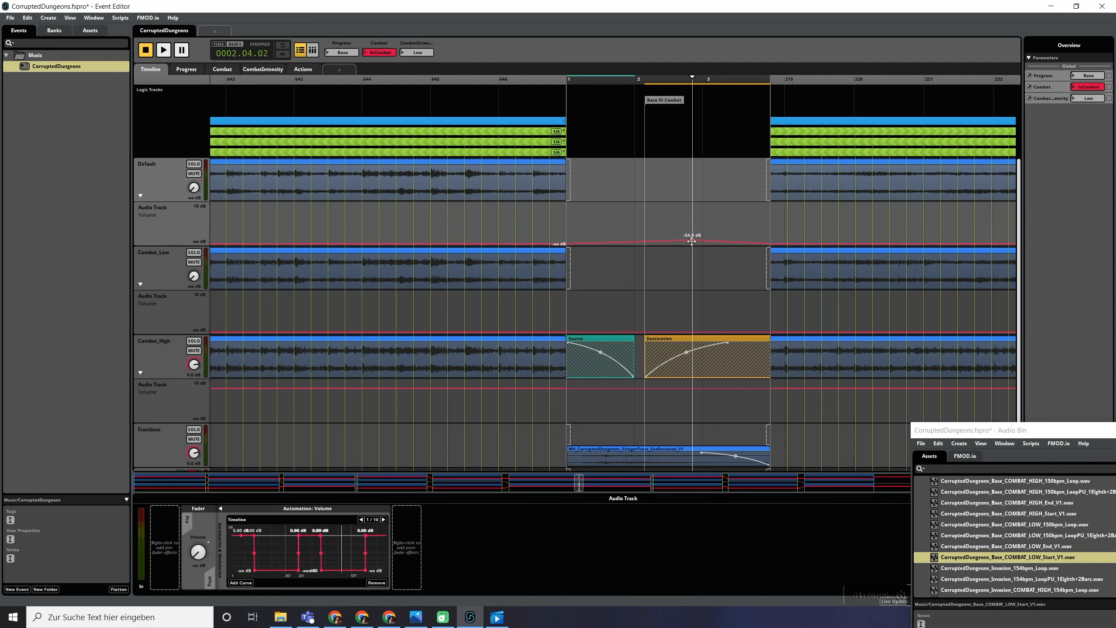
pyautogui.click(655, 390)
pyautogui.click(659, 388)
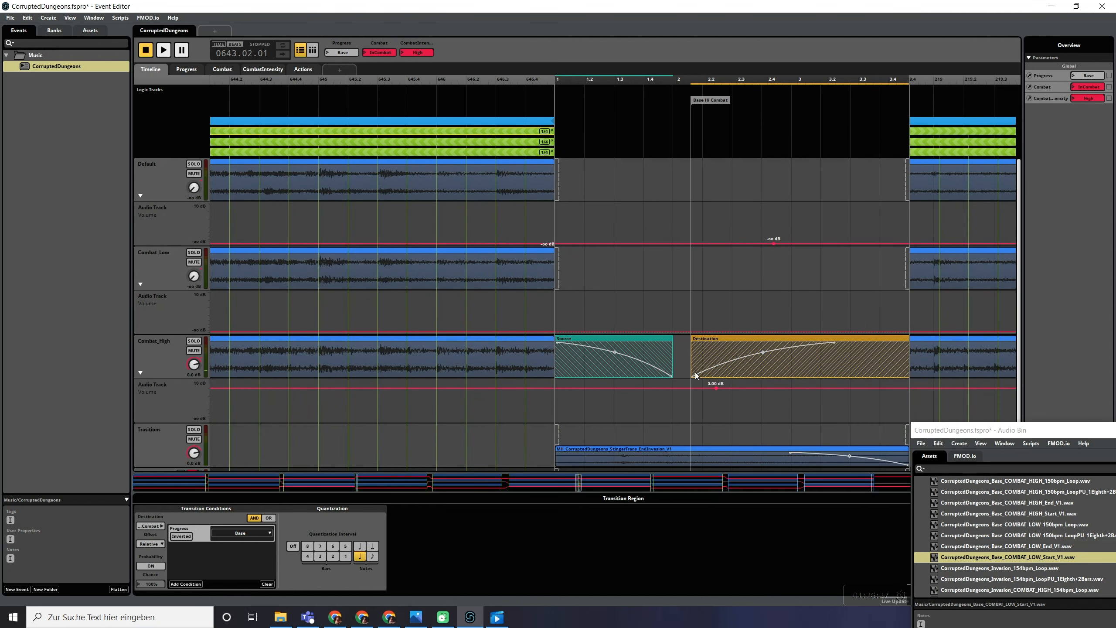
# - Start the Combat_High destination at about bar 2 with a shorter fade-in and audition Invasion to Base with CombatIntensity High
pyautogui.moveTo(691, 372); pyautogui.dragTo(678, 372)
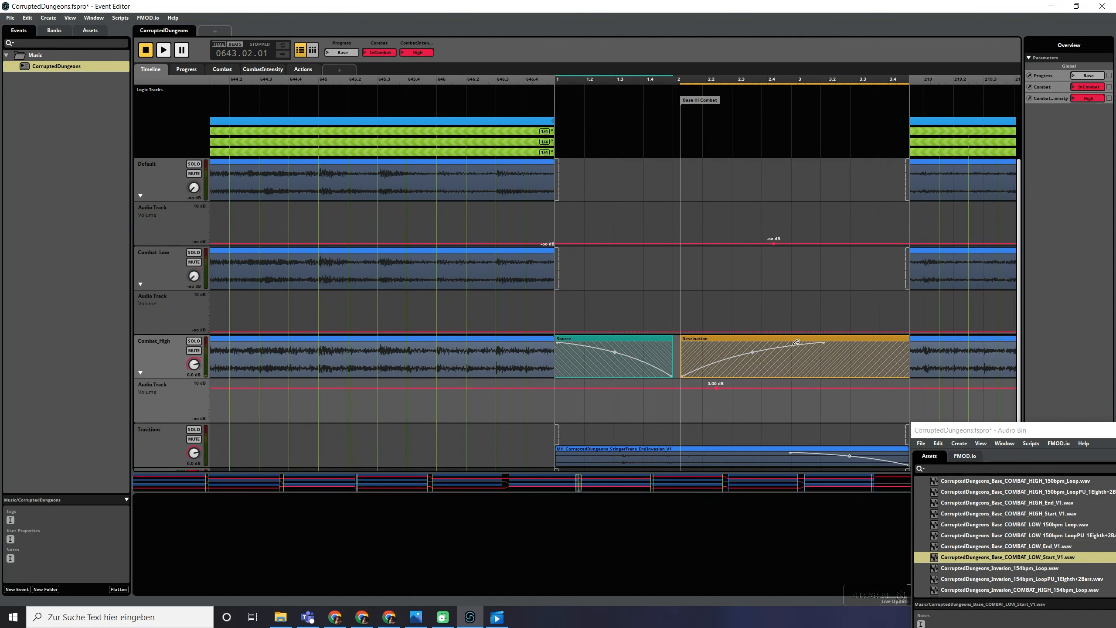
pyautogui.hscroll(3, 706, 345)
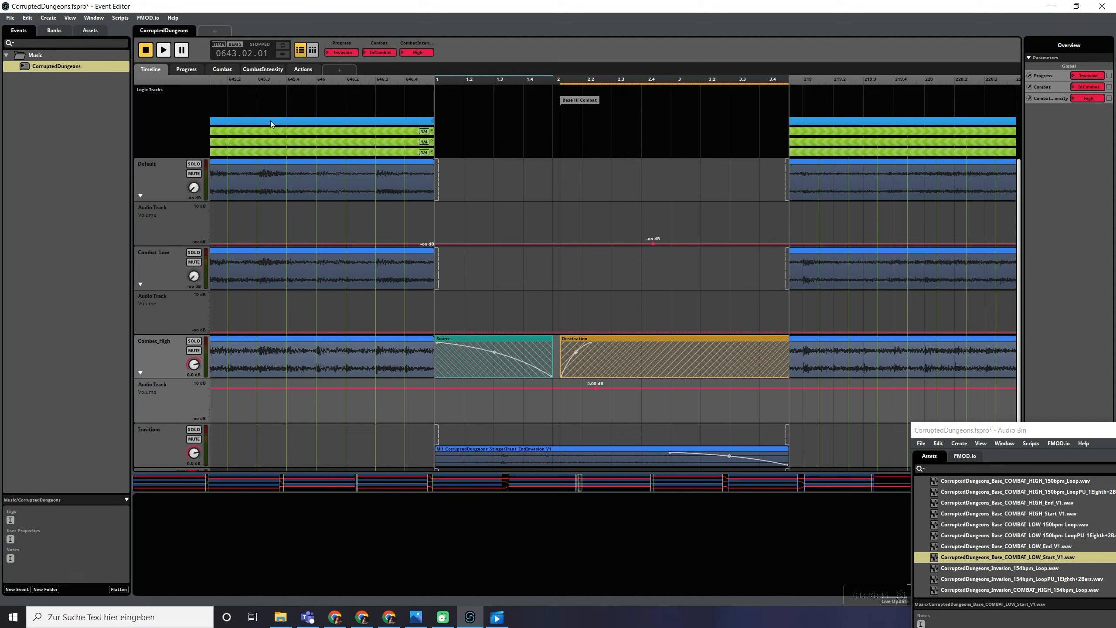
pyautogui.click(268, 81)
pyautogui.press('space')
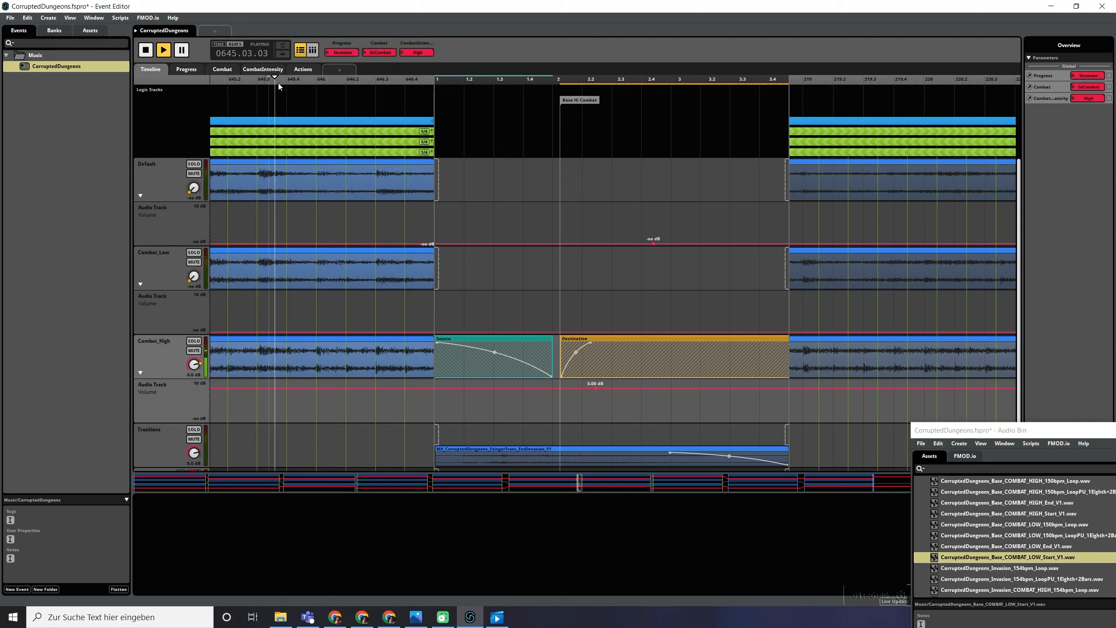
pyautogui.click(344, 52)
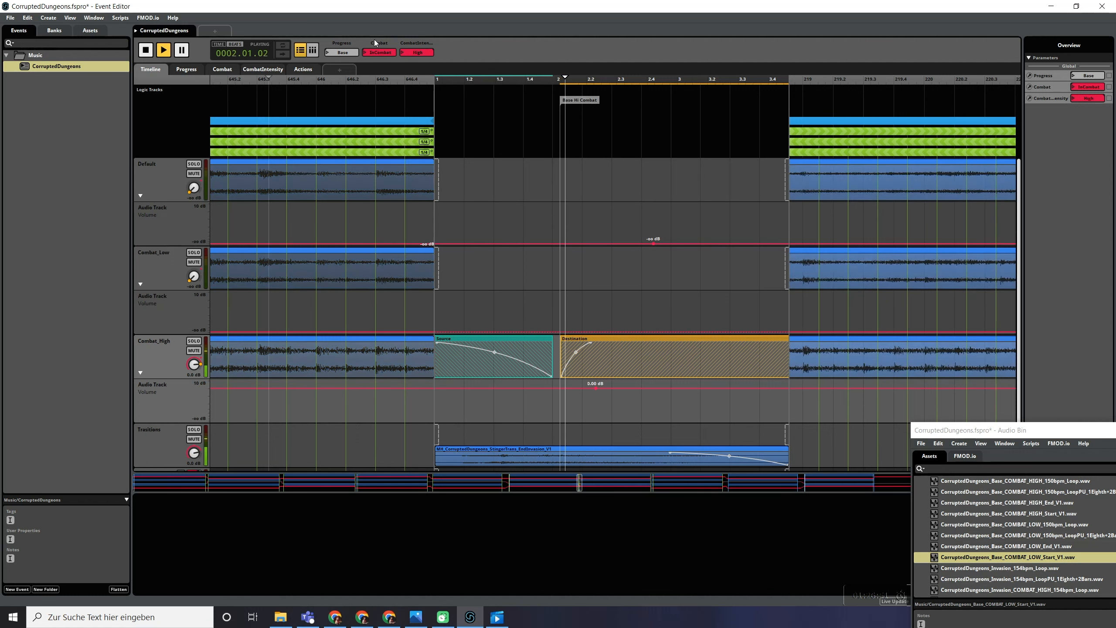
pyautogui.press('space')
# - Make the Combat_High source and destination fades meet just before bar 2, reshape the fade-out, and audition the Invasion to Base switch
pyautogui.moveTo(527, 374); pyautogui.dragTo(549, 376)
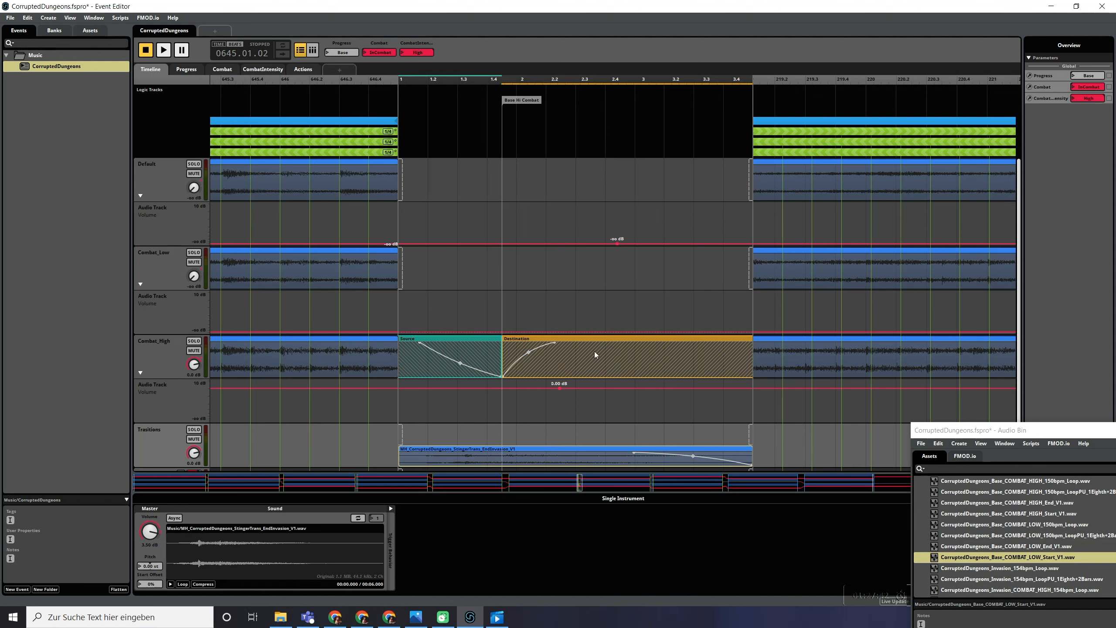
pyautogui.scroll(-10, 481, 292)
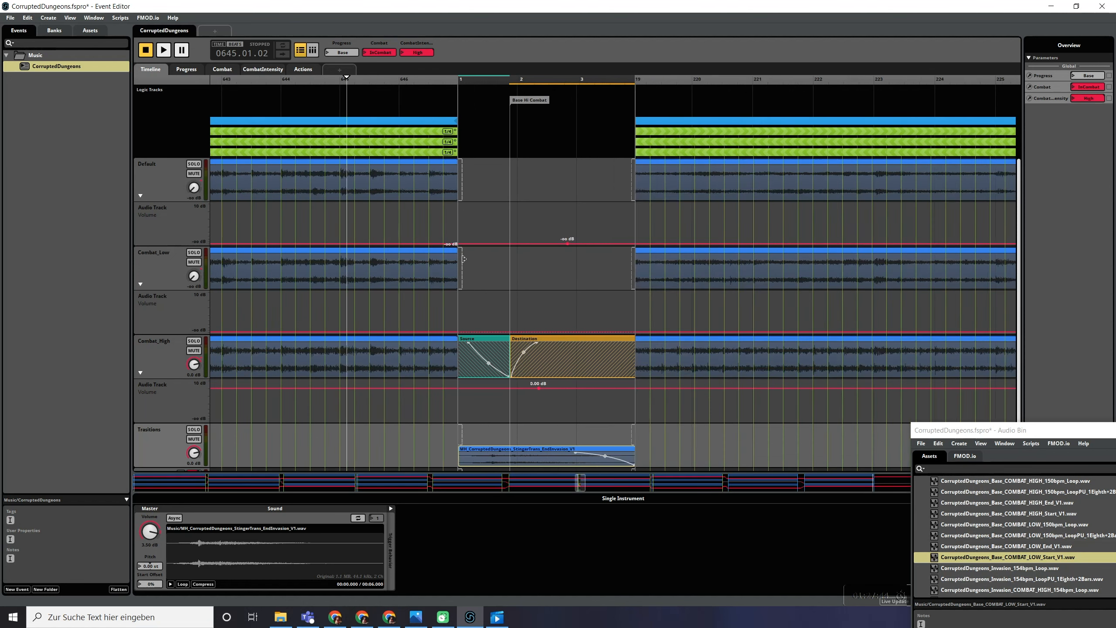
pyautogui.click(349, 79)
pyautogui.press('space')
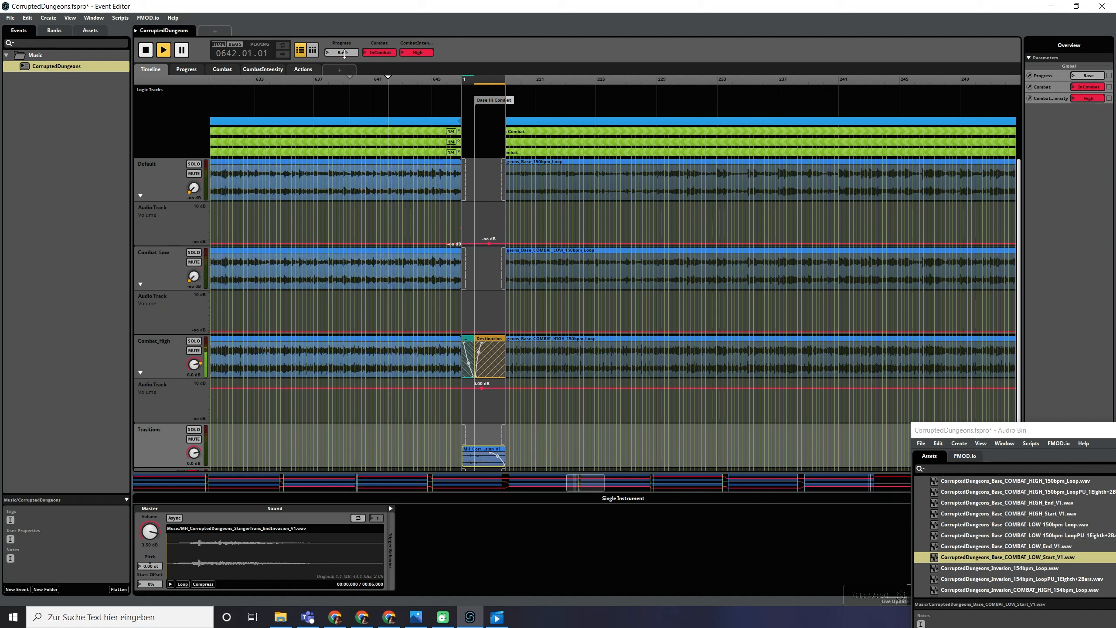
pyautogui.click(344, 53)
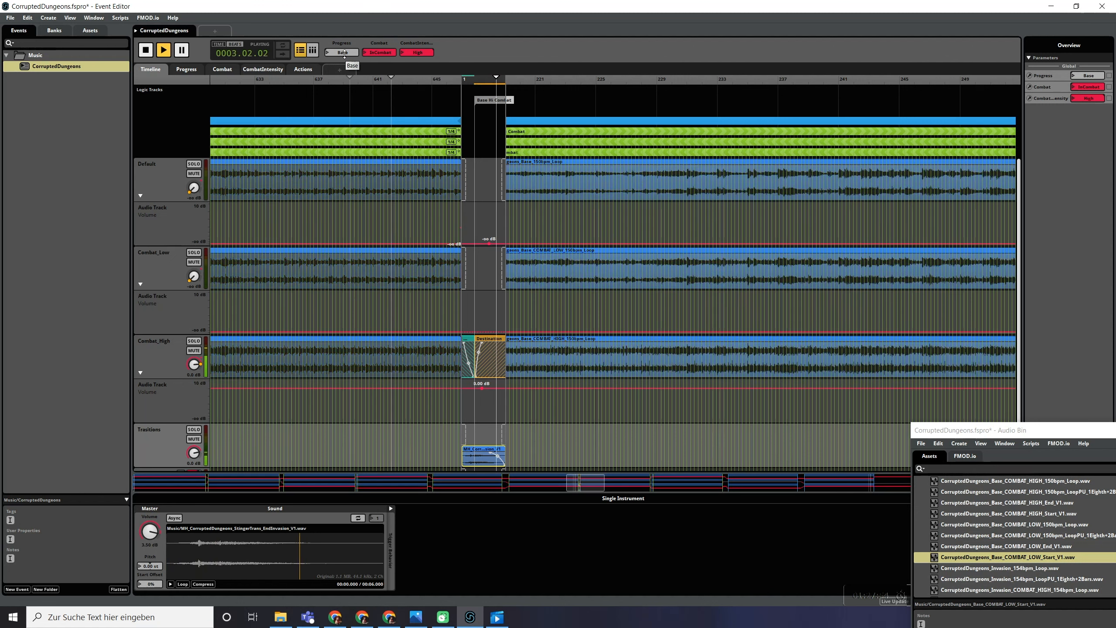
# - Stop the audition playback and save the CorruptedDungeons project
pyautogui.press('space')
pyautogui.scroll(4, 487, 341)
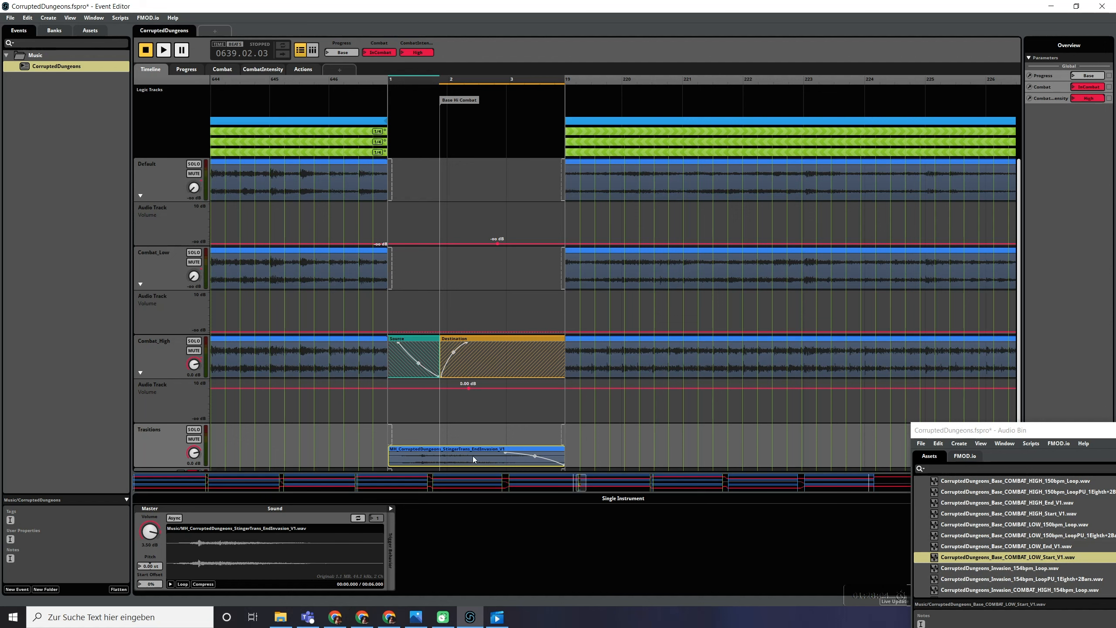
pyautogui.hotkey('ctrl', 's')
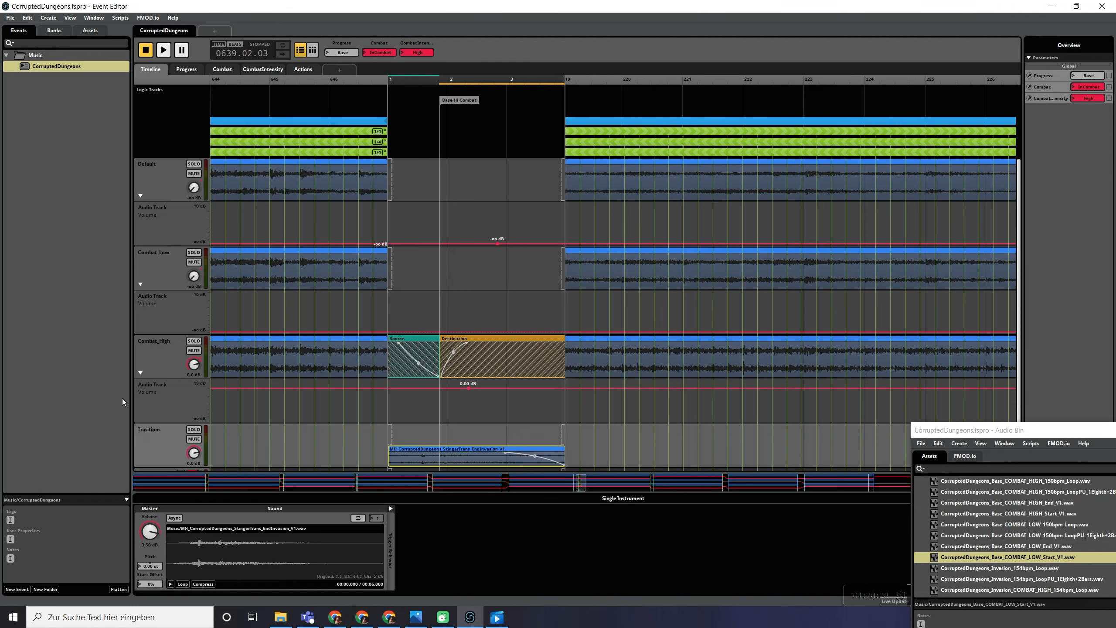
# - Collapse the volume automation lanes of the Combat_High, Default and Combat_Low tracks and show the whole timeline
pyautogui.click(142, 375)
pyautogui.click(140, 372)
pyautogui.click(140, 195)
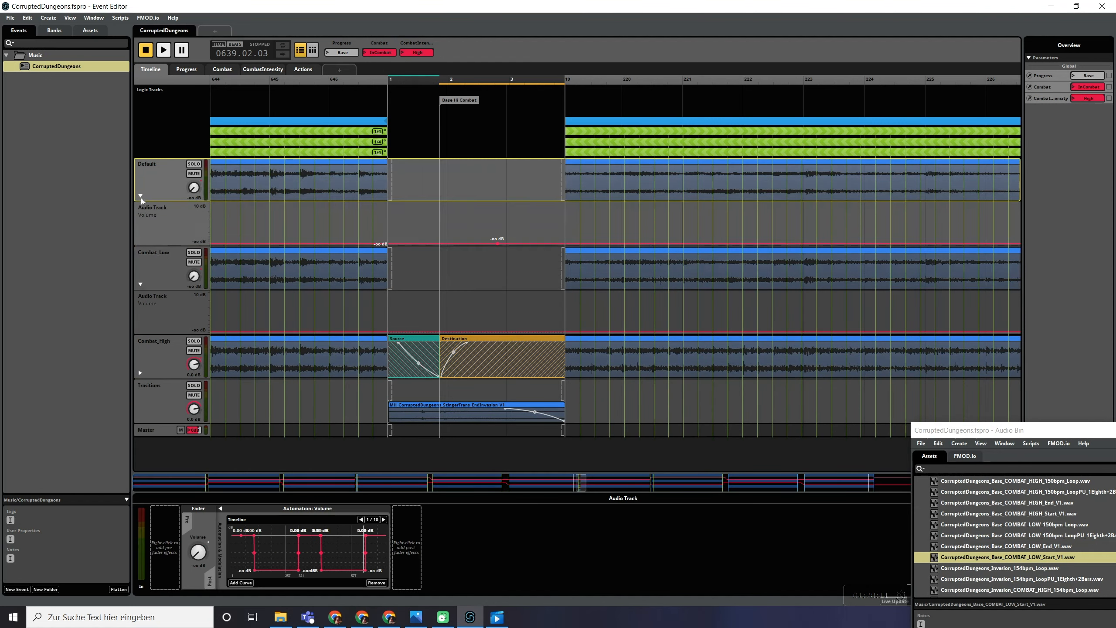
pyautogui.click(141, 240)
pyautogui.scroll(-8, 374, 206)
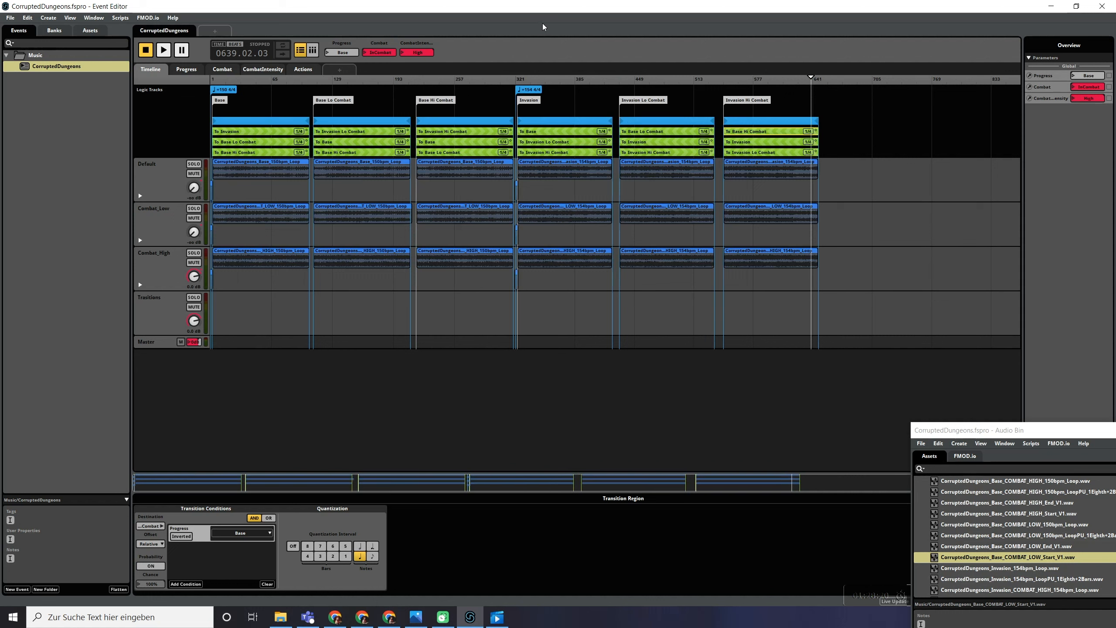
# - Play the event from bar 1 with Combat at NoCombat and CombatIntensity at Low, and close the Audio Bin window
pyautogui.moveTo(242, 81); pyautogui.dragTo(144, 77)
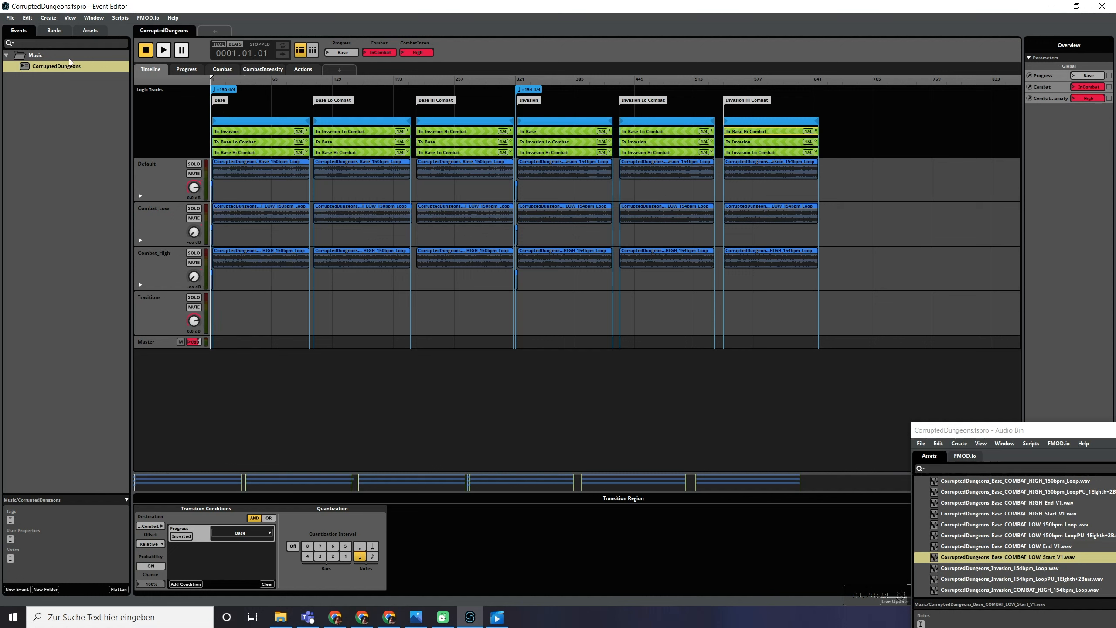
pyautogui.click(382, 53)
pyautogui.click(416, 53)
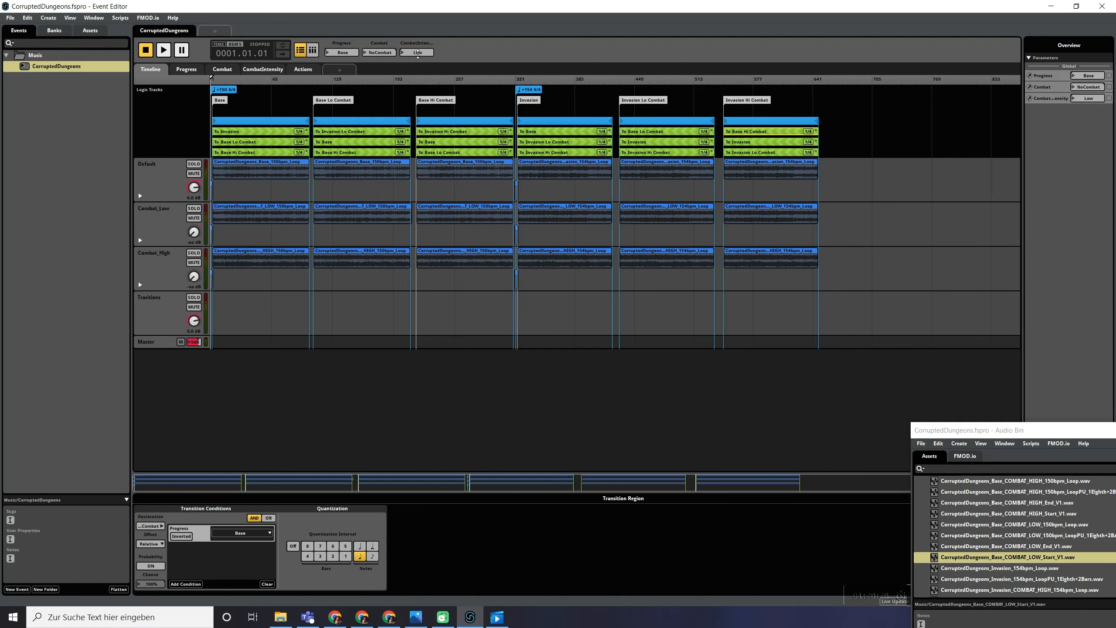
pyautogui.press('space')
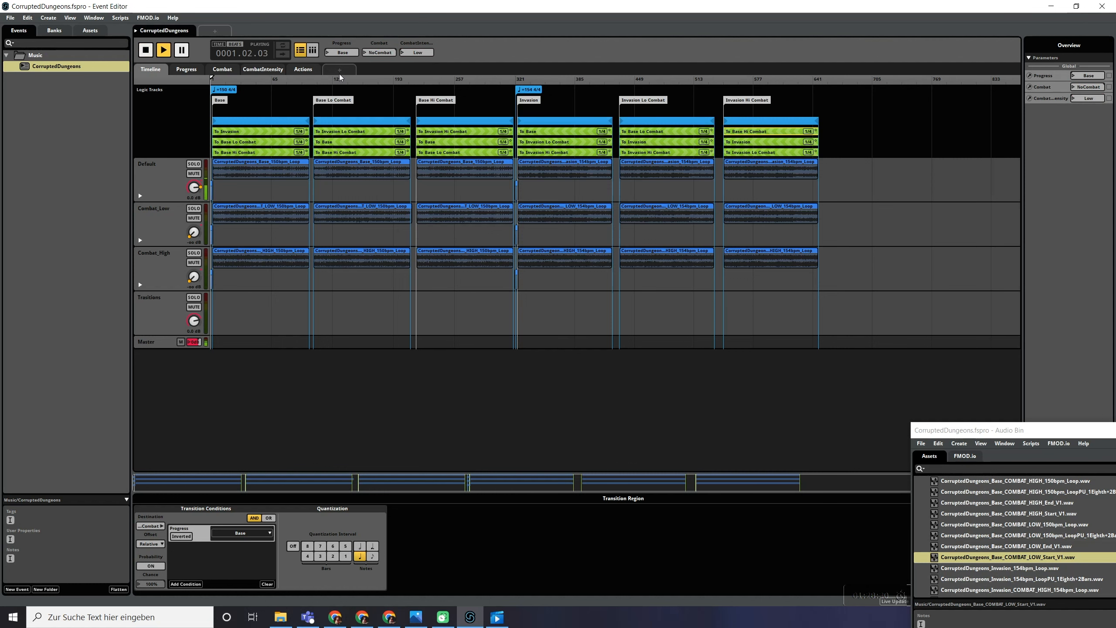
pyautogui.moveTo(1021, 434); pyautogui.dragTo(617, 194)
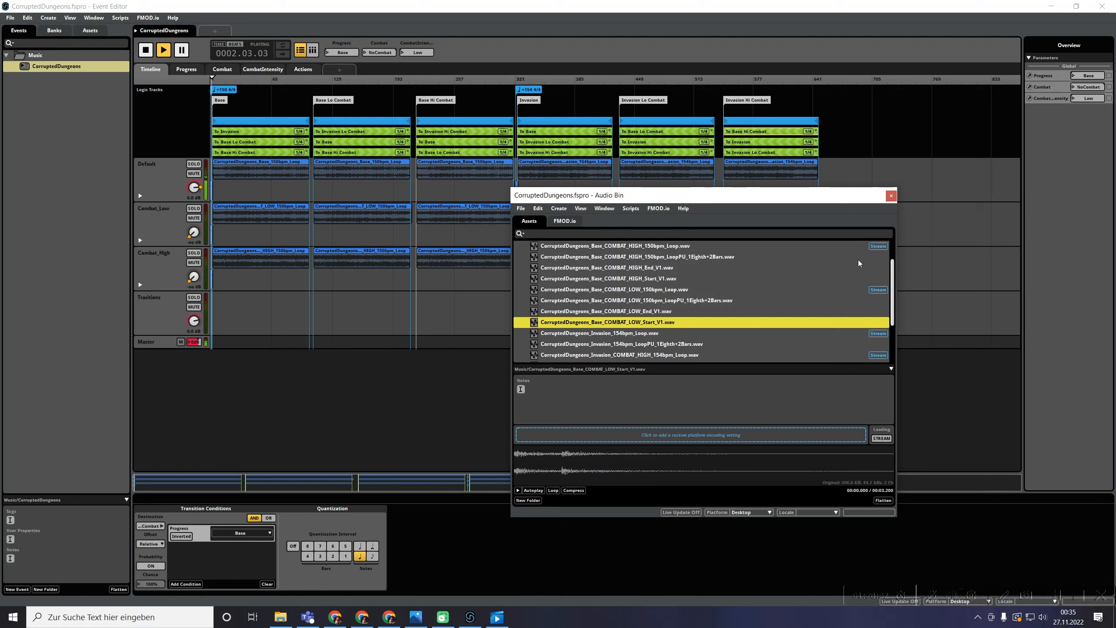
pyautogui.click(893, 194)
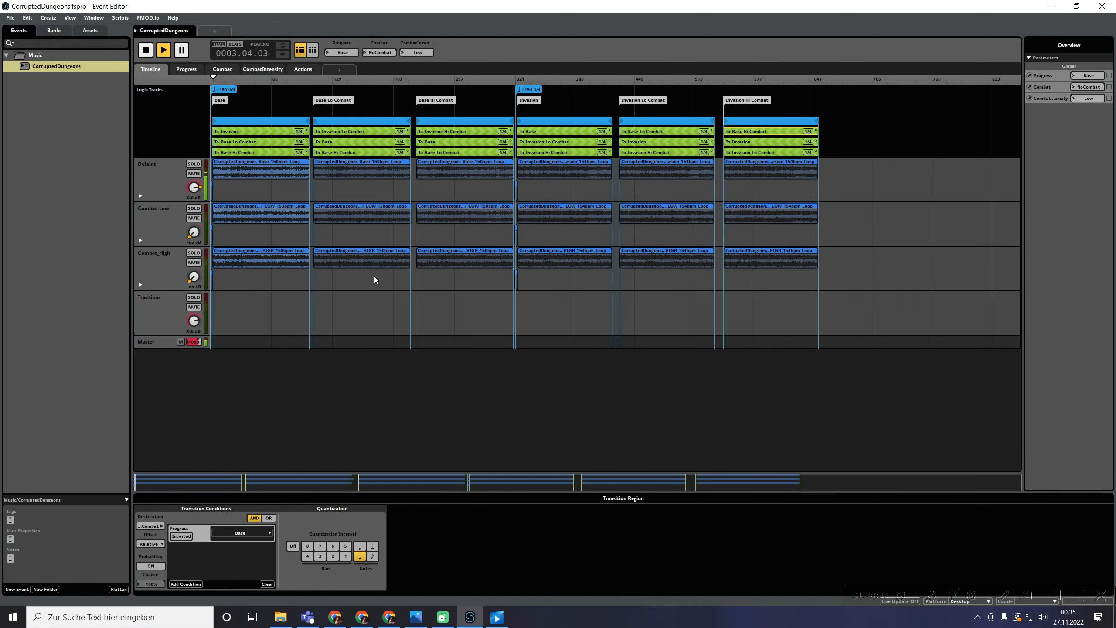
# - Audition the Base loops by switching Combat to InCombat, CombatIntensity to High, and Combat back to NoCombat
pyautogui.click(383, 53)
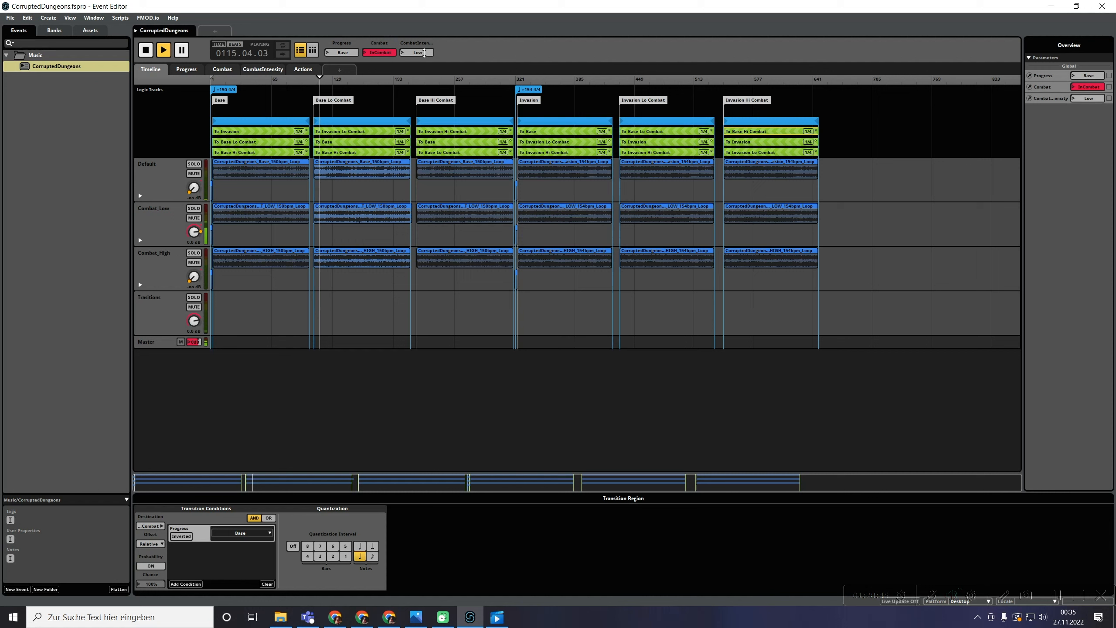
pyautogui.click(424, 52)
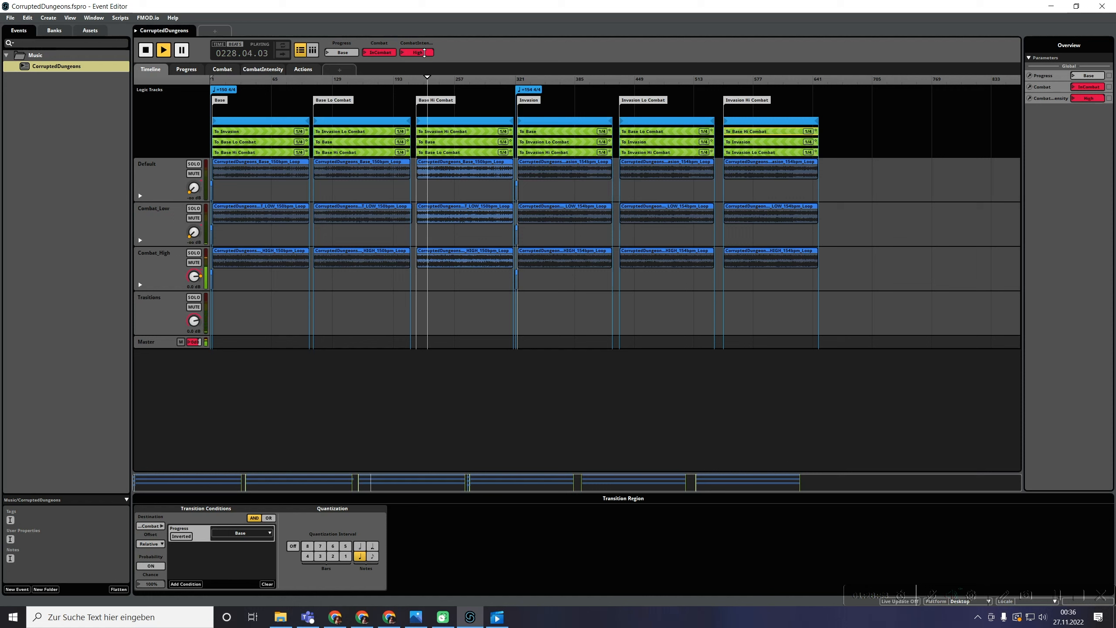
pyautogui.click(382, 52)
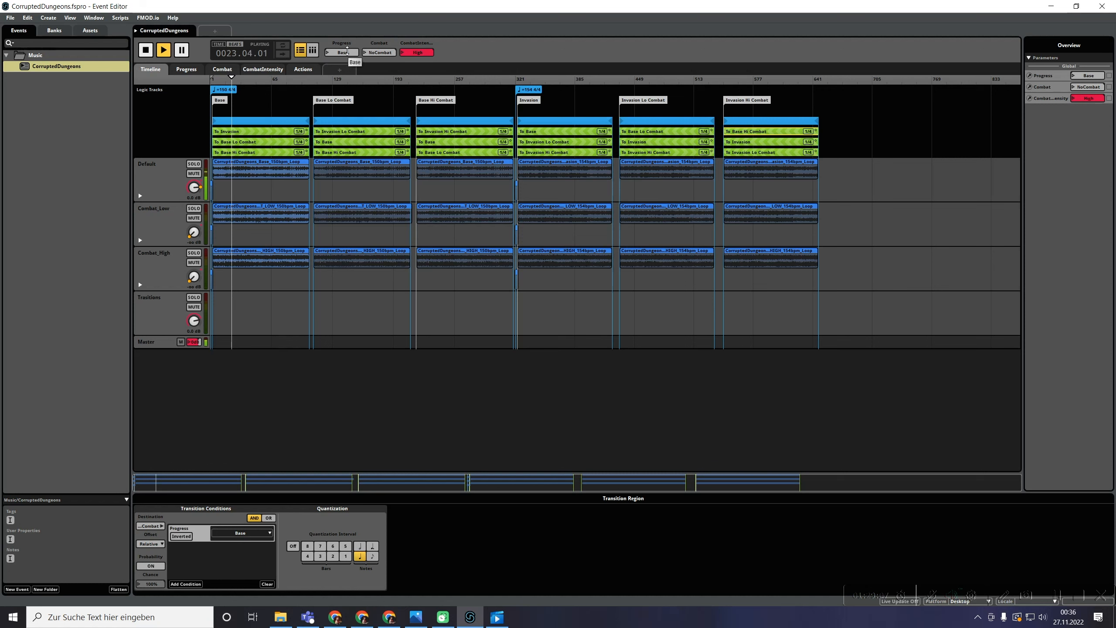
# - Audition the Invasion loops by setting Progress to Invasion, CombatIntensity to Low, Combat to InCombat, and CombatIntensity to High
pyautogui.moveTo(347, 51); pyautogui.dragTo(339, 9)
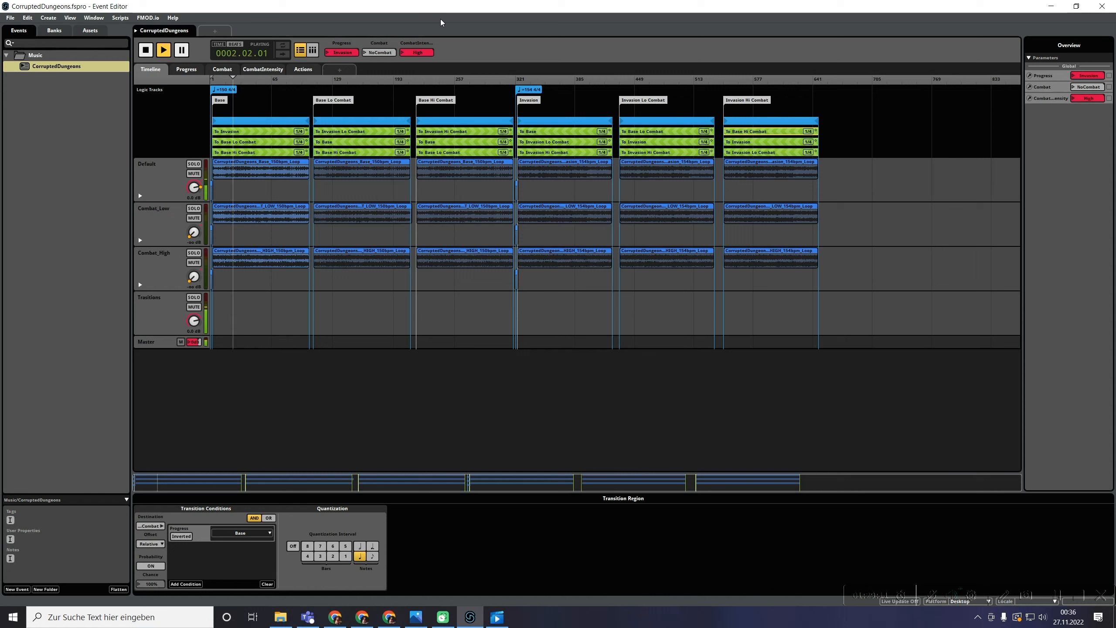
pyautogui.moveTo(414, 52); pyautogui.dragTo(413, 84)
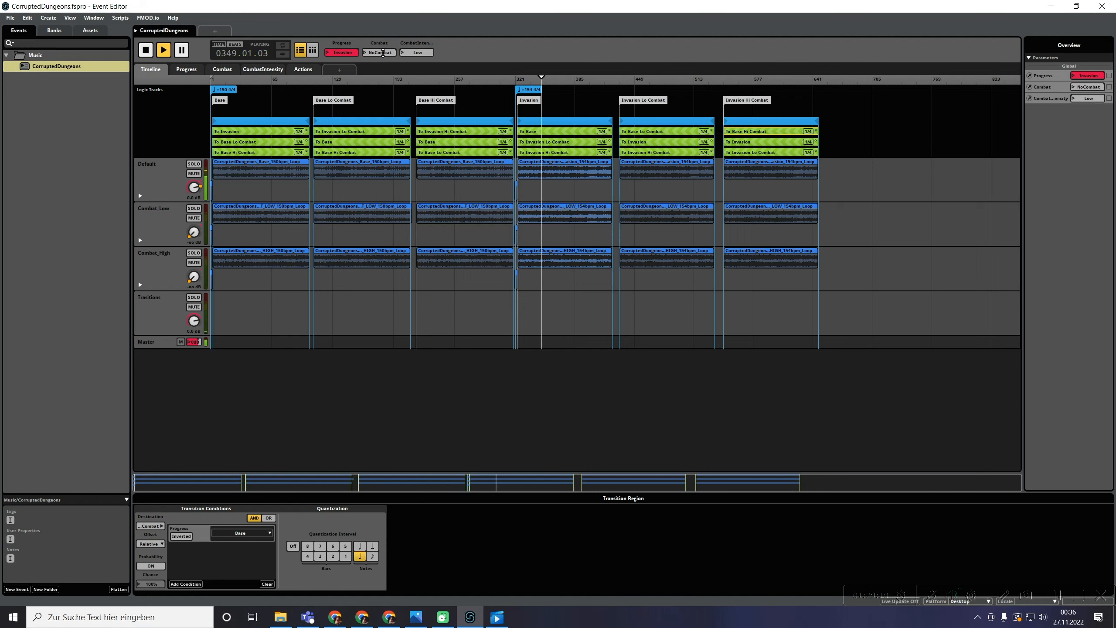
pyautogui.moveTo(378, 52); pyautogui.dragTo(379, 40)
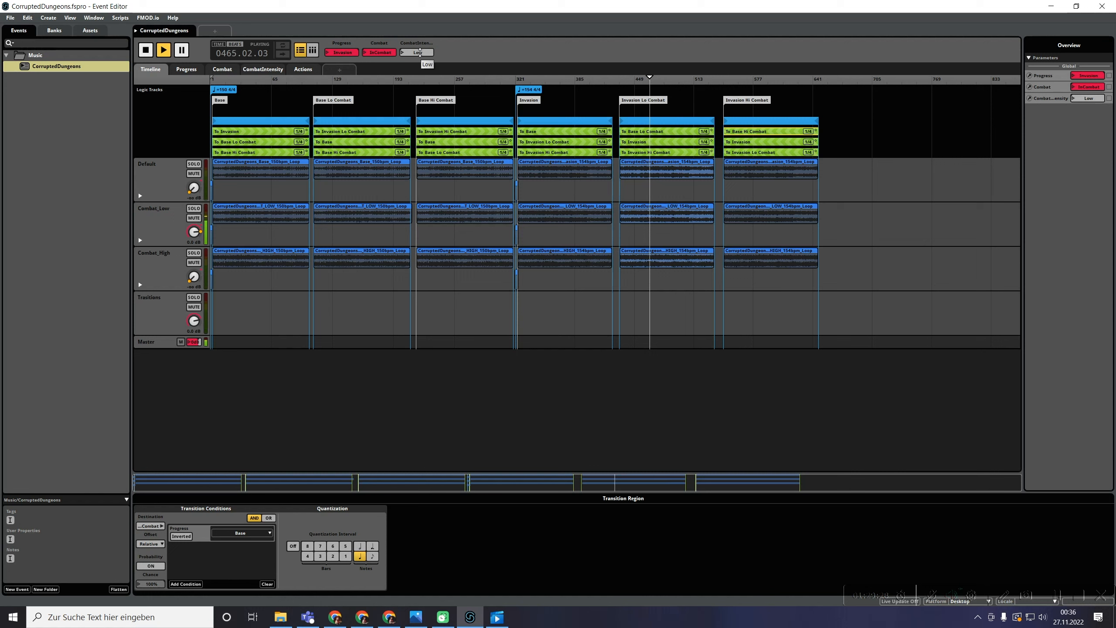
pyautogui.moveTo(419, 52); pyautogui.dragTo(418, 36)
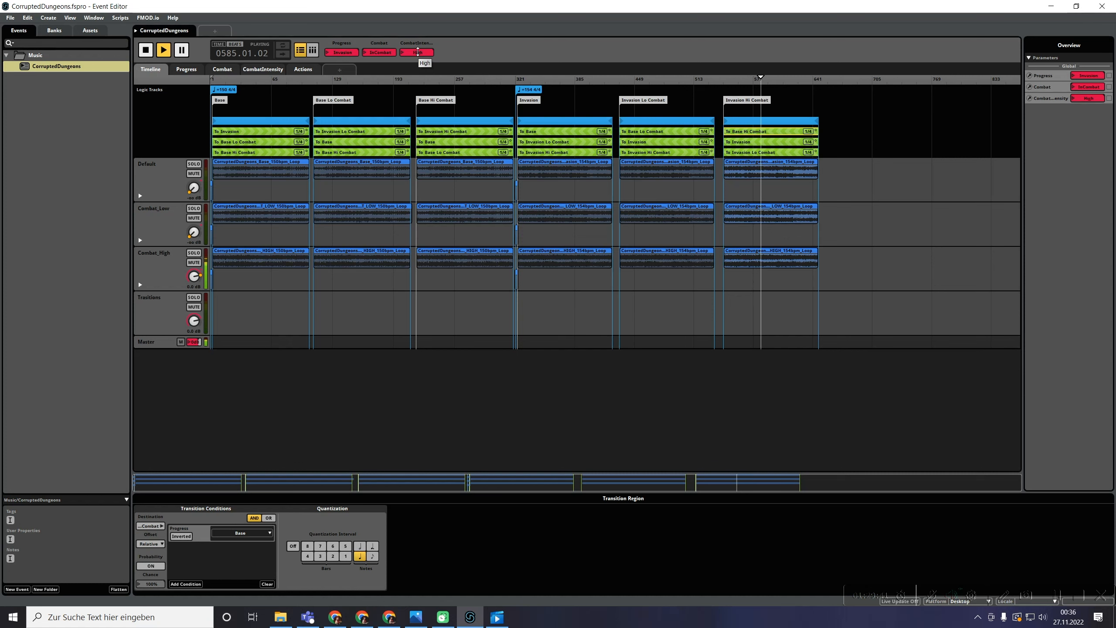
# - Audition the way back with CombatIntensity Low, Combat NoCombat and Progress Base, and stop playback
pyautogui.click(417, 52)
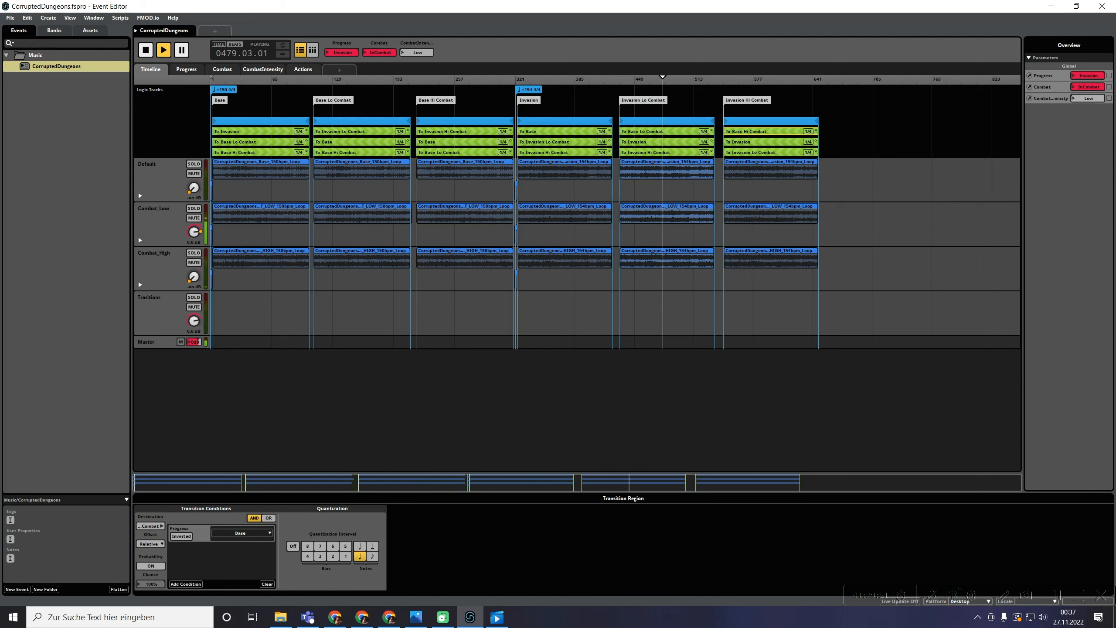
pyautogui.moveTo(386, 53); pyautogui.dragTo(385, 71)
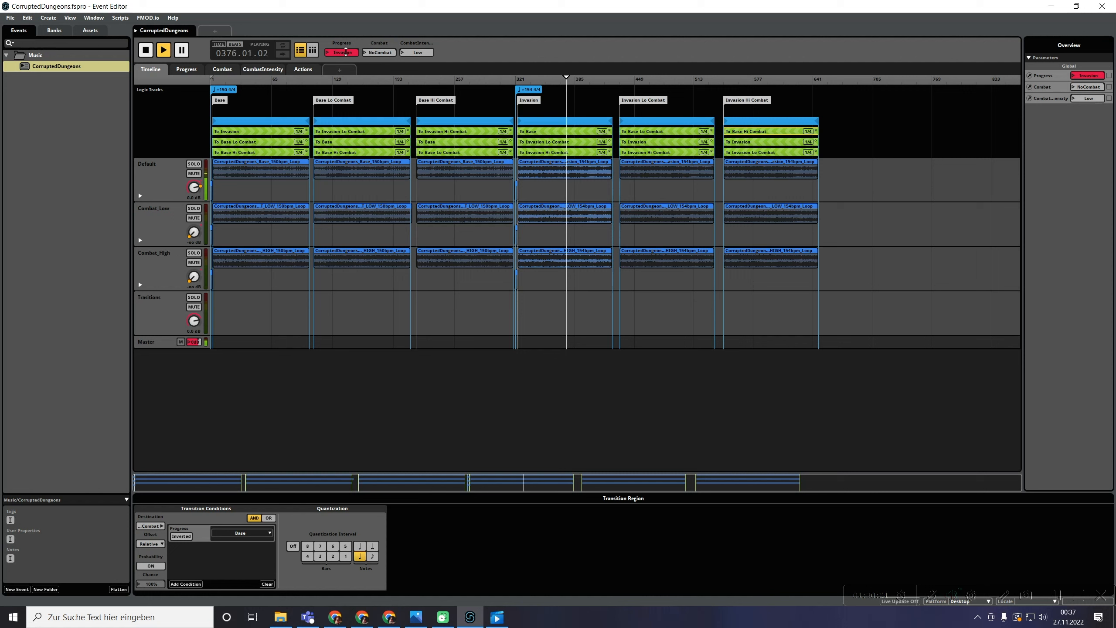
pyautogui.moveTo(345, 52); pyautogui.dragTo(346, 66)
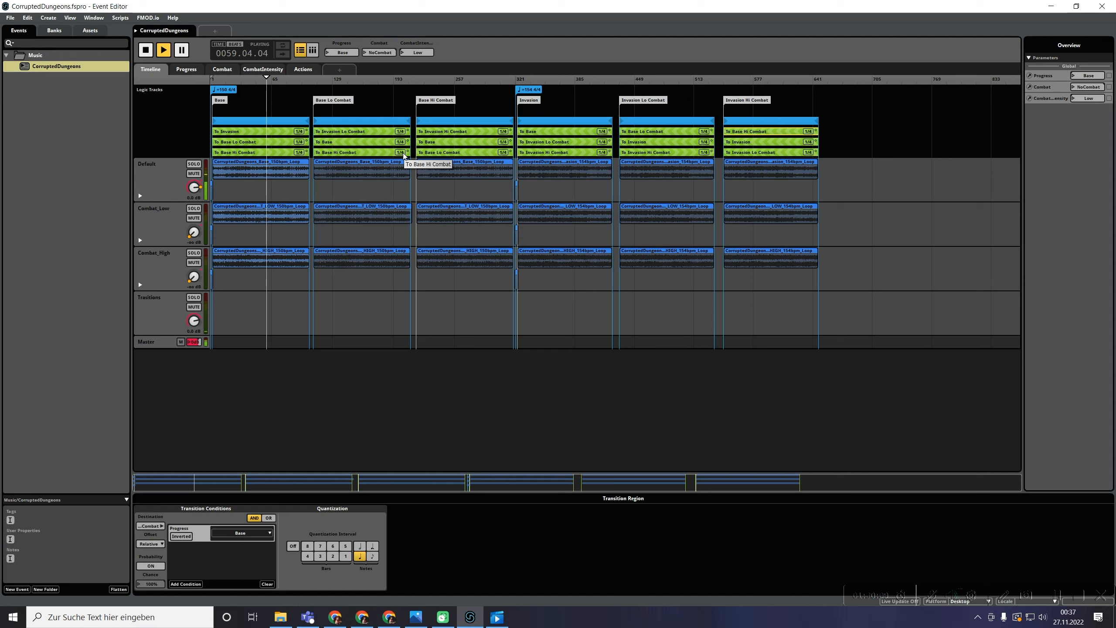
pyautogui.press('space')
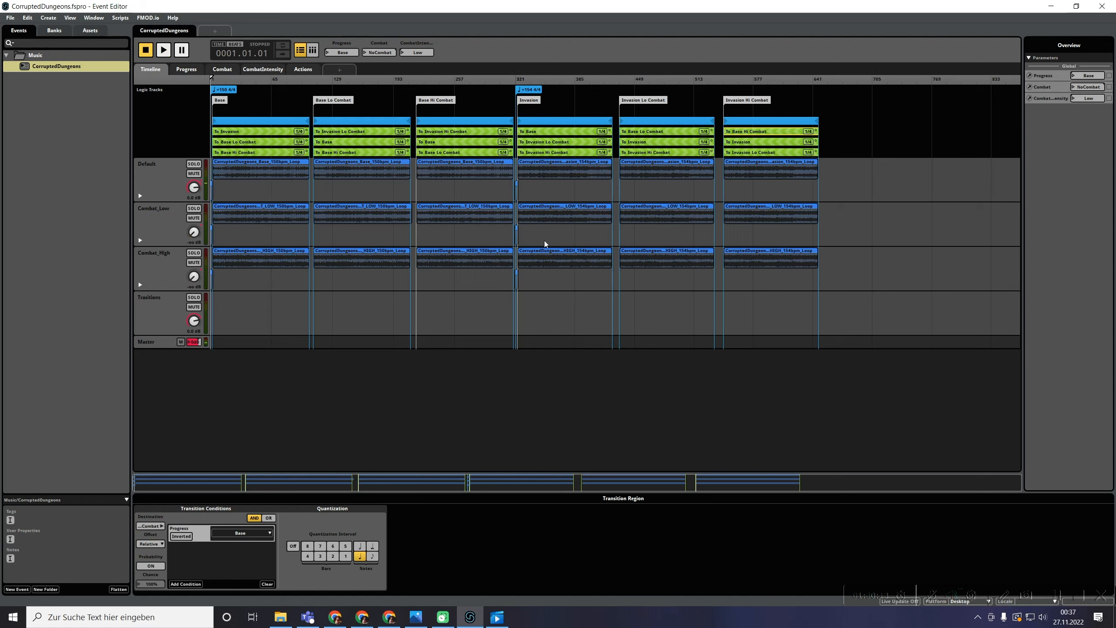
# - Build the project's banks for all platforms
pyautogui.click(12, 18)
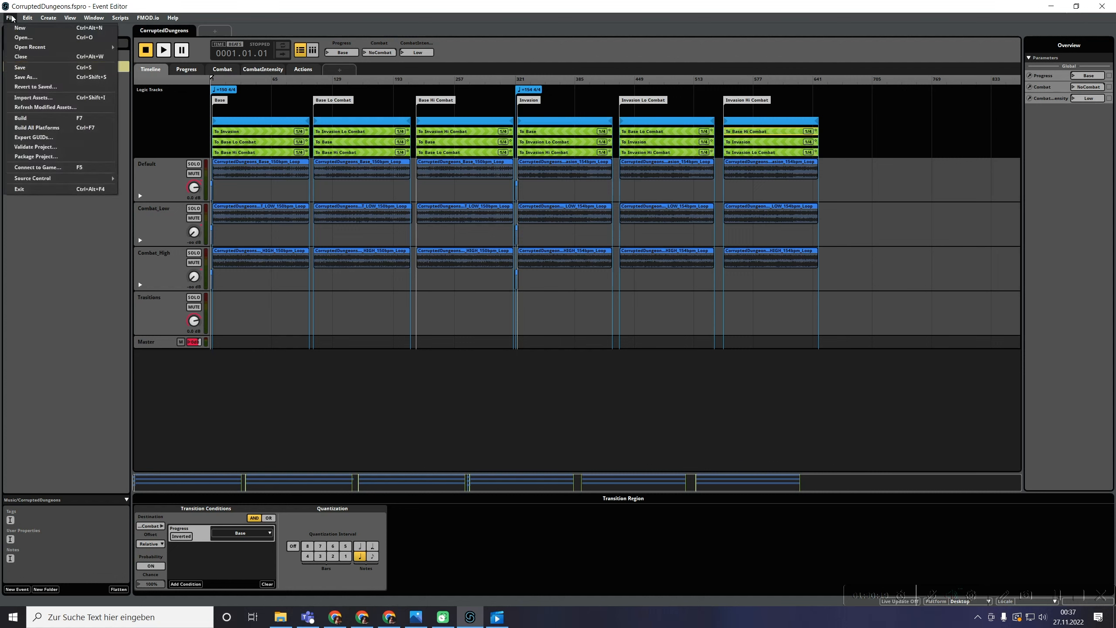
pyautogui.click(41, 127)
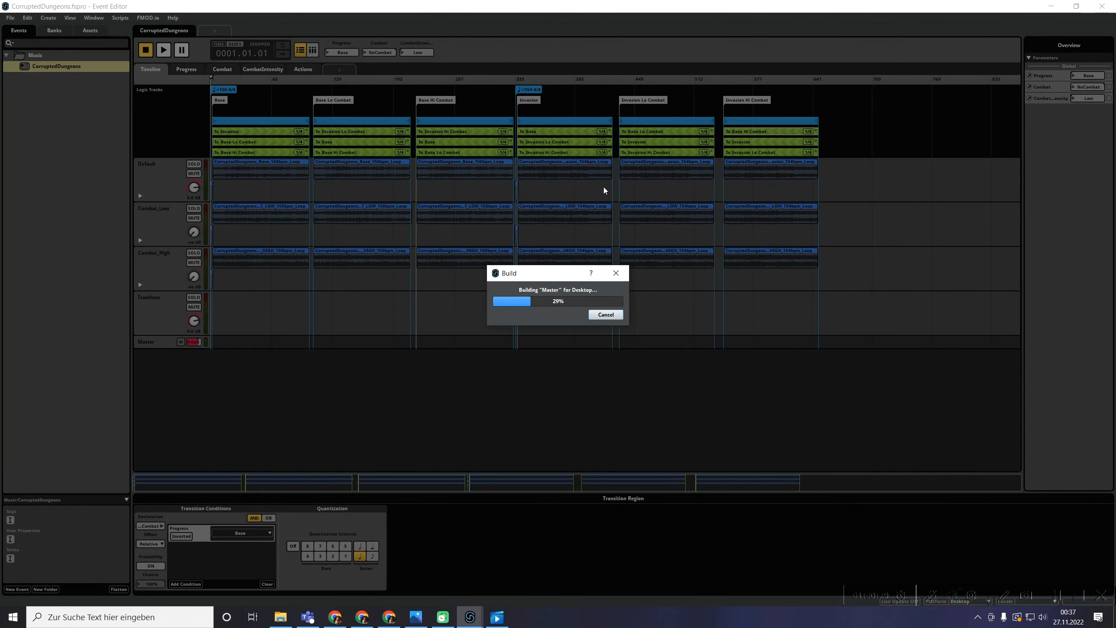